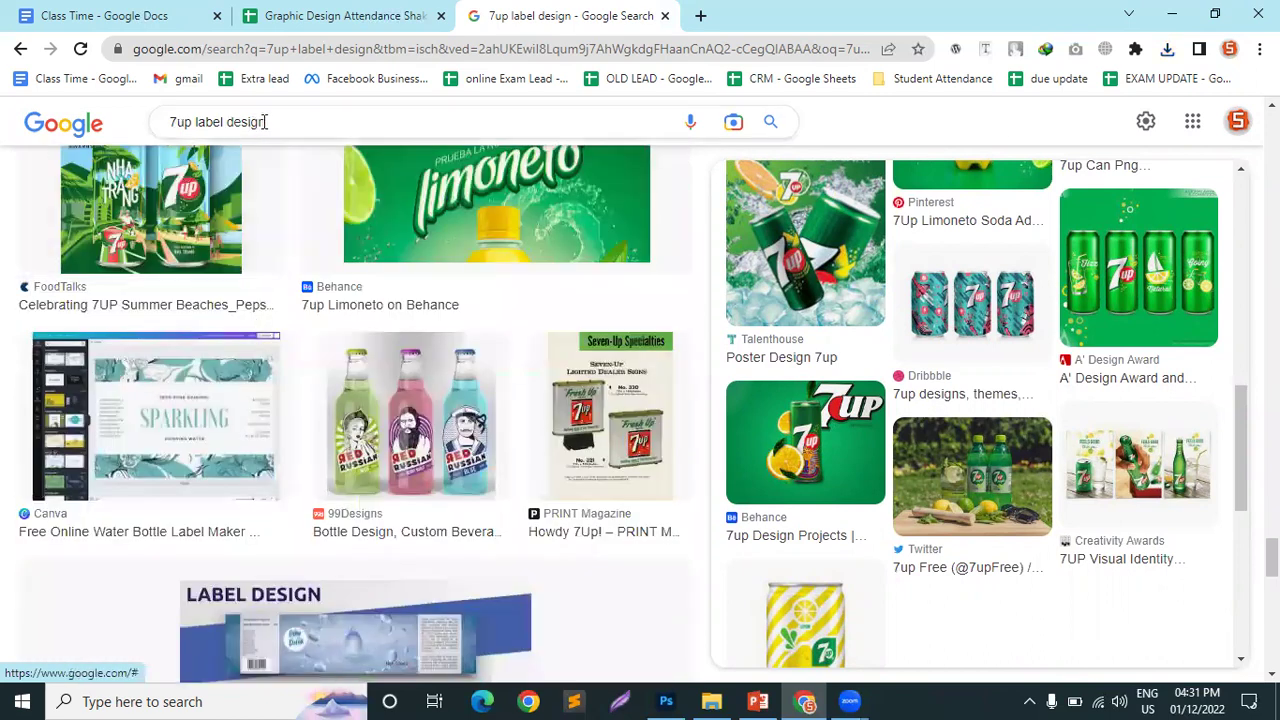
- Find the blue Pepsi soda can label in the image results and save it to Downloads as a JPEG
{"action": "scroll", "coordinate": [229, 121], "scroll_direction": "down", "scroll_amount": 5}
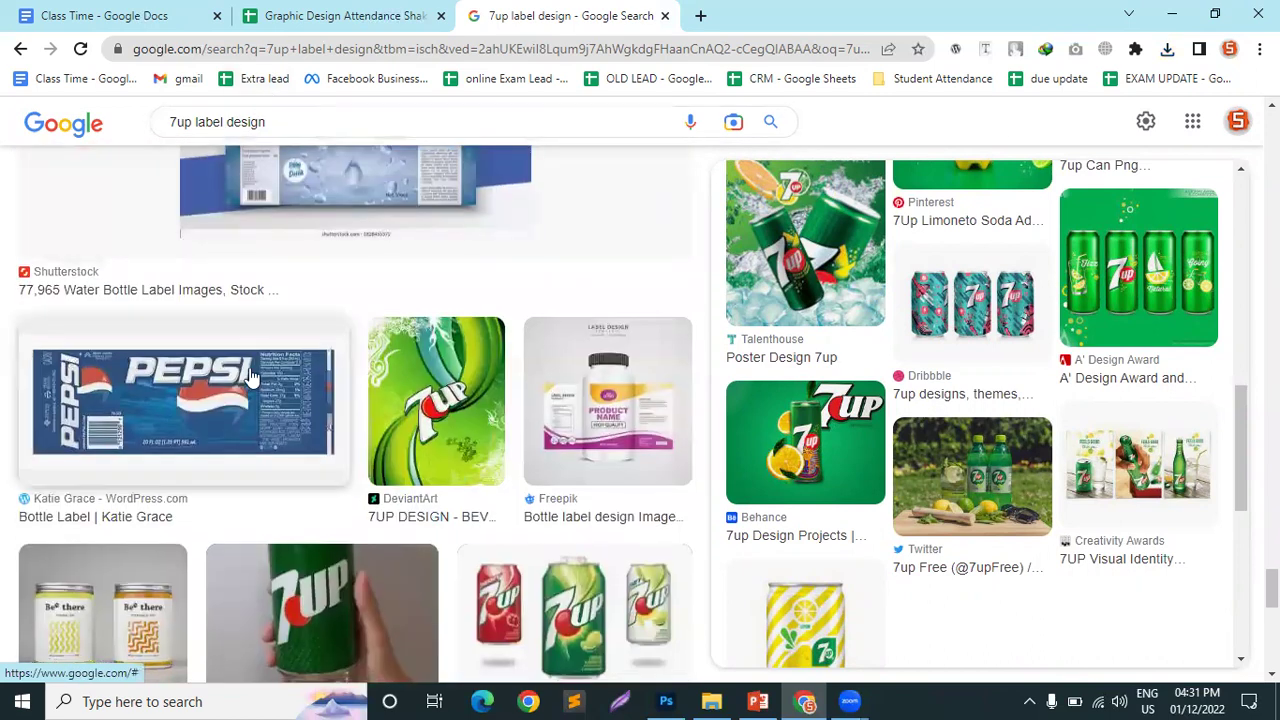
{"action": "left_click", "coordinate": [283, 376]}
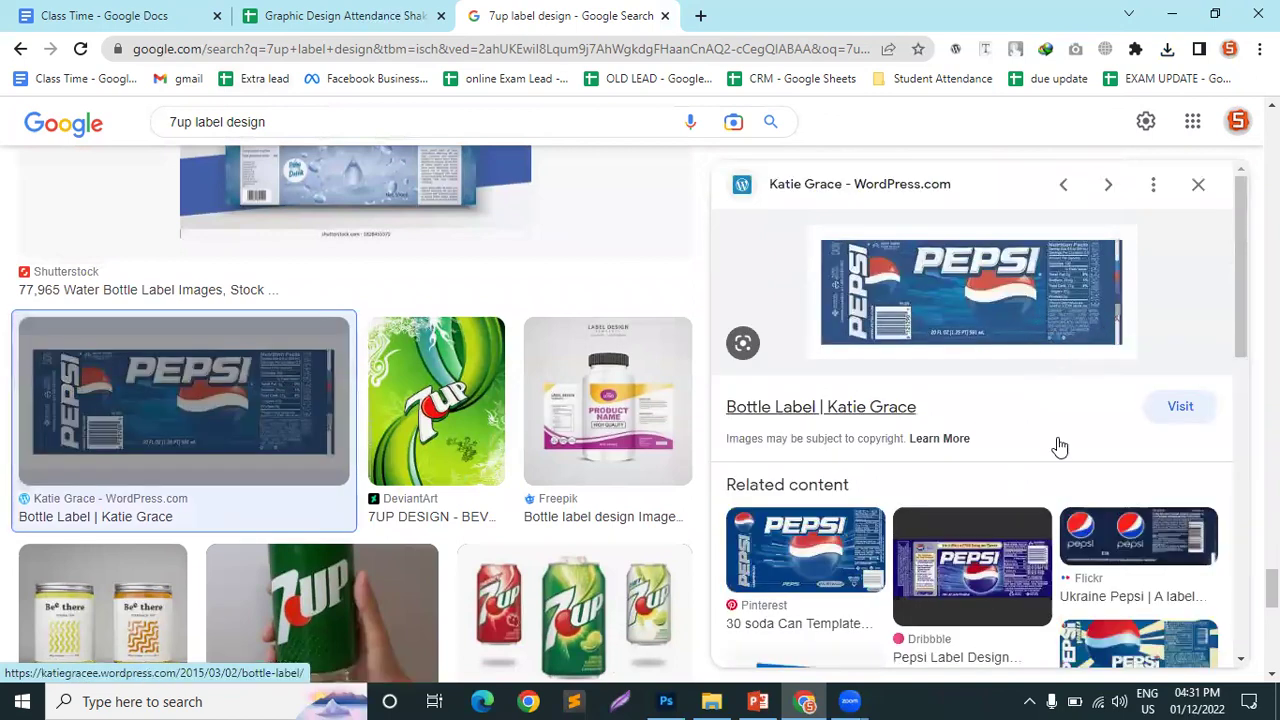
{"action": "scroll", "coordinate": [1057, 446], "scroll_direction": "down", "scroll_amount": 2}
{"action": "scroll", "coordinate": [793, 366], "scroll_direction": "down", "scroll_amount": 2}
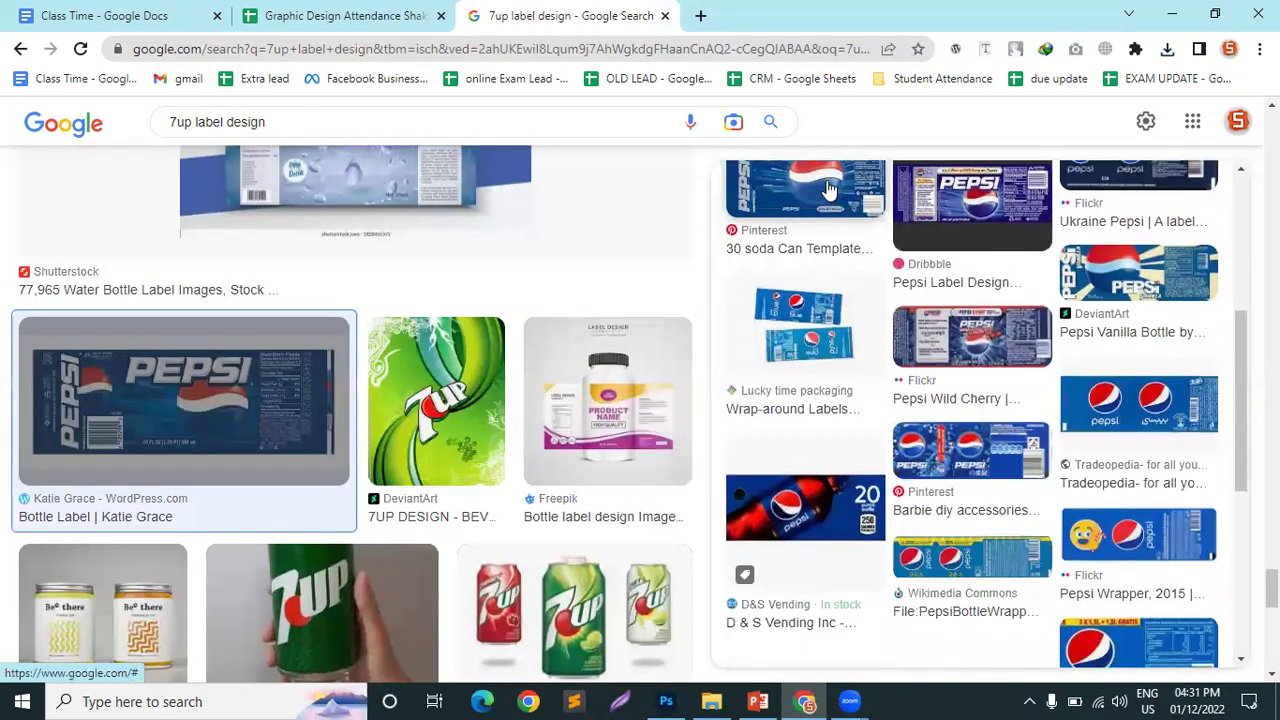
{"action": "left_click", "coordinate": [827, 188]}
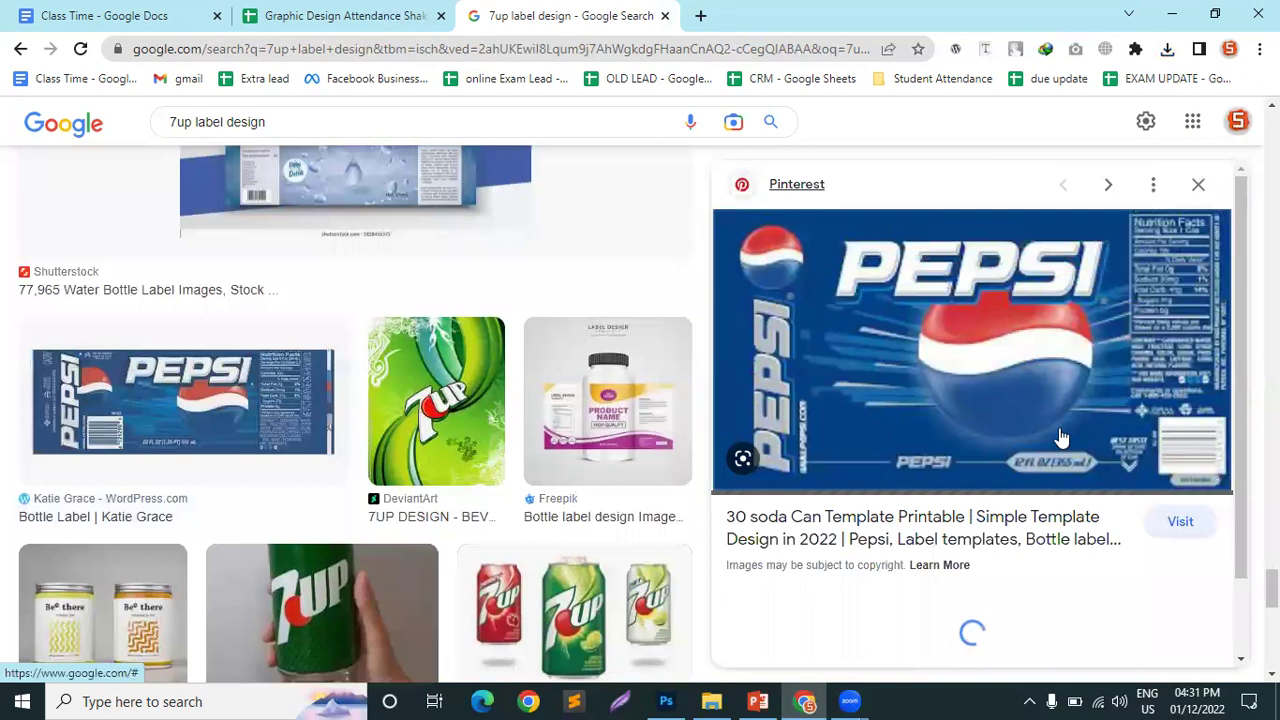
{"action": "right_click", "coordinate": [1007, 298]}
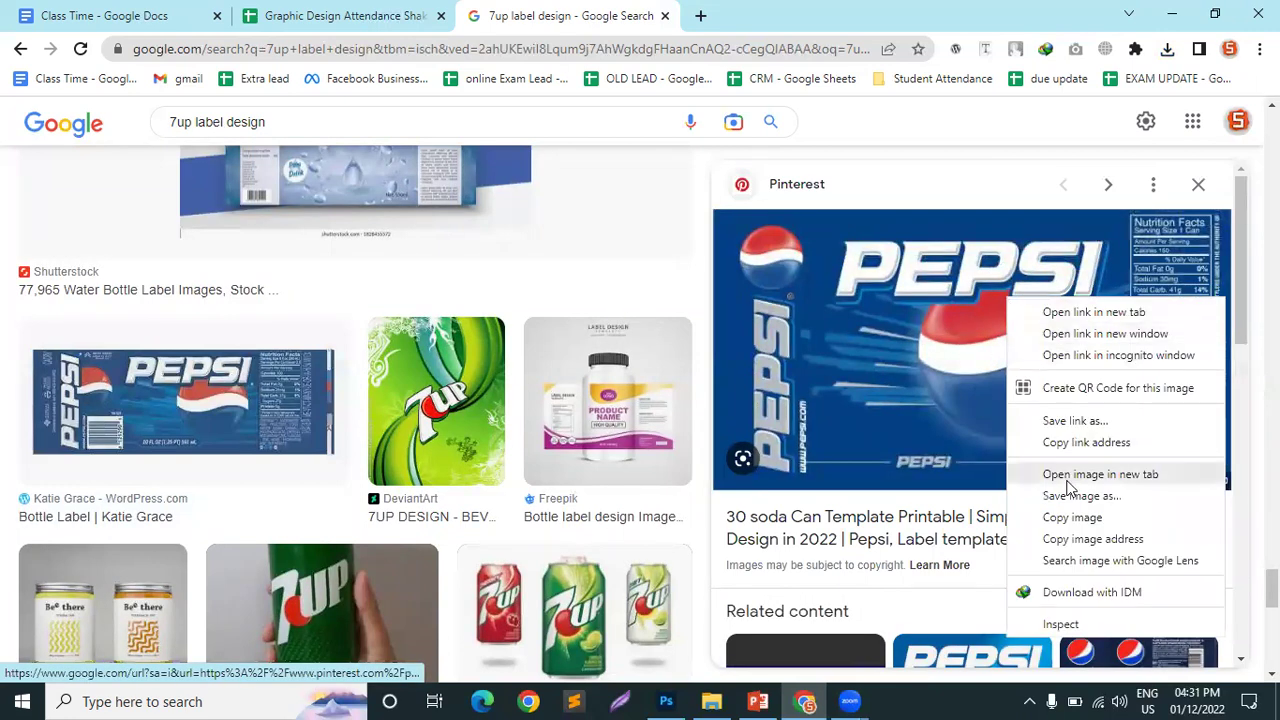
{"action": "left_click", "coordinate": [1068, 507]}
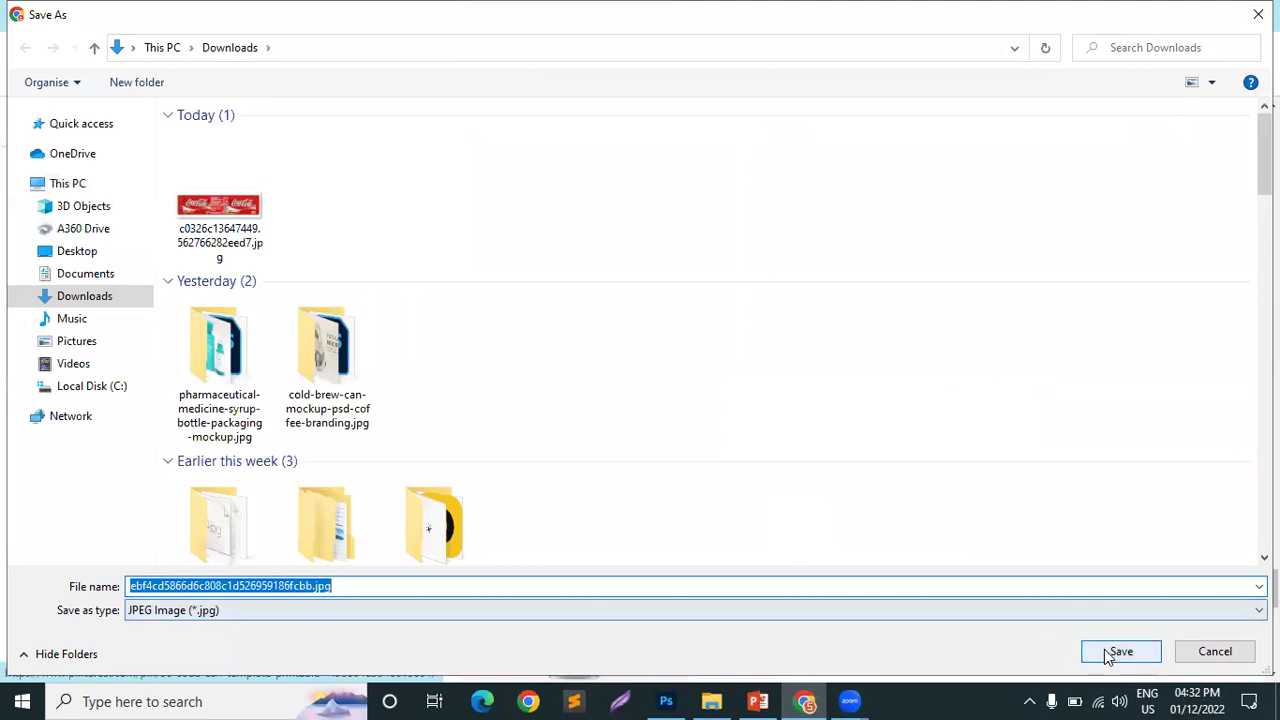
{"action": "left_click", "coordinate": [1115, 652]}
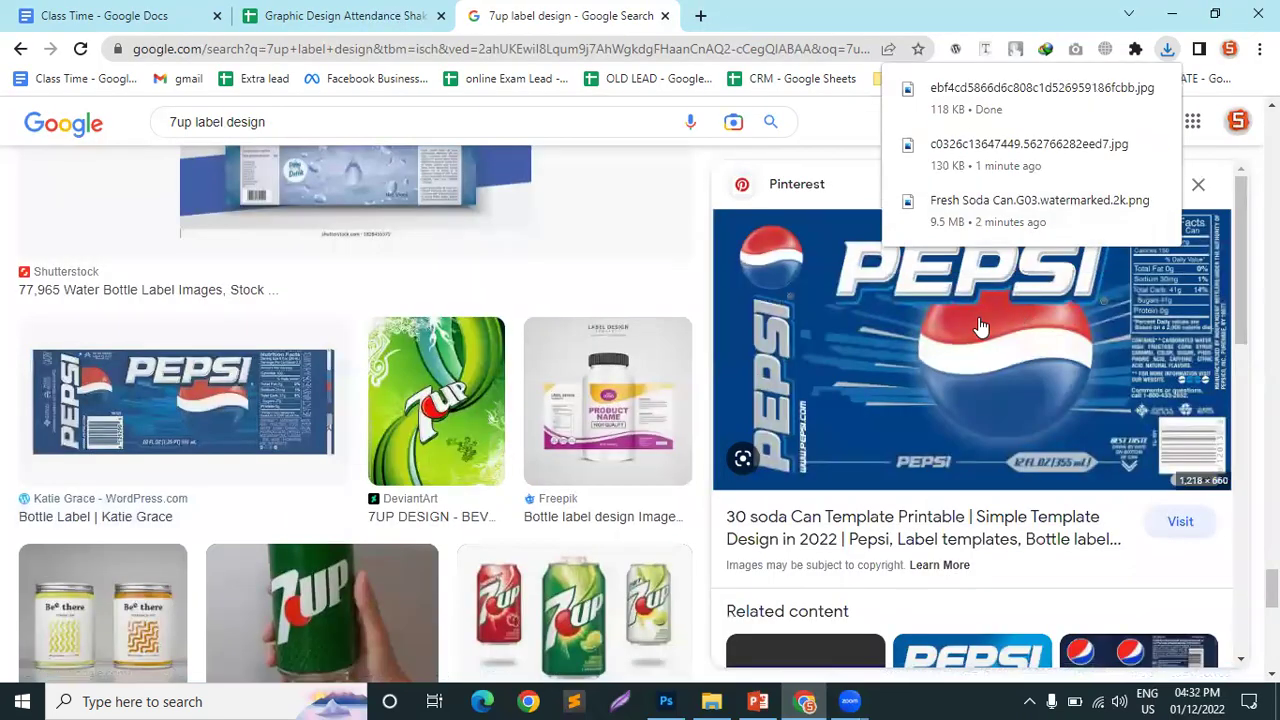
- Save the 0,5L Pepsi-Cola wrapper label from the related images to Downloads as a JPEG
{"action": "scroll", "coordinate": [983, 370], "scroll_direction": "down", "scroll_amount": 4}
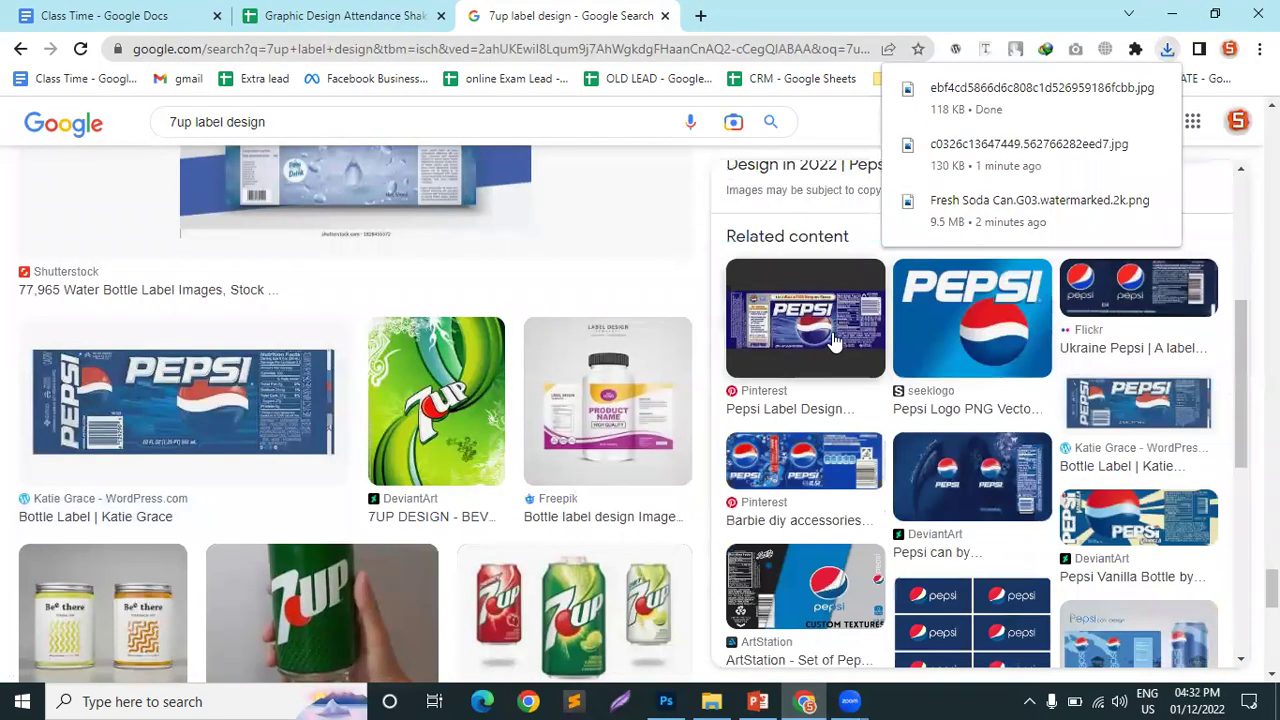
{"action": "left_click", "coordinate": [815, 480]}
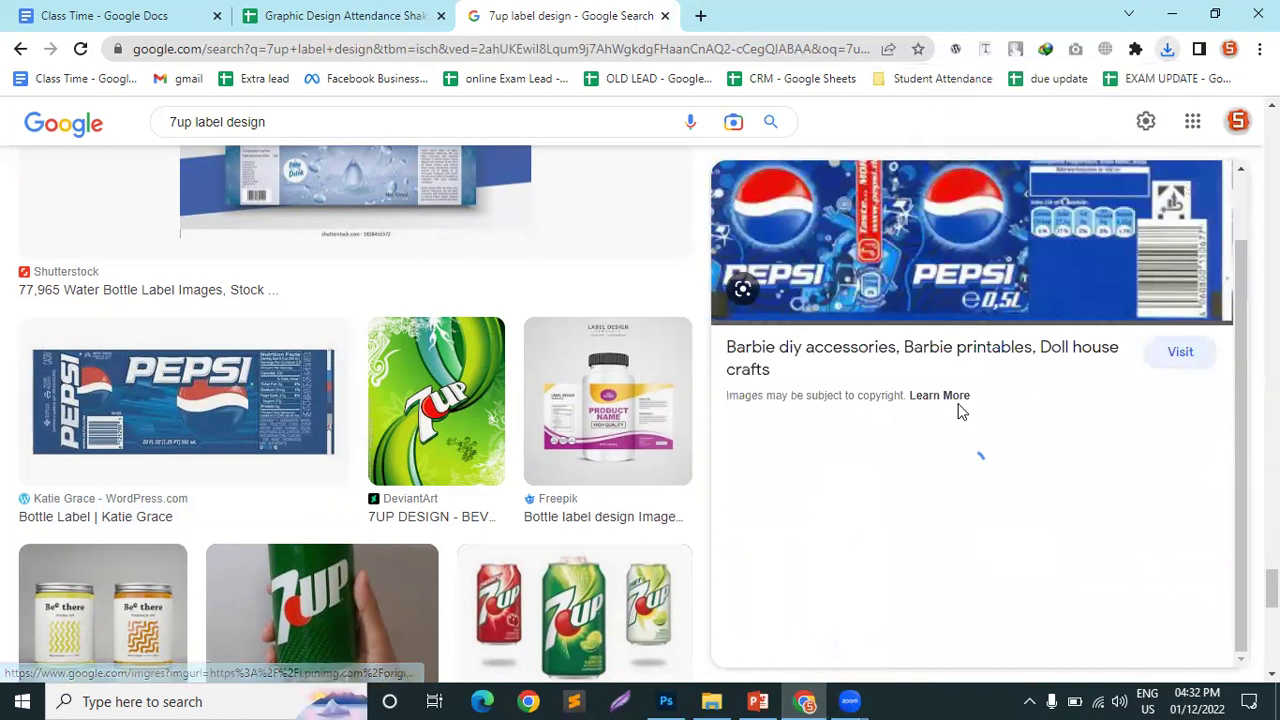
{"action": "right_click", "coordinate": [930, 288]}
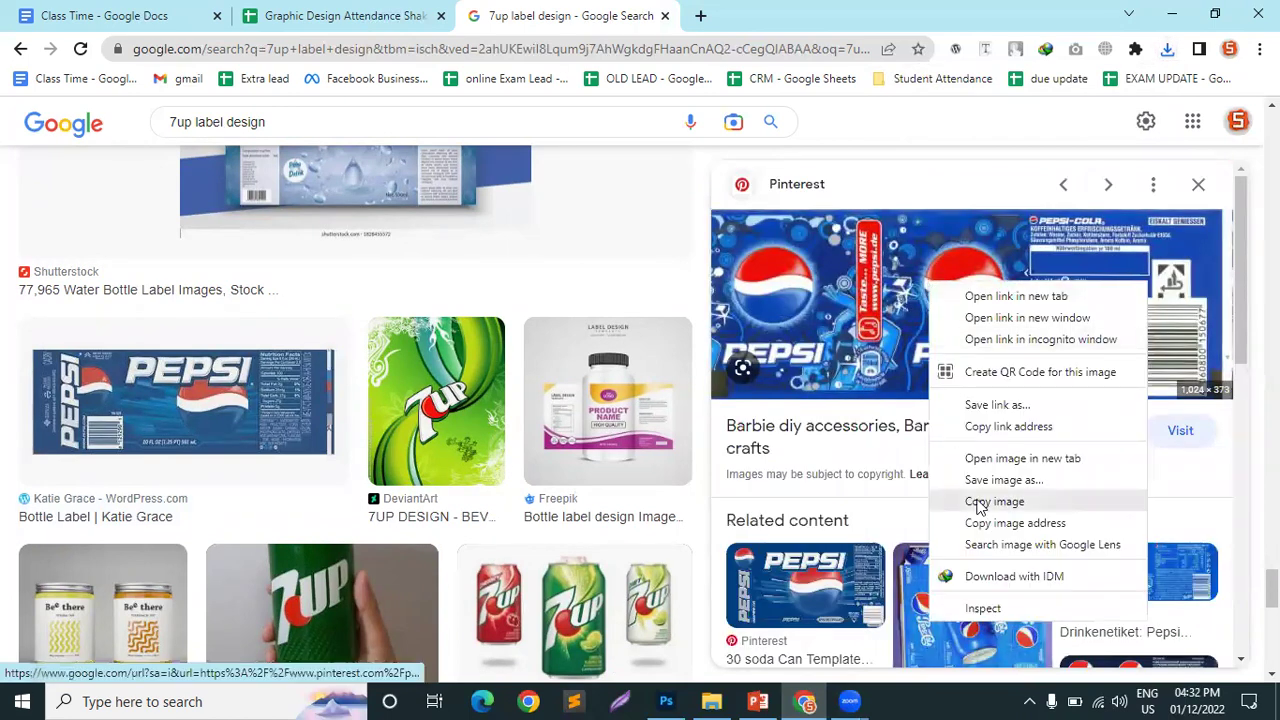
{"action": "left_click", "coordinate": [988, 482]}
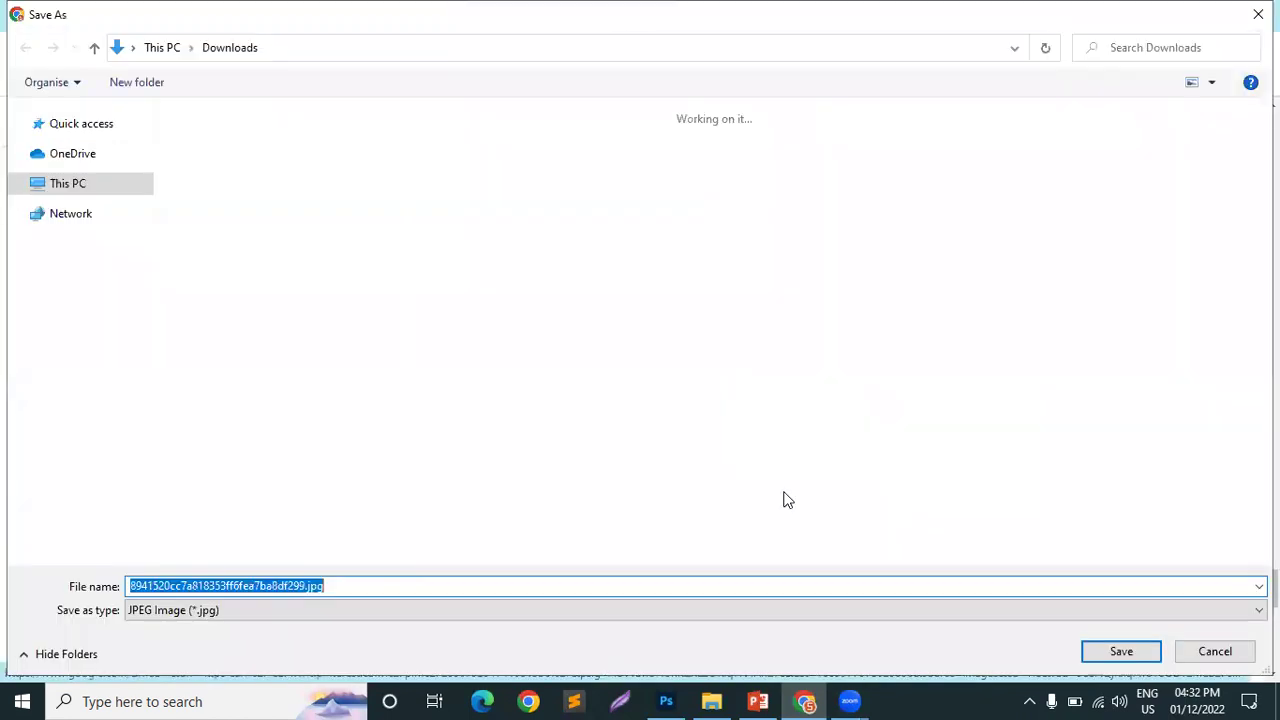
{"action": "left_click", "coordinate": [1140, 650]}
{"action": "scroll", "coordinate": [1040, 437], "scroll_direction": "down", "scroll_amount": 3}
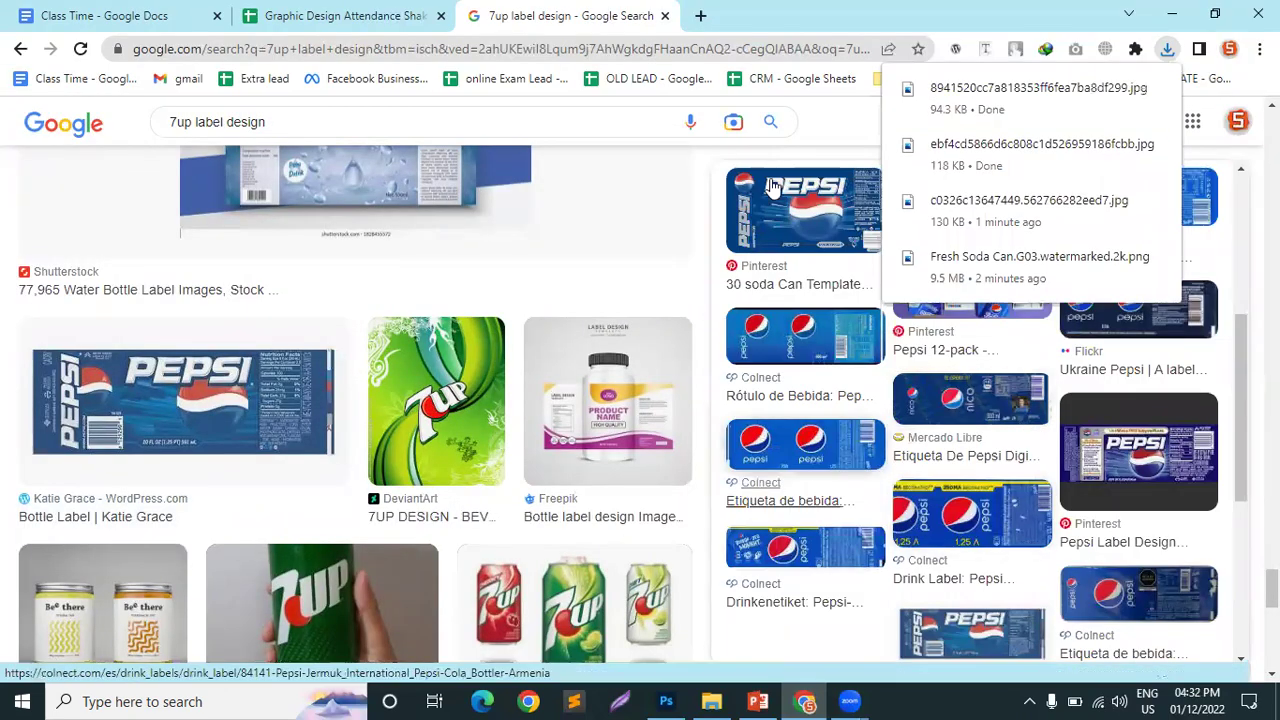
- Switch to Photoshop and create a new 1280 × 769 px document at 72 pixels/inch with a white background
{"action": "left_click", "coordinate": [1171, 14]}
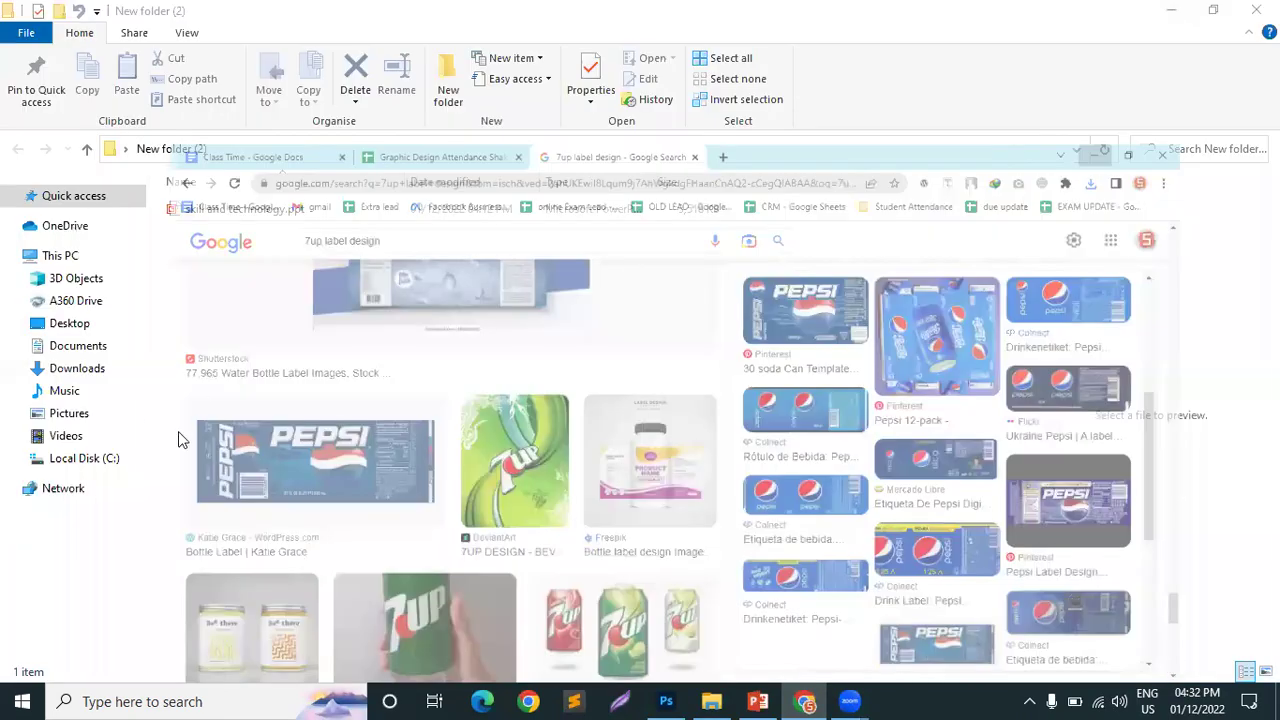
{"action": "left_click", "coordinate": [666, 701]}
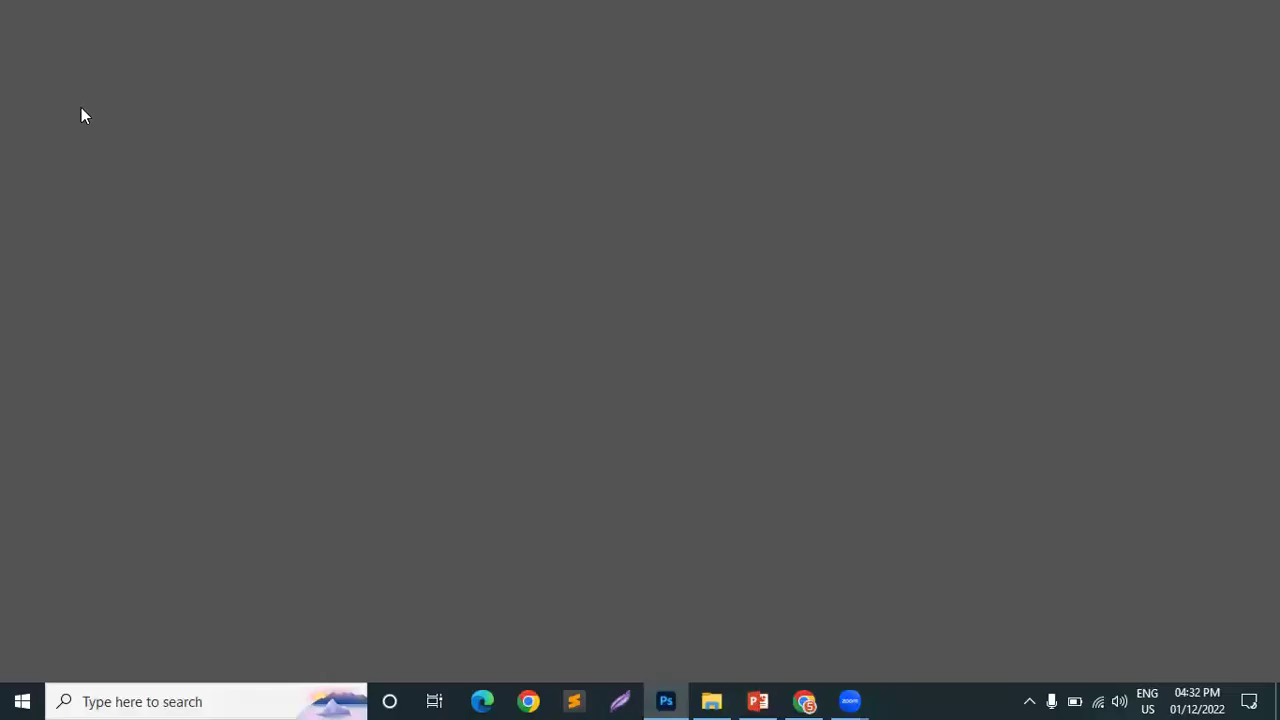
{"action": "left_click", "coordinate": [45, 13]}
{"action": "left_click", "coordinate": [66, 28]}
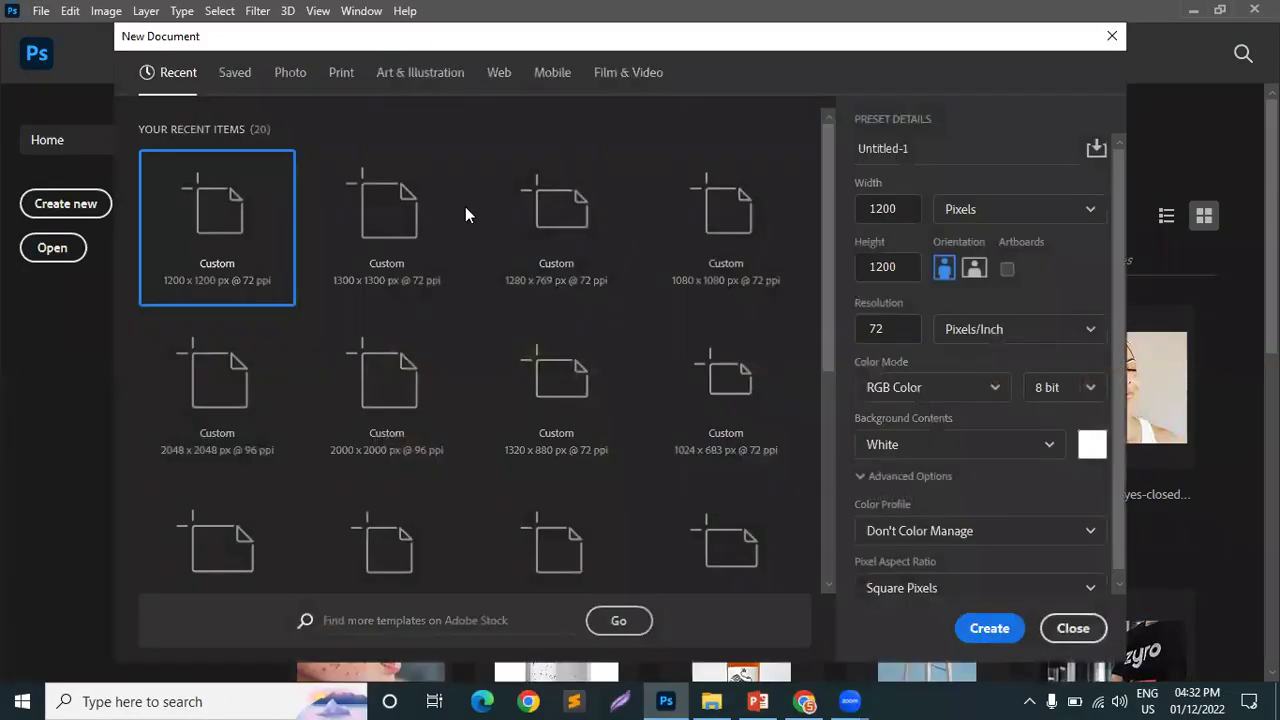
{"action": "left_click", "coordinate": [900, 208]}
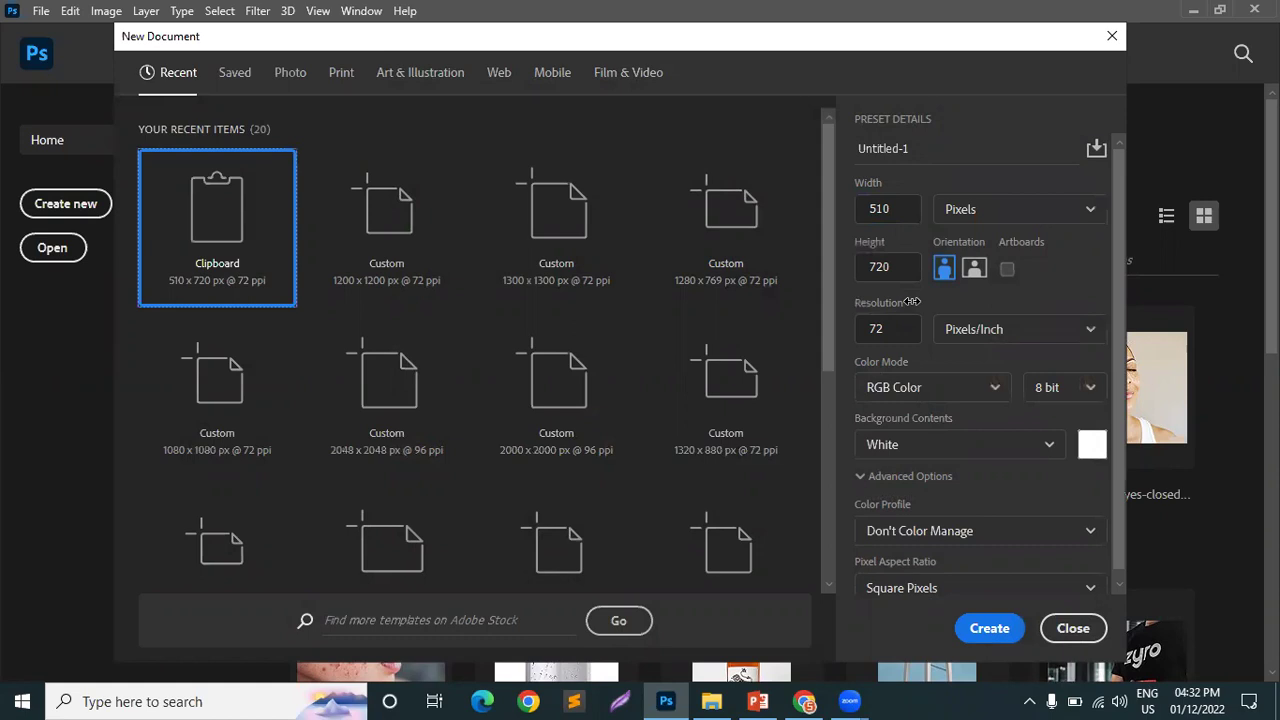
{"action": "left_click", "coordinate": [899, 204]}
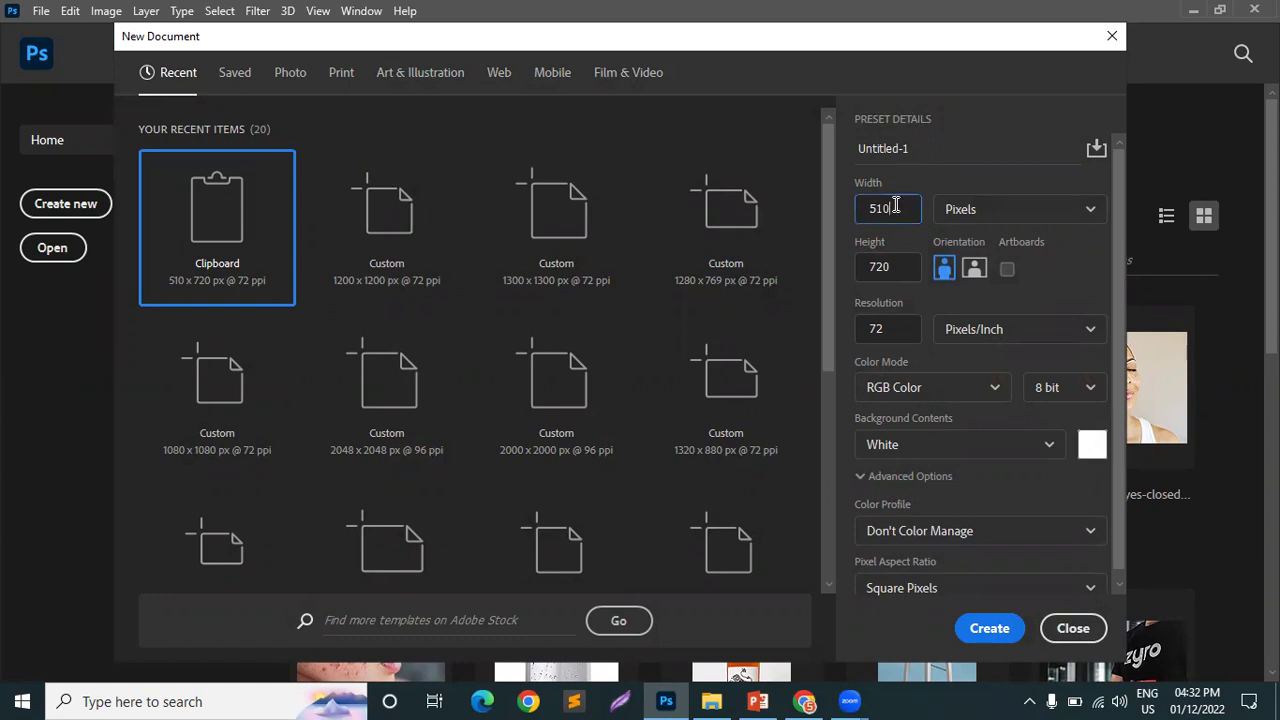
{"action": "type", "text": "128"}
{"action": "left_click", "coordinate": [876, 268]}
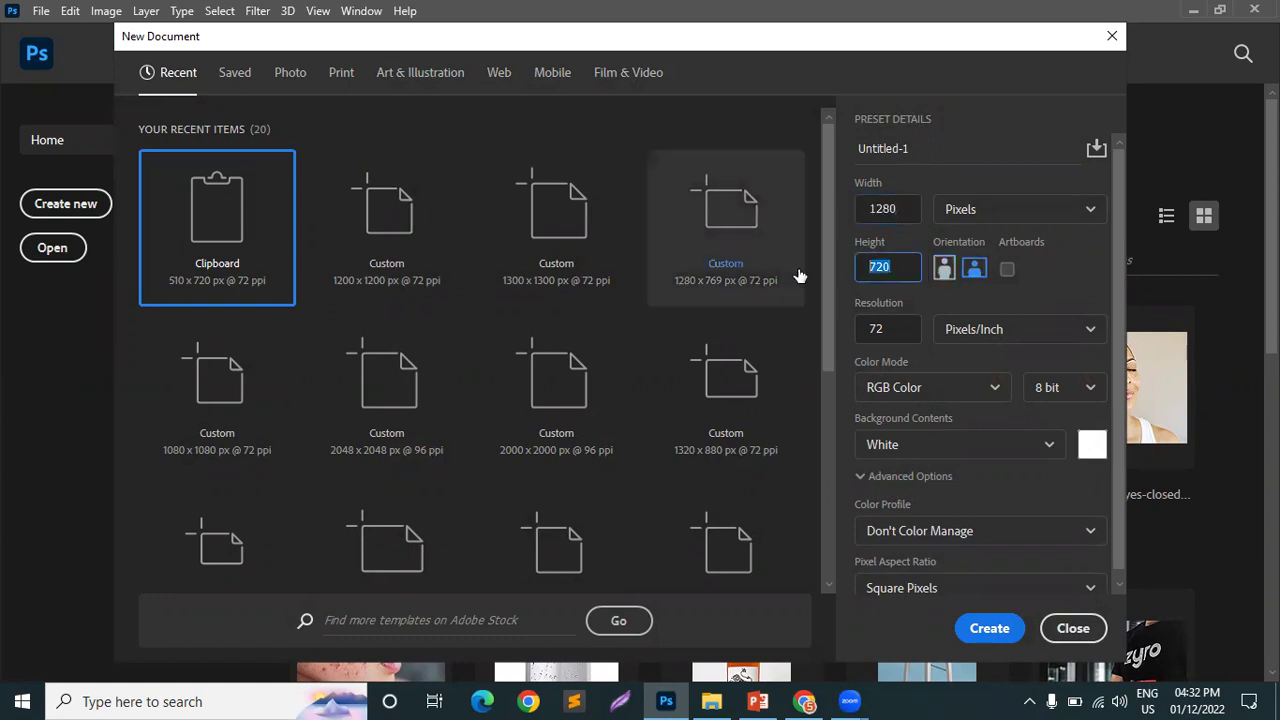
{"action": "type", "text": "769"}
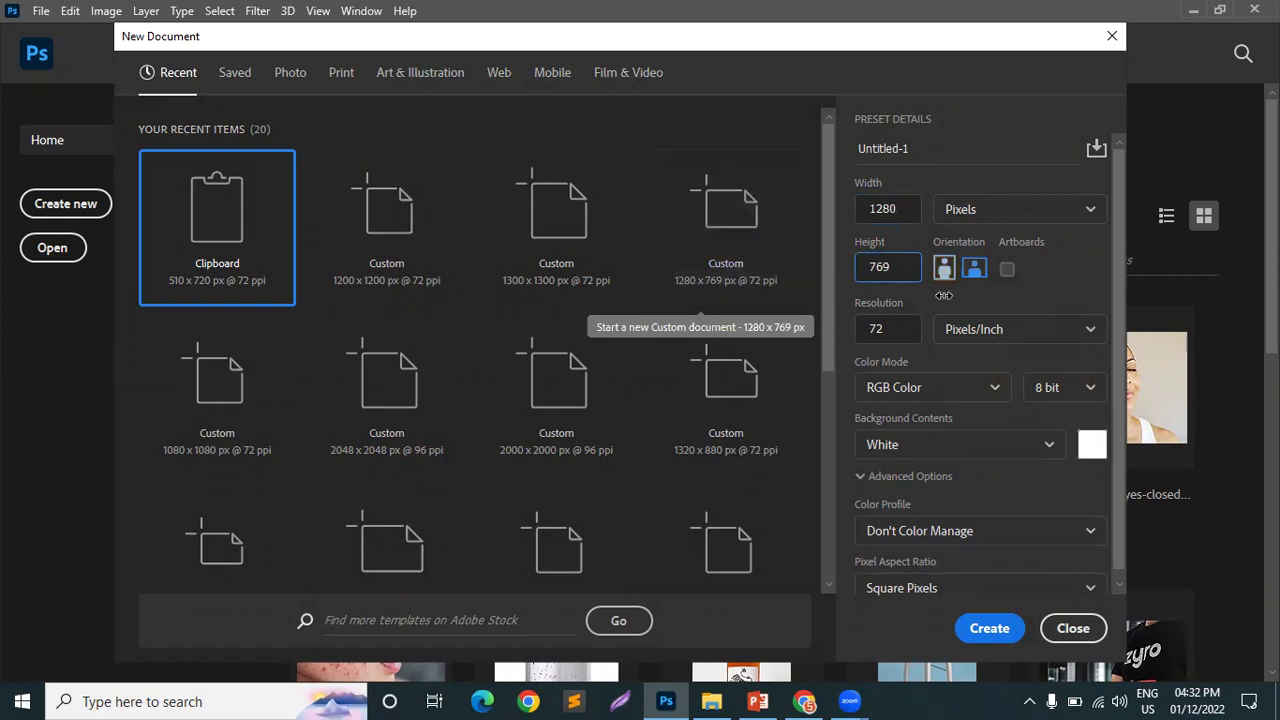
{"action": "left_click", "coordinate": [889, 329]}
{"action": "left_click", "coordinate": [979, 628]}
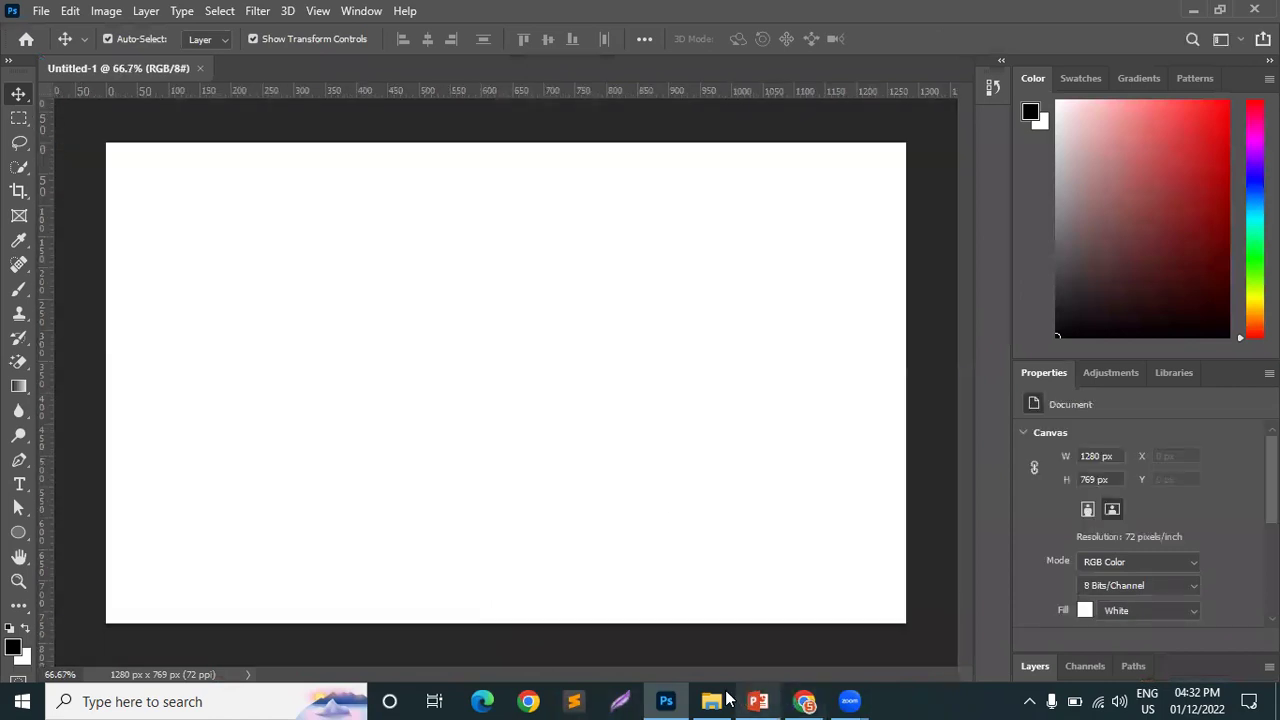
- Place the Fresh Soda Can image from Downloads into the document, enlarged to about 609 × 551 px near the canvas centre
{"action": "left_click", "coordinate": [711, 701]}
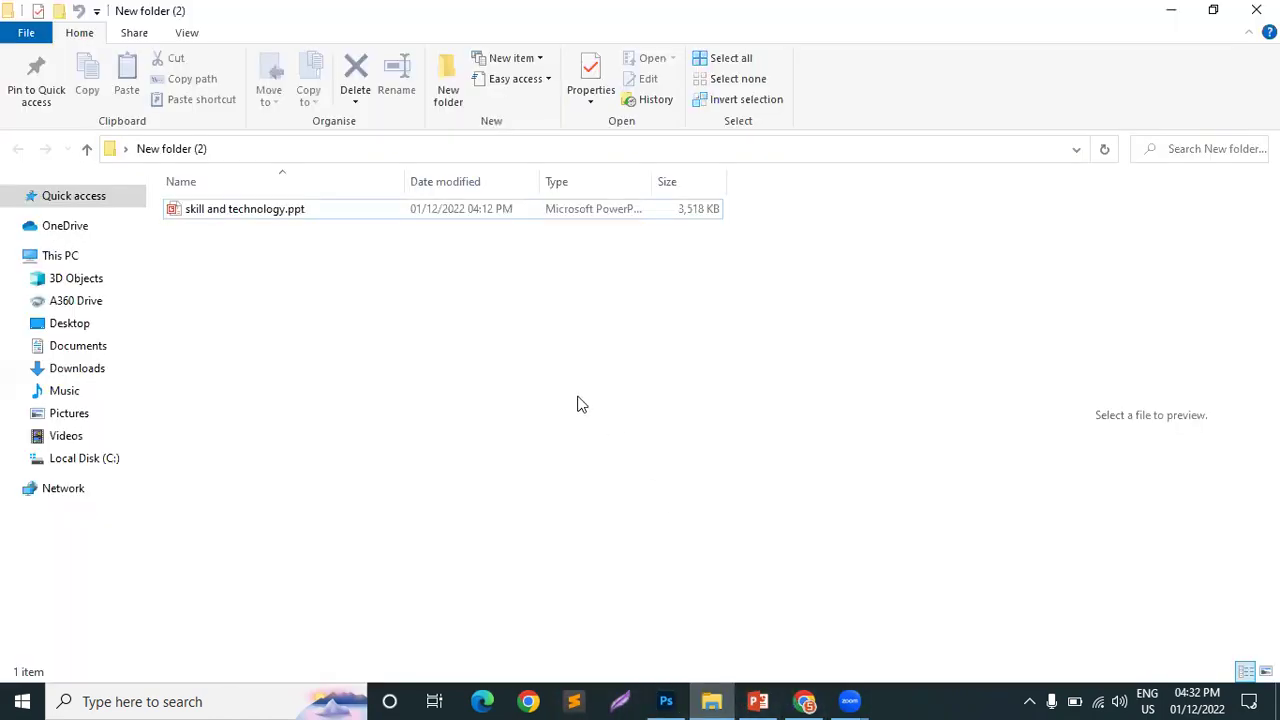
{"action": "left_click", "coordinate": [80, 370]}
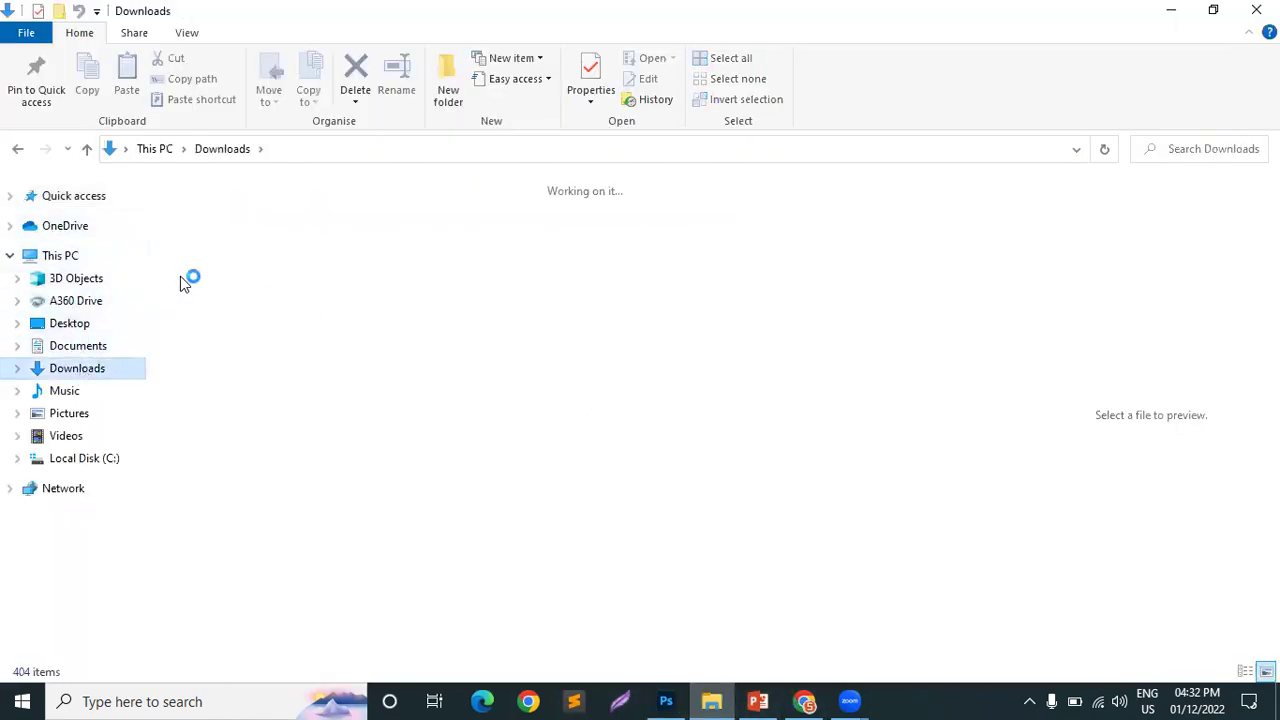
{"action": "left_click", "coordinate": [527, 280]}
{"action": "left_click_drag", "start_coordinate": [785, 587], "coordinate": [617, 410]}
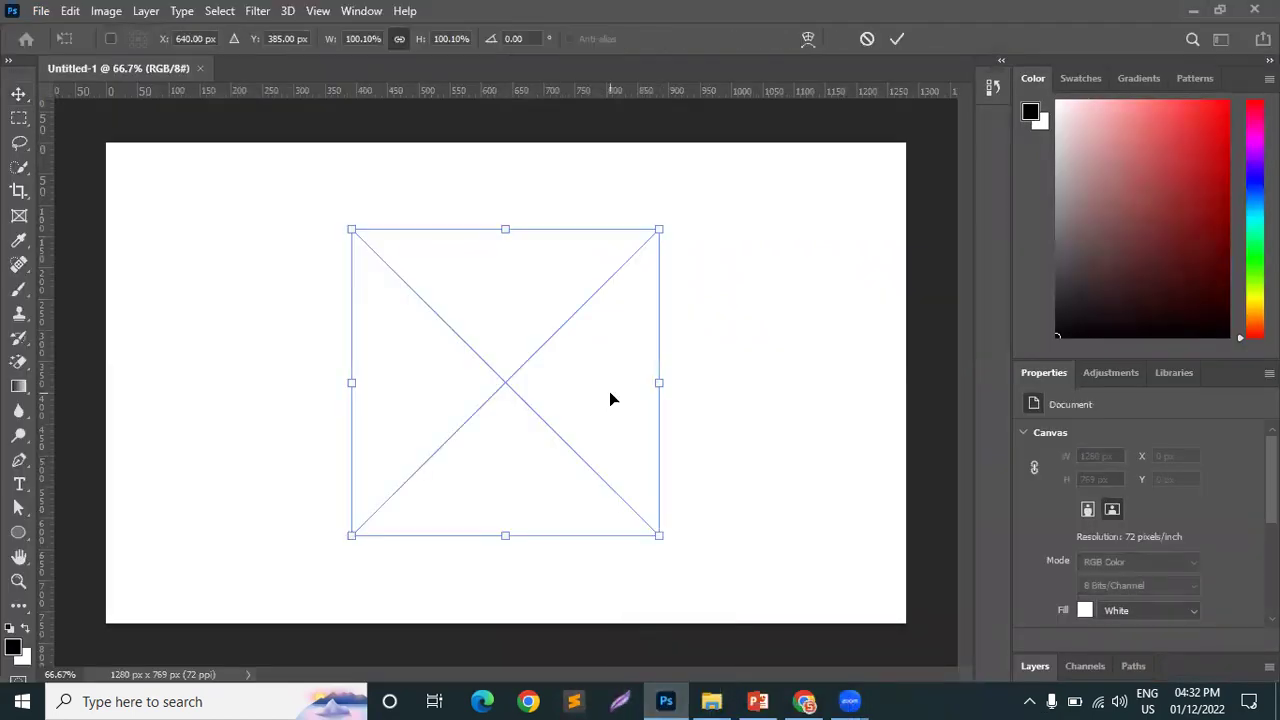
{"action": "left_click_drag", "start_coordinate": [658, 538], "coordinate": [737, 609]}
{"action": "left_click_drag", "start_coordinate": [543, 480], "coordinate": [503, 446]}
{"action": "left_click", "coordinate": [900, 40]}
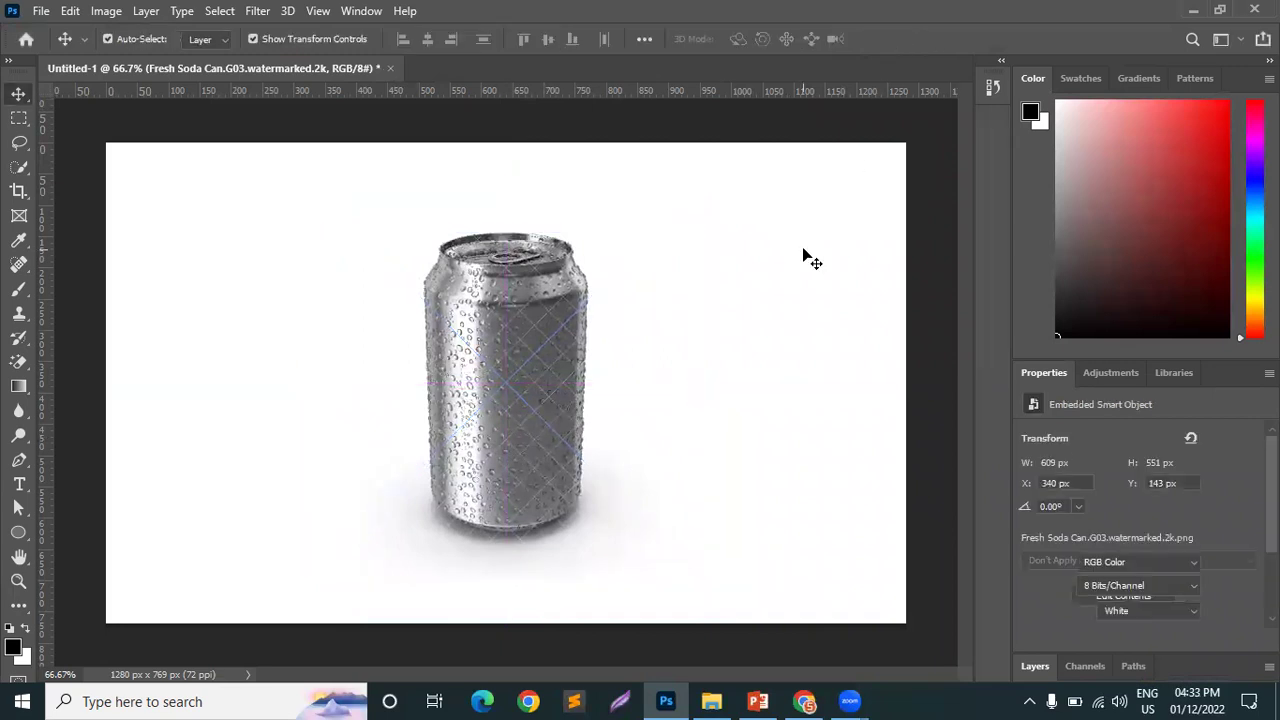
- Show the layer list and turn the Background layer's visibility off and on again to inspect the can's base
{"action": "scroll", "coordinate": [494, 574], "scroll_direction": "up", "scroll_amount": 3}
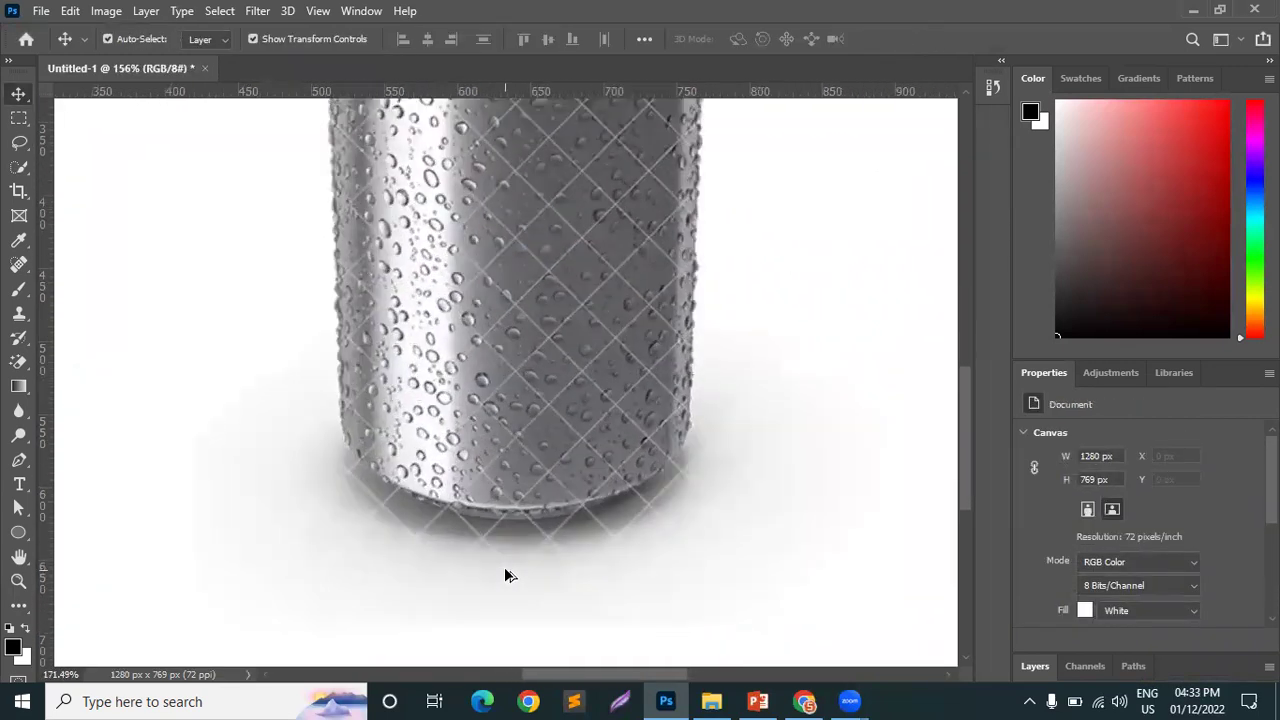
{"action": "scroll", "coordinate": [505, 575], "scroll_direction": "up", "scroll_amount": 1}
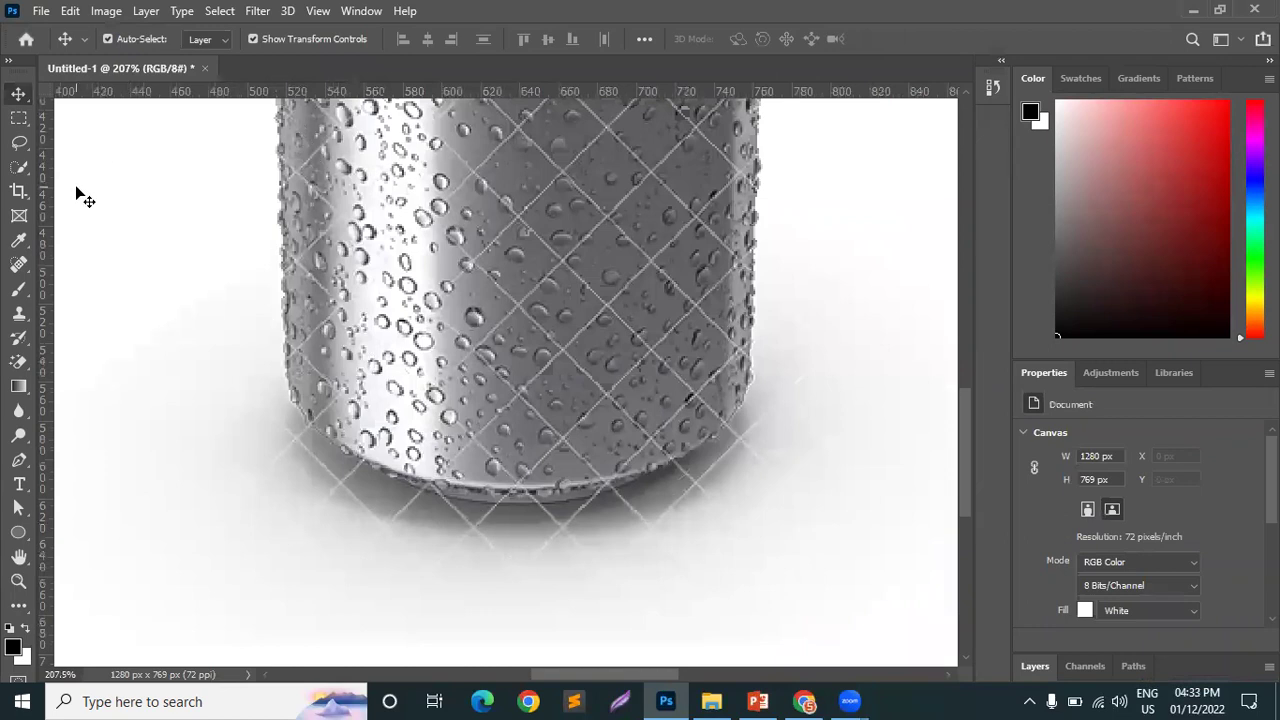
{"action": "left_click", "coordinate": [1035, 665]}
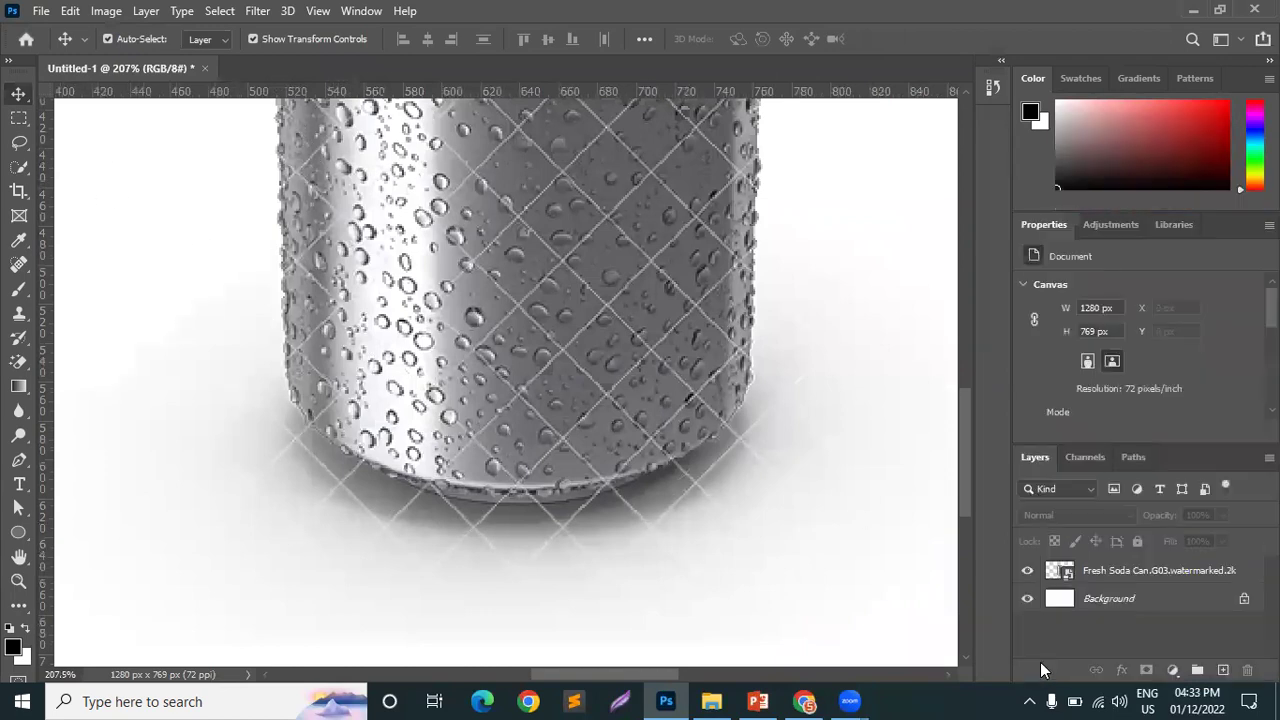
{"action": "left_click", "coordinate": [1025, 605]}
{"action": "left_click", "coordinate": [1025, 602]}
- Start a Pen tool path along the lower part of the can's left edge
{"action": "left_click", "coordinate": [18, 458]}
{"action": "left_click", "coordinate": [265, 313]}
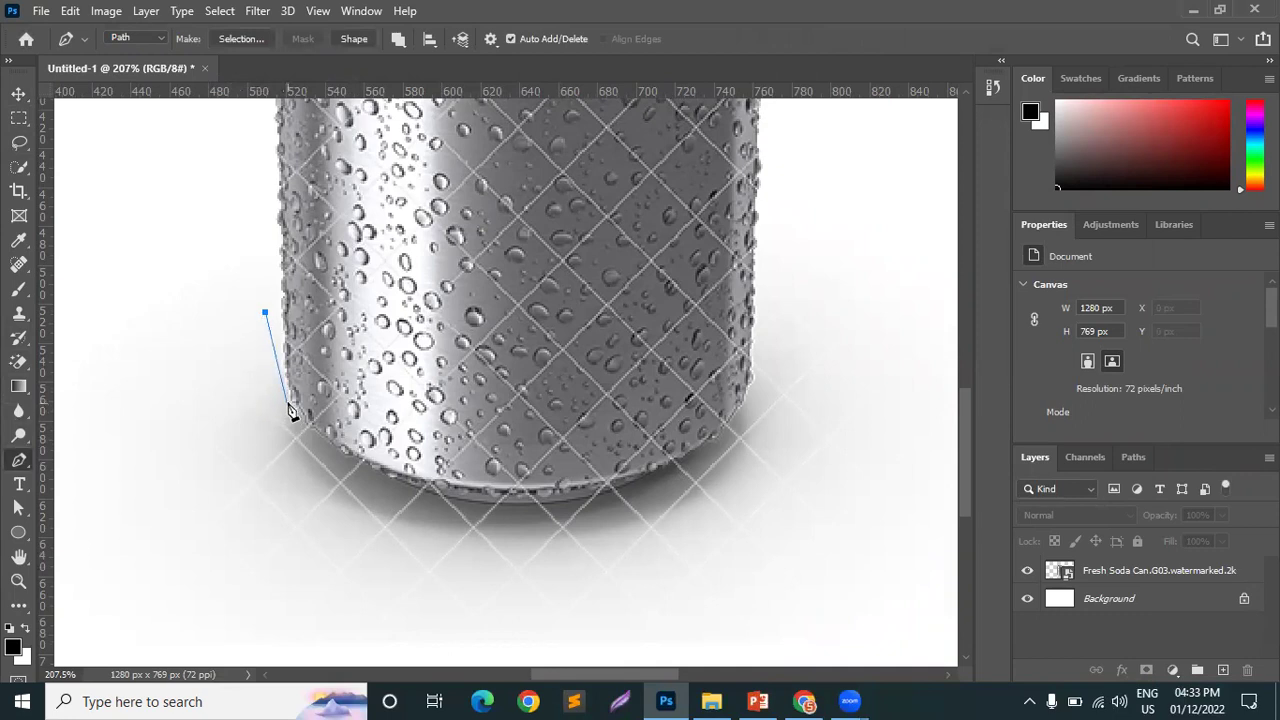
{"action": "scroll", "coordinate": [280, 405], "scroll_direction": "up", "scroll_amount": 2}
{"action": "scroll", "coordinate": [265, 413], "scroll_direction": "up", "scroll_amount": 3}
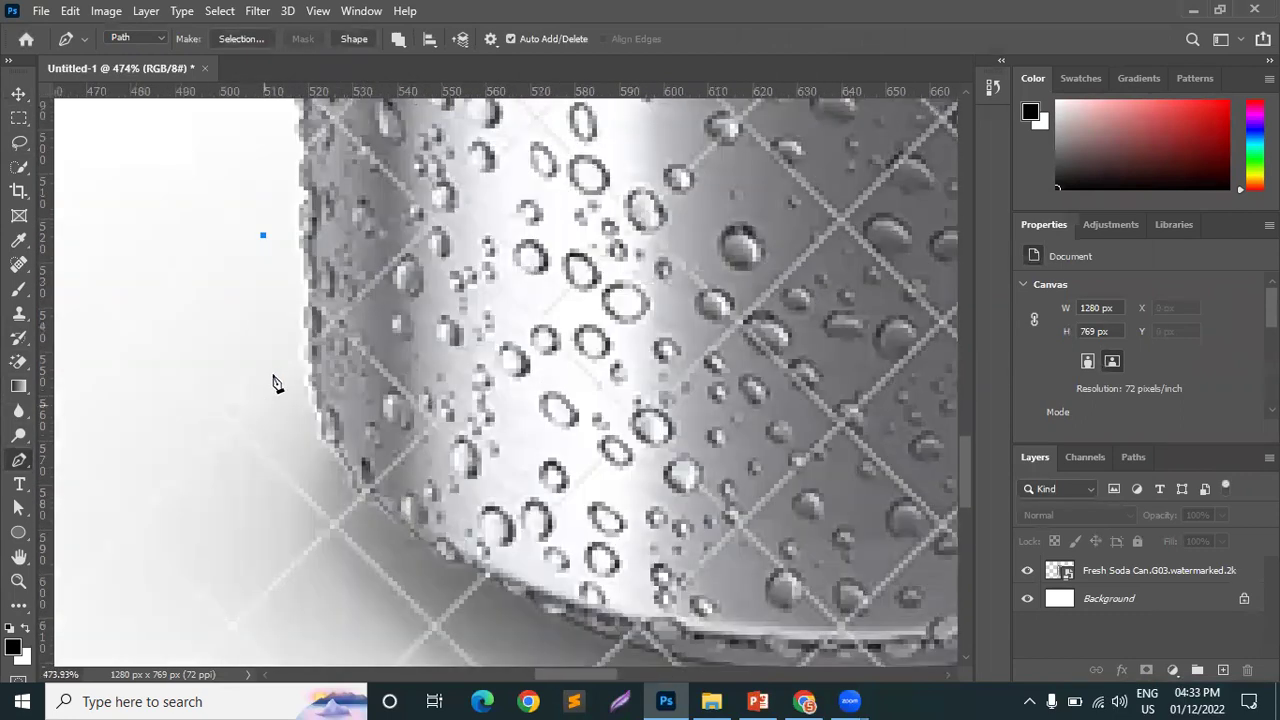
{"action": "scroll", "coordinate": [281, 377], "scroll_direction": "up", "scroll_amount": 4}
{"action": "left_click", "coordinate": [289, 282]}
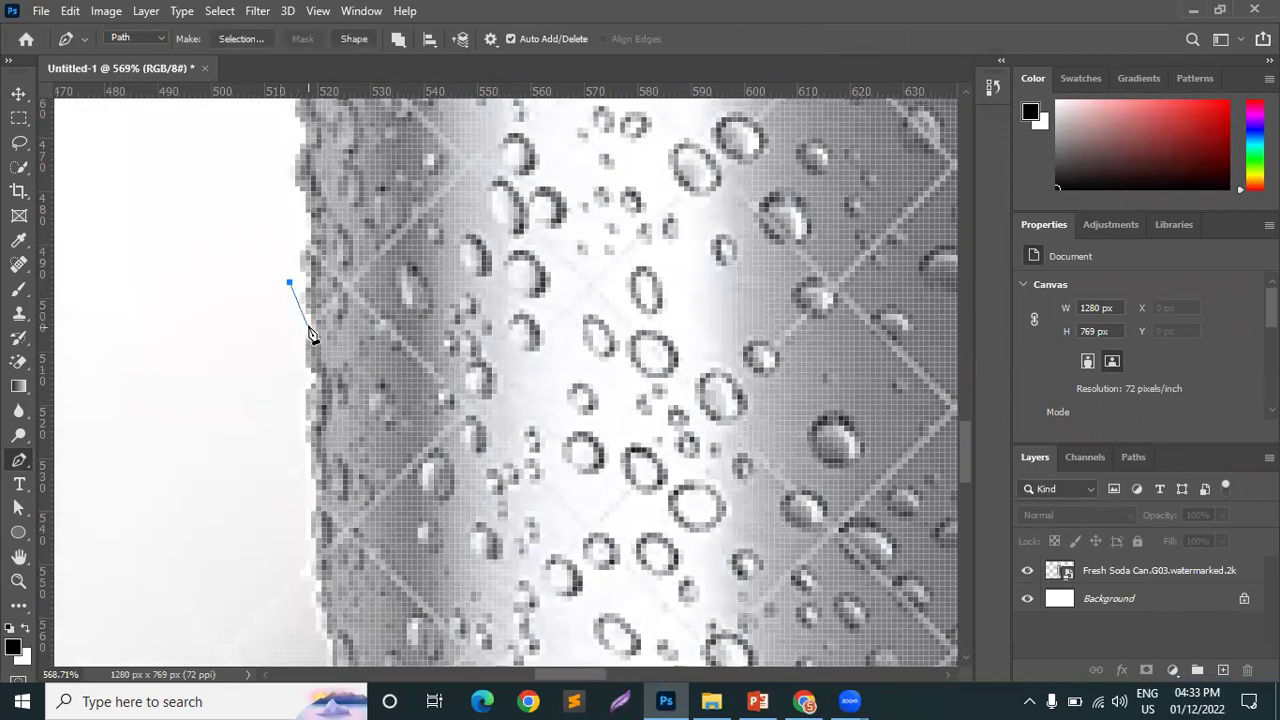
{"action": "left_click", "coordinate": [310, 324]}
{"action": "left_click_drag", "start_coordinate": [311, 373], "coordinate": [323, 388]}
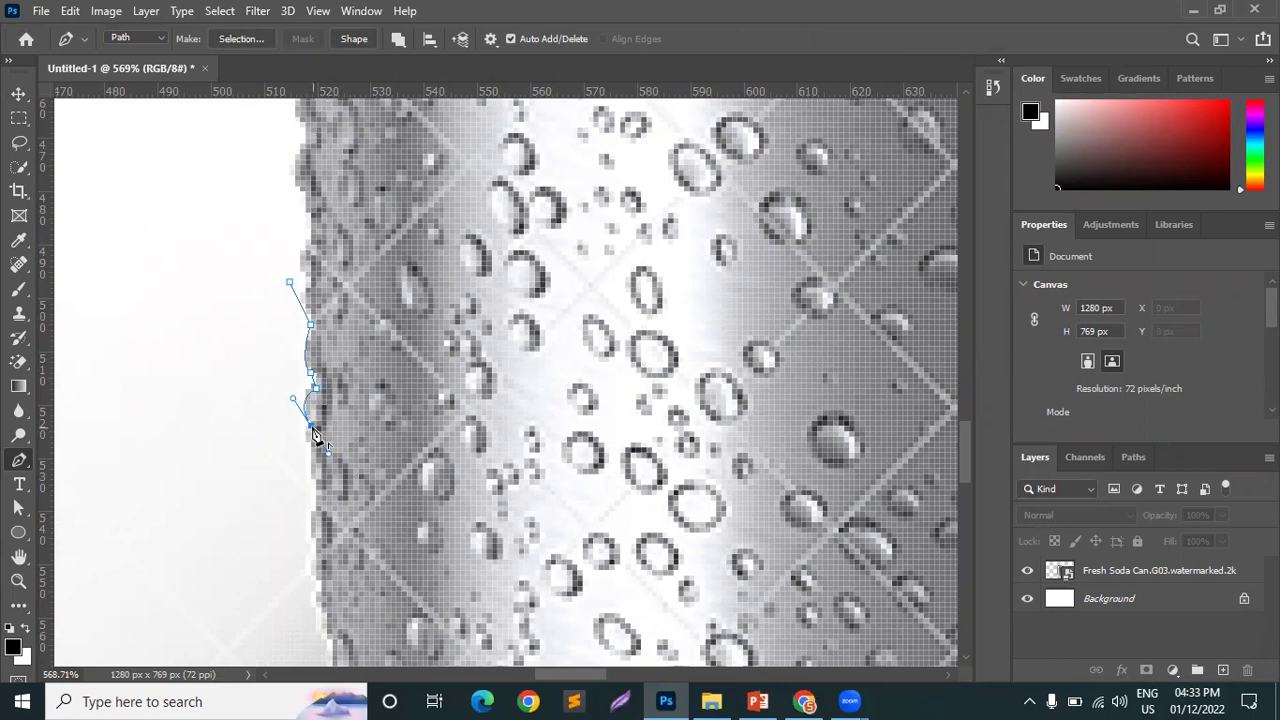
- Extend the Pen tool path down the can's left edge to where the base starts to curve inward
{"action": "scroll", "coordinate": [290, 470], "scroll_direction": "down", "scroll_amount": 3}
{"action": "scroll", "coordinate": [307, 490], "scroll_direction": "down", "scroll_amount": 1}
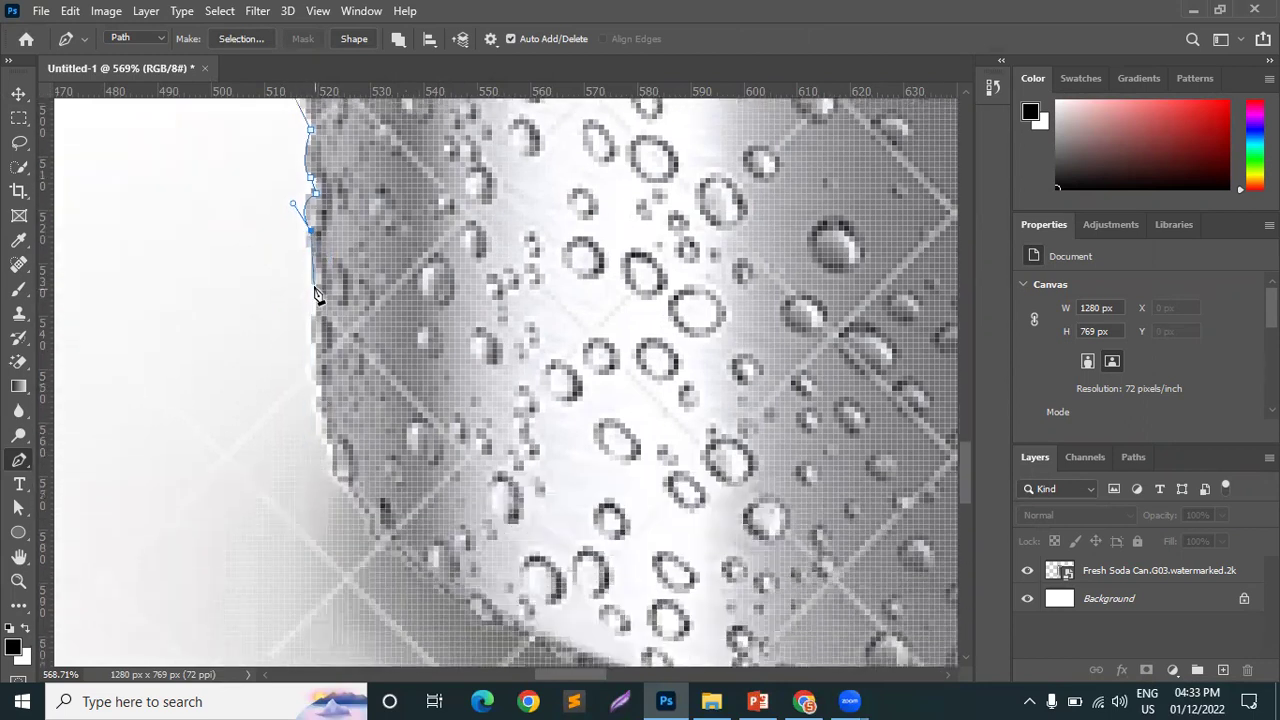
{"action": "left_click", "coordinate": [316, 284]}
{"action": "left_click", "coordinate": [316, 315]}
{"action": "left_click_drag", "start_coordinate": [317, 348], "coordinate": [332, 367]}
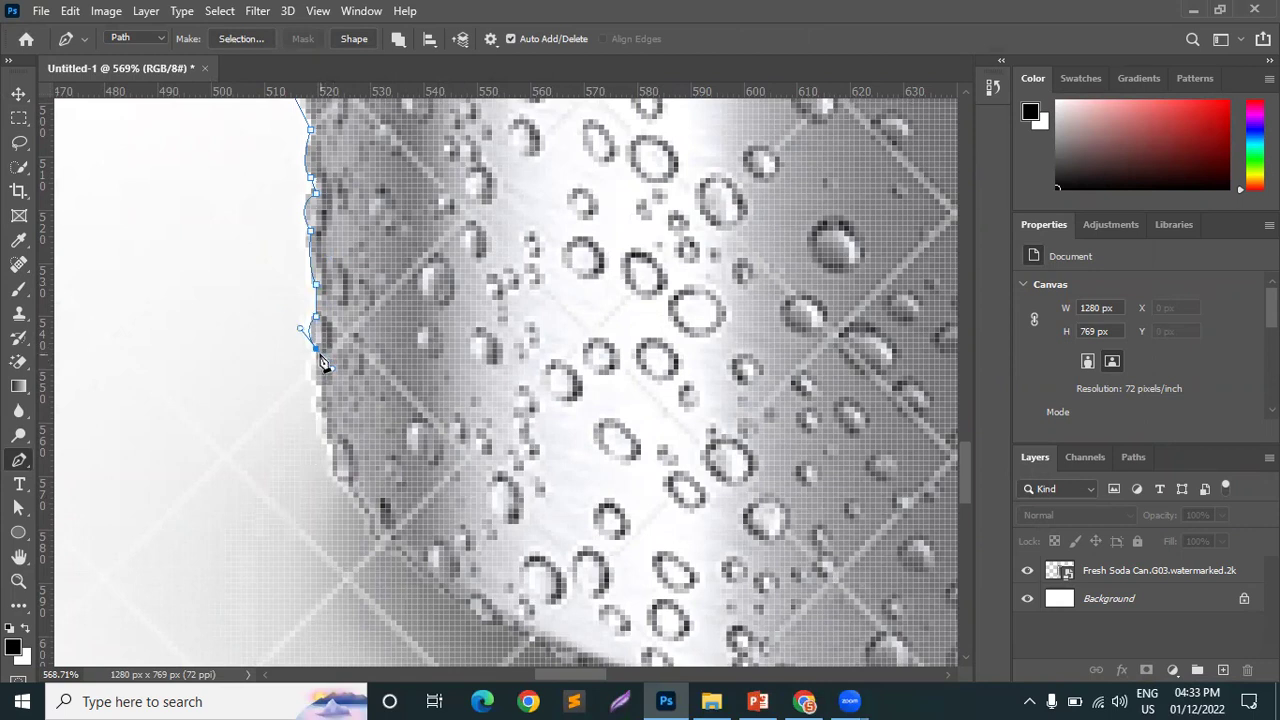
{"action": "left_click", "coordinate": [316, 369]}
{"action": "left_click_drag", "start_coordinate": [321, 411], "coordinate": [347, 474]}
{"action": "left_click", "coordinate": [321, 411], "text": "alt"}
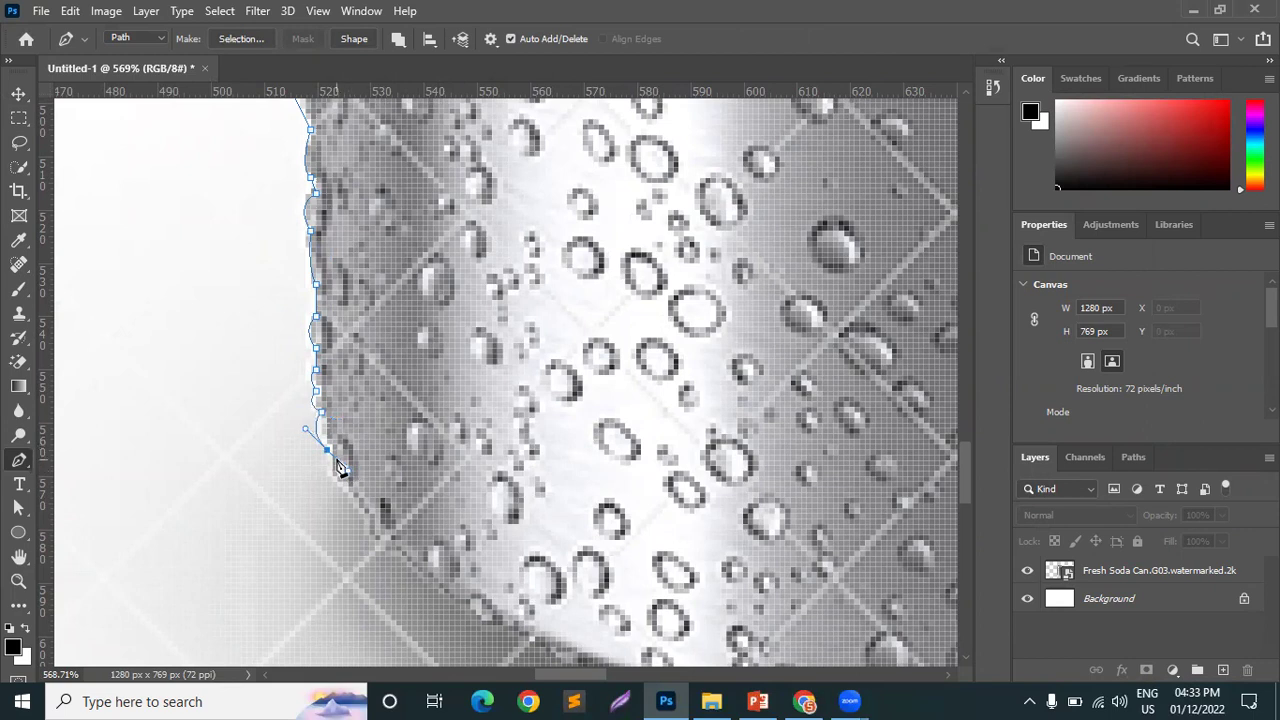
- Trace the rounded lower-left corner of the can with curved Pen path anchors
{"action": "scroll", "coordinate": [337, 449], "scroll_direction": "down", "scroll_amount": 3}
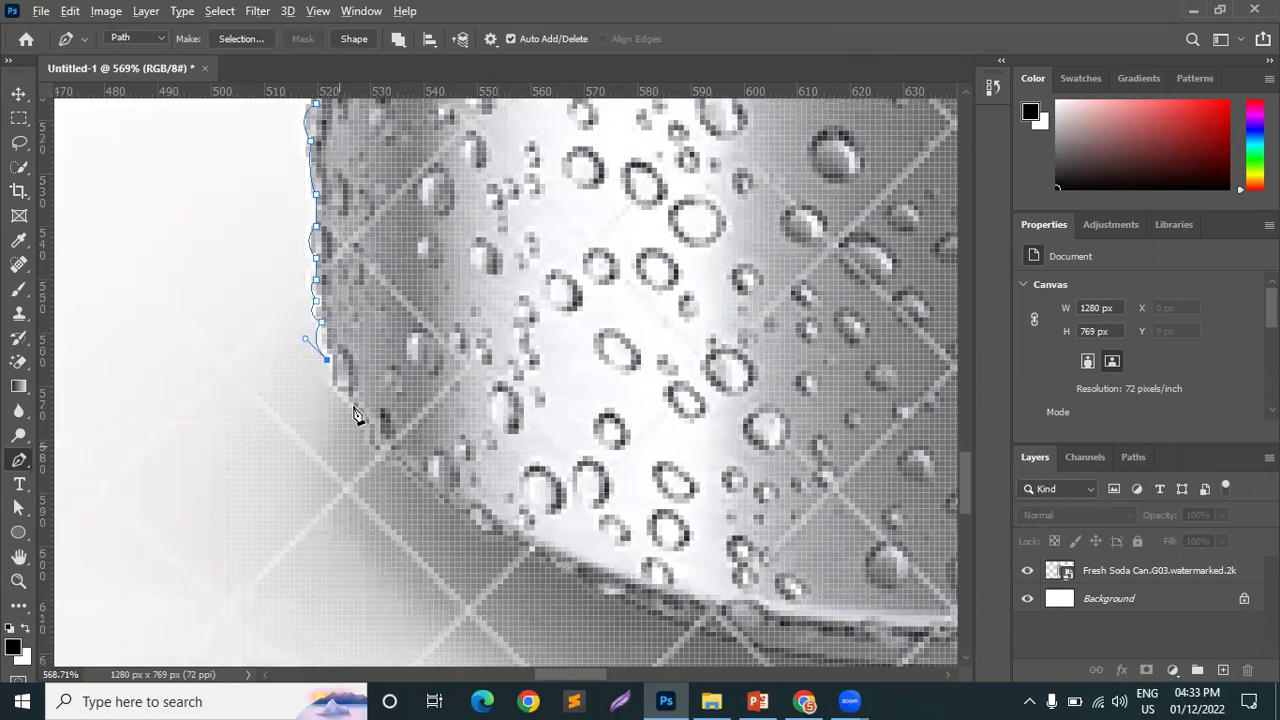
{"action": "left_click_drag", "start_coordinate": [358, 393], "coordinate": [409, 449]}
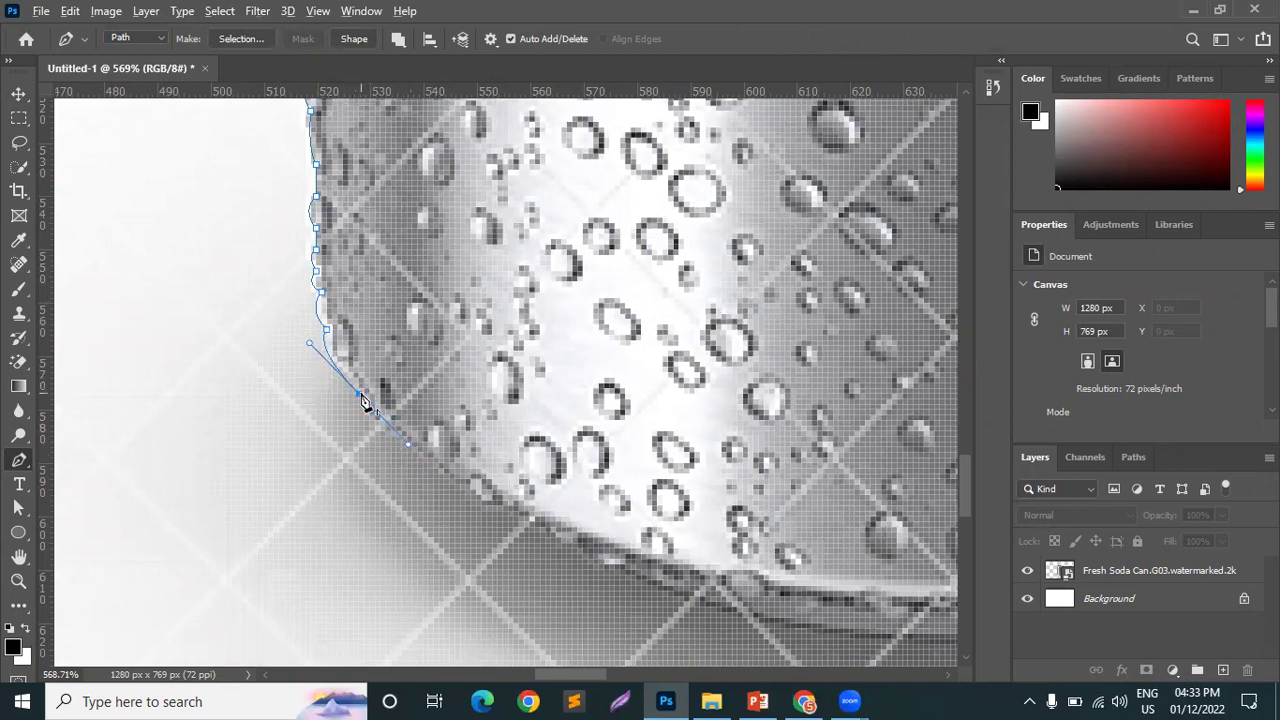
{"action": "scroll", "coordinate": [415, 293], "scroll_direction": "down", "scroll_amount": 2}
{"action": "scroll", "coordinate": [400, 276], "scroll_direction": "down", "scroll_amount": 2}
{"action": "left_click_drag", "start_coordinate": [312, 247], "coordinate": [341, 244]}
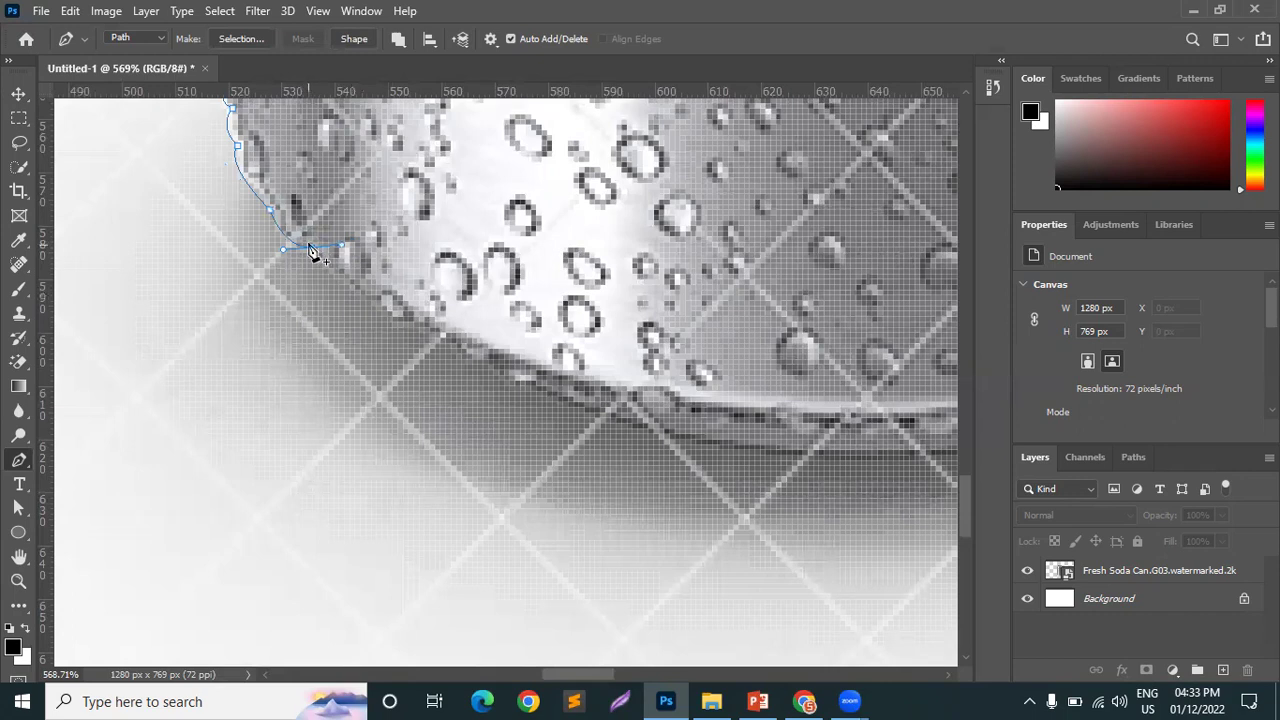
{"action": "left_click_drag", "start_coordinate": [417, 332], "coordinate": [521, 365]}
{"action": "key", "text": "z"}
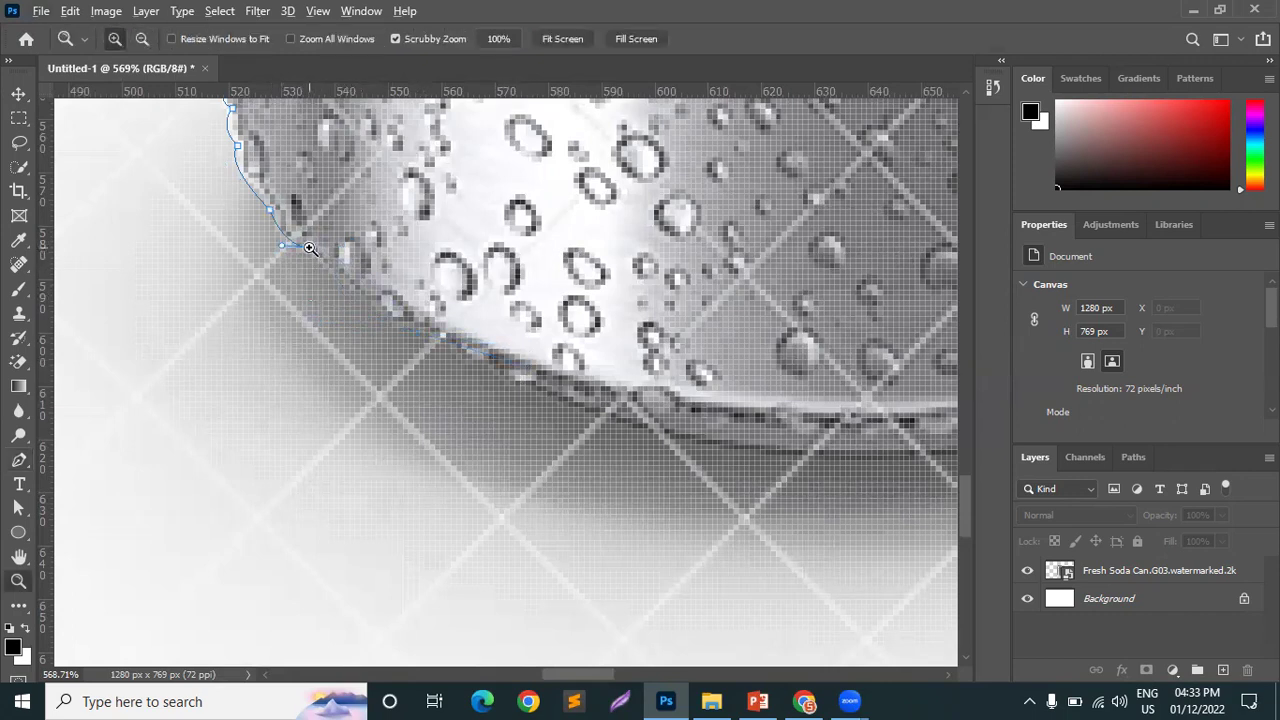
{"action": "left_click", "coordinate": [314, 250], "text": "ctrl"}
{"action": "left_click", "coordinate": [19, 459]}
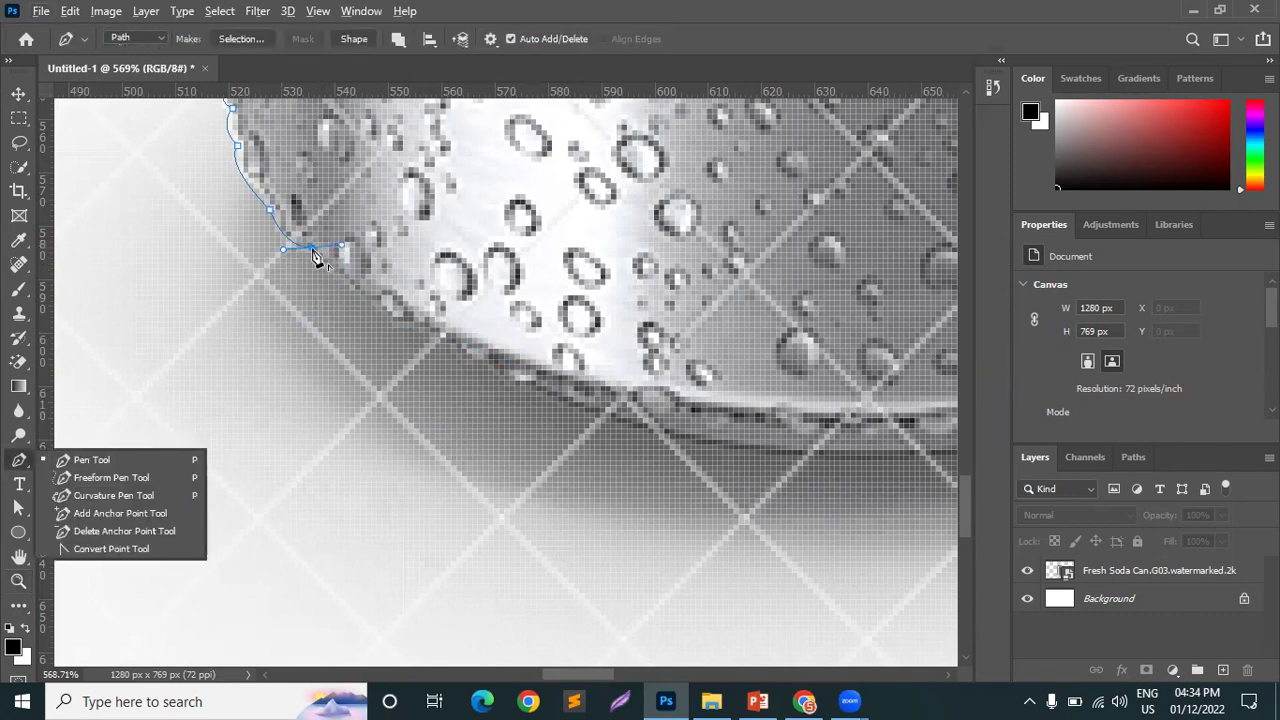
- Continue the Pen path from the lower-left corner along the can's base rim to its lowest point
{"action": "left_click_drag", "start_coordinate": [388, 317], "coordinate": [442, 336]}
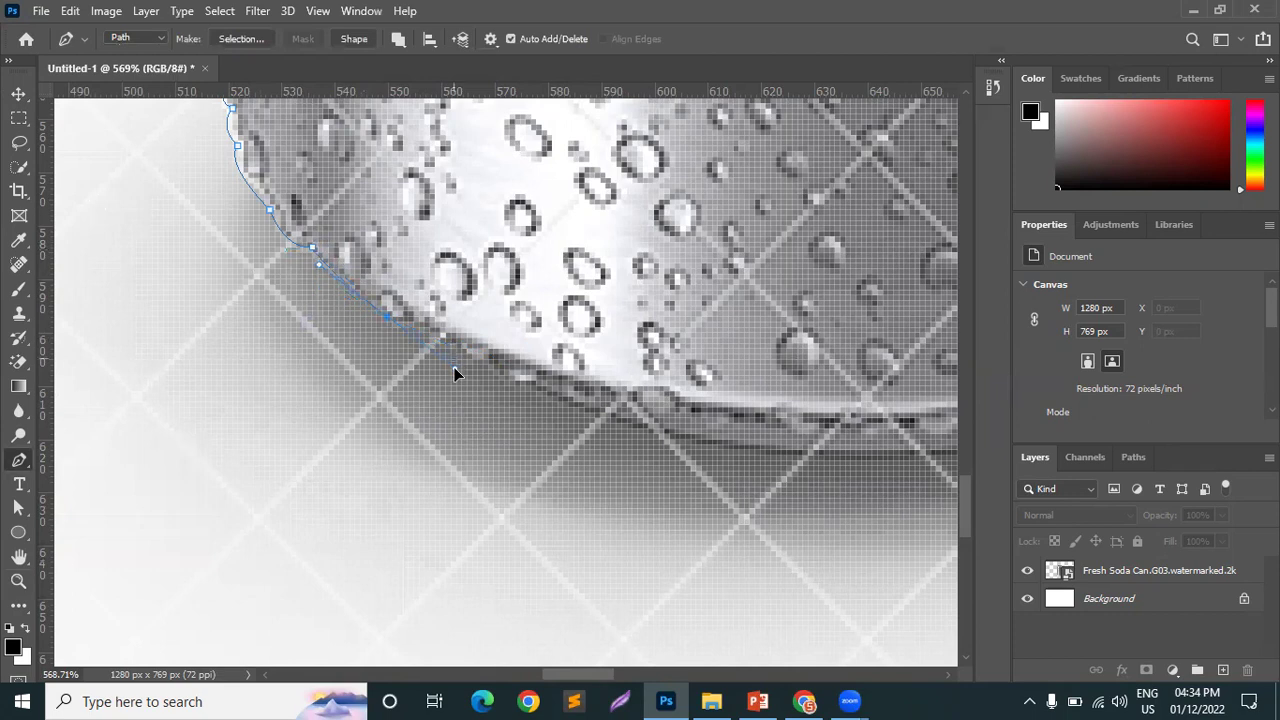
{"action": "left_click", "coordinate": [387, 317], "text": "alt"}
{"action": "left_click", "coordinate": [538, 400]}
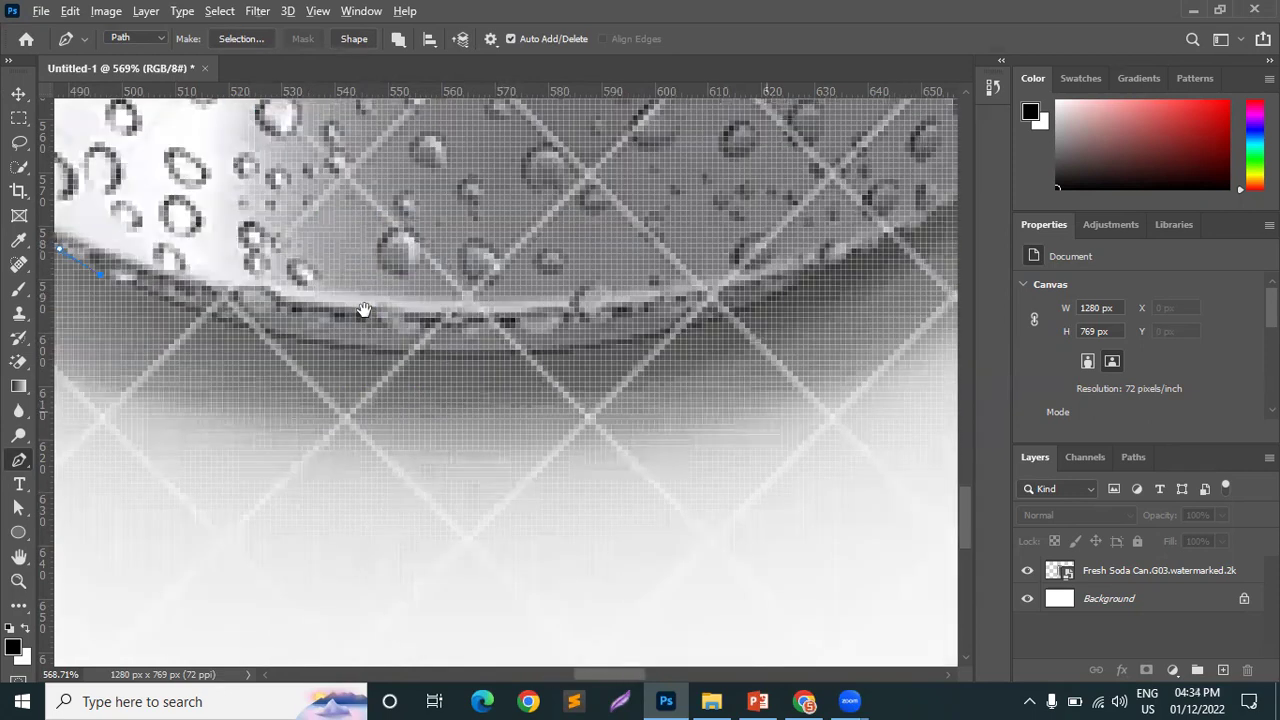
{"action": "left_click_drag", "start_coordinate": [708, 423], "coordinate": [363, 306]}
{"action": "left_click_drag", "start_coordinate": [380, 349], "coordinate": [395, 351]}
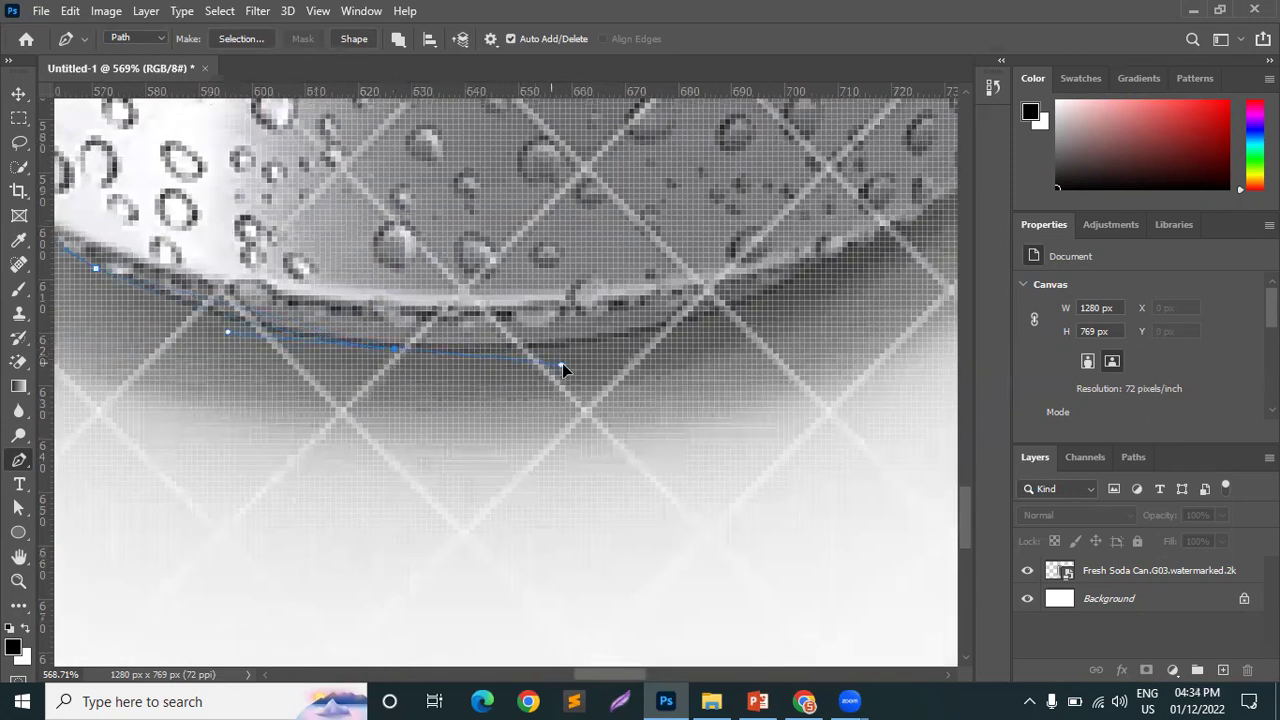
{"action": "left_click_drag", "start_coordinate": [573, 366], "coordinate": [570, 366]}
- Trace the right half of the can's base rim and its rounded lower-right corner with curved anchors
{"action": "left_click_drag", "start_coordinate": [684, 340], "coordinate": [461, 424]}
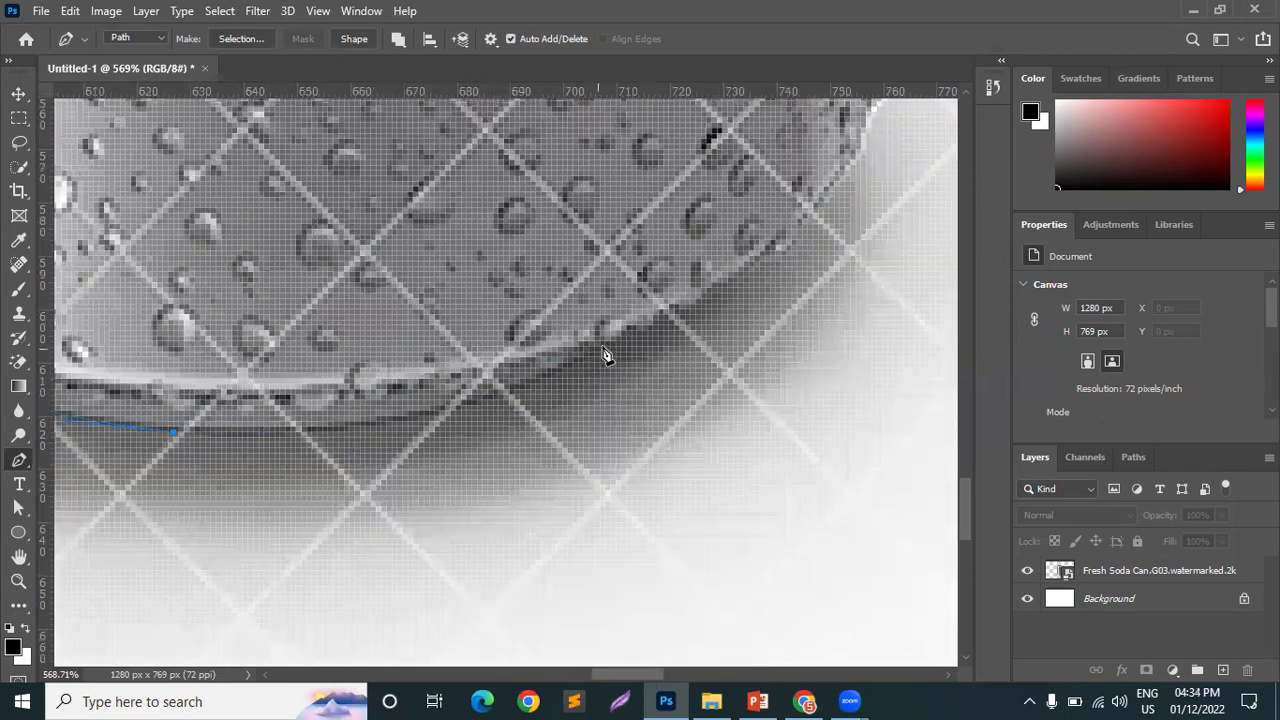
{"action": "left_click_drag", "start_coordinate": [604, 347], "coordinate": [753, 244]}
{"action": "left_click_drag", "start_coordinate": [771, 320], "coordinate": [603, 417]}
{"action": "left_click_drag", "start_coordinate": [681, 319], "coordinate": [597, 369]}
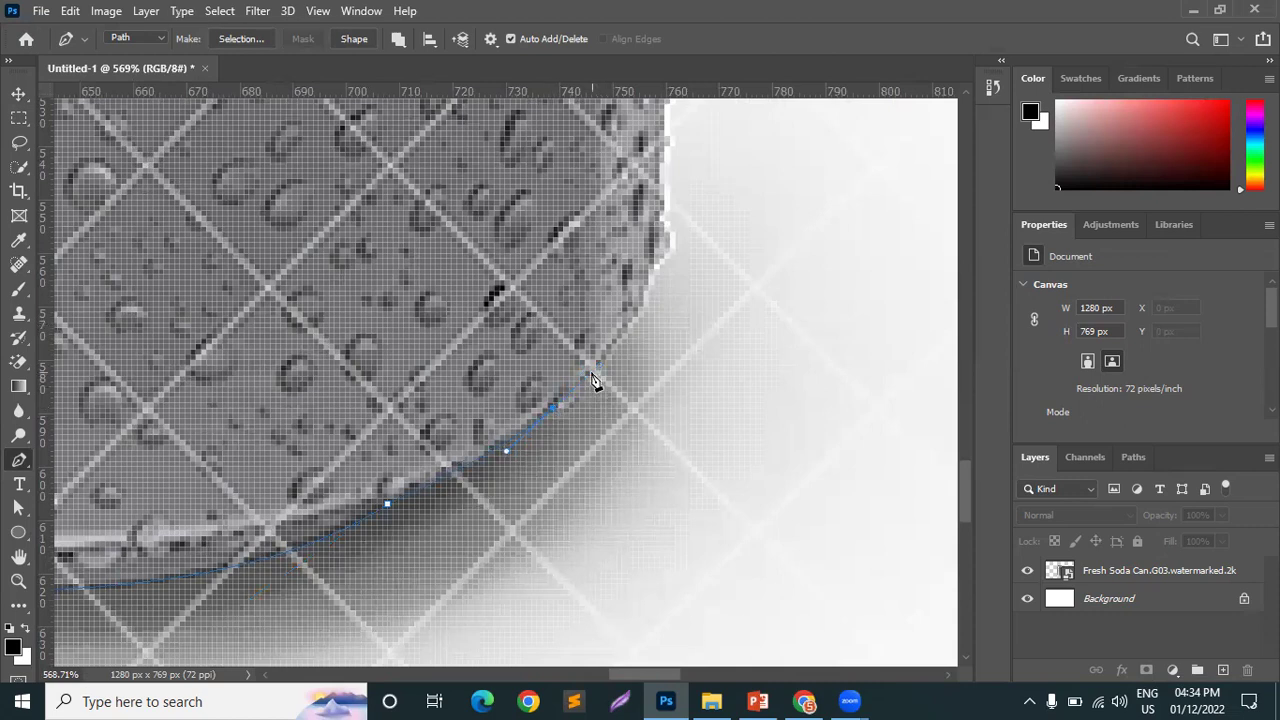
{"action": "left_click_drag", "start_coordinate": [597, 333], "coordinate": [660, 290]}
{"action": "left_click", "coordinate": [648, 301], "text": "alt"}
- Run the Pen path up the can's right edge from the lower-right corner, following the water-drop contour
{"action": "scroll", "coordinate": [655, 300], "scroll_direction": "up", "scroll_amount": 3}
{"action": "mouse_move", "coordinate": [645, 333]}
{"action": "left_mouse_down"}
{"action": "mouse_move", "coordinate": [618, 323]}
{"action": "mouse_move", "coordinate": [628, 330]}
{"action": "left_mouse_up"}
{"action": "left_click", "coordinate": [661, 369], "text": "alt"}
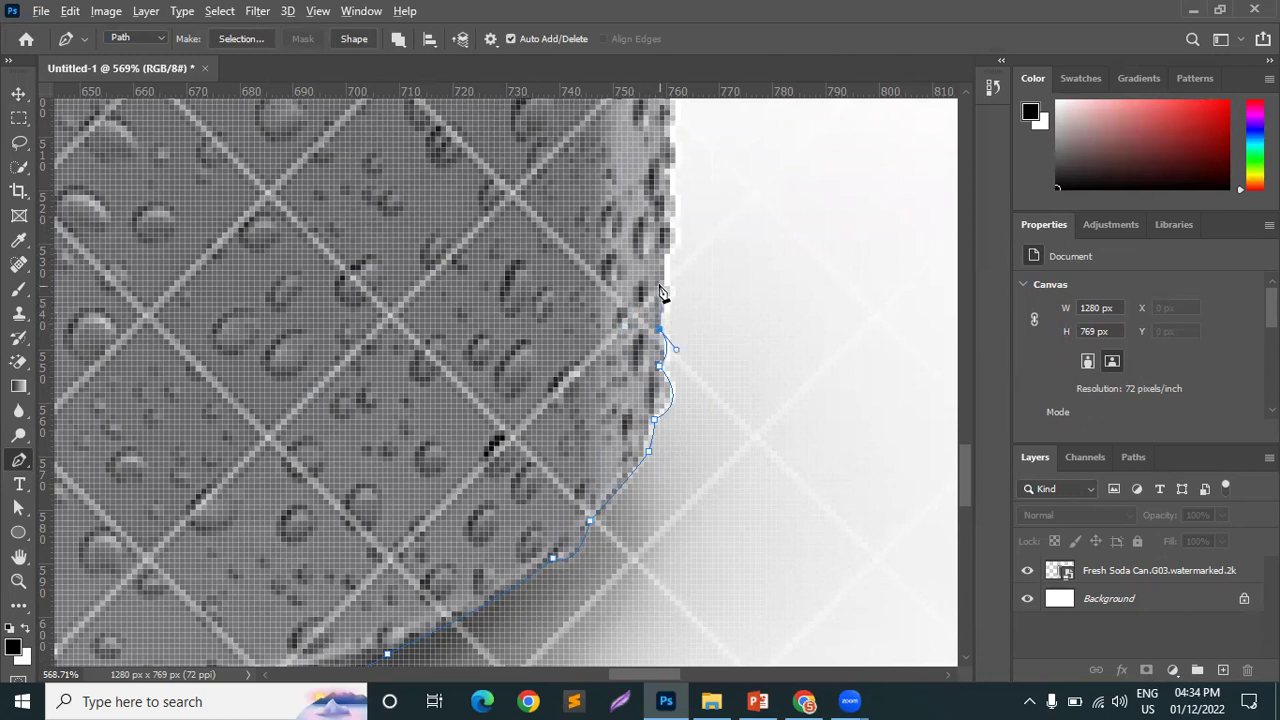
{"action": "left_click", "coordinate": [661, 302]}
{"action": "left_click_drag", "start_coordinate": [664, 275], "coordinate": [649, 256]}
{"action": "scroll", "coordinate": [660, 320], "scroll_direction": "up", "scroll_amount": 5}
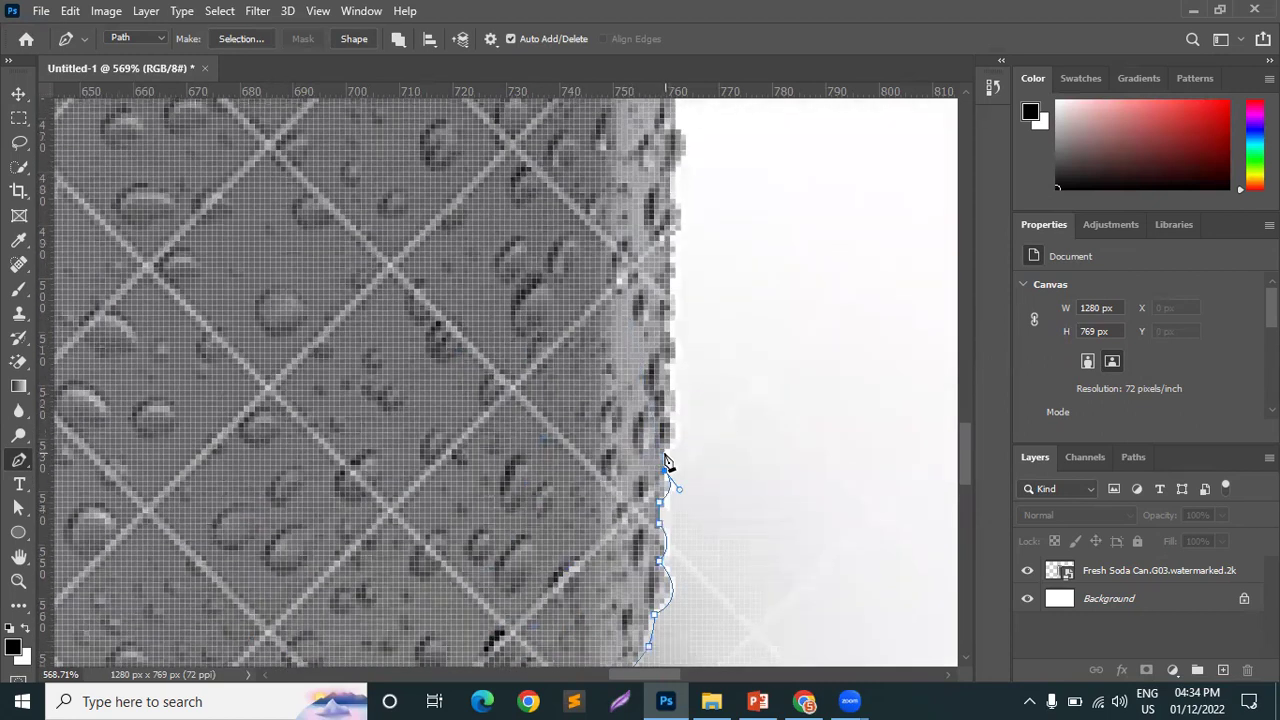
- Add closely spaced path anchors farther up the can's right edge until the path is above the floor shadow
{"action": "left_click", "coordinate": [676, 438]}
{"action": "left_click", "coordinate": [681, 400]}
{"action": "left_click", "coordinate": [676, 370]}
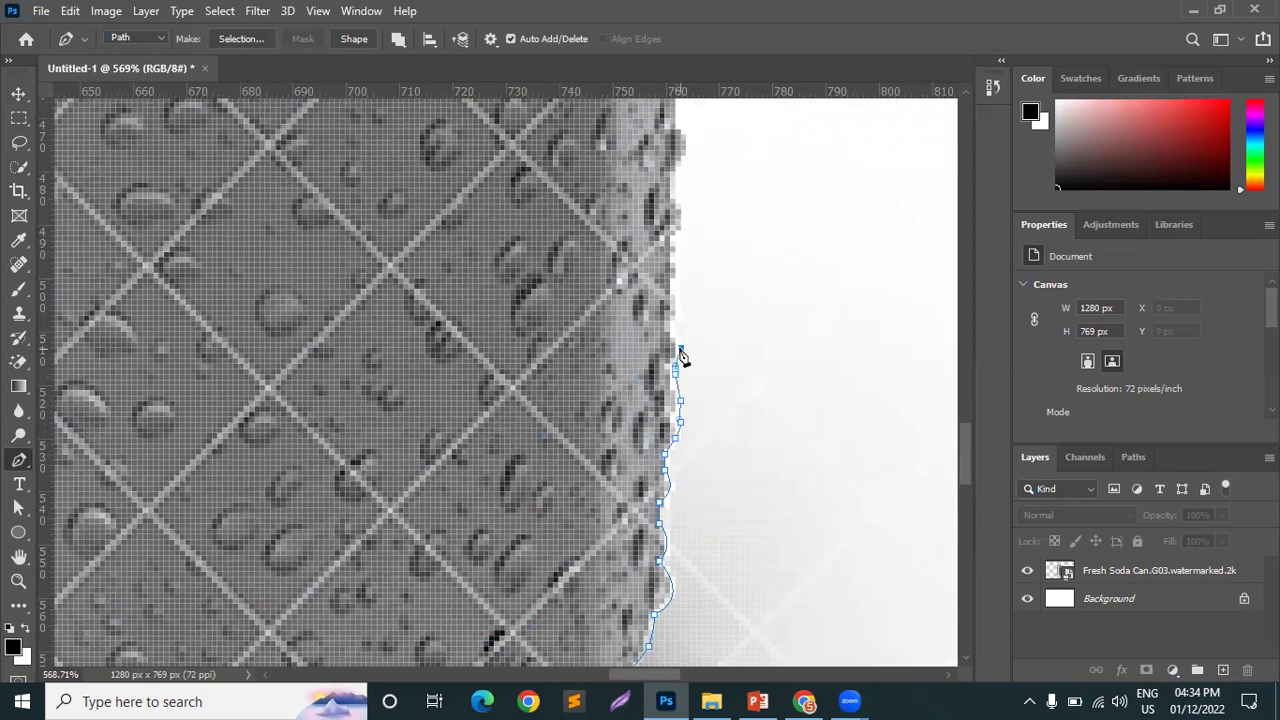
{"action": "left_click", "coordinate": [676, 321]}
{"action": "left_click", "coordinate": [676, 304]}
{"action": "scroll", "coordinate": [678, 272], "scroll_direction": "down", "scroll_amount": 2}
{"action": "scroll", "coordinate": [686, 195], "scroll_direction": "down", "scroll_amount": 2}
{"action": "left_click", "coordinate": [686, 176]}
- Route the Pen path away from the can, around the right side of the shadow and along the canvas bottom
{"action": "left_click_drag", "start_coordinate": [790, 142], "coordinate": [837, 186]}
{"action": "scroll", "coordinate": [894, 297], "scroll_direction": "down", "scroll_amount": 4}
{"action": "left_click_drag", "start_coordinate": [837, 266], "coordinate": [362, 297]}
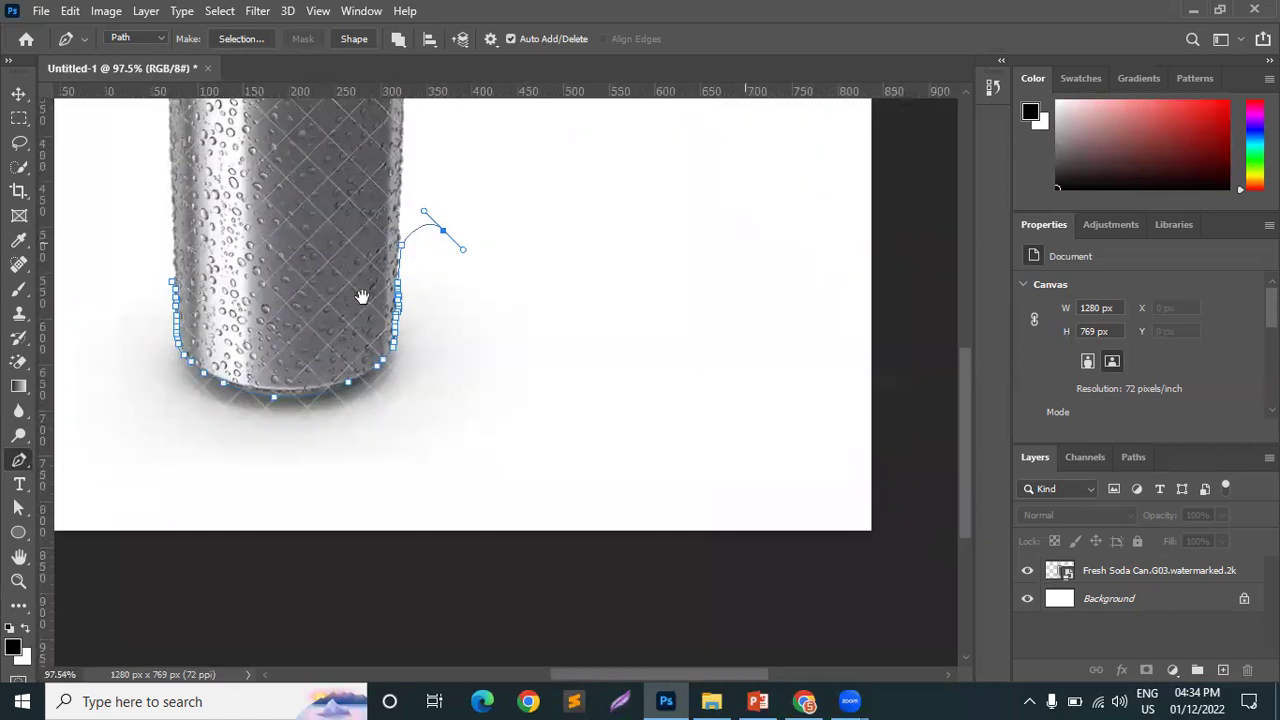
{"action": "left_click", "coordinate": [596, 242]}
{"action": "left_click", "coordinate": [662, 400]}
{"action": "left_click", "coordinate": [460, 517]}
{"action": "left_click", "coordinate": [186, 517]}
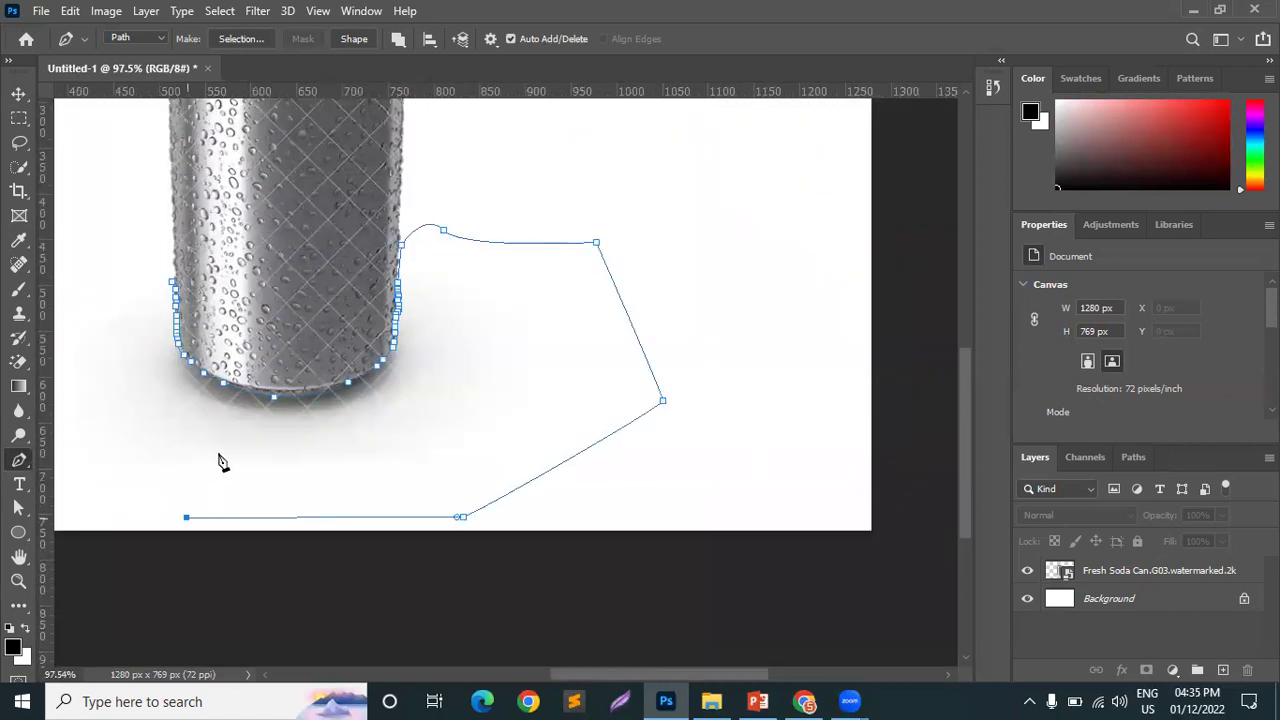
- Bring the path up around the can's left side, close it at the starting anchor and convert it to a selection
{"action": "left_click_drag", "start_coordinate": [222, 462], "coordinate": [471, 514]}
{"action": "left_click_drag", "start_coordinate": [354, 514], "coordinate": [349, 337]}
{"action": "left_click", "coordinate": [353, 322]}
{"action": "left_click", "coordinate": [524, 204]}
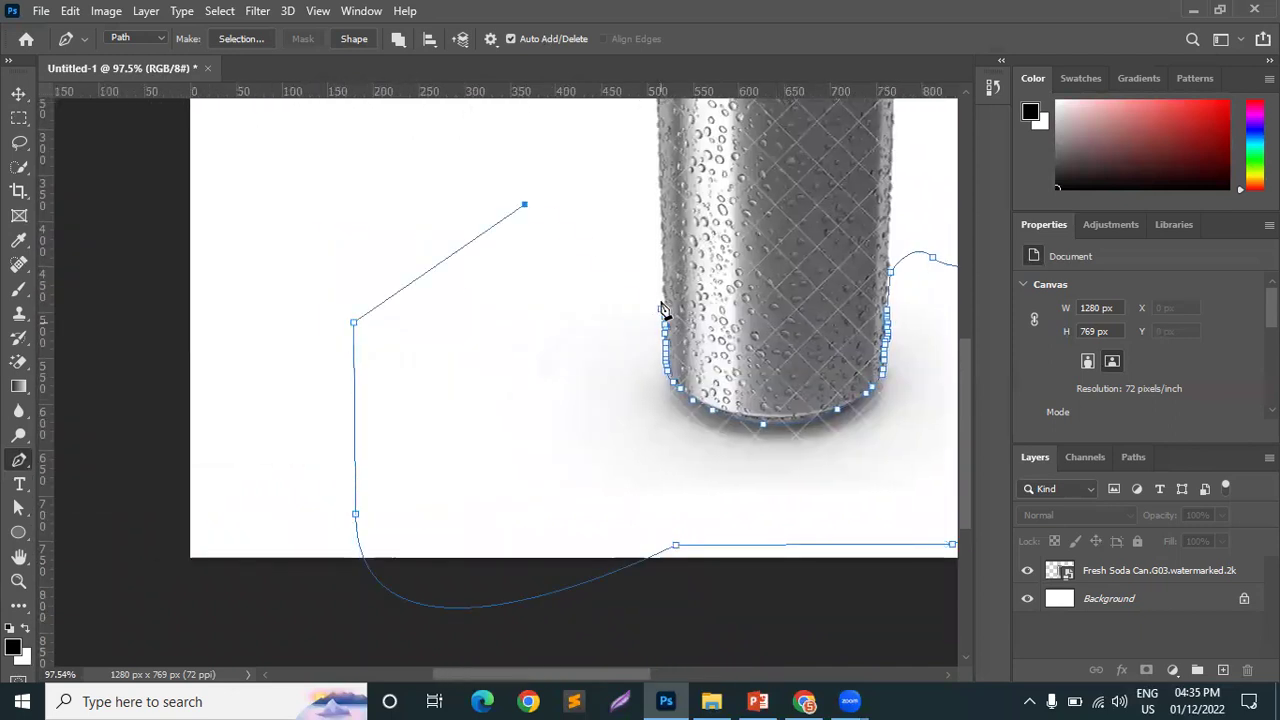
{"action": "left_click", "coordinate": [663, 312]}
{"action": "key", "text": "ctrl+Return"}
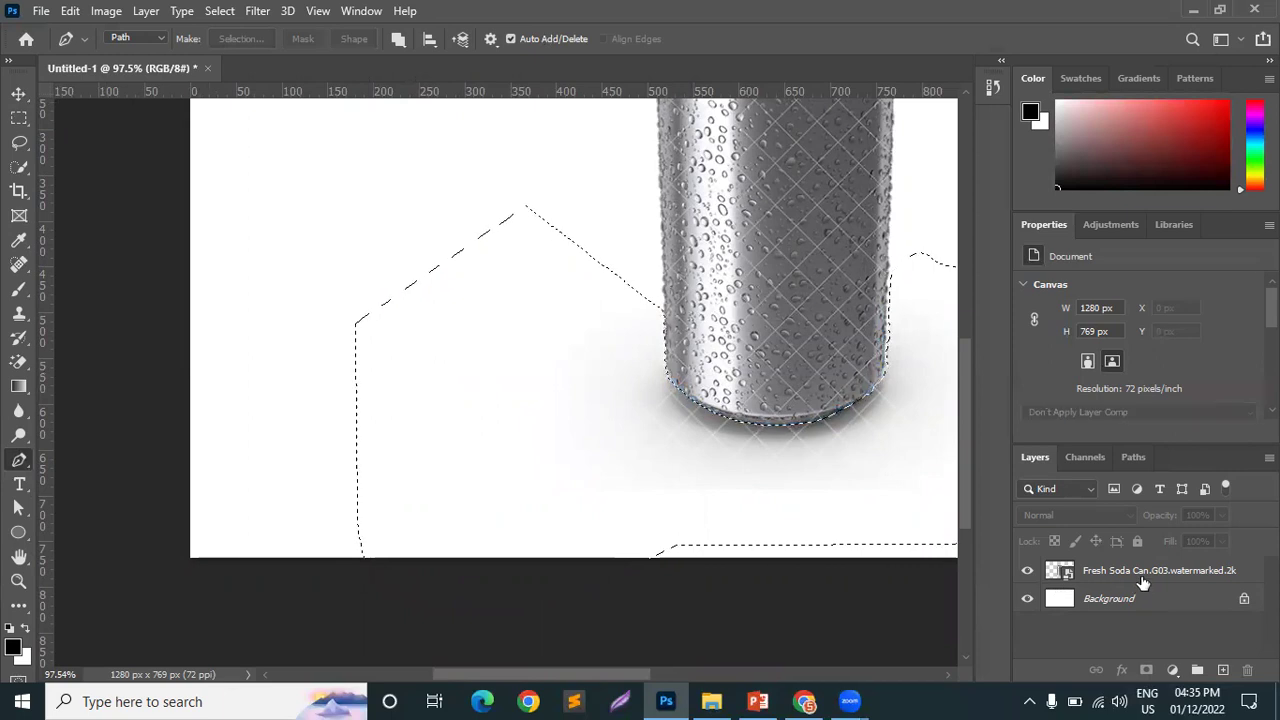
- Rasterize the Fresh Soda Can layer, delete the selected shadow area around the base and deselect
{"action": "left_click", "coordinate": [1141, 573]}
{"action": "right_click", "coordinate": [1141, 573]}
{"action": "left_click", "coordinate": [969, 368]}
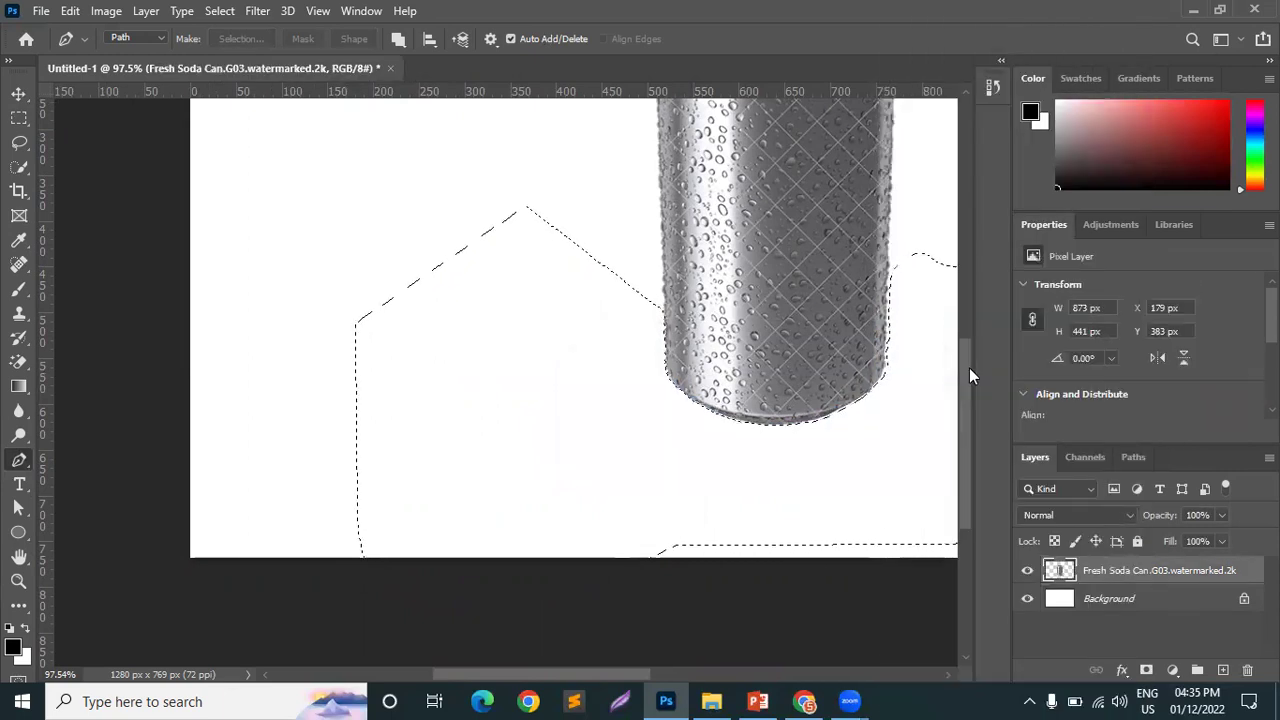
{"action": "key", "text": "Delete"}
{"action": "key", "text": "ctrl+d"}
{"action": "left_click", "coordinate": [19, 93]}
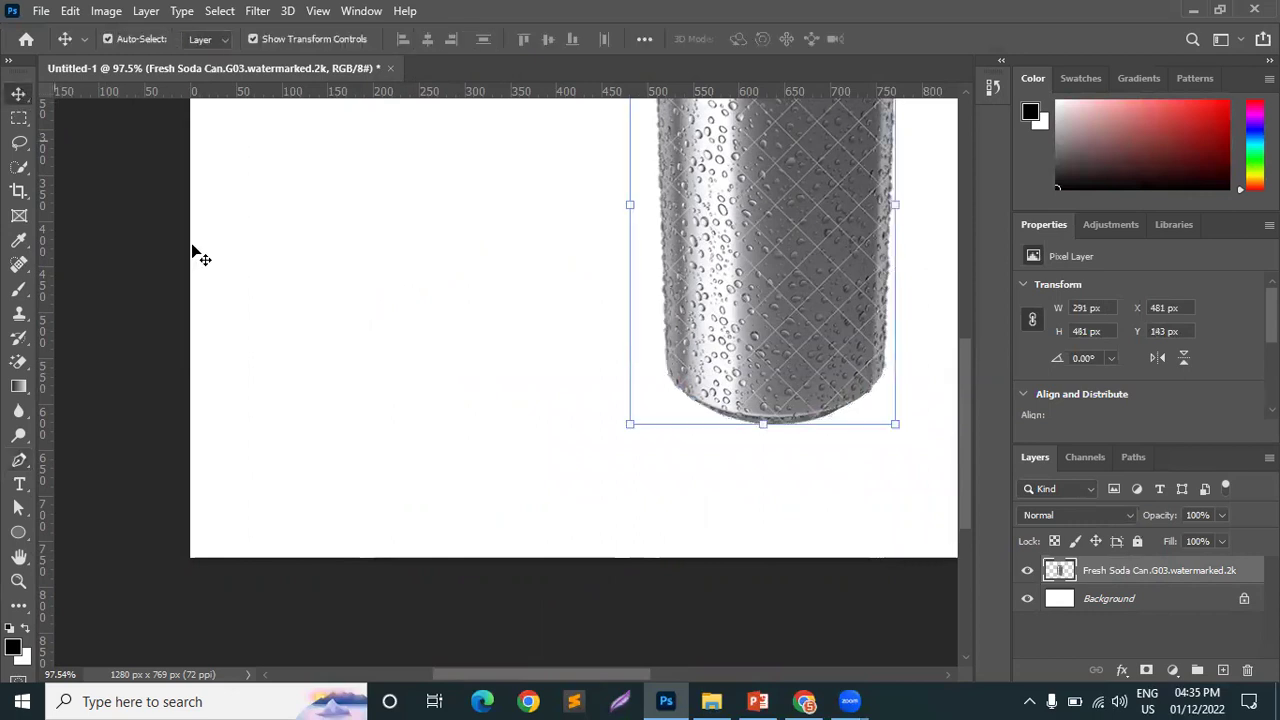
- Erase the leftover pixels beside the can's left edge using a tall rectangular selection, and clear all selections
{"action": "key", "text": "ctrl+0"}
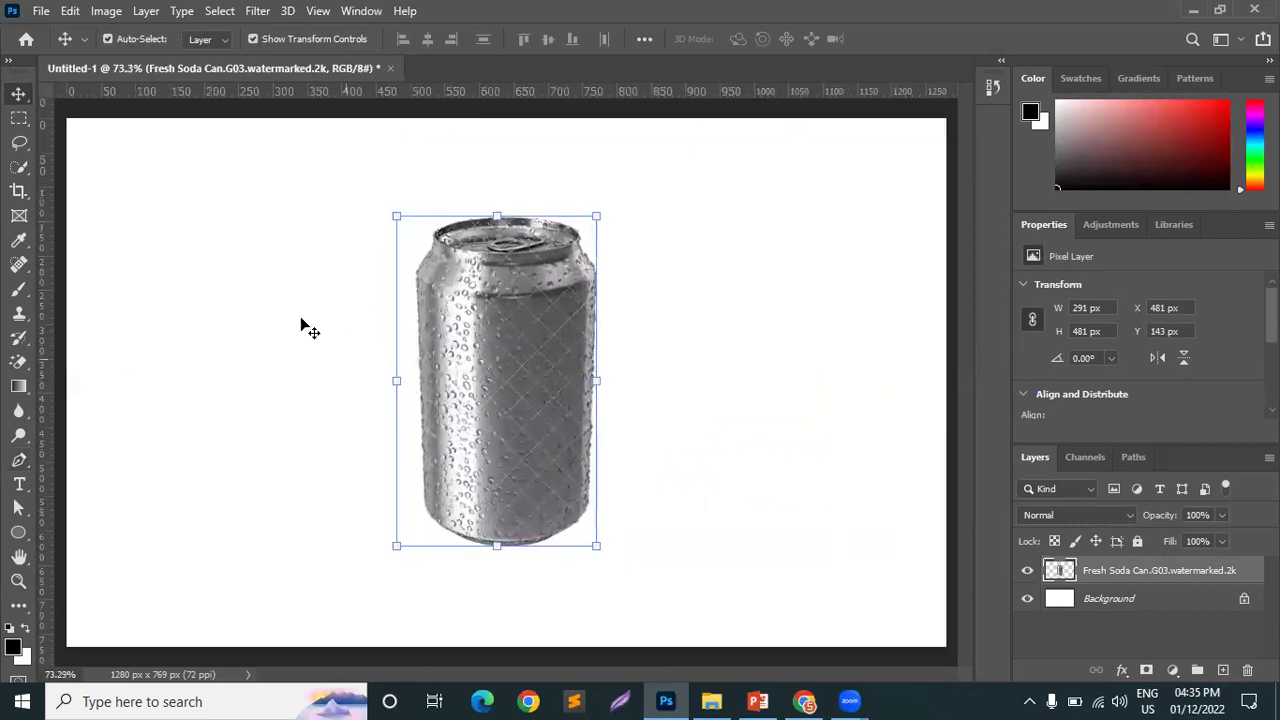
{"action": "left_click", "coordinate": [18, 120]}
{"action": "left_click_drag", "start_coordinate": [237, 172], "coordinate": [414, 645]}
{"action": "key", "text": "ctrl+d"}
{"action": "left_click", "coordinate": [18, 94]}
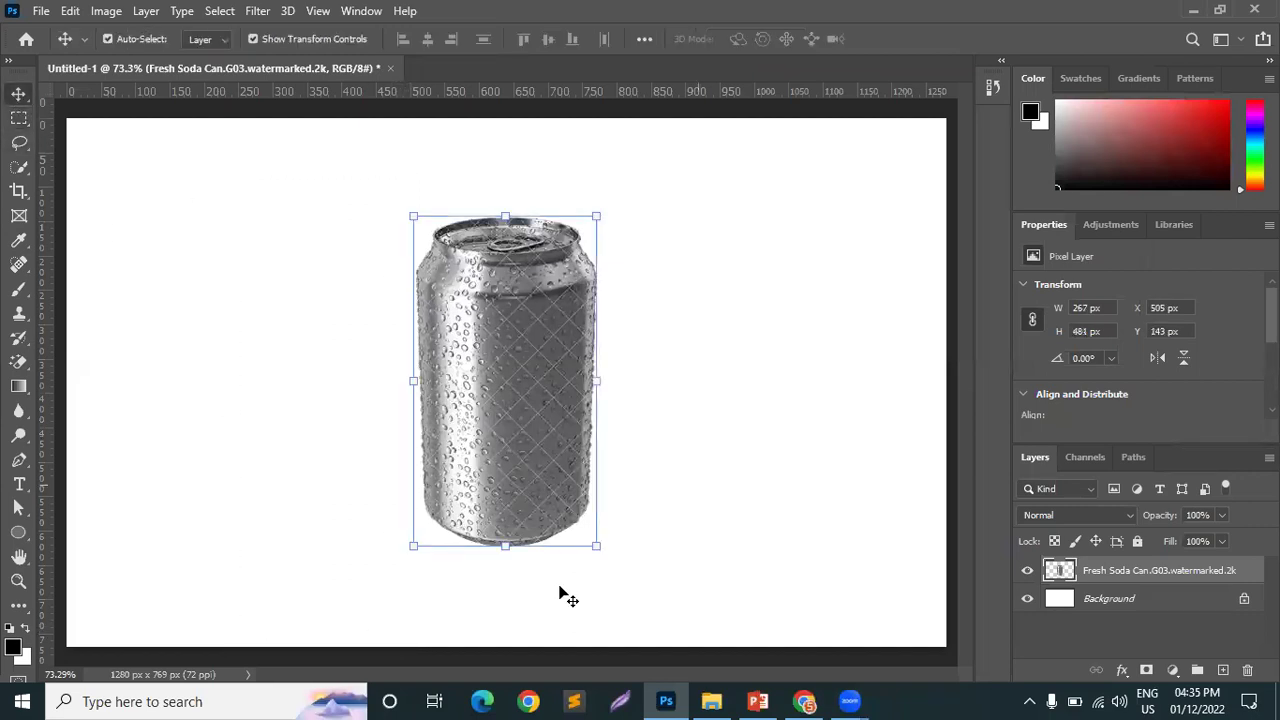
{"action": "left_click", "coordinate": [766, 343]}
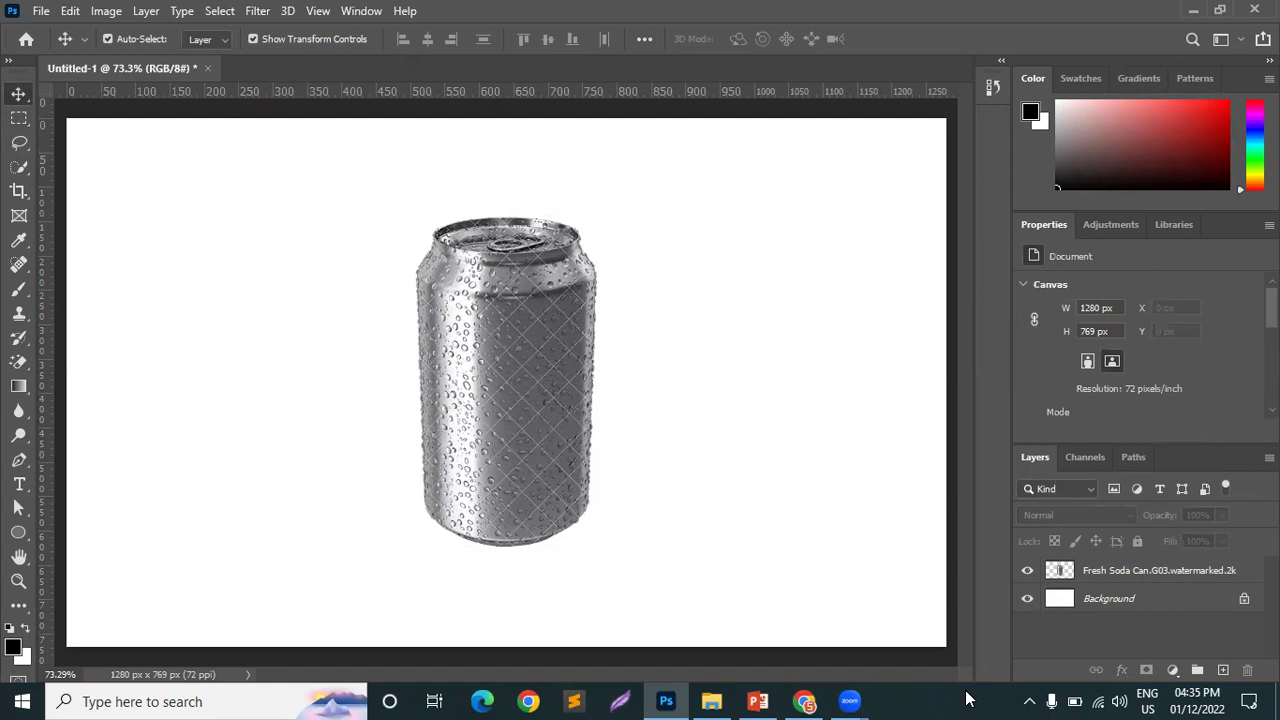
- Check the can's outline as a temporary selection and duplicate the Fresh Soda Can layer
{"action": "left_click", "coordinate": [1060, 572], "text": "ctrl"}
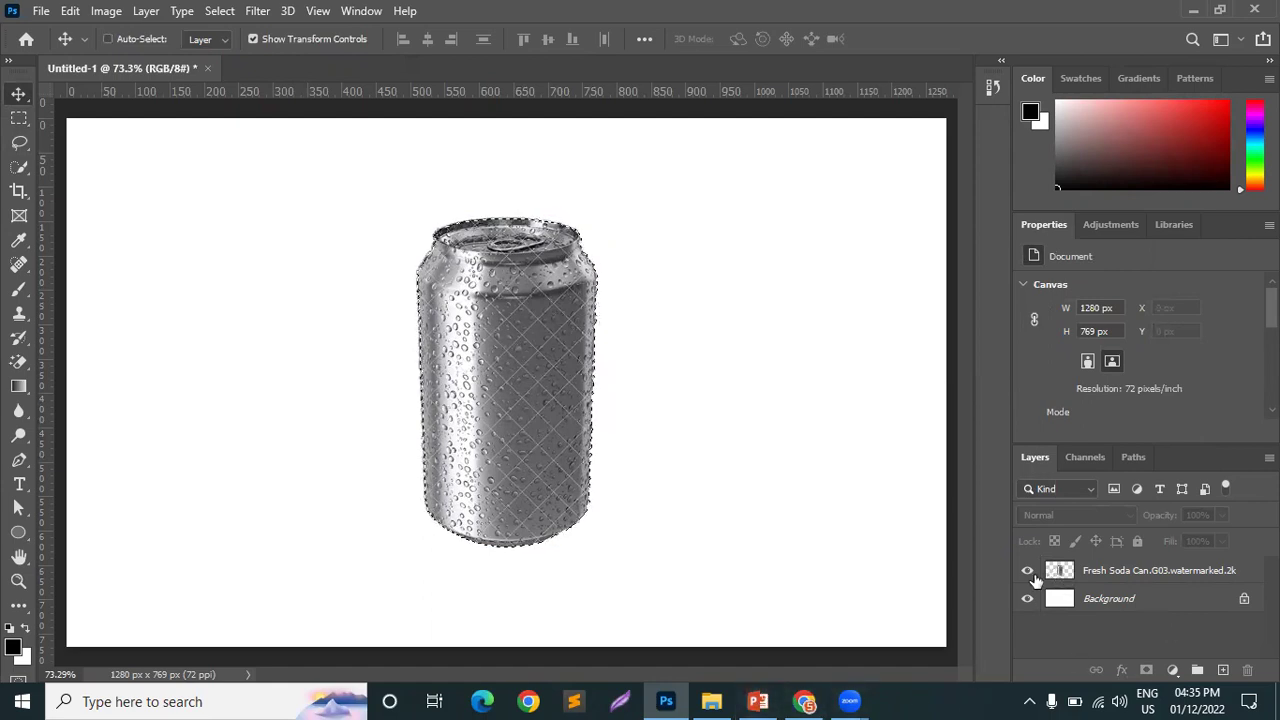
{"action": "key", "text": "ctrl+d"}
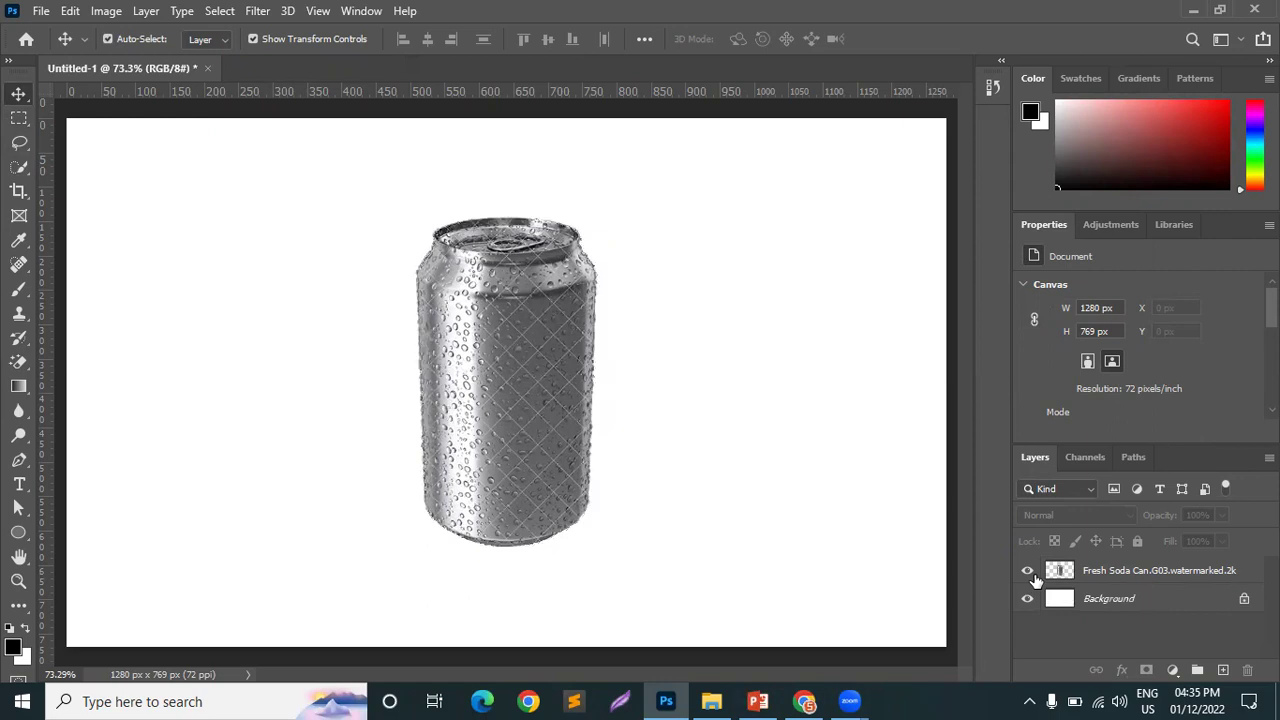
{"action": "left_click", "coordinate": [1197, 586]}
{"action": "key", "text": "ctrl+j"}
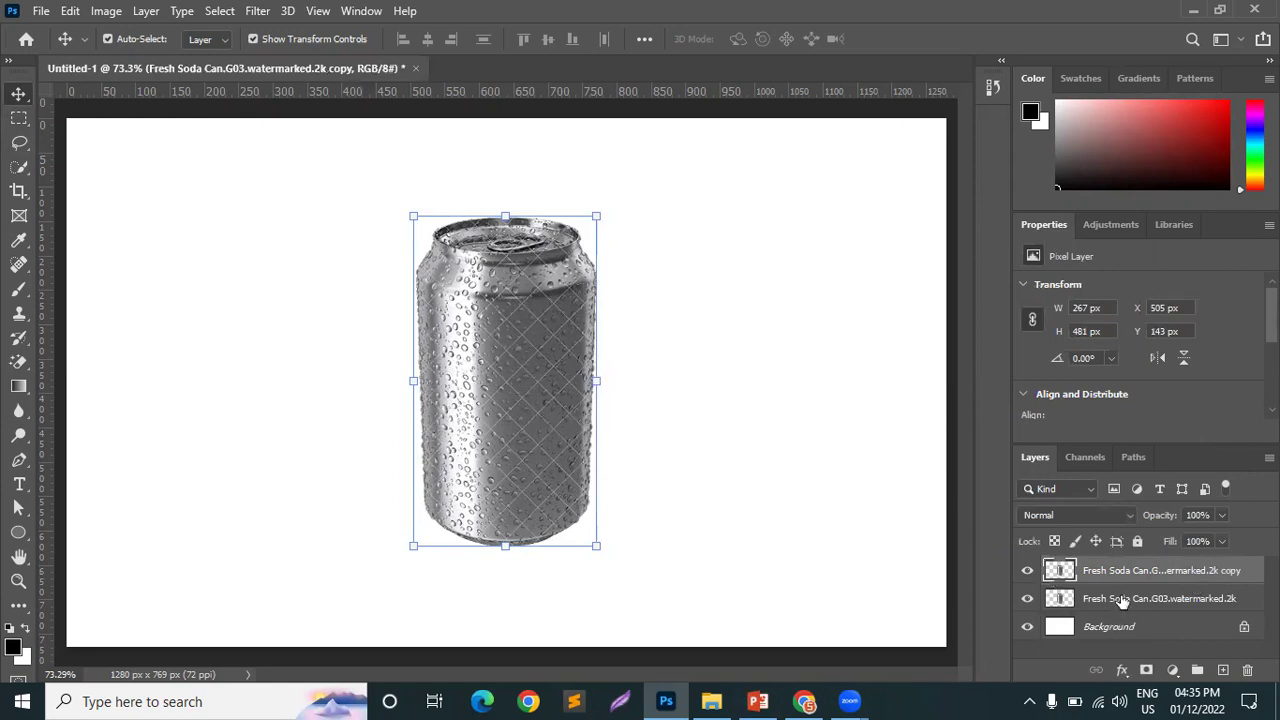
- Rename the original can layer "bottom" and its duplicate "top"
{"action": "double_click", "coordinate": [1183, 600]}
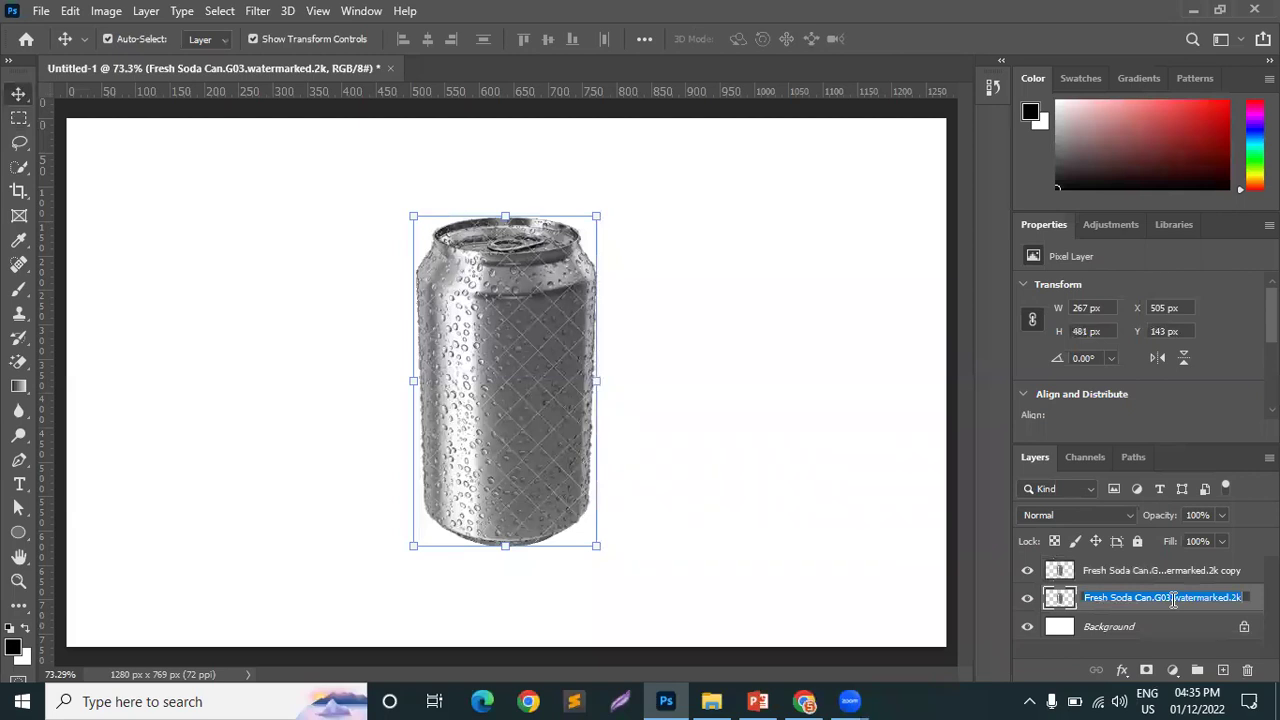
{"action": "type", "text": "bottom"}
{"action": "key", "text": "Return"}
{"action": "double_click", "coordinate": [1173, 568]}
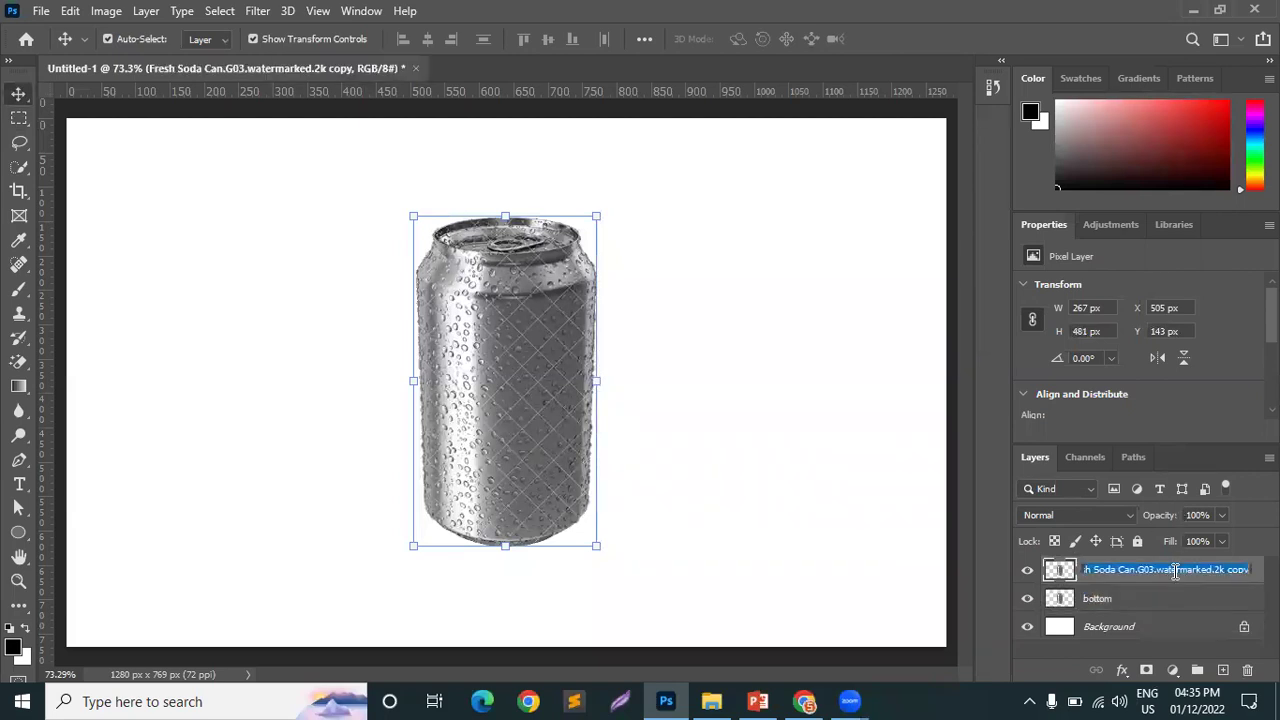
{"action": "type", "text": "top"}
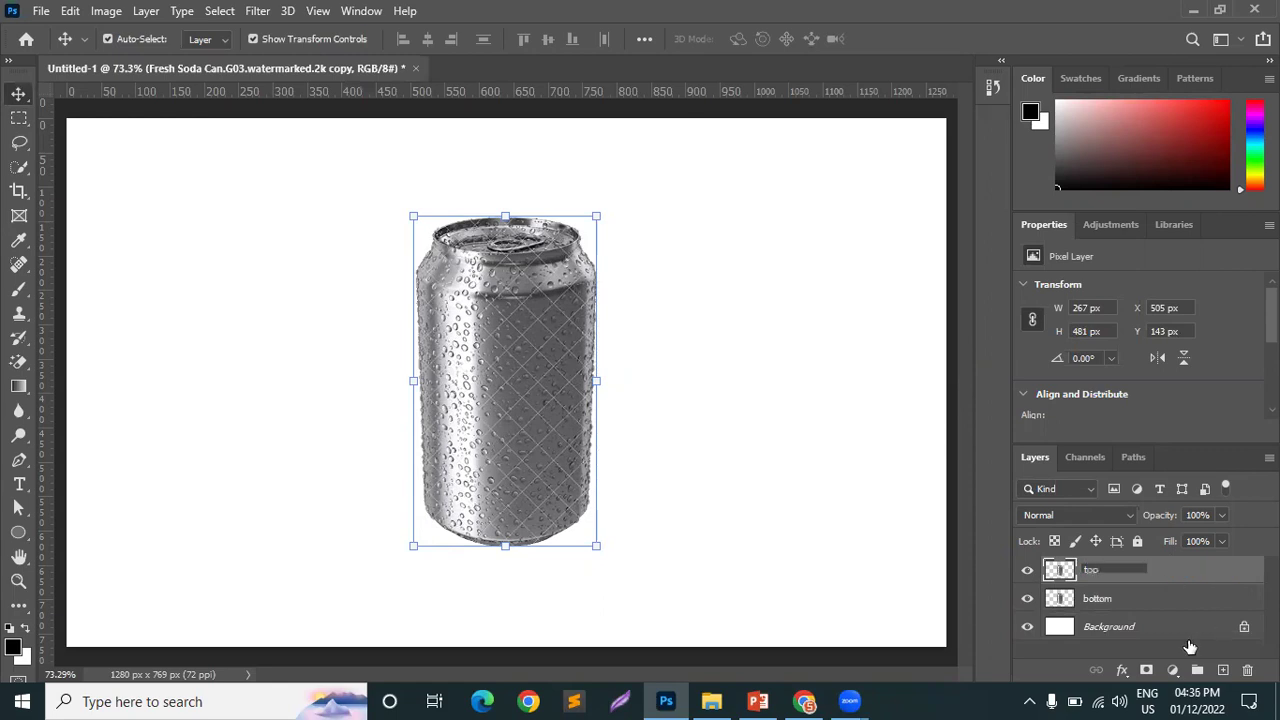
- Hide the top layer and make the bottom layer active
{"action": "left_click", "coordinate": [1166, 598]}
{"action": "left_click", "coordinate": [1027, 570]}
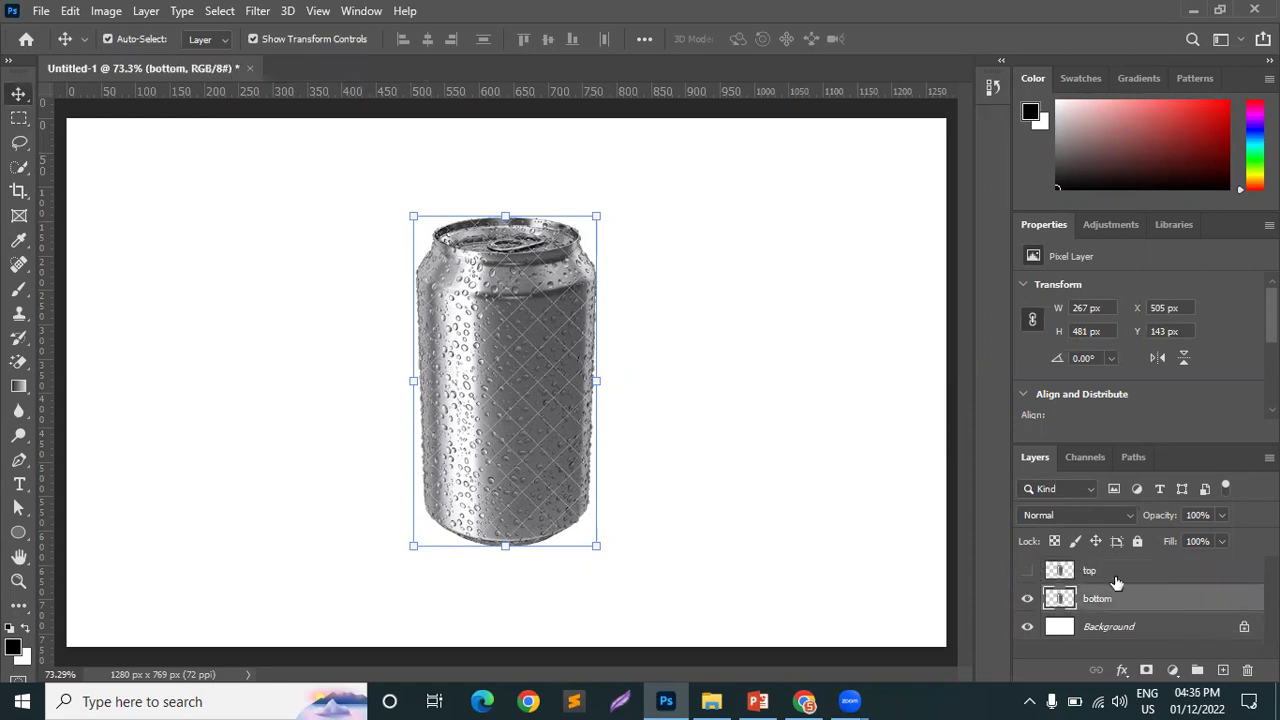
{"action": "left_click", "coordinate": [1114, 577]}
{"action": "left_click", "coordinate": [1118, 602]}
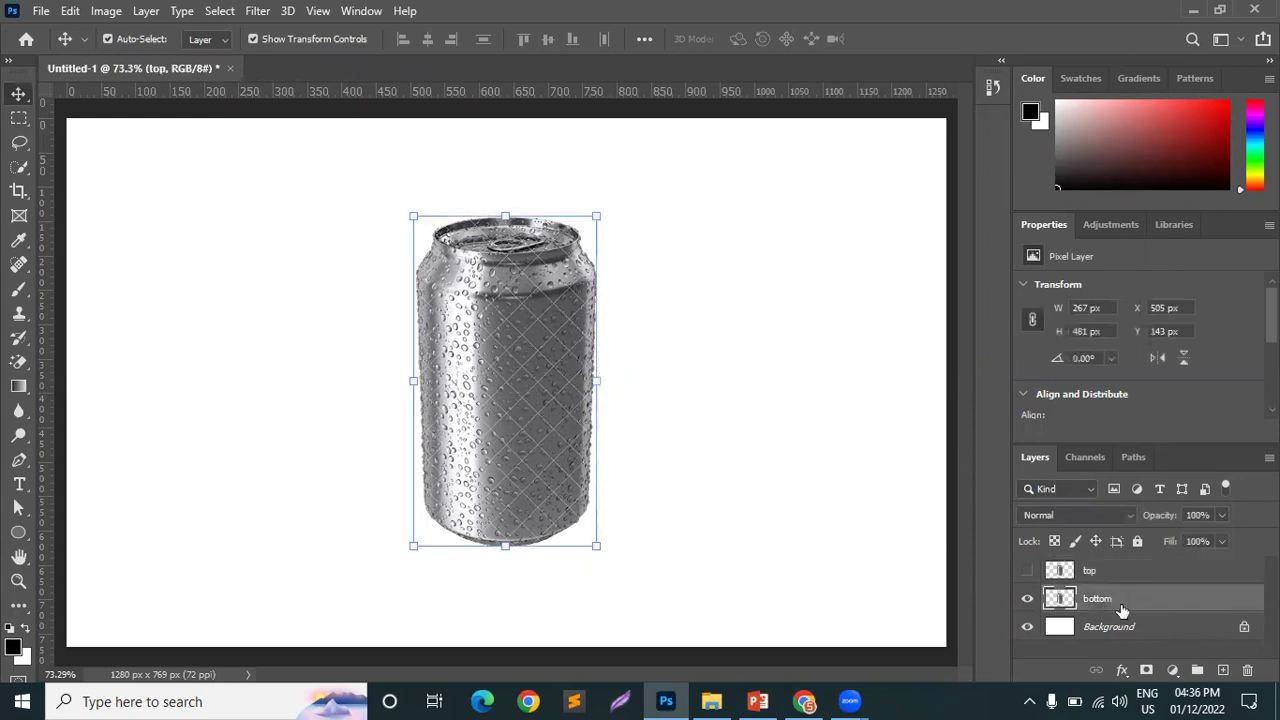
- Place the Pepsi label image ebf4cd5866d6c808c1d526959186fcbb.jpg from the Downloads folder into the can document, above the bottom layer
{"action": "left_click", "coordinate": [711, 701]}
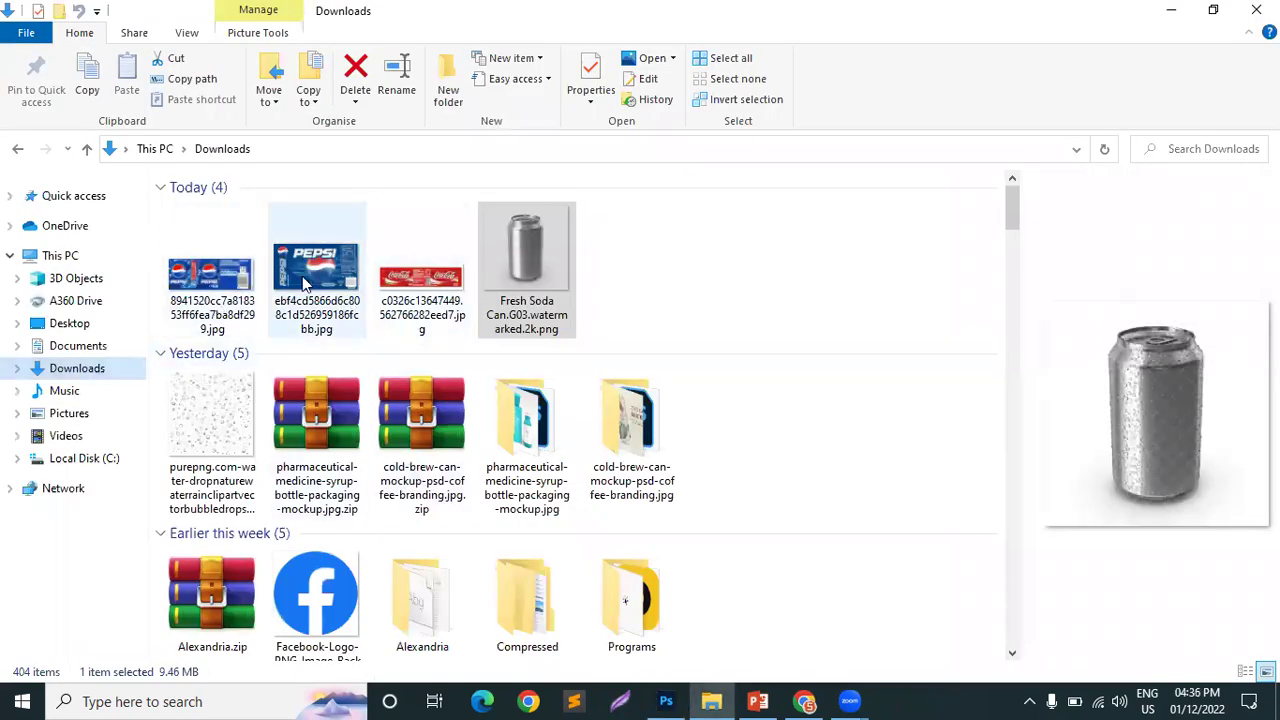
{"action": "left_click", "coordinate": [315, 278]}
{"action": "left_click_drag", "start_coordinate": [596, 418], "coordinate": [660, 510]}
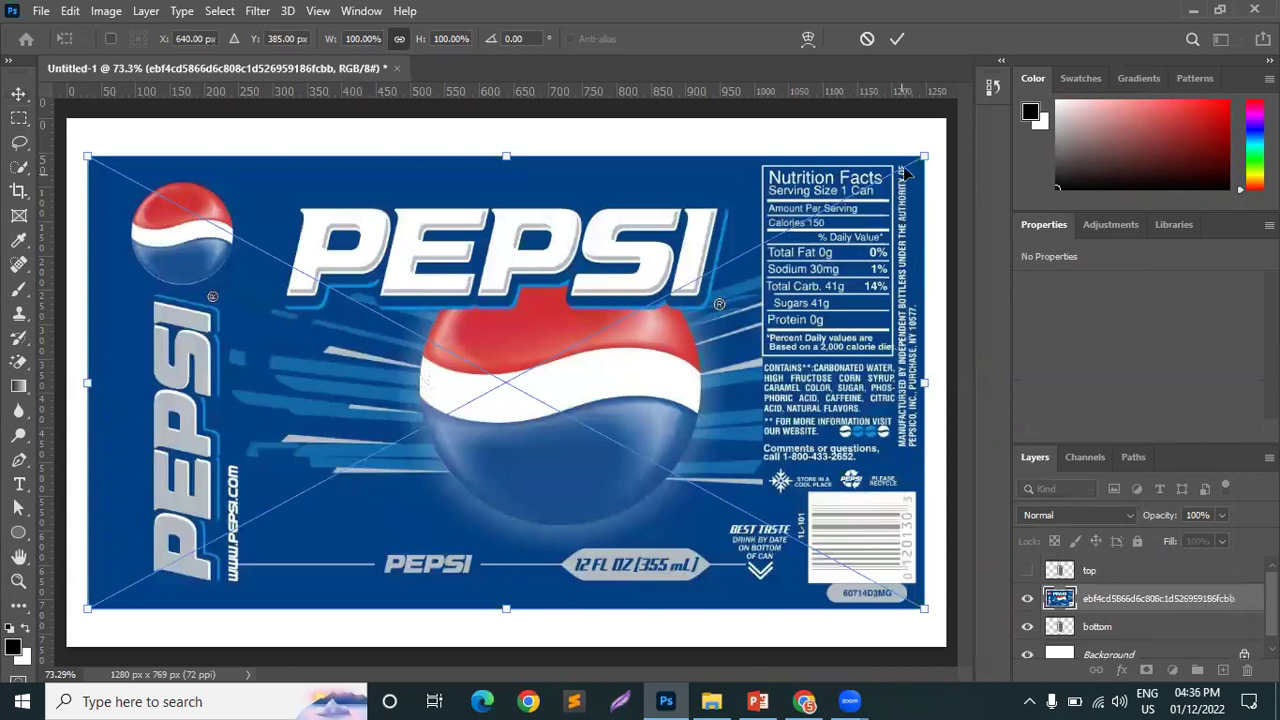
- Scale the placed Pepsi label to about 54% and position it over the can's body at about X 306, Y 256 px
{"action": "left_click_drag", "start_coordinate": [818, 213], "coordinate": [594, 334]}
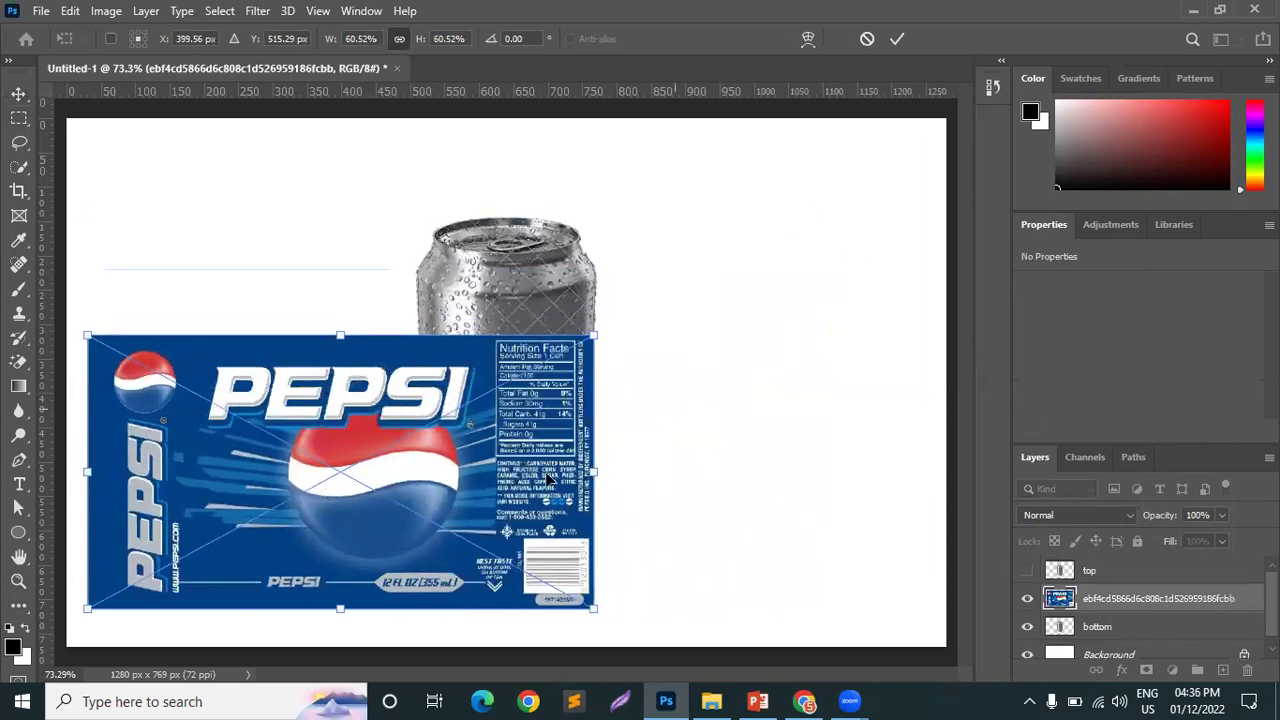
{"action": "left_click_drag", "start_coordinate": [372, 533], "coordinate": [547, 460]}
{"action": "left_click_drag", "start_coordinate": [760, 261], "coordinate": [717, 316]}
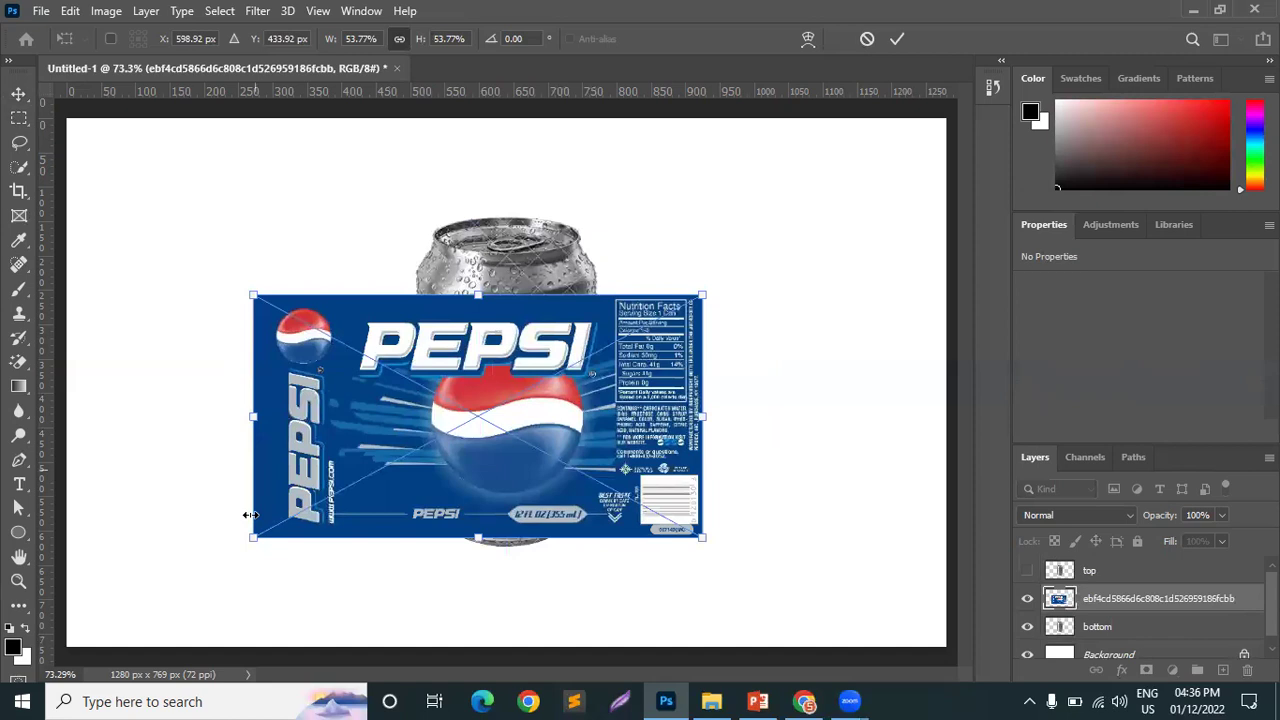
{"action": "left_click_drag", "start_coordinate": [253, 537], "coordinate": [248, 541]}
{"action": "left_click", "coordinate": [897, 38]}
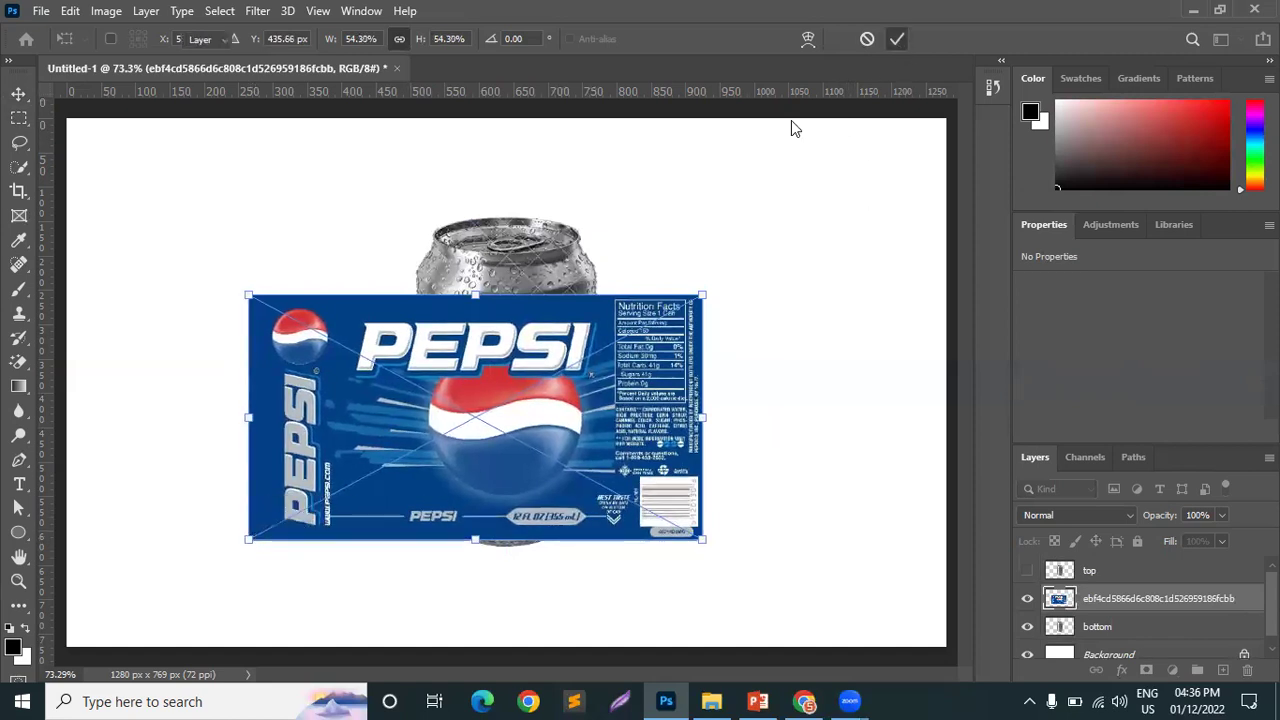
{"action": "left_click_drag", "start_coordinate": [583, 393], "coordinate": [540, 384]}
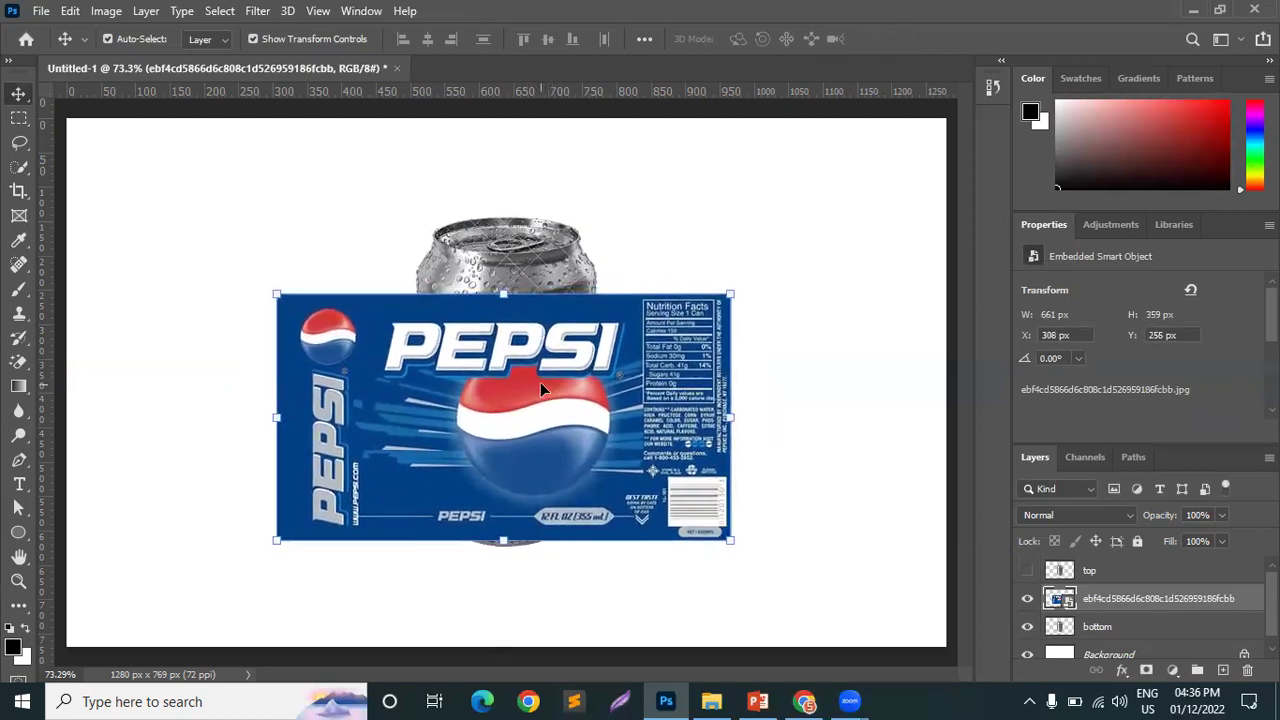
{"action": "left_click", "coordinate": [923, 291]}
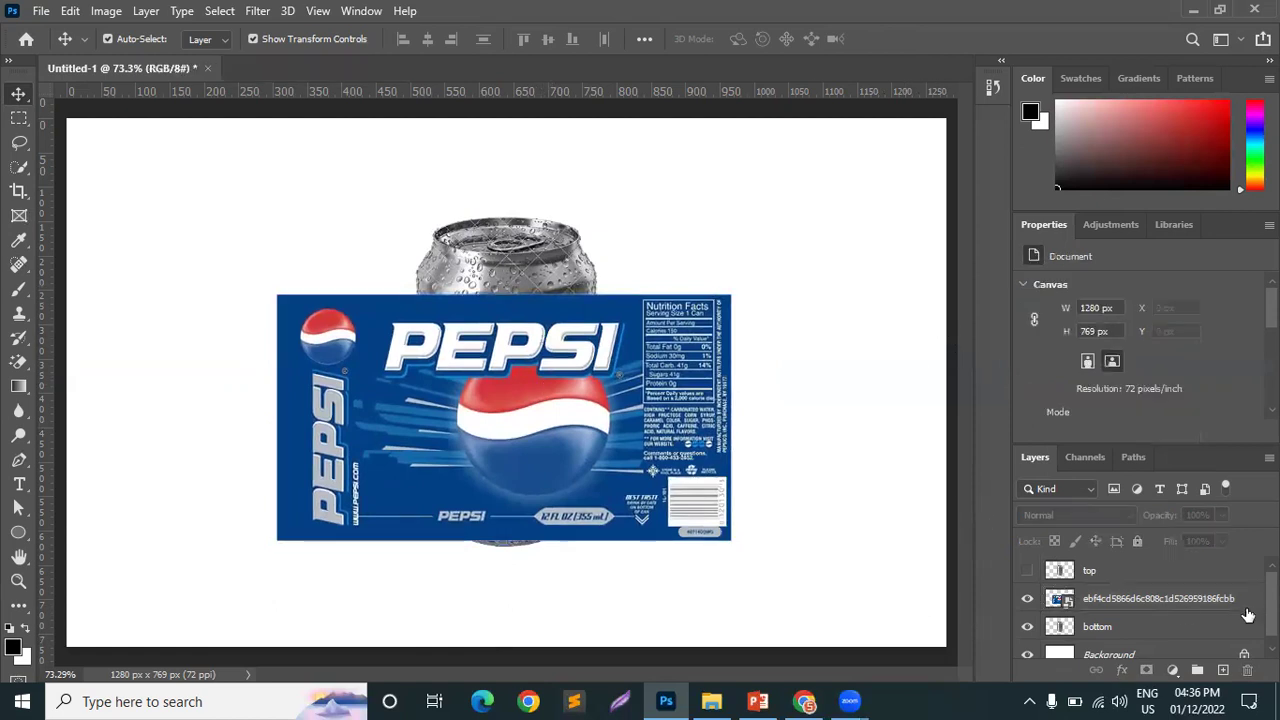
- Clip the Pepsi label to the bottom can layer as a trial, and release the clipping mask again
{"action": "left_click", "coordinate": [1145, 609]}
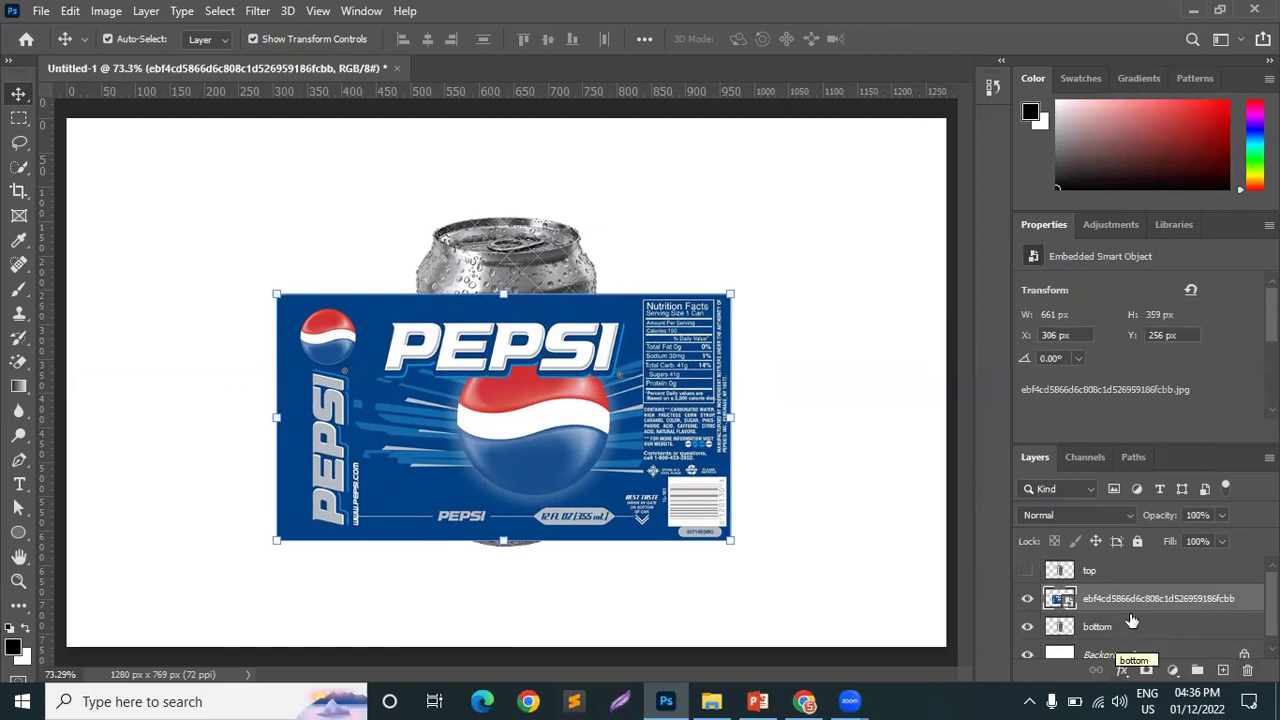
{"action": "right_click", "coordinate": [1192, 598]}
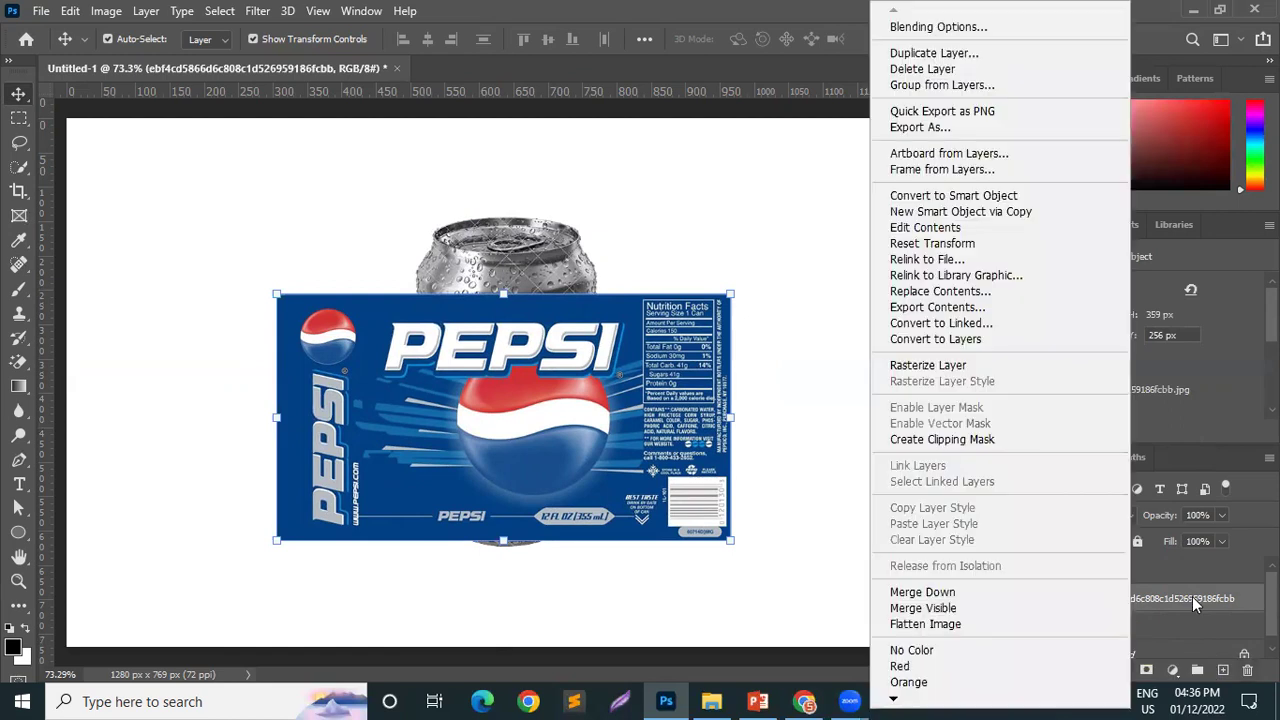
{"action": "left_click", "coordinate": [940, 440]}
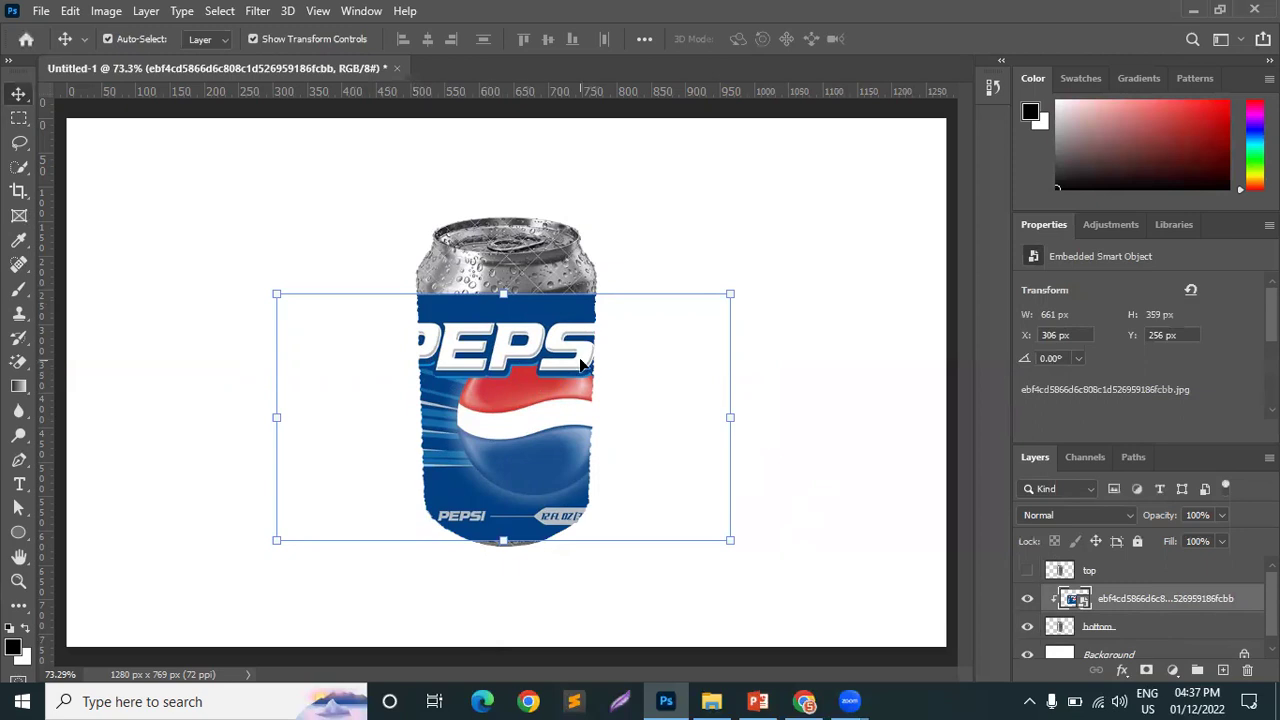
{"action": "scroll", "coordinate": [546, 345], "scroll_direction": "up", "scroll_amount": 5}
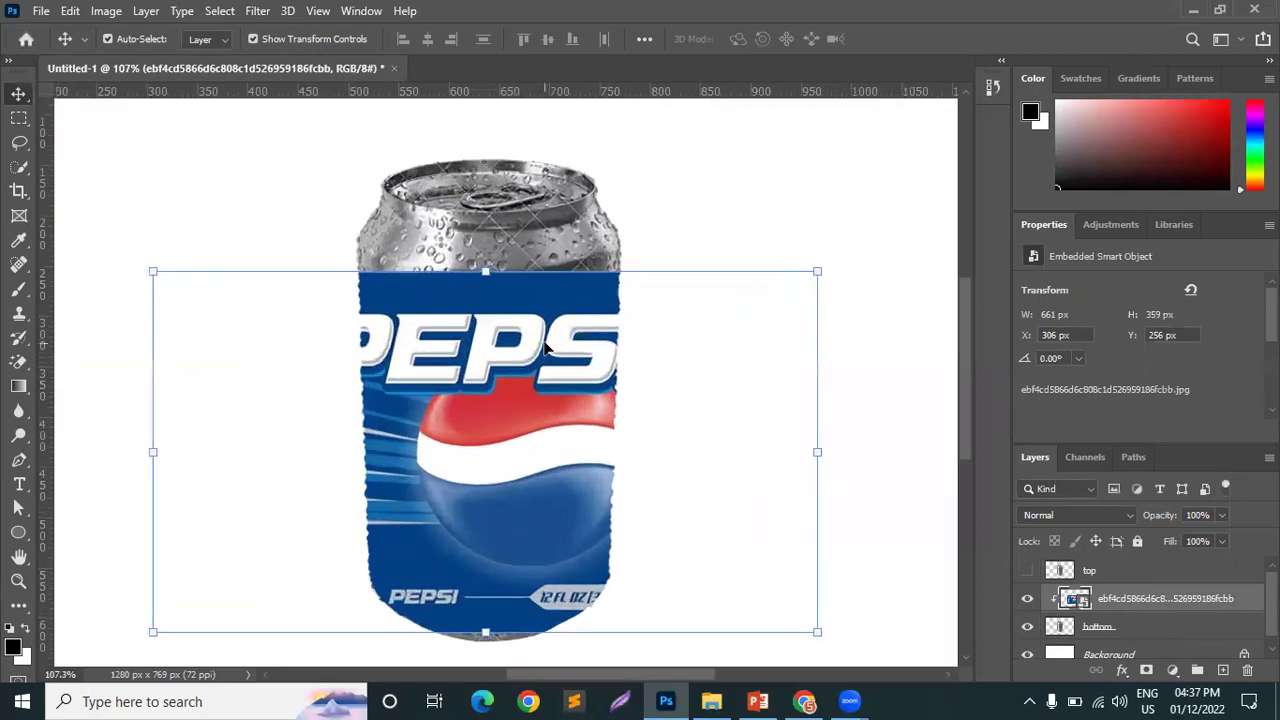
{"action": "key", "text": "Return"}
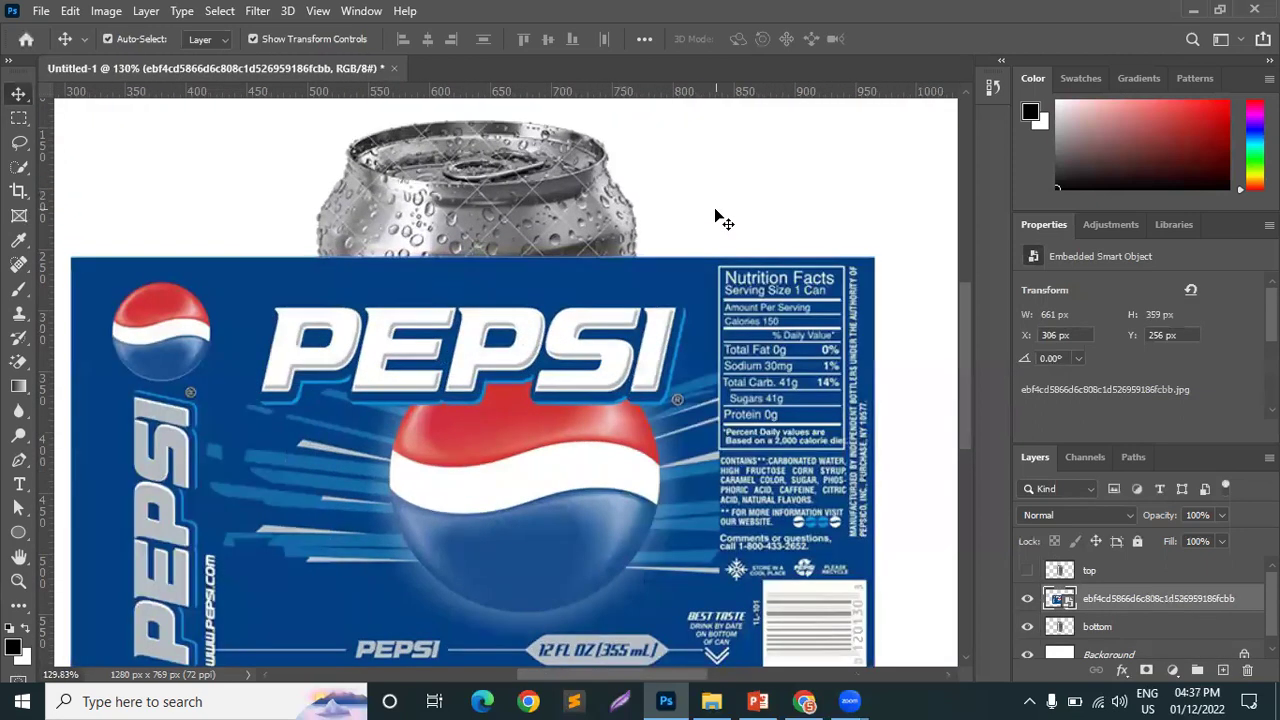
{"action": "scroll", "coordinate": [600, 271], "scroll_direction": "down", "scroll_amount": 3}
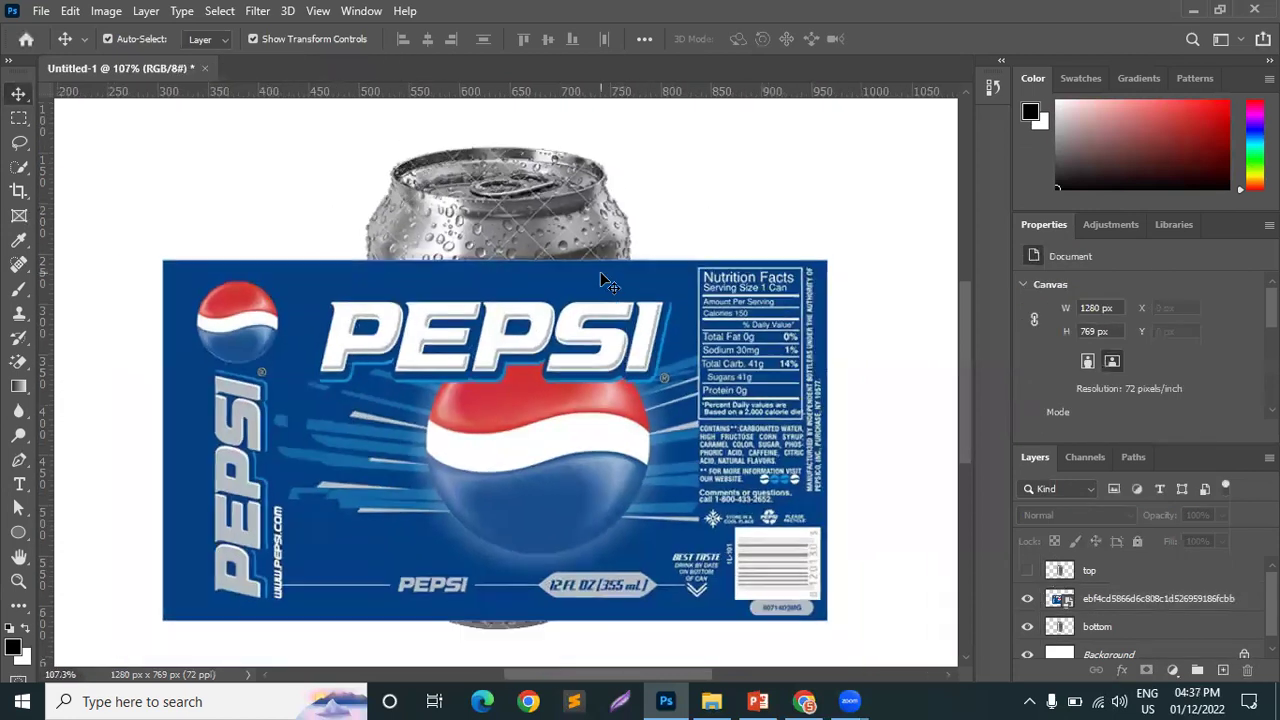
- Select the Pepsi label layer and create a clipping mask to the bottom can layer
{"action": "left_click", "coordinate": [484, 318], "text": "ctrl"}
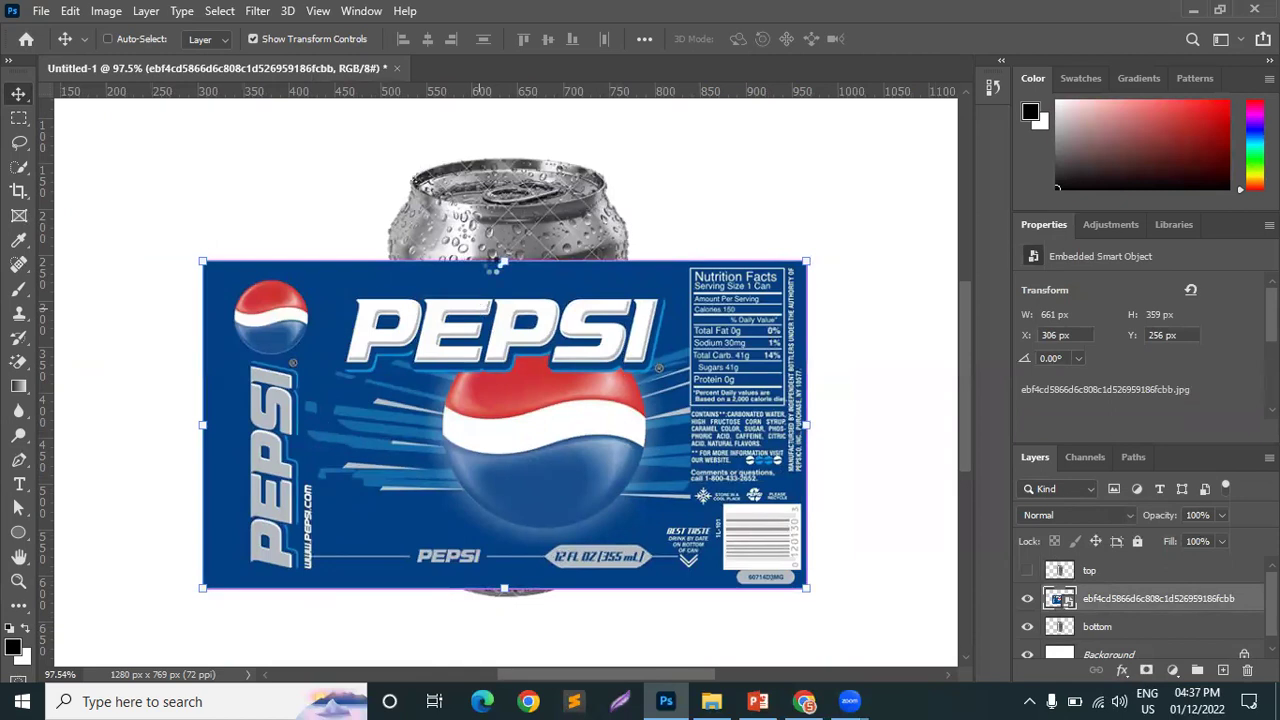
{"action": "key", "text": "t"}
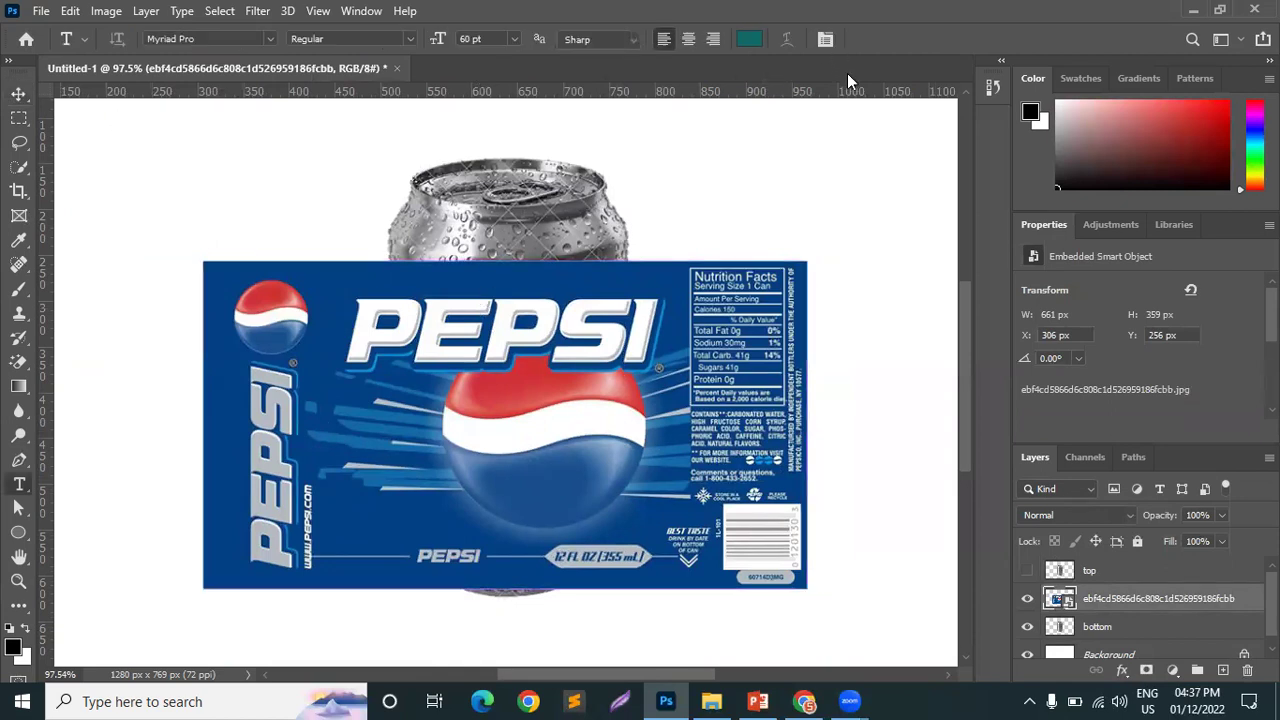
{"action": "left_click", "coordinate": [19, 94]}
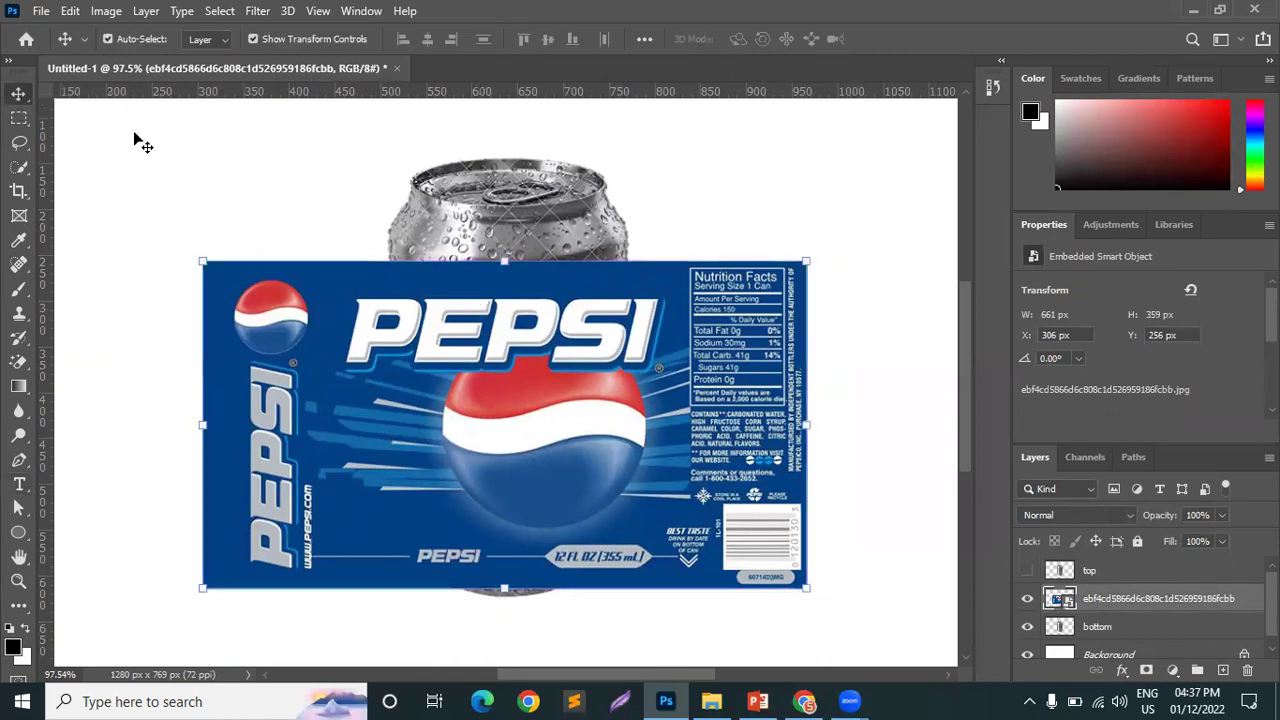
{"action": "left_click", "coordinate": [1198, 598]}
{"action": "right_click", "coordinate": [1198, 598]}
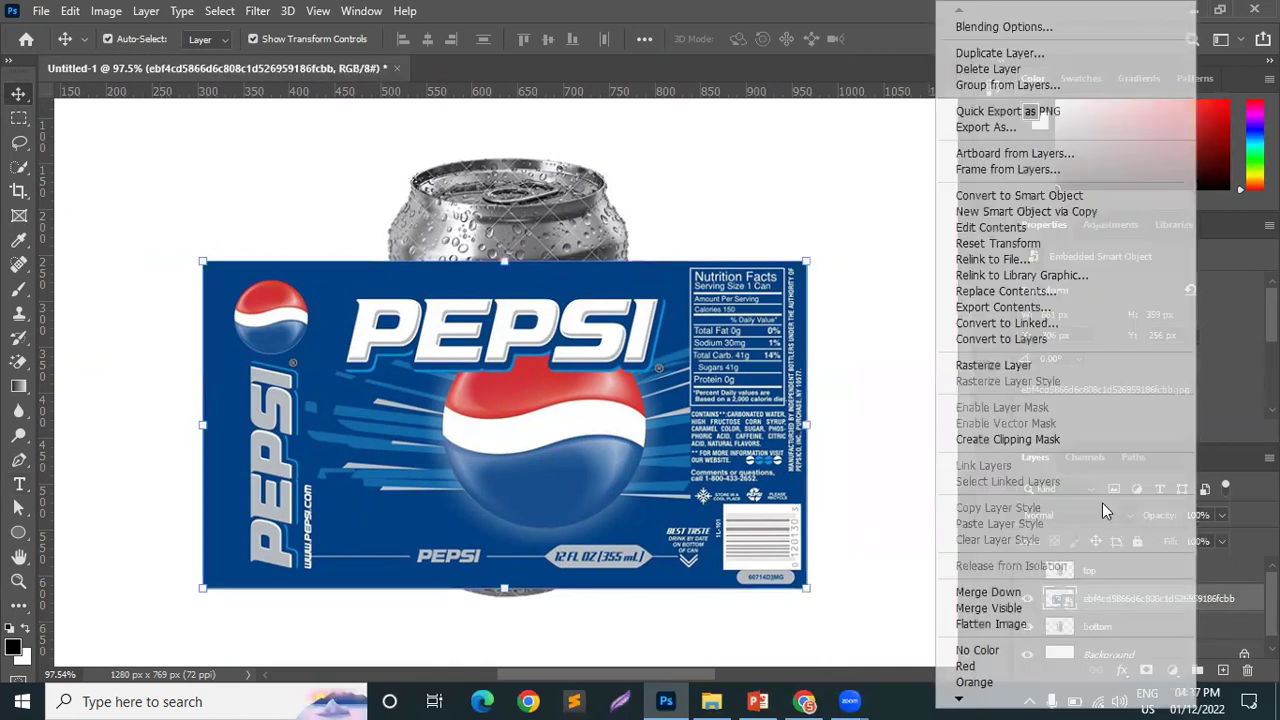
{"action": "left_click", "coordinate": [1008, 439]}
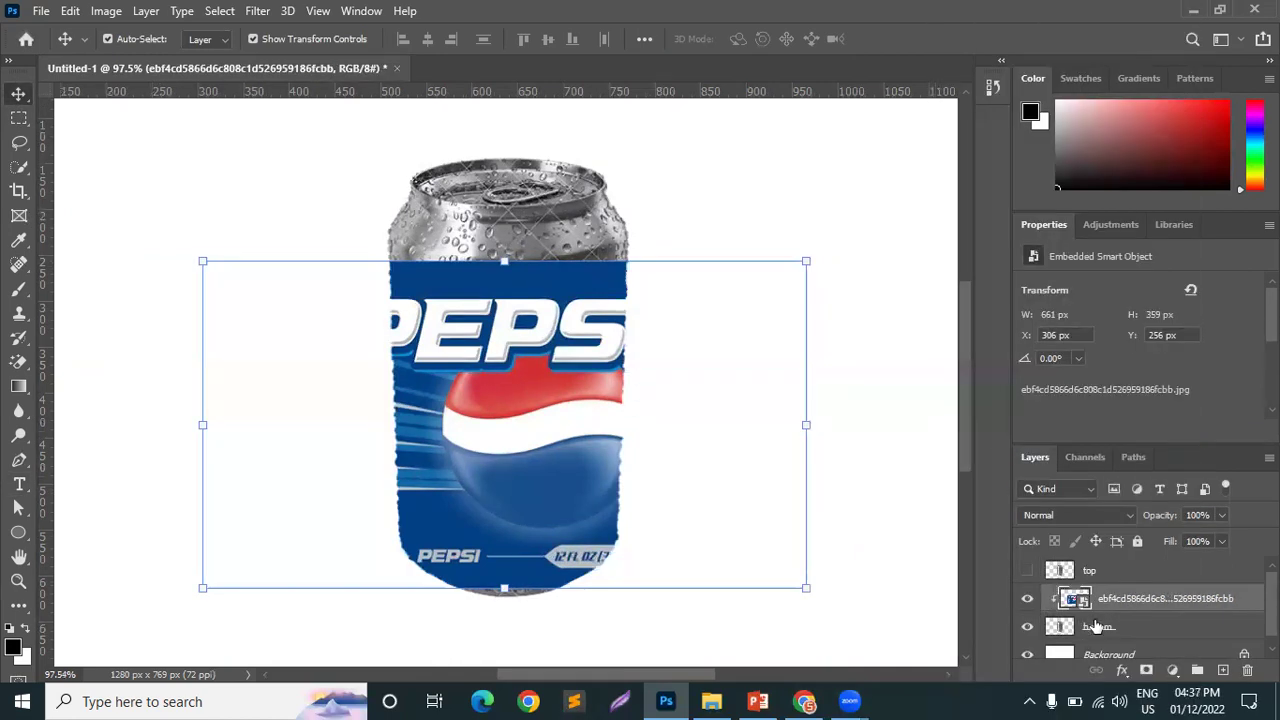
{"action": "left_click", "coordinate": [1134, 627]}
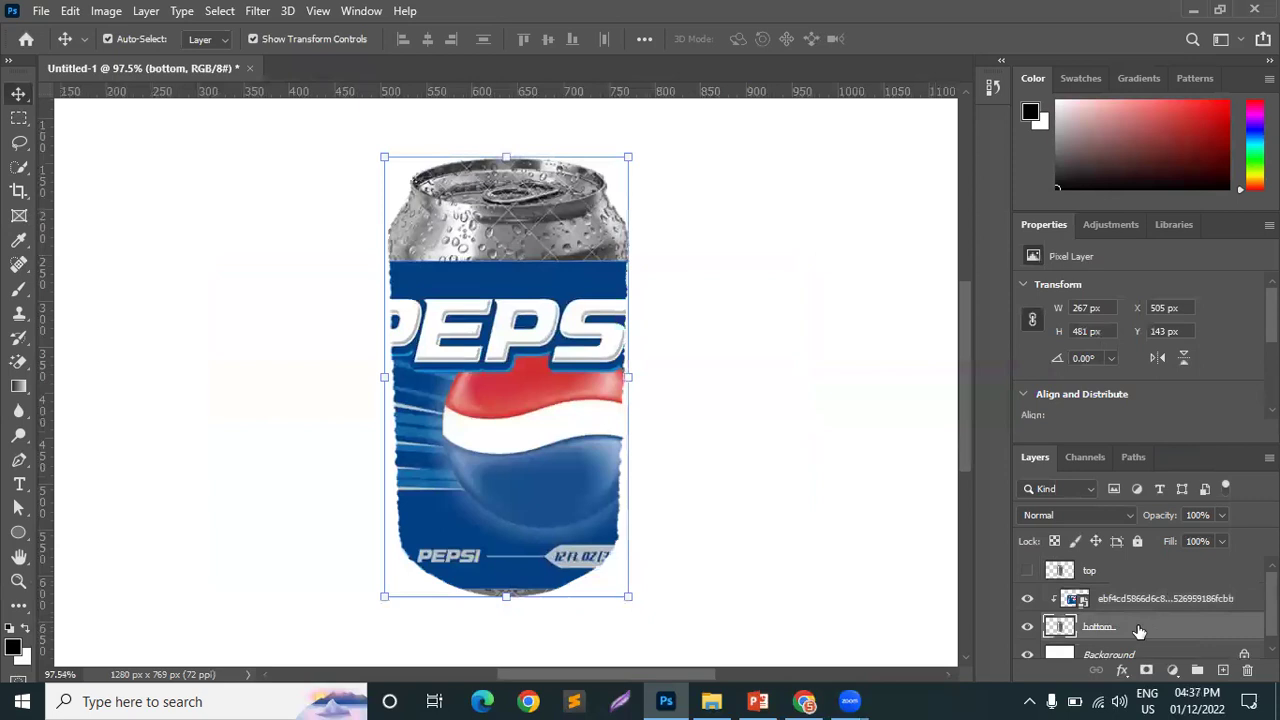
{"action": "left_click", "coordinate": [1150, 606]}
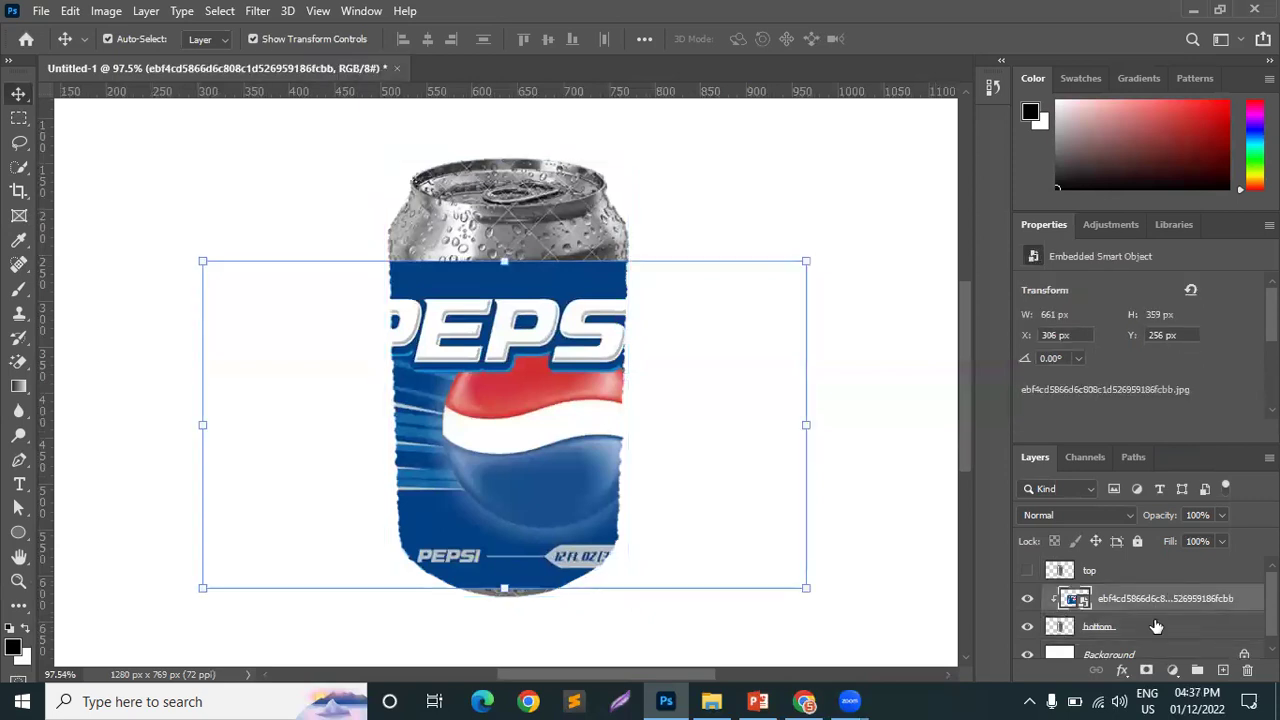
{"action": "left_click", "coordinate": [1156, 626]}
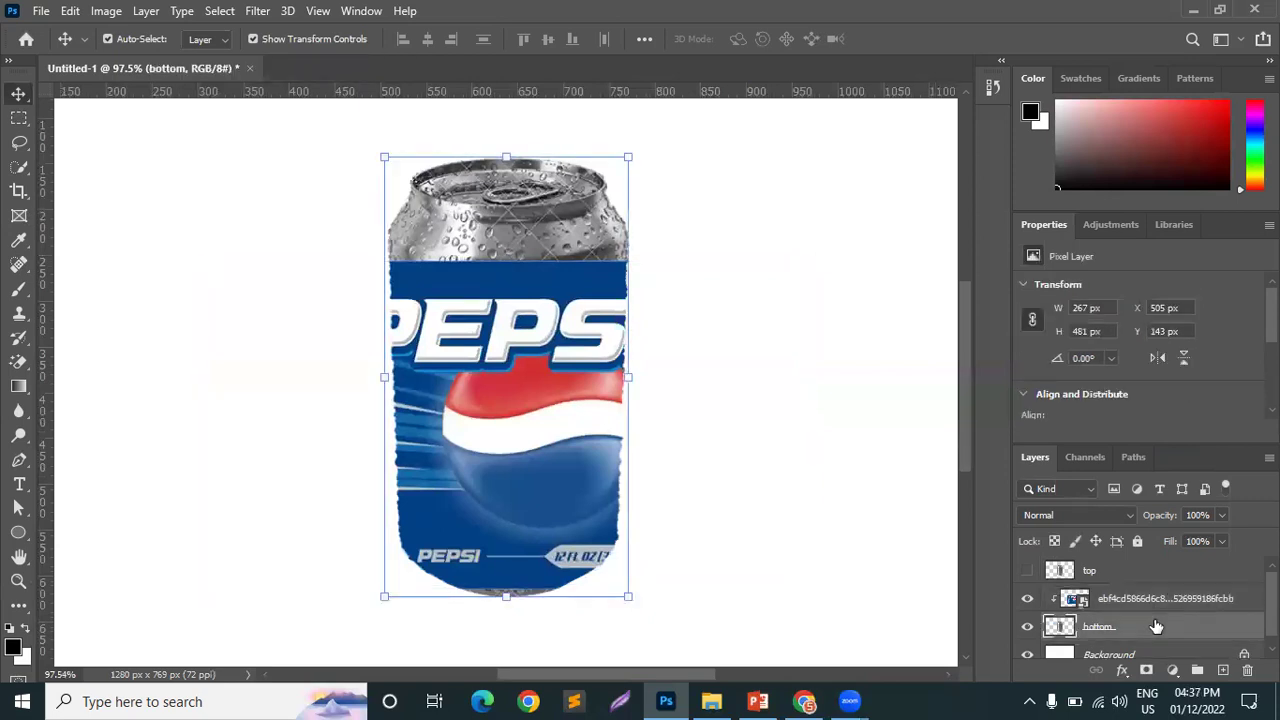
- Start a Warp on the clipped Pepsi label and pull its two upper corners upward and inward to curve the upper edge
{"action": "left_click", "coordinate": [1100, 600]}
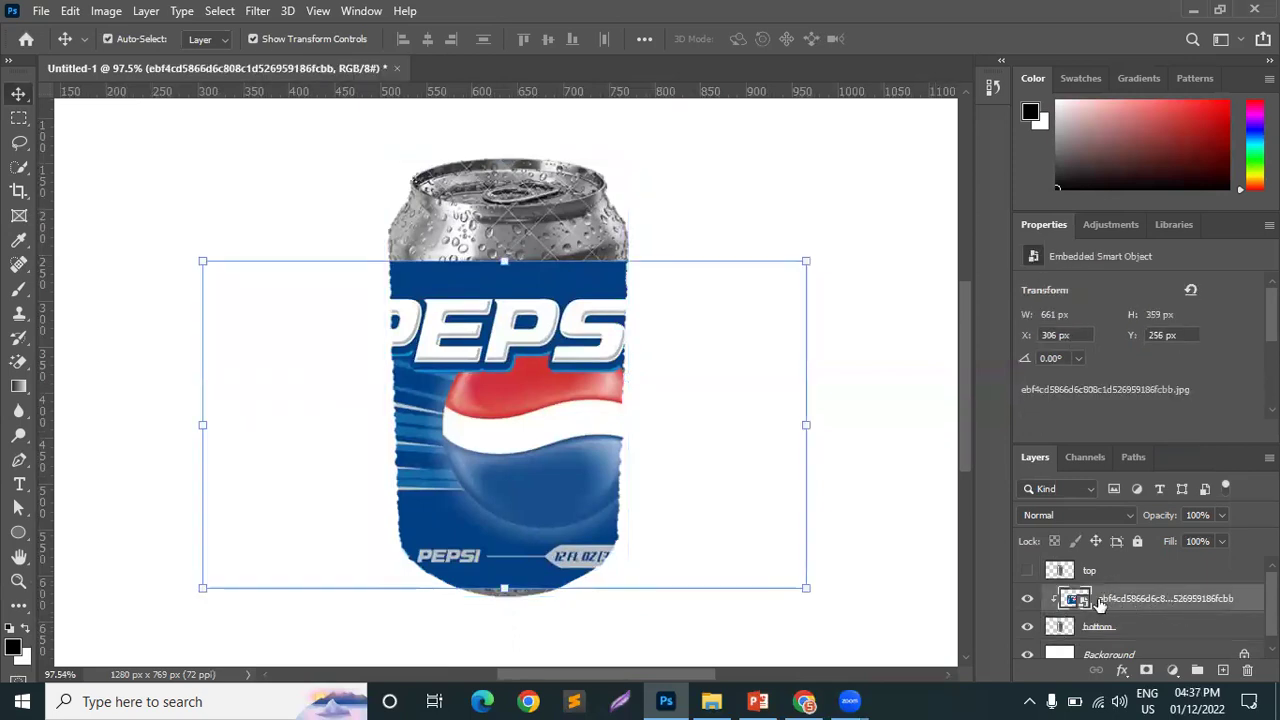
{"action": "key", "text": "ctrl+t"}
{"action": "right_click", "coordinate": [431, 377]}
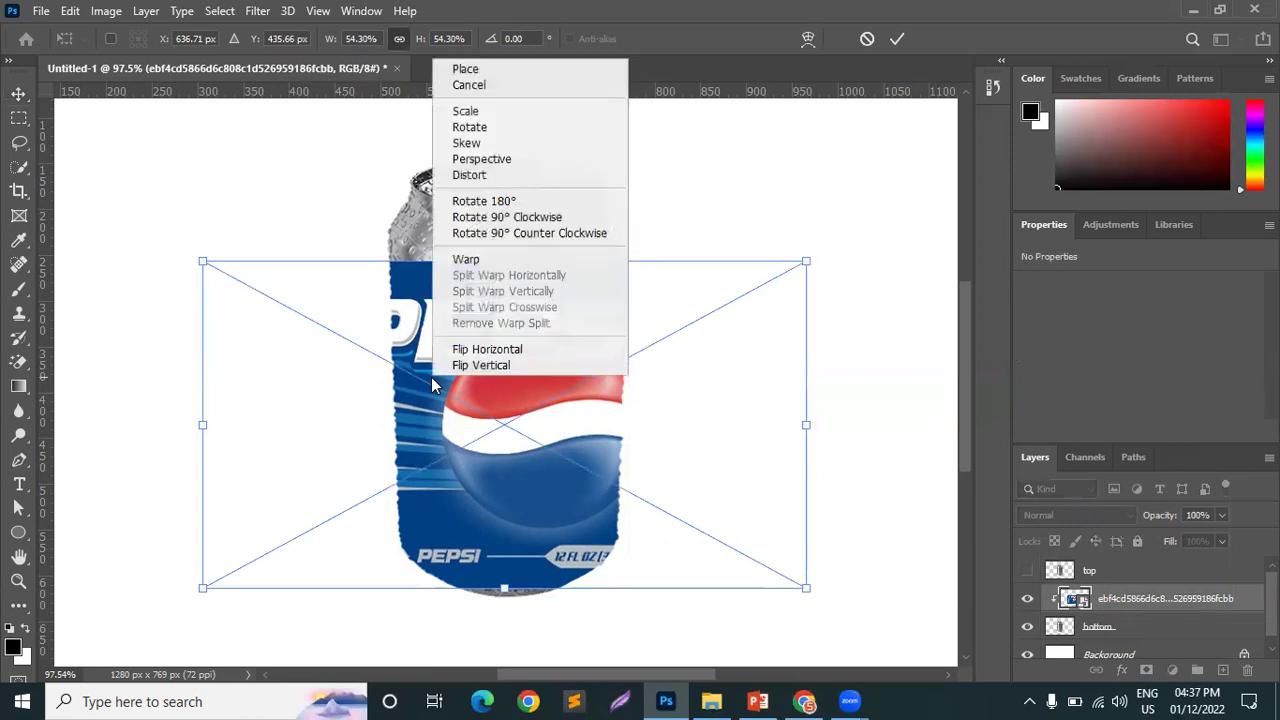
{"action": "left_click", "coordinate": [481, 262]}
{"action": "left_click_drag", "start_coordinate": [809, 263], "coordinate": [787, 209]}
{"action": "left_click_drag", "start_coordinate": [203, 263], "coordinate": [254, 211]}
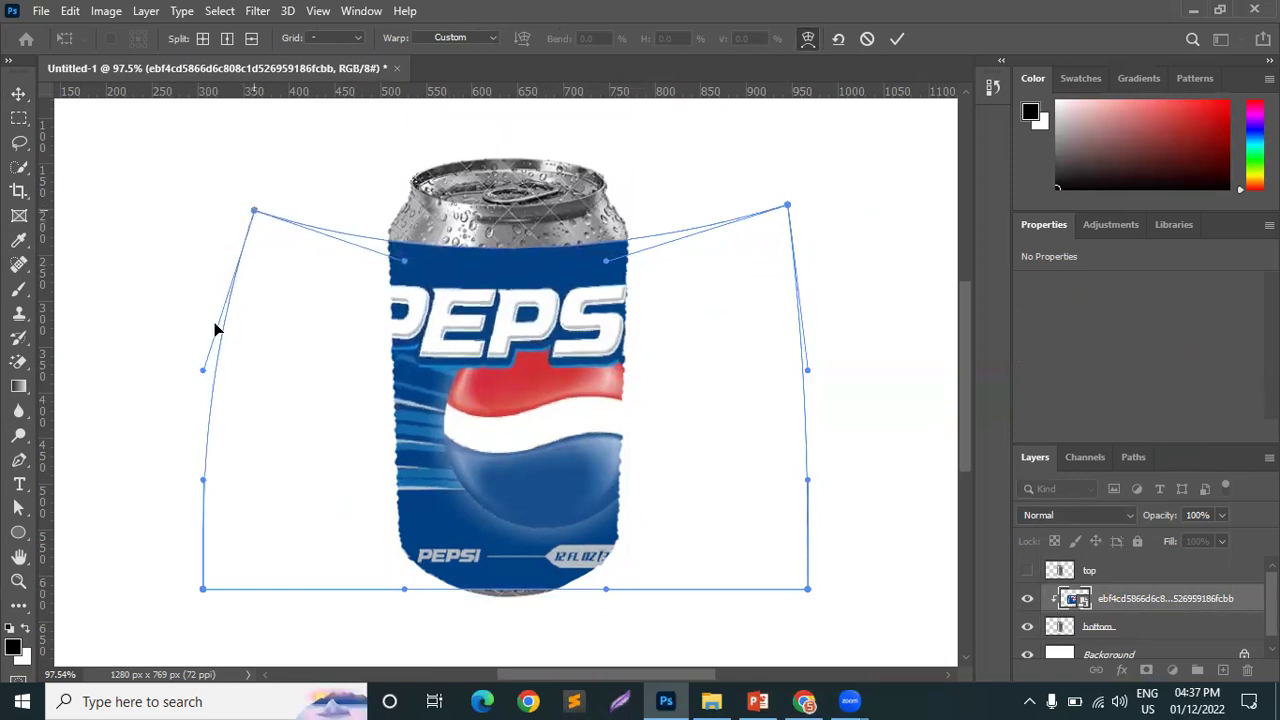
- Pull the warp's four side handles inward so the PEPSI lettering and the logo fit within the can's width
{"action": "left_click_drag", "start_coordinate": [206, 380], "coordinate": [370, 393]}
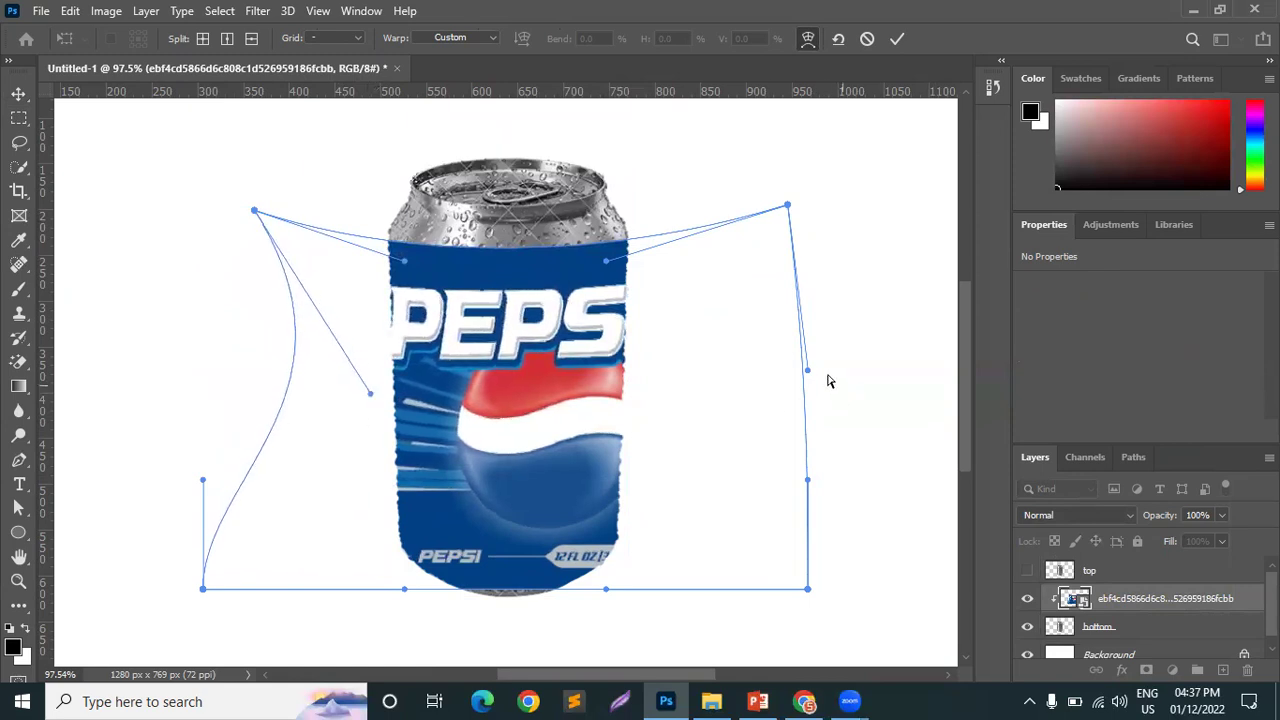
{"action": "left_click_drag", "start_coordinate": [810, 372], "coordinate": [617, 362]}
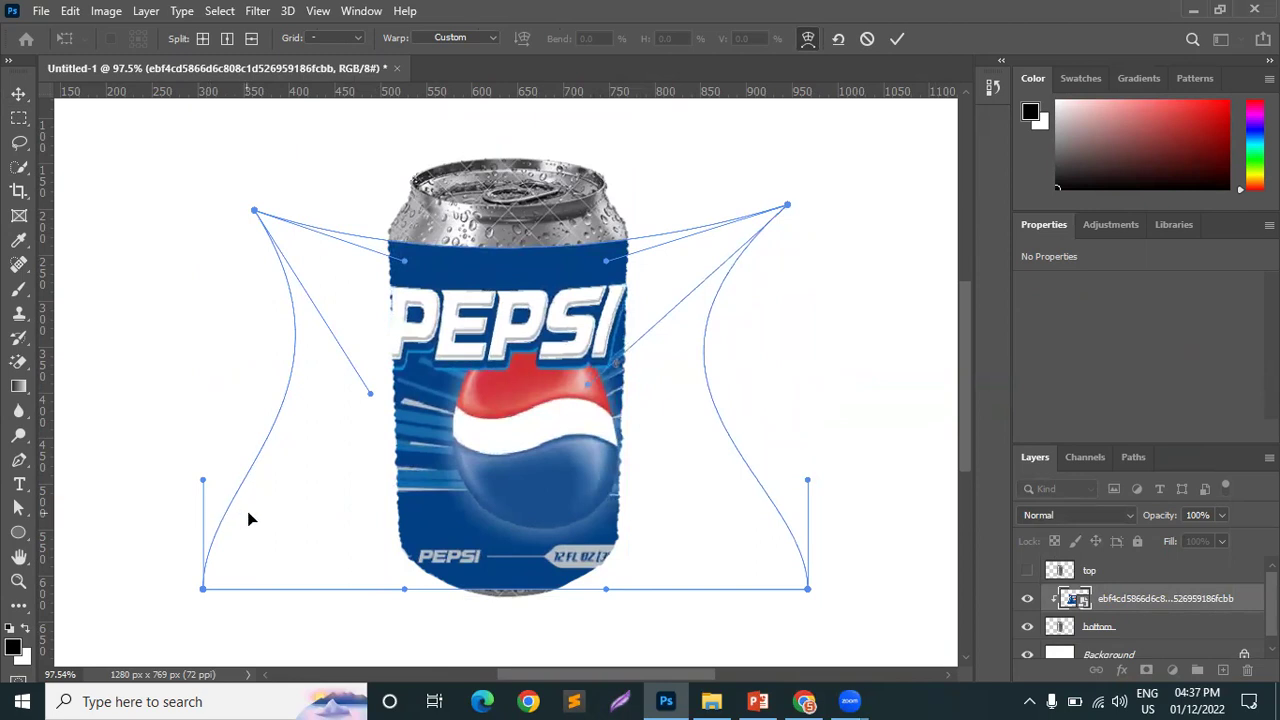
{"action": "left_click_drag", "start_coordinate": [204, 484], "coordinate": [352, 500]}
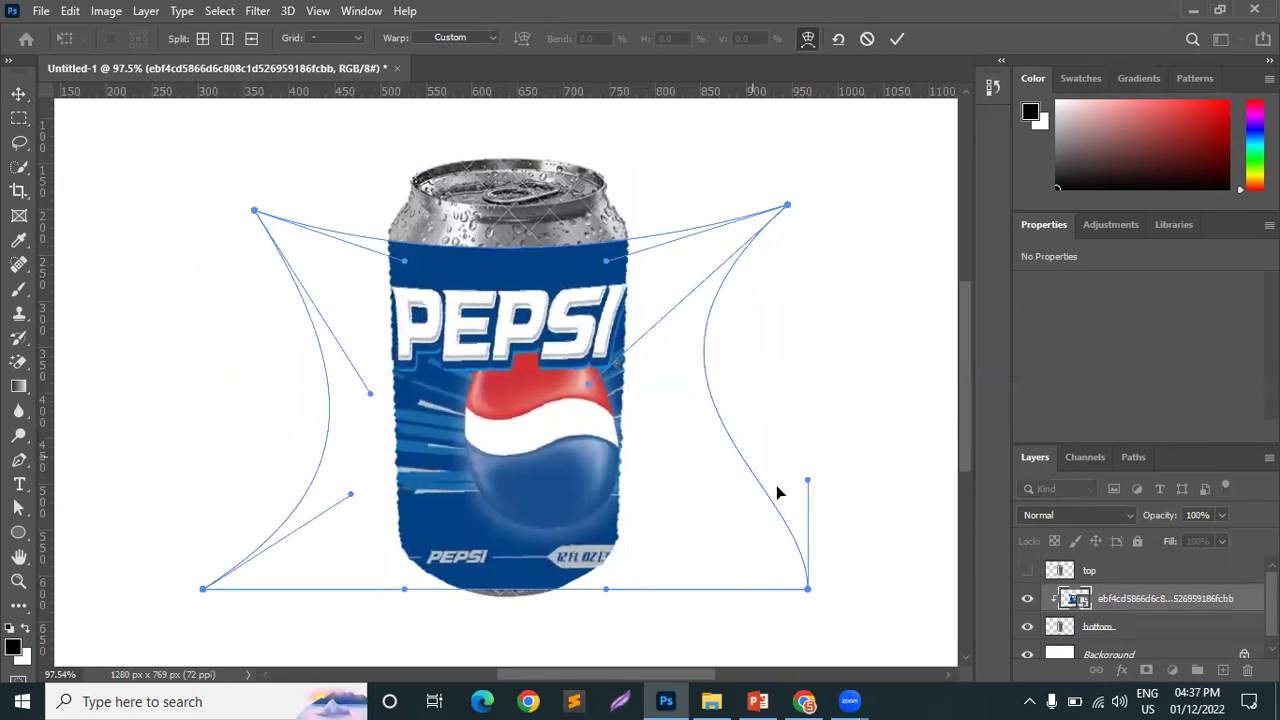
{"action": "left_click_drag", "start_coordinate": [810, 487], "coordinate": [750, 488]}
- Refine the label's upper edge curve with its upper handles and upper-left corner, and apply the warp
{"action": "left_click_drag", "start_coordinate": [607, 265], "coordinate": [562, 276]}
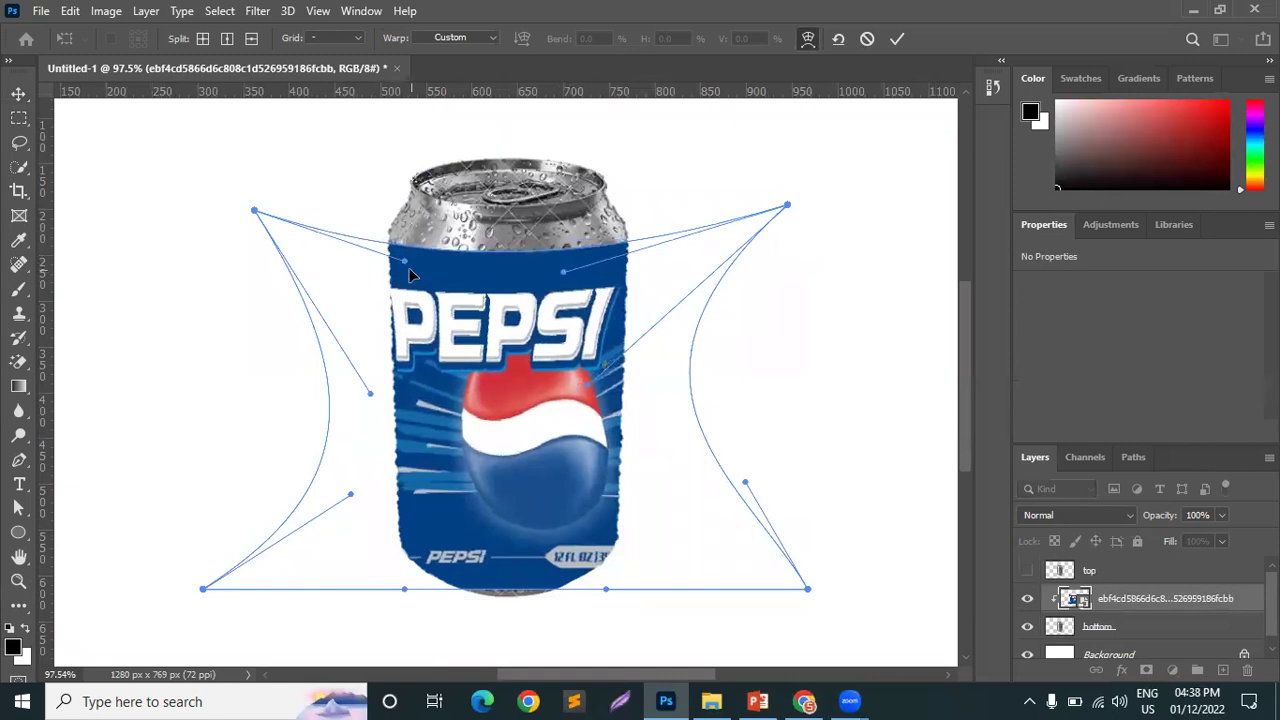
{"action": "left_click_drag", "start_coordinate": [253, 211], "coordinate": [257, 186]}
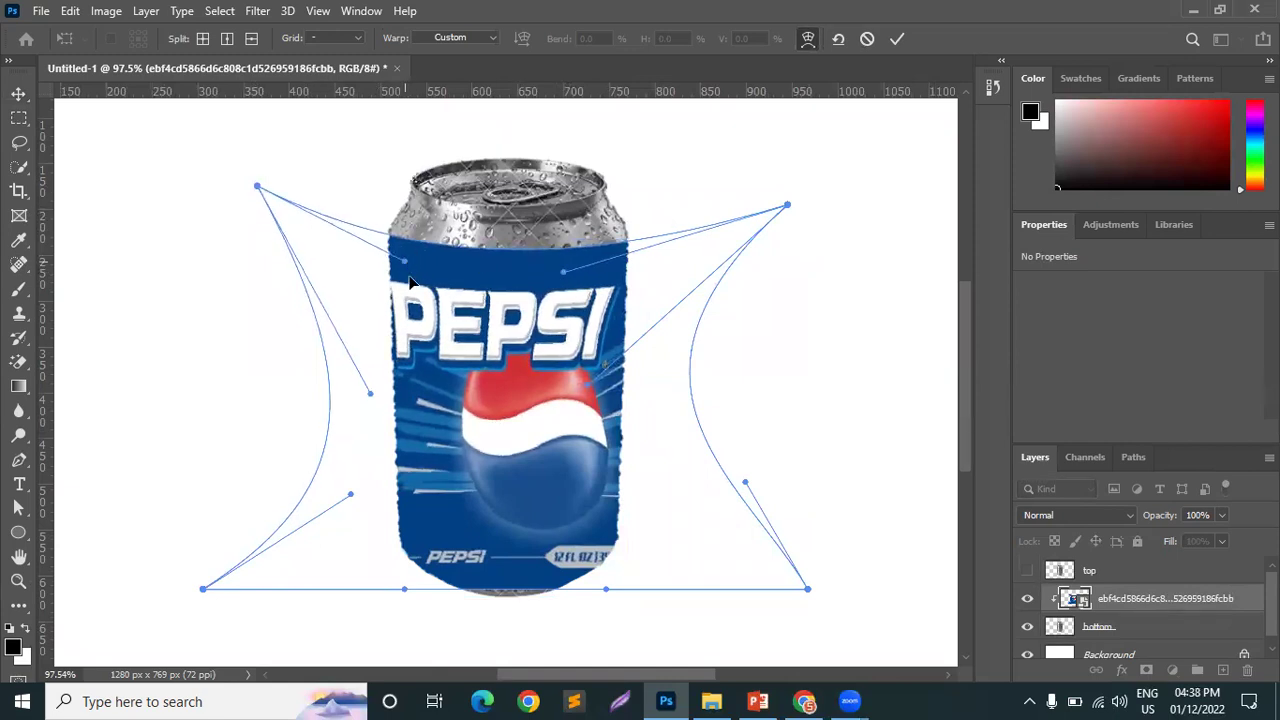
{"action": "left_click_drag", "start_coordinate": [410, 279], "coordinate": [420, 298]}
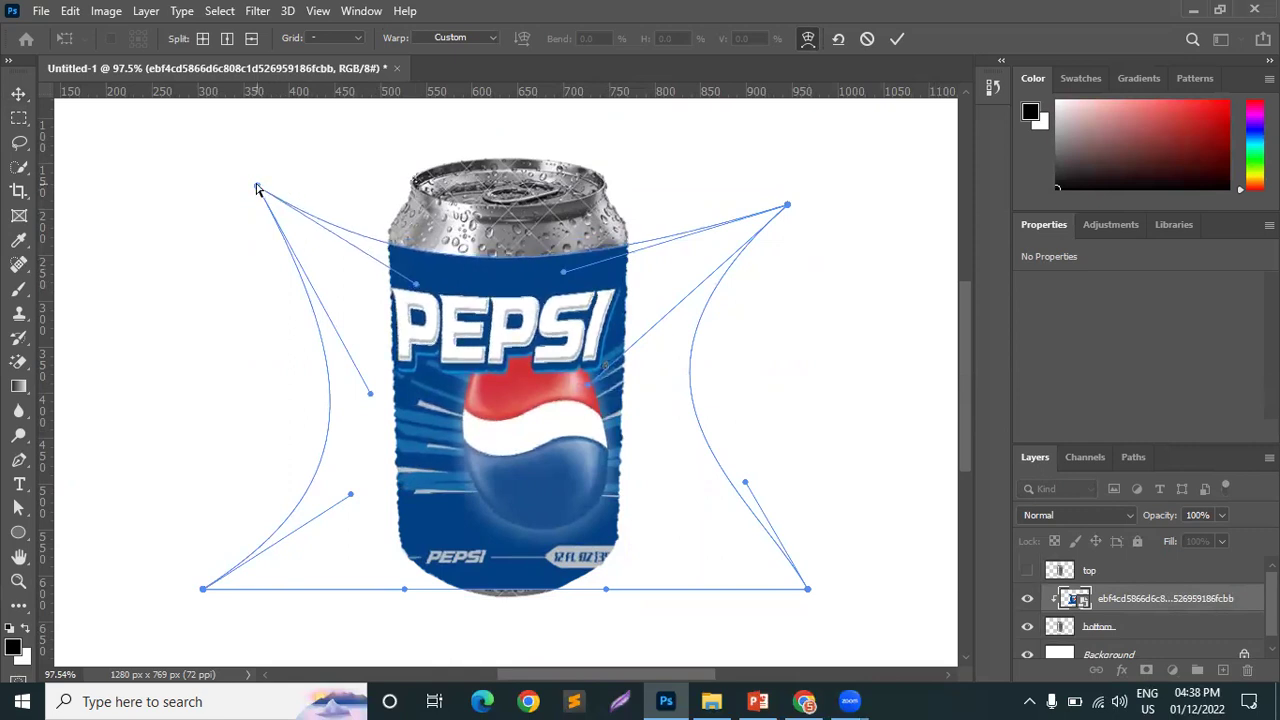
{"action": "left_click_drag", "start_coordinate": [257, 188], "coordinate": [276, 184]}
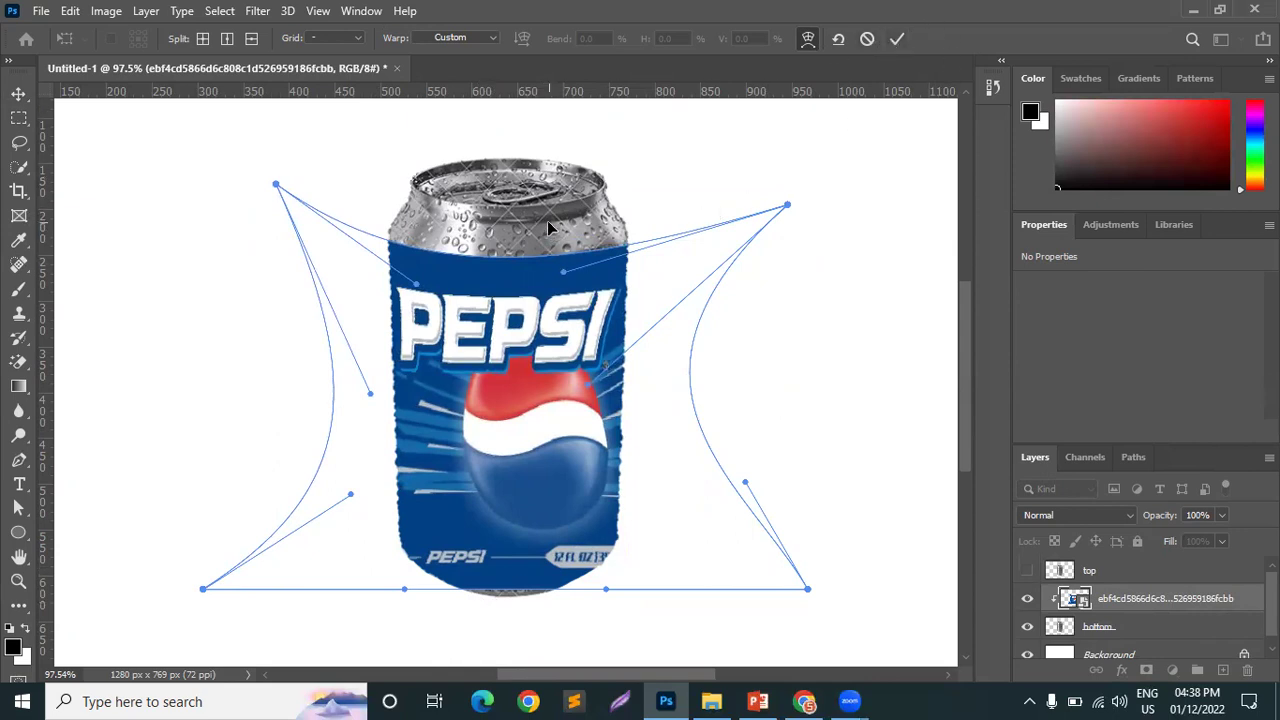
{"action": "left_click", "coordinate": [896, 39]}
{"action": "left_click", "coordinate": [902, 187]}
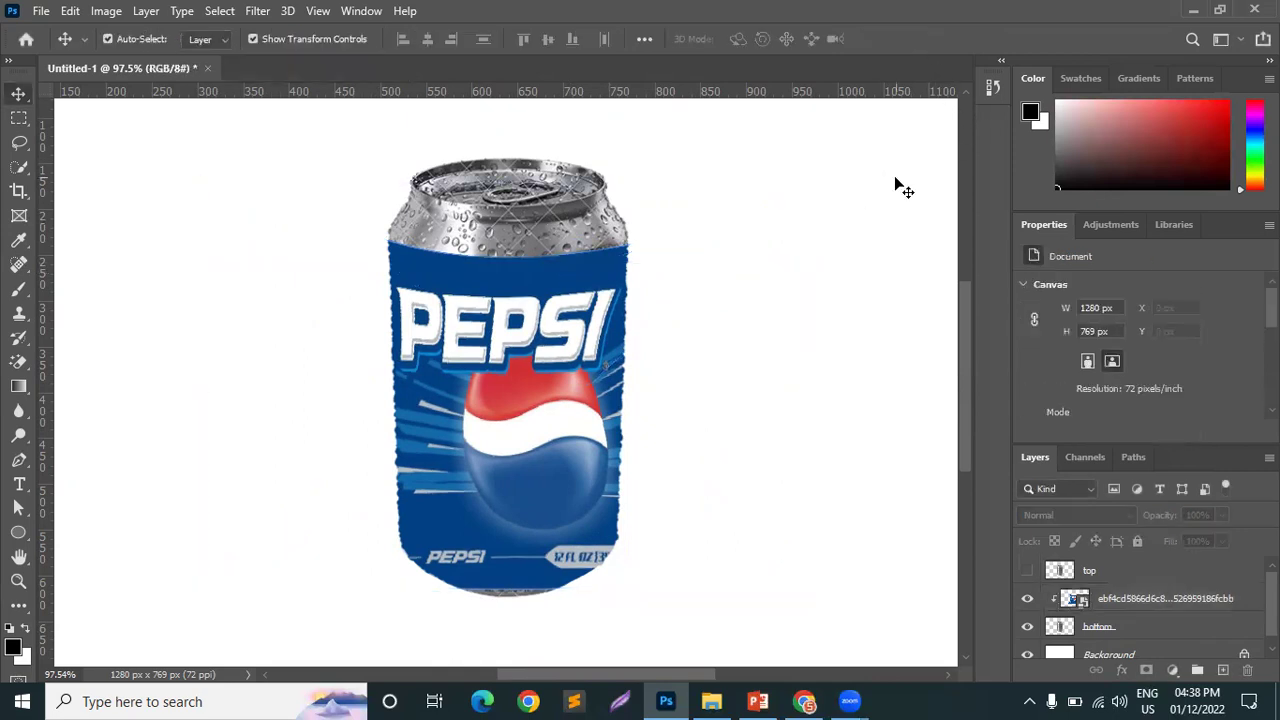
- Make the top can layer visible above the warped label, and clear the layer selection
{"action": "left_click", "coordinate": [1100, 574]}
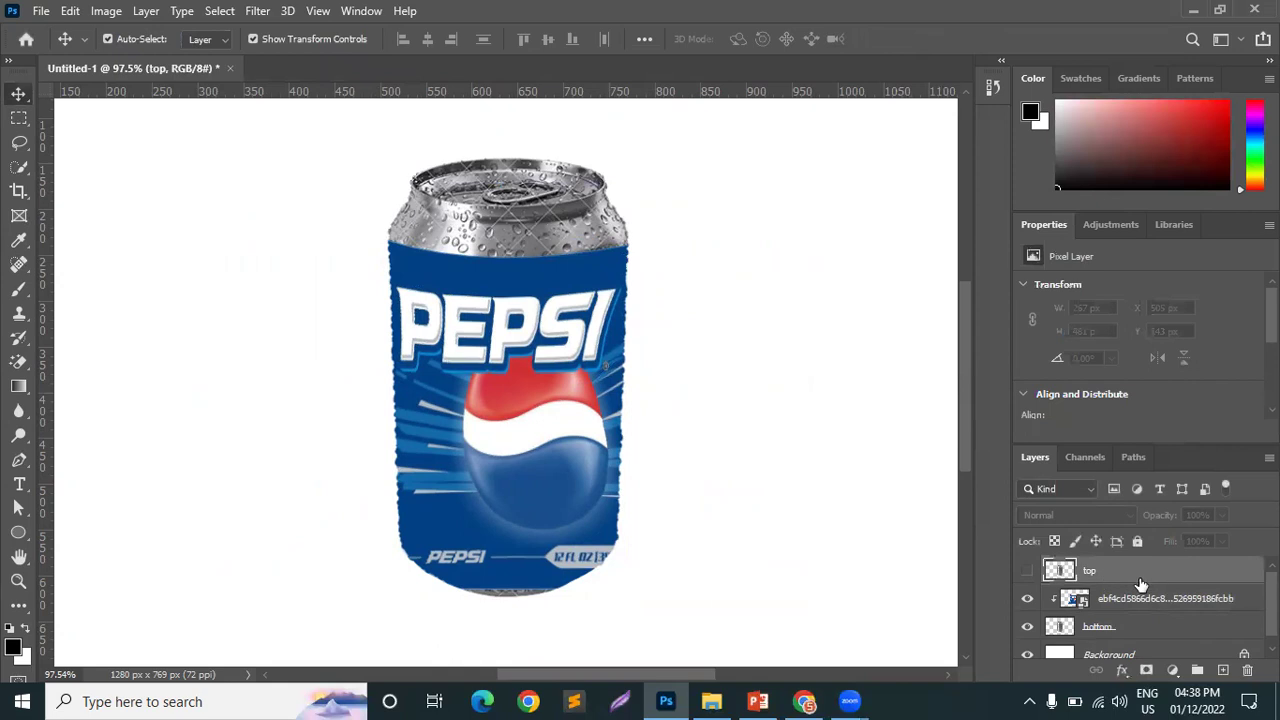
{"action": "left_click", "coordinate": [1027, 568]}
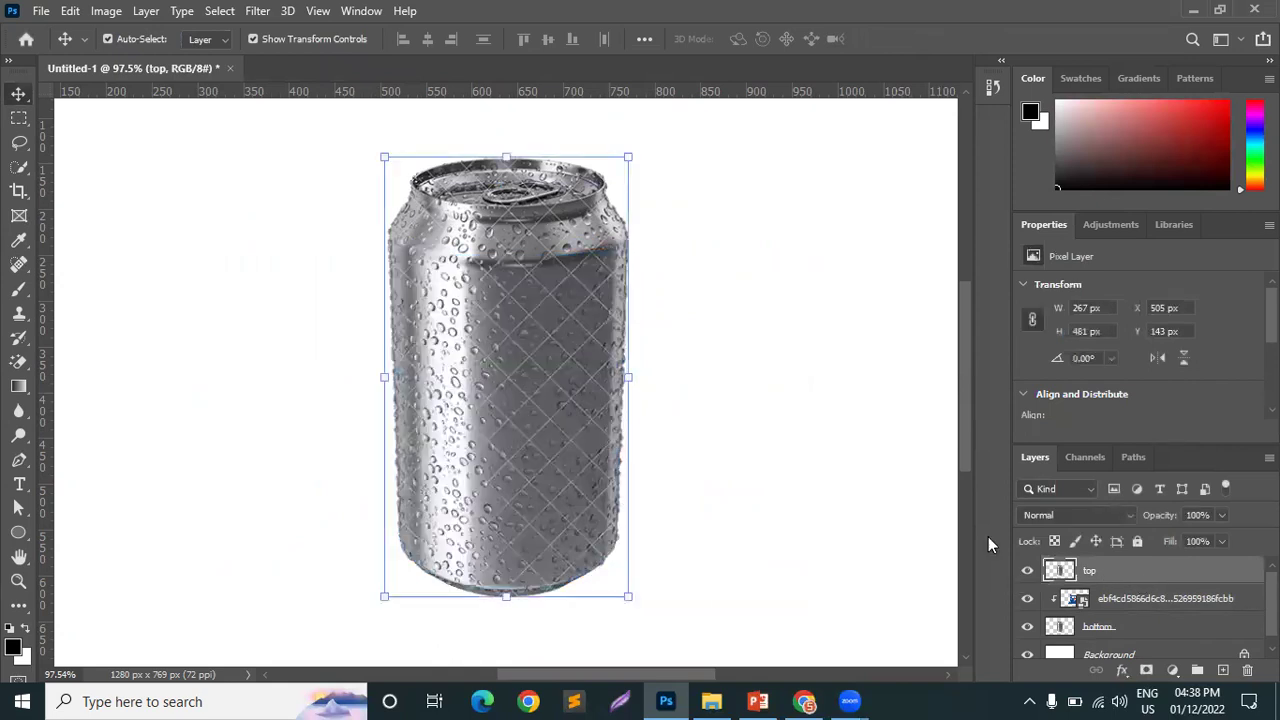
{"action": "left_click", "coordinate": [857, 414]}
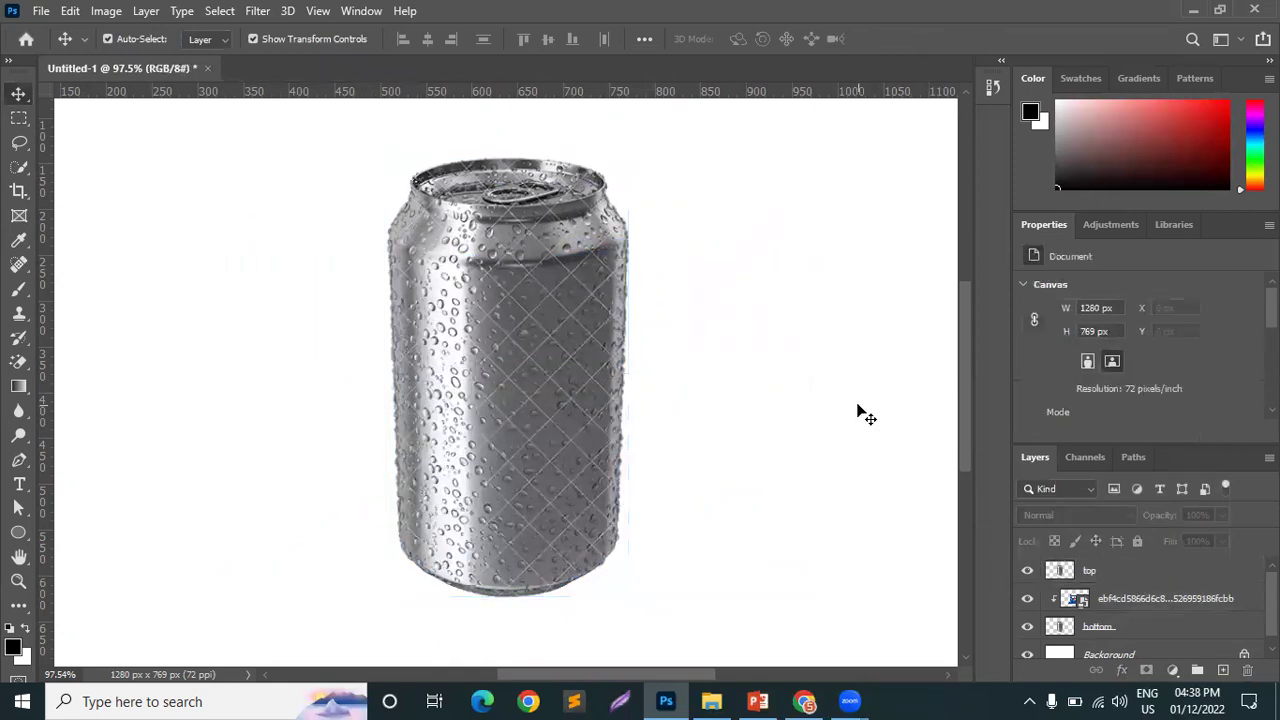
- Set the top can layer's blend mode to Linear Burn so the Pepsi label shows through, and keep that layer selected
{"action": "left_click", "coordinate": [1163, 575]}
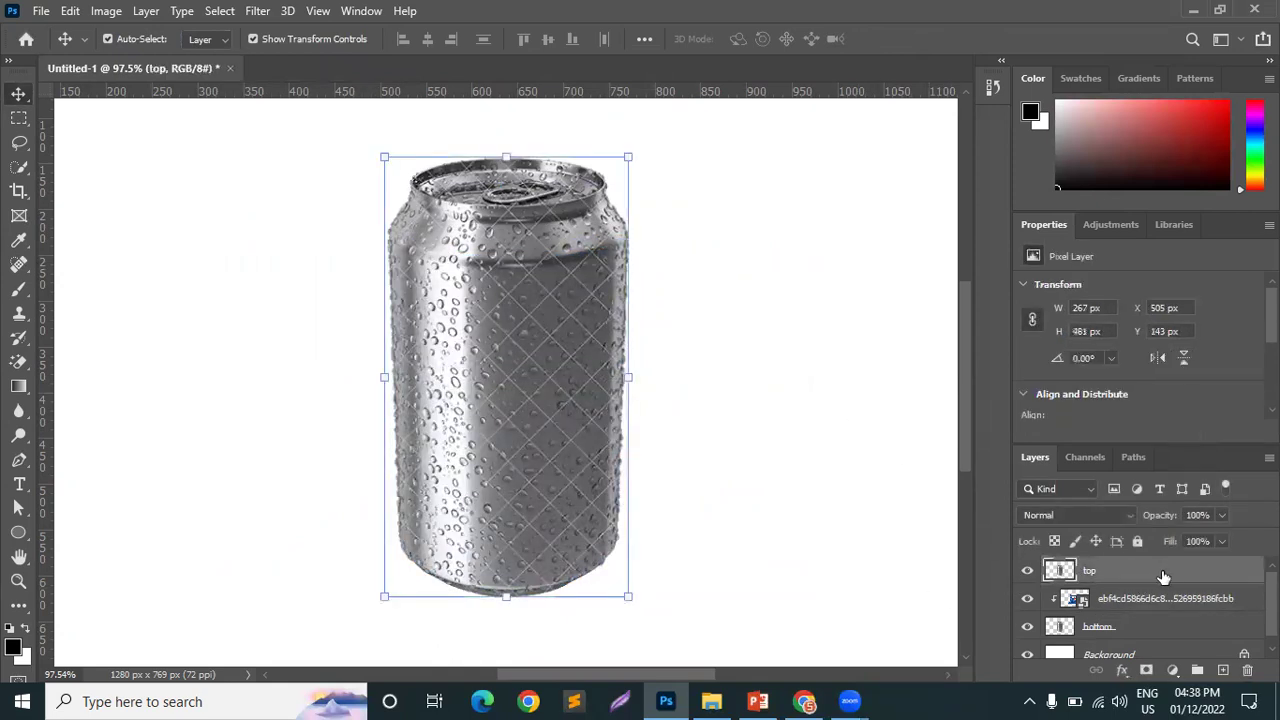
{"action": "left_click", "coordinate": [1068, 517]}
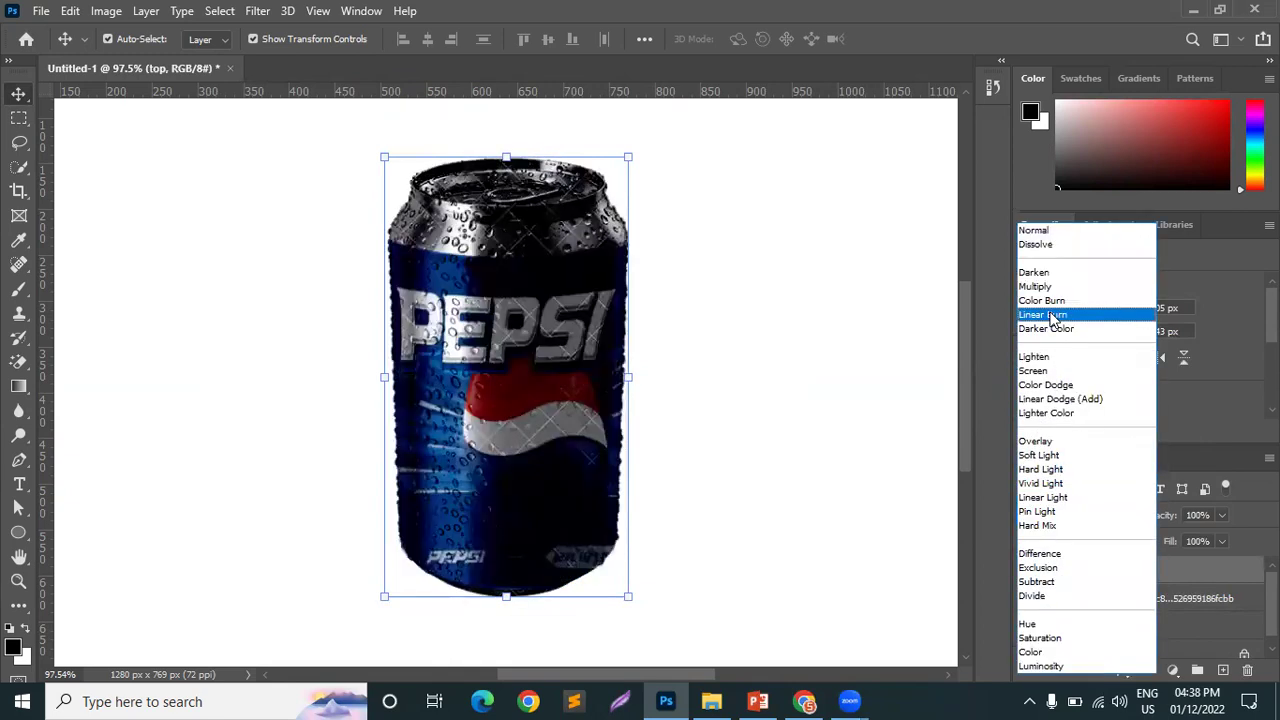
{"action": "left_click", "coordinate": [1045, 315]}
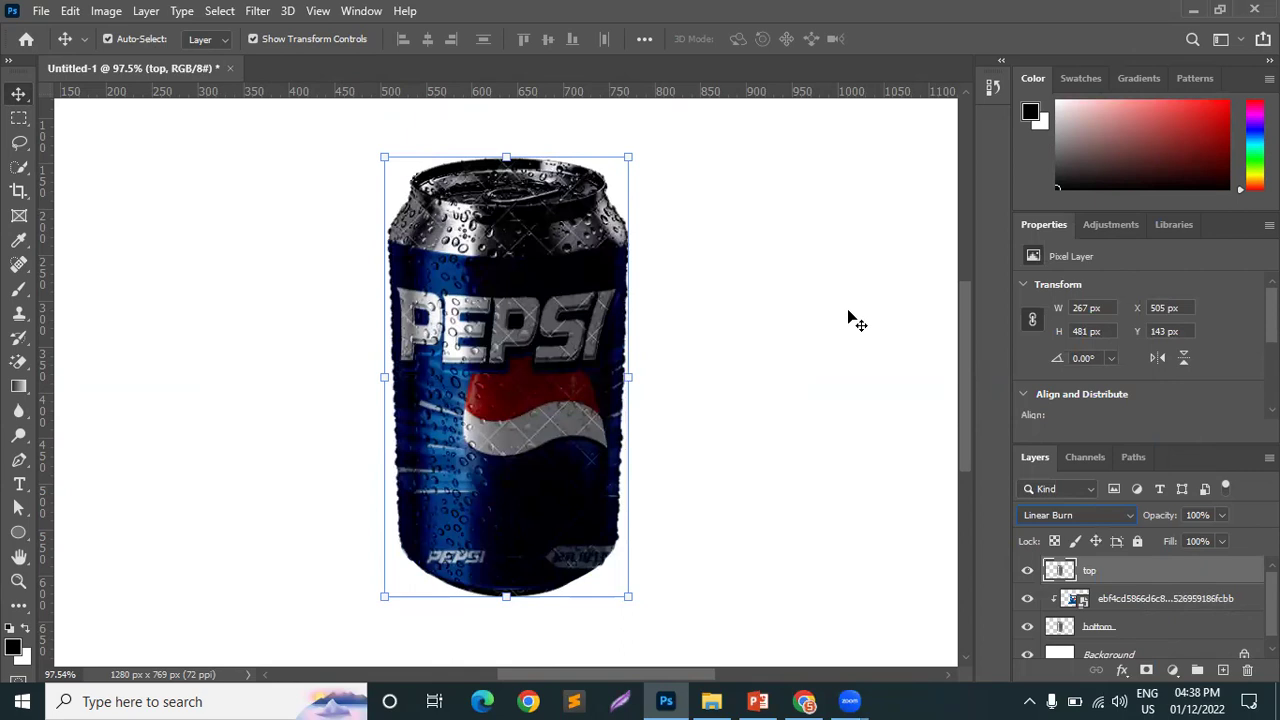
{"action": "left_click", "coordinate": [1088, 566], "text": "ctrl"}
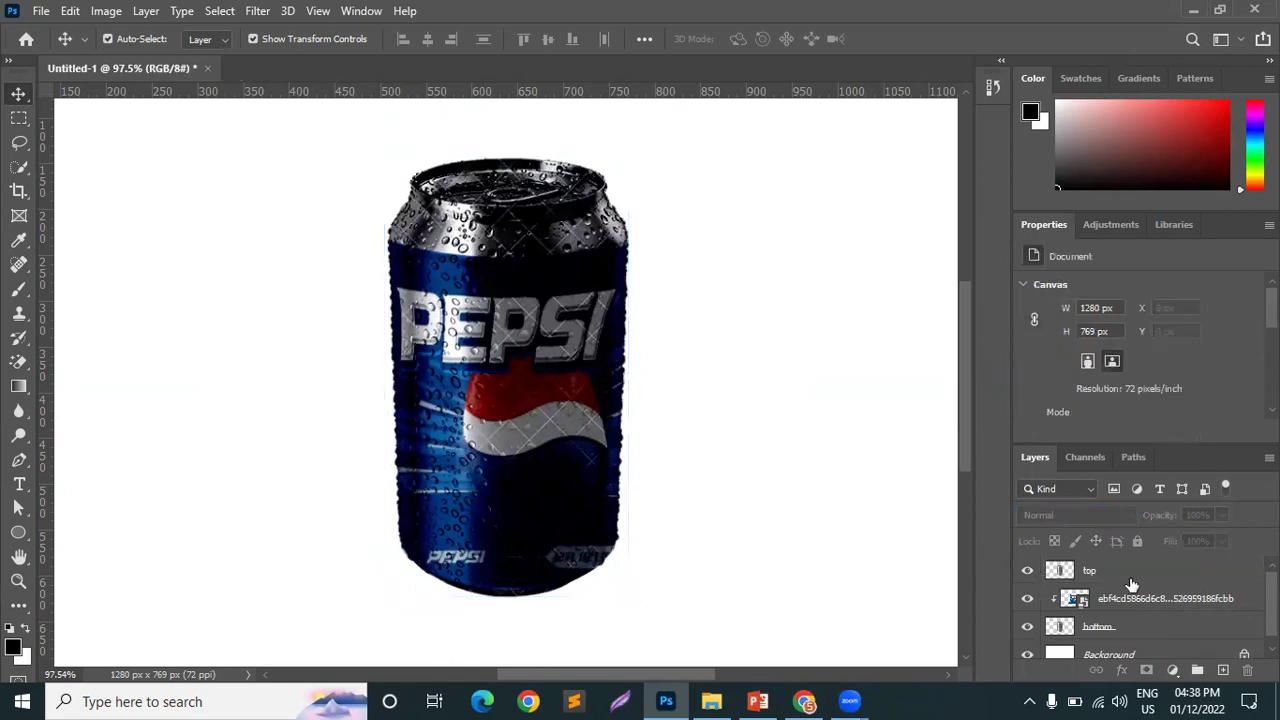
{"action": "left_click", "coordinate": [1154, 578]}
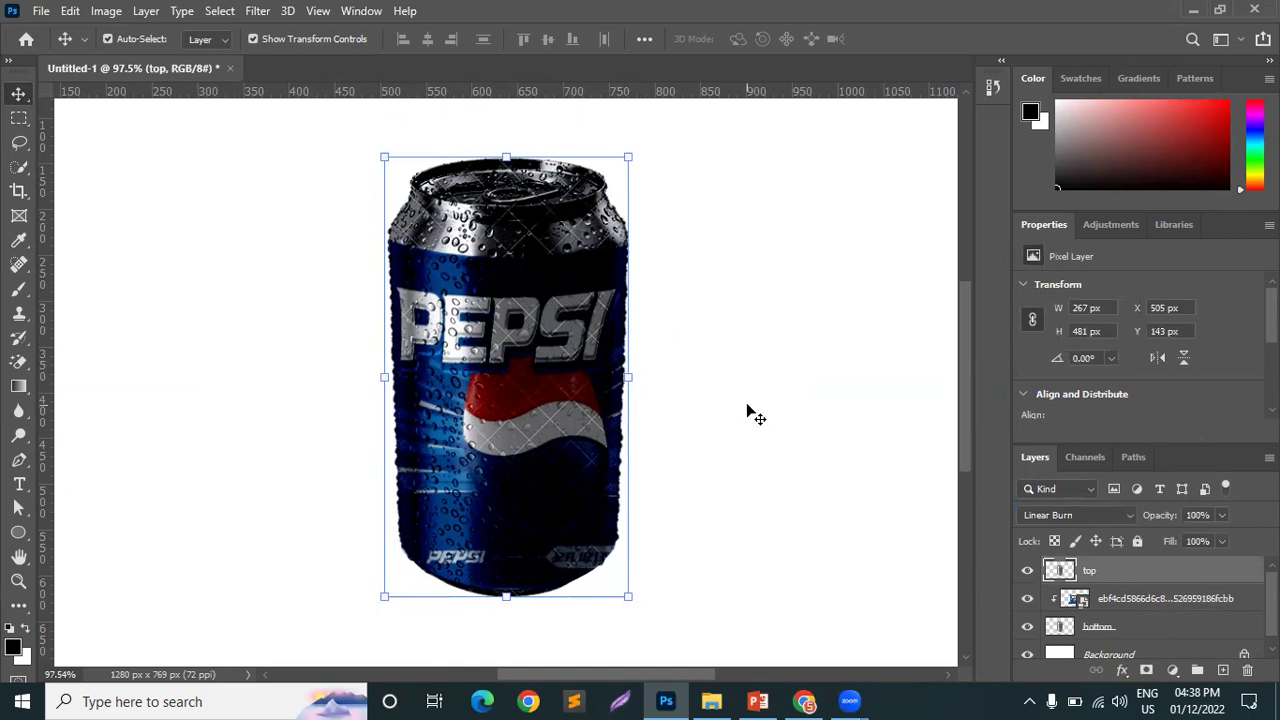
- Try other blend modes on the Pepsi label layer and return it to Normal
{"action": "left_click", "coordinate": [1140, 599]}
{"action": "left_click", "coordinate": [1089, 514]}
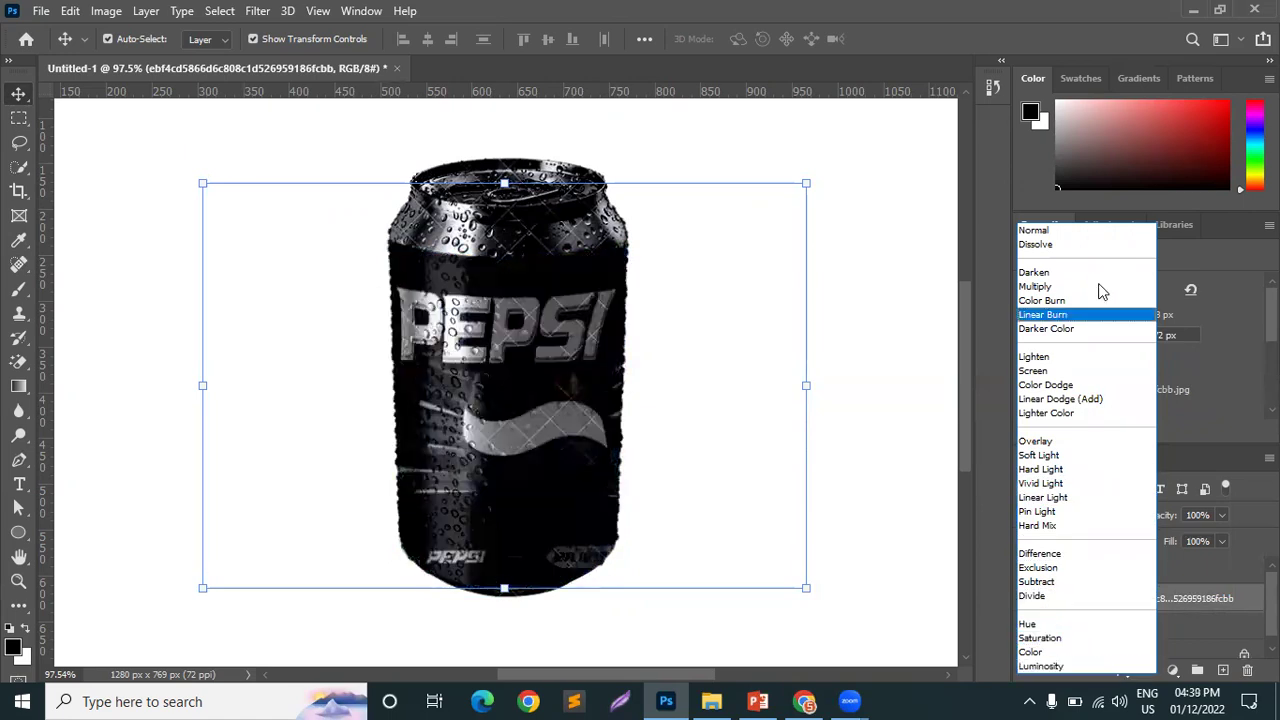
{"action": "left_click", "coordinate": [1040, 233]}
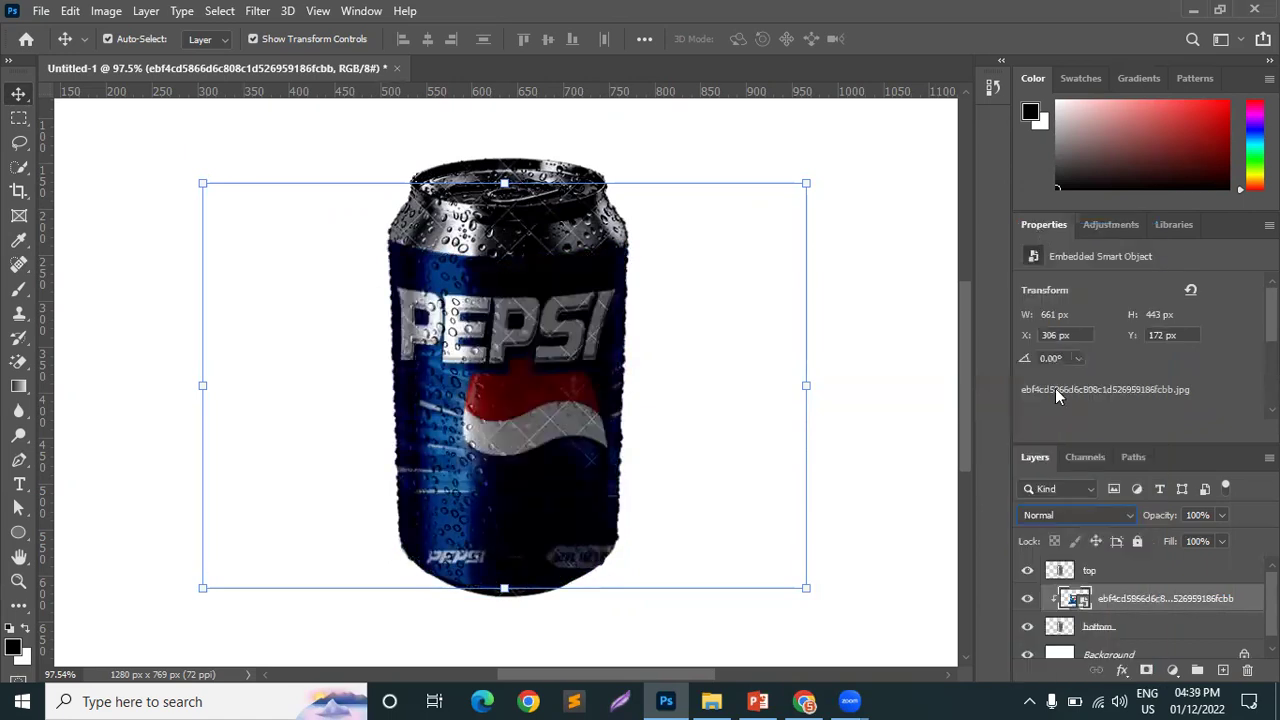
- Toggle the top can layer's visibility to compare, lower its opacity to brighten the label, and clear the layer selection
{"action": "left_click", "coordinate": [1143, 575]}
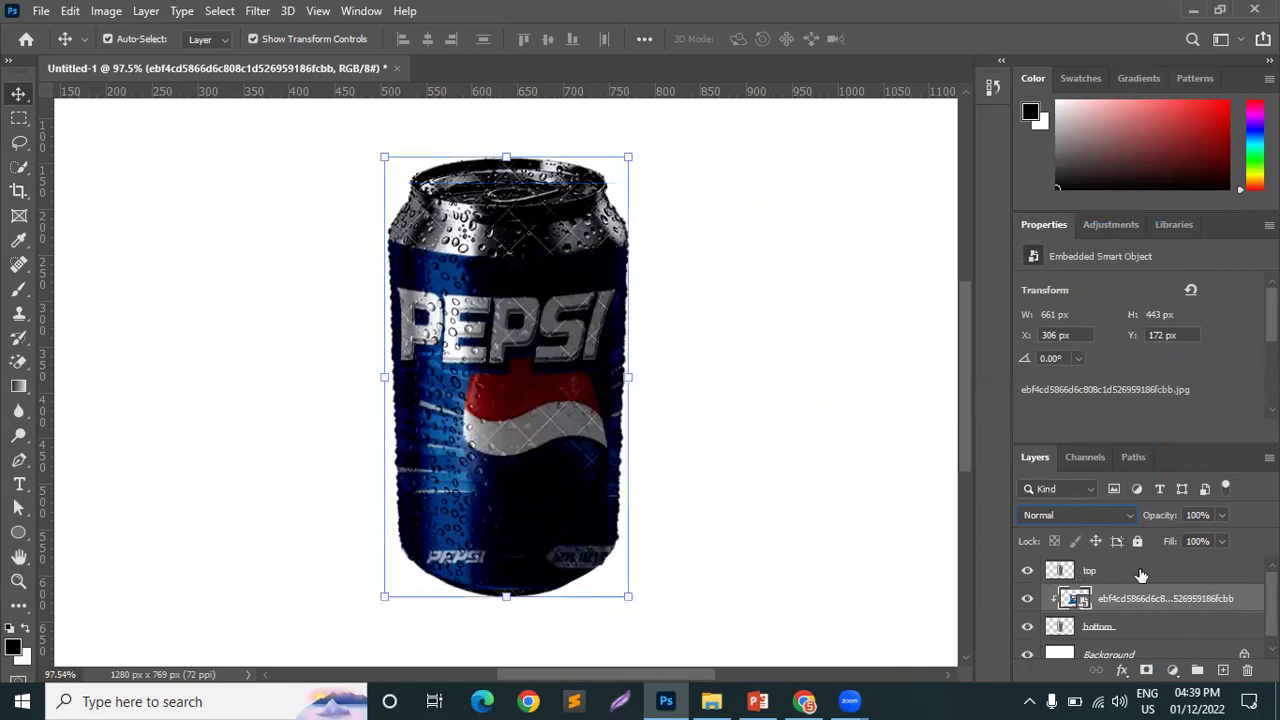
{"action": "left_click", "coordinate": [1025, 573]}
{"action": "left_click", "coordinate": [1025, 573]}
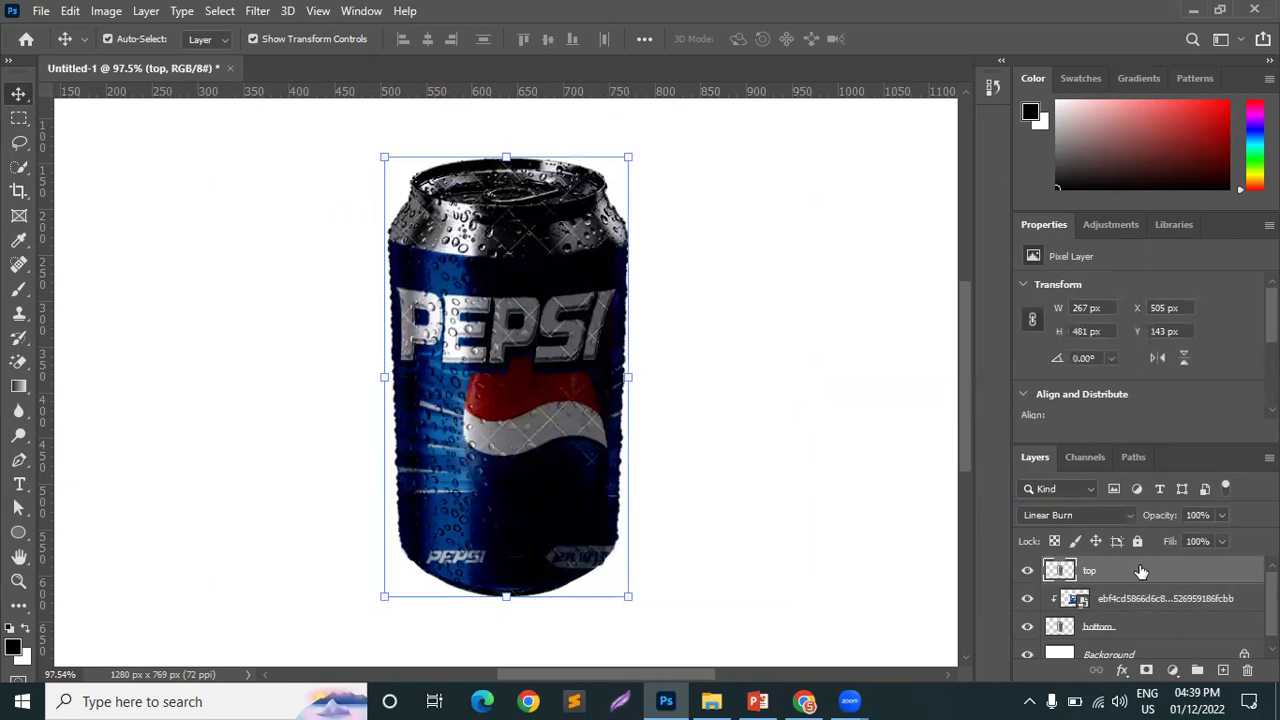
{"action": "mouse_move", "coordinate": [1170, 521]}
{"action": "left_mouse_down"}
{"action": "mouse_move", "coordinate": [1143, 523]}
{"action": "mouse_move", "coordinate": [1171, 523]}
{"action": "mouse_move", "coordinate": [1157, 521]}
{"action": "left_mouse_up"}
{"action": "left_click", "coordinate": [914, 420]}
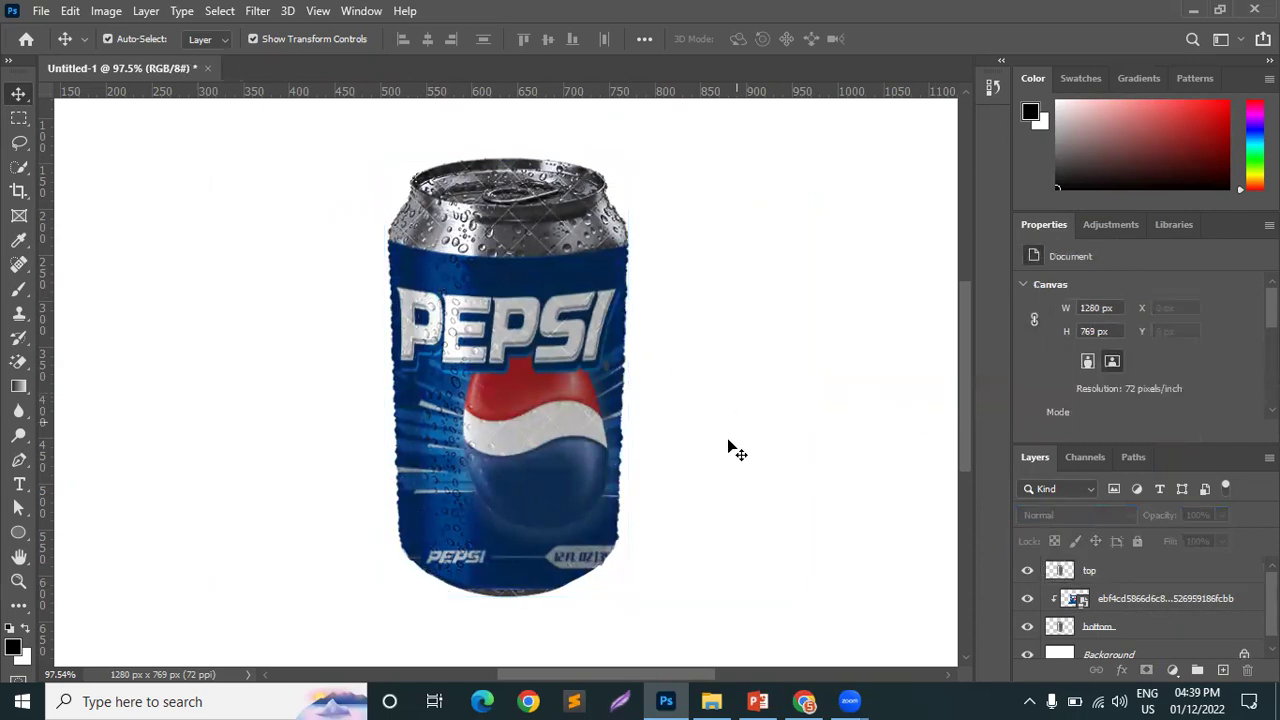
- Delete the top can, Pepsi label and bottom can layers, leaving only the Background
{"action": "left_click_drag", "start_coordinate": [740, 172], "coordinate": [414, 492]}
{"action": "key", "text": "Delete"}
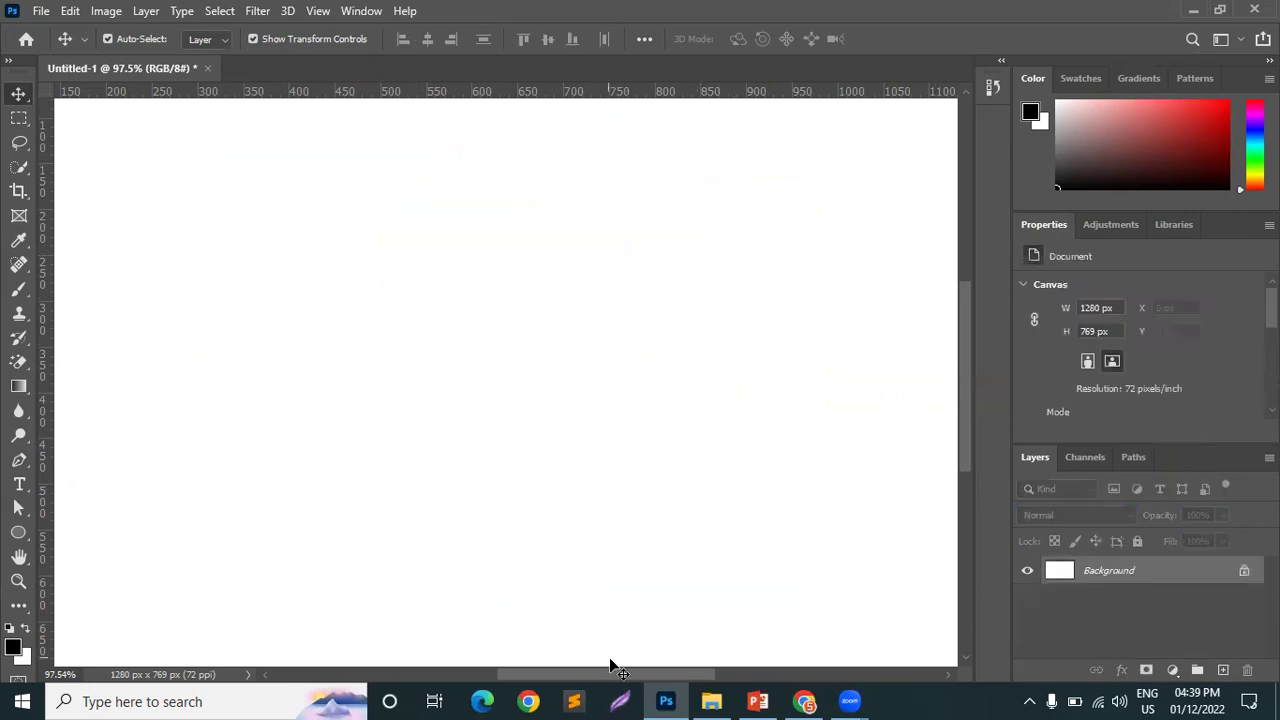
- Switch to Chrome, go back to the "can png" image results, and open the Pngtree page for the plain silver can
{"action": "left_click", "coordinate": [711, 701]}
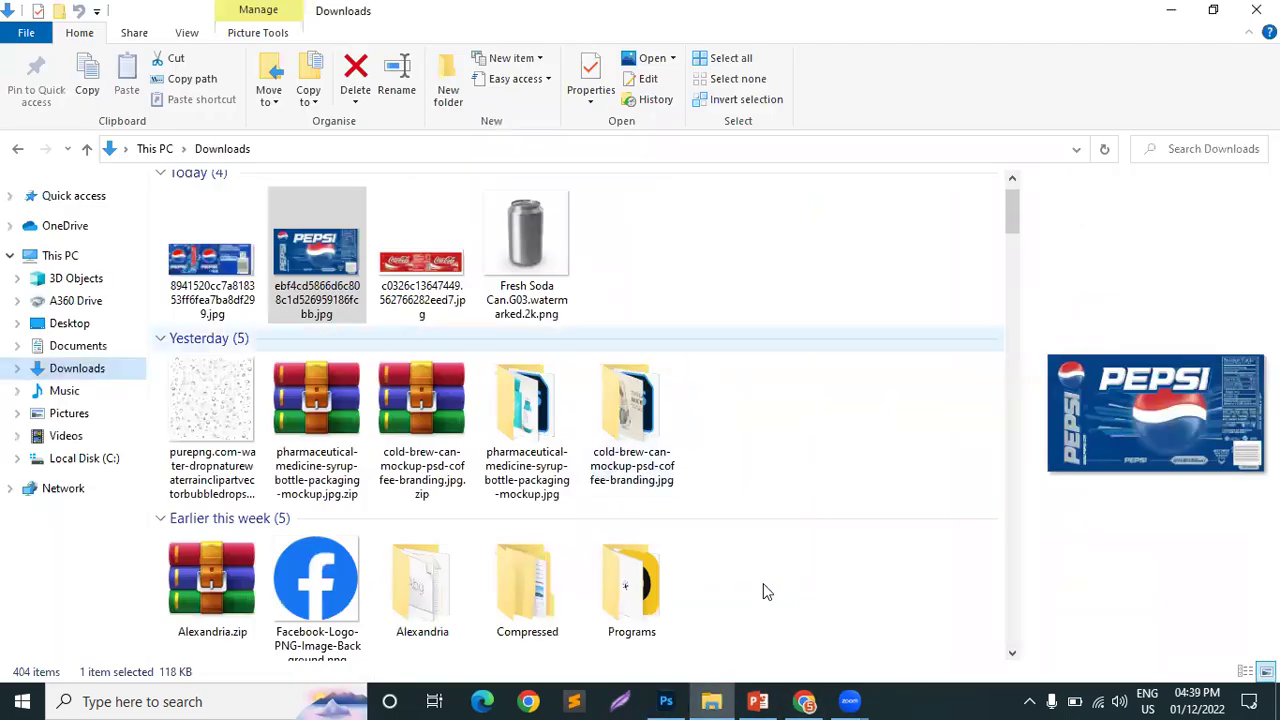
{"action": "left_click", "coordinate": [804, 701]}
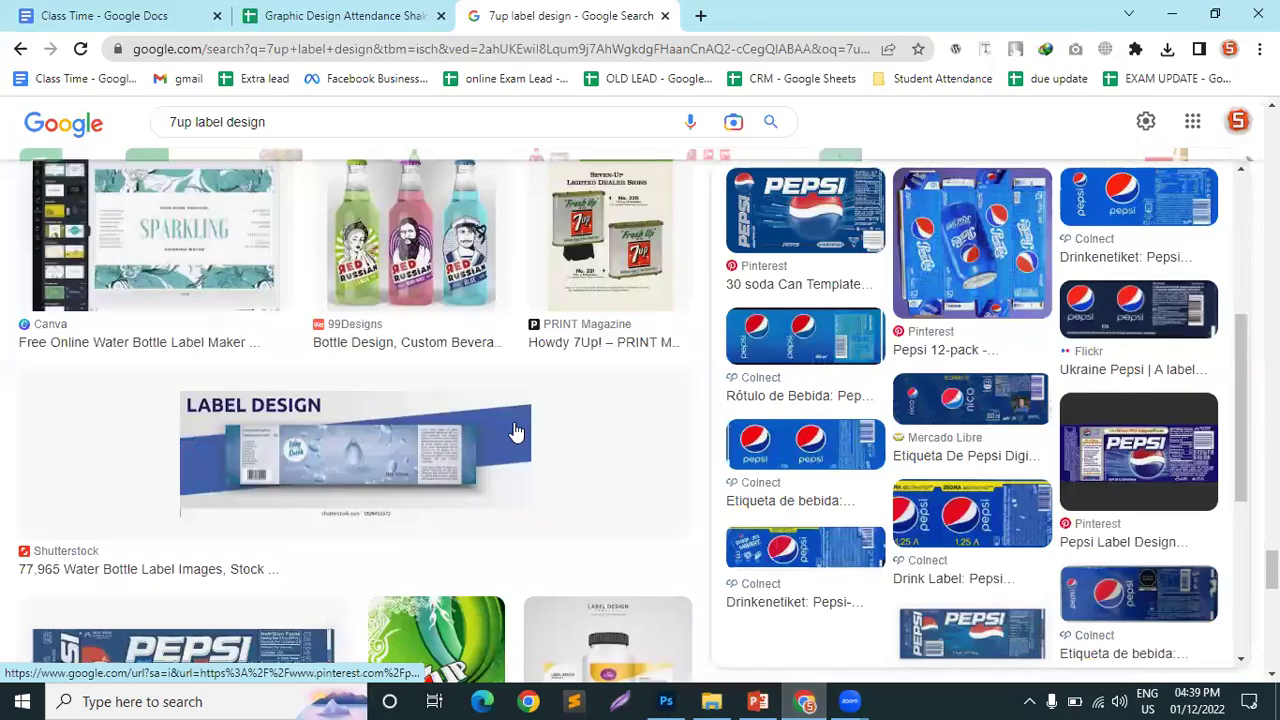
{"action": "left_click", "coordinate": [20, 48]}
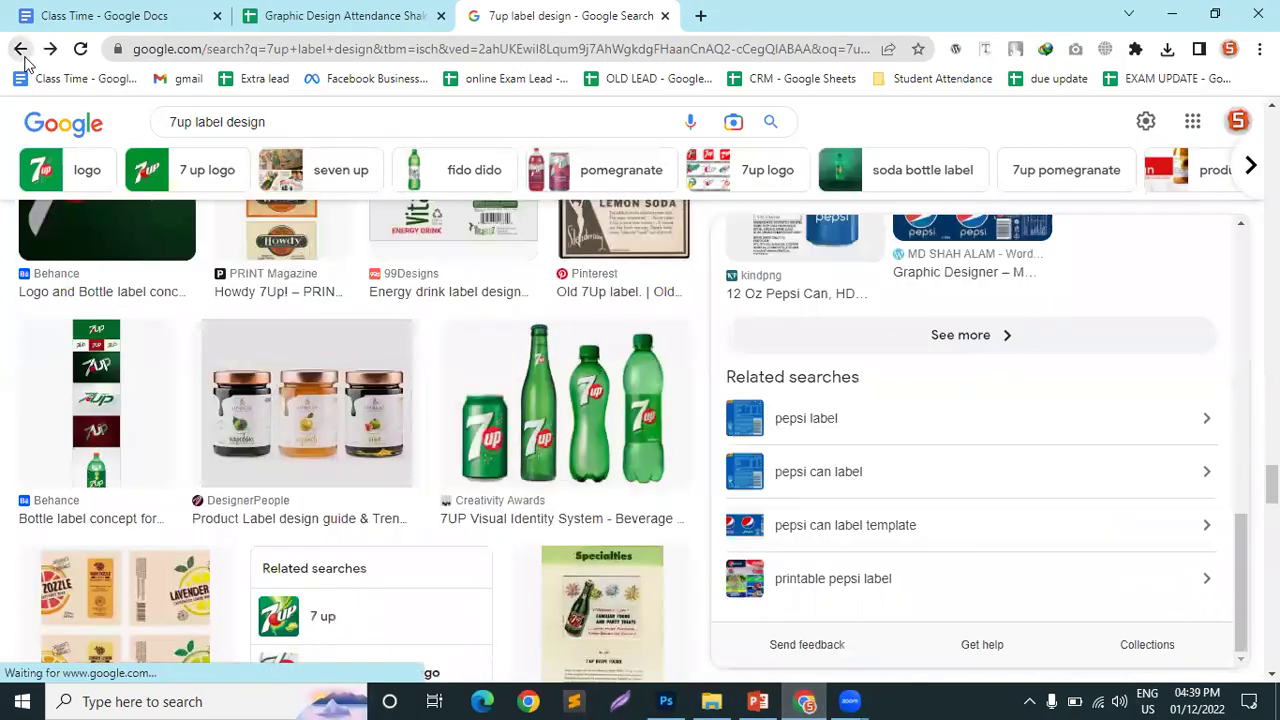
{"action": "left_click", "coordinate": [20, 48]}
{"action": "left_click", "coordinate": [20, 48]}
{"action": "left_click", "coordinate": [20, 48]}
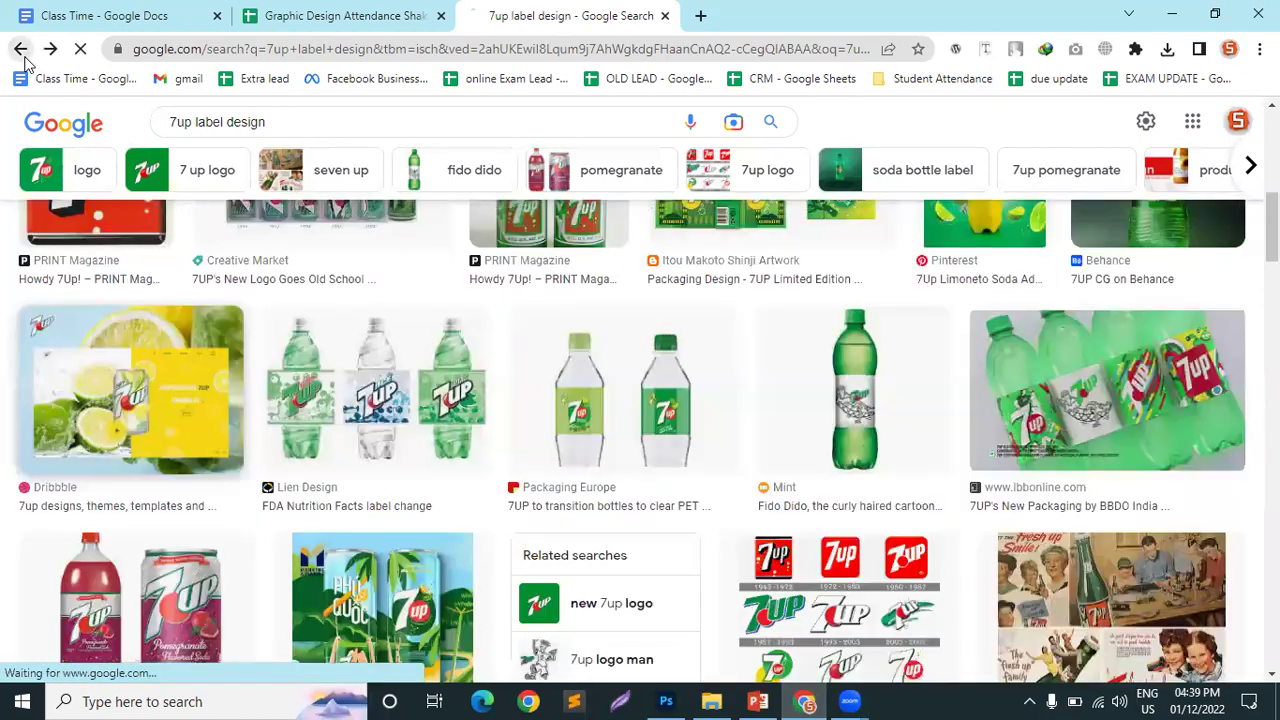
{"action": "left_click", "coordinate": [20, 48]}
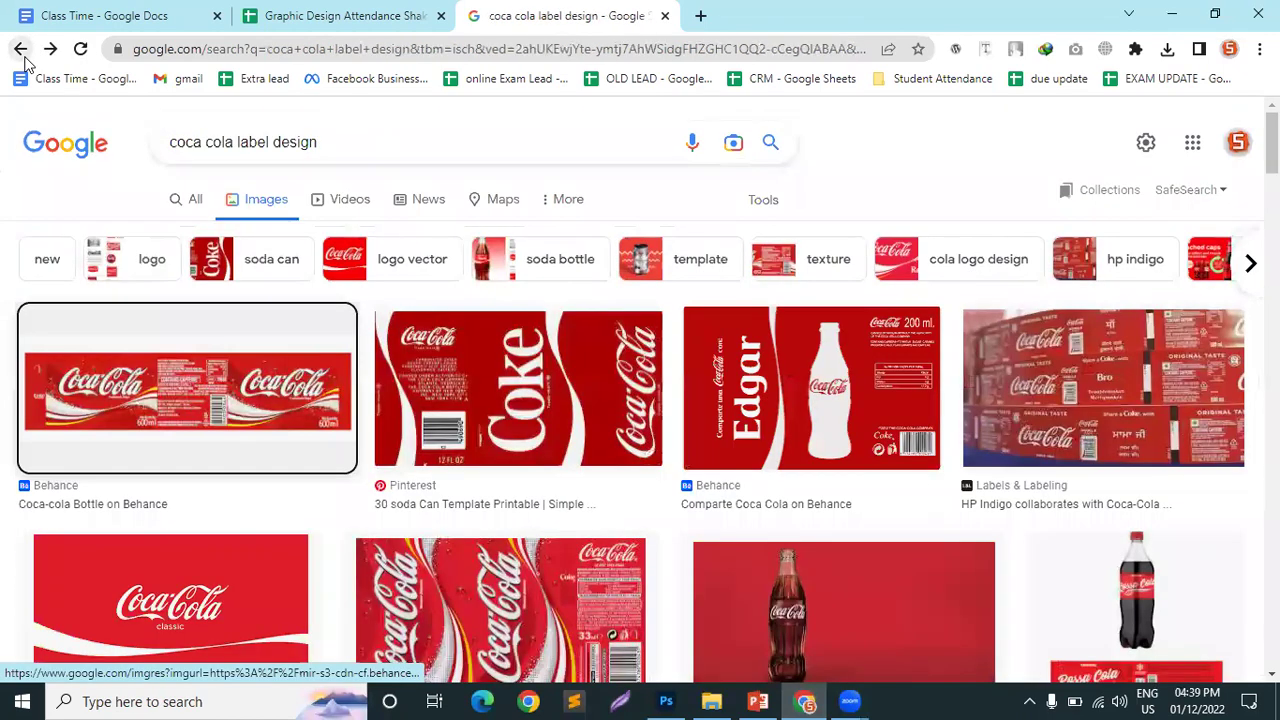
{"action": "left_click", "coordinate": [20, 48]}
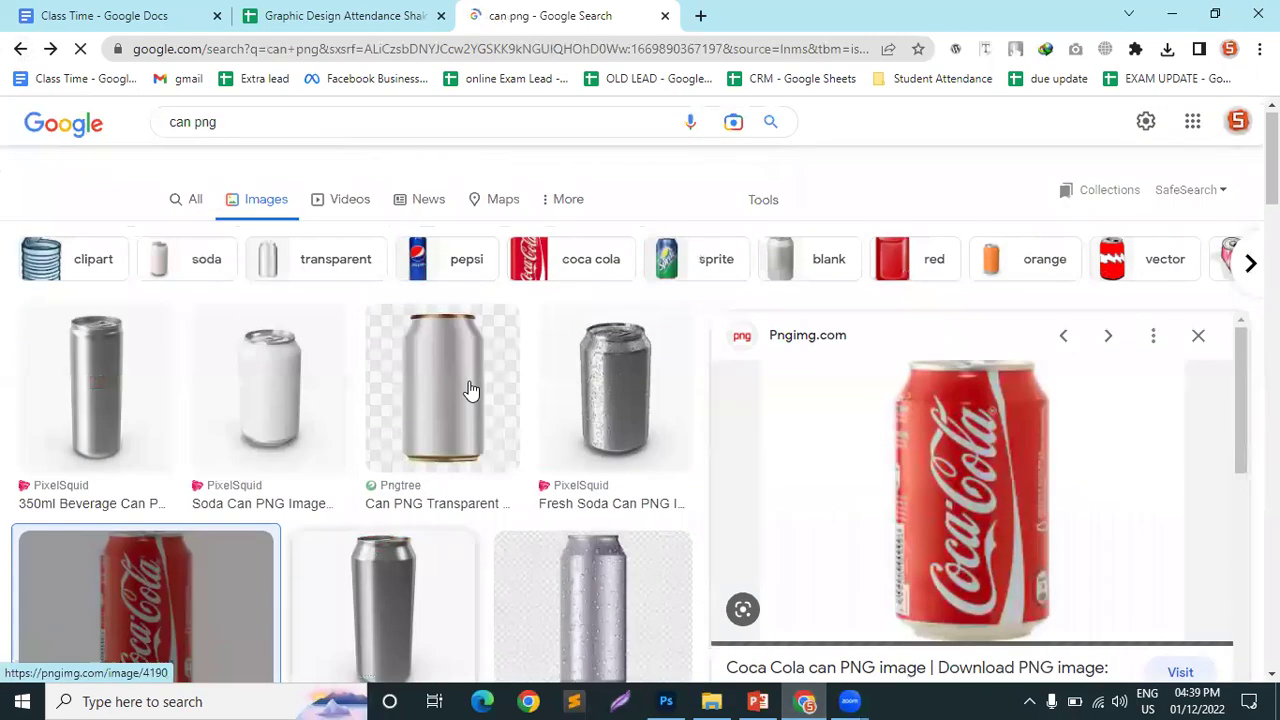
{"action": "left_click", "coordinate": [435, 376]}
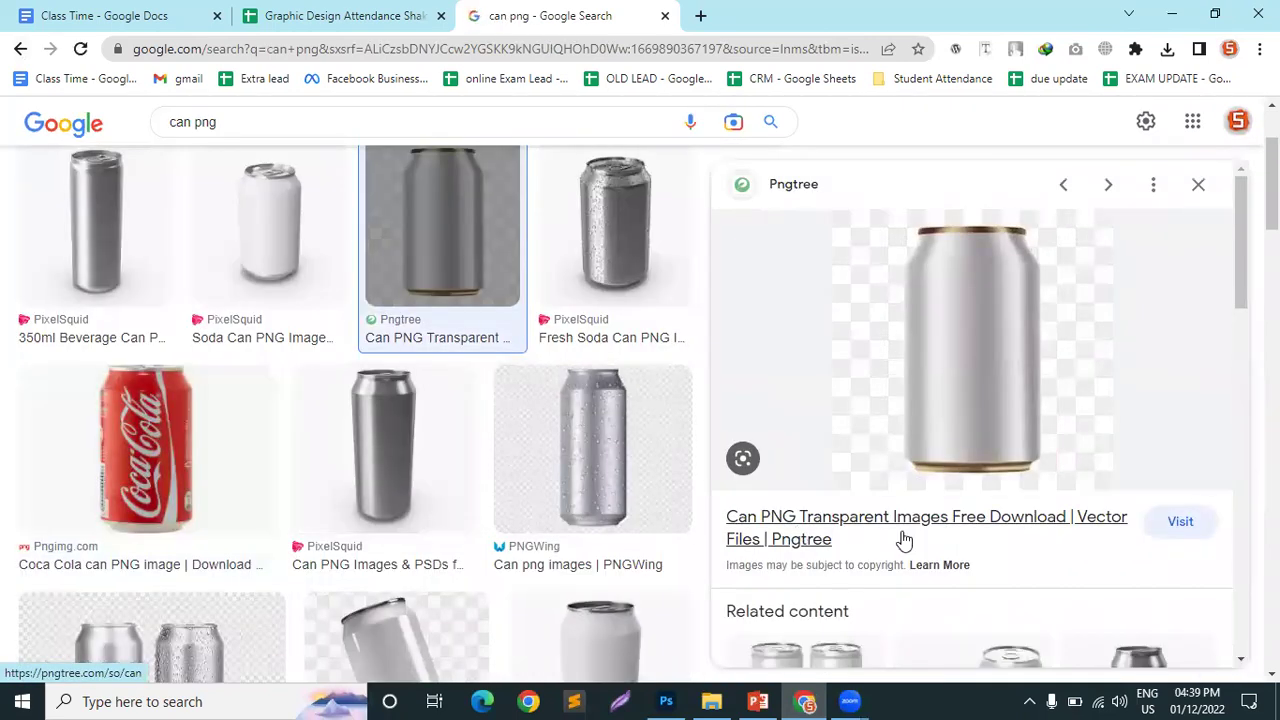
{"action": "left_click", "coordinate": [996, 528]}
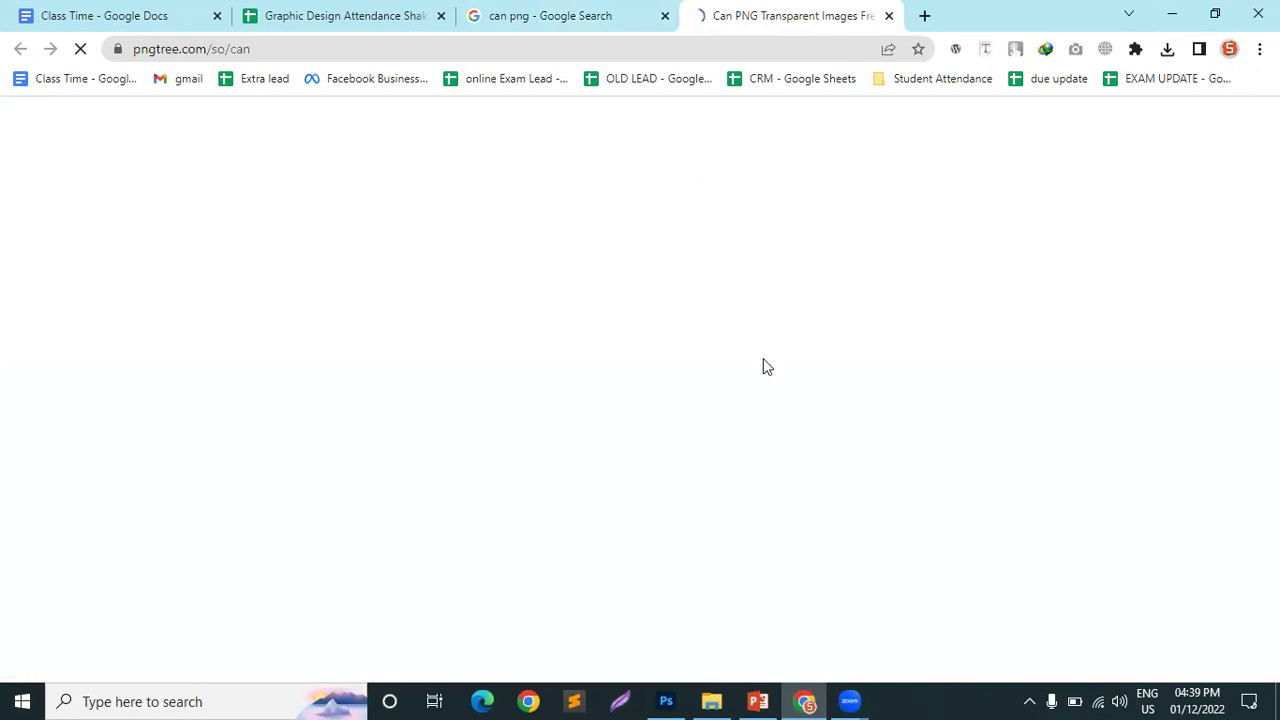
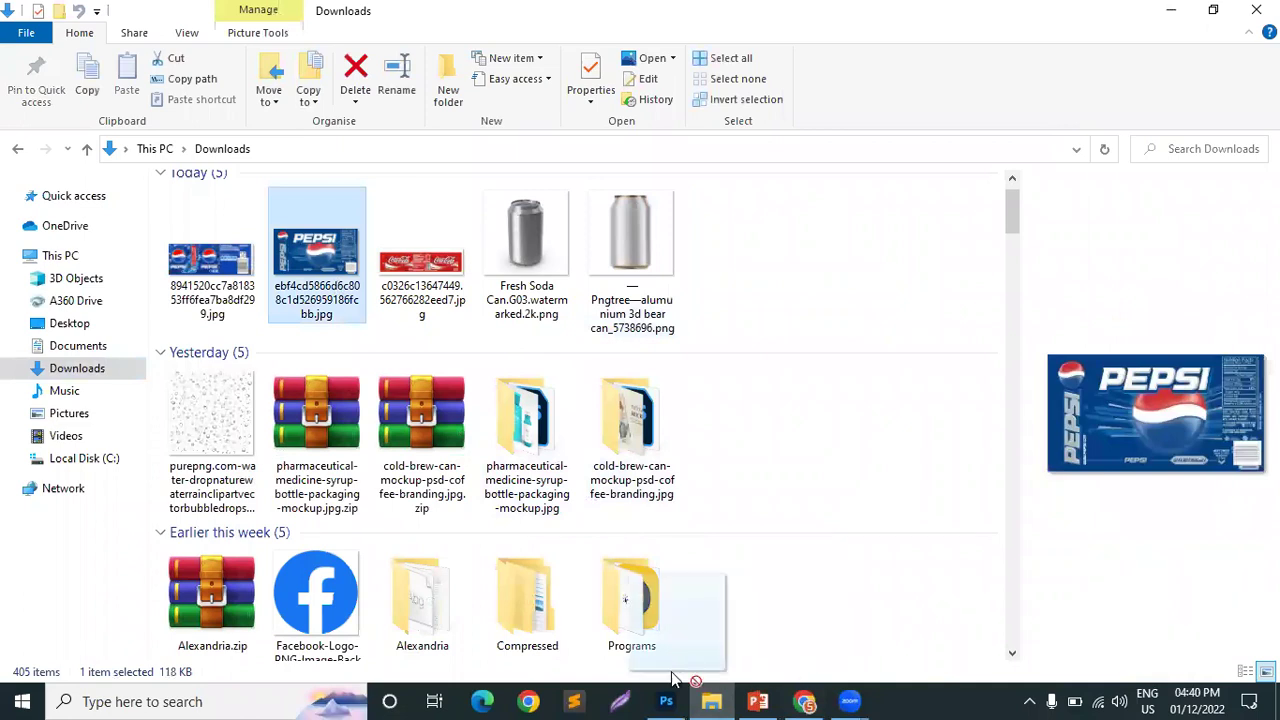
- Place the Pepsi label image above the visible aluminium can layer, scale it to 56.87%, and centre it over the can body
{"action": "left_click_drag", "start_coordinate": [565, 457], "coordinate": [540, 442]}
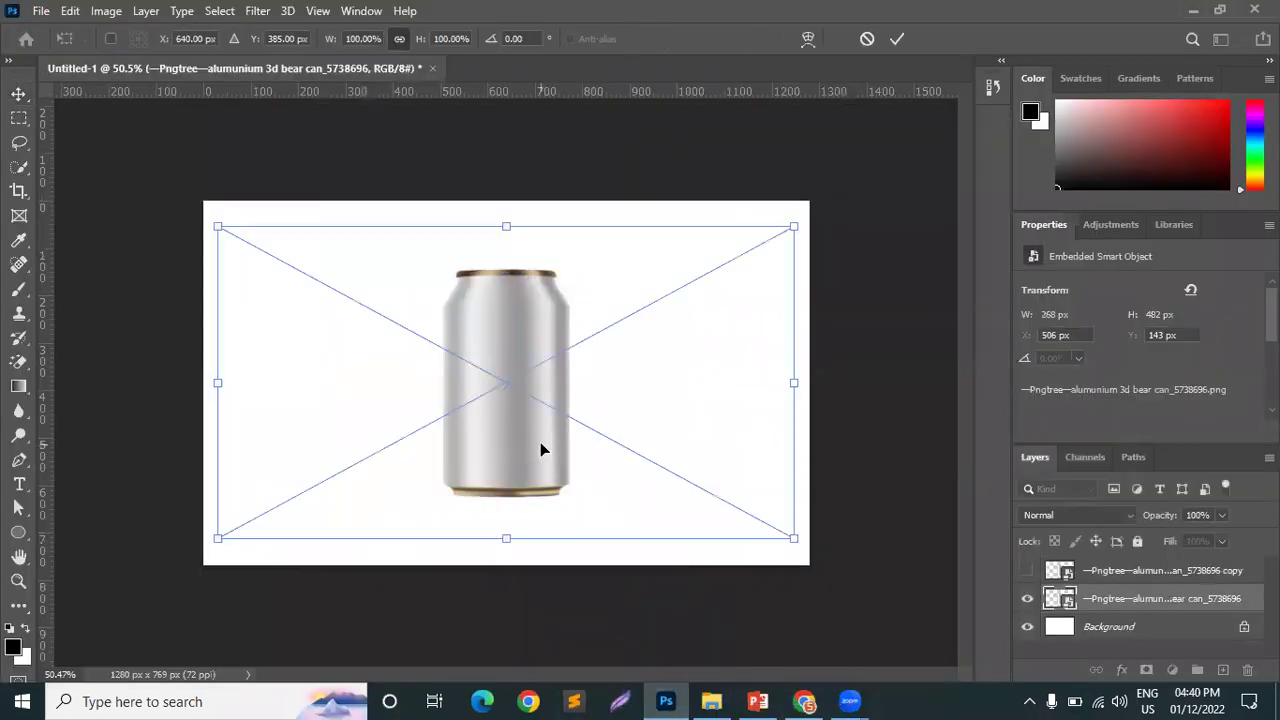
{"action": "left_click_drag", "start_coordinate": [798, 215], "coordinate": [550, 356]}
{"action": "left_click_drag", "start_coordinate": [474, 465], "coordinate": [599, 416]}
{"action": "scroll", "coordinate": [468, 338], "scroll_direction": "up", "scroll_amount": 3}
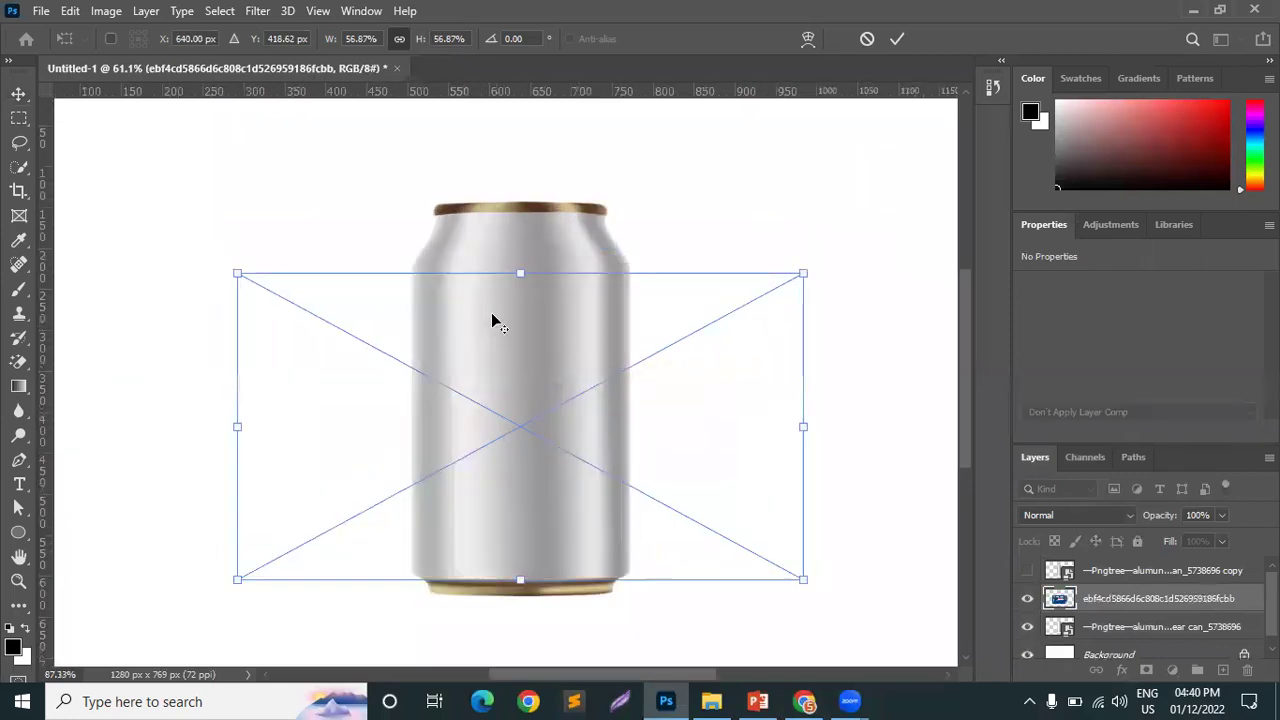
{"action": "left_click_drag", "start_coordinate": [549, 376], "coordinate": [547, 385]}
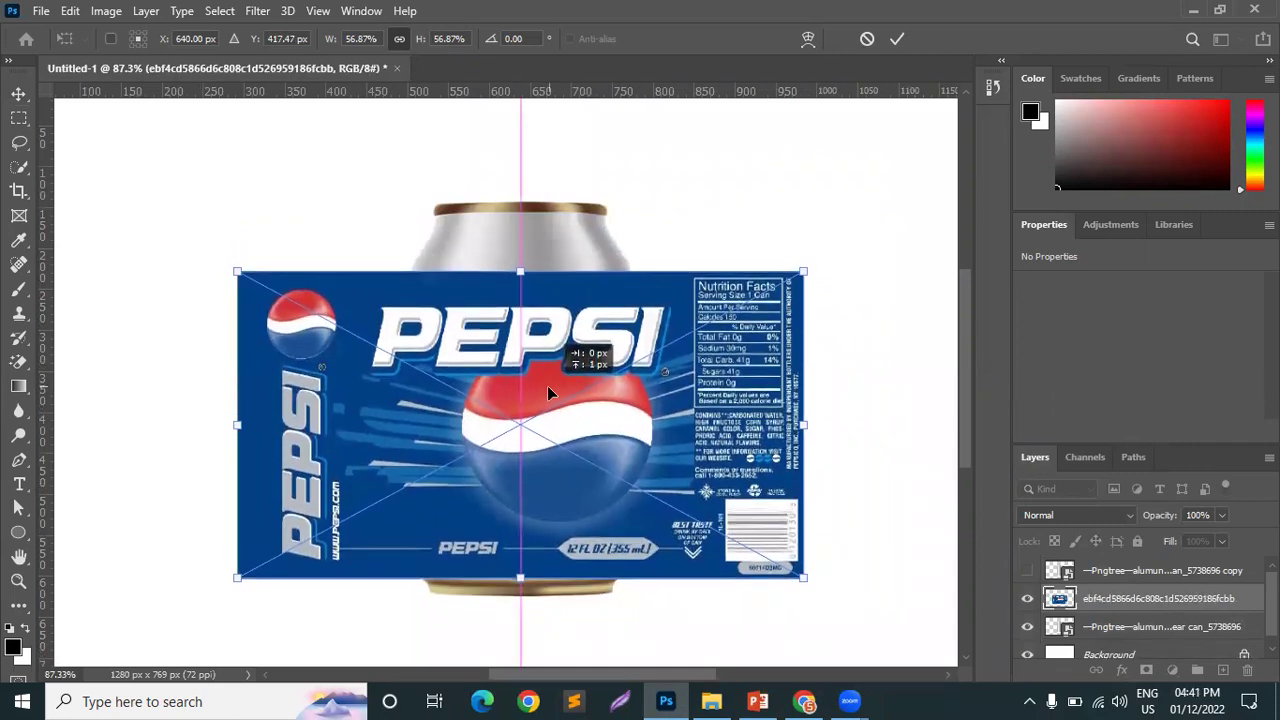
- Fine-tune the Pepsi label's scale to 55.65% to fit its upper edge just below the can's shoulder
{"action": "left_click_drag", "start_coordinate": [521, 270], "coordinate": [545, 280]}
{"action": "left_click_drag", "start_coordinate": [519, 448], "coordinate": [519, 474]}
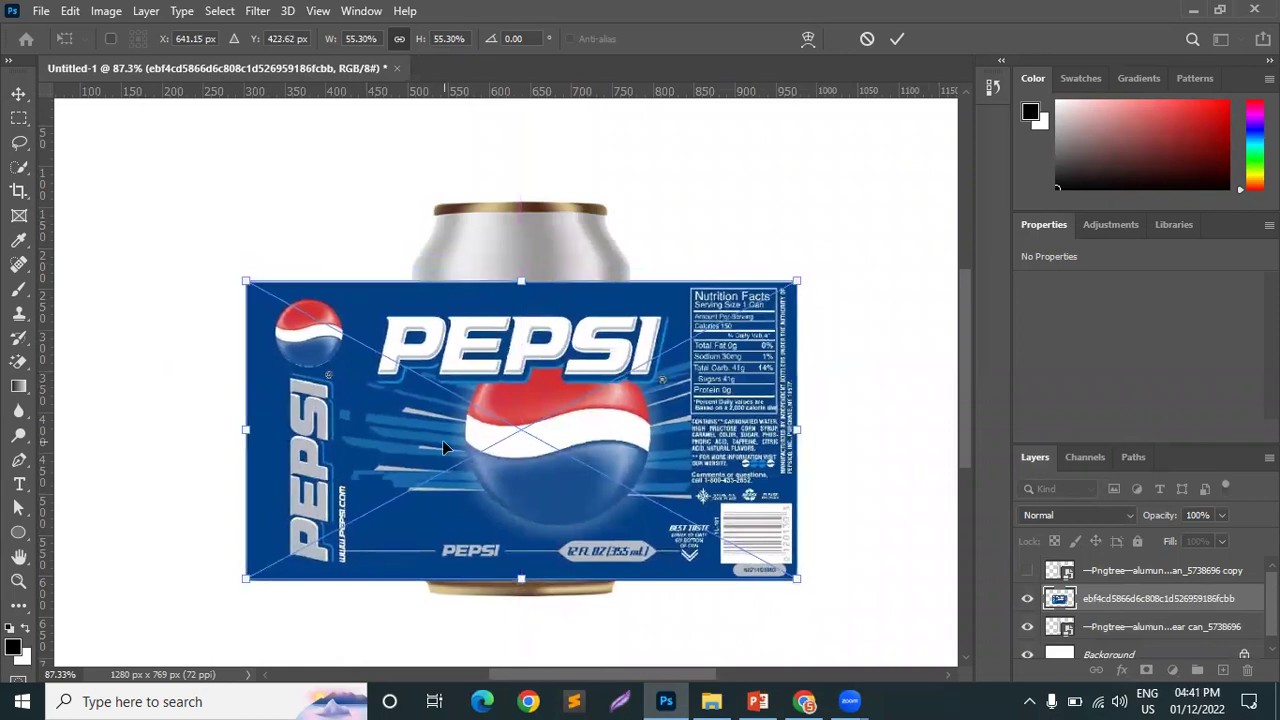
{"action": "left_click_drag", "start_coordinate": [521, 280], "coordinate": [521, 277]}
- Align the label's lower edge with the top of the can's gold bottom rim, at X 640 px and Y 420.31 px
{"action": "scroll", "coordinate": [531, 628], "scroll_direction": "up", "scroll_amount": 4}
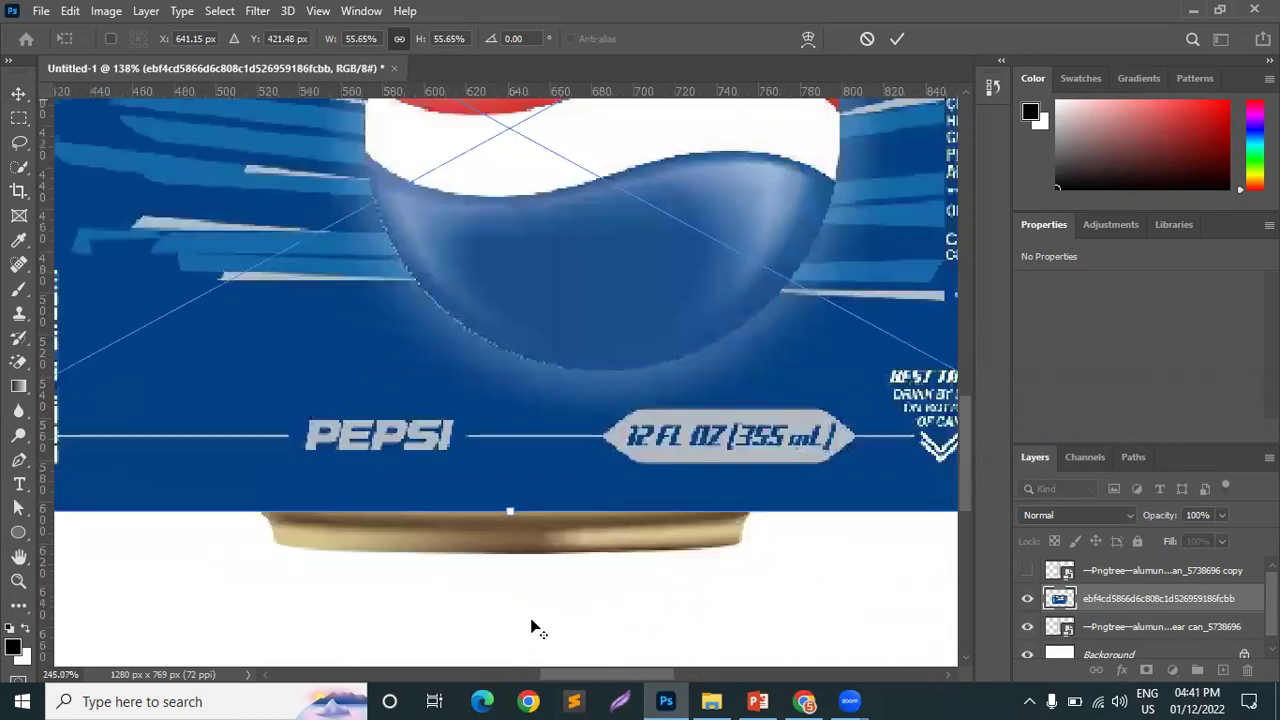
{"action": "scroll", "coordinate": [531, 628], "scroll_direction": "up", "scroll_amount": 3}
{"action": "left_click_drag", "start_coordinate": [505, 270], "coordinate": [497, 302]}
{"action": "key", "text": "Down"}
{"action": "key", "text": "Up"}
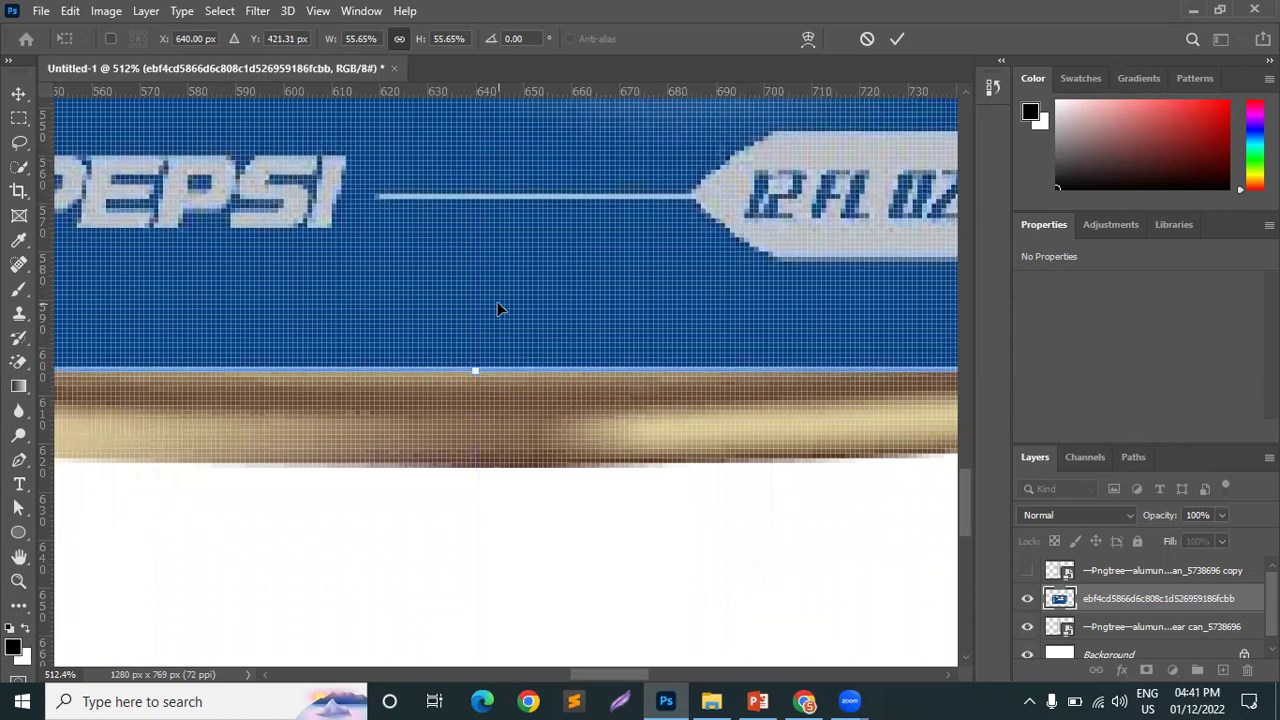
{"action": "scroll", "coordinate": [491, 314], "scroll_direction": "down", "scroll_amount": 4}
{"action": "scroll", "coordinate": [491, 318], "scroll_direction": "down", "scroll_amount": 5}
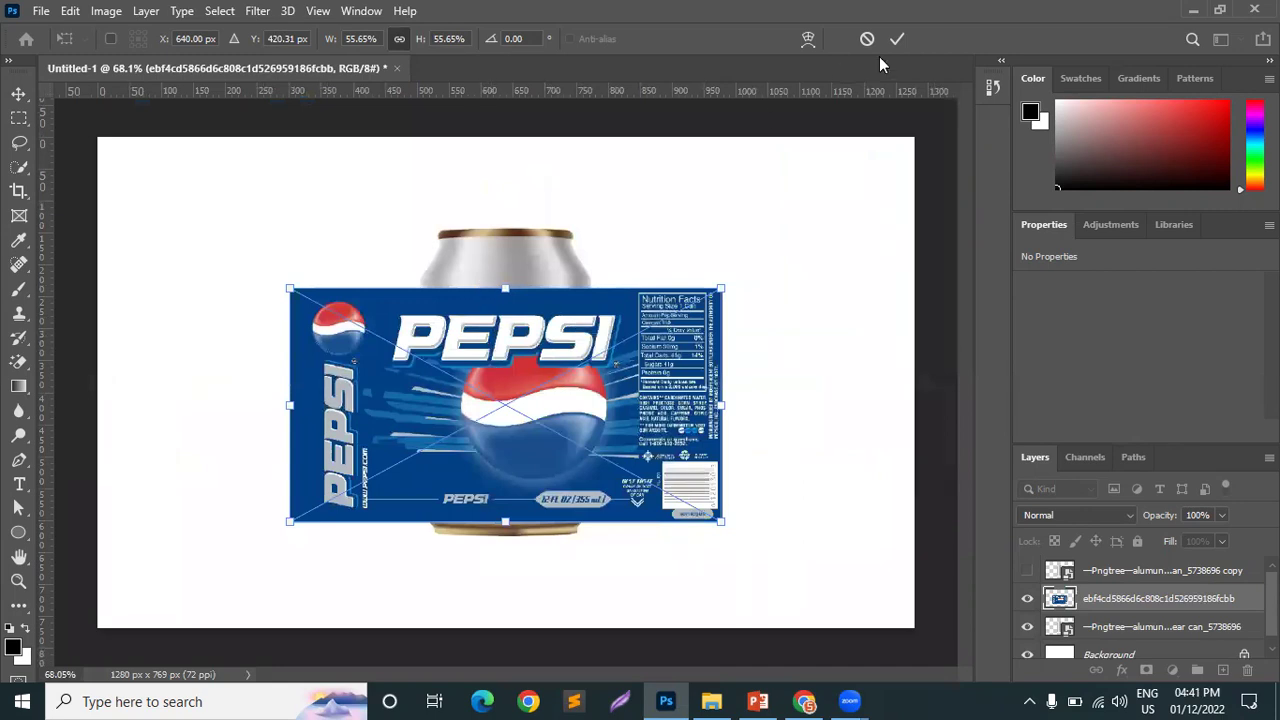
- Start a Warp on the Pepsi label and pull its two upper corners upward and inward to curve the upper edge
{"action": "right_click", "coordinate": [550, 327]}
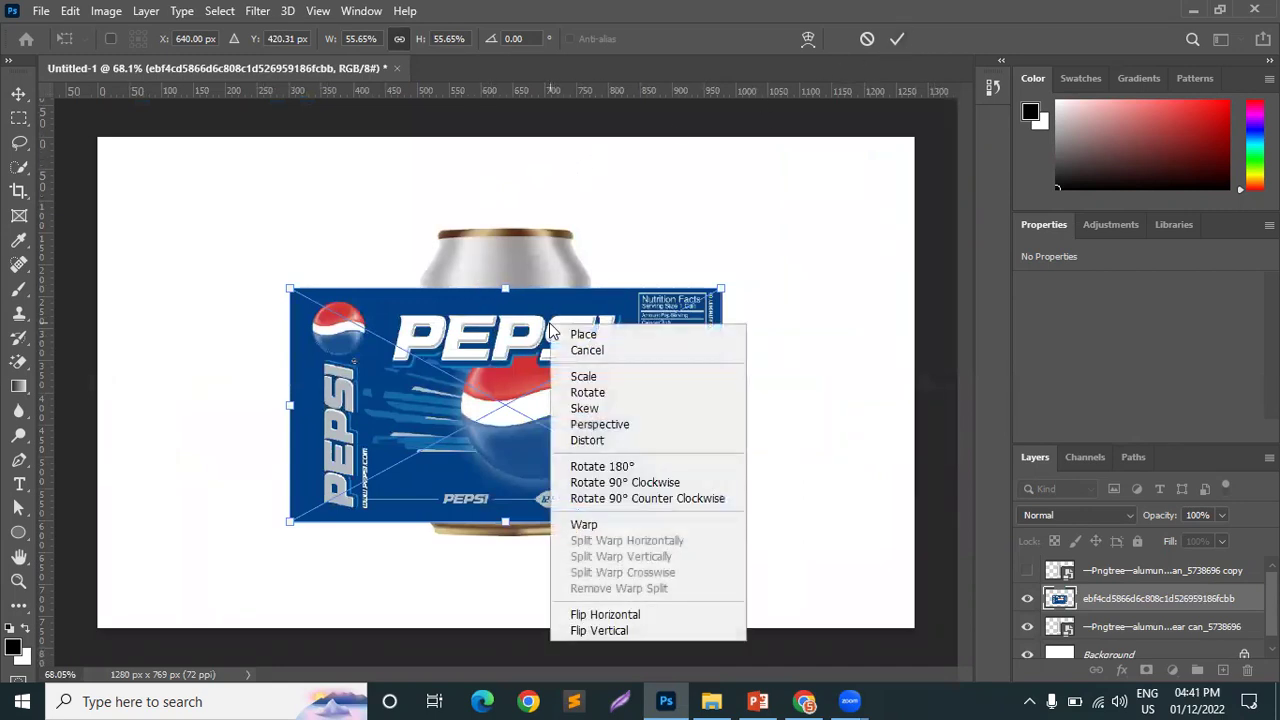
{"action": "left_click", "coordinate": [590, 524]}
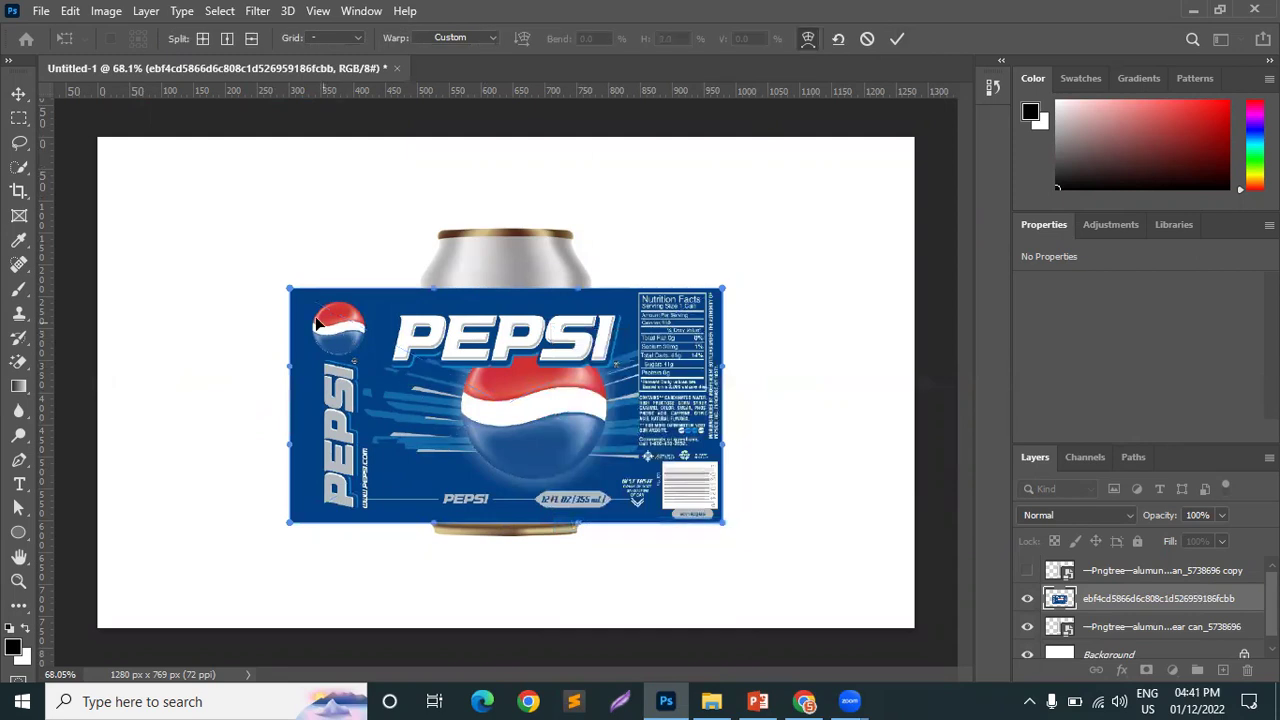
{"action": "left_click_drag", "start_coordinate": [289, 292], "coordinate": [343, 268]}
{"action": "left_click_drag", "start_coordinate": [714, 283], "coordinate": [647, 265]}
{"action": "mouse_move", "coordinate": [510, 284]}
{"action": "left_mouse_down"}
{"action": "mouse_move", "coordinate": [506, 297]}
{"action": "mouse_move", "coordinate": [506, 281]}
{"action": "left_mouse_up"}
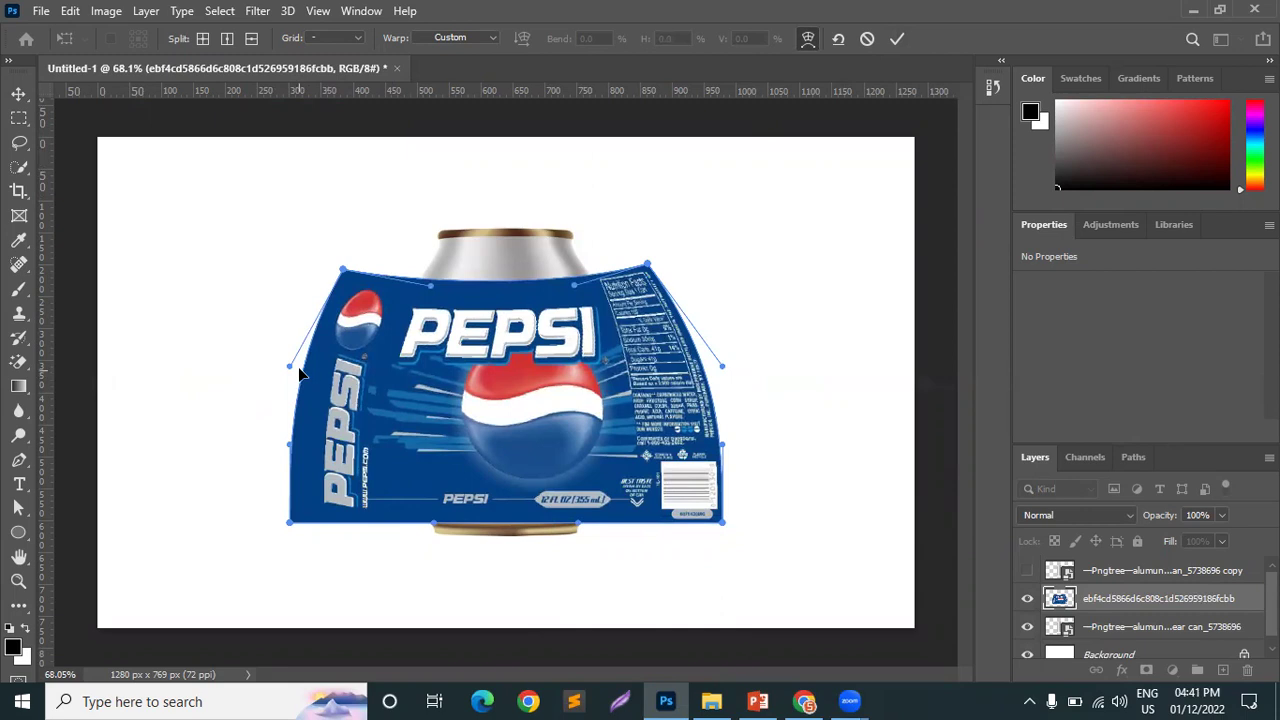
- Pull the warp's four side handles inward to narrow the label toward the can, and apply the warp
{"action": "left_click_drag", "start_coordinate": [309, 371], "coordinate": [394, 384]}
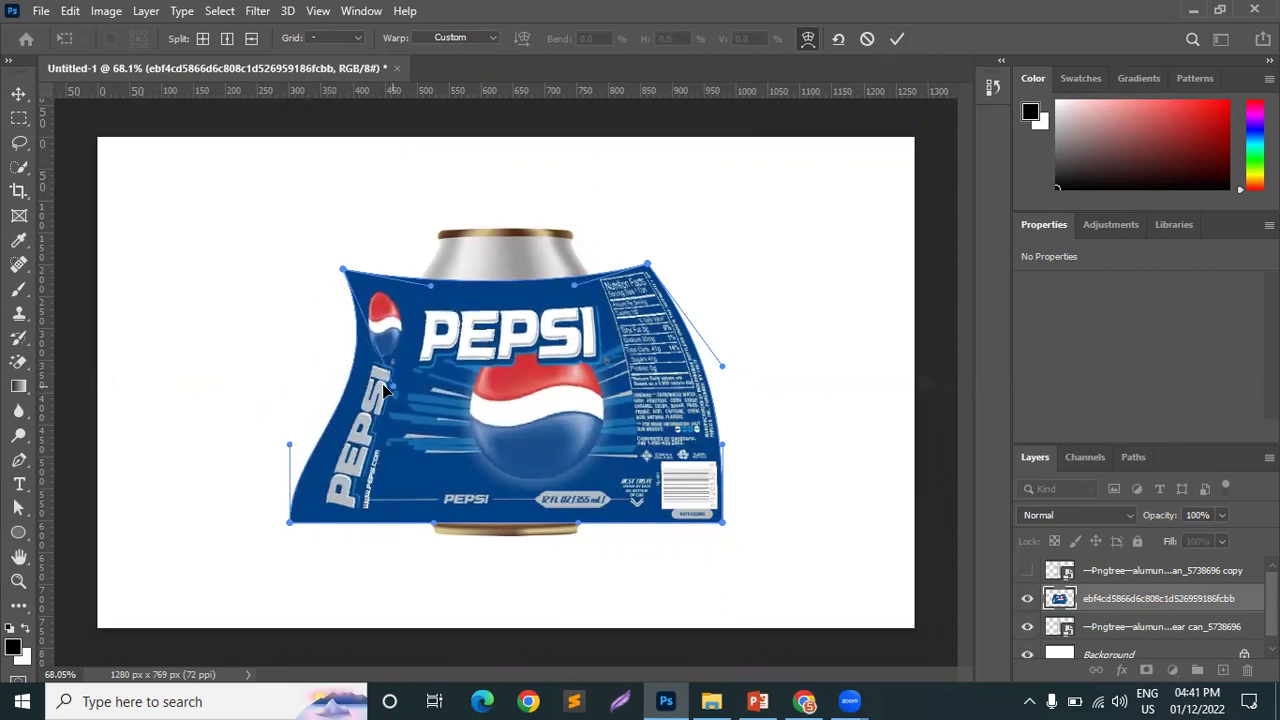
{"action": "left_click_drag", "start_coordinate": [724, 372], "coordinate": [649, 376]}
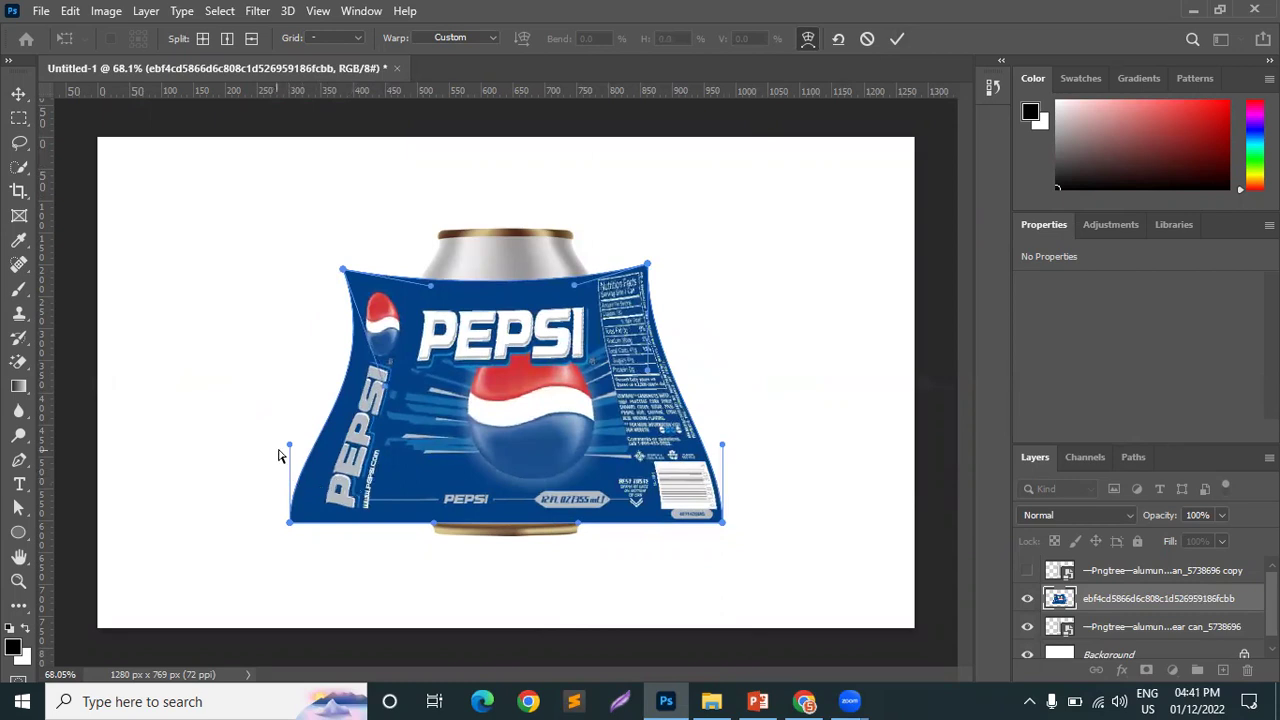
{"action": "left_click_drag", "start_coordinate": [333, 460], "coordinate": [350, 460]}
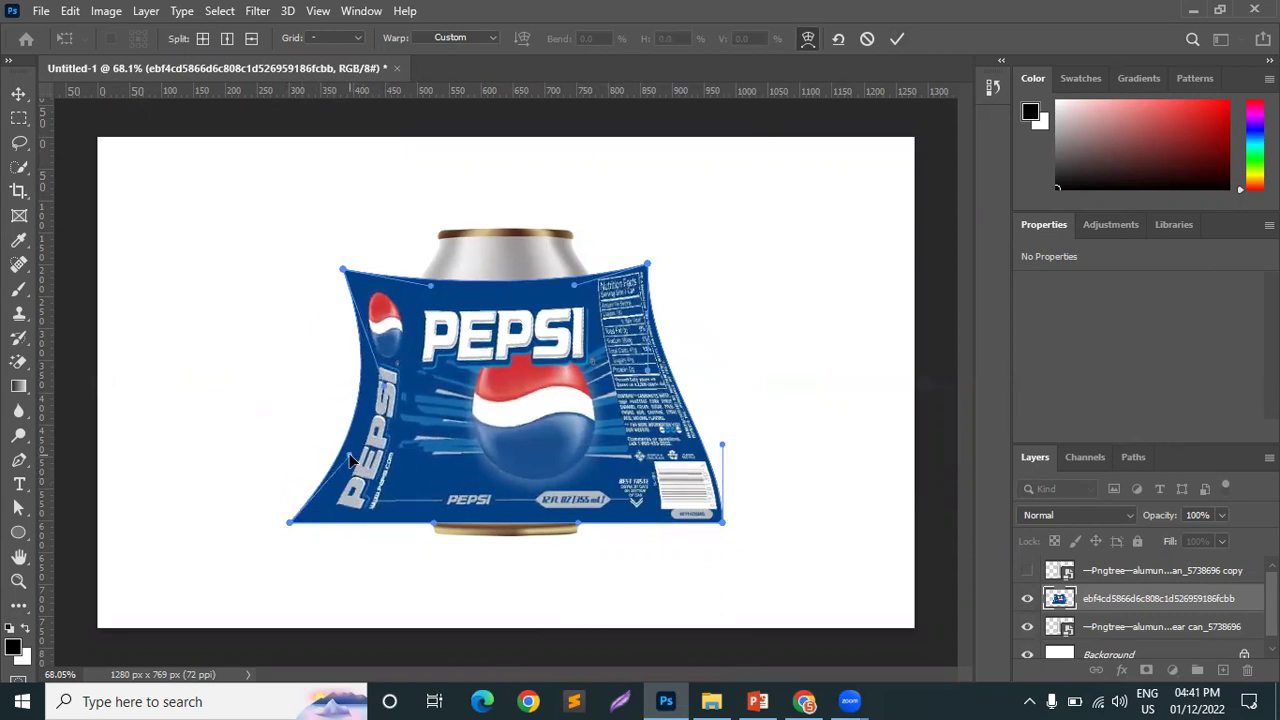
{"action": "left_click_drag", "start_coordinate": [703, 450], "coordinate": [686, 452]}
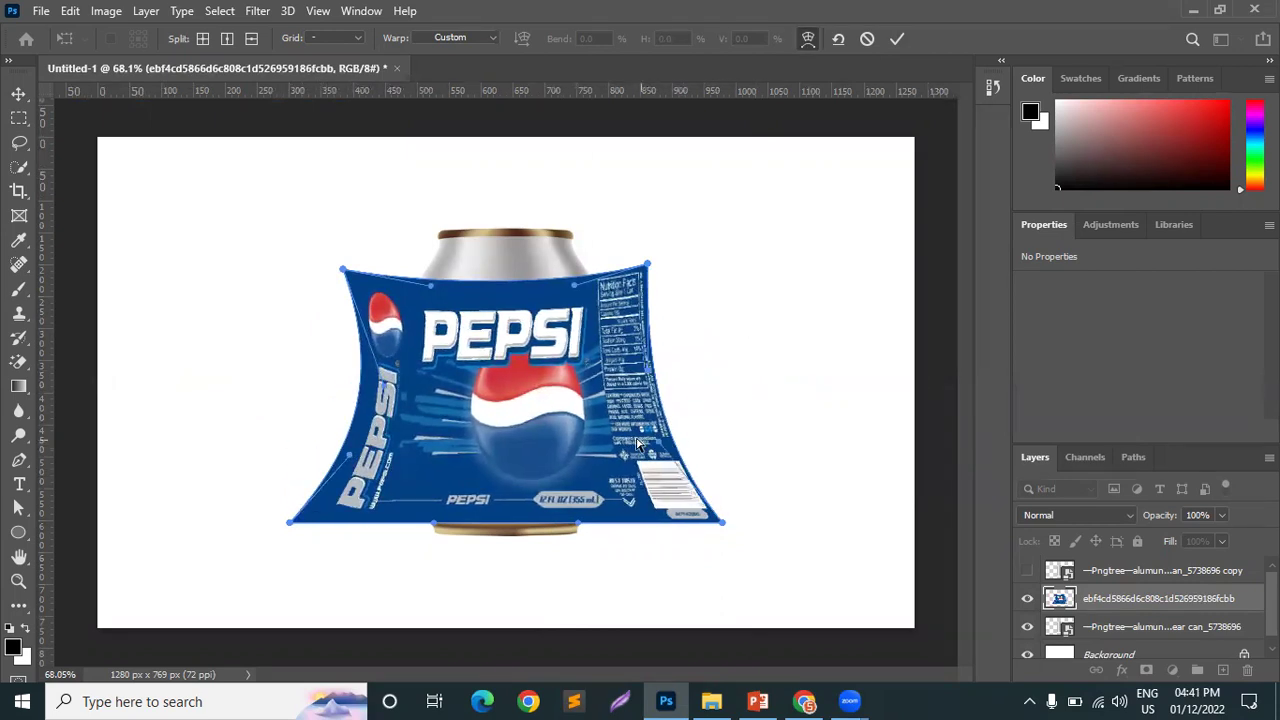
{"action": "left_click", "coordinate": [899, 39]}
- Clip the warped Pepsi label to the aluminium can layer below it with a clipping mask
{"action": "right_click", "coordinate": [1157, 609]}
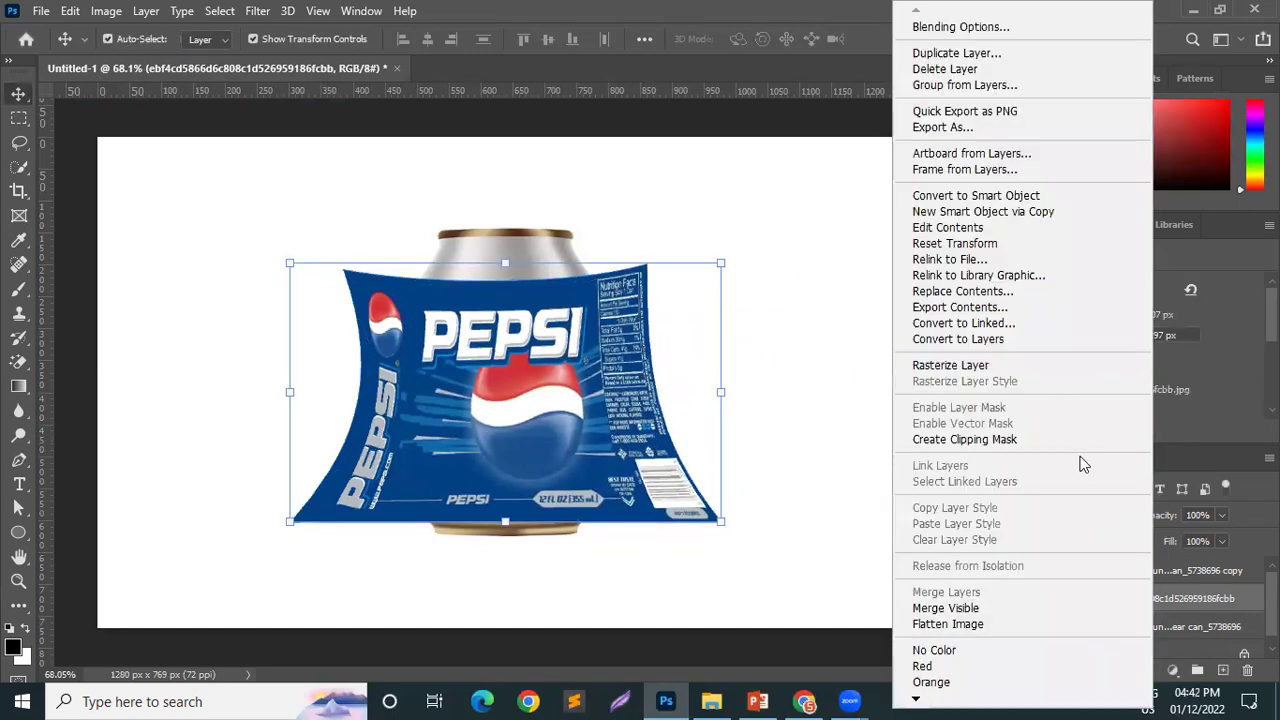
{"action": "left_click", "coordinate": [995, 440]}
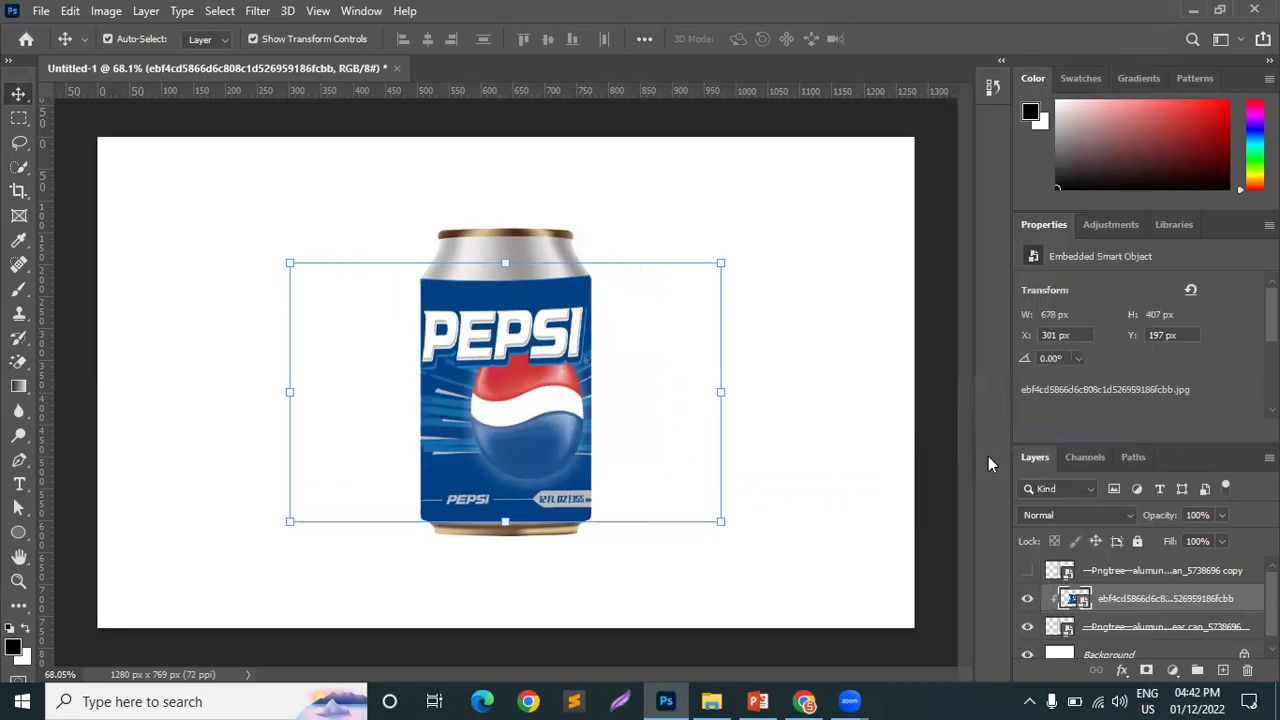
- Show the hidden copy of the can above the label and set its blend mode to Linear Burn
{"action": "left_click", "coordinate": [1141, 580]}
{"action": "left_click", "coordinate": [1027, 570]}
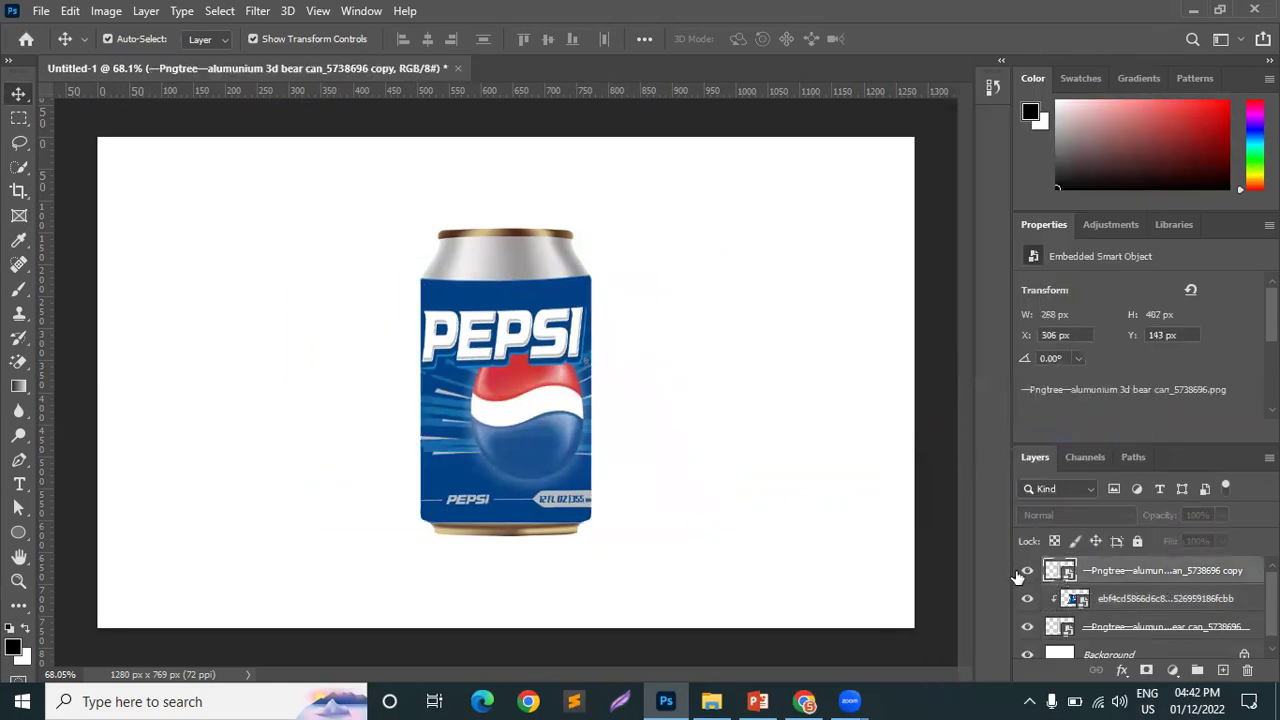
{"action": "left_click", "coordinate": [1075, 515]}
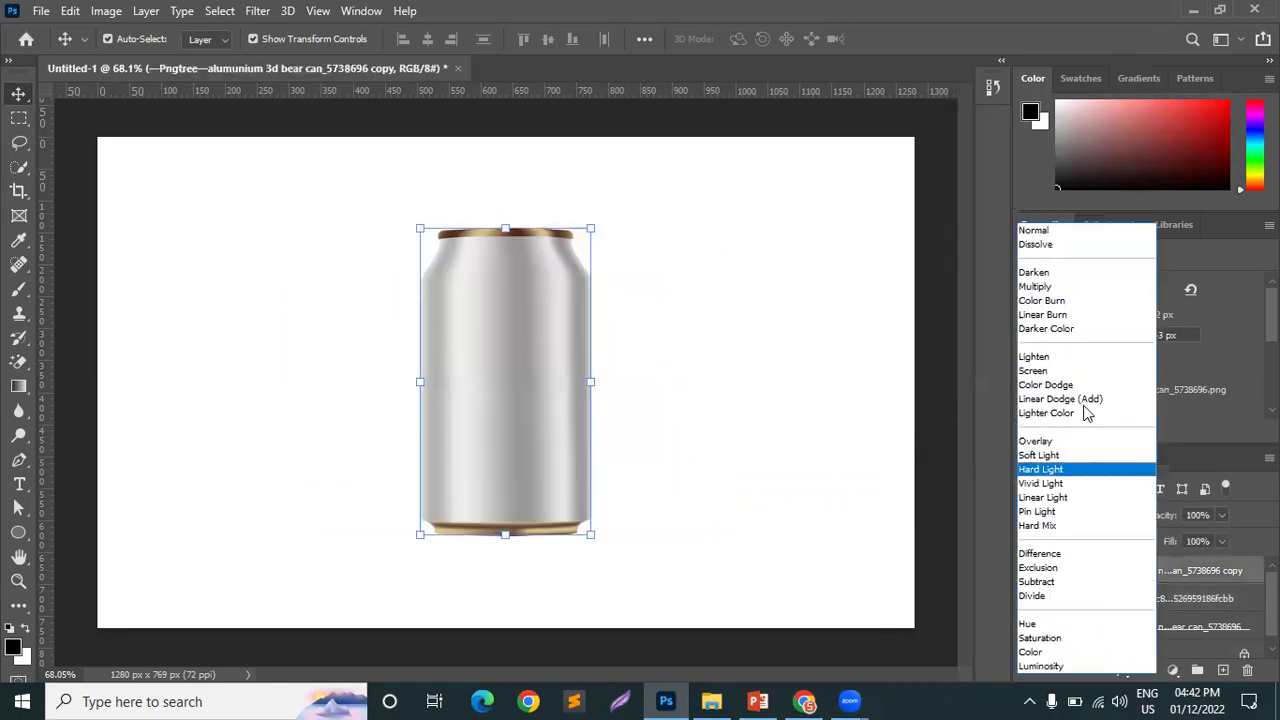
{"action": "left_click", "coordinate": [1042, 314]}
{"action": "left_click", "coordinate": [810, 358]}
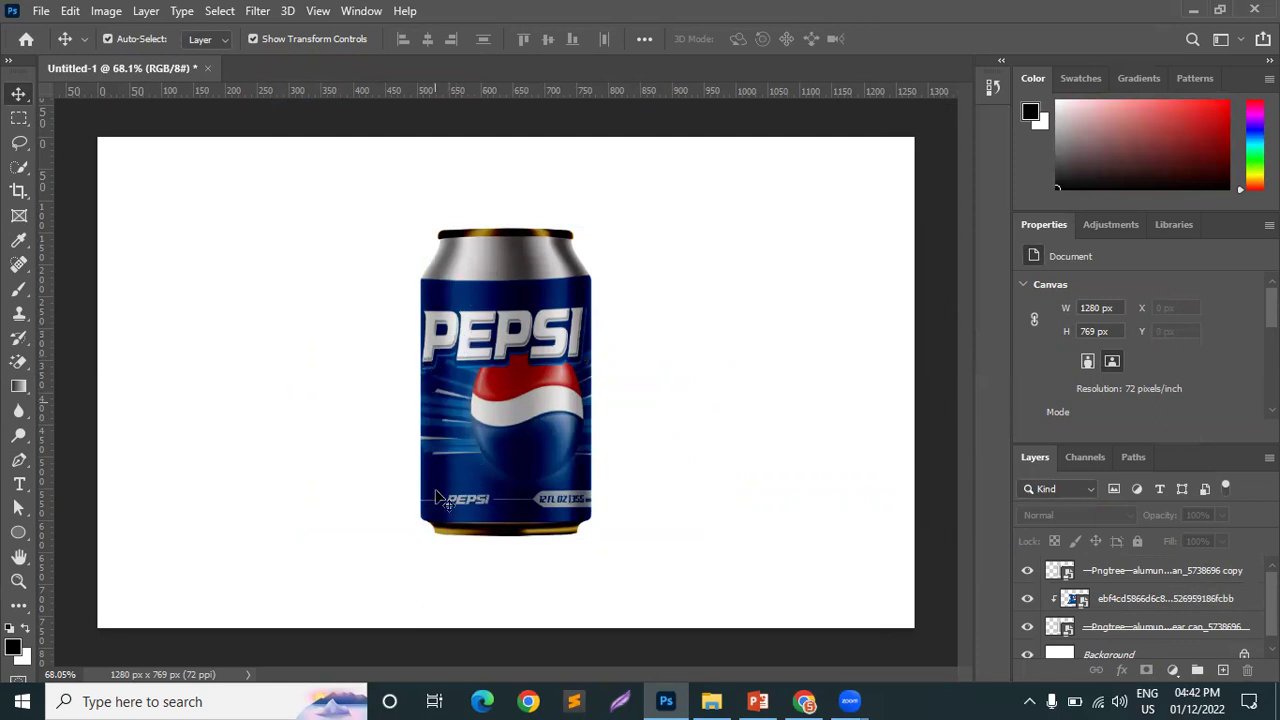
- Compare the mockup with and without the Linear Burn can copy by toggling that layer's visibility
{"action": "left_click", "coordinate": [1026, 572]}
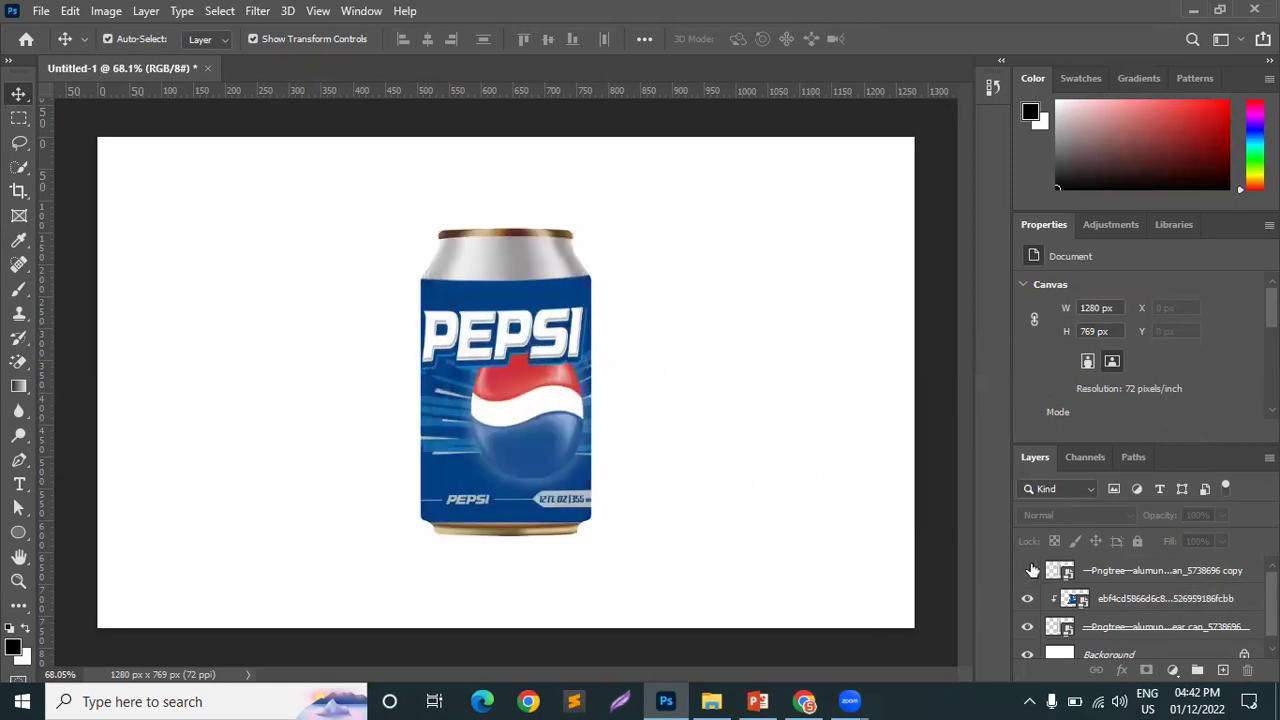
{"action": "left_click", "coordinate": [1030, 570]}
{"action": "left_click", "coordinate": [1030, 570]}
{"action": "left_click", "coordinate": [1030, 570]}
{"action": "left_click", "coordinate": [1031, 570]}
{"action": "left_click", "coordinate": [1030, 570]}
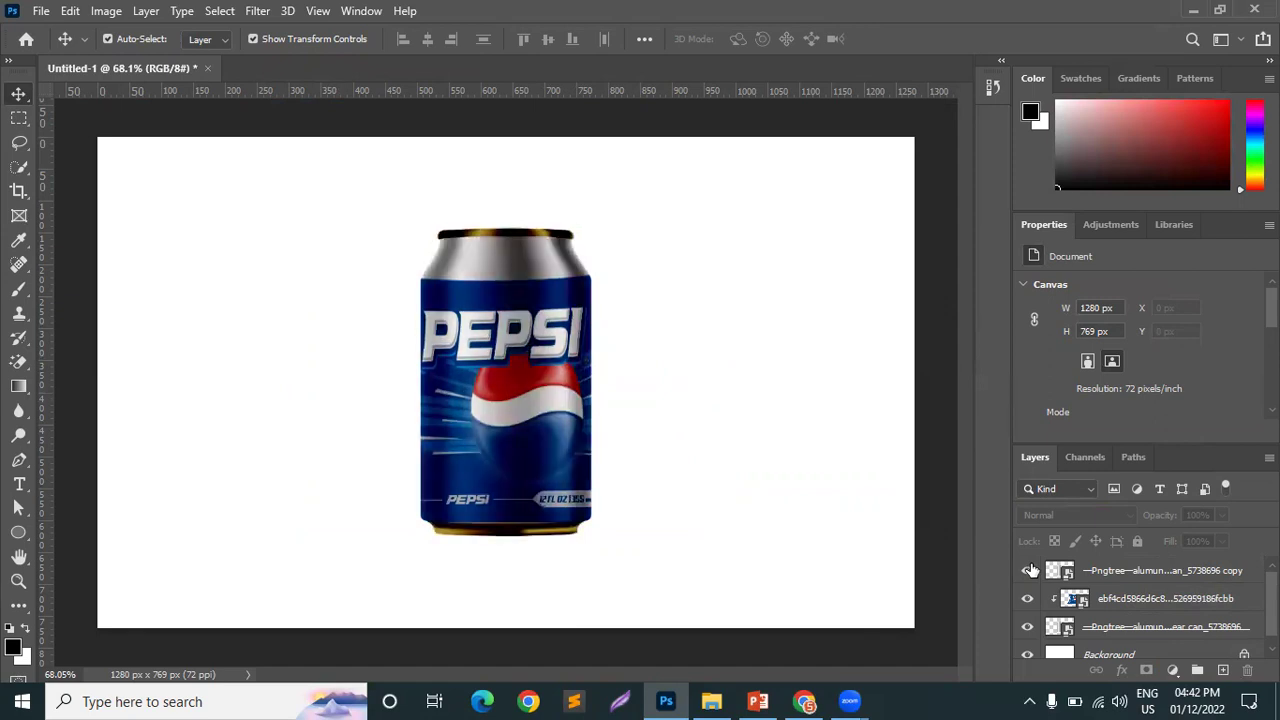
{"action": "left_click", "coordinate": [1150, 570]}
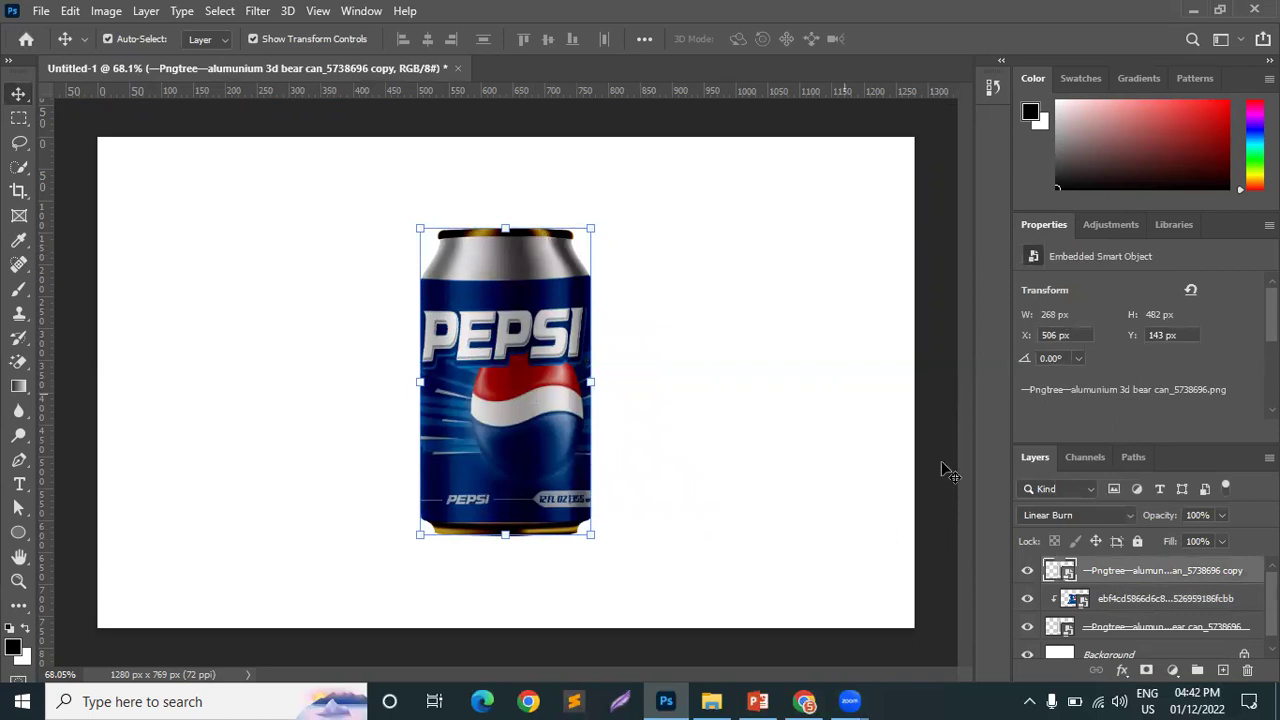
{"action": "left_click", "coordinate": [1030, 570]}
{"action": "left_click", "coordinate": [1030, 570]}
{"action": "left_click", "coordinate": [1030, 570]}
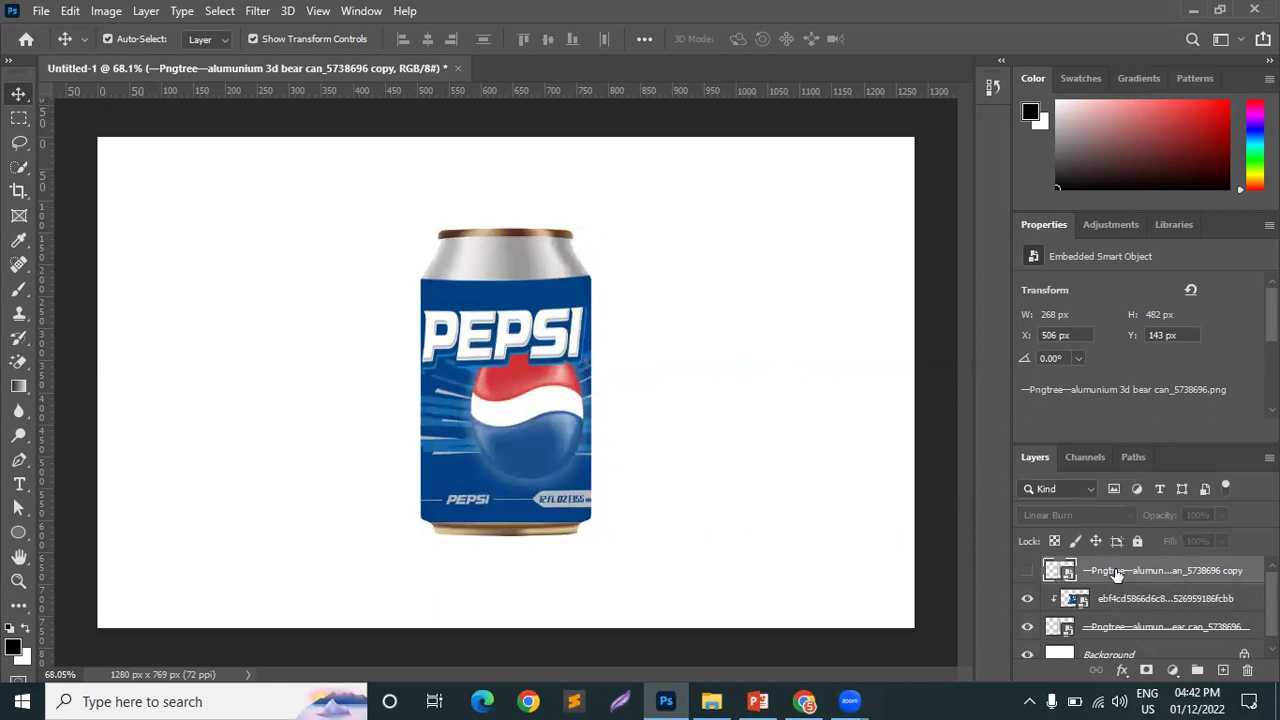
{"action": "left_click", "coordinate": [1029, 571]}
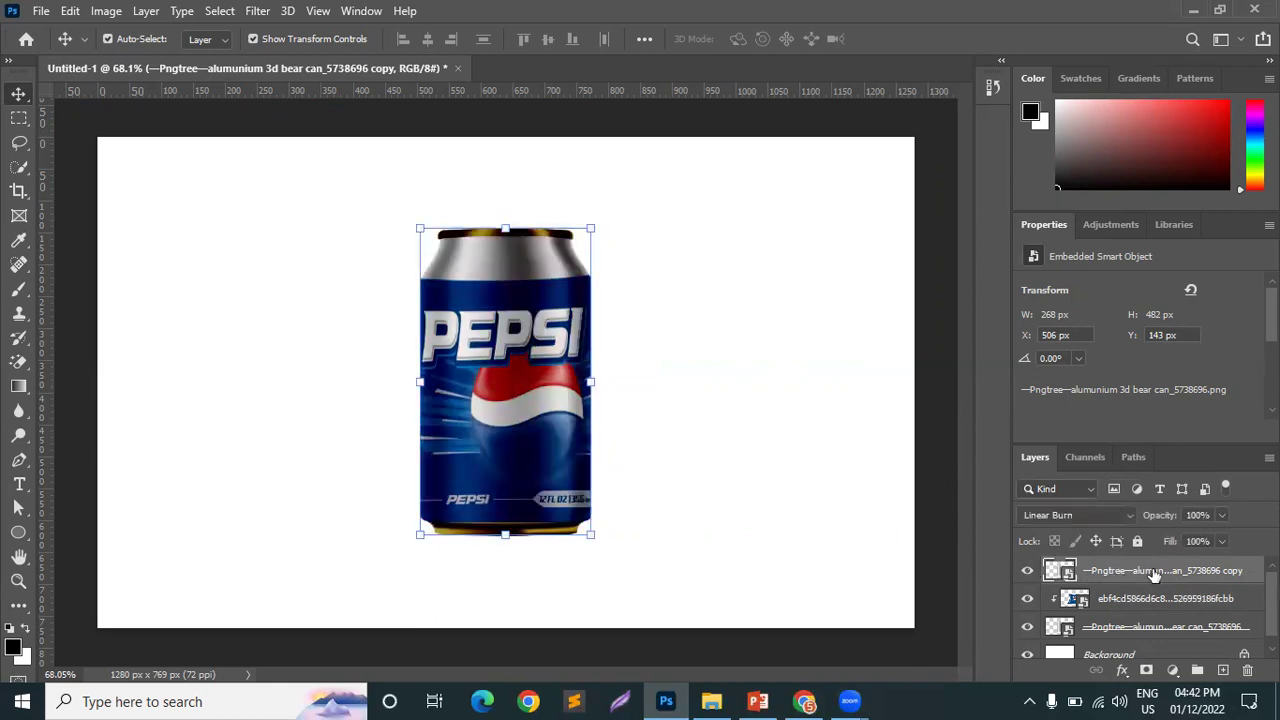
- Clip the Linear Burn can copy to the base can with a clipping mask and check its effect
{"action": "right_click", "coordinate": [1150, 573]}
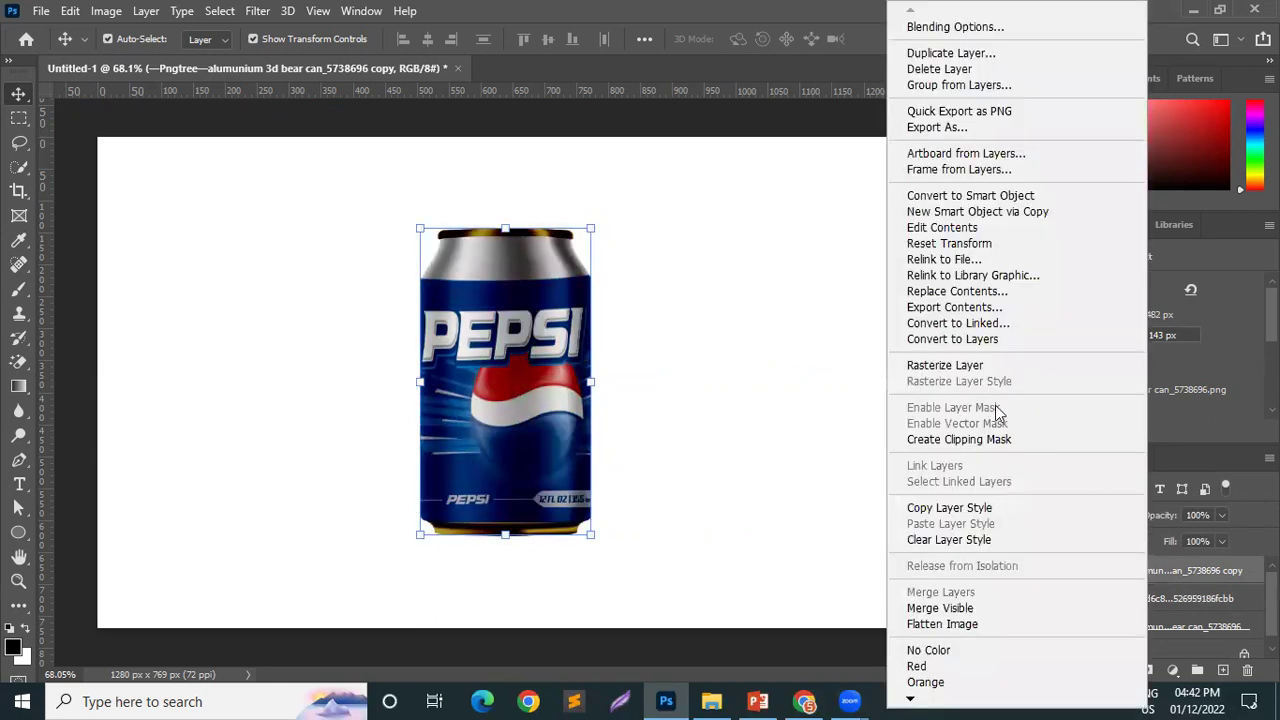
{"action": "left_click", "coordinate": [979, 441]}
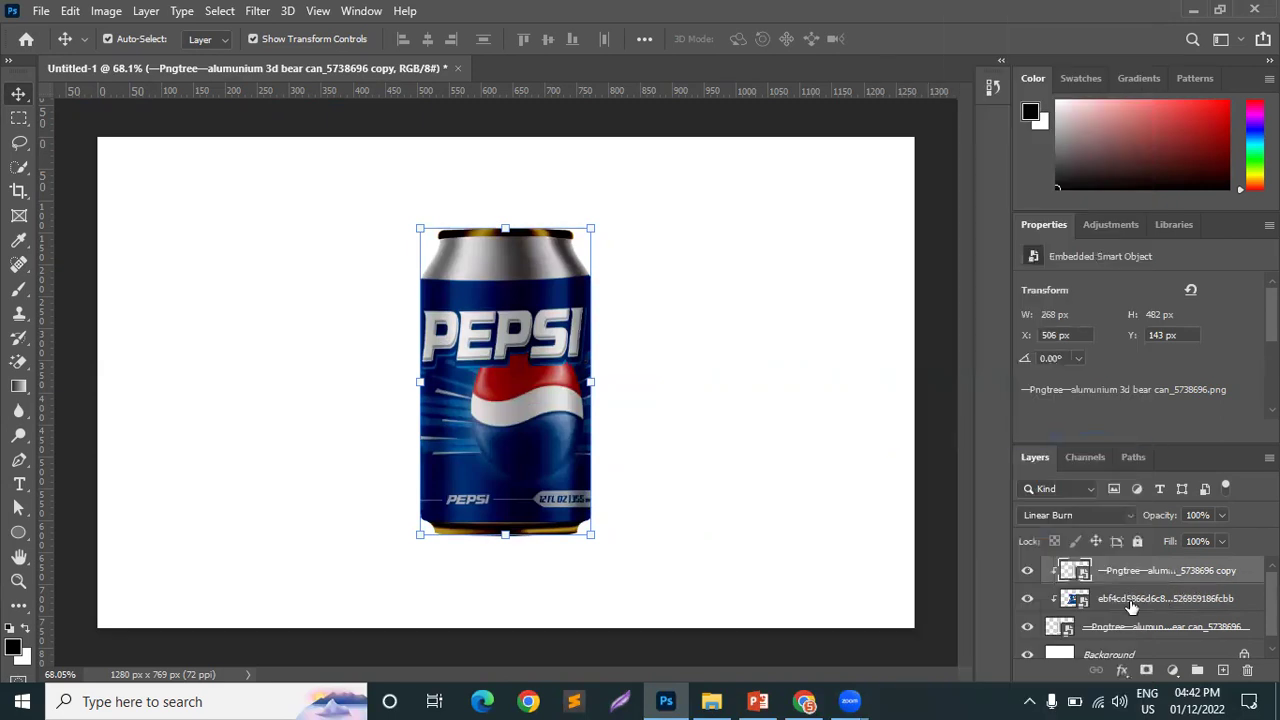
{"action": "left_click", "coordinate": [1029, 573]}
{"action": "left_click", "coordinate": [1029, 573]}
{"action": "left_click", "coordinate": [1073, 600]}
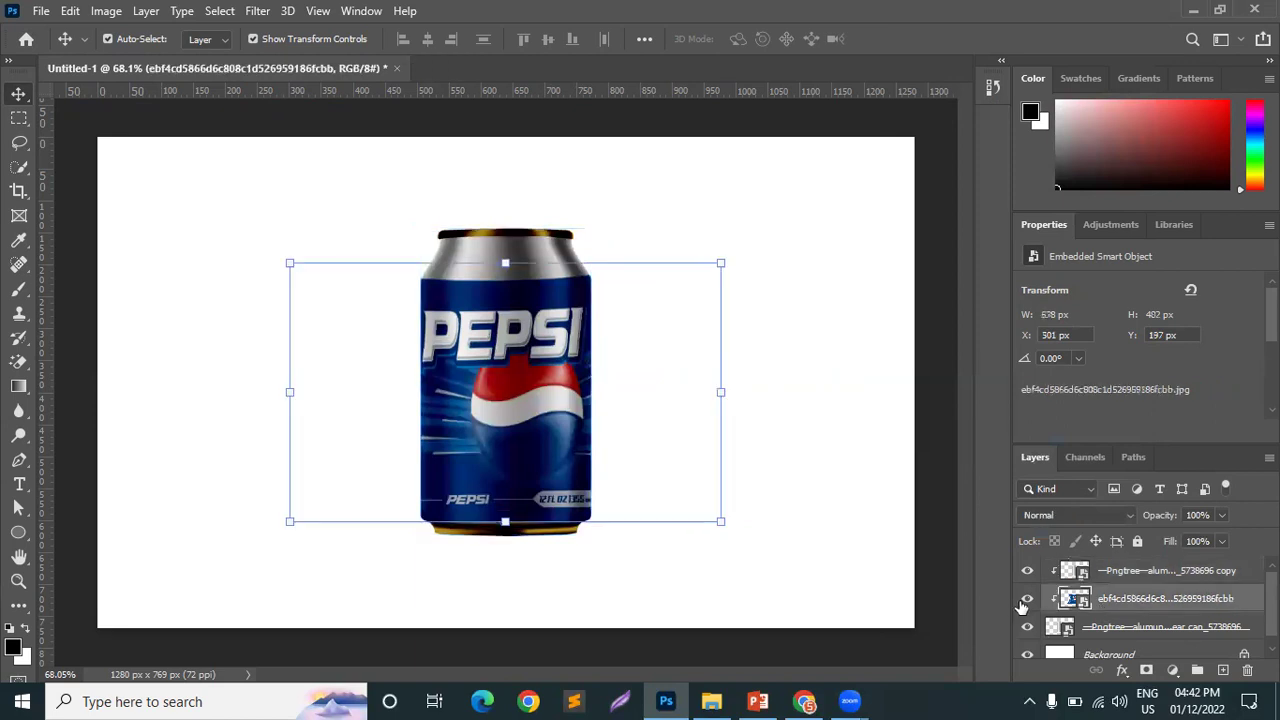
- Add a layer mask to the can copy and paint black over the can's shoulder and top rim with a 125 px brush
{"action": "left_click", "coordinate": [1127, 580]}
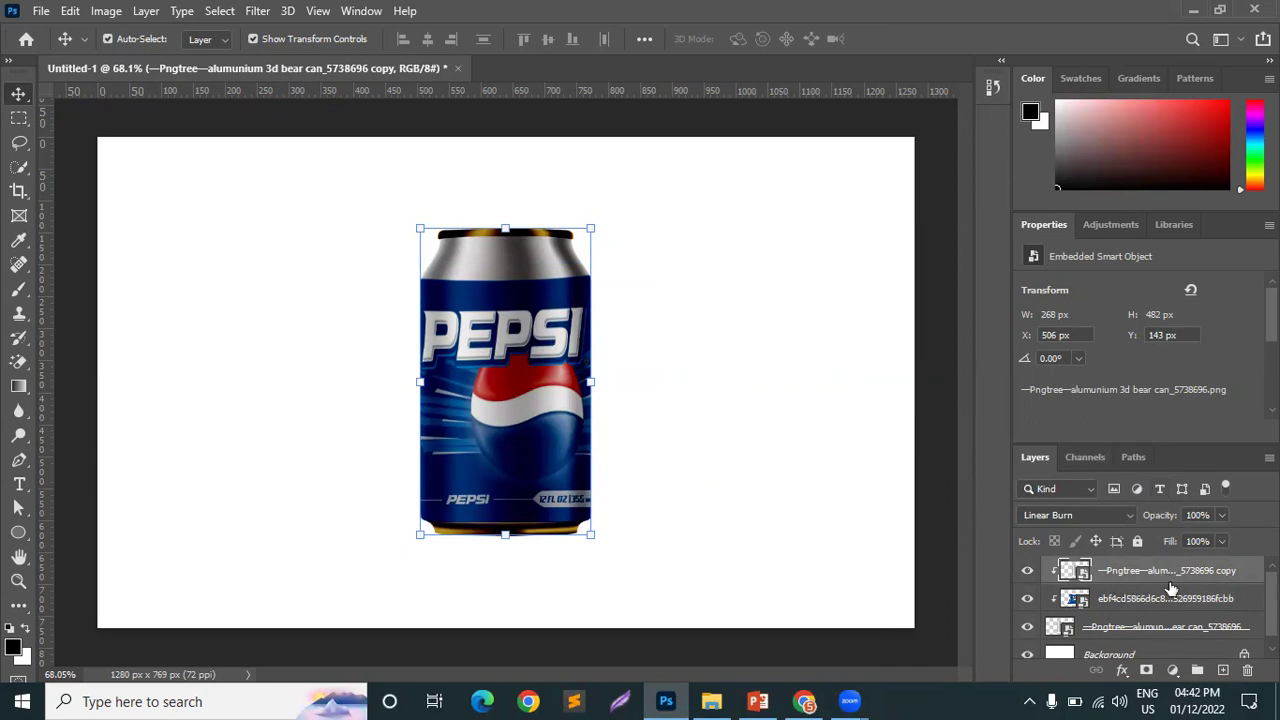
{"action": "left_click", "coordinate": [1147, 671]}
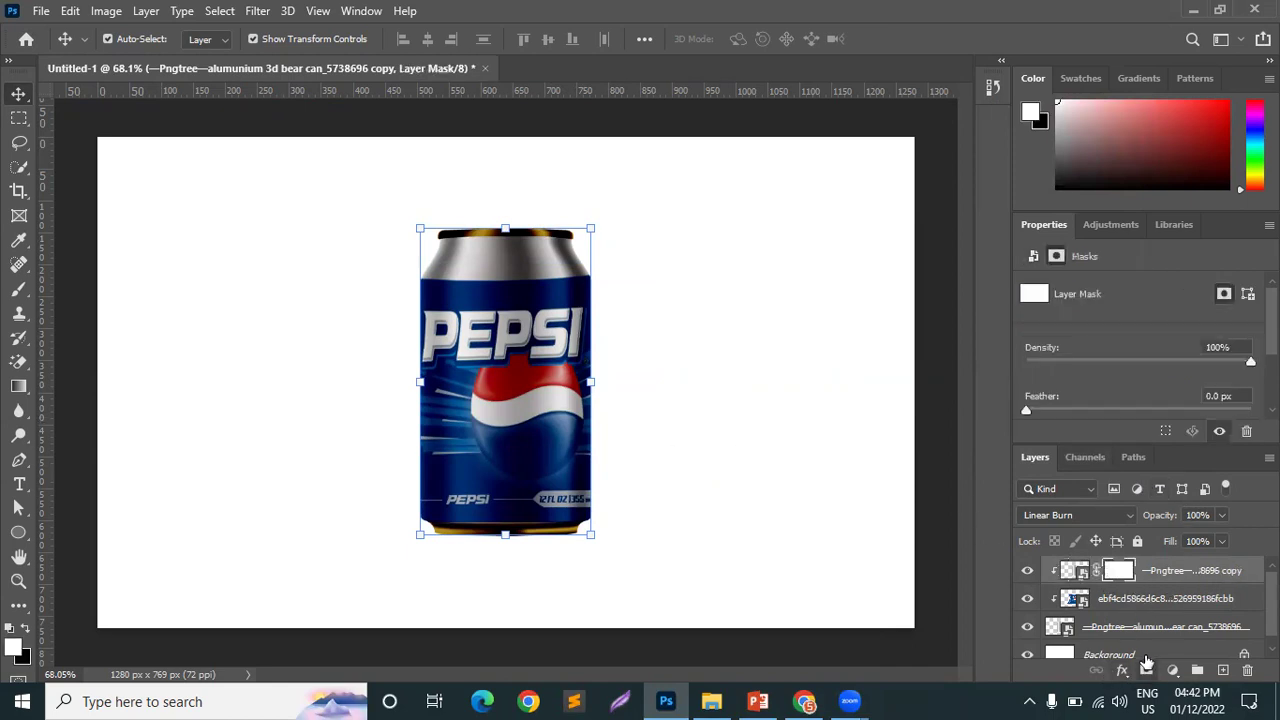
{"action": "left_click", "coordinate": [19, 289]}
{"action": "left_click", "coordinate": [28, 632]}
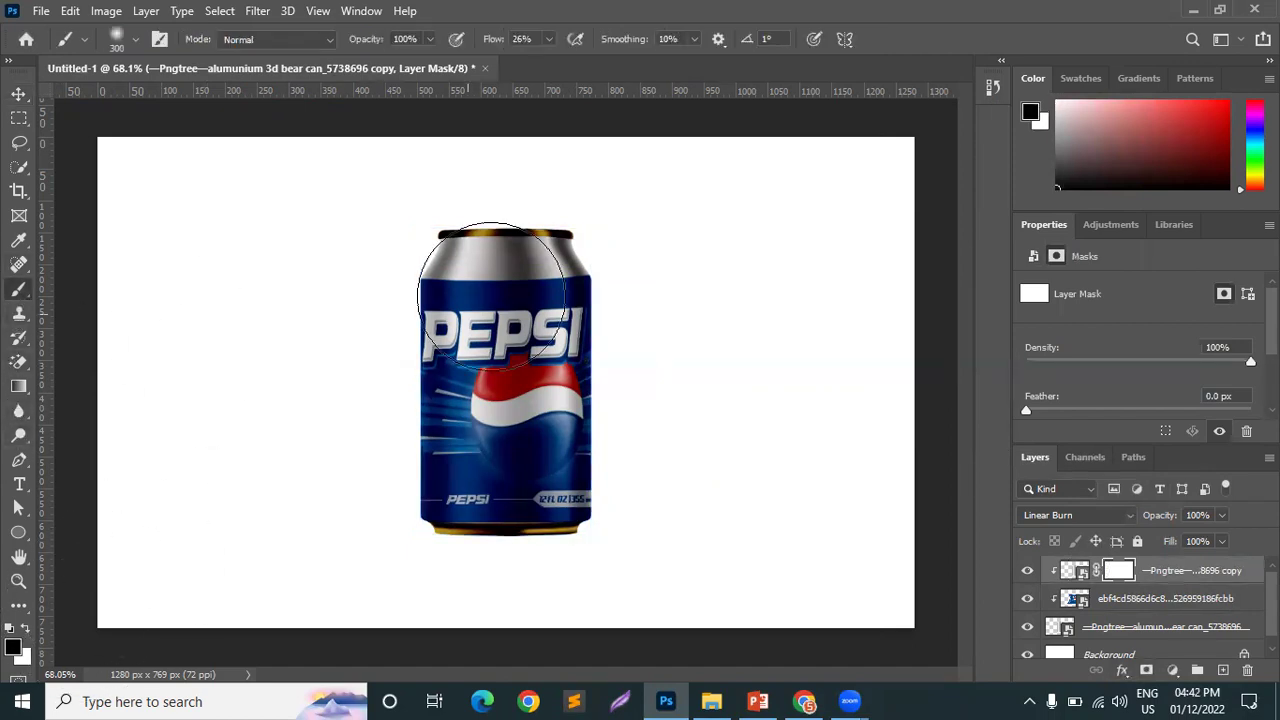
{"action": "key", "text": "bracketleft"}
{"action": "key", "text": "bracketleft"}
{"action": "key", "text": "bracketleft"}
{"action": "key", "text": "bracketleft"}
{"action": "key", "text": "bracketleft"}
{"action": "key", "text": "bracketleft"}
{"action": "key", "text": "bracketleft"}
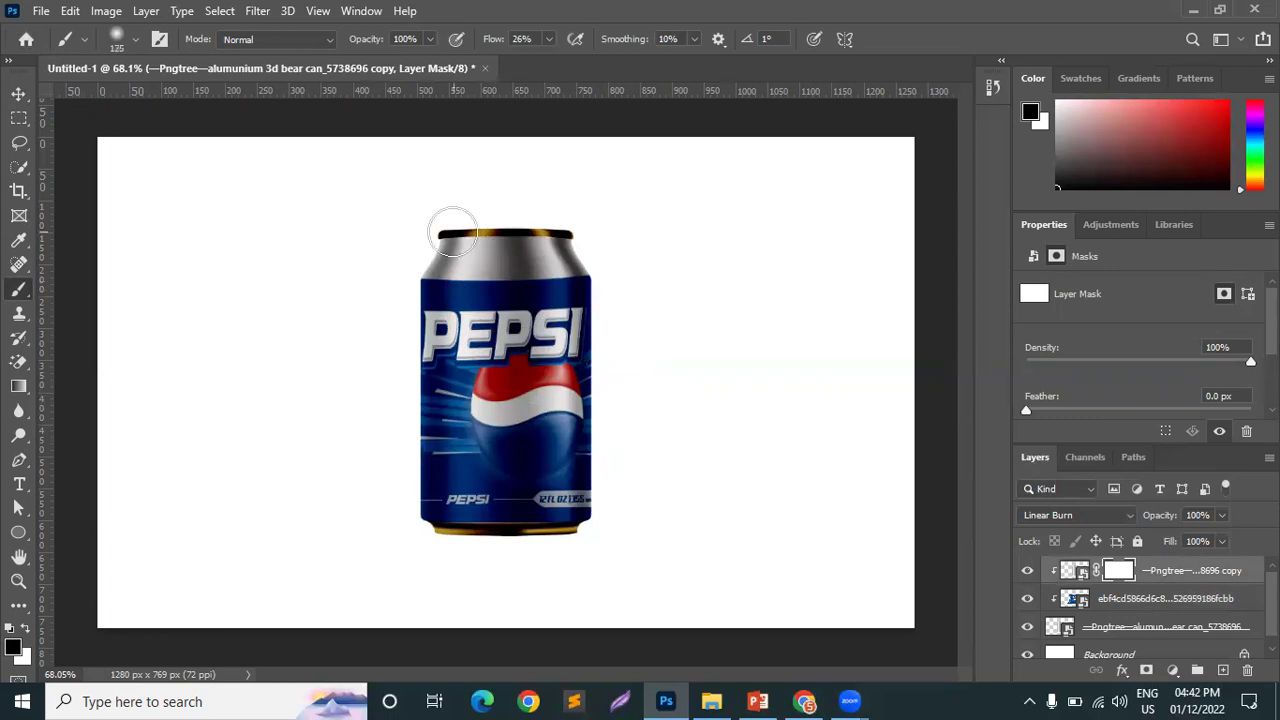
{"action": "mouse_move", "coordinate": [645, 237]}
{"action": "left_mouse_down"}
{"action": "mouse_move", "coordinate": [373, 231]}
{"action": "mouse_move", "coordinate": [596, 235]}
{"action": "mouse_move", "coordinate": [412, 238]}
{"action": "mouse_move", "coordinate": [587, 244]}
{"action": "mouse_move", "coordinate": [433, 244]}
{"action": "mouse_move", "coordinate": [545, 262]}
{"action": "mouse_move", "coordinate": [371, 260]}
{"action": "left_mouse_up"}
- Shrink the brush to 30 px and paint black on the can copy's mask over the can's bottom rim
{"action": "key", "text": "bracketleft"}
{"action": "key", "text": "bracketleft"}
{"action": "key", "text": "bracketleft"}
{"action": "key", "text": "bracketleft"}
{"action": "key", "text": "bracketleft"}
{"action": "key", "text": "bracketleft"}
{"action": "key", "text": "bracketleft"}
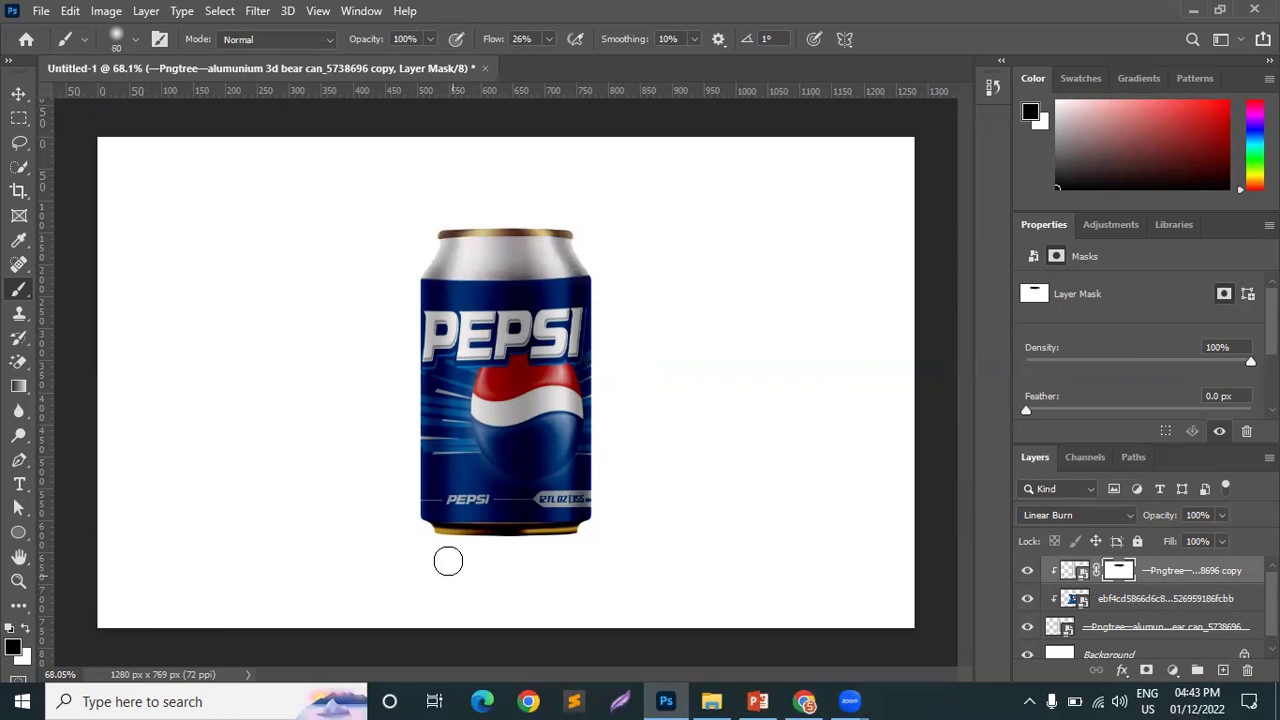
{"action": "mouse_move", "coordinate": [438, 532]}
{"action": "left_mouse_down"}
{"action": "mouse_move", "coordinate": [586, 534]}
{"action": "mouse_move", "coordinate": [483, 535]}
{"action": "left_mouse_up"}
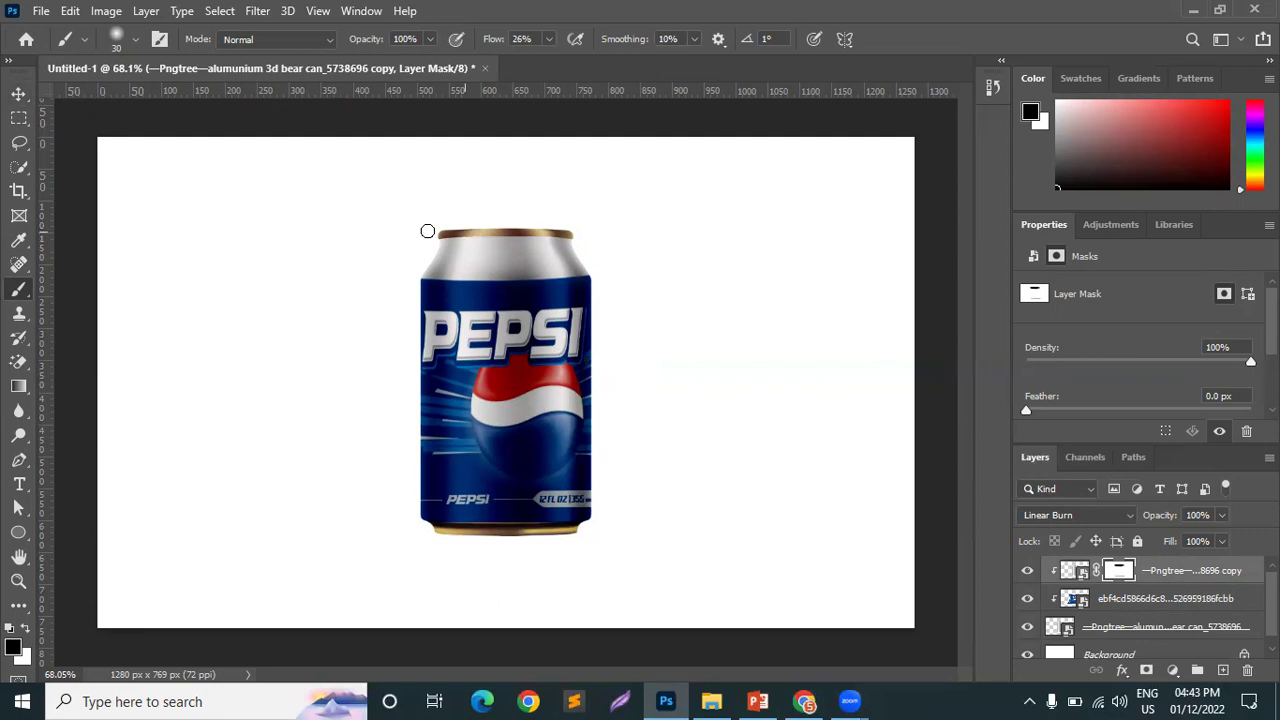
- Try to select the can's gold top rim on the base can layer with the Quick Selection tool
{"action": "left_click", "coordinate": [18, 94]}
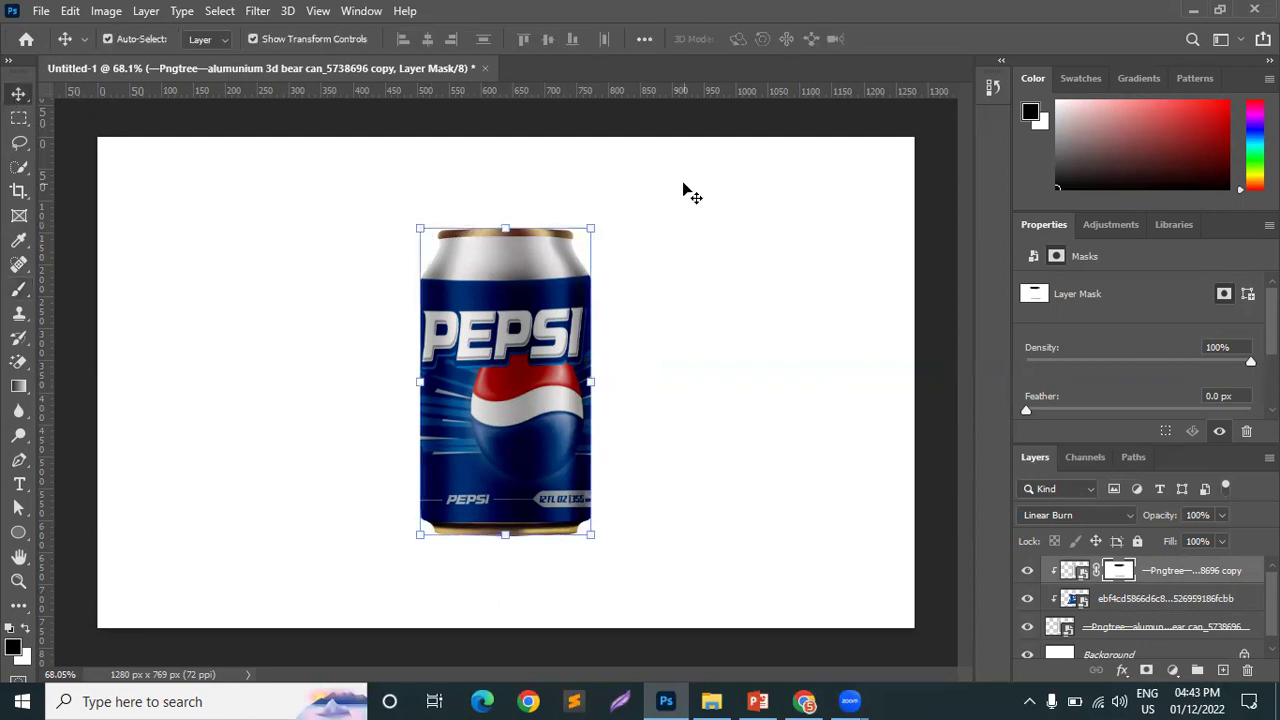
{"action": "left_click", "coordinate": [534, 230]}
{"action": "scroll", "coordinate": [519, 224], "scroll_direction": "up", "scroll_amount": 3}
{"action": "scroll", "coordinate": [519, 224], "scroll_direction": "up", "scroll_amount": 3}
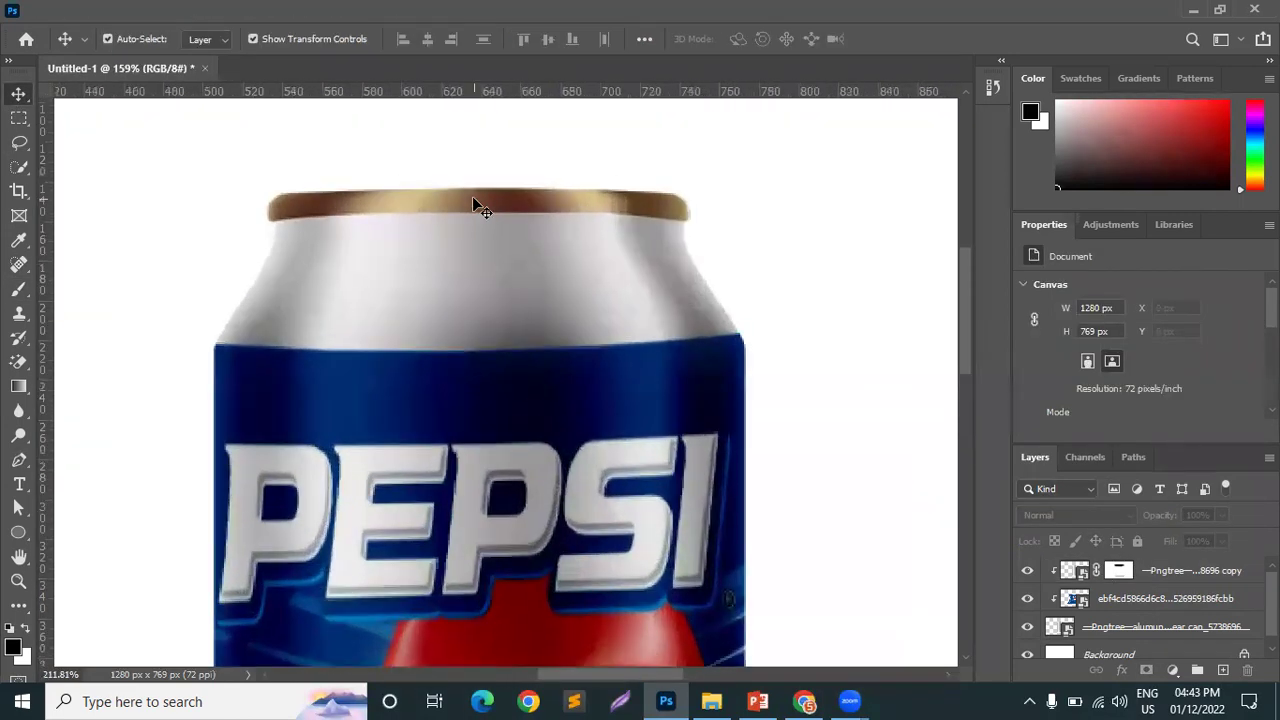
{"action": "left_click", "coordinate": [19, 167]}
{"action": "left_click", "coordinate": [286, 202]}
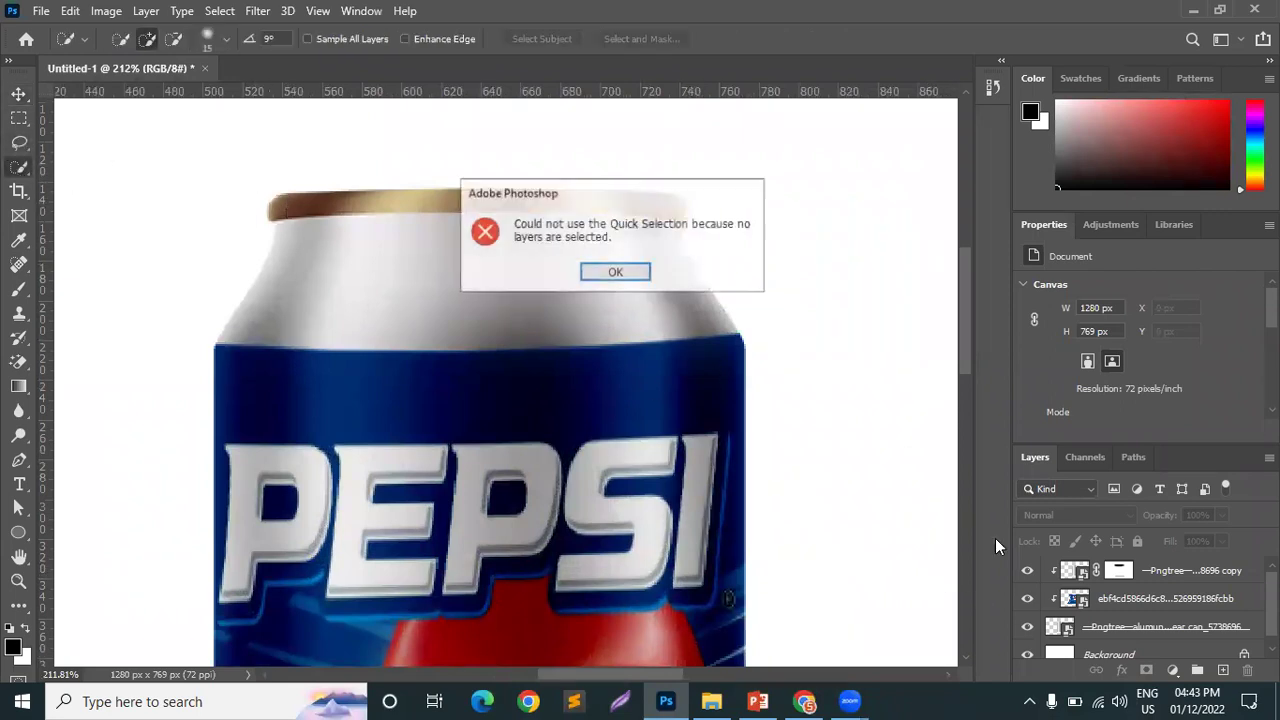
{"action": "left_click", "coordinate": [630, 273]}
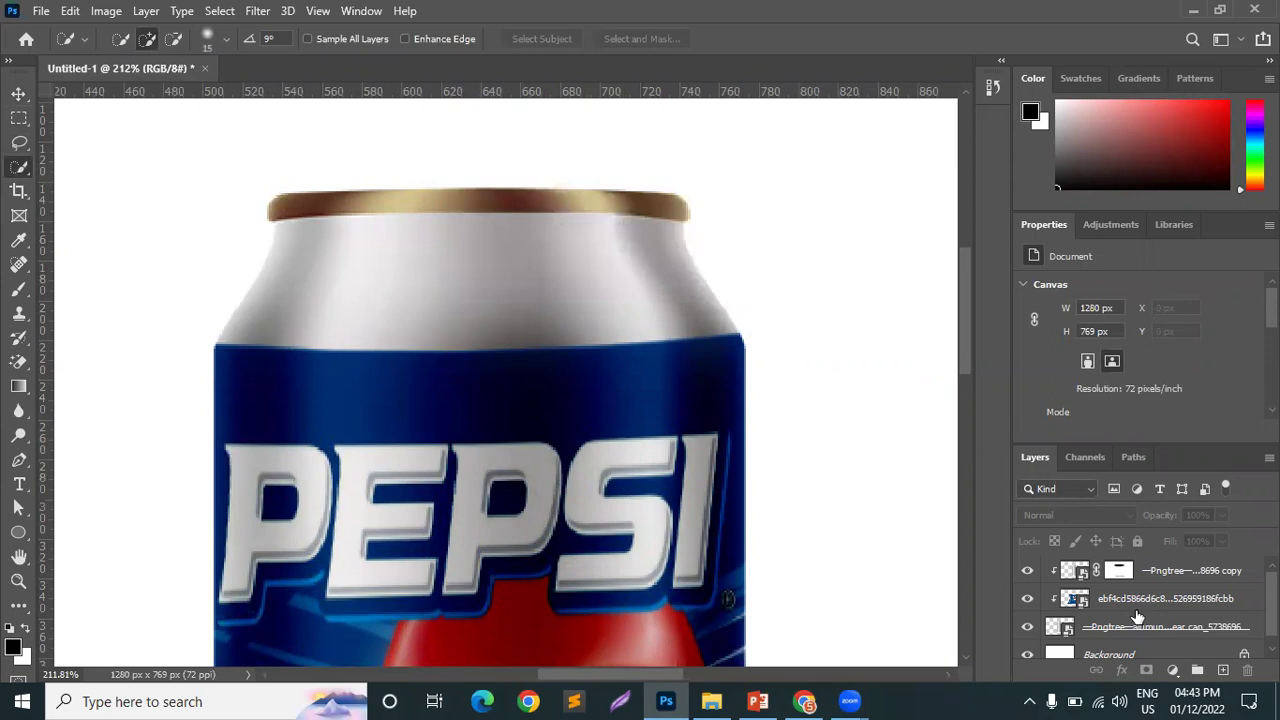
{"action": "left_click", "coordinate": [1130, 626]}
{"action": "left_click_drag", "start_coordinate": [342, 202], "coordinate": [651, 207]}
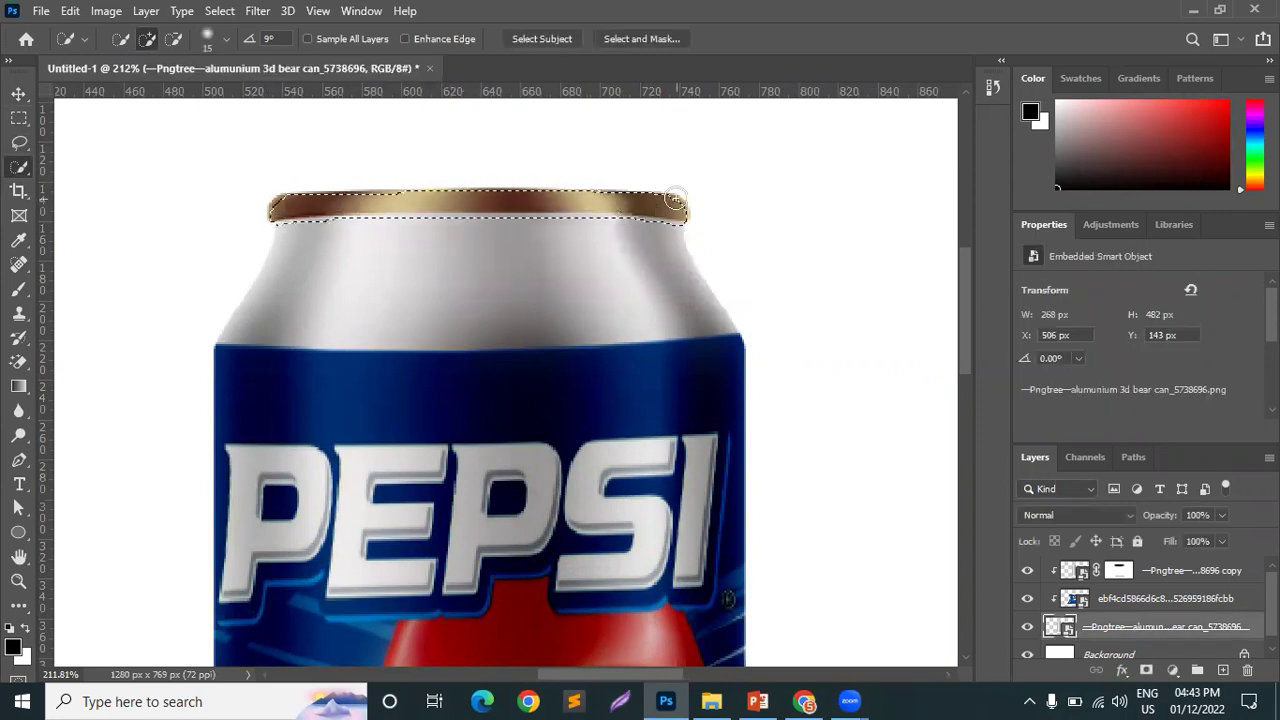
{"action": "mouse_move", "coordinate": [424, 190]}
{"action": "left_mouse_down"}
{"action": "mouse_move", "coordinate": [312, 191]}
{"action": "mouse_move", "coordinate": [272, 206]}
{"action": "left_mouse_up"}
{"action": "key", "text": "ctrl+z"}
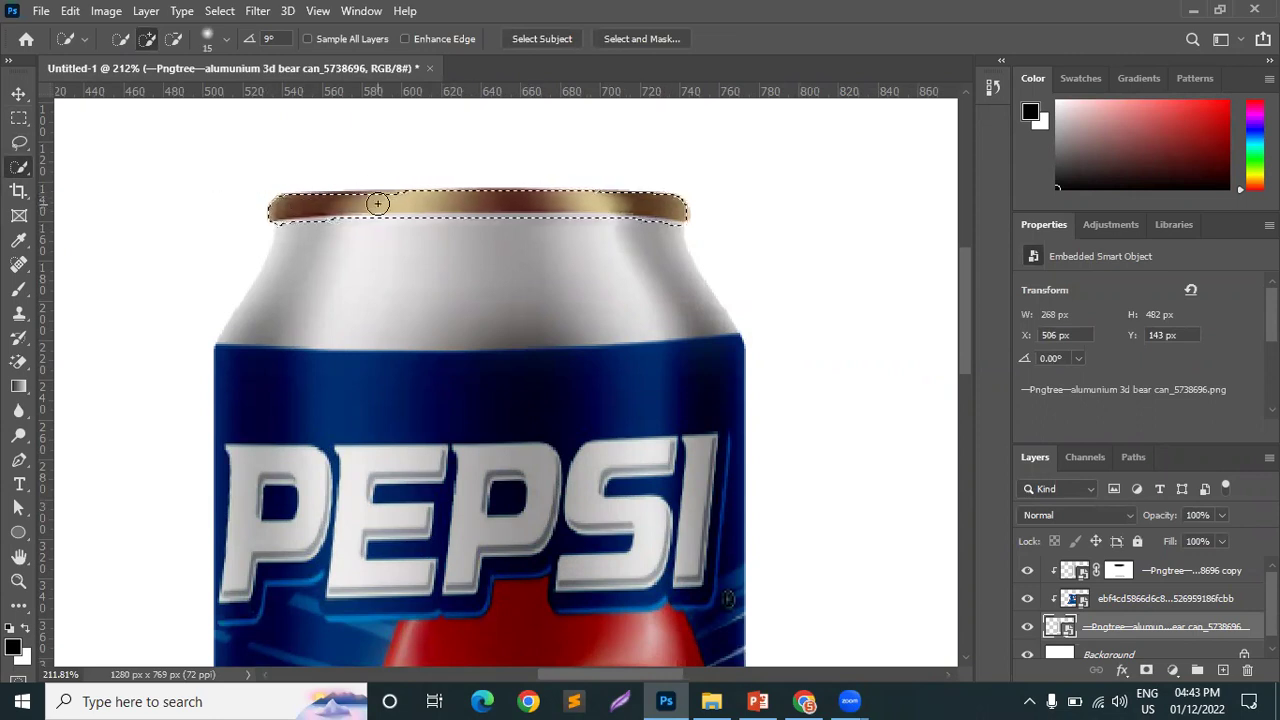
{"action": "key", "text": "ctrl+d"}
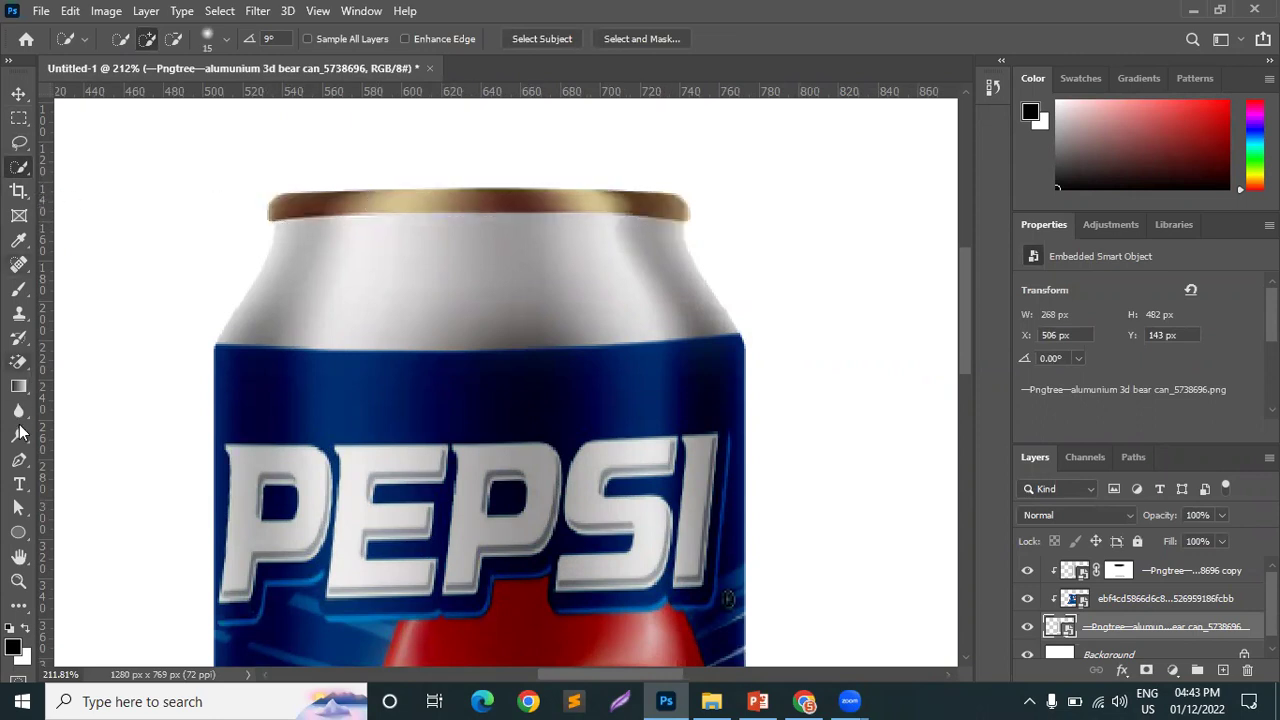
- Start a Pen path along the lower edge of the gold top rim, curving it from the left corner to the right corner
{"action": "left_click", "coordinate": [18, 459]}
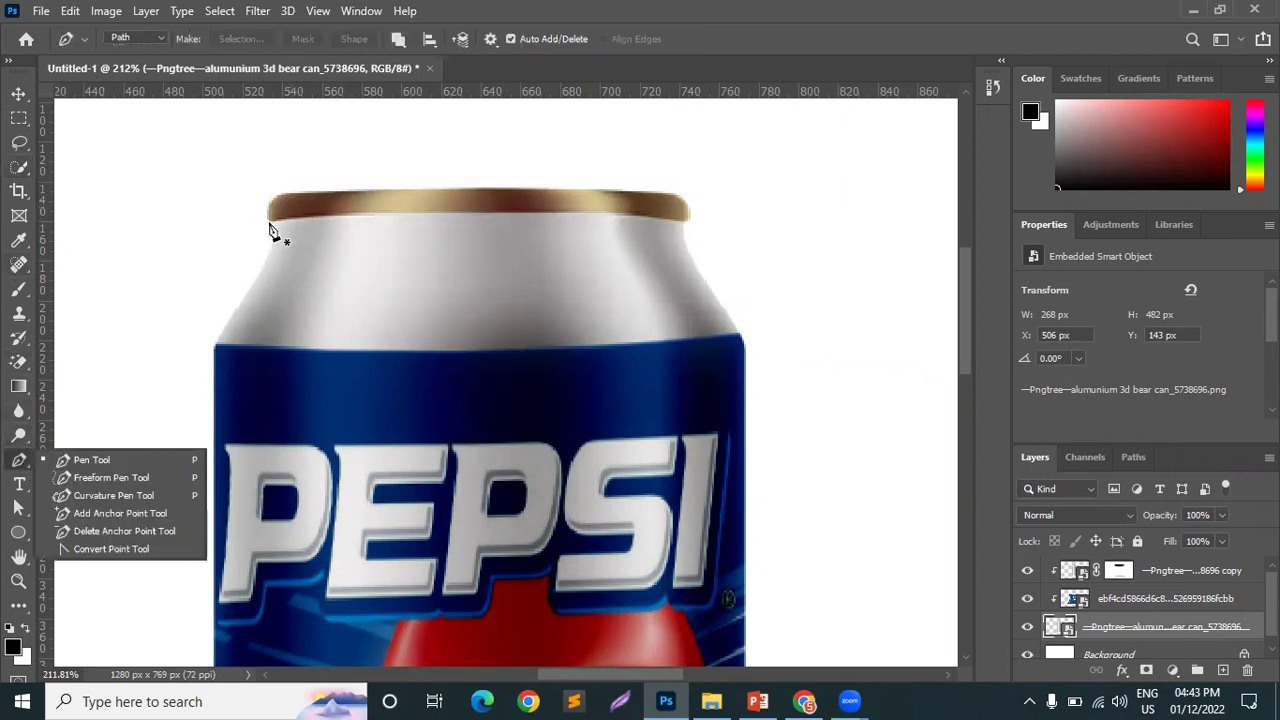
{"action": "left_click", "coordinate": [269, 222]}
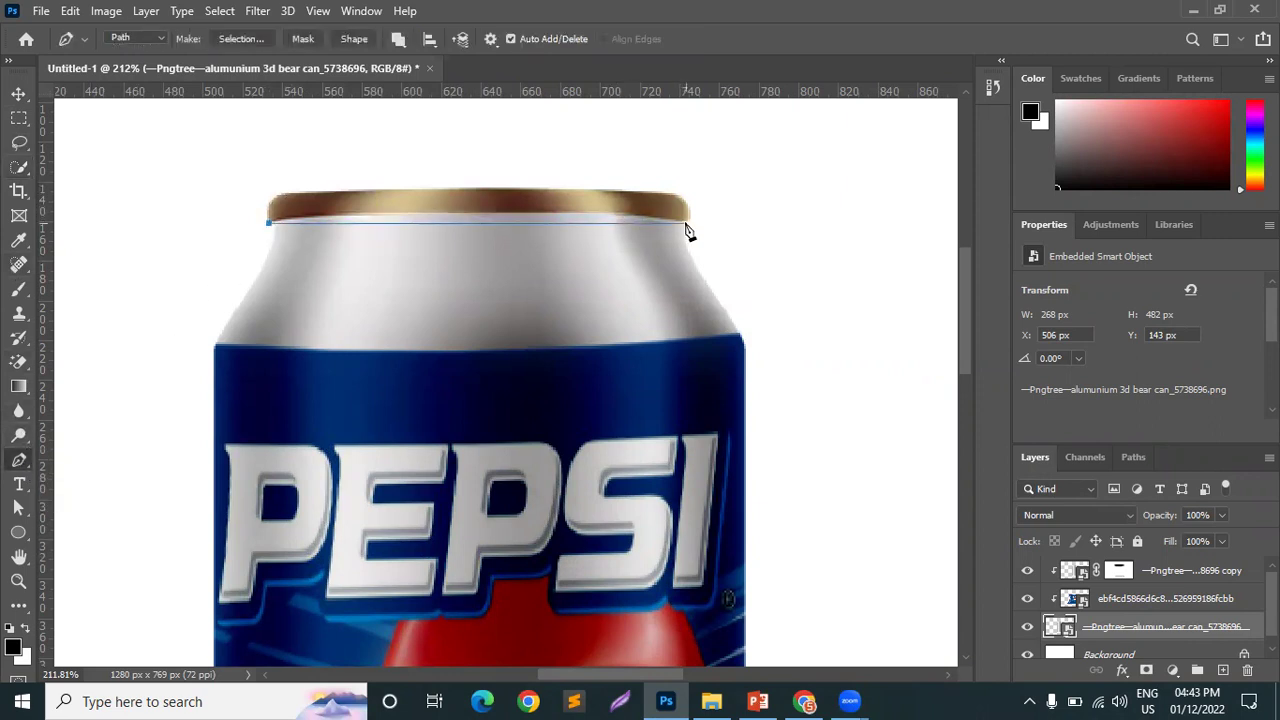
{"action": "left_click_drag", "start_coordinate": [688, 224], "coordinate": [804, 230]}
{"action": "key", "text": "z"}
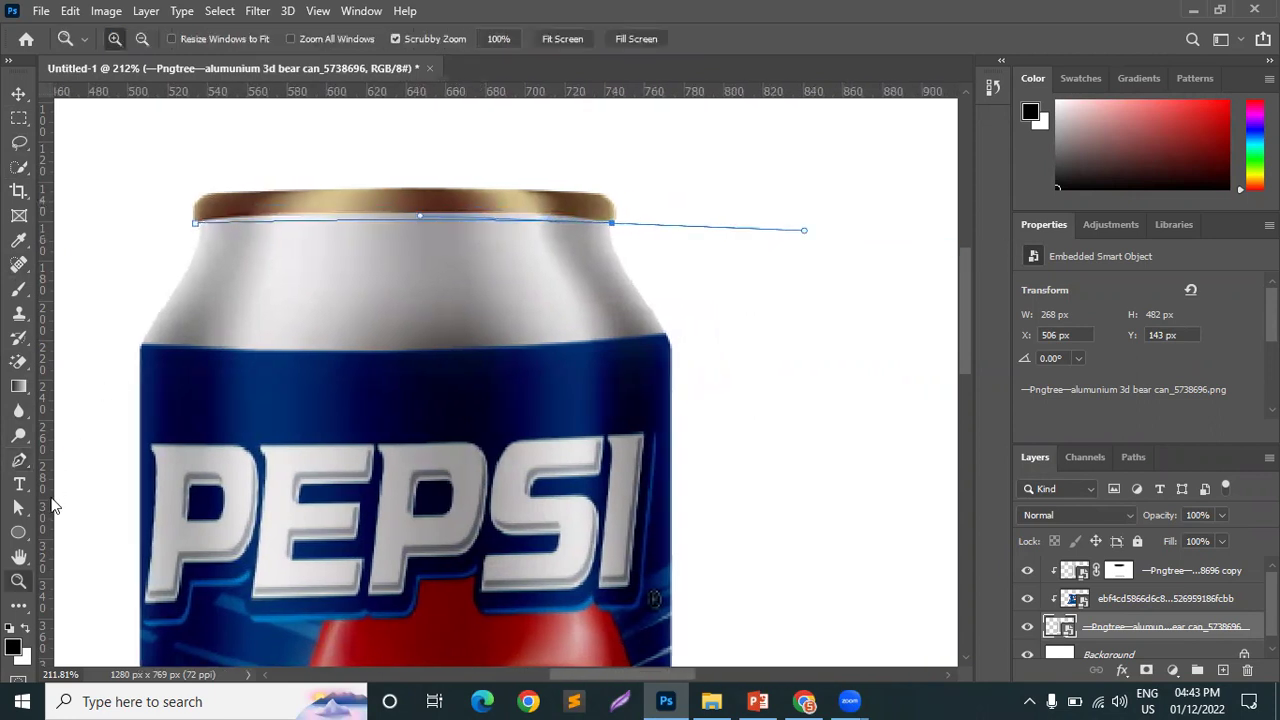
{"action": "left_click", "coordinate": [19, 460]}
{"action": "key", "text": "ctrl+z"}
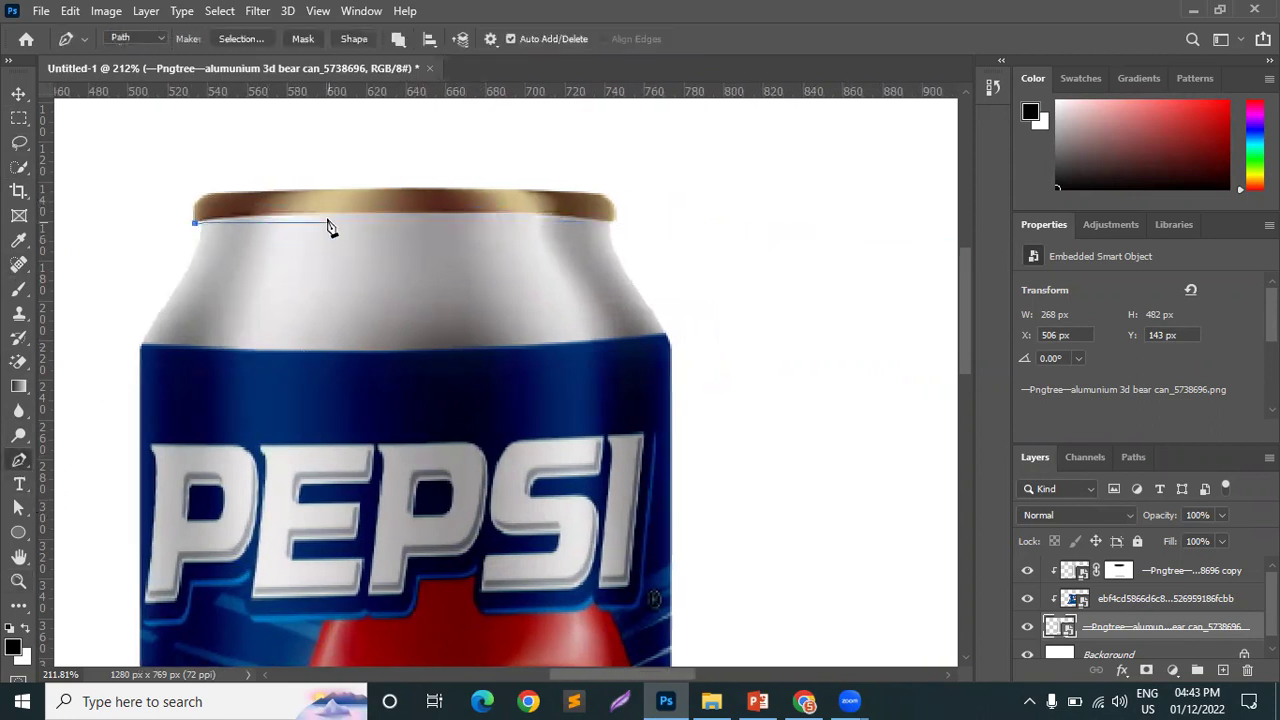
{"action": "left_click_drag", "start_coordinate": [620, 211], "coordinate": [400, 220]}
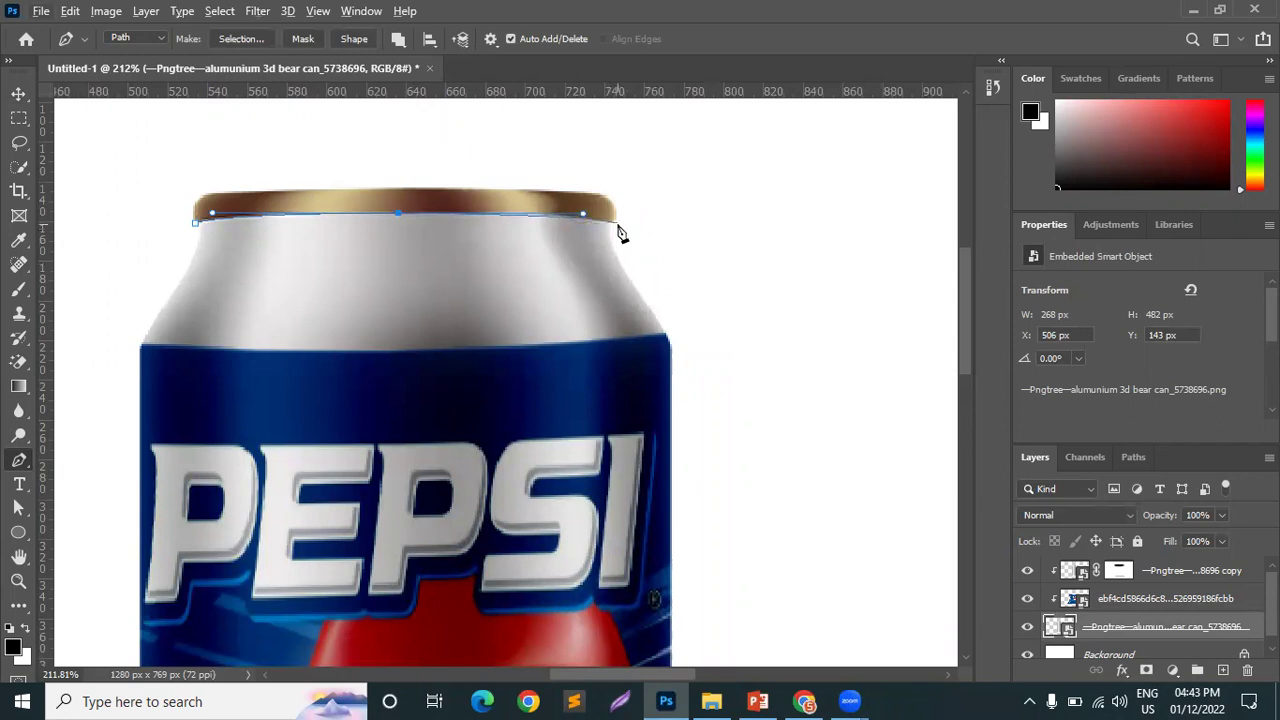
{"action": "left_click", "coordinate": [614, 223]}
- Continue the path around the gold rim's right end and across its upper edge, and close it at the left corner
{"action": "left_click_drag", "start_coordinate": [590, 190], "coordinate": [553, 184]}
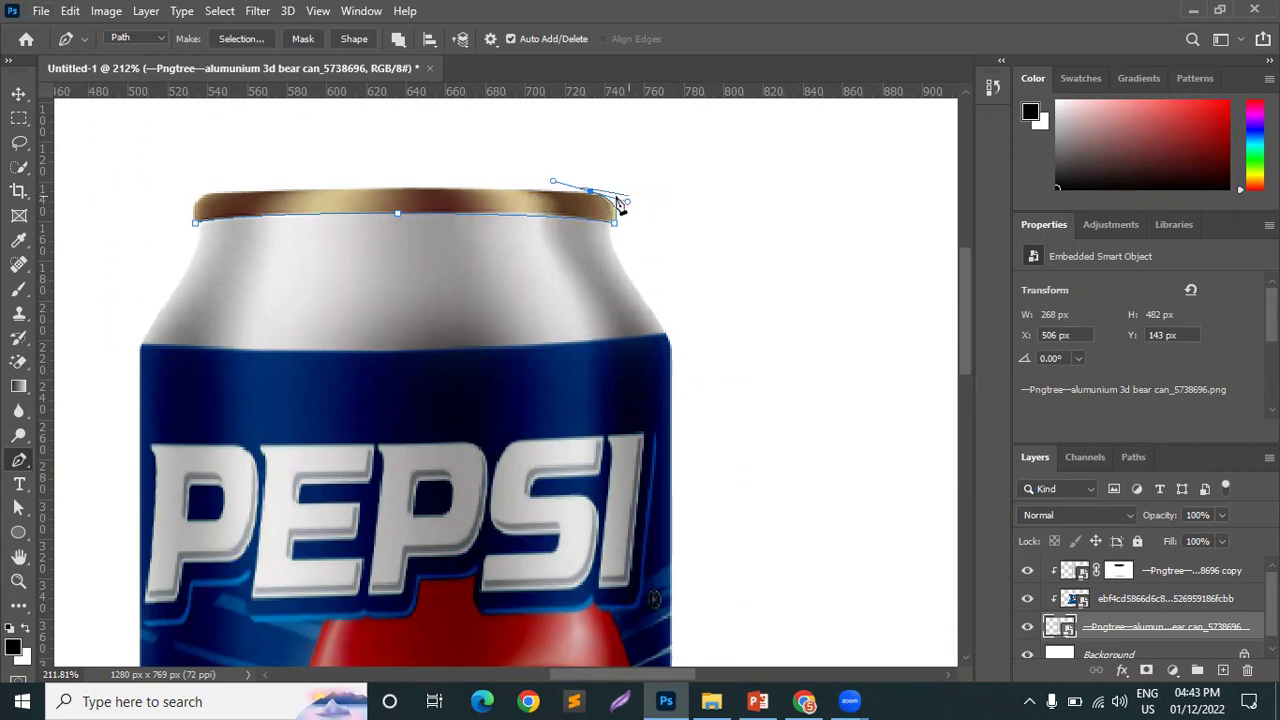
{"action": "left_click", "coordinate": [589, 191], "text": "alt"}
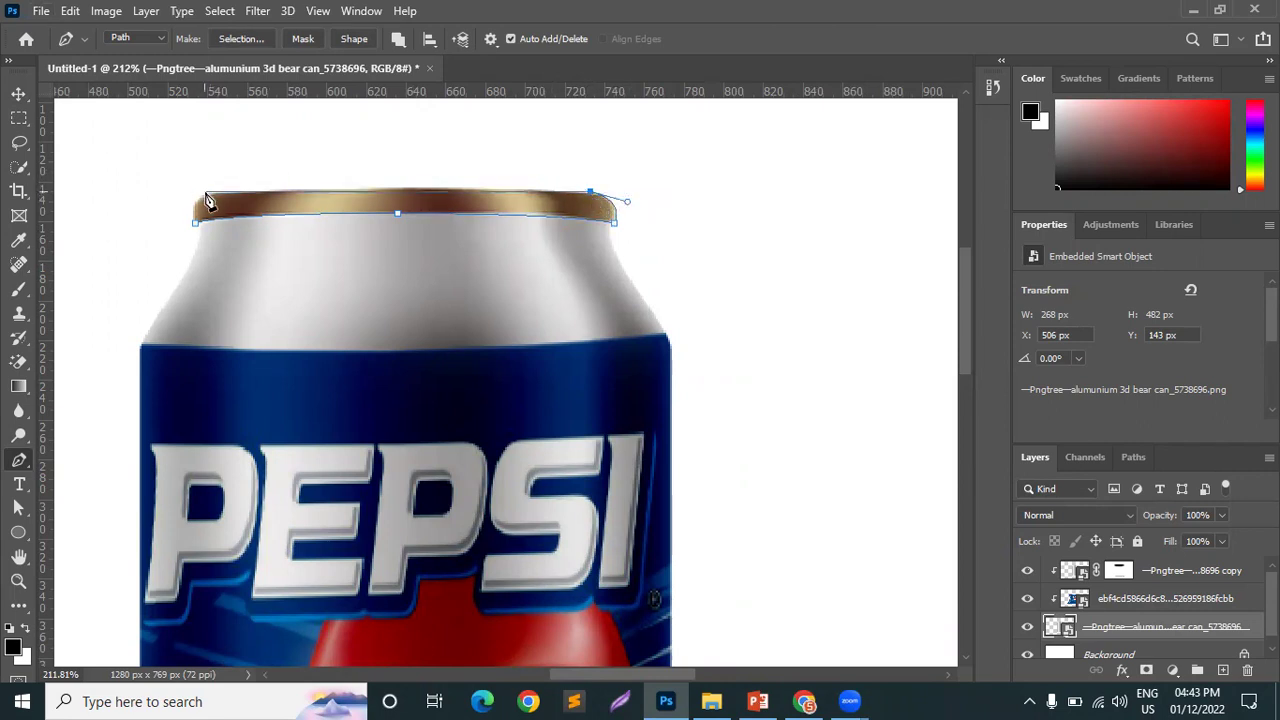
{"action": "left_click_drag", "start_coordinate": [210, 191], "coordinate": [97, 203]}
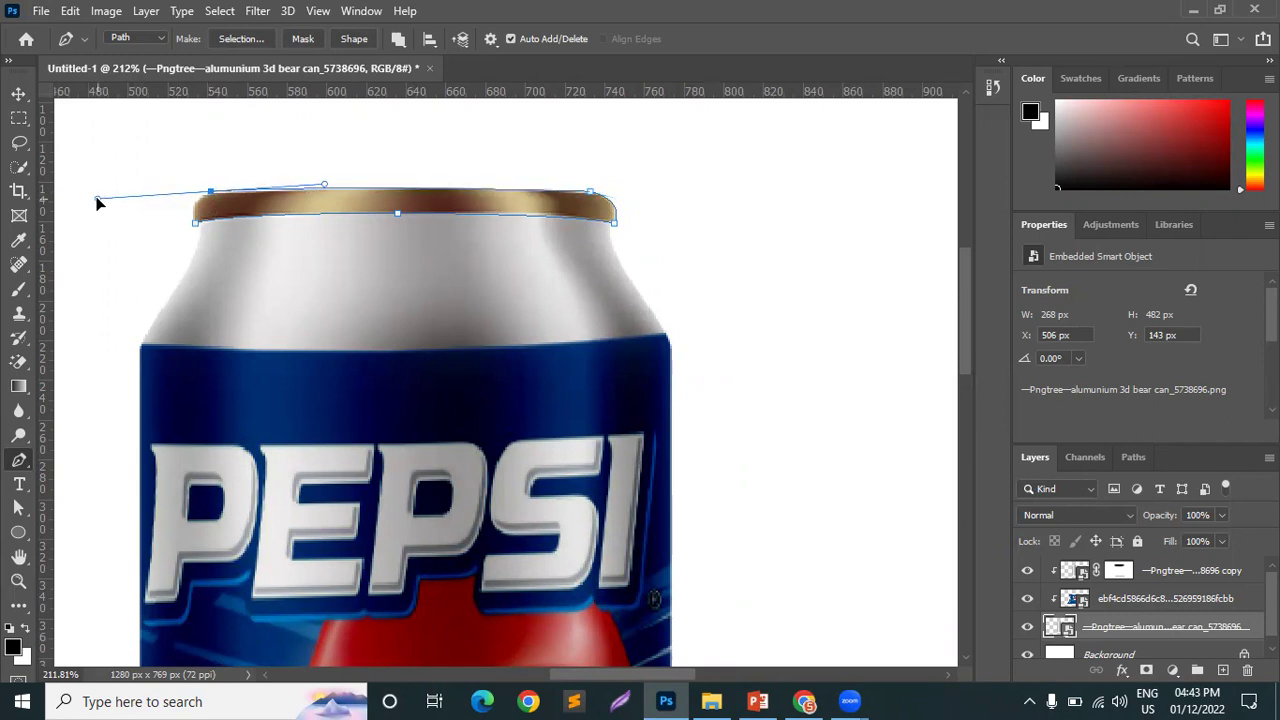
{"action": "left_click", "coordinate": [209, 191], "text": "alt"}
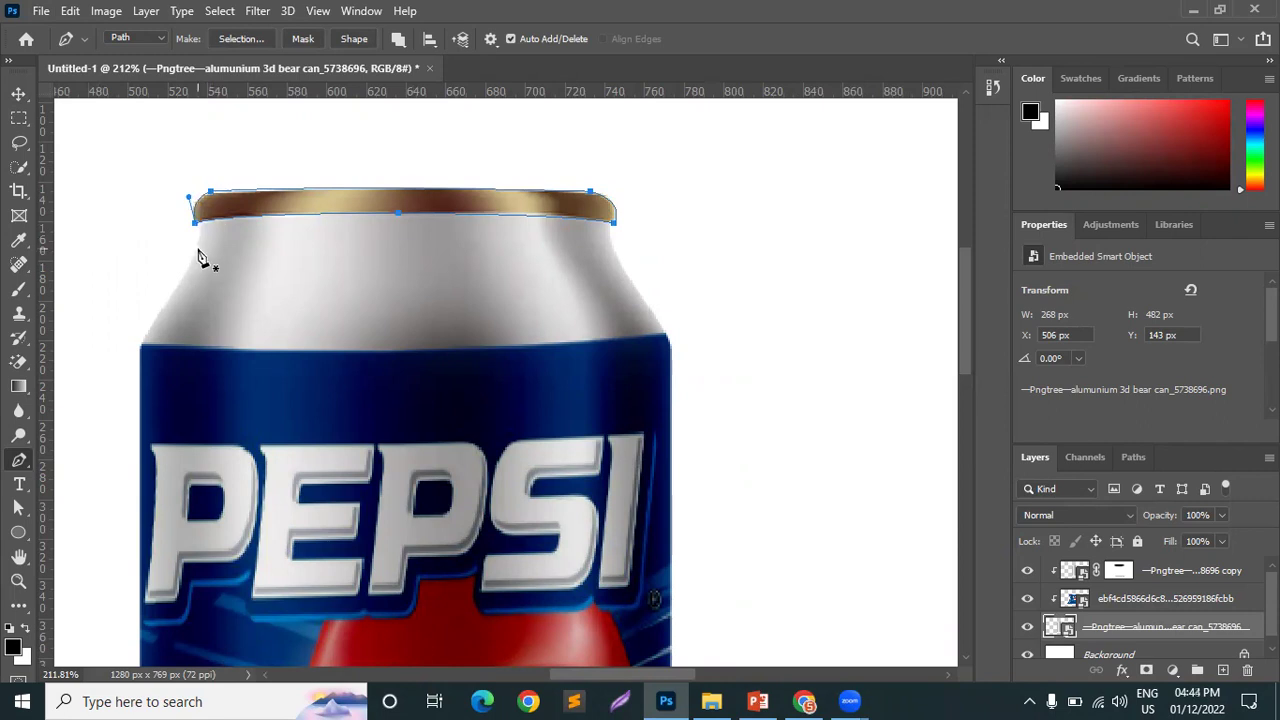
- Load the gold top rim's path as a selection and activate the can copy layer, undoing a trial empty layer
{"action": "key", "text": "ctrl+Return"}
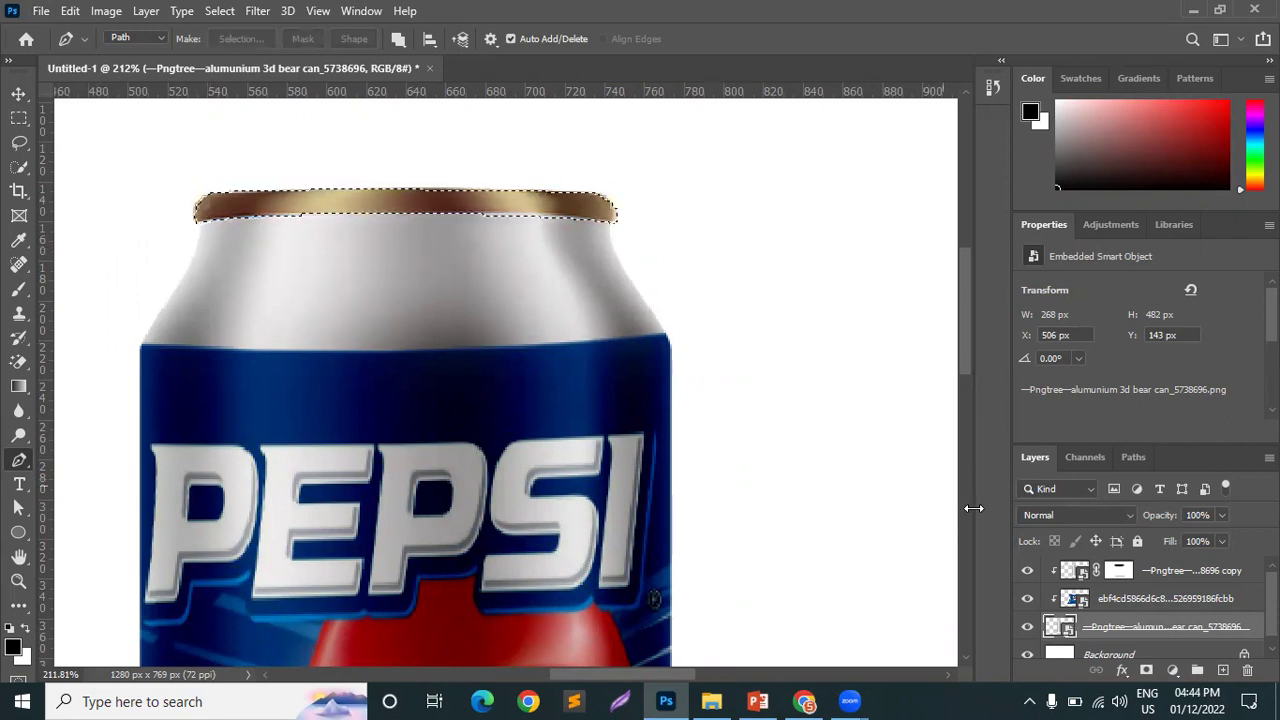
{"action": "left_click", "coordinate": [1185, 580]}
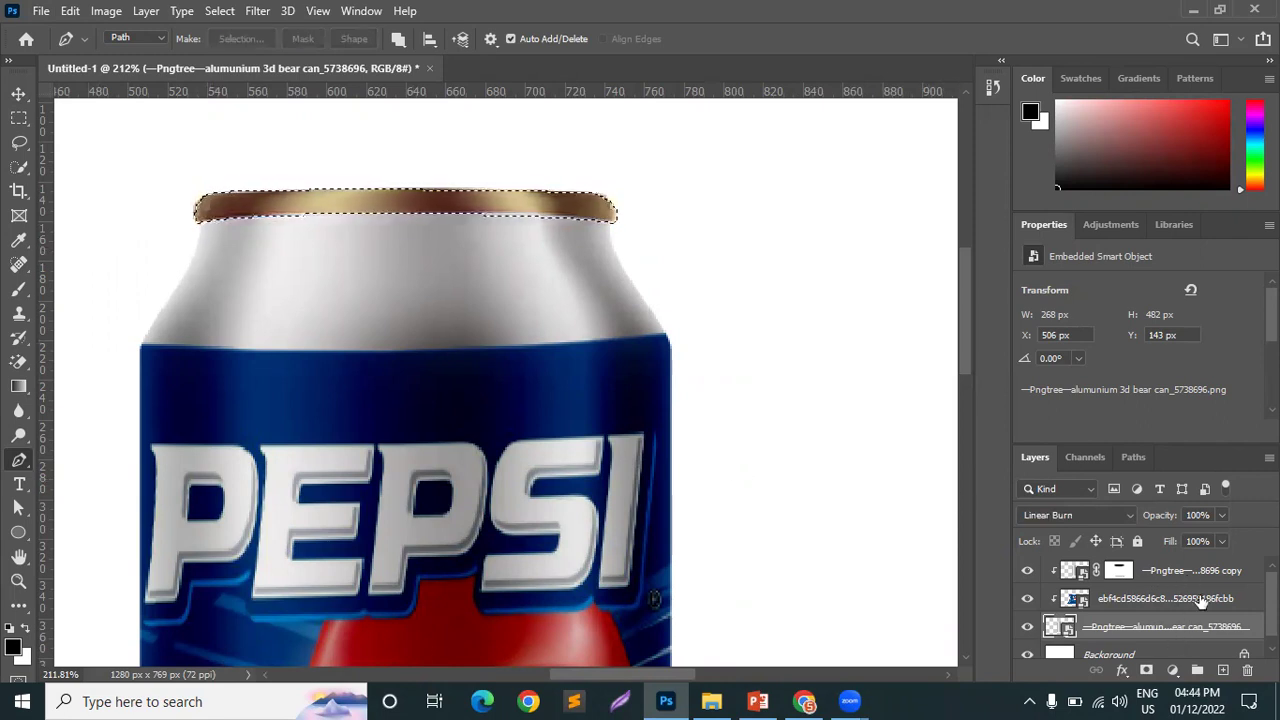
{"action": "left_click", "coordinate": [1220, 670]}
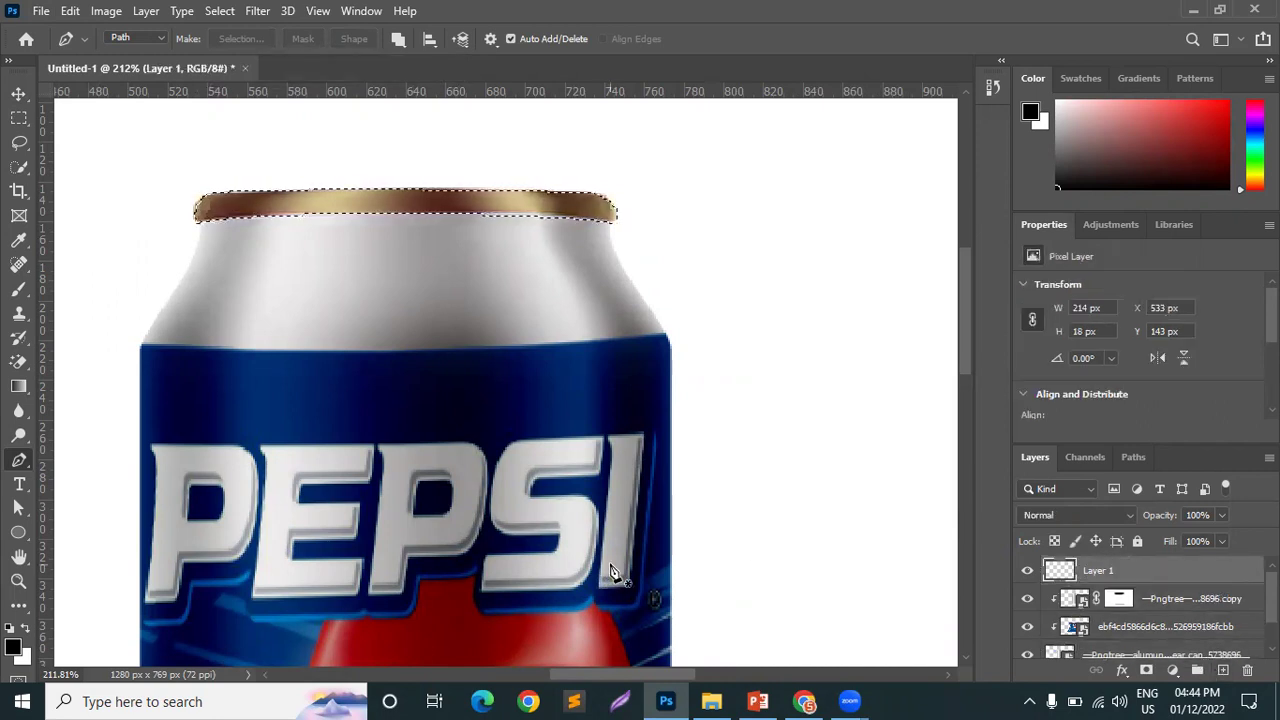
{"action": "key", "text": "ctrl+z"}
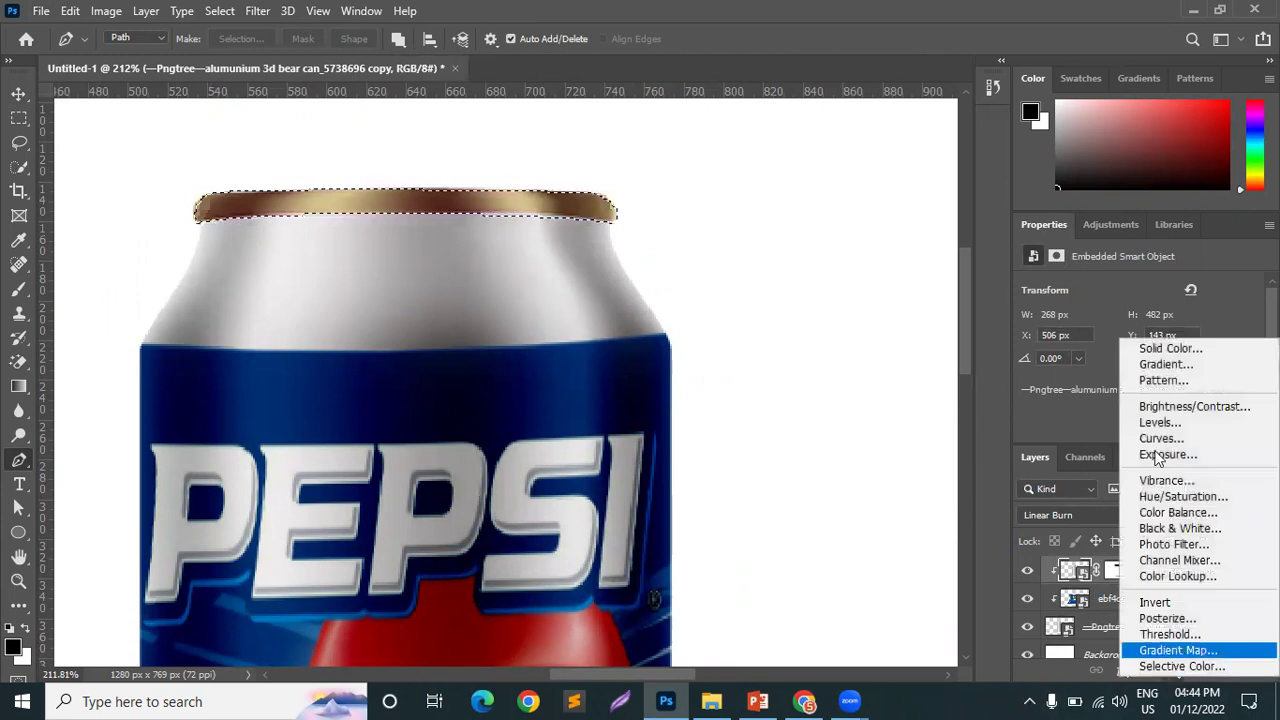
- Add a Solid Color fill over the selected top rim, using dark blue 001154 sampled from the label
{"action": "left_click", "coordinate": [1160, 349]}
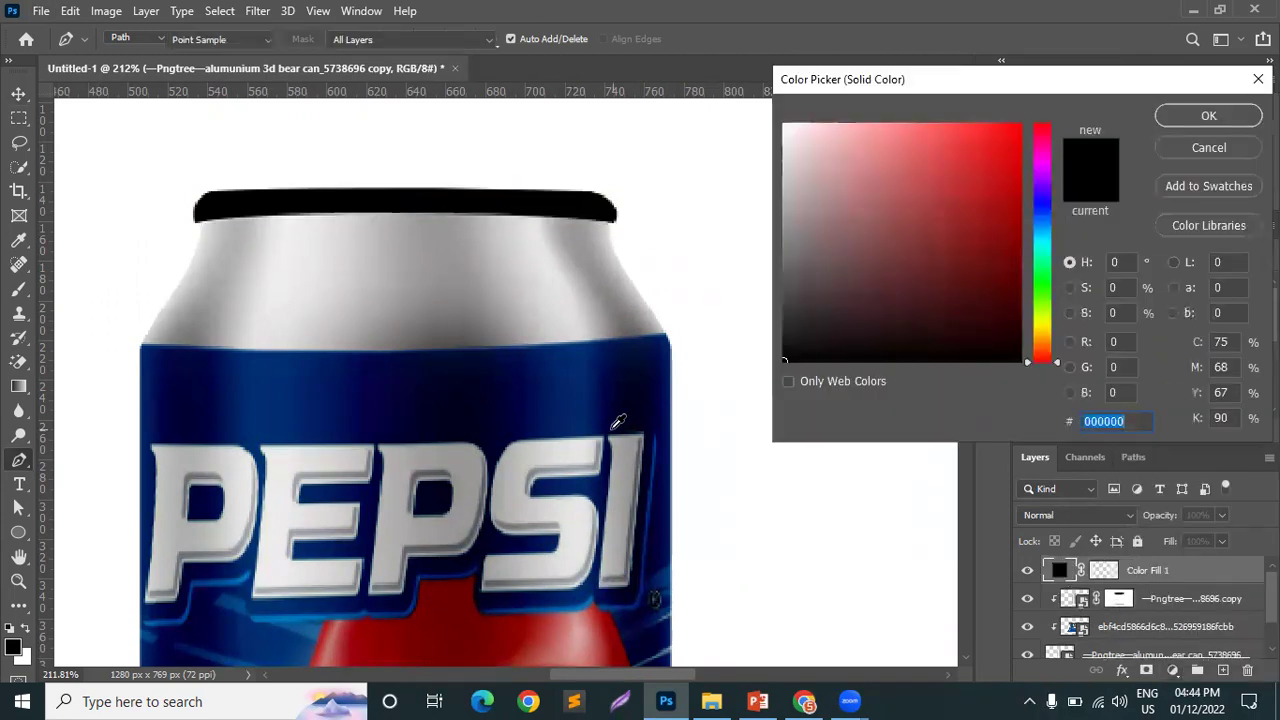
{"action": "left_click", "coordinate": [586, 357]}
{"action": "left_click", "coordinate": [539, 368]}
{"action": "left_click", "coordinate": [543, 370]}
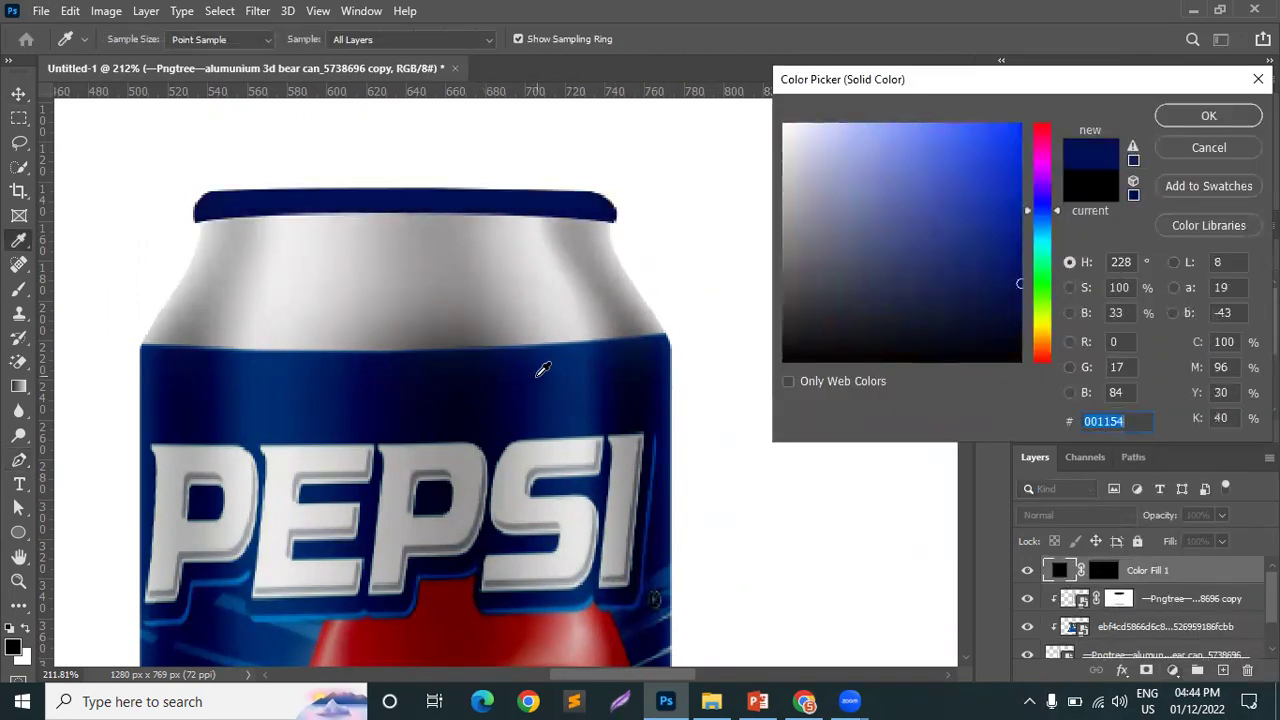
{"action": "left_click", "coordinate": [1203, 122]}
{"action": "key", "text": "p"}
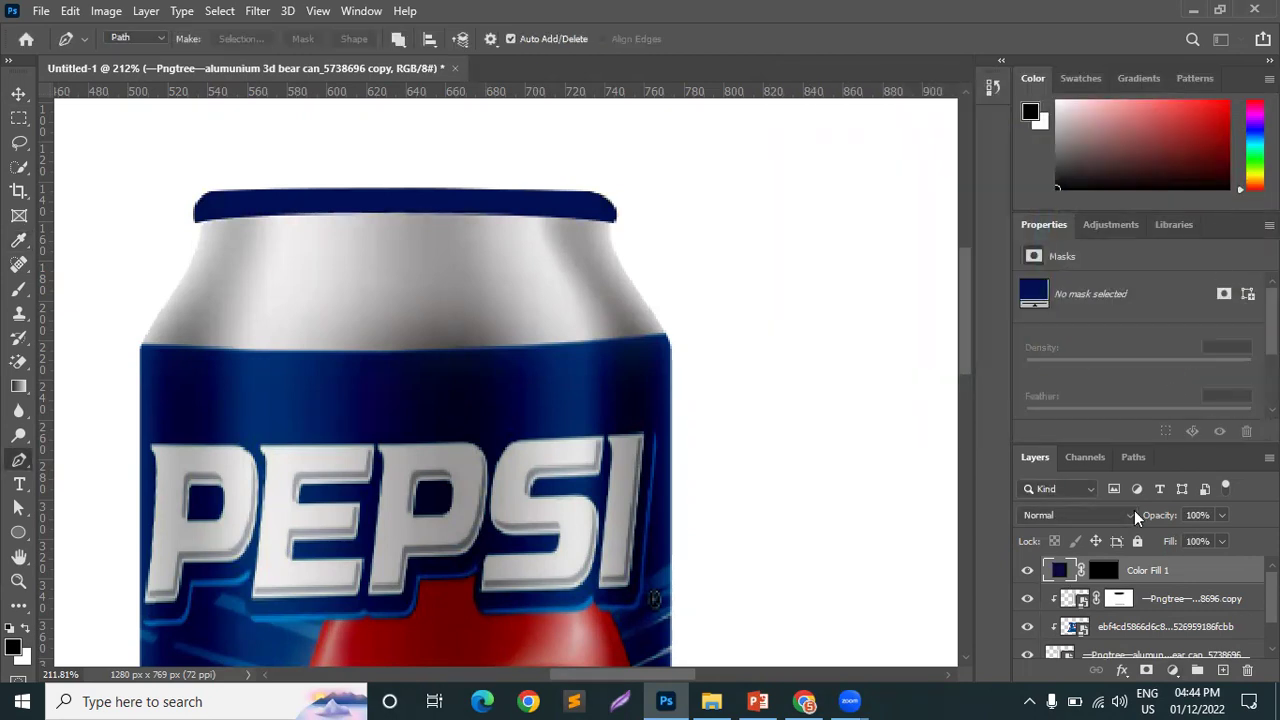
- Blend the top rim's blue fill layer with Multiply at 94% opacity, then deselect all layers
{"action": "left_click", "coordinate": [1076, 516]}
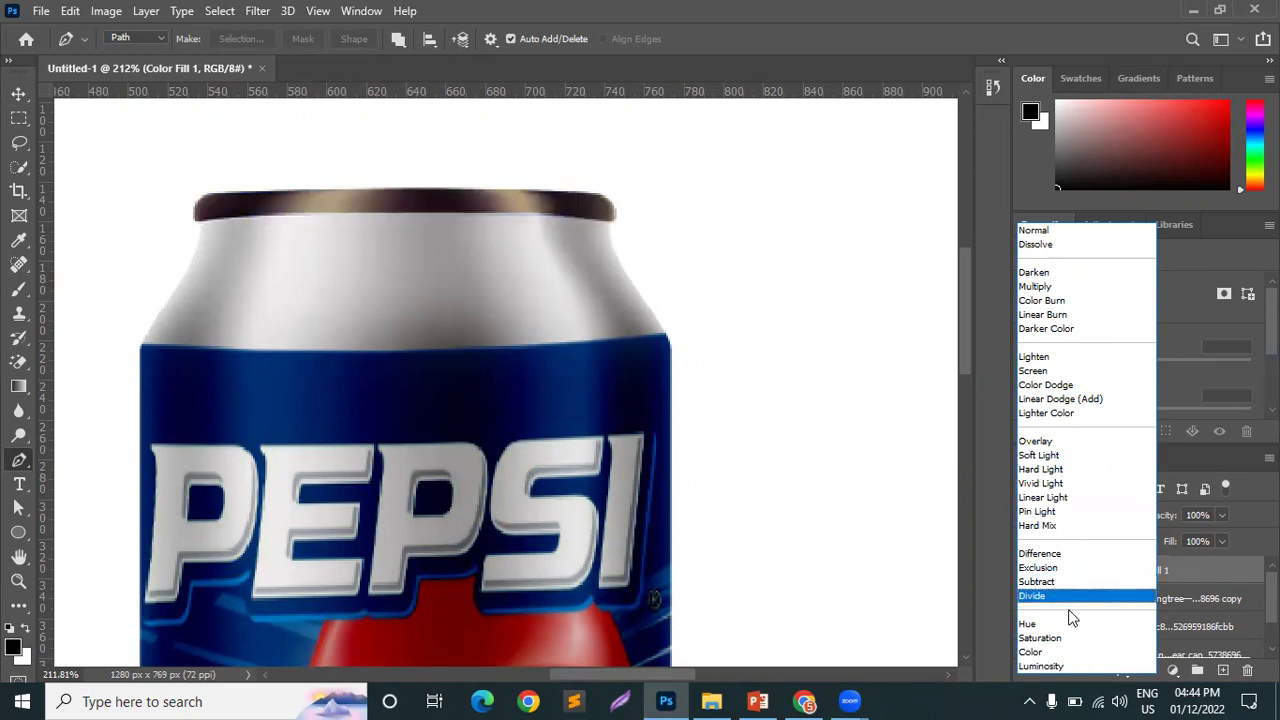
{"action": "left_click", "coordinate": [1053, 287]}
{"action": "mouse_move", "coordinate": [1160, 515]}
{"action": "left_mouse_down"}
{"action": "mouse_move", "coordinate": [1112, 520]}
{"action": "mouse_move", "coordinate": [1174, 531]}
{"action": "left_mouse_up"}
{"action": "left_click", "coordinate": [884, 387]}
{"action": "scroll", "coordinate": [618, 396], "scroll_direction": "down", "scroll_amount": 5}
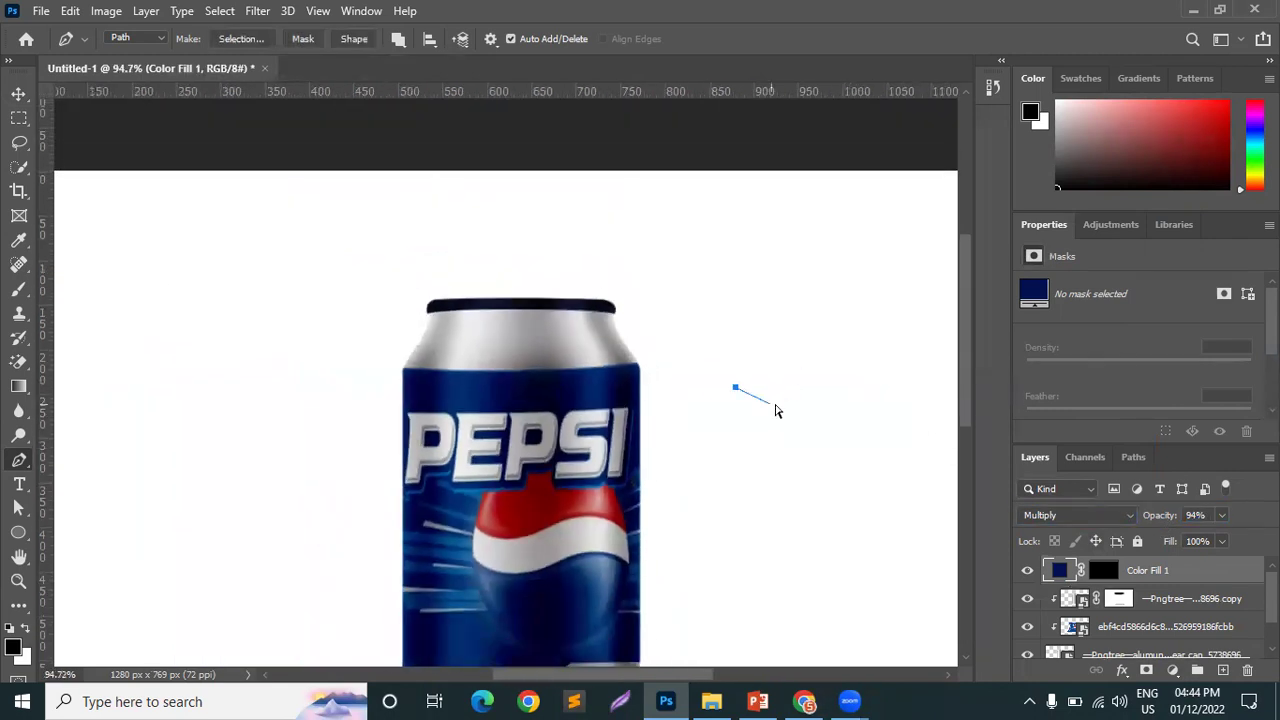
{"action": "left_click", "coordinate": [15, 95]}
{"action": "key", "text": "ctrl+0"}
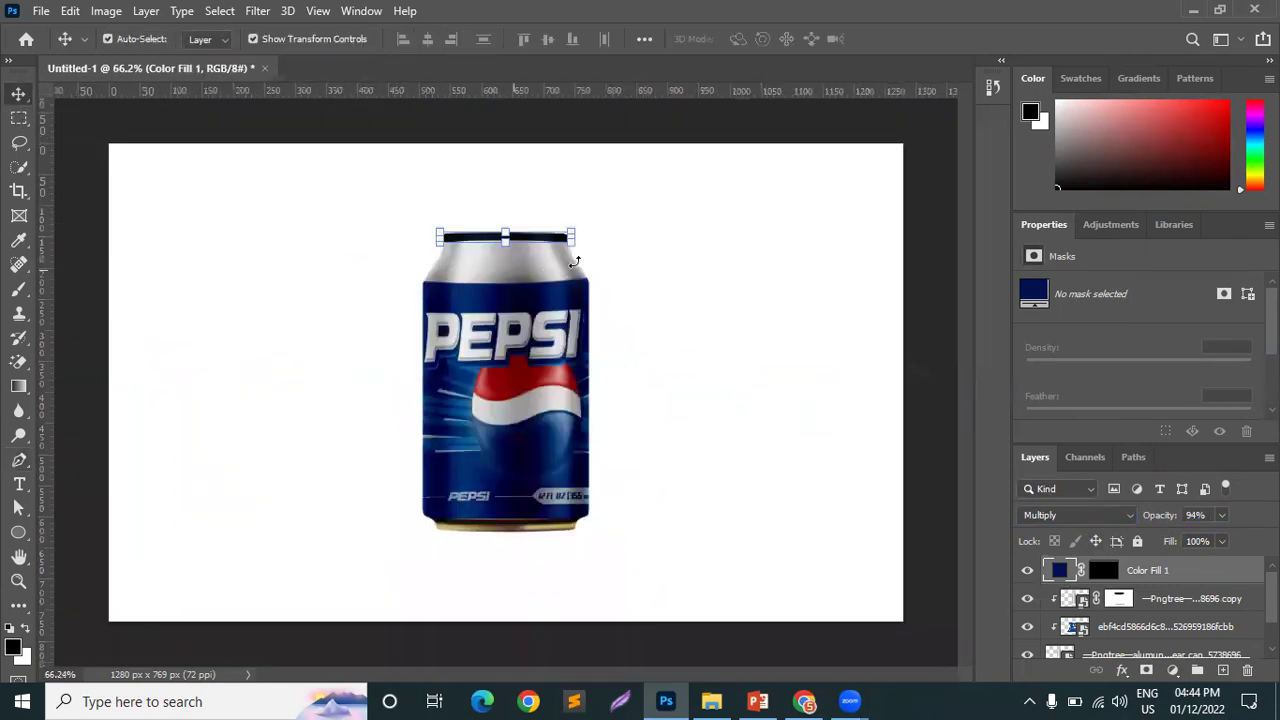
{"action": "left_click", "coordinate": [506, 562]}
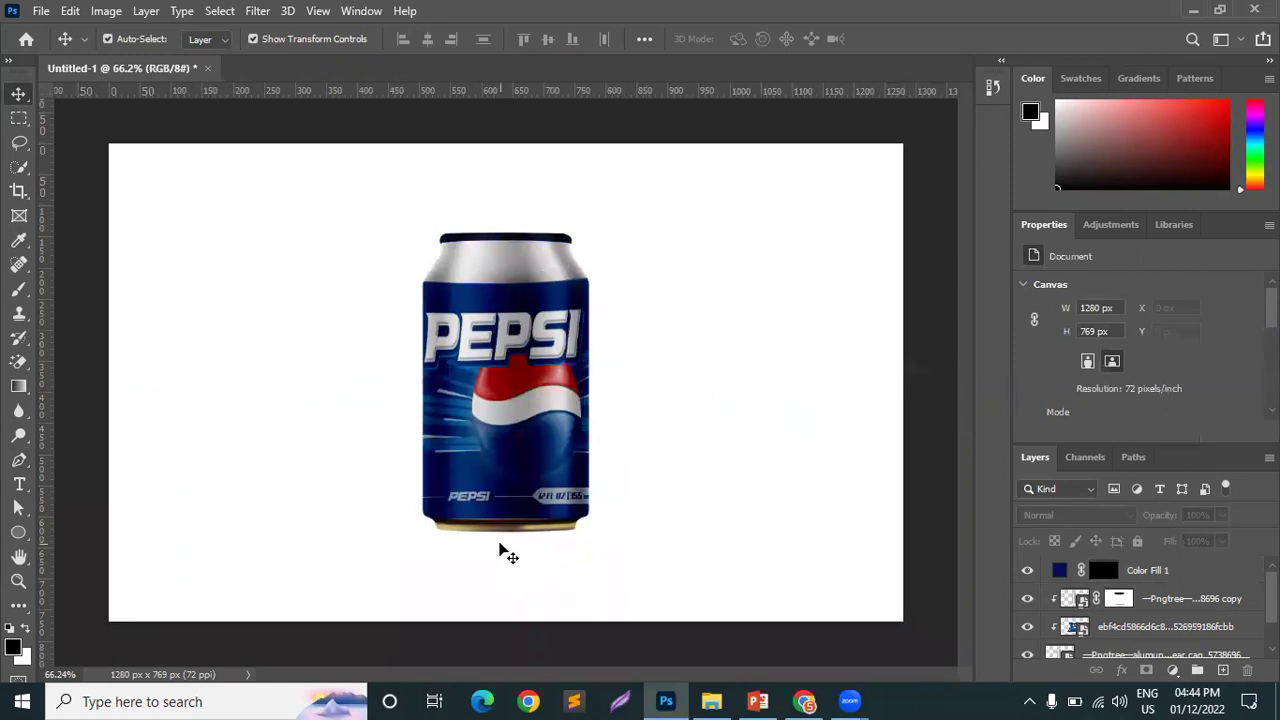
- Start a Pen path along the upper edge of the gold bottom rim, around its right end and onto the white background below
{"action": "scroll", "coordinate": [507, 555], "scroll_direction": "up", "scroll_amount": 12}
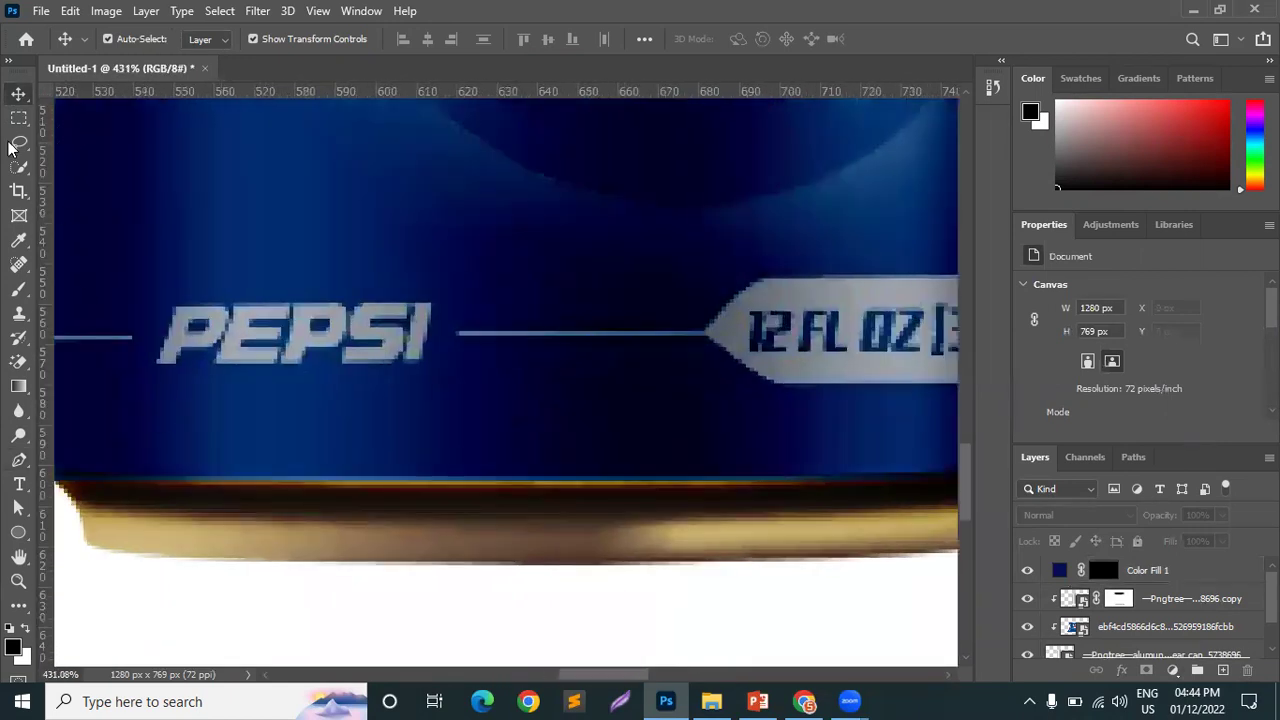
{"action": "left_click", "coordinate": [18, 461]}
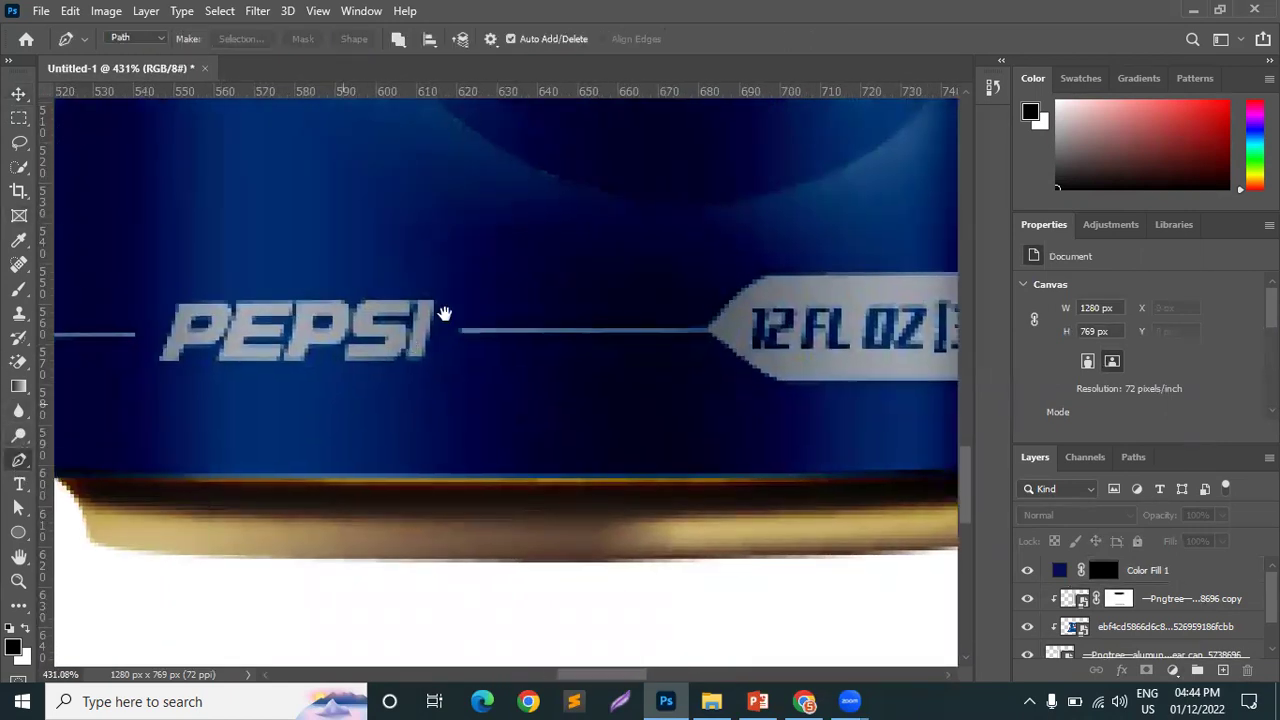
{"action": "left_click_drag", "start_coordinate": [444, 314], "coordinate": [558, 216]}
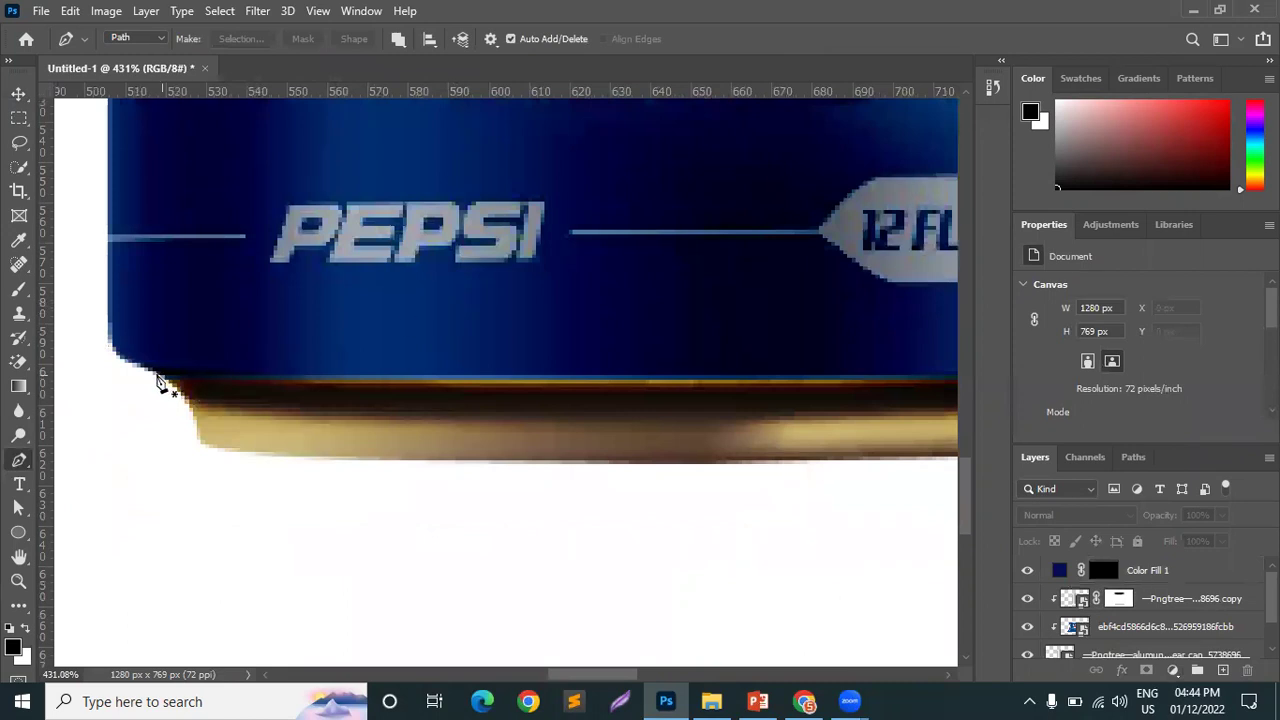
{"action": "left_click", "coordinate": [160, 376]}
{"action": "scroll", "coordinate": [400, 370], "scroll_direction": "right", "scroll_amount": 2}
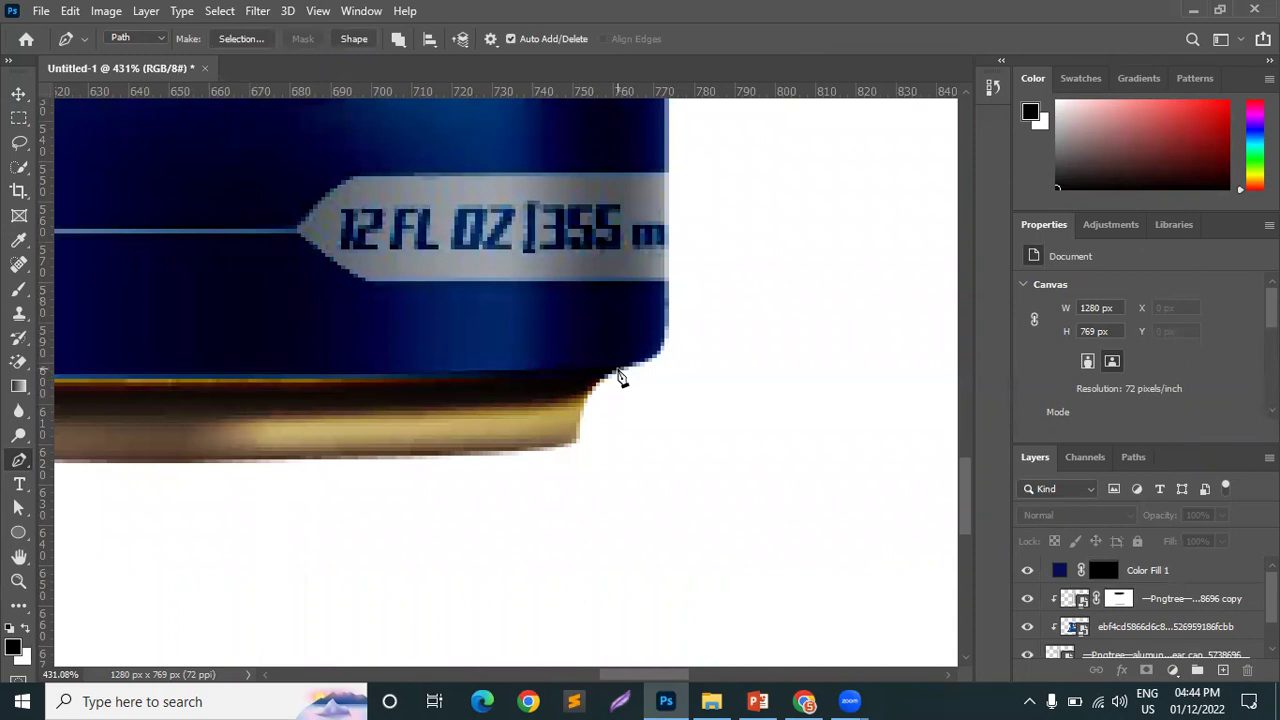
{"action": "left_click", "coordinate": [618, 375]}
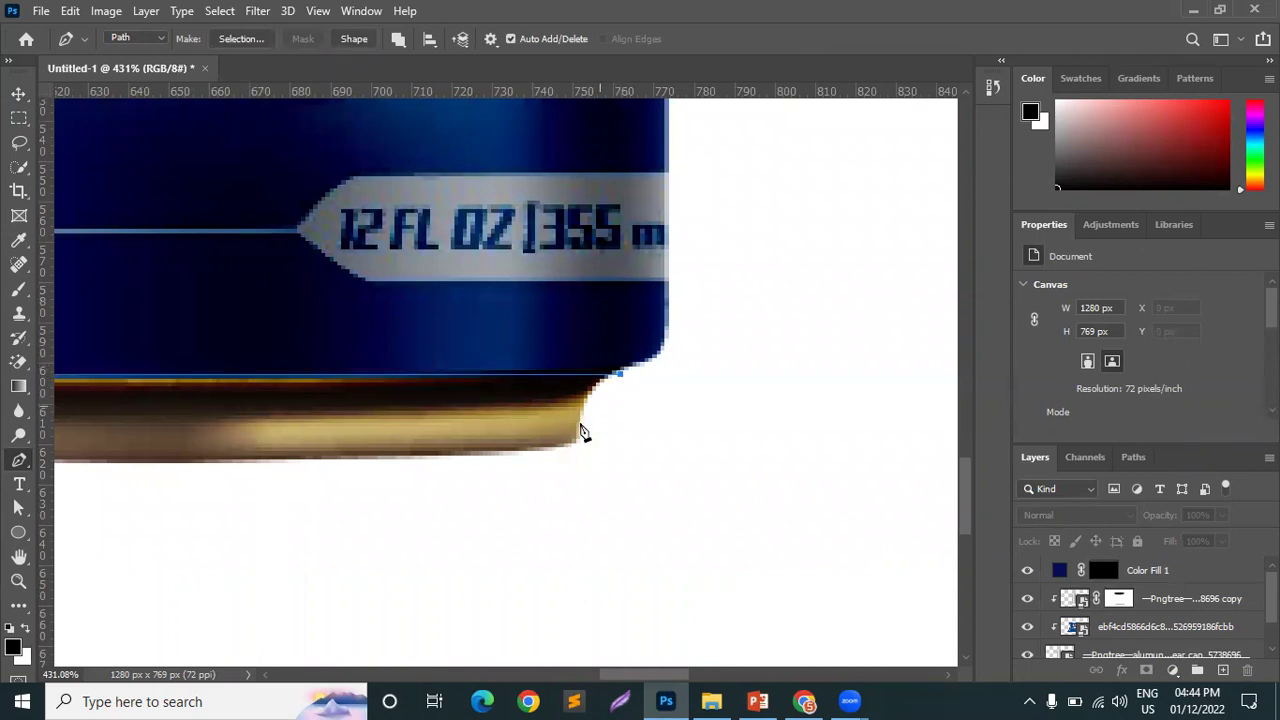
{"action": "left_click", "coordinate": [587, 447]}
{"action": "left_click", "coordinate": [496, 470]}
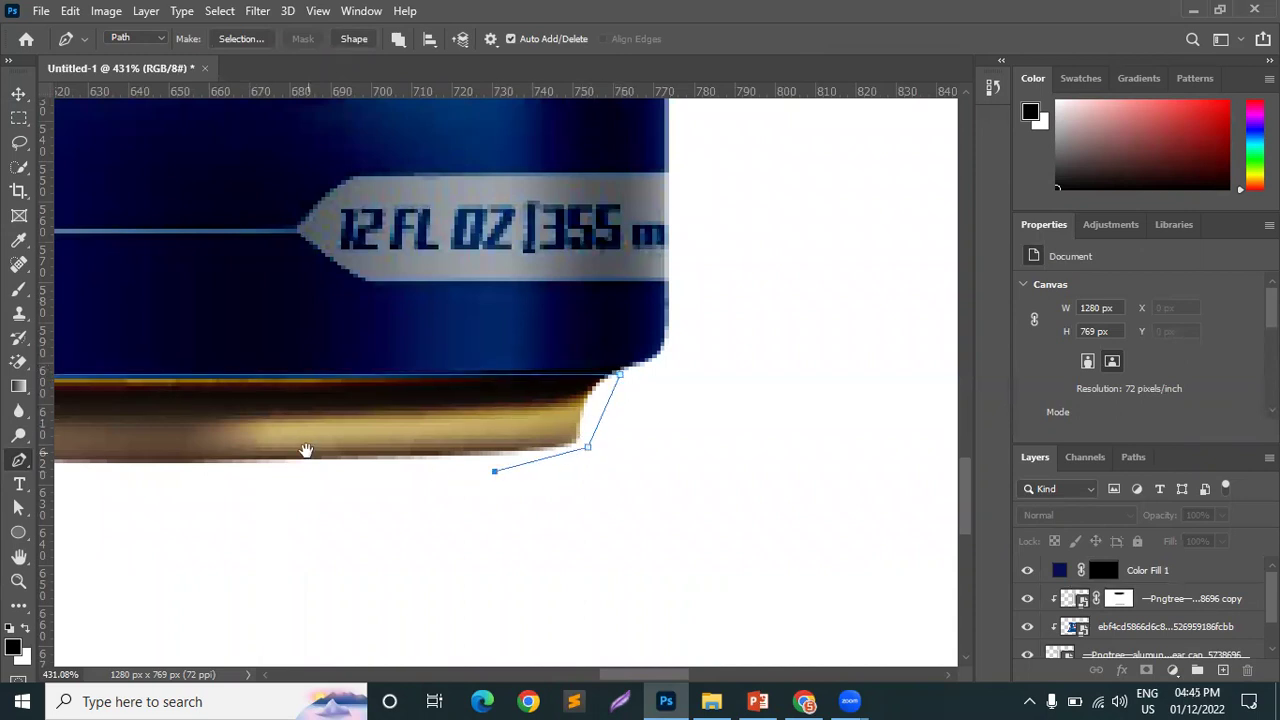
- Continue the path loosely beneath the bottom rim, close it at the left corner and convert it to a selection
{"action": "left_click_drag", "start_coordinate": [306, 451], "coordinate": [723, 460]}
{"action": "left_click", "coordinate": [493, 491]}
{"action": "left_click", "coordinate": [211, 491]}
{"action": "left_click", "coordinate": [98, 484]}
{"action": "left_click", "coordinate": [74, 386]}
{"action": "key", "text": "ctrl+Return"}
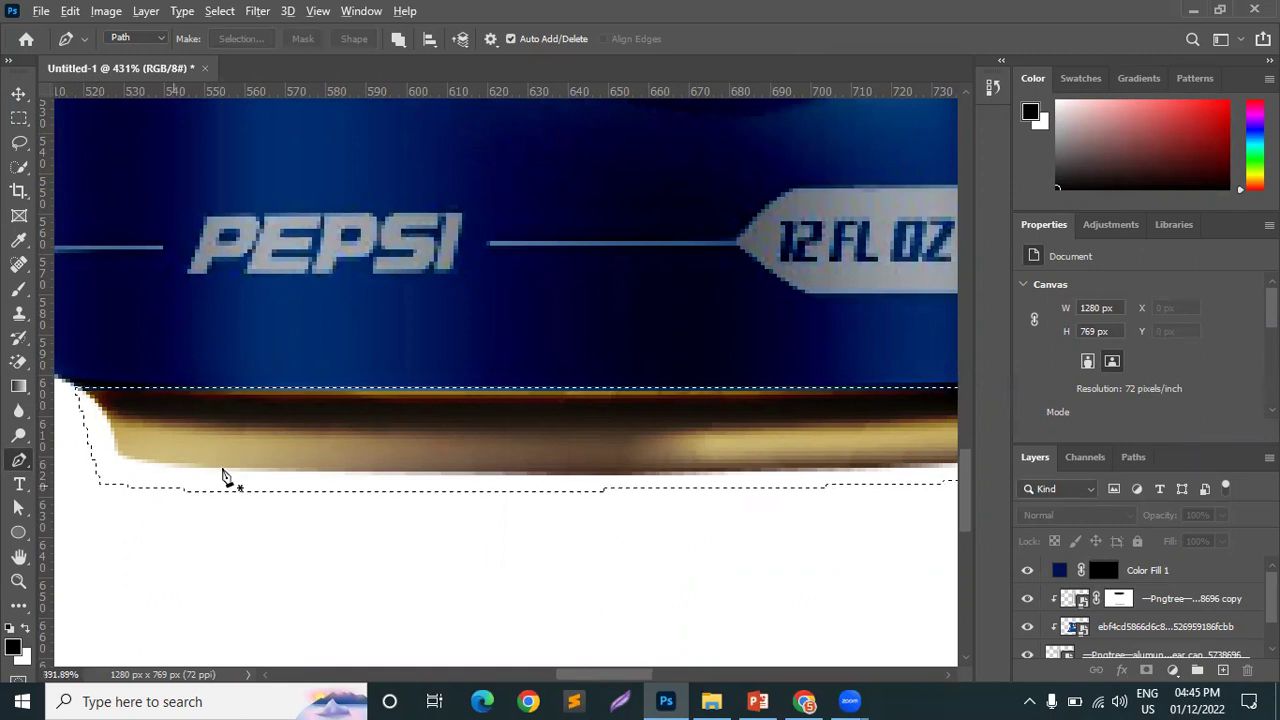
- Add a Solid Color fill over the selected bottom rim, using dark navy 000032 sampled from the label
{"action": "scroll", "coordinate": [223, 474], "scroll_direction": "down", "scroll_amount": 5}
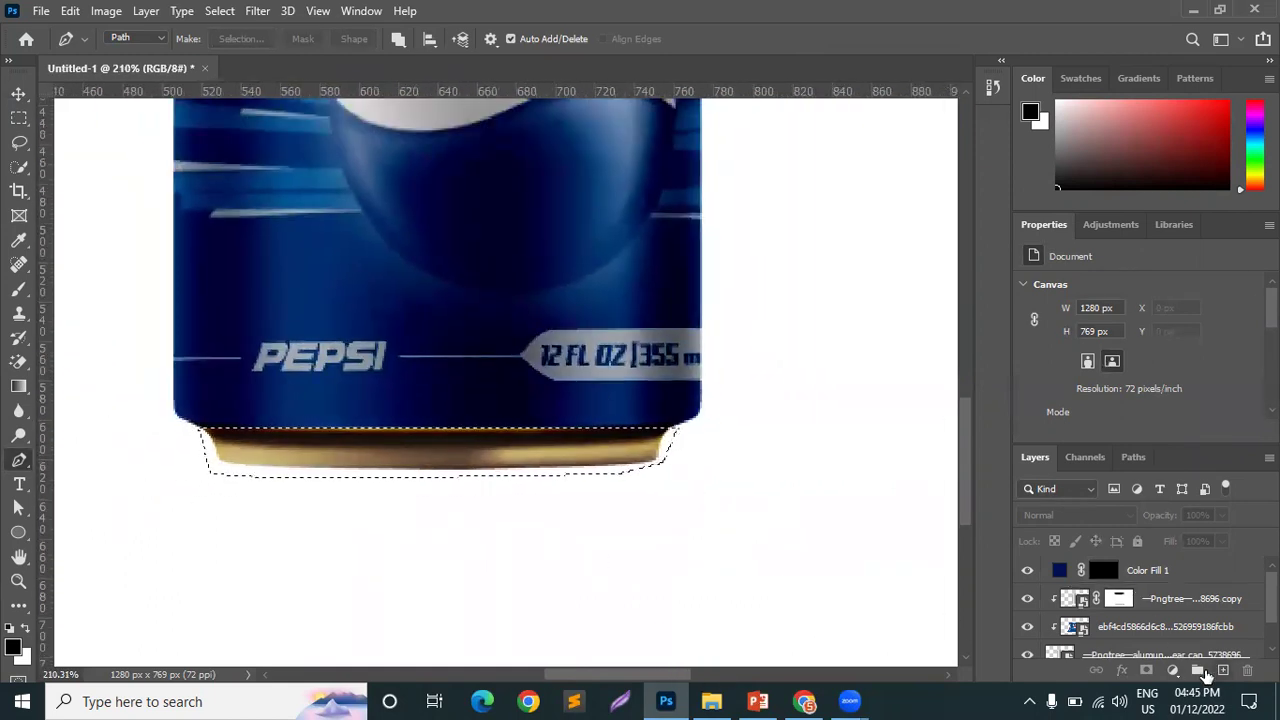
{"action": "left_click", "coordinate": [1173, 669]}
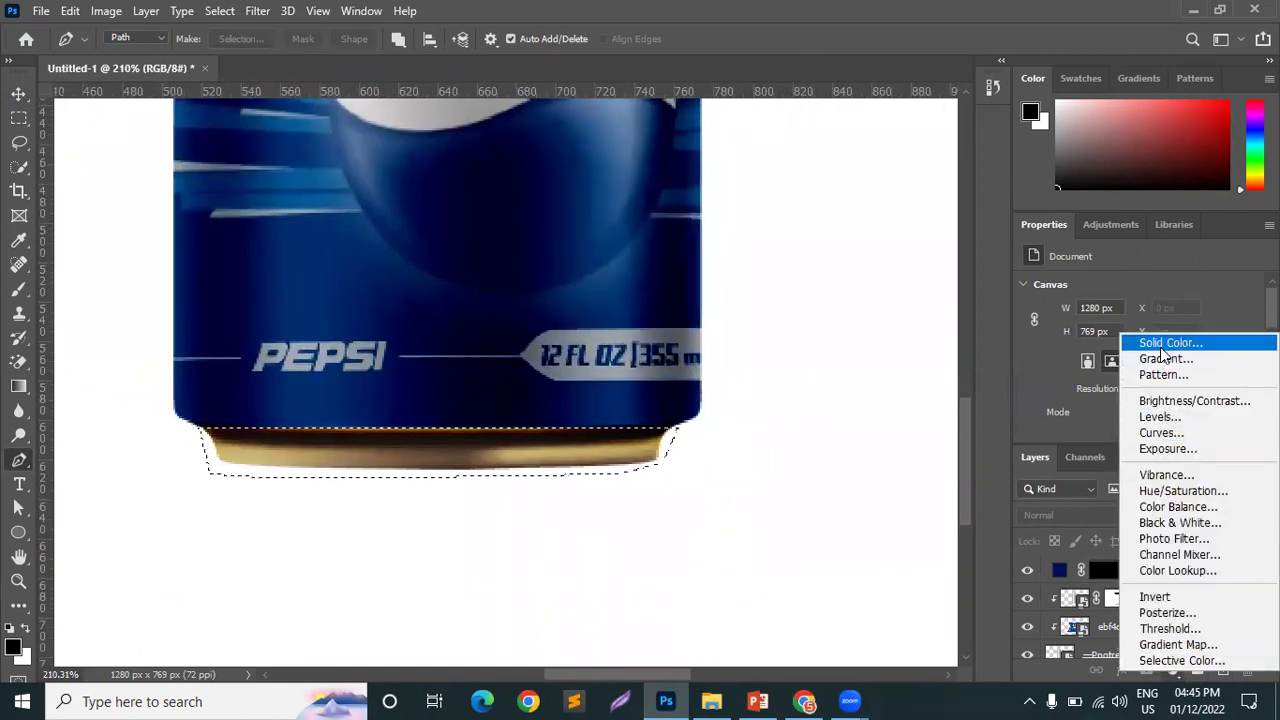
{"action": "left_click", "coordinate": [1160, 344]}
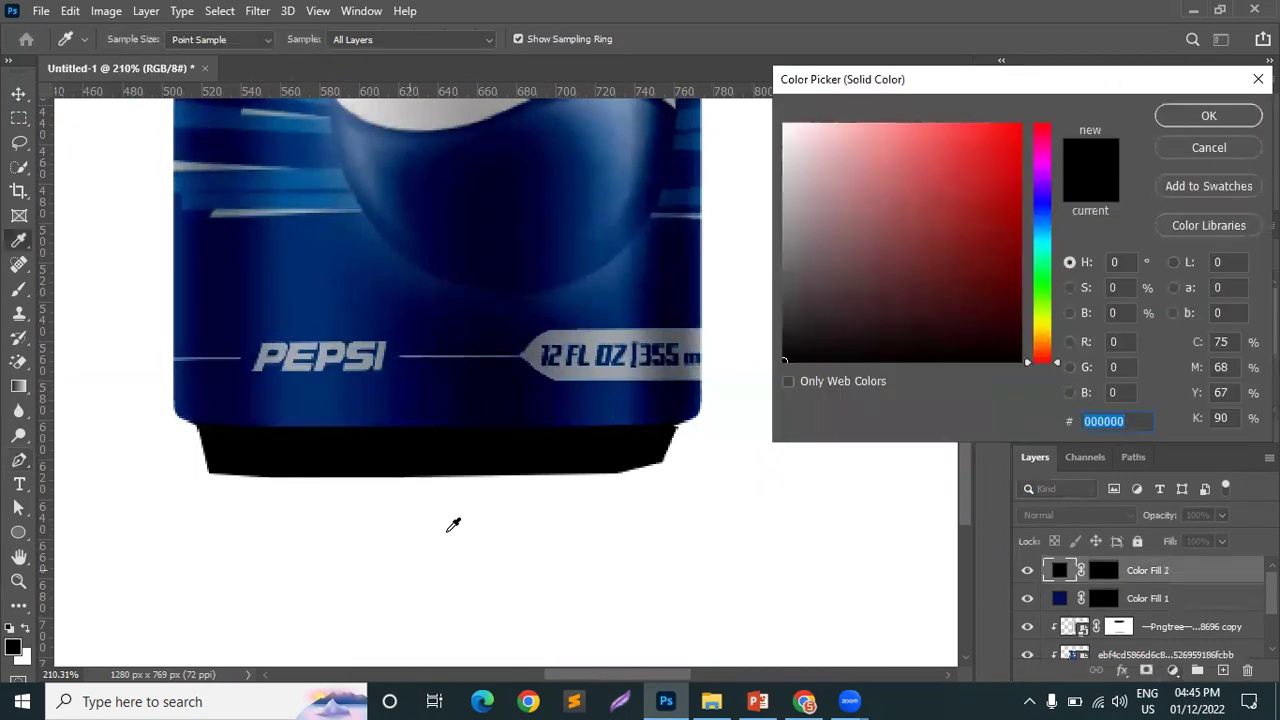
{"action": "left_click", "coordinate": [440, 403]}
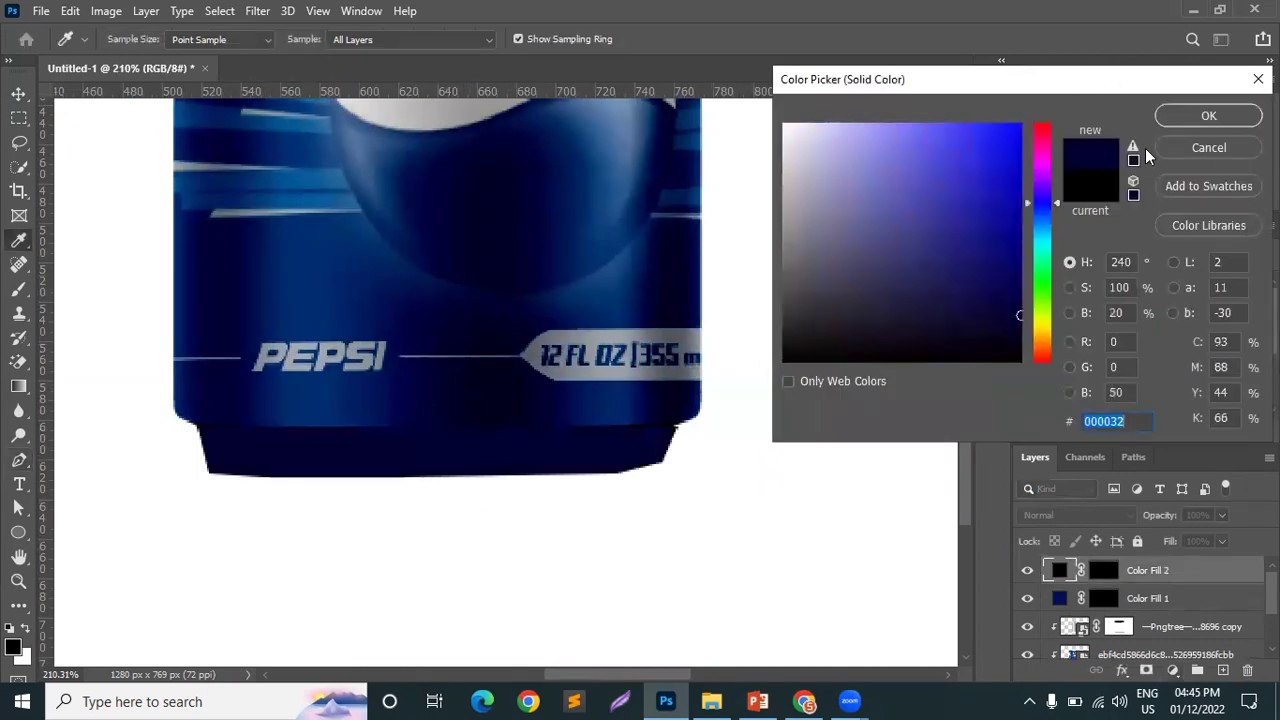
{"action": "left_click", "coordinate": [1208, 116]}
{"action": "key", "text": "p"}
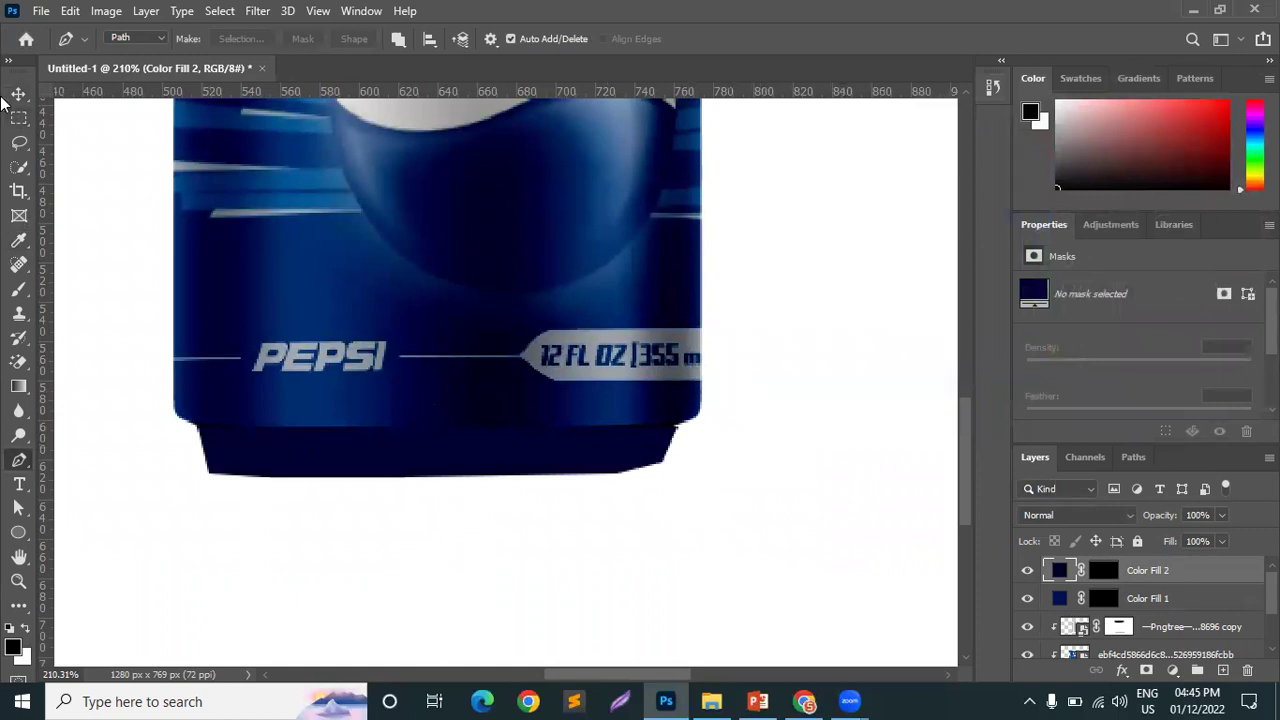
- Load the base can's outline as a selection and fill that area of the Color Fill 2 mask with white
{"action": "scroll", "coordinate": [1086, 595], "scroll_direction": "down", "scroll_amount": 2}
{"action": "left_click", "coordinate": [1062, 618], "text": "ctrl"}
{"action": "scroll", "coordinate": [1175, 610], "scroll_direction": "up", "scroll_amount": 2}
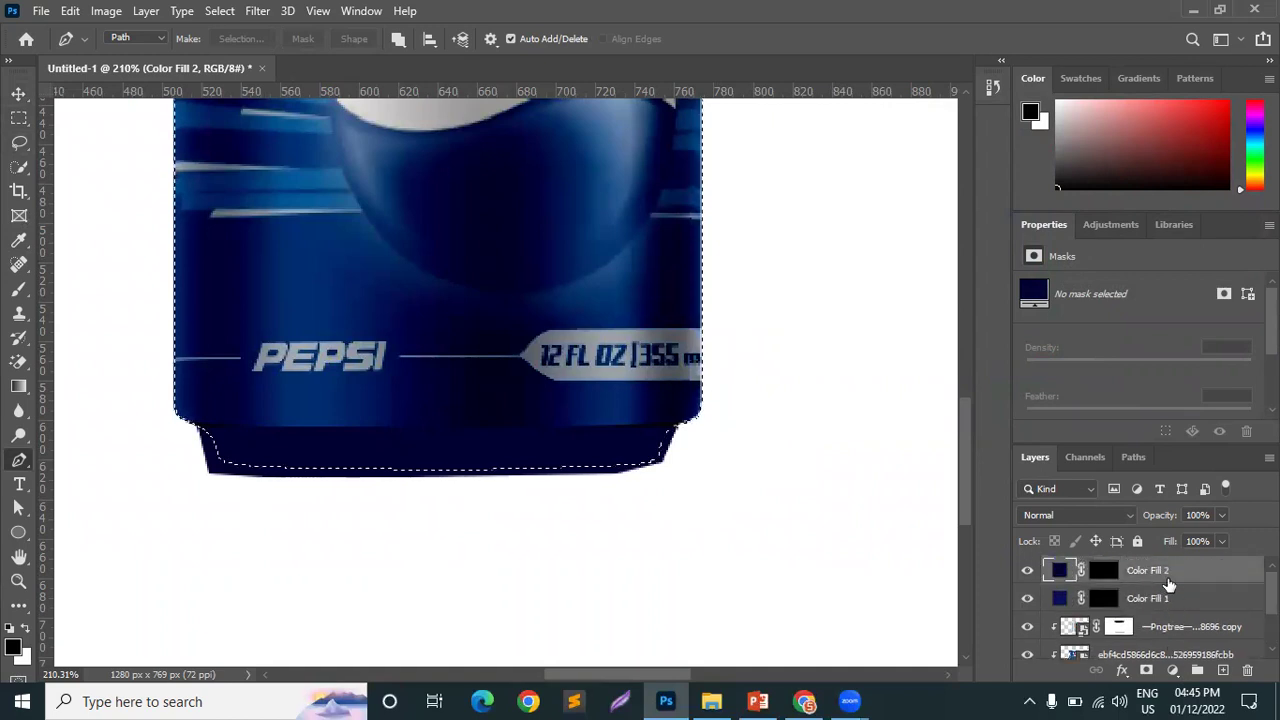
{"action": "left_click", "coordinate": [1102, 570]}
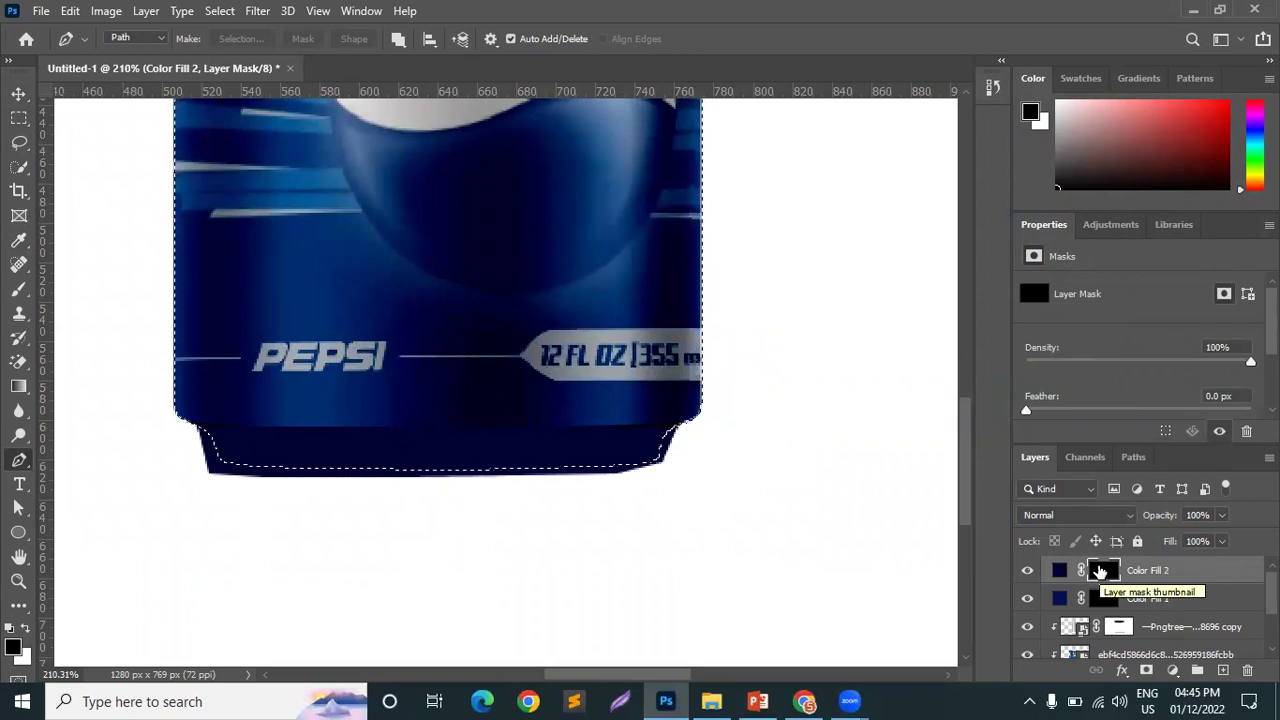
{"action": "left_click", "coordinate": [26, 628]}
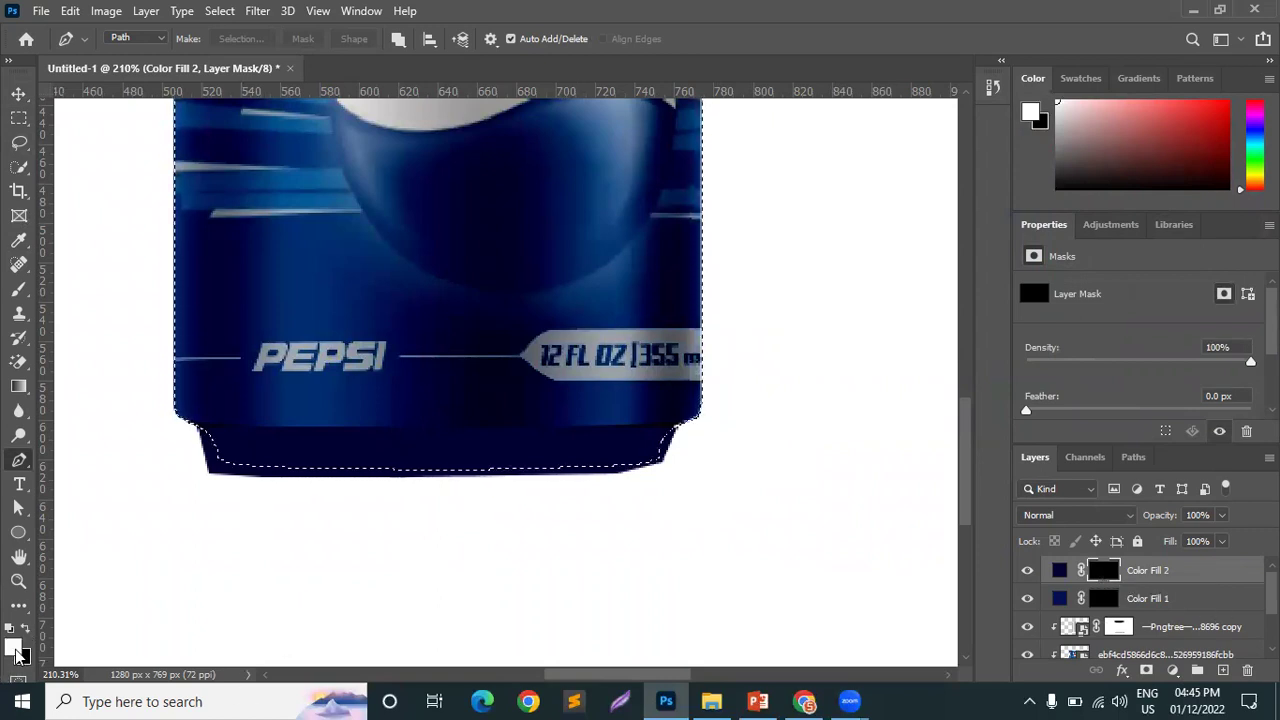
{"action": "key", "text": "alt+BackSpace"}
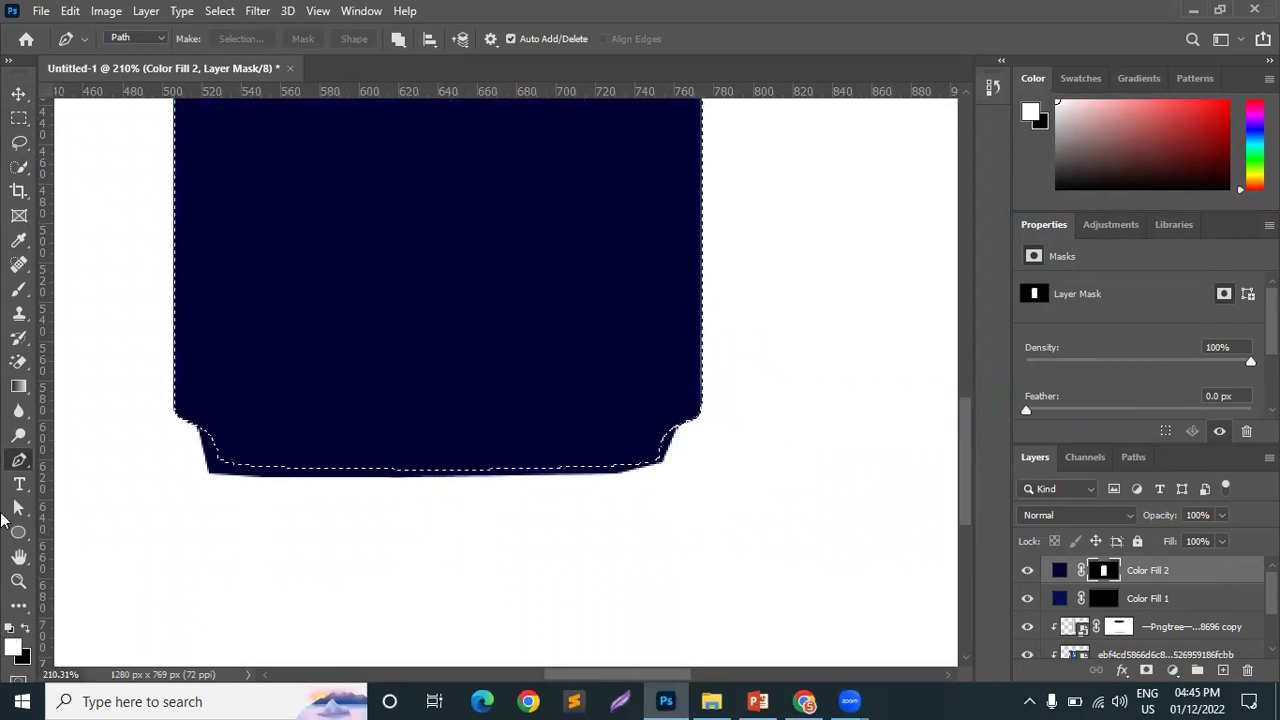
{"action": "key", "text": "ctrl+minus"}
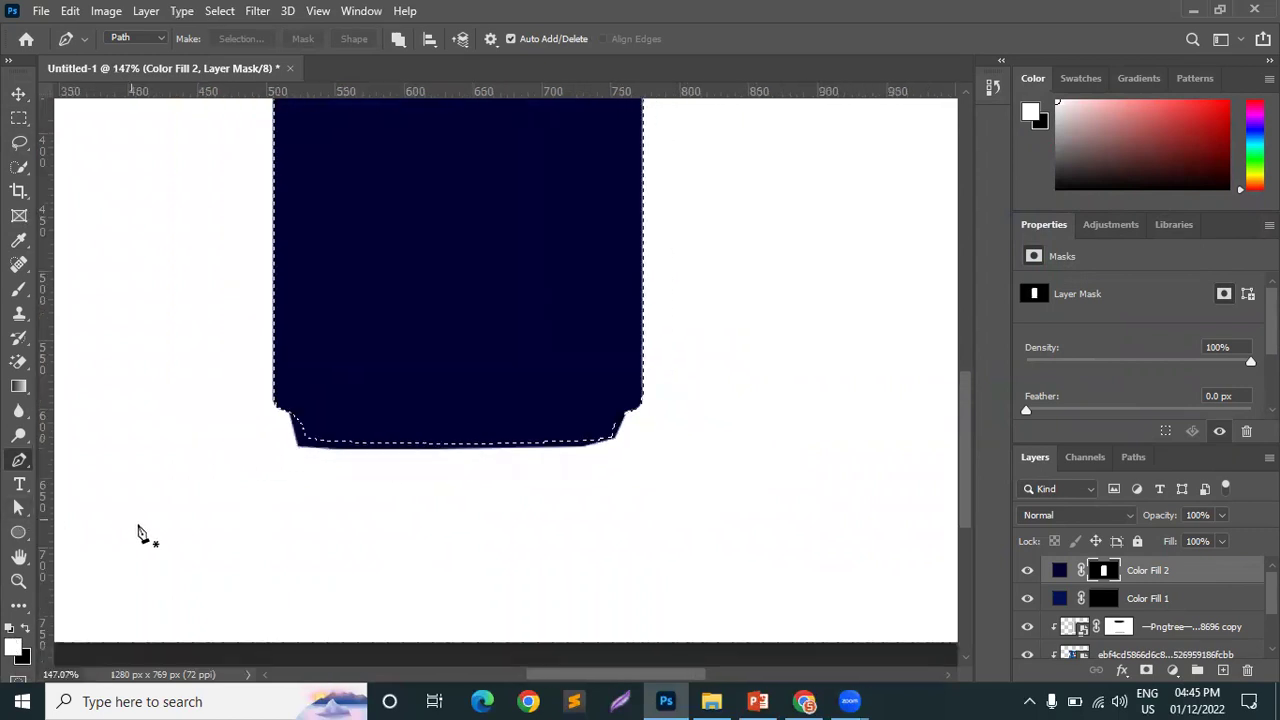
{"action": "key", "text": "ctrl+0"}
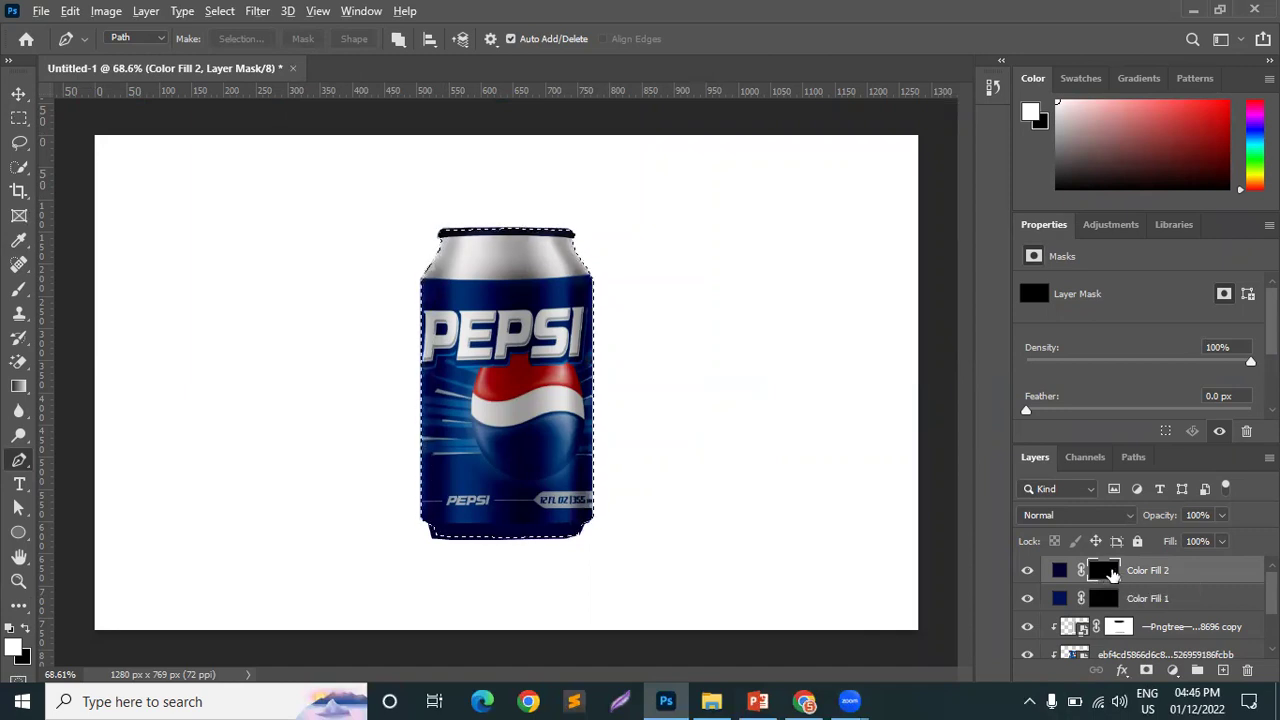
{"action": "key", "text": "alt+BackSpace"}
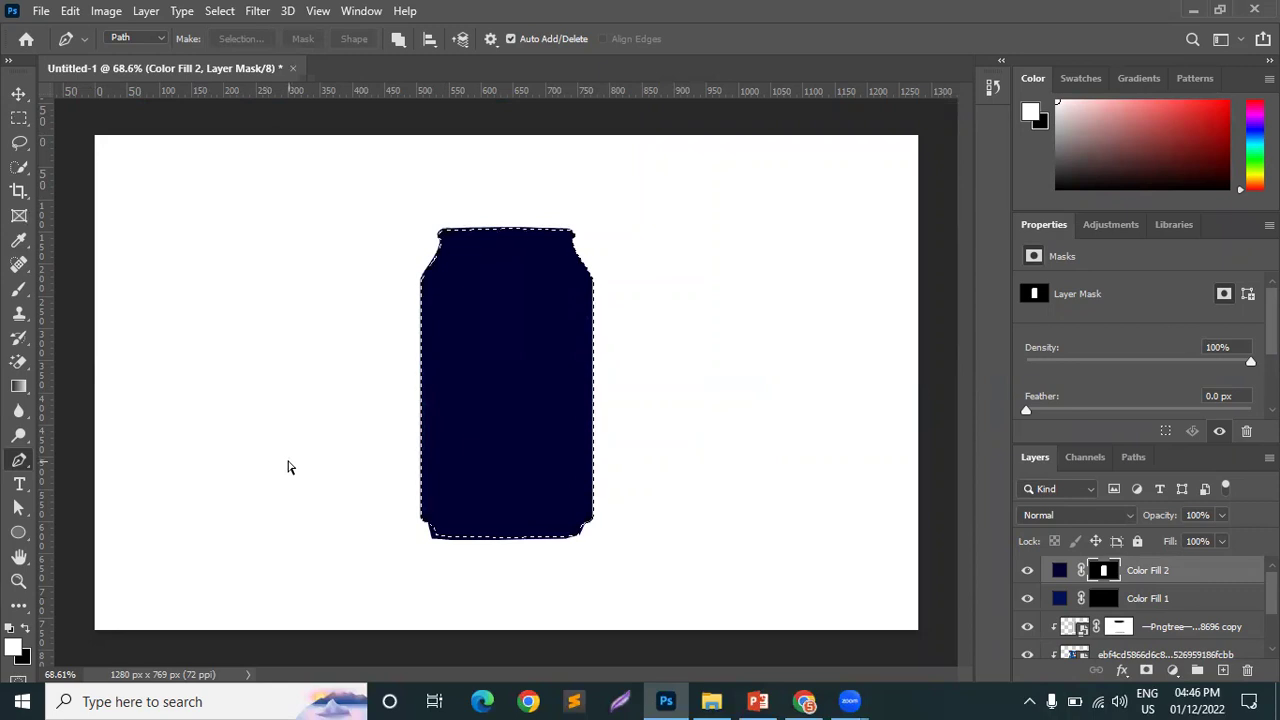
- Fill the base can's outline with white on the Color Fill 1 mask too, and drop the selection
{"action": "left_click", "coordinate": [1106, 600]}
{"action": "scroll", "coordinate": [1122, 616], "scroll_direction": "down", "scroll_amount": 2}
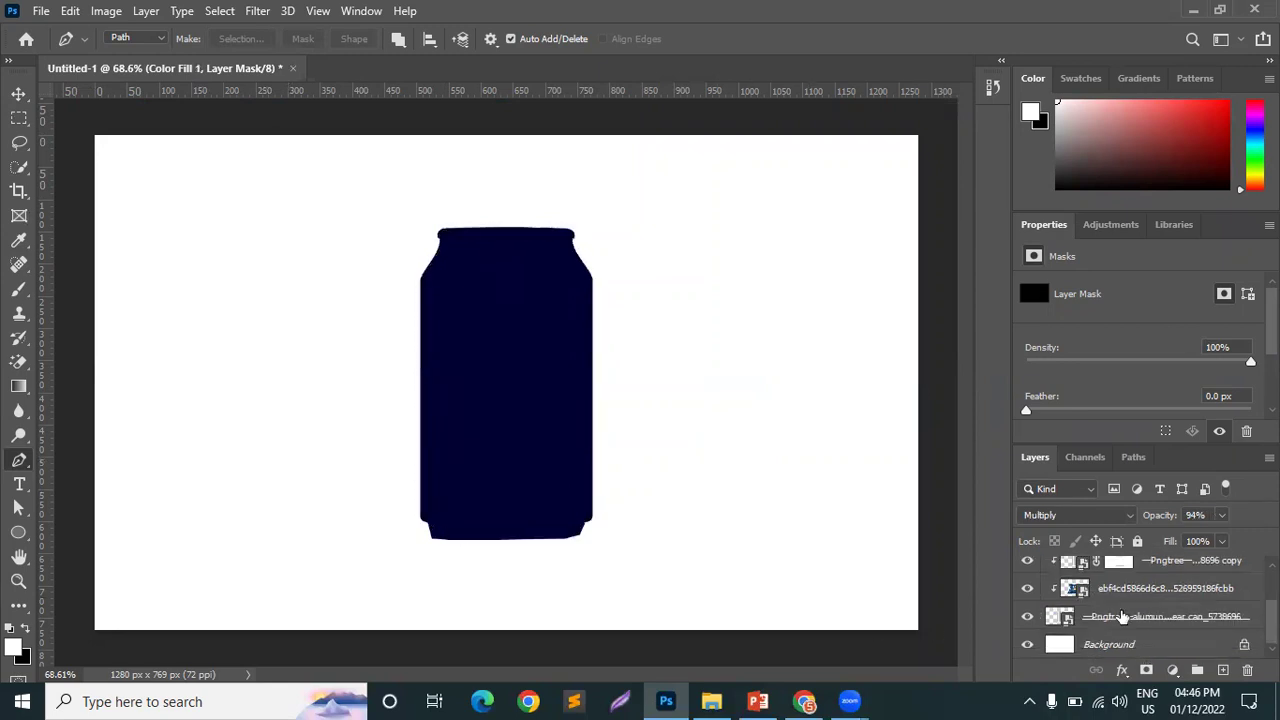
{"action": "left_click", "coordinate": [1056, 618], "text": "ctrl"}
{"action": "scroll", "coordinate": [1120, 624], "scroll_direction": "up", "scroll_amount": 2}
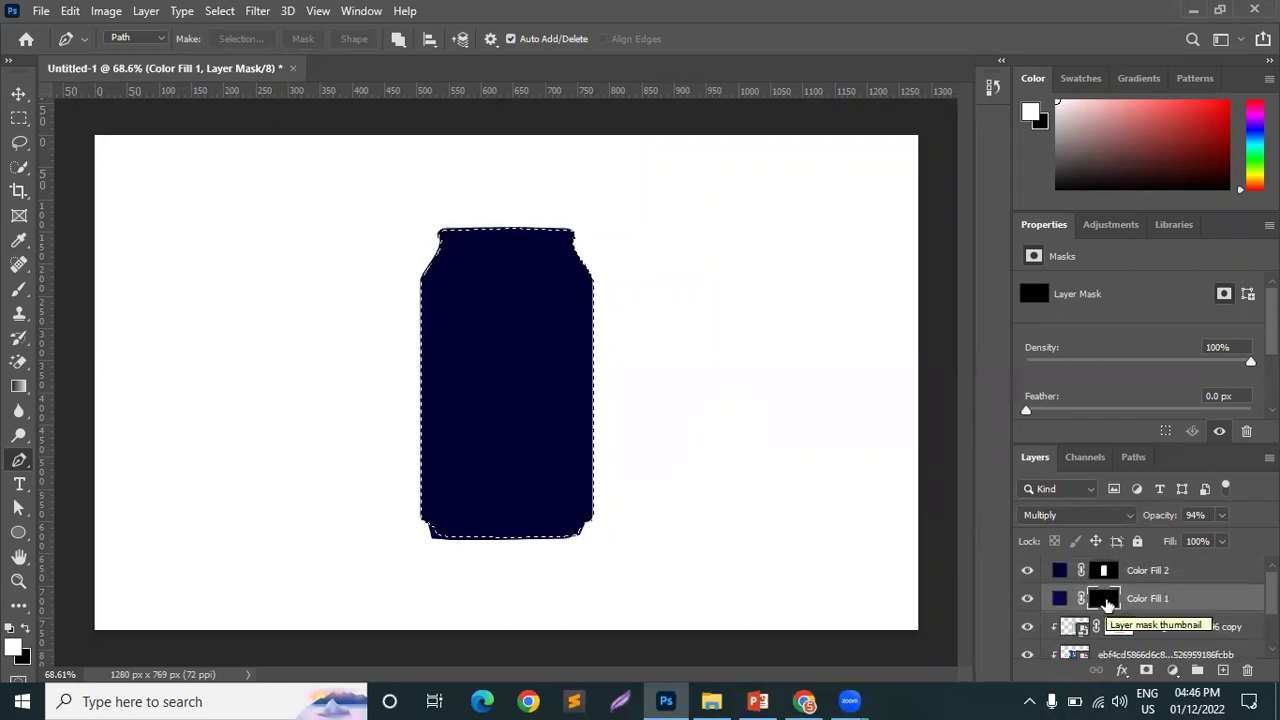
{"action": "key", "text": "alt+BackSpace"}
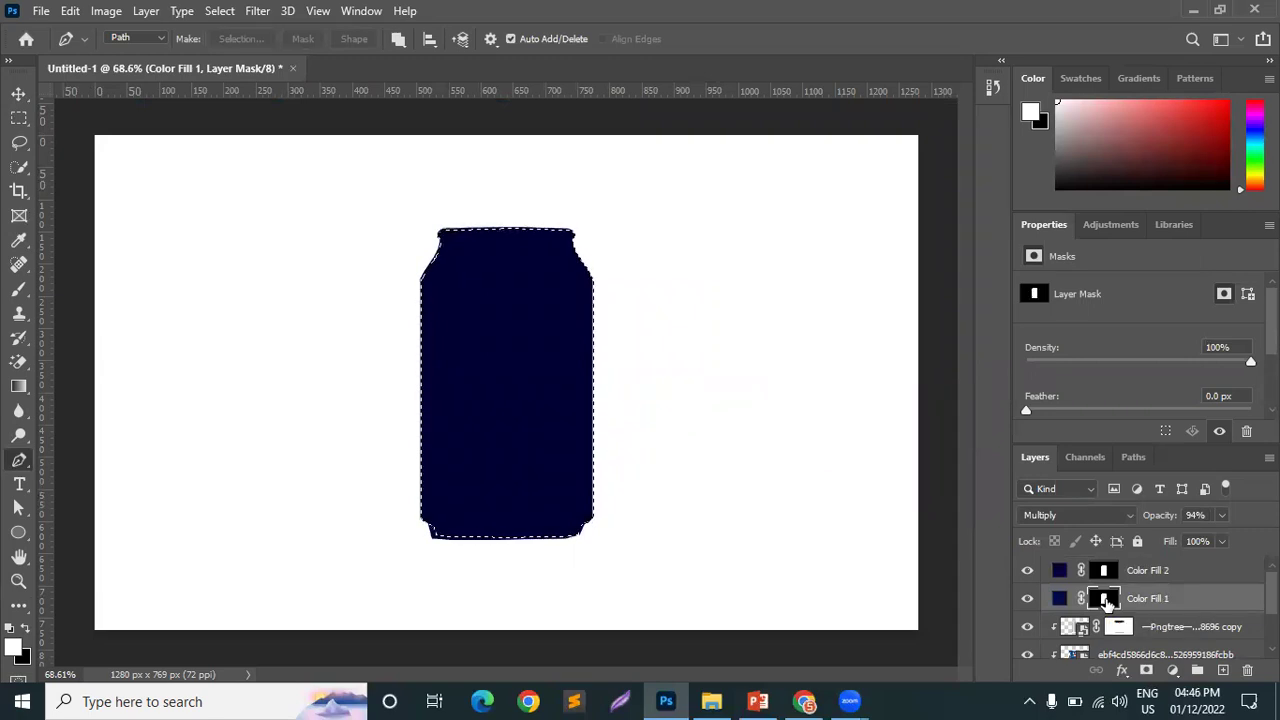
{"action": "key", "text": "ctrl+d"}
- Switch to the Move tool and make the clipped Pepsi label image layer active
{"action": "left_click", "coordinate": [20, 93]}
{"action": "scroll", "coordinate": [1113, 625], "scroll_direction": "down", "scroll_amount": 2}
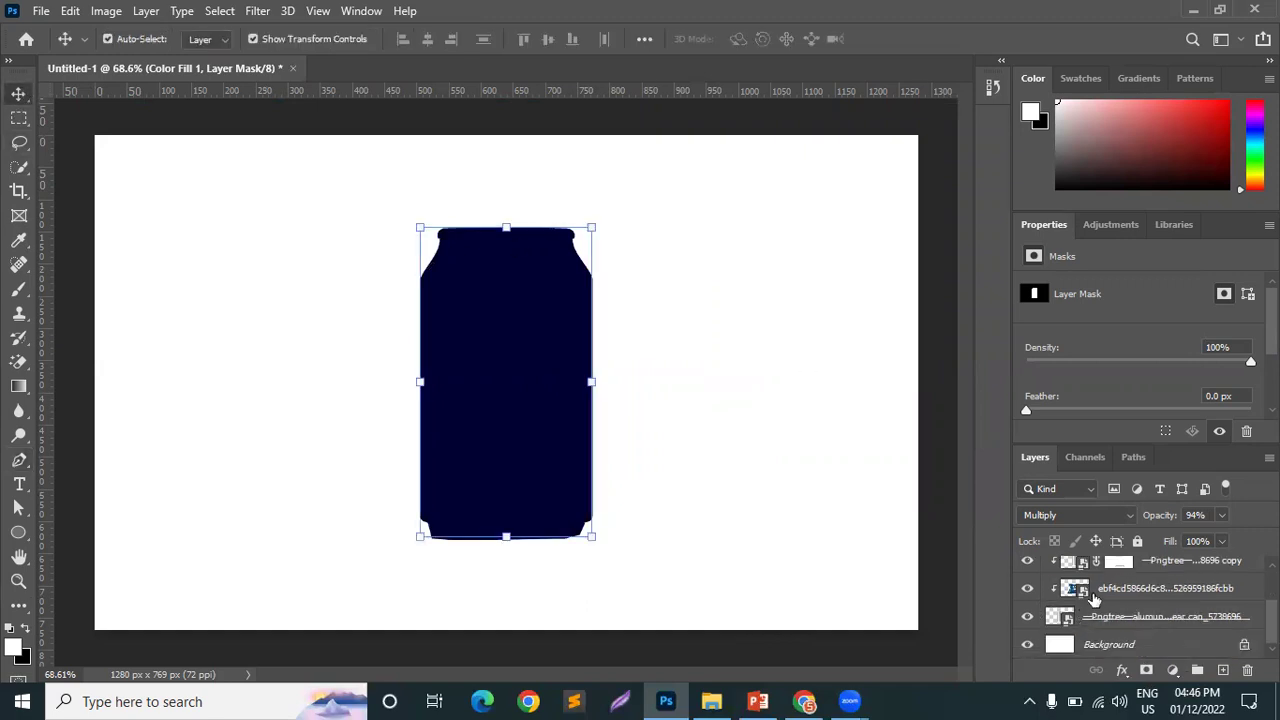
{"action": "left_click", "coordinate": [1095, 596]}
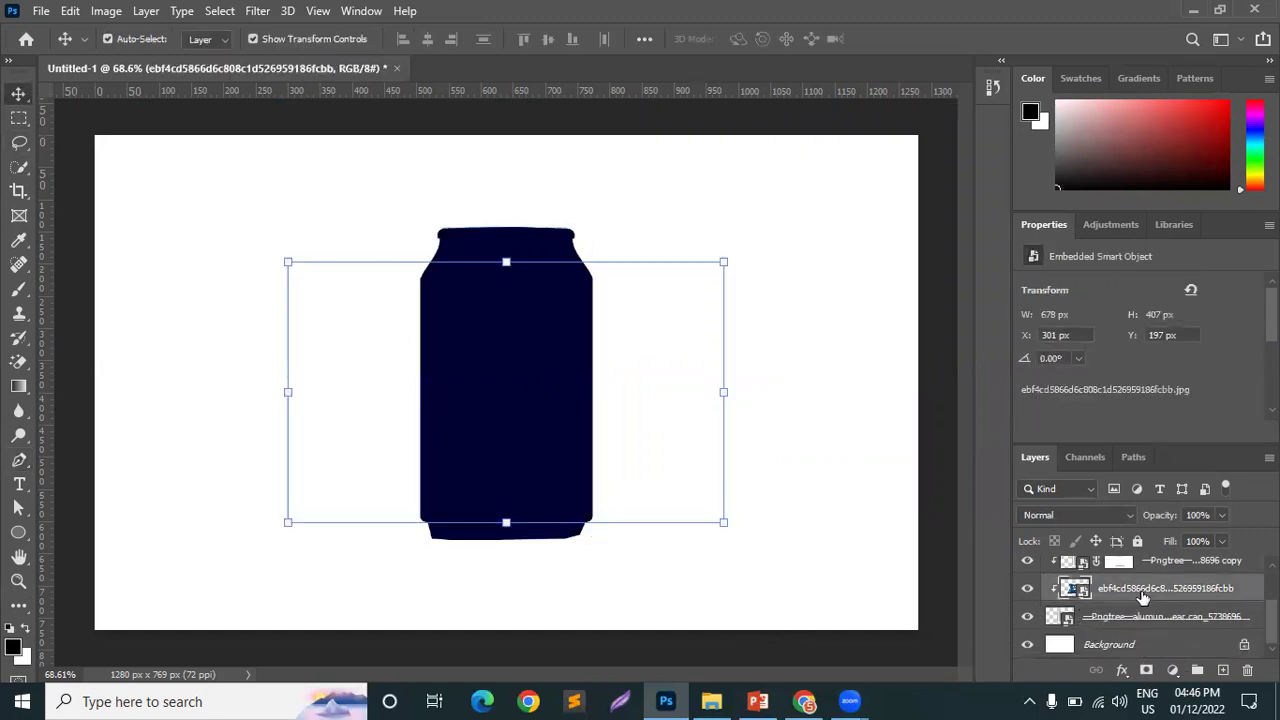
{"action": "scroll", "coordinate": [1143, 597], "scroll_direction": "up", "scroll_amount": 2}
{"action": "scroll", "coordinate": [1143, 597], "scroll_direction": "down", "scroll_amount": 2}
{"action": "scroll", "coordinate": [1143, 597], "scroll_direction": "up", "scroll_amount": 2}
{"action": "left_click_drag", "start_coordinate": [1118, 577], "coordinate": [1133, 608]}
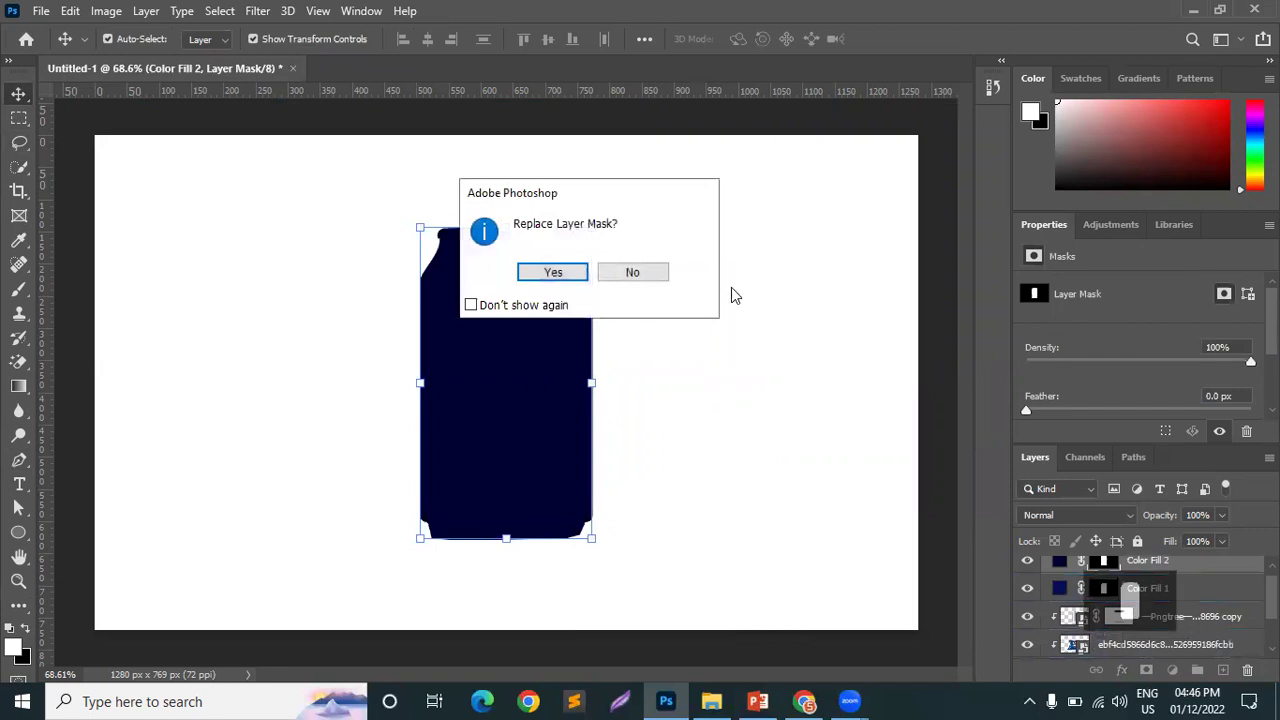
{"action": "left_click", "coordinate": [634, 275]}
{"action": "key", "text": "z"}
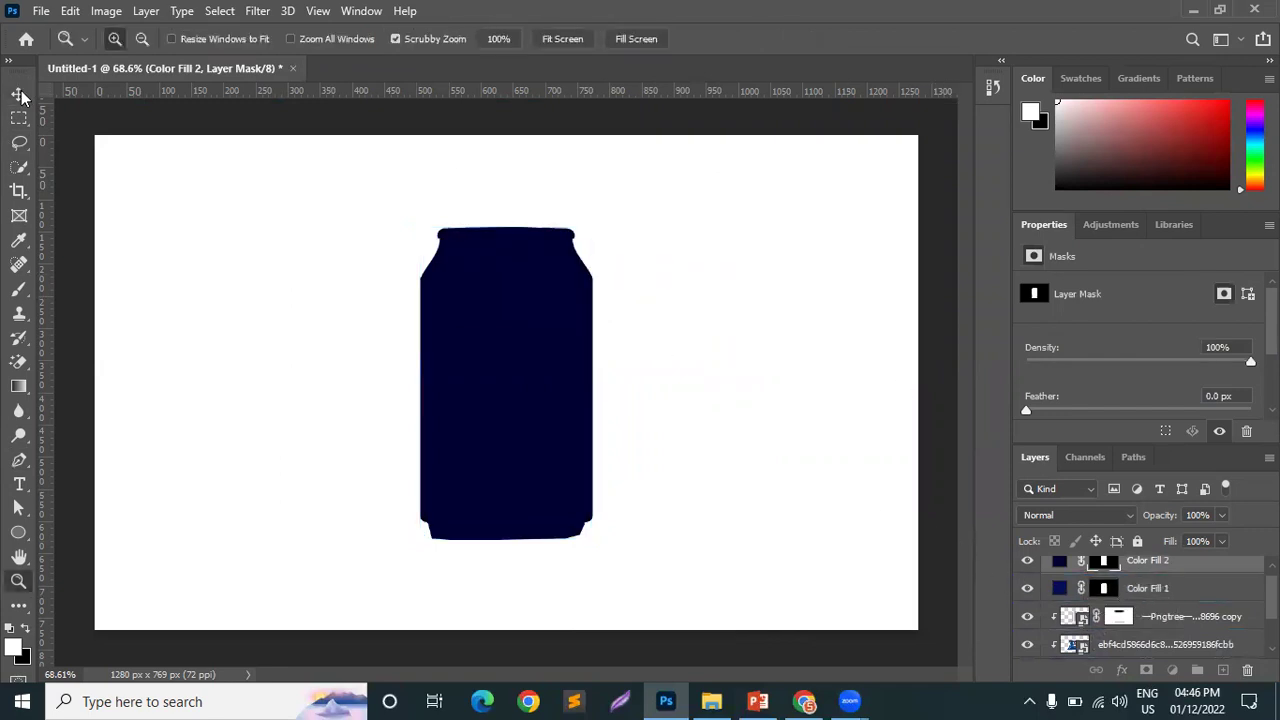
- Revert the can-shaped mask fills, remove the Color Fill 2 layer, and drop the bottom rim selection
{"action": "left_click", "coordinate": [1059, 561], "text": "ctrl"}
{"action": "key", "text": "ctrl+d"}
{"action": "key", "text": "ctrl+shift+d"}
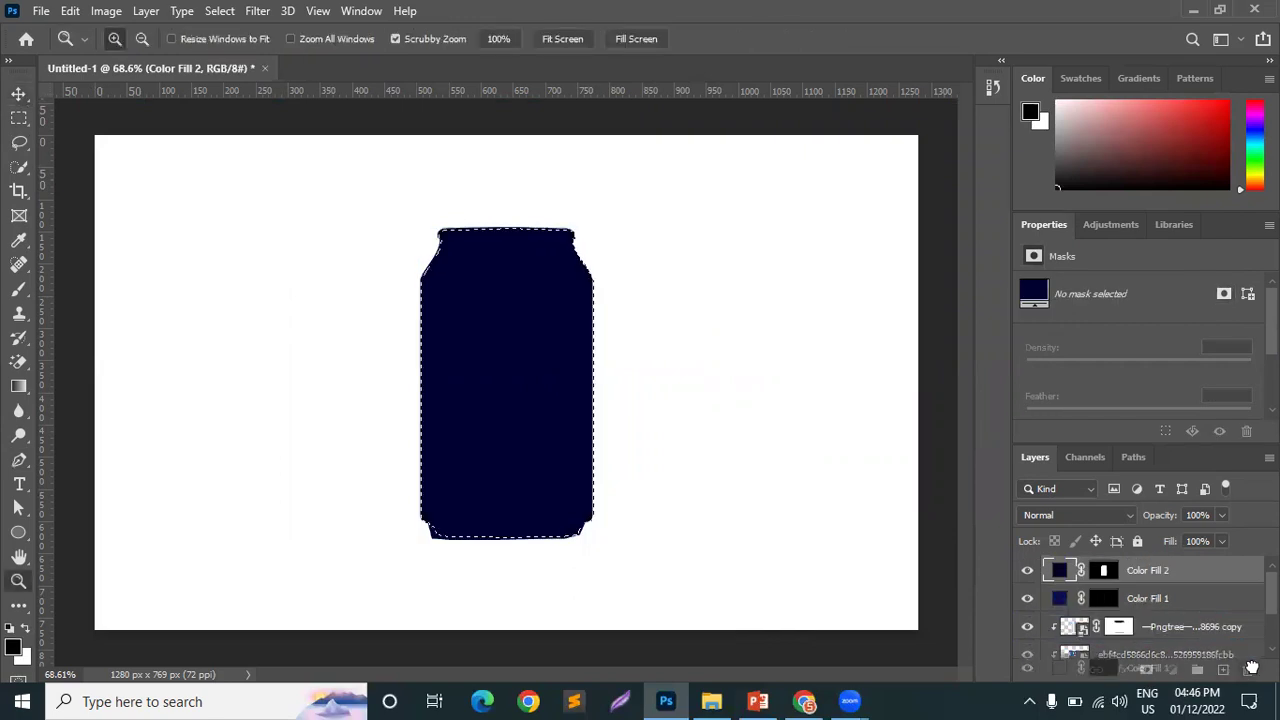
{"action": "key", "text": "Delete"}
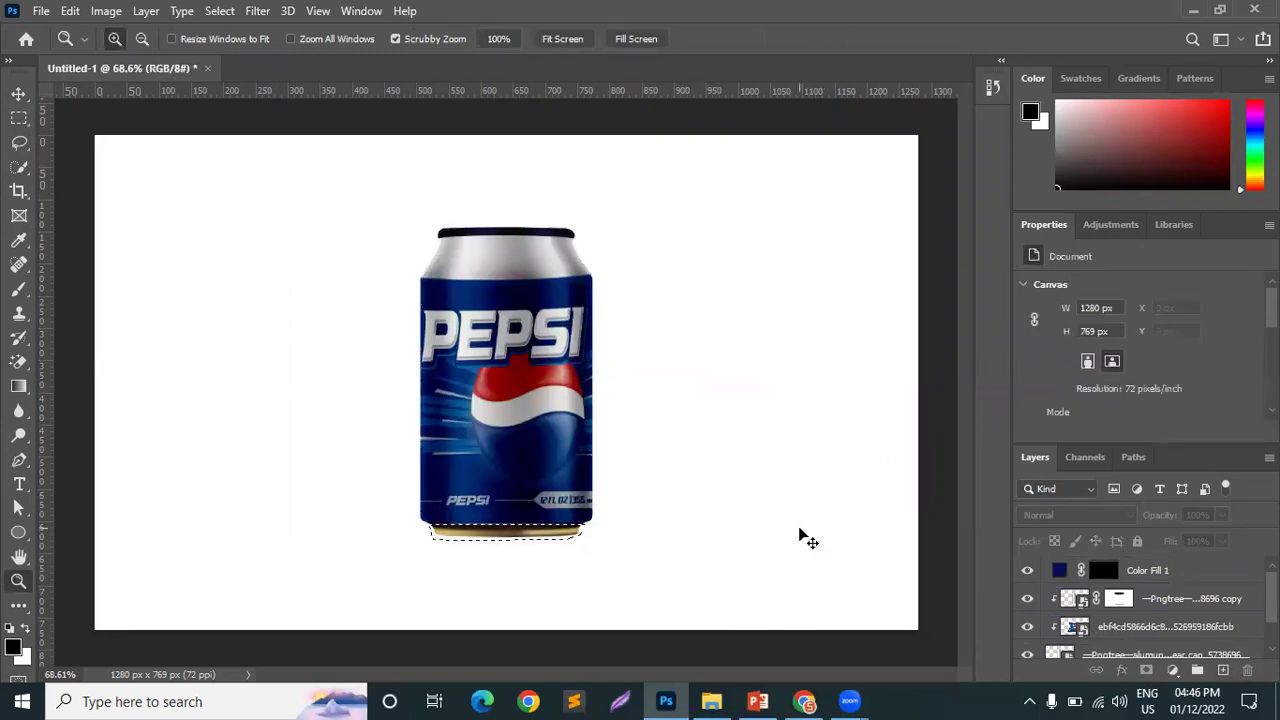
{"action": "key", "text": "v"}
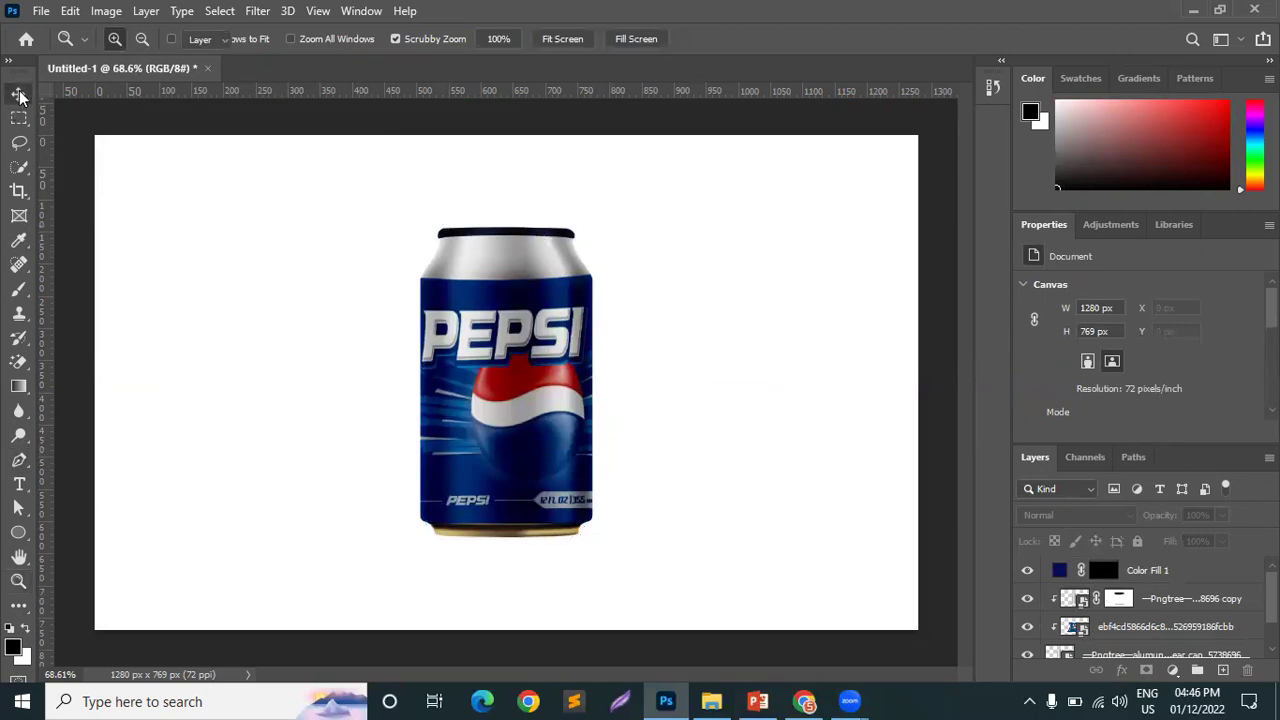
- Make the Color Fill 1 layer covering the can's top rim active
{"action": "left_click", "coordinate": [522, 236]}
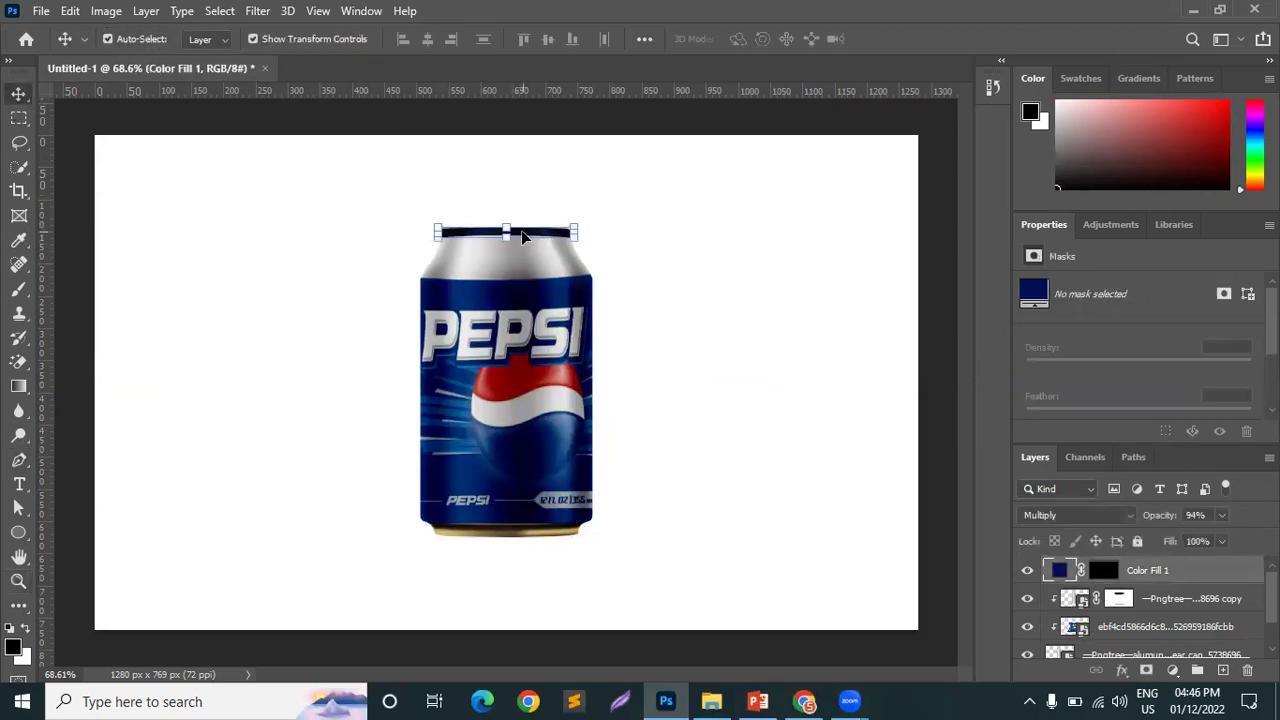
{"action": "left_click", "coordinate": [558, 228]}
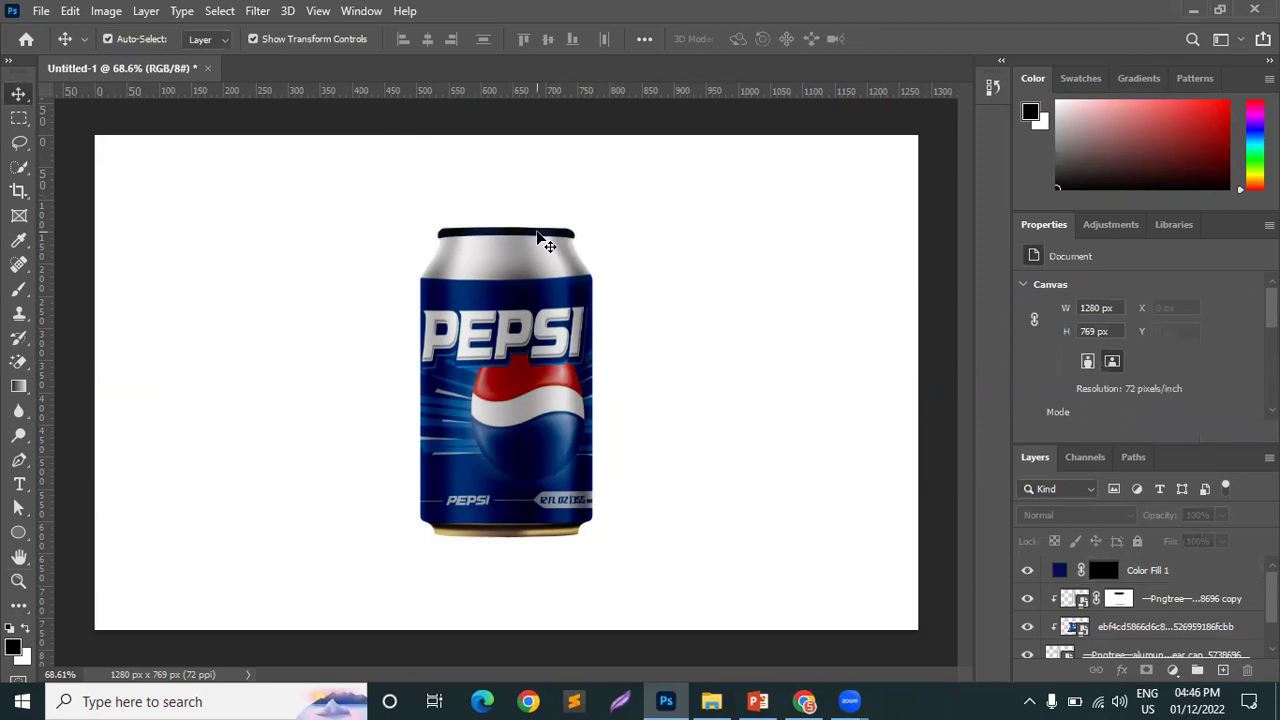
{"action": "left_click", "coordinate": [541, 239]}
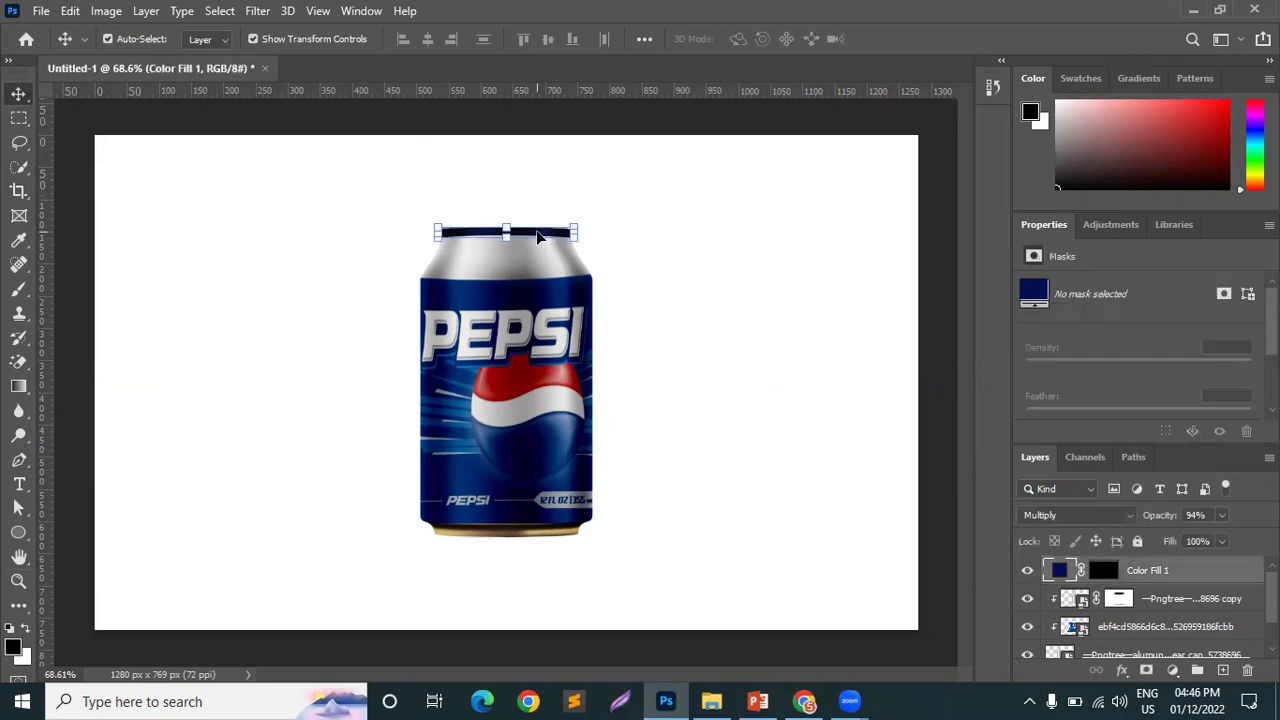
{"action": "left_click", "coordinate": [1104, 572], "text": "ctrl"}
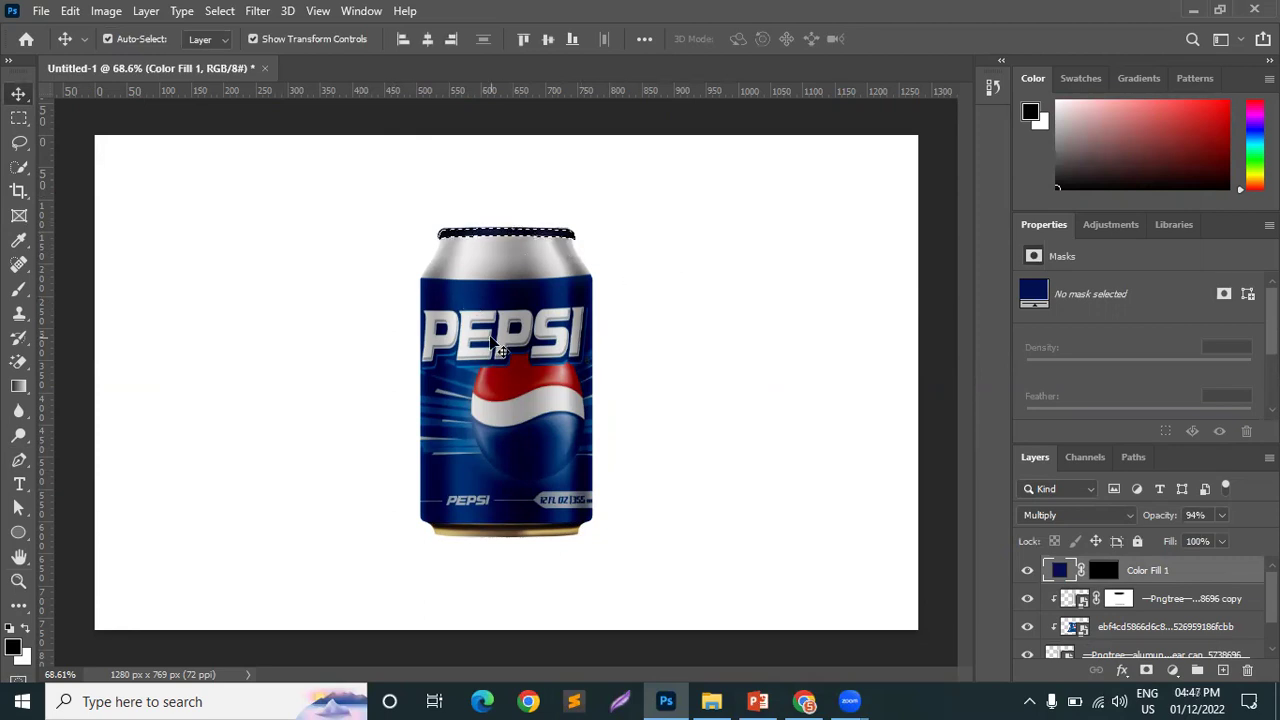
{"action": "key", "text": "ctrl"}
{"action": "key", "text": "ctrl+d"}
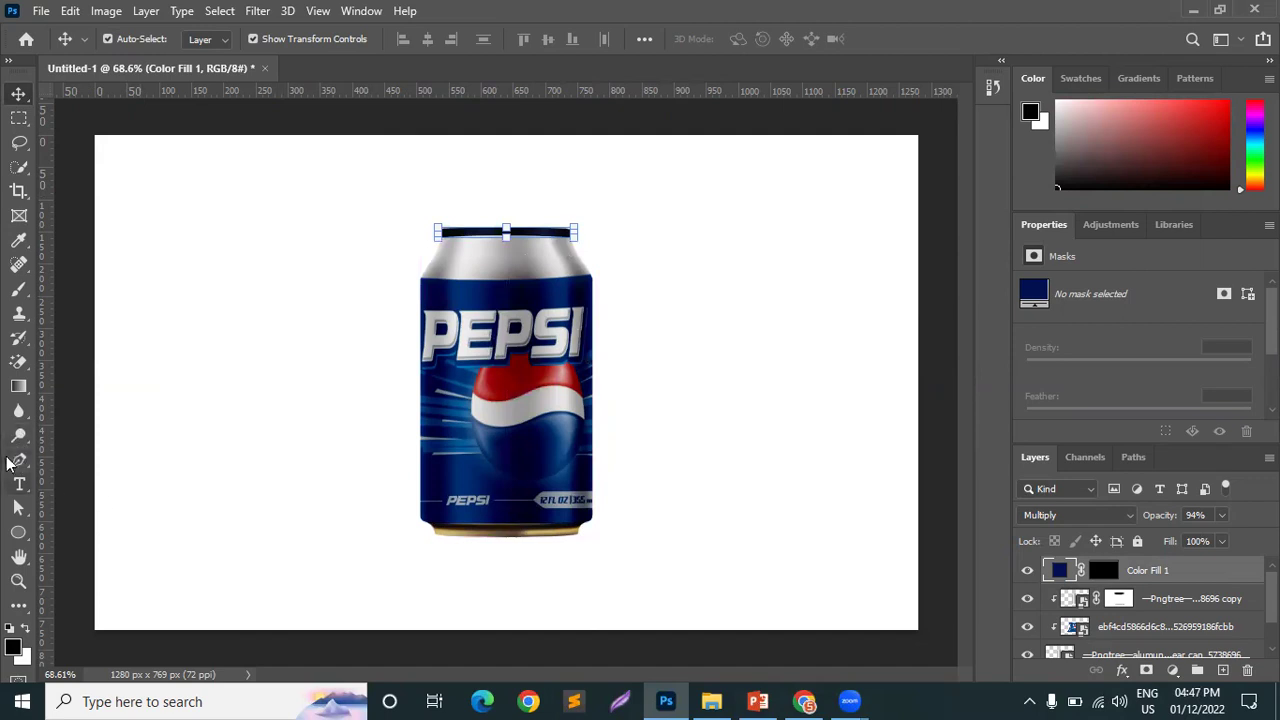
{"action": "left_click", "coordinate": [18, 460]}
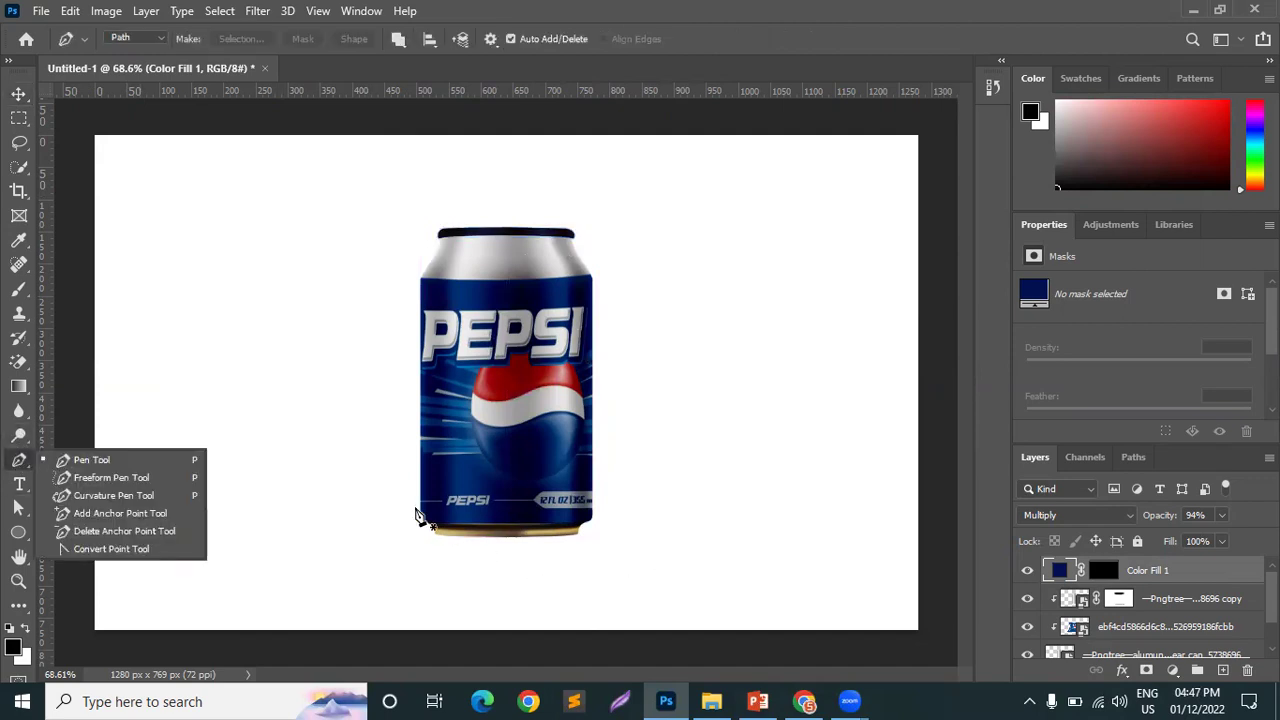
{"action": "left_click", "coordinate": [18, 93]}
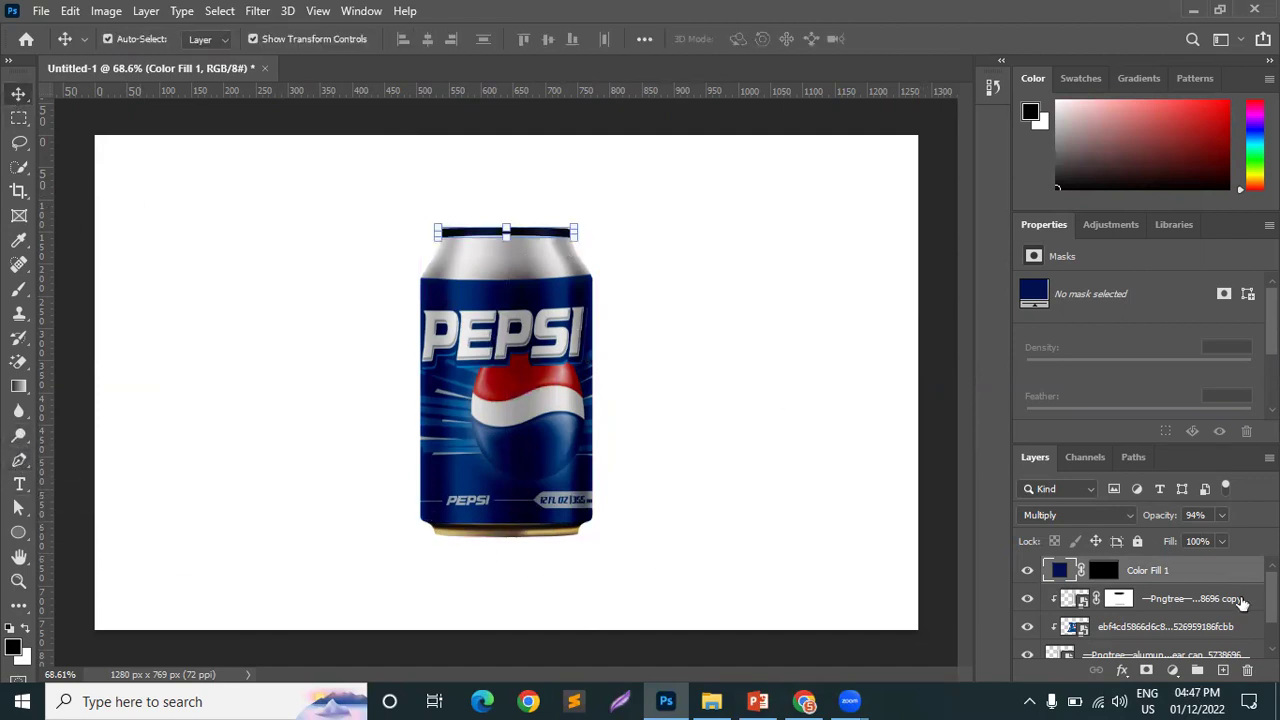
- Load the base can's outline as a selection and add a black 000000 Solid Color fill over it
{"action": "scroll", "coordinate": [1180, 636], "scroll_direction": "down", "scroll_amount": 1}
{"action": "left_click", "coordinate": [1059, 616], "text": "ctrl"}
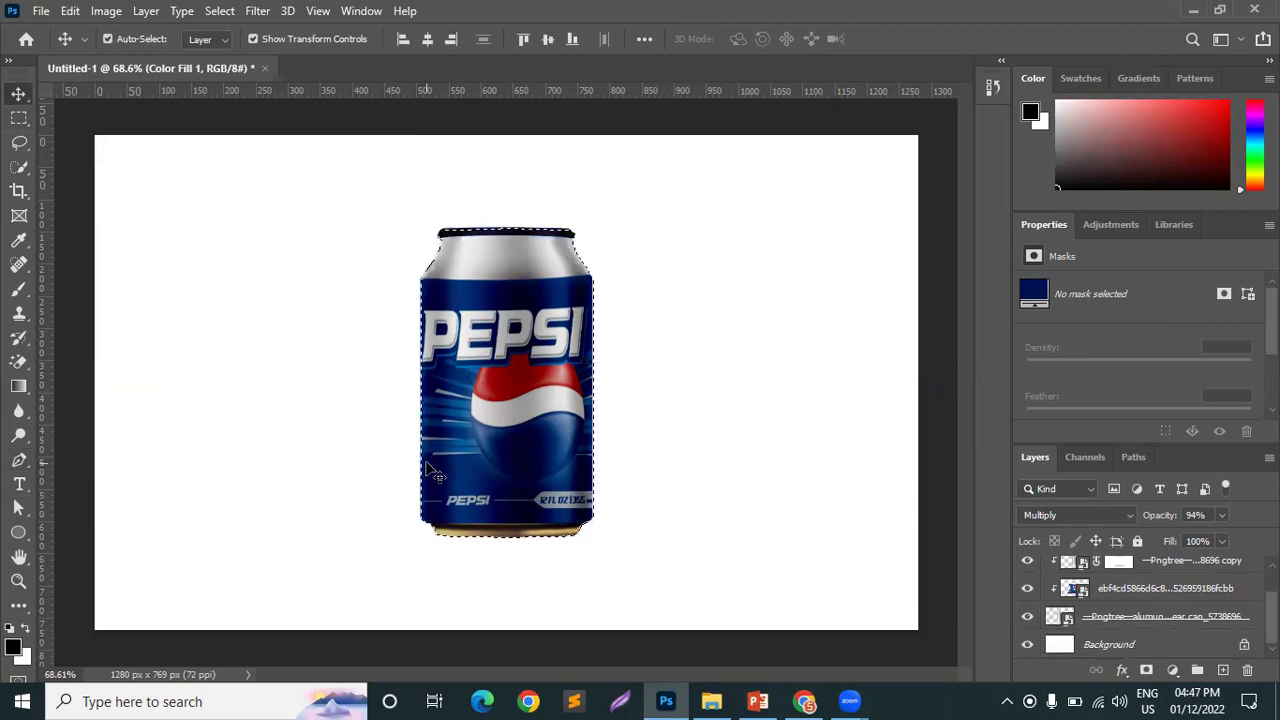
{"action": "scroll", "coordinate": [1177, 640], "scroll_direction": "up", "scroll_amount": 1}
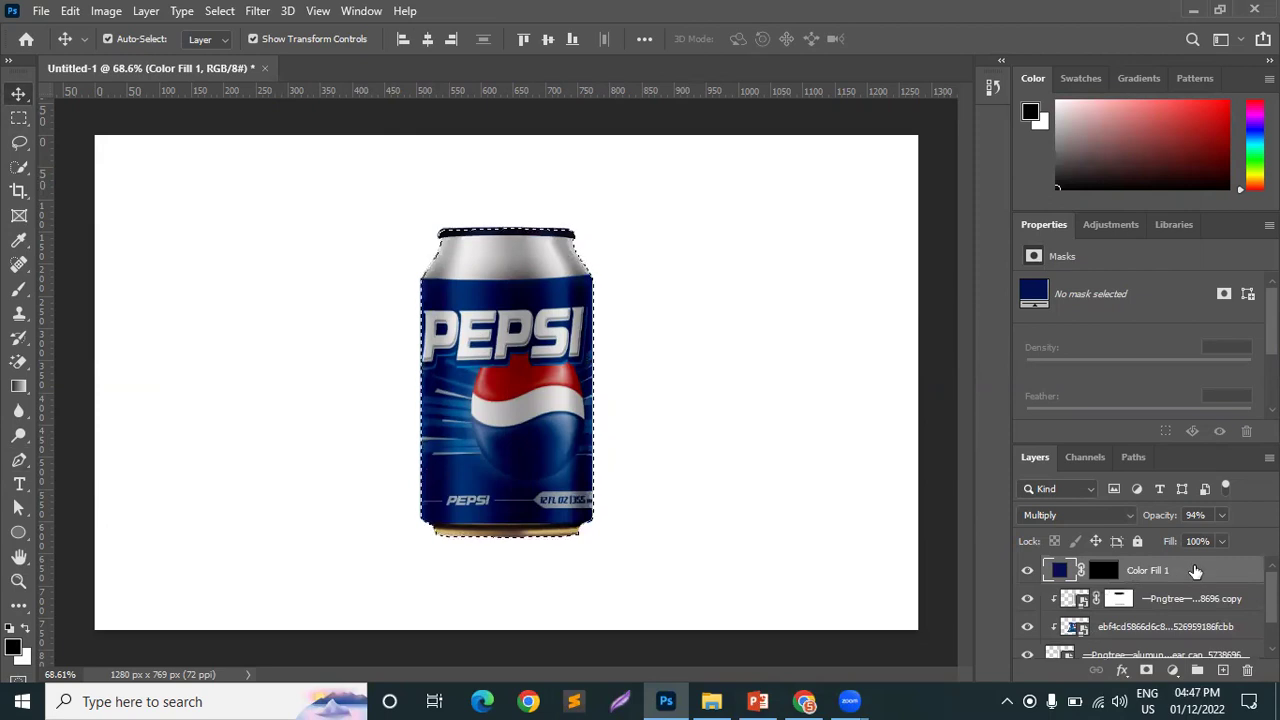
{"action": "left_click", "coordinate": [1173, 672]}
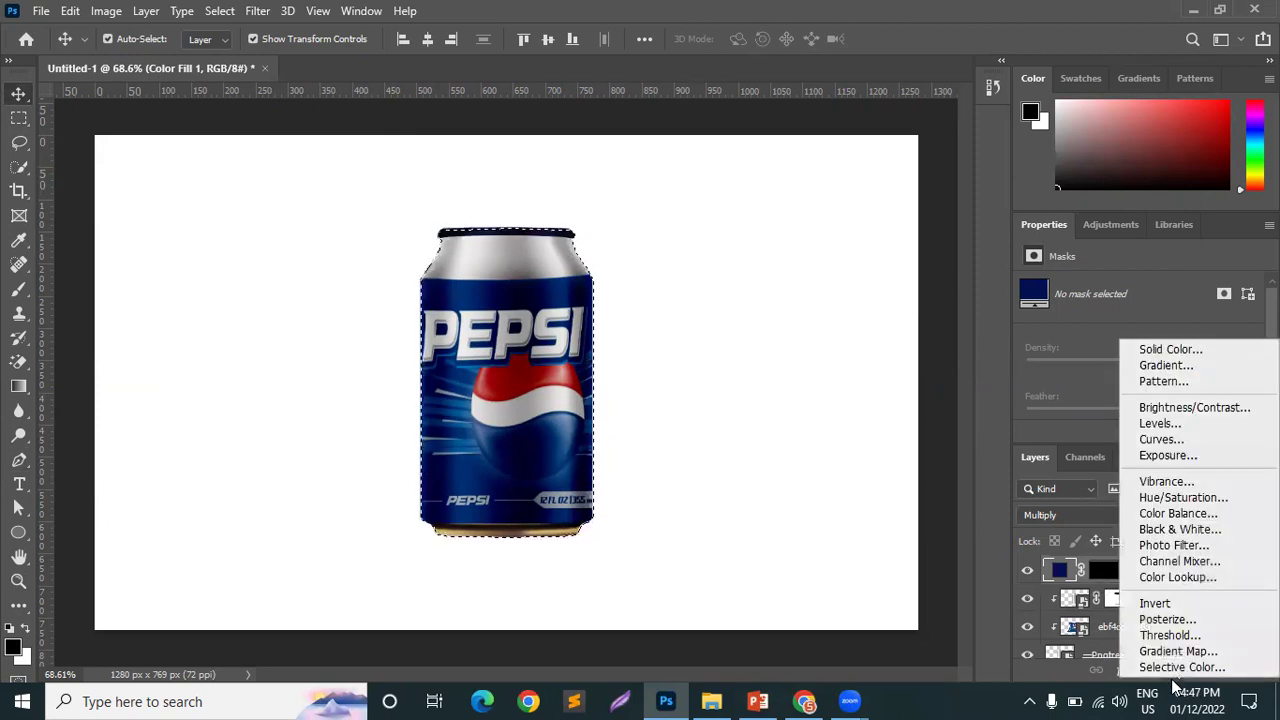
{"action": "left_click", "coordinate": [1152, 352]}
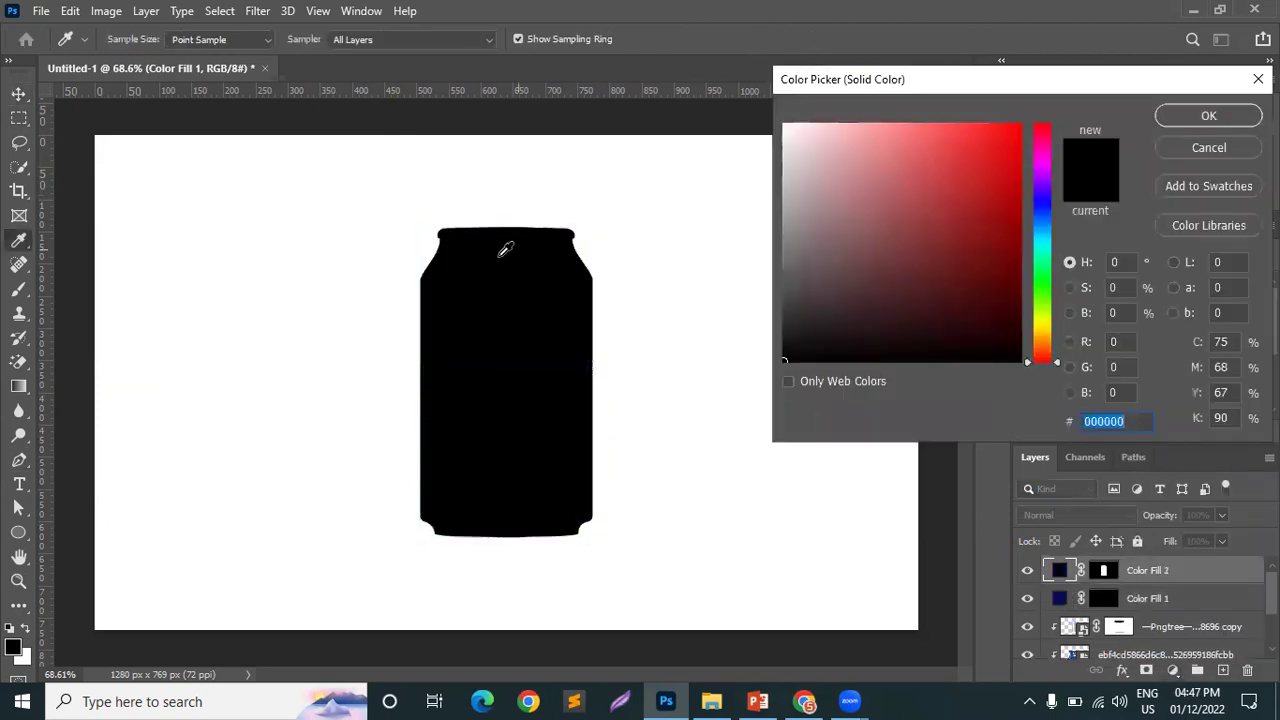
{"action": "left_click", "coordinate": [1195, 116]}
- Move the Color Fill 2 layer beneath Color Fill 1 in the stack and review its fill colour
{"action": "left_click_drag", "start_coordinate": [1177, 578], "coordinate": [1178, 604]}
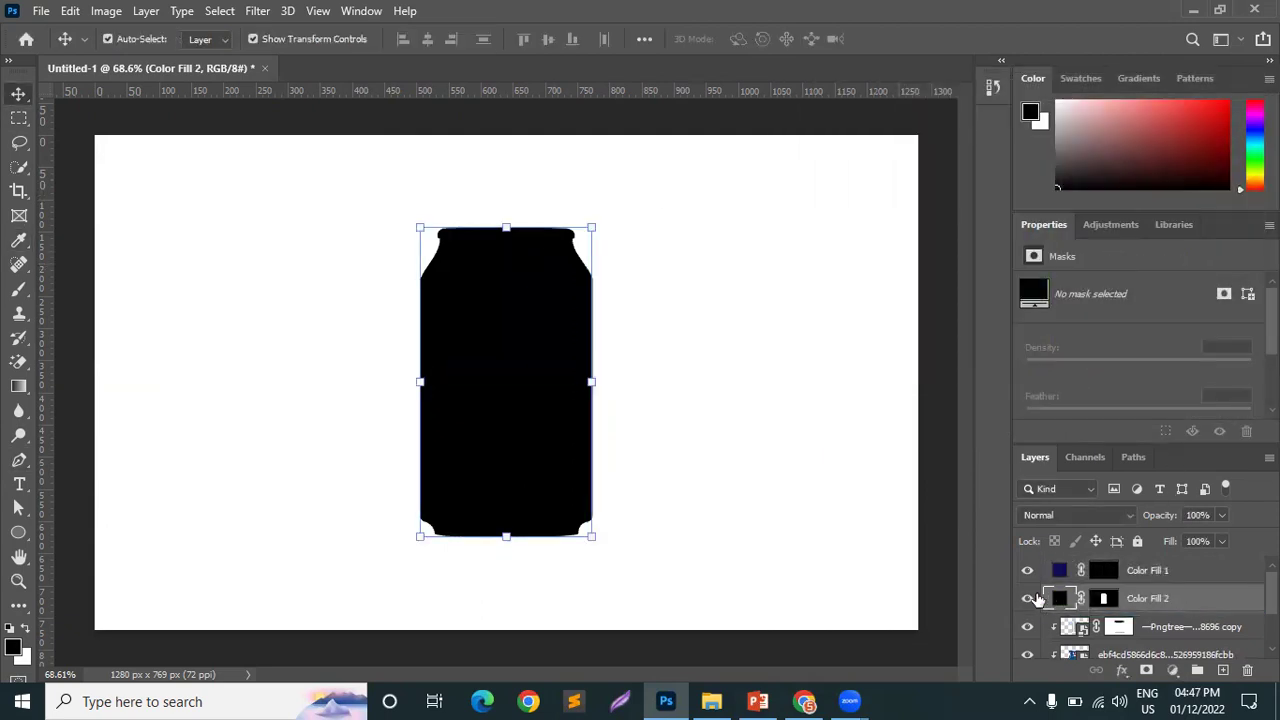
{"action": "double_click", "coordinate": [1058, 598]}
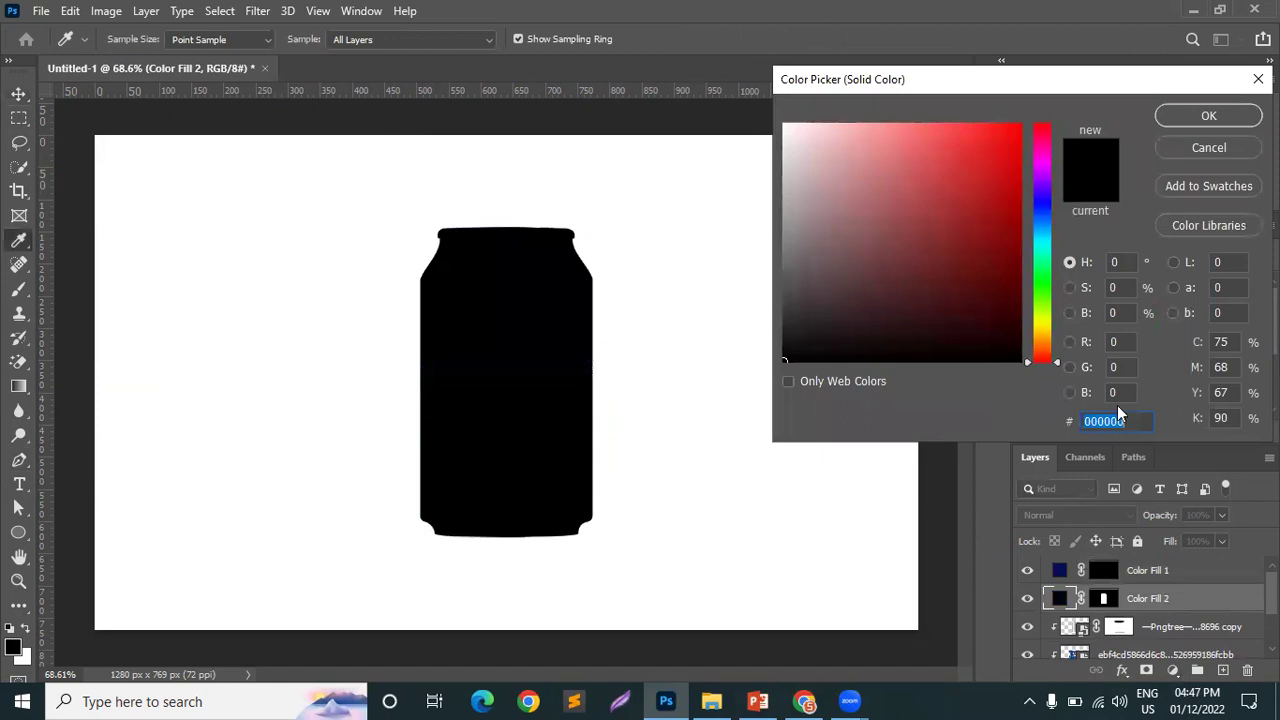
{"action": "left_click", "coordinate": [1212, 152]}
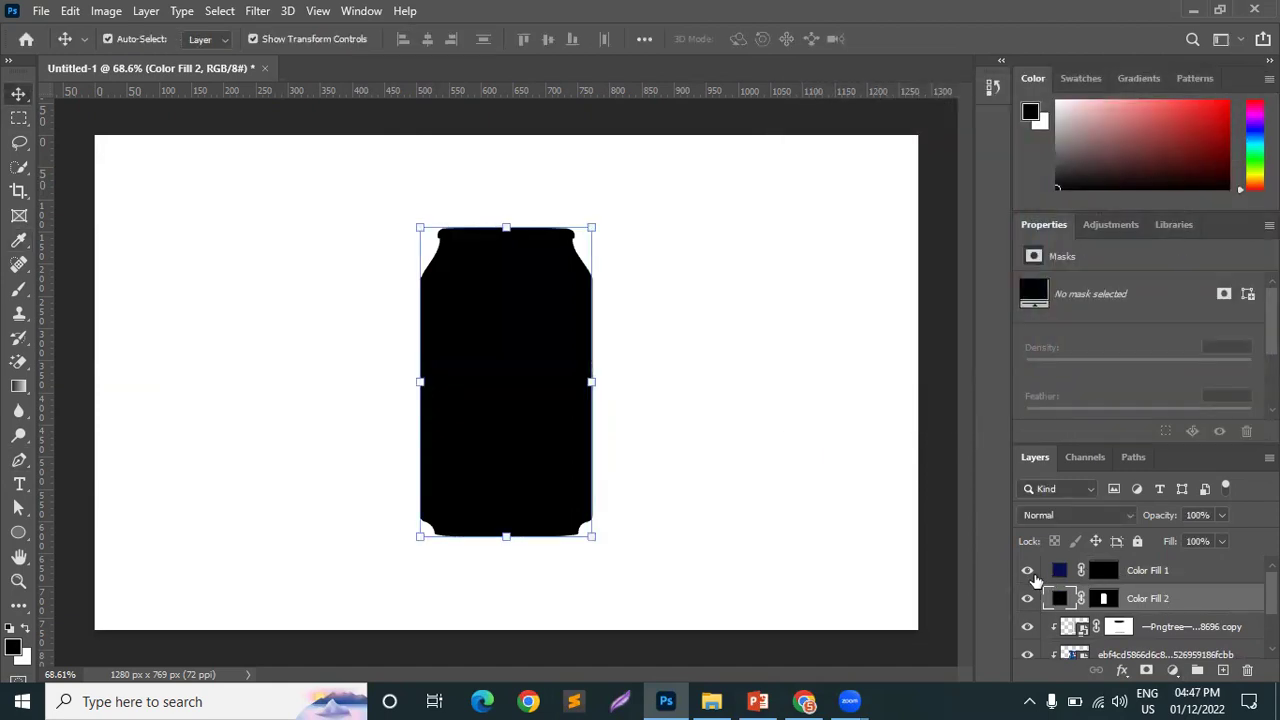
- Set Color Fill 1 to Normal blending and recolour Color Fill 2 to 001154, sampled from the can's top rim
{"action": "left_click", "coordinate": [1164, 577]}
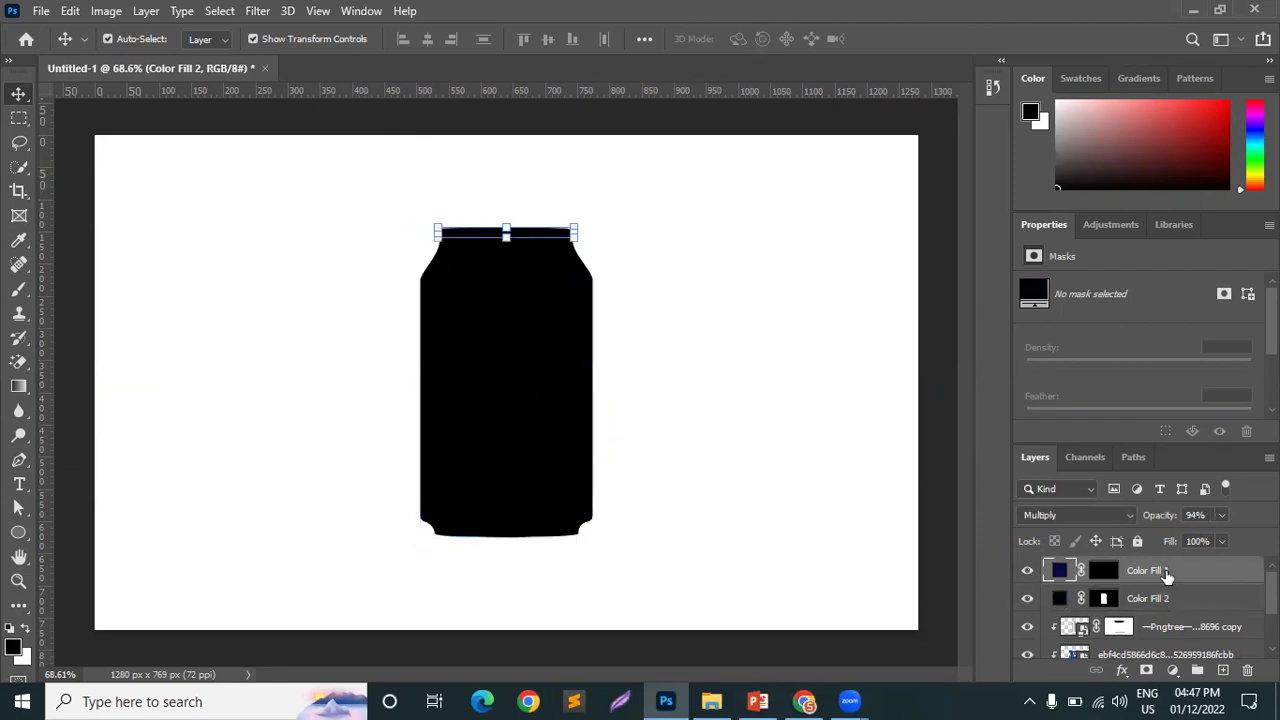
{"action": "left_click", "coordinate": [1104, 514]}
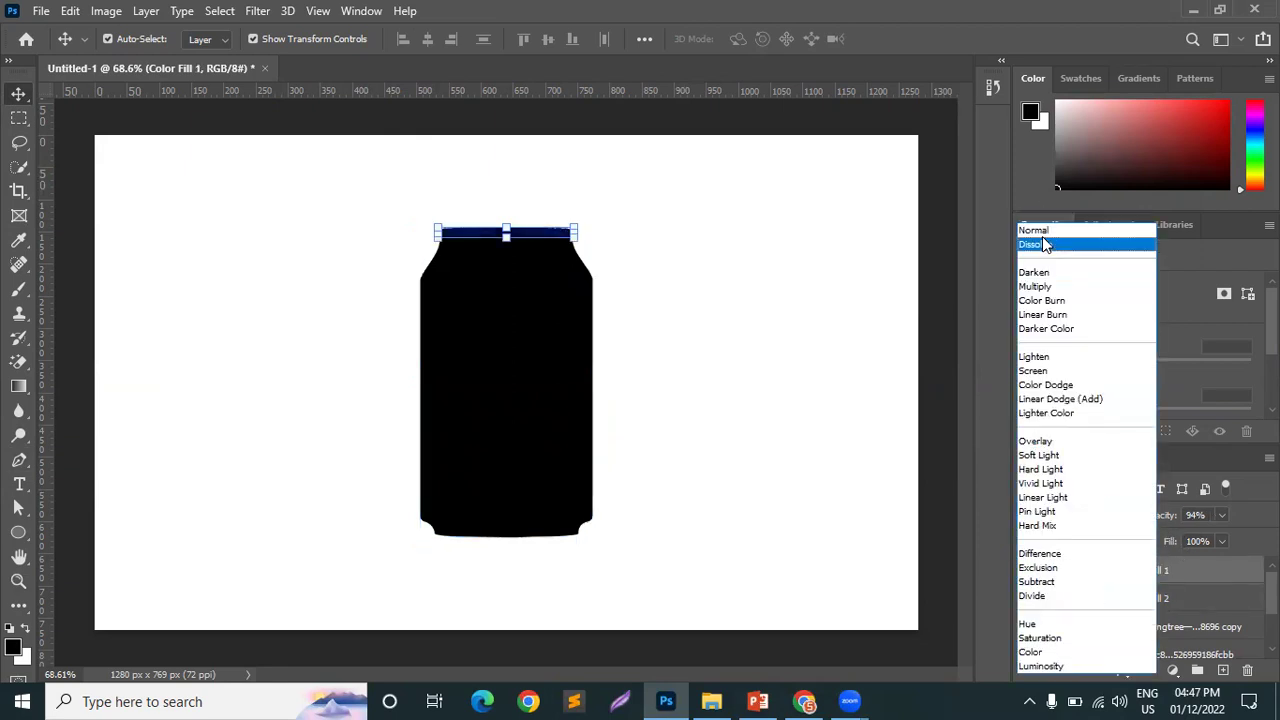
{"action": "left_click", "coordinate": [1045, 230]}
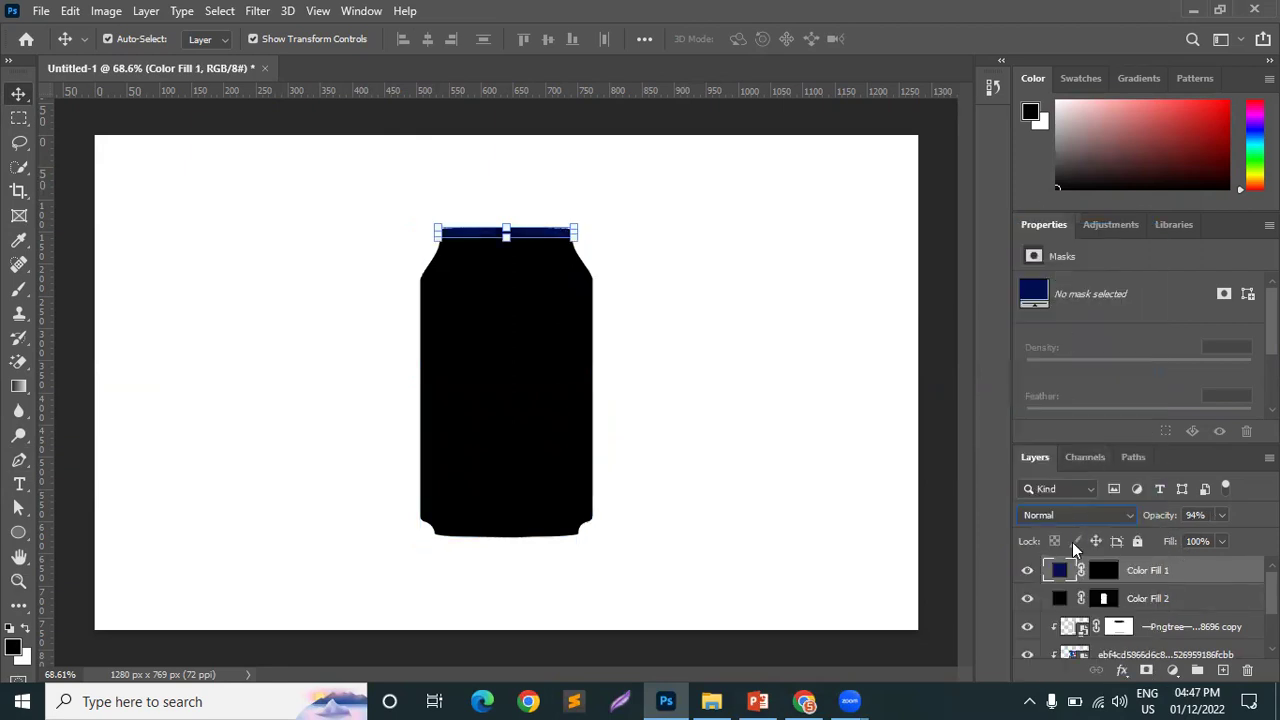
{"action": "double_click", "coordinate": [1062, 598]}
{"action": "left_click", "coordinate": [541, 229]}
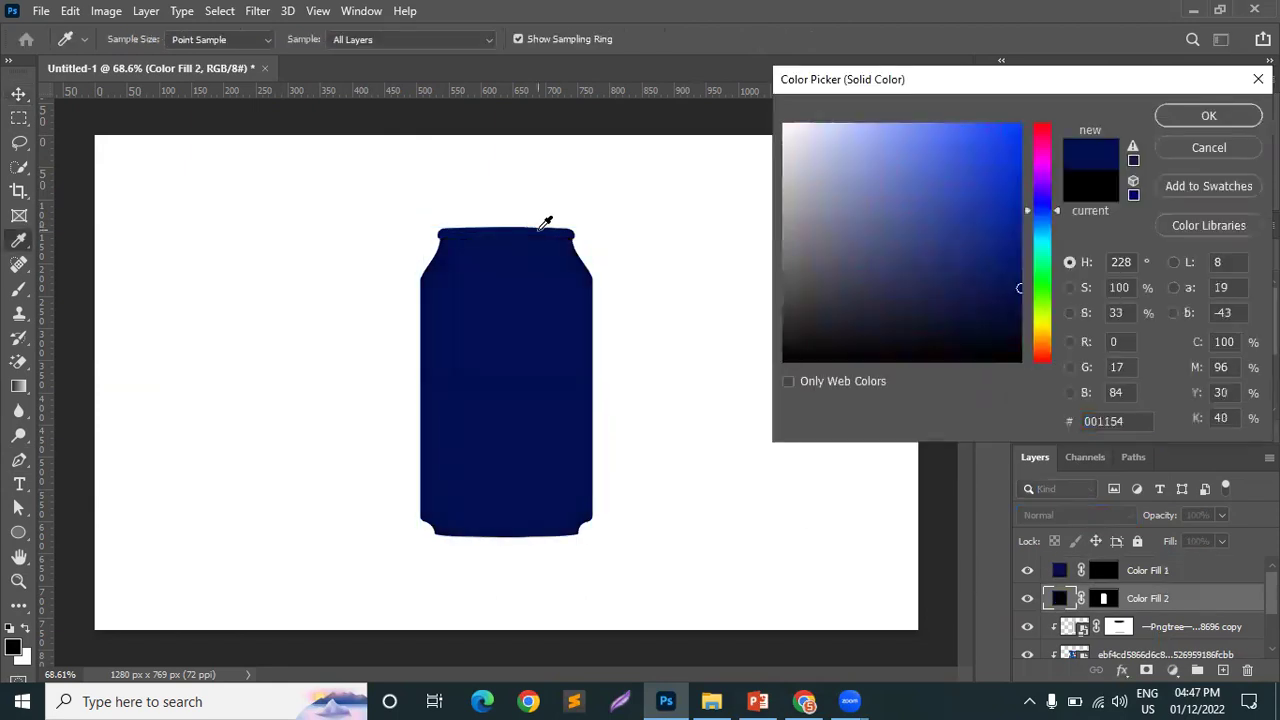
{"action": "left_click", "coordinate": [1209, 116]}
- Set the blend mode of the Color Fill 1 layer to Multiply
{"action": "left_click", "coordinate": [1096, 514]}
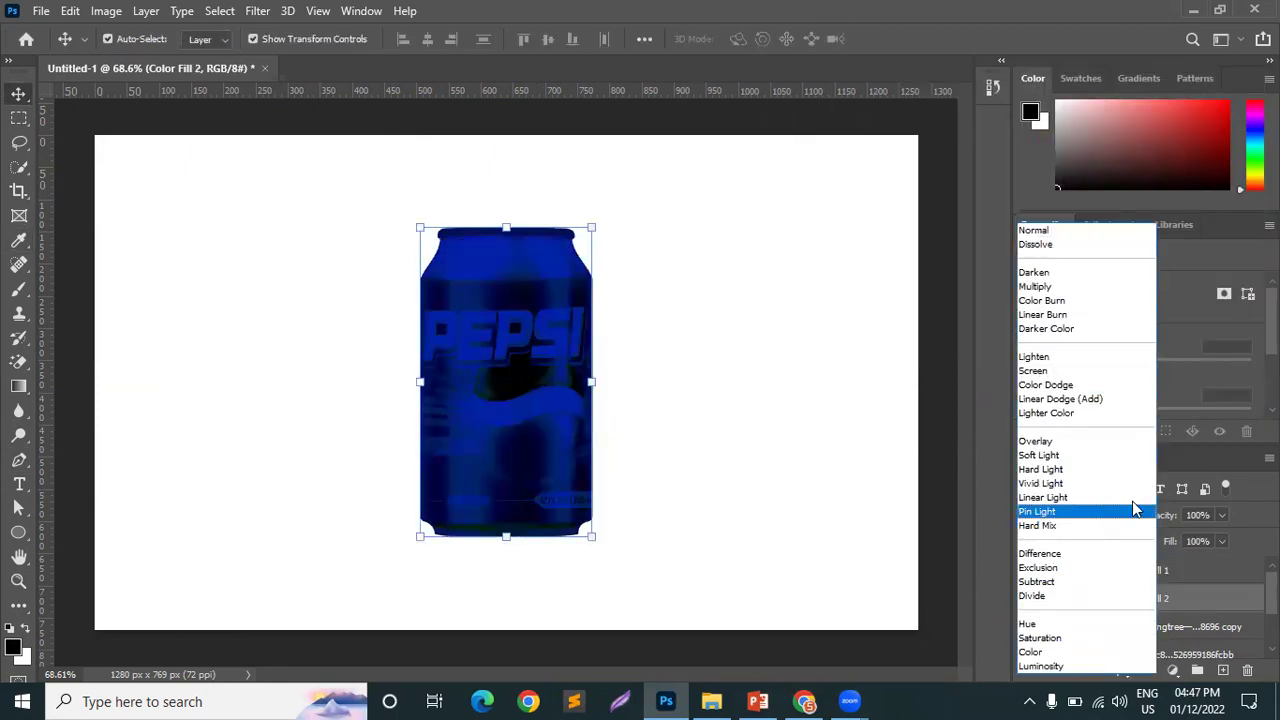
{"action": "key", "text": "Escape"}
{"action": "left_click", "coordinate": [1204, 572]}
{"action": "left_click", "coordinate": [1100, 514]}
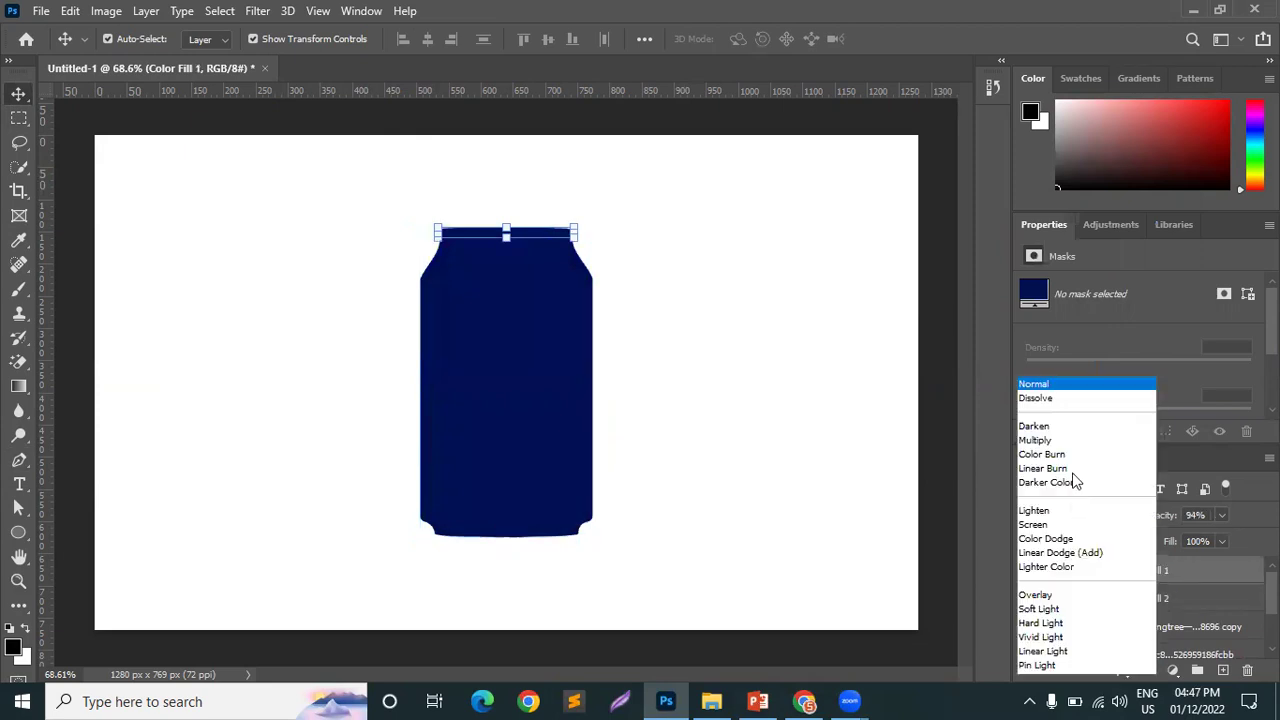
{"action": "left_click", "coordinate": [1057, 285]}
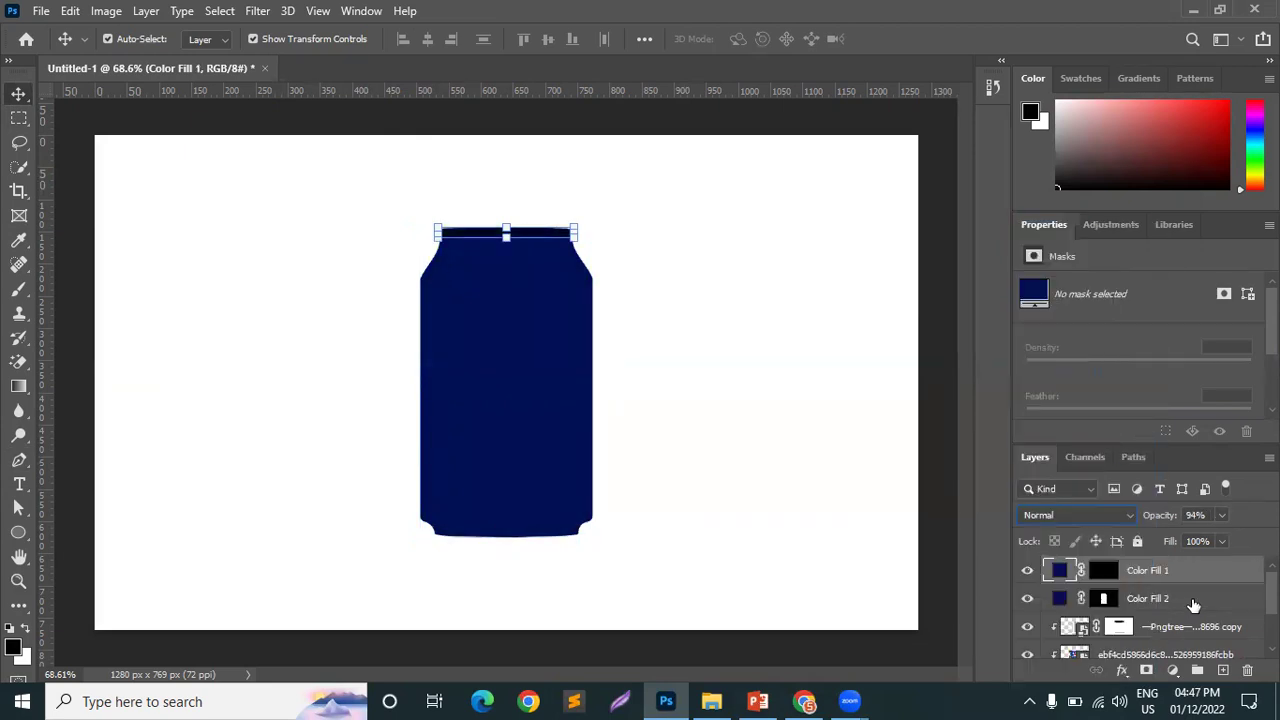
{"action": "left_click", "coordinate": [1195, 600]}
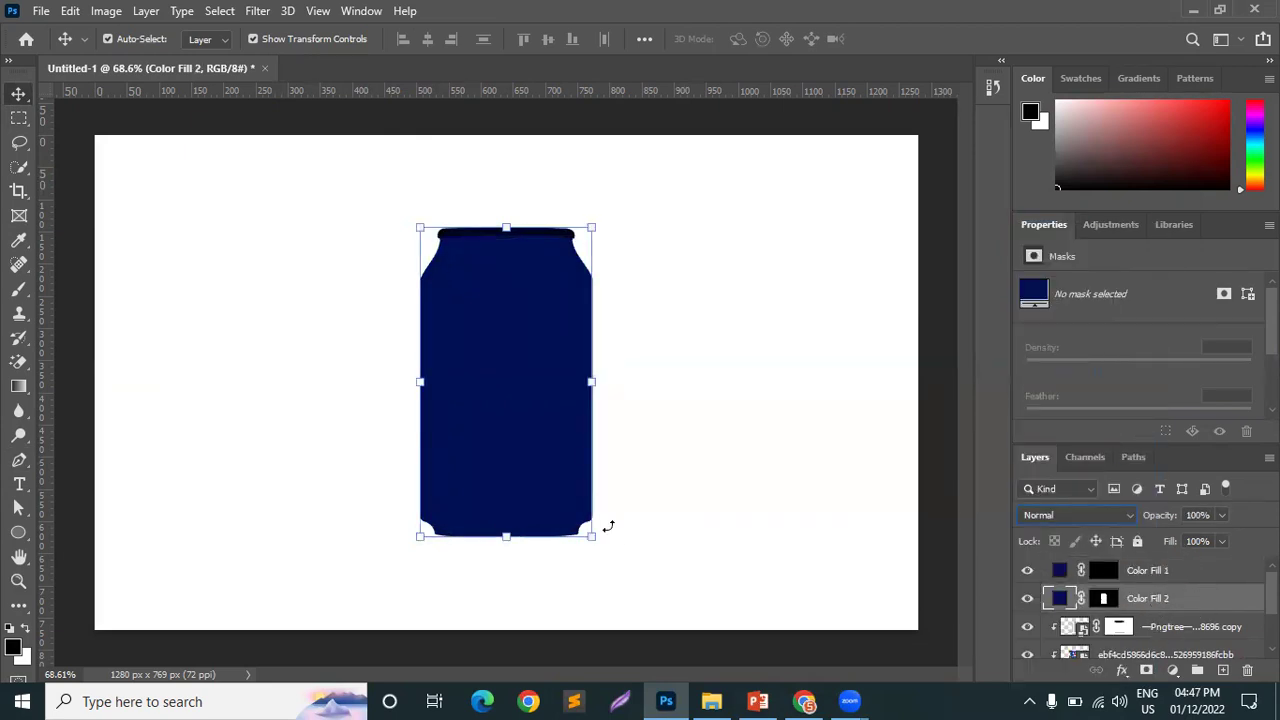
{"action": "left_click", "coordinate": [706, 509]}
{"action": "left_click", "coordinate": [1180, 605]}
{"action": "scroll", "coordinate": [1177, 606], "scroll_direction": "down", "scroll_amount": 3}
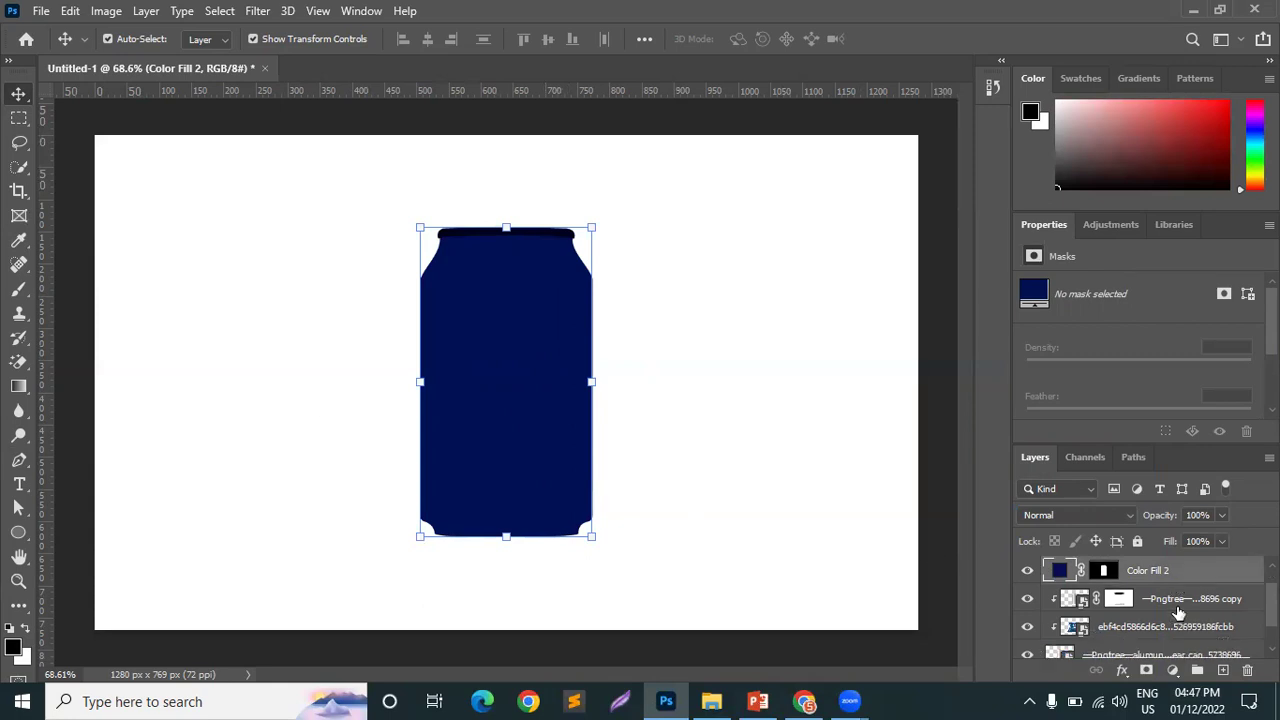
{"action": "left_click", "coordinate": [1118, 635]}
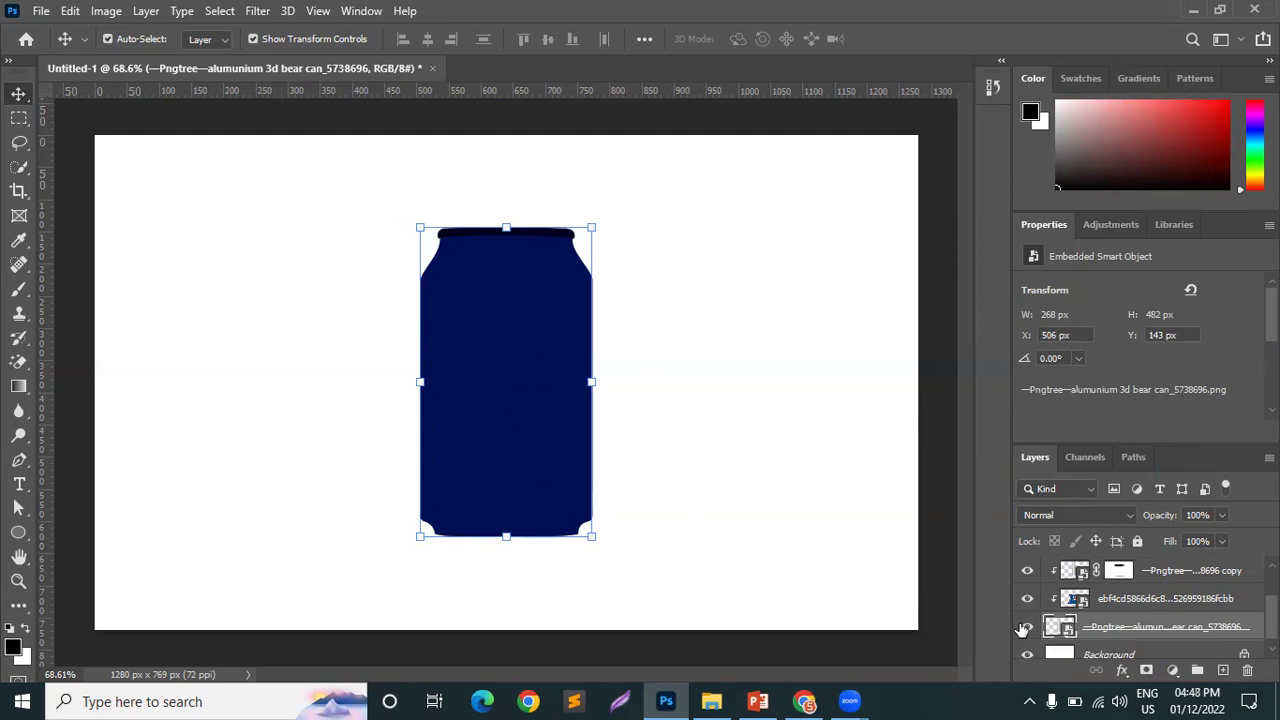
{"action": "left_click", "coordinate": [622, 374]}
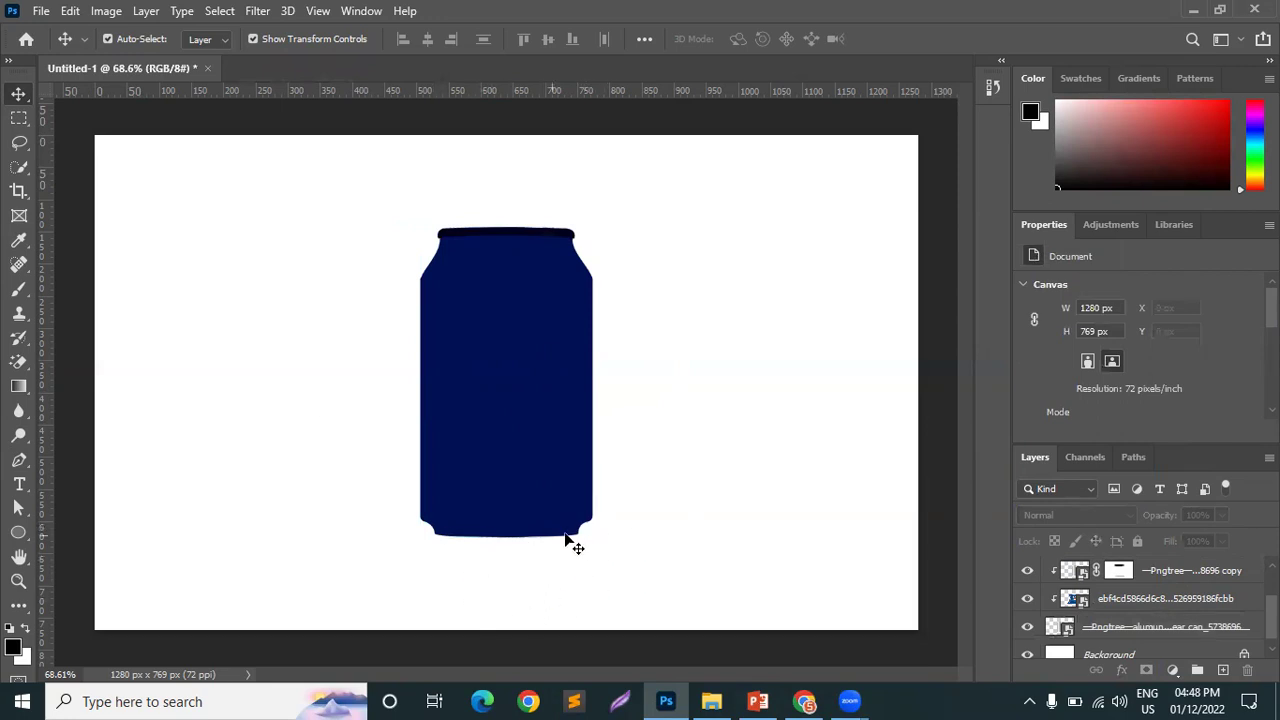
- Load the Color Fill 2 mask as a selection and subtract everything above the can's base with the Rectangular Marquee
{"action": "scroll", "coordinate": [1105, 598], "scroll_direction": "up", "scroll_amount": 2}
{"action": "left_click", "coordinate": [1105, 598], "text": "ctrl"}
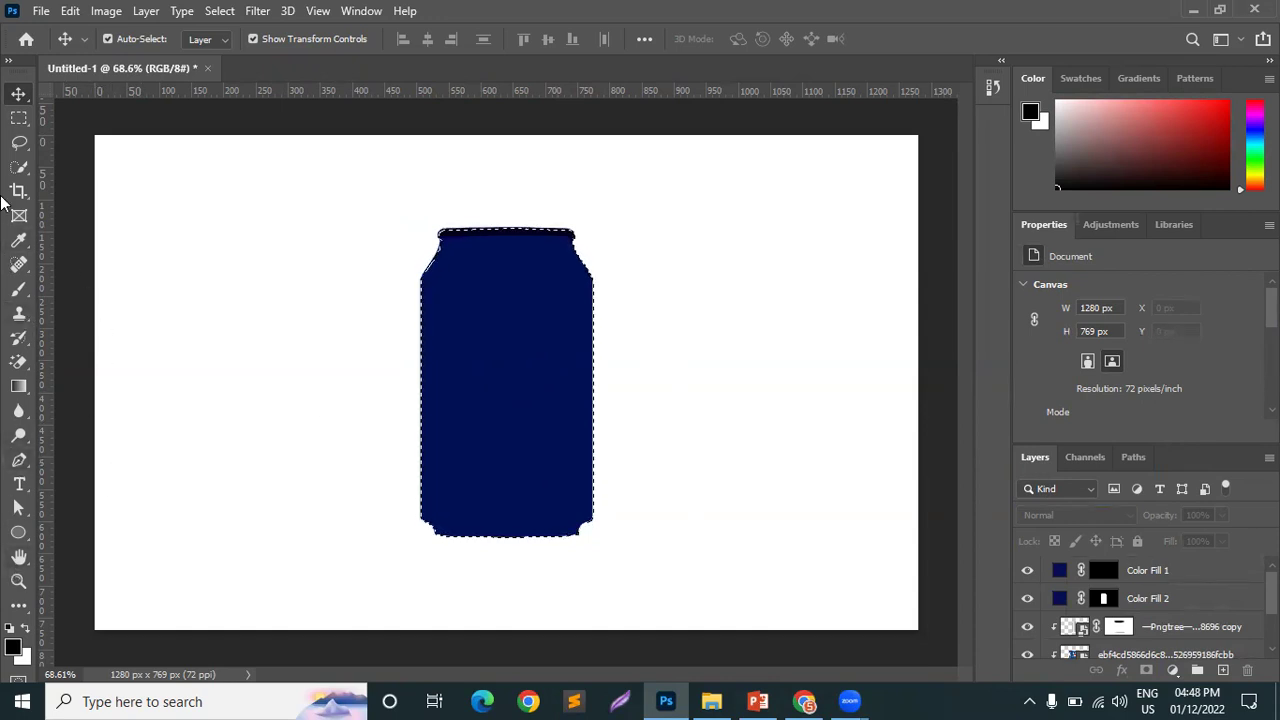
{"action": "left_click", "coordinate": [19, 118]}
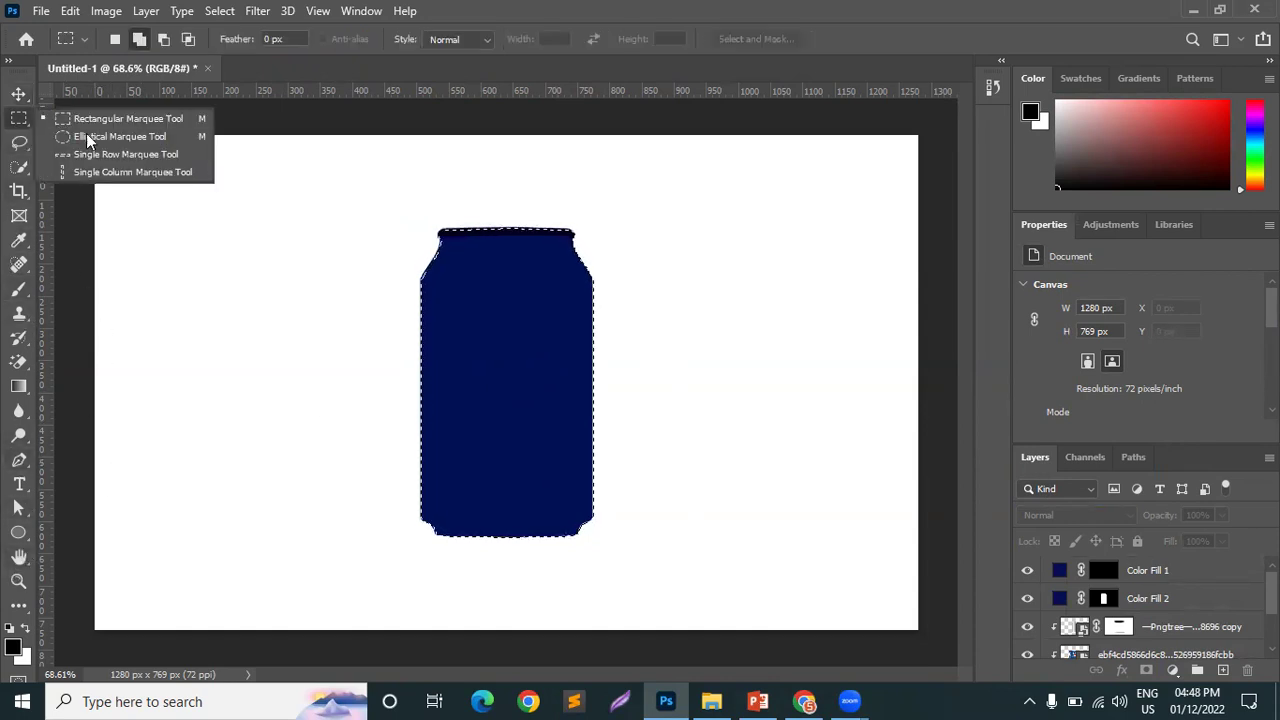
{"action": "left_click", "coordinate": [100, 135]}
{"action": "left_click", "coordinate": [19, 118]}
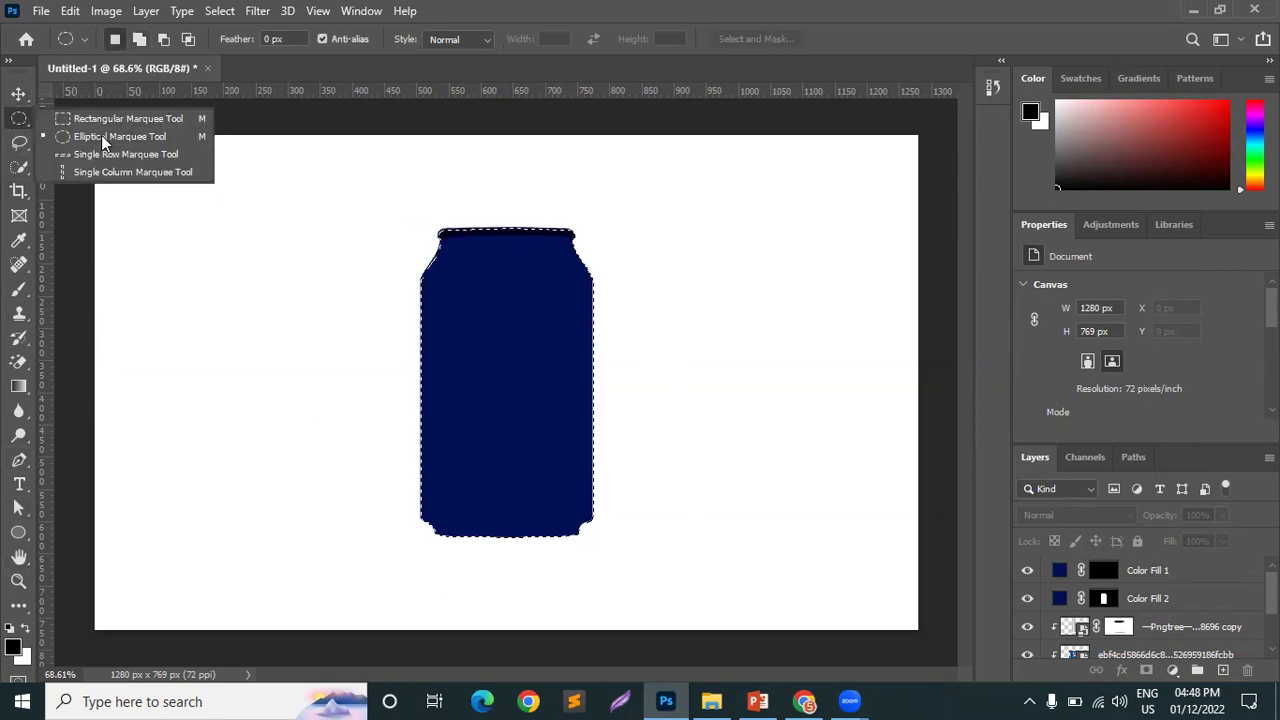
{"action": "left_click", "coordinate": [101, 120]}
{"action": "left_click", "coordinate": [163, 41]}
{"action": "left_click_drag", "start_coordinate": [255, 185], "coordinate": [770, 521]}
{"action": "key", "text": "Escape"}
{"action": "scroll", "coordinate": [500, 563], "scroll_direction": "up", "scroll_amount": 10}
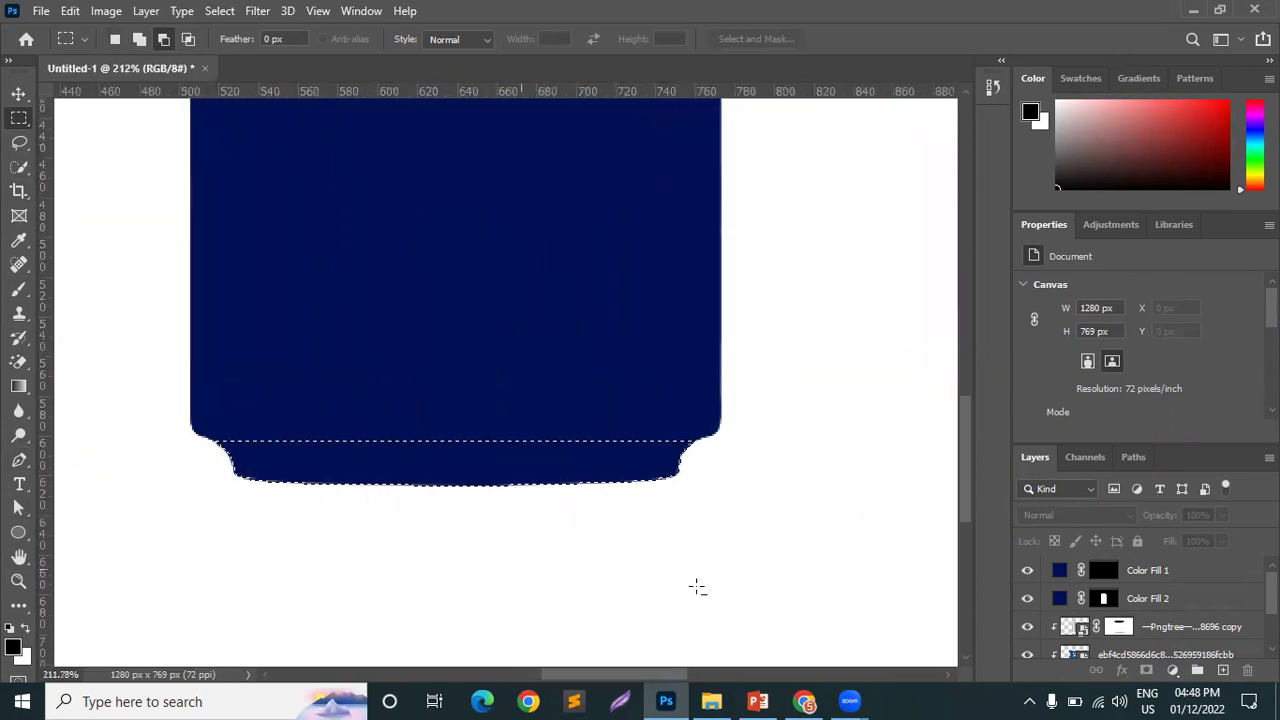
- Fill the Color Fill 2 mask with black everywhere outside the can's base by inverting the selection, and deselect
{"action": "left_click", "coordinate": [1107, 598]}
{"action": "scroll", "coordinate": [1100, 594], "scroll_direction": "down", "scroll_amount": 2}
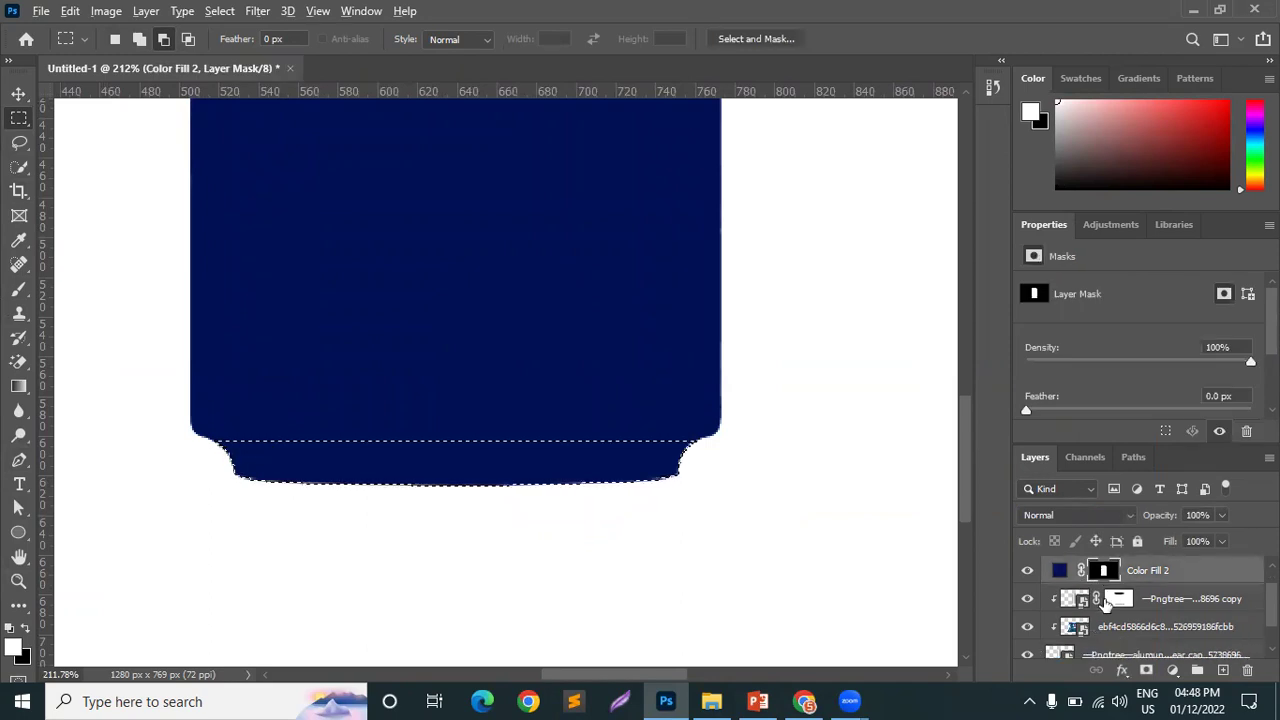
{"action": "scroll", "coordinate": [1090, 598], "scroll_direction": "up", "scroll_amount": 2}
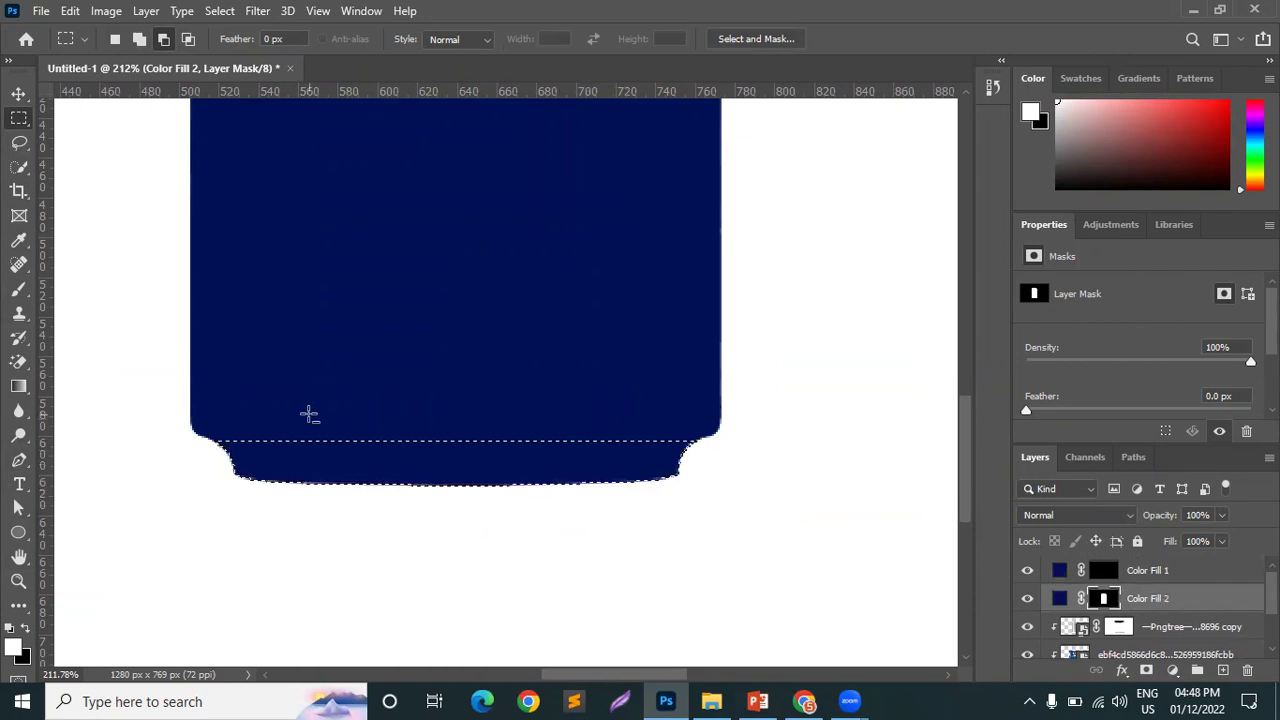
{"action": "scroll", "coordinate": [374, 417], "scroll_direction": "down", "scroll_amount": 5}
{"action": "scroll", "coordinate": [380, 414], "scroll_direction": "down", "scroll_amount": 2}
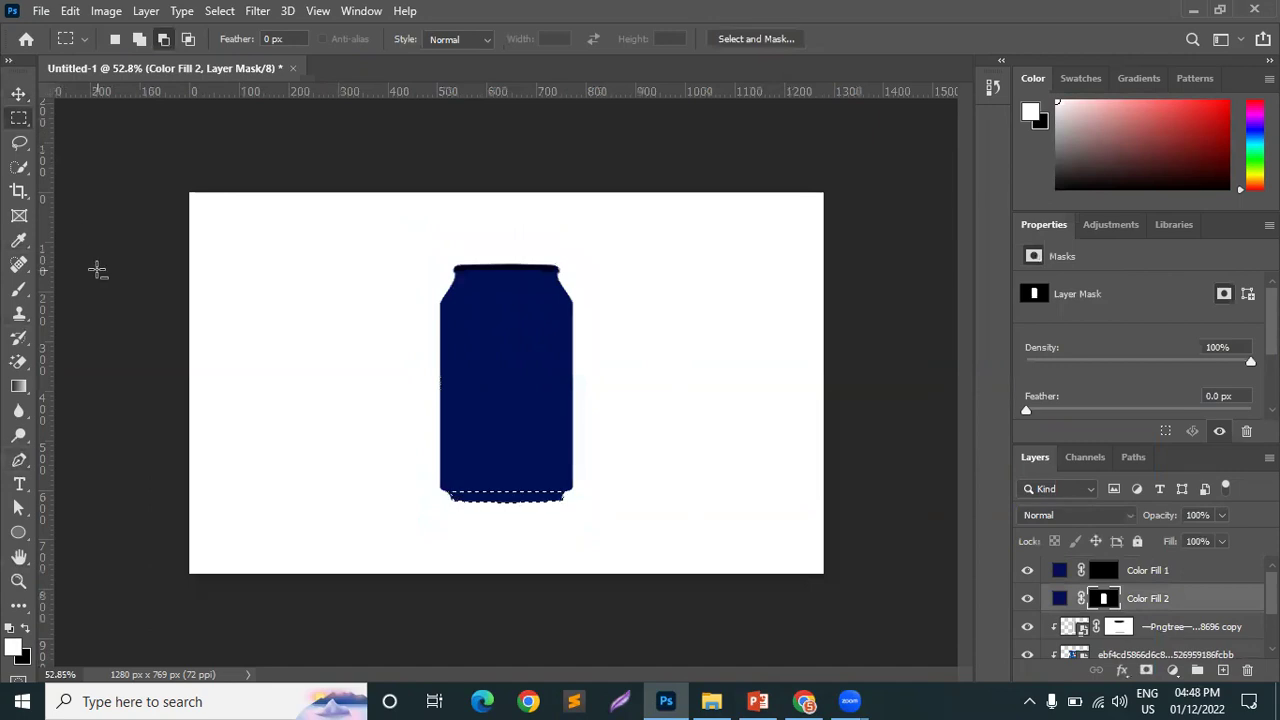
{"action": "key", "text": "ctrl+shift+i"}
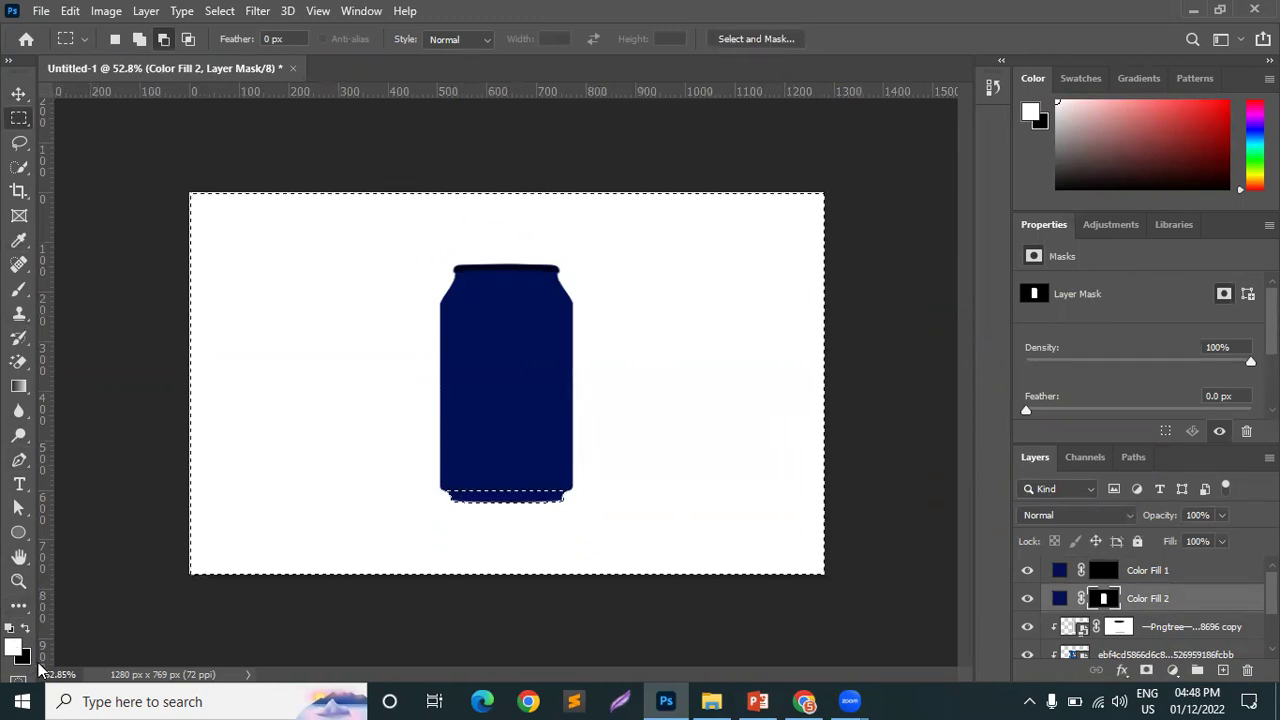
{"action": "key", "text": "ctrl+BackSpace"}
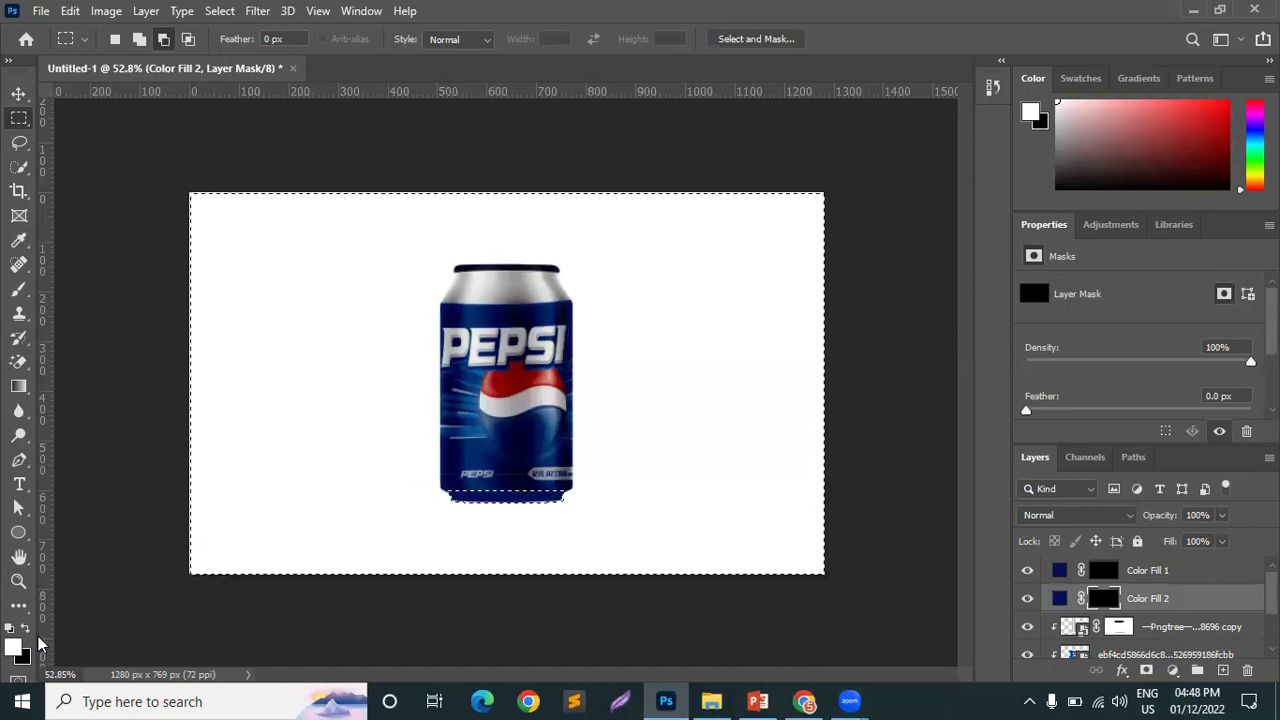
{"action": "key", "text": "ctrl+d"}
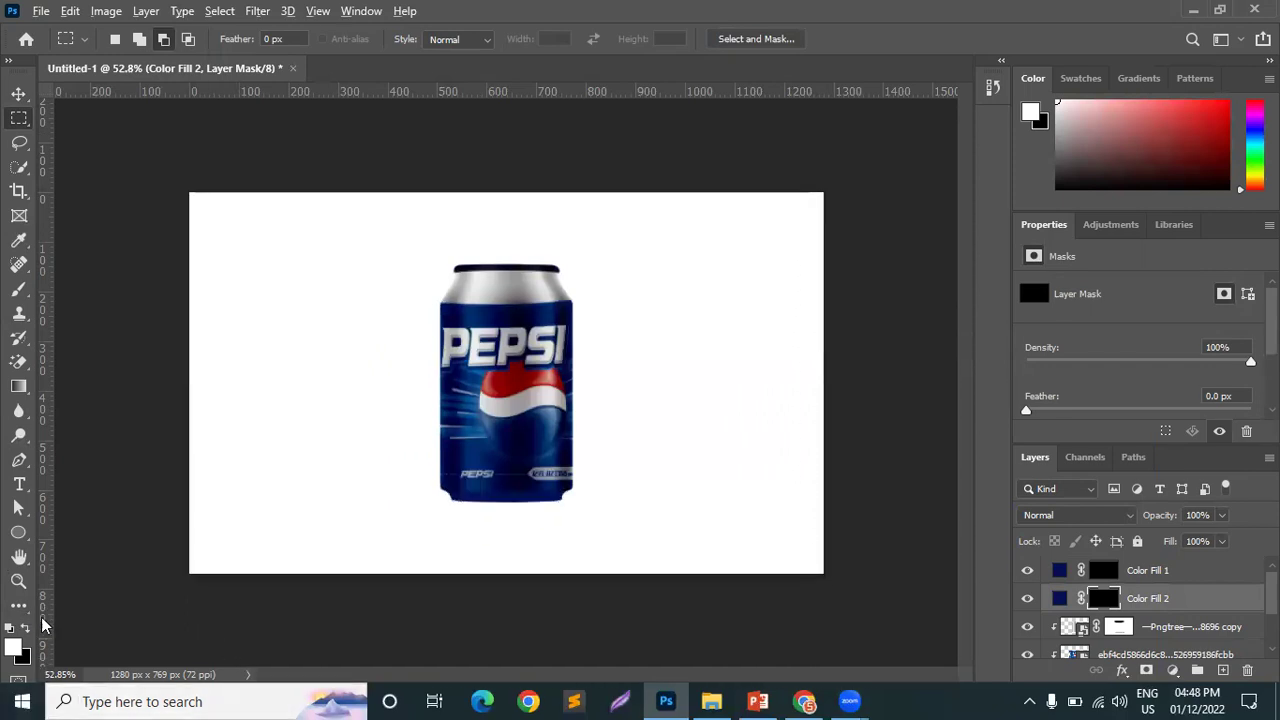
{"action": "scroll", "coordinate": [485, 557], "scroll_direction": "up", "scroll_amount": 5}
{"action": "scroll", "coordinate": [485, 557], "scroll_direction": "up", "scroll_amount": 2}
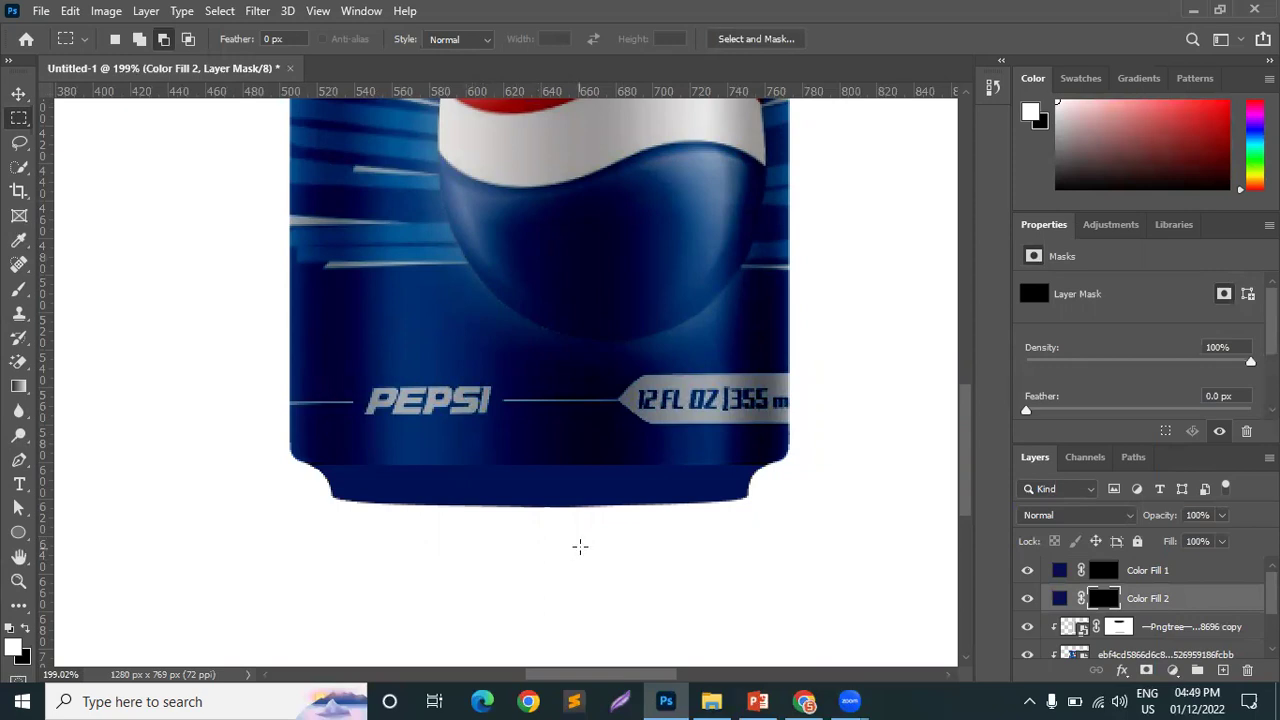
{"action": "left_click", "coordinate": [18, 93]}
{"action": "left_click", "coordinate": [232, 402]}
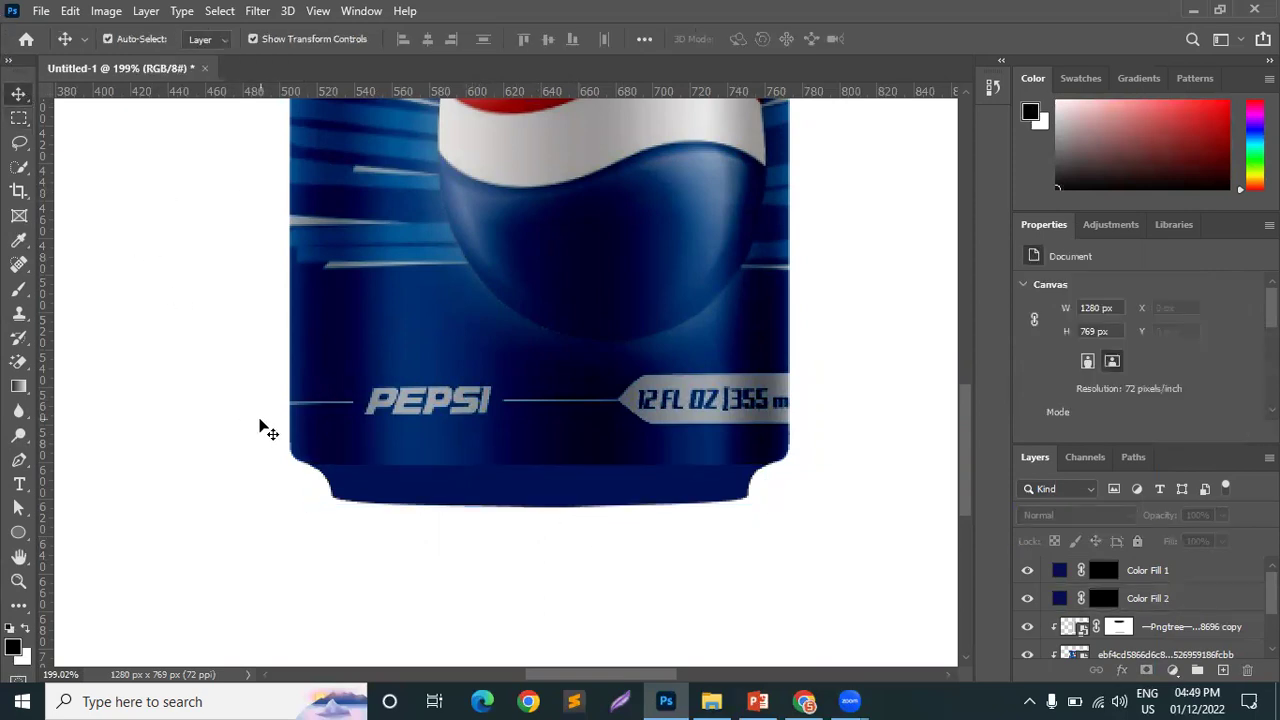
{"action": "scroll", "coordinate": [330, 407], "scroll_direction": "down", "scroll_amount": 4}
{"action": "scroll", "coordinate": [330, 407], "scroll_direction": "down", "scroll_amount": 2}
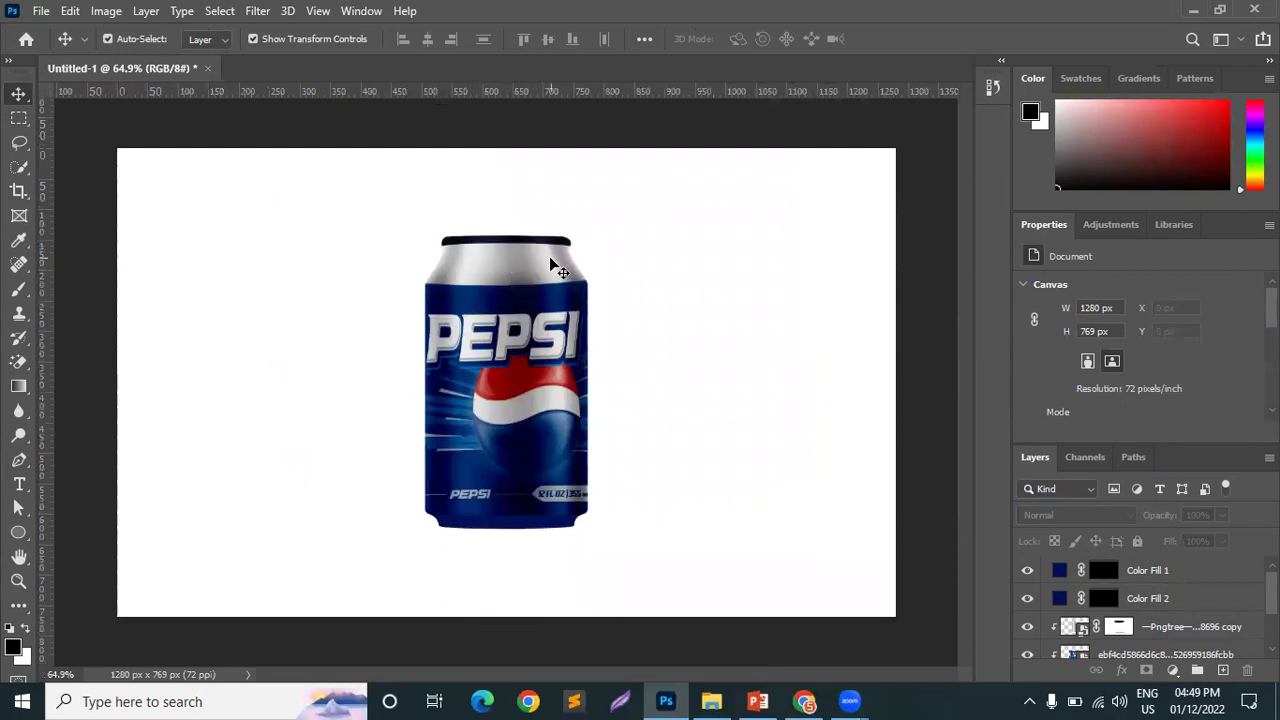
- Load the outline of the original can layer as a selection and subtract the label and base with the Rectangular Marquee
{"action": "scroll", "coordinate": [1135, 640], "scroll_direction": "down", "scroll_amount": 2}
{"action": "scroll", "coordinate": [1130, 632], "scroll_direction": "up", "scroll_amount": 2}
{"action": "scroll", "coordinate": [1117, 630], "scroll_direction": "down", "scroll_amount": 2}
{"action": "left_click", "coordinate": [1059, 618], "text": "ctrl"}
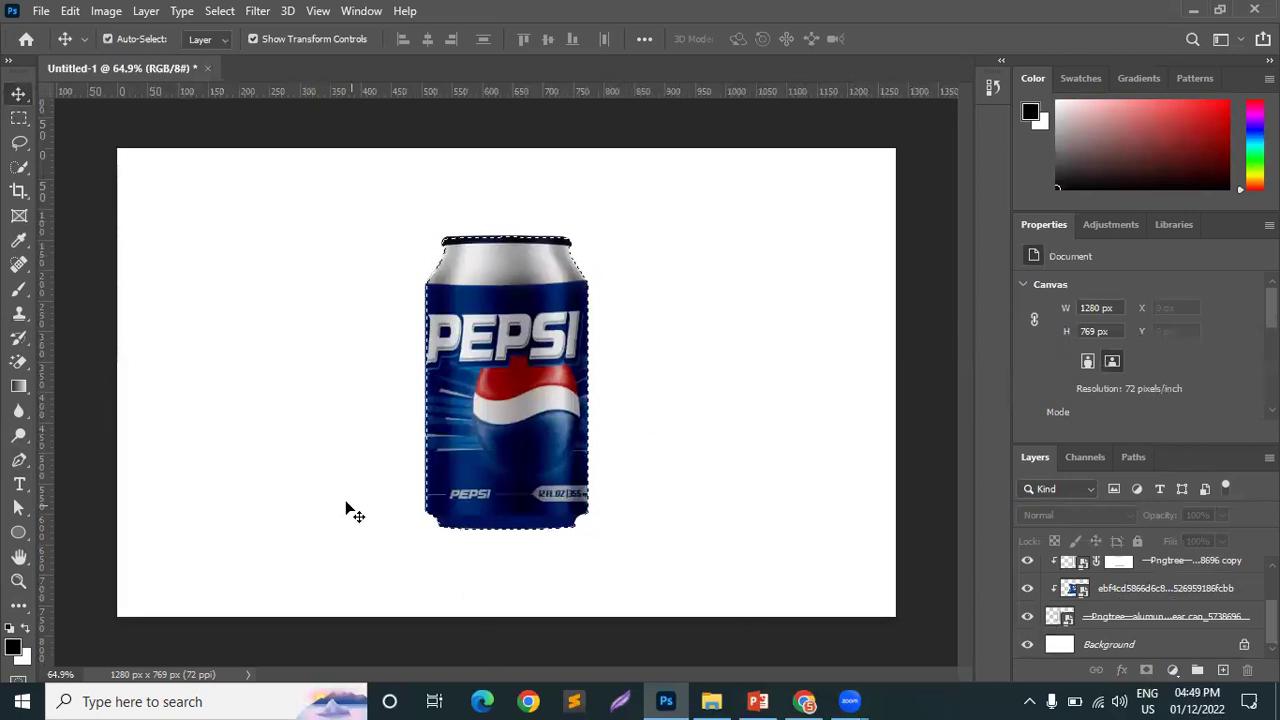
{"action": "scroll", "coordinate": [1170, 638], "scroll_direction": "up", "scroll_amount": 2}
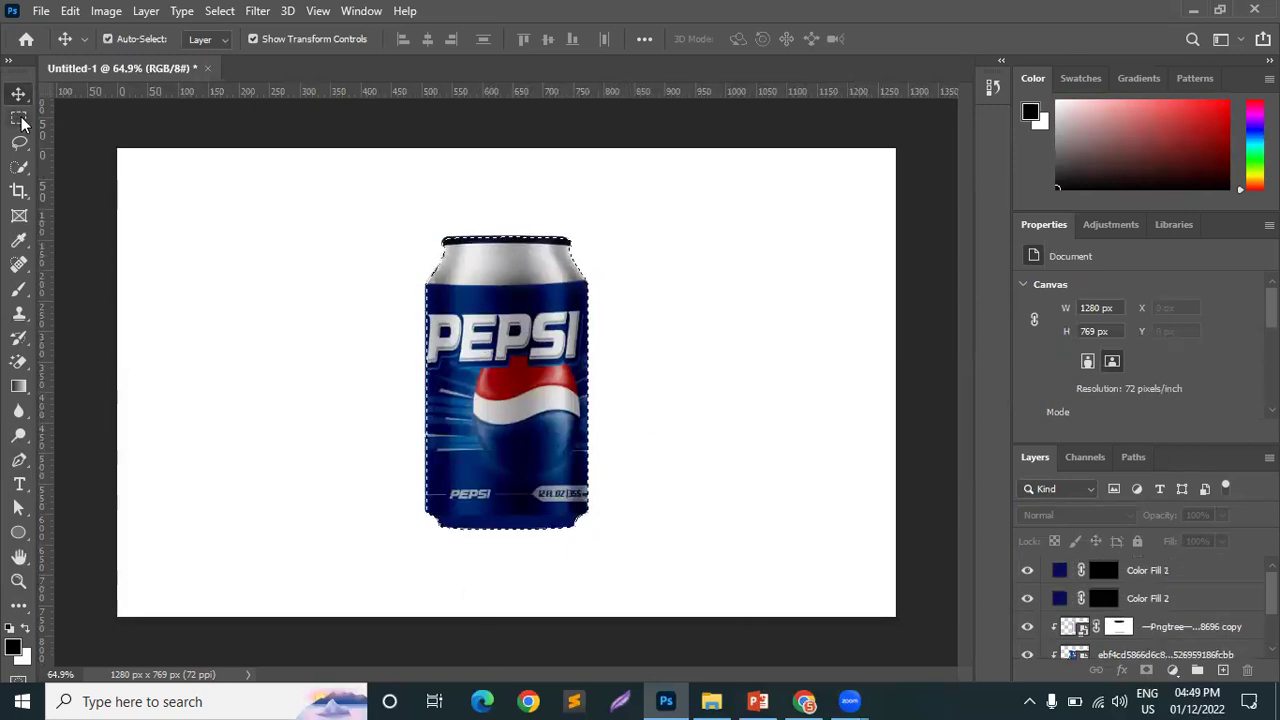
{"action": "left_click", "coordinate": [19, 118]}
{"action": "right_click", "coordinate": [19, 118]}
{"action": "left_click", "coordinate": [109, 120]}
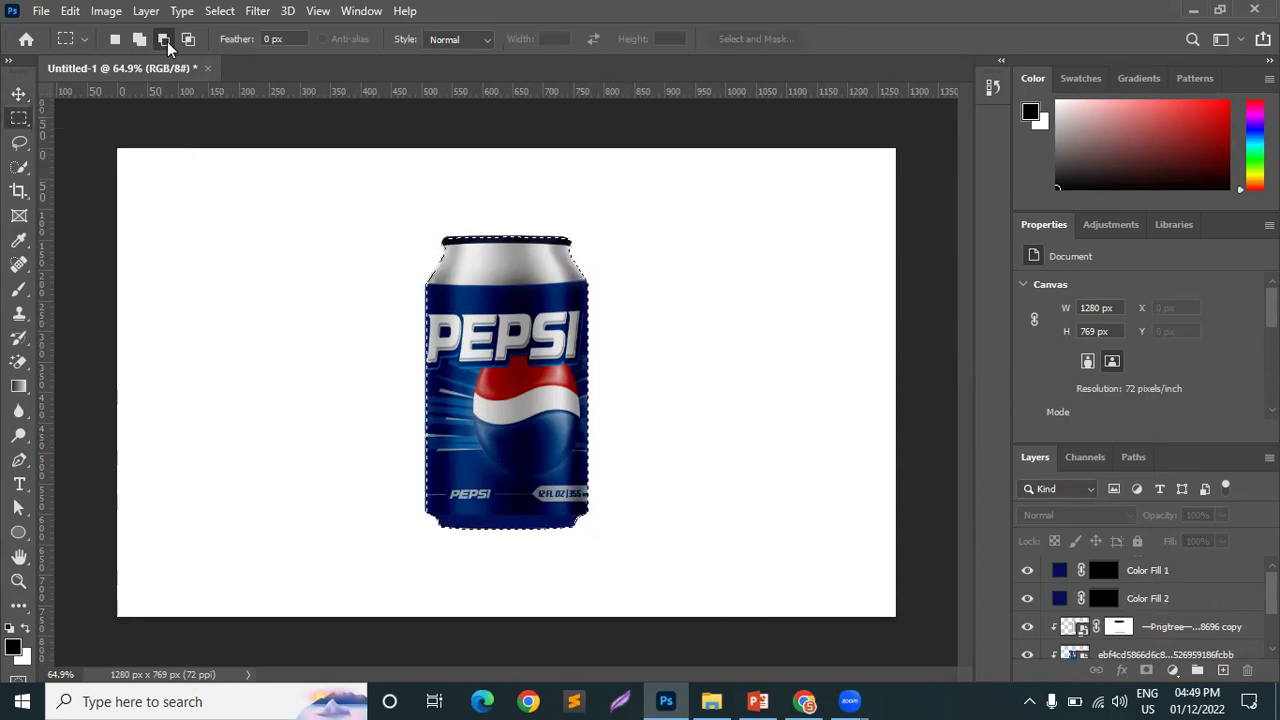
{"action": "key", "text": "ctrl+plus"}
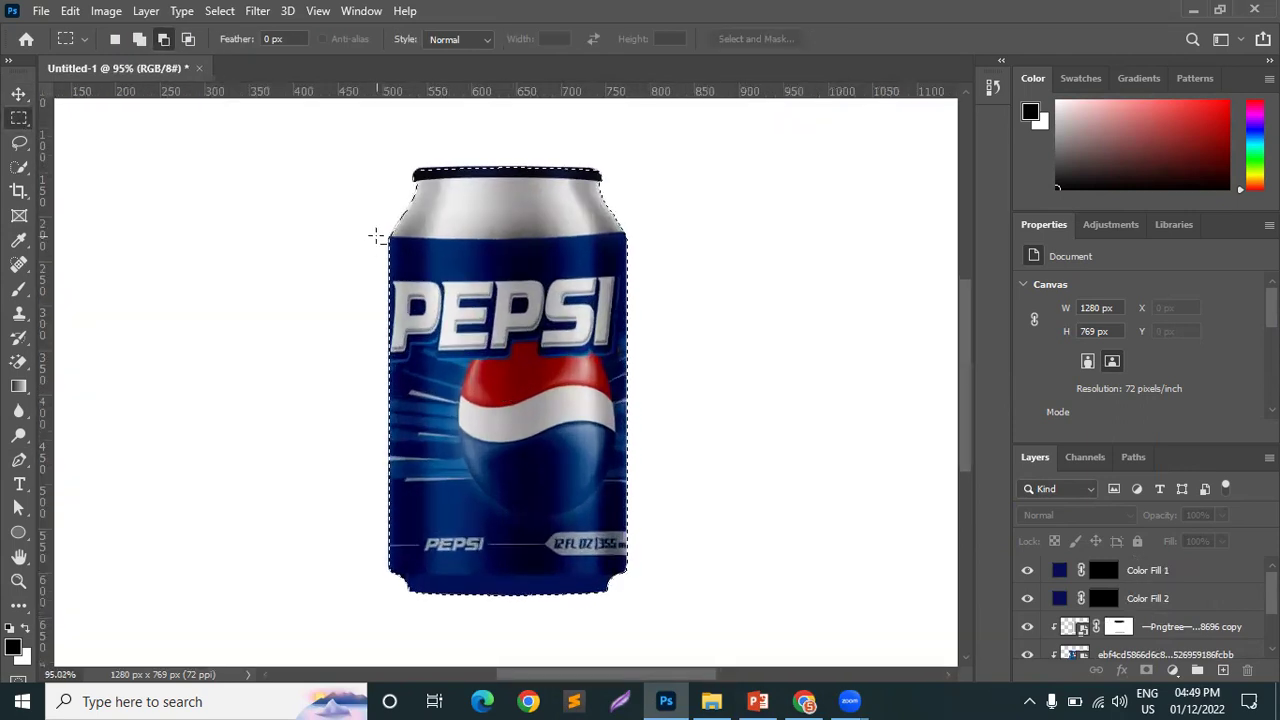
{"action": "left_click_drag", "start_coordinate": [379, 237], "coordinate": [751, 607]}
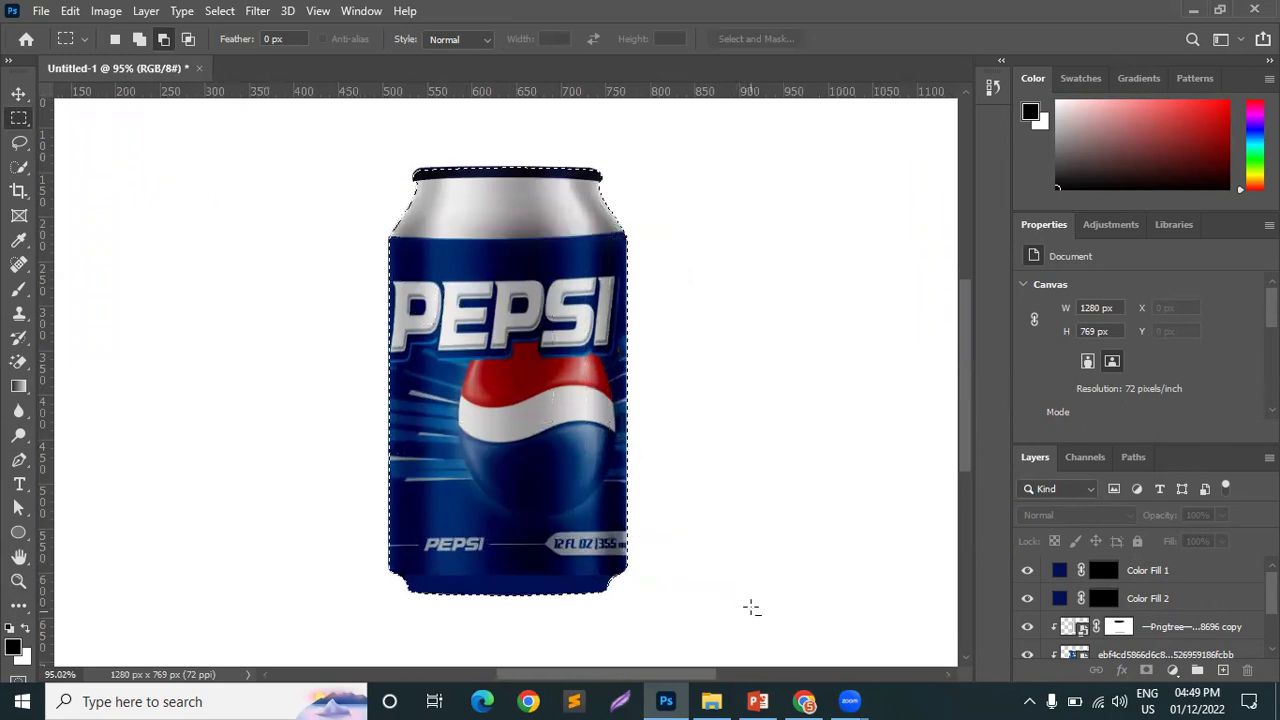
- Subtract the can's top rim from the selection so that it covers only the silver neck
{"action": "scroll", "coordinate": [491, 189], "scroll_direction": "up", "scroll_amount": 4}
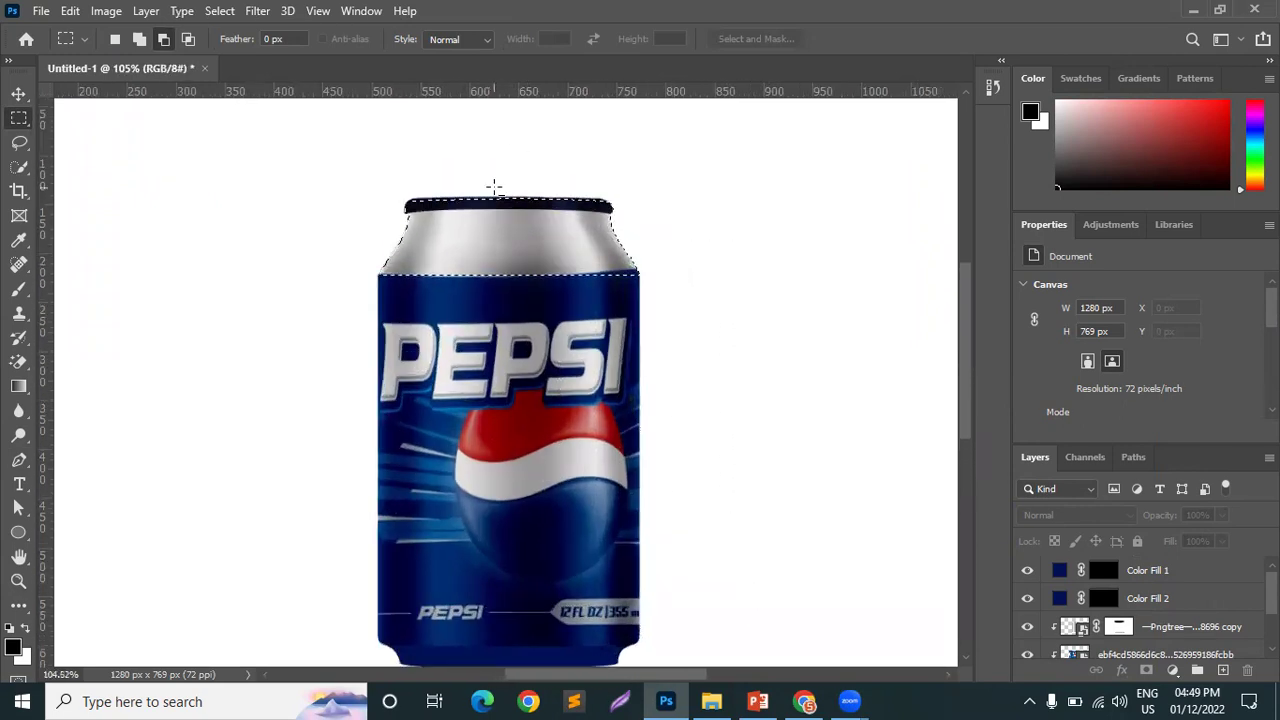
{"action": "scroll", "coordinate": [495, 188], "scroll_direction": "up", "scroll_amount": 1}
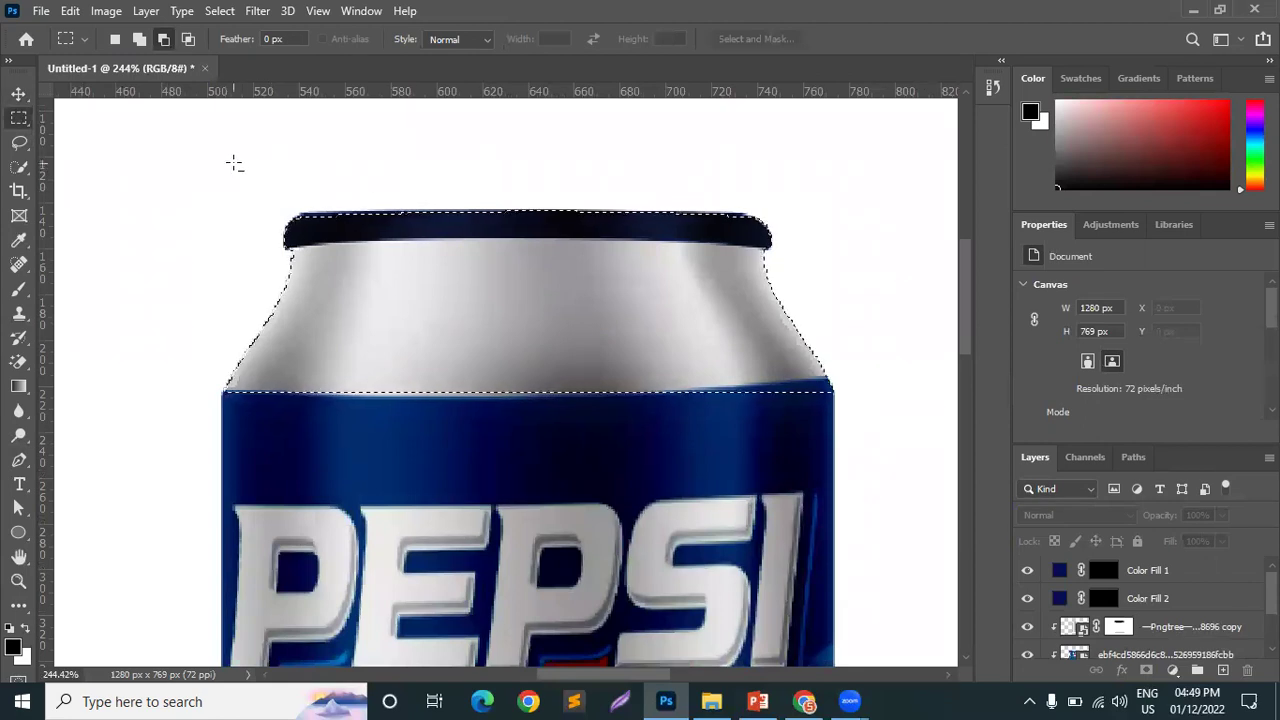
{"action": "left_click_drag", "start_coordinate": [222, 149], "coordinate": [870, 250]}
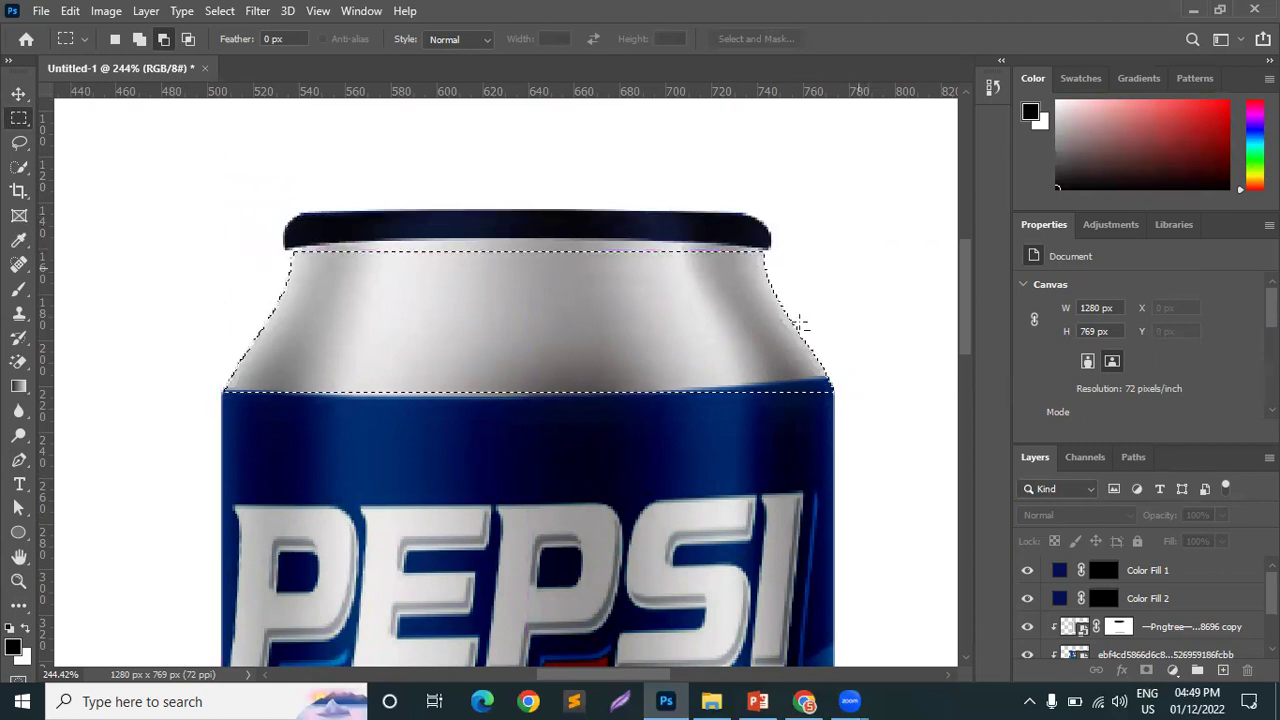
- Paint white over the selected neck on the Color Fill 2 layer mask with a soft brush of size 30
{"action": "left_click", "coordinate": [1103, 598]}
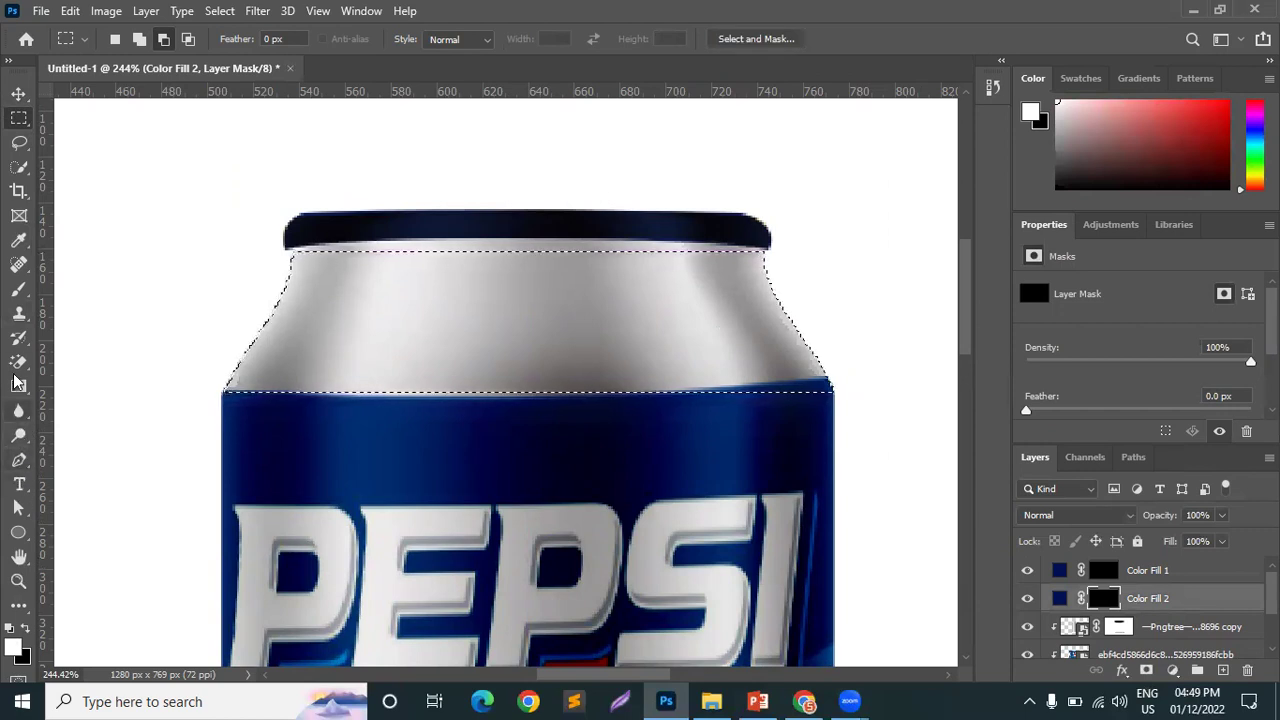
{"action": "left_click", "coordinate": [18, 289]}
{"action": "mouse_move", "coordinate": [237, 329]}
{"action": "left_mouse_down"}
{"action": "mouse_move", "coordinate": [297, 266]}
{"action": "mouse_move", "coordinate": [218, 405]}
{"action": "mouse_move", "coordinate": [280, 272]}
{"action": "mouse_move", "coordinate": [429, 329]}
{"action": "mouse_move", "coordinate": [497, 240]}
{"action": "mouse_move", "coordinate": [914, 249]}
{"action": "mouse_move", "coordinate": [700, 330]}
{"action": "mouse_move", "coordinate": [330, 340]}
{"action": "left_mouse_up"}
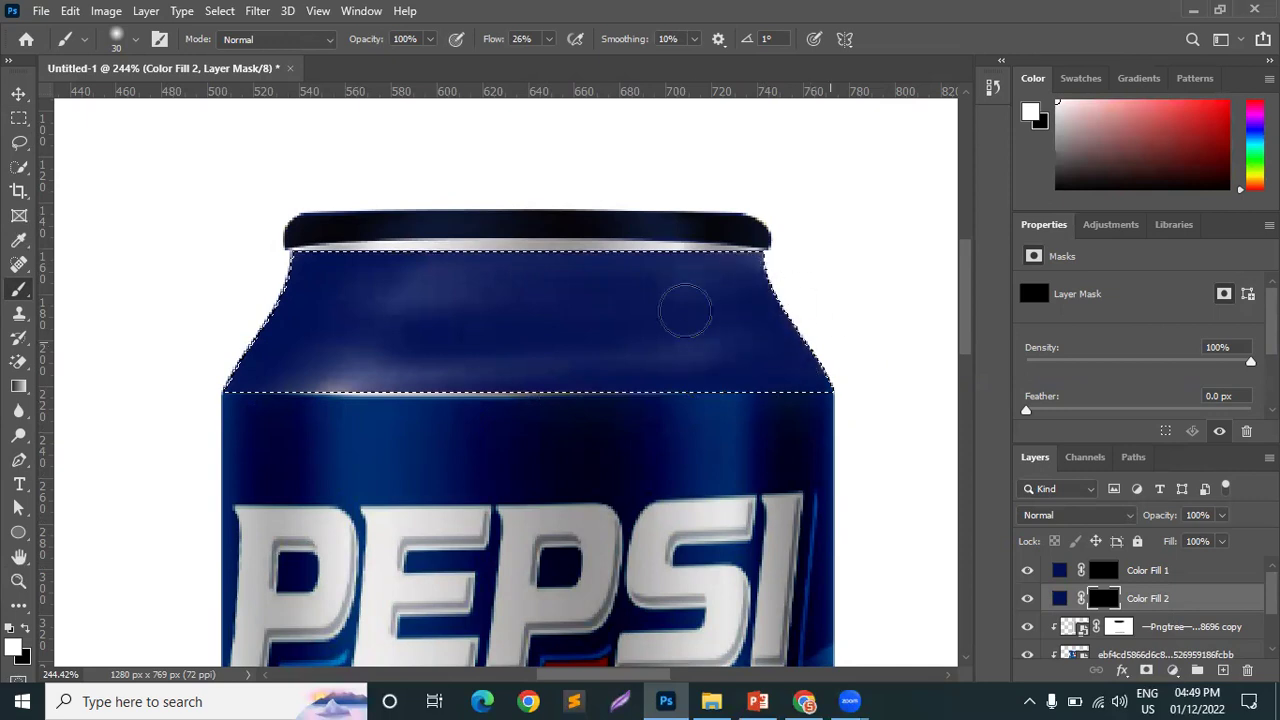
{"action": "mouse_move", "coordinate": [574, 367]}
{"action": "left_mouse_down"}
{"action": "mouse_move", "coordinate": [611, 303]}
{"action": "mouse_move", "coordinate": [606, 288]}
{"action": "mouse_move", "coordinate": [239, 292]}
{"action": "mouse_move", "coordinate": [263, 280]}
{"action": "mouse_move", "coordinate": [522, 274]}
{"action": "mouse_move", "coordinate": [528, 312]}
{"action": "mouse_move", "coordinate": [809, 251]}
{"action": "mouse_move", "coordinate": [404, 383]}
{"action": "mouse_move", "coordinate": [809, 344]}
{"action": "mouse_move", "coordinate": [779, 406]}
{"action": "mouse_move", "coordinate": [661, 350]}
{"action": "mouse_move", "coordinate": [265, 280]}
{"action": "mouse_move", "coordinate": [636, 264]}
{"action": "mouse_move", "coordinate": [490, 332]}
{"action": "mouse_move", "coordinate": [794, 314]}
{"action": "left_mouse_up"}
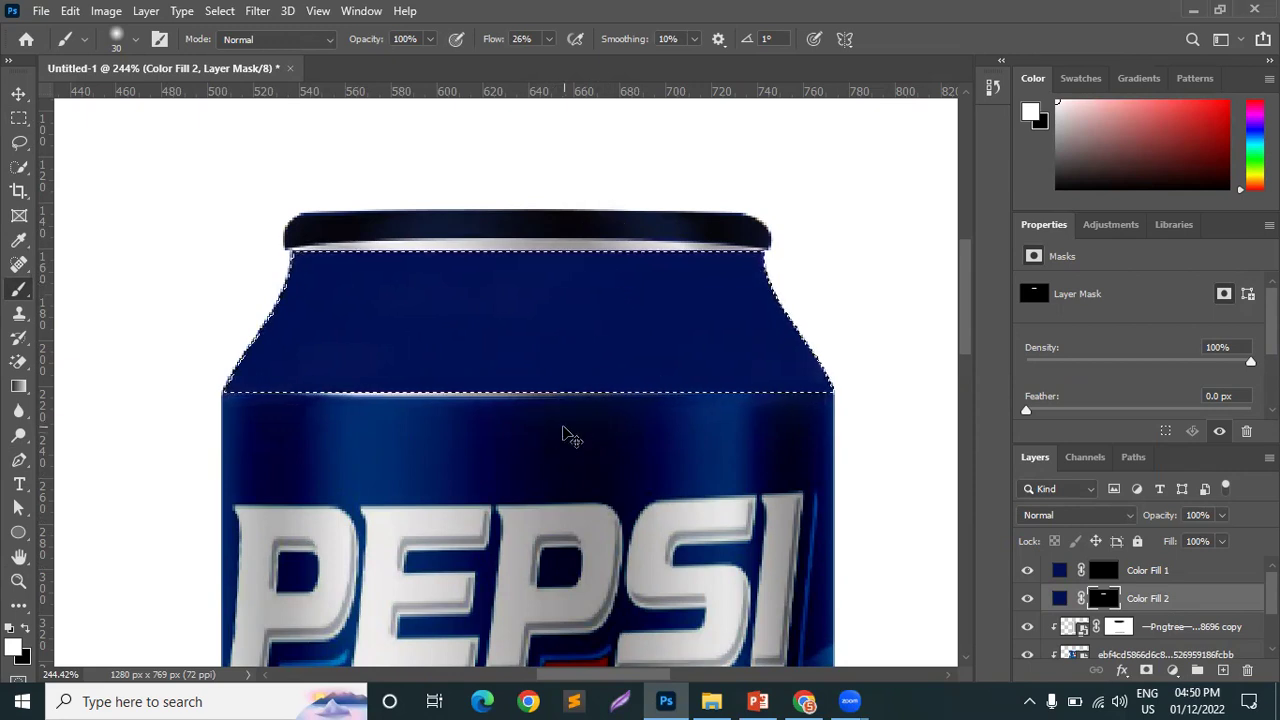
- Deselect, and paint white with a size 7 brush over the right half of the silver strip below the rim on the Color Fill 2 mask
{"action": "key", "text": "ctrl+d"}
{"action": "scroll", "coordinate": [506, 254], "scroll_direction": "up", "scroll_amount": 3}
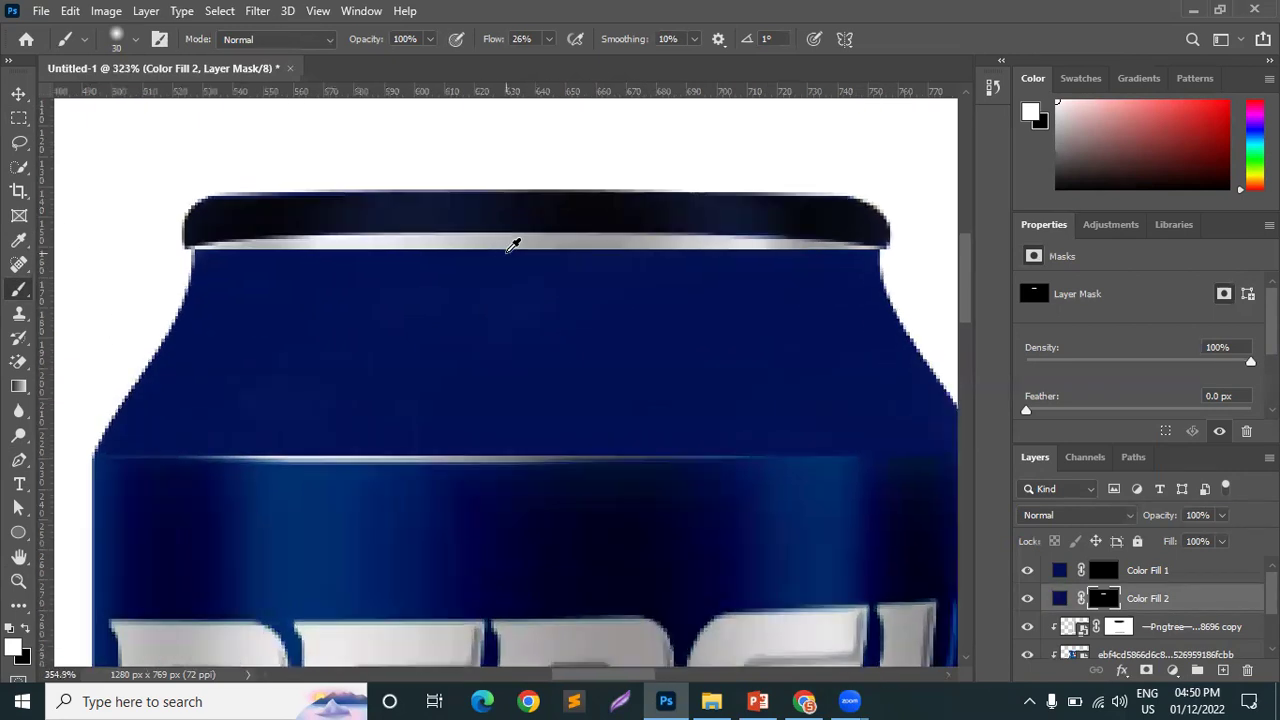
{"action": "key", "text": "bracketleft"}
{"action": "key", "text": "bracketleft"}
{"action": "key", "text": "bracketleft"}
{"action": "key", "text": "bracketleft"}
{"action": "key", "text": "bracketleft"}
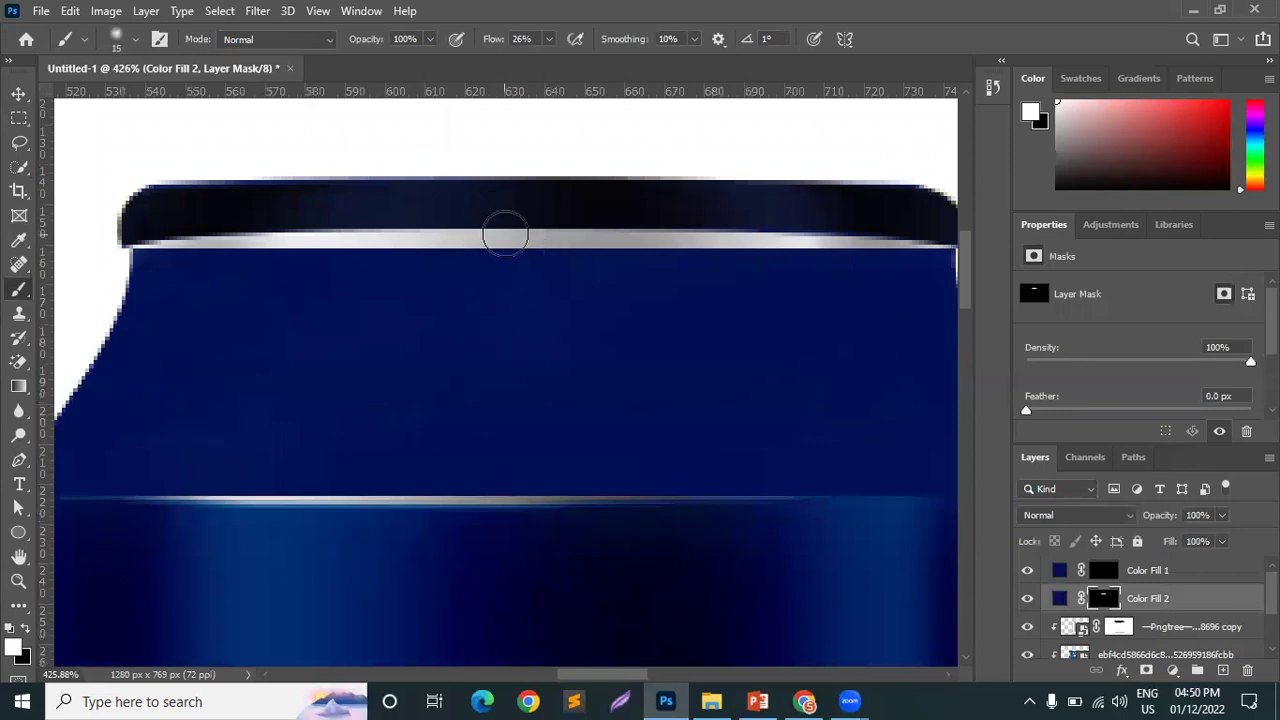
{"action": "left_click", "coordinate": [520, 240]}
{"action": "mouse_move", "coordinate": [590, 252]}
{"action": "left_mouse_down"}
{"action": "mouse_move", "coordinate": [505, 240]}
{"action": "mouse_move", "coordinate": [687, 231]}
{"action": "mouse_move", "coordinate": [533, 256]}
{"action": "mouse_move", "coordinate": [841, 244]}
{"action": "mouse_move", "coordinate": [562, 259]}
{"action": "left_mouse_up"}
{"action": "mouse_move", "coordinate": [781, 233]}
{"action": "left_mouse_down"}
{"action": "mouse_move", "coordinate": [862, 227]}
{"action": "mouse_move", "coordinate": [668, 276]}
{"action": "mouse_move", "coordinate": [780, 240]}
{"action": "mouse_move", "coordinate": [866, 259]}
{"action": "mouse_move", "coordinate": [755, 287]}
{"action": "mouse_move", "coordinate": [651, 286]}
{"action": "mouse_move", "coordinate": [743, 269]}
{"action": "mouse_move", "coordinate": [686, 288]}
{"action": "left_mouse_up"}
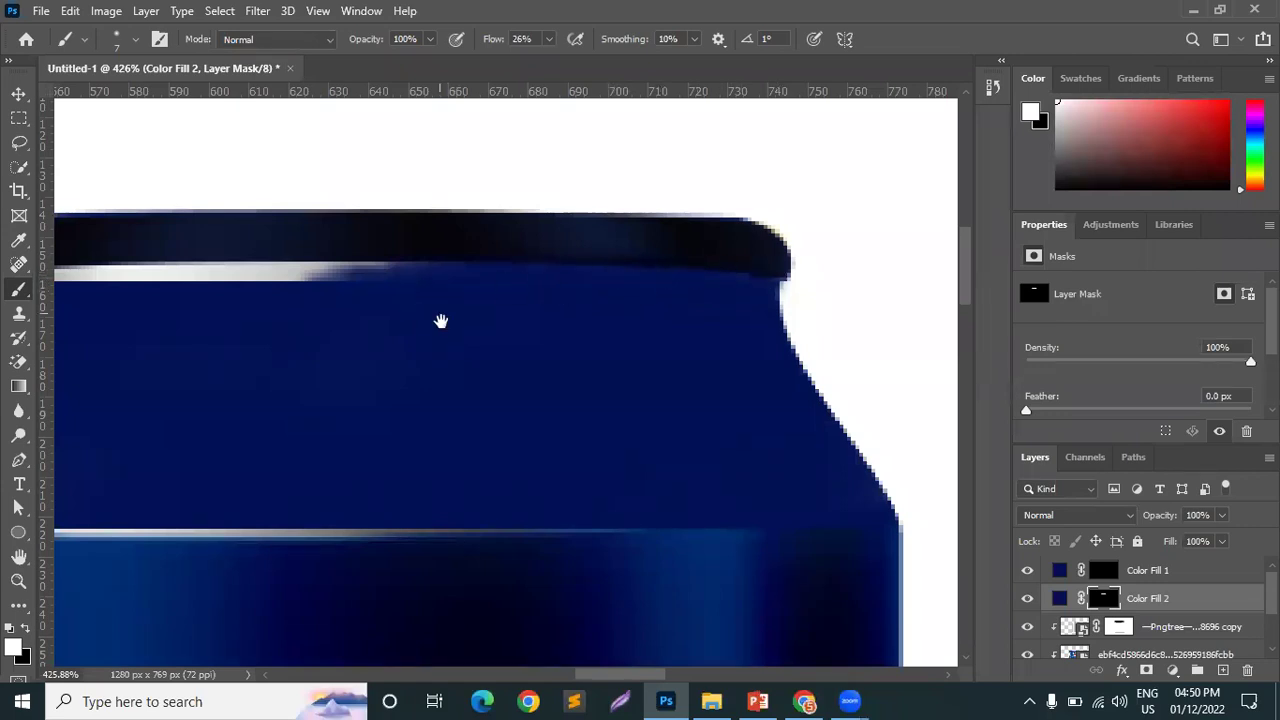
- Paint white over the remaining left part of the silver strip below the can's rim on the Color Fill 2 mask
{"action": "left_click_drag", "start_coordinate": [392, 314], "coordinate": [769, 329]}
{"action": "left_click_drag", "start_coordinate": [575, 305], "coordinate": [860, 289]}
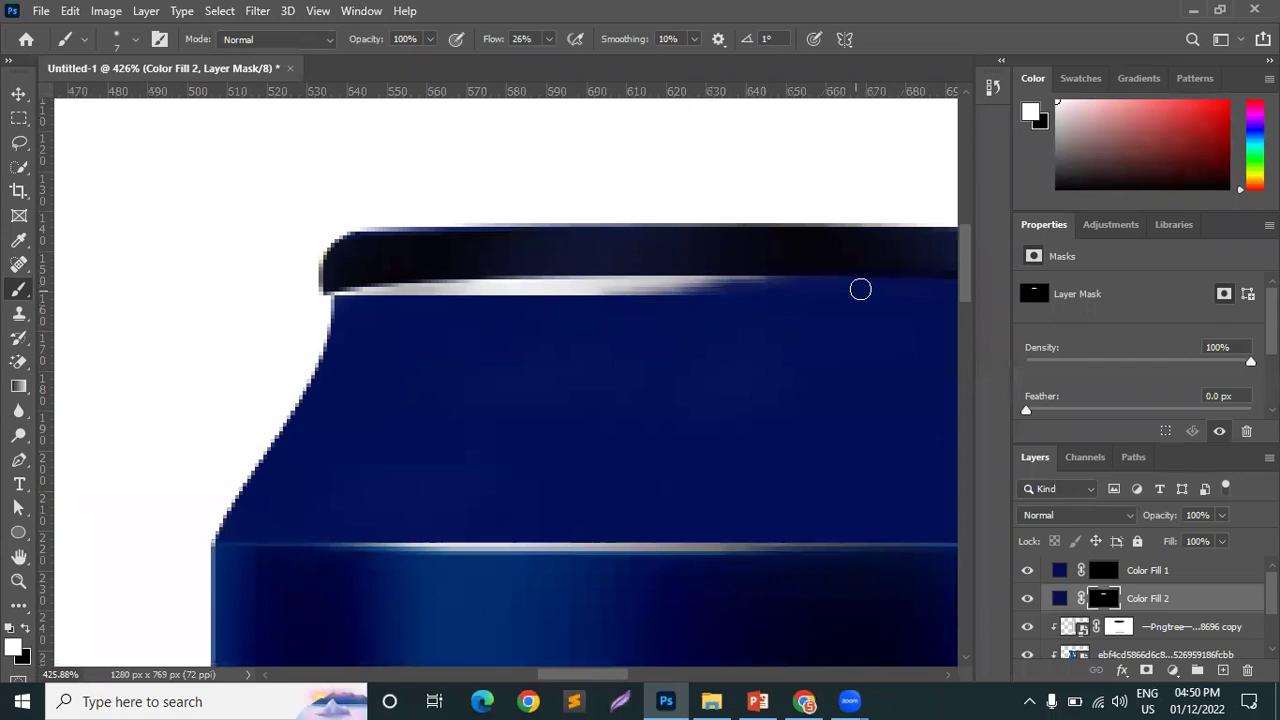
{"action": "mouse_move", "coordinate": [659, 312]}
{"action": "left_mouse_down"}
{"action": "mouse_move", "coordinate": [523, 302]}
{"action": "mouse_move", "coordinate": [826, 286]}
{"action": "mouse_move", "coordinate": [813, 272]}
{"action": "mouse_move", "coordinate": [570, 294]}
{"action": "mouse_move", "coordinate": [558, 262]}
{"action": "left_mouse_up"}
{"action": "mouse_move", "coordinate": [656, 264]}
{"action": "left_mouse_down"}
{"action": "mouse_move", "coordinate": [509, 286]}
{"action": "mouse_move", "coordinate": [643, 295]}
{"action": "mouse_move", "coordinate": [600, 295]}
{"action": "mouse_move", "coordinate": [667, 274]}
{"action": "mouse_move", "coordinate": [713, 280]}
{"action": "left_mouse_up"}
{"action": "mouse_move", "coordinate": [395, 299]}
{"action": "left_mouse_down"}
{"action": "mouse_move", "coordinate": [337, 290]}
{"action": "mouse_move", "coordinate": [420, 301]}
{"action": "mouse_move", "coordinate": [482, 280]}
{"action": "mouse_move", "coordinate": [347, 299]}
{"action": "mouse_move", "coordinate": [464, 295]}
{"action": "left_mouse_up"}
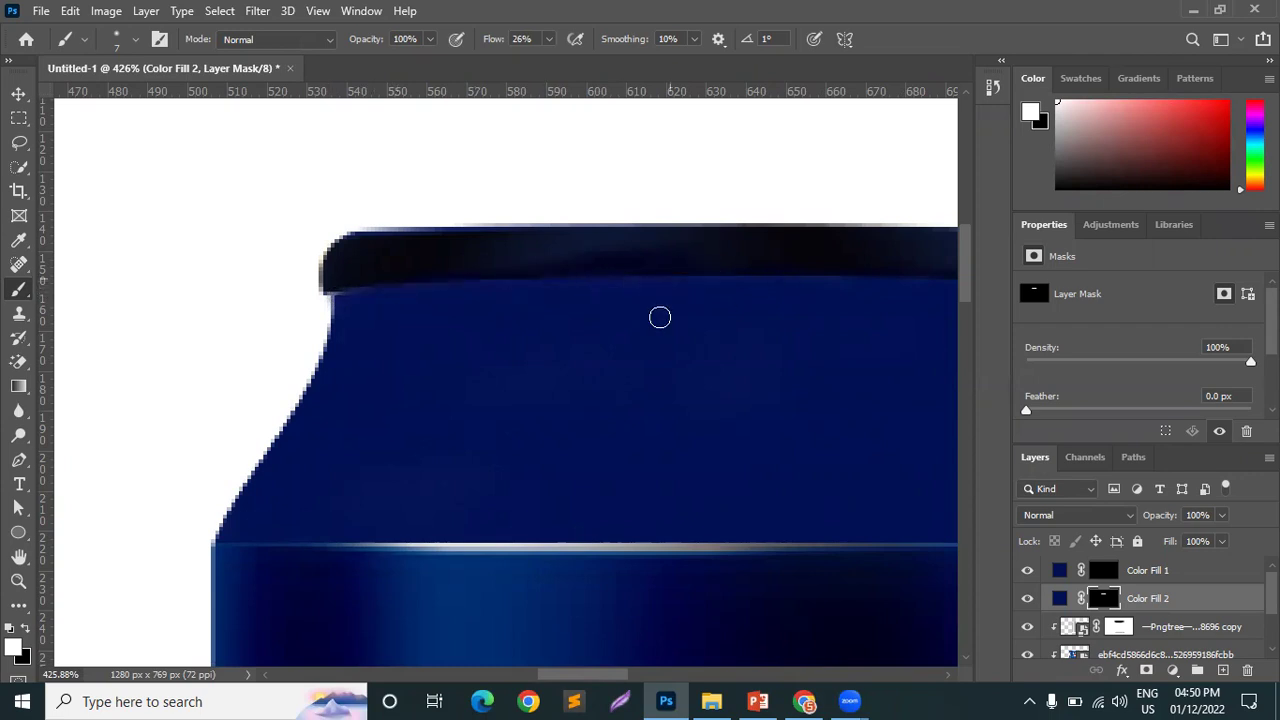
- Cover the silver line between neck and label with white mask paint, raising the brush flow to 100% midway, and clear the layer selection
{"action": "mouse_move", "coordinate": [350, 539]}
{"action": "left_mouse_down"}
{"action": "mouse_move", "coordinate": [496, 537]}
{"action": "mouse_move", "coordinate": [337, 533]}
{"action": "mouse_move", "coordinate": [577, 533]}
{"action": "mouse_move", "coordinate": [369, 561]}
{"action": "mouse_move", "coordinate": [459, 550]}
{"action": "mouse_move", "coordinate": [326, 541]}
{"action": "mouse_move", "coordinate": [634, 544]}
{"action": "mouse_move", "coordinate": [613, 557]}
{"action": "mouse_move", "coordinate": [471, 546]}
{"action": "mouse_move", "coordinate": [678, 542]}
{"action": "left_mouse_up"}
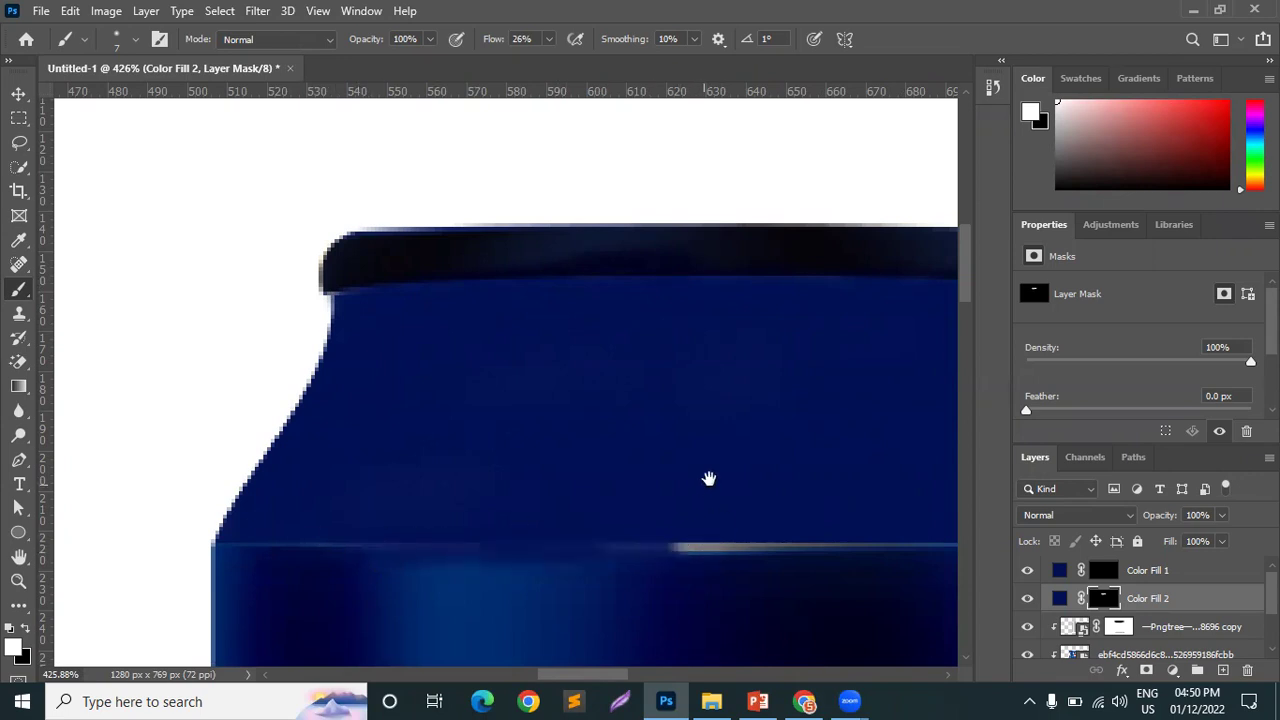
{"action": "left_click_drag", "start_coordinate": [708, 479], "coordinate": [532, 344]}
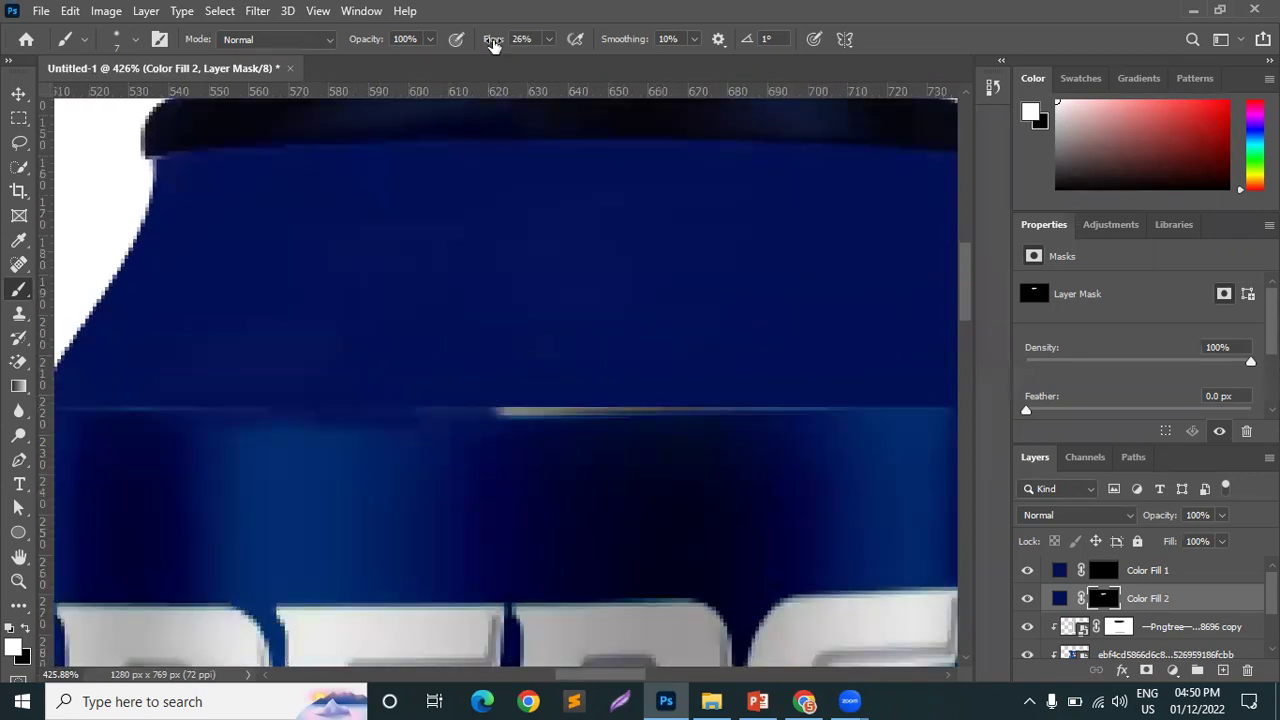
{"action": "left_click_drag", "start_coordinate": [476, 411], "coordinate": [860, 396]}
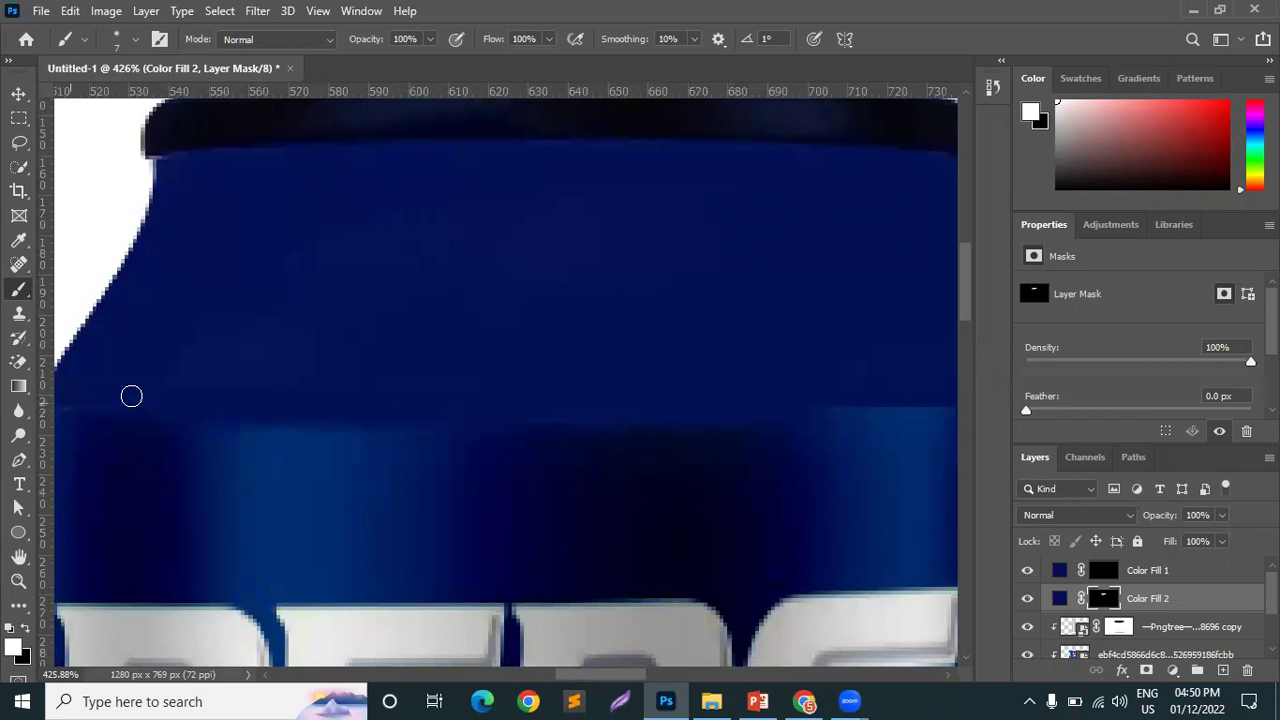
{"action": "scroll", "coordinate": [474, 364], "scroll_direction": "down", "scroll_amount": 10}
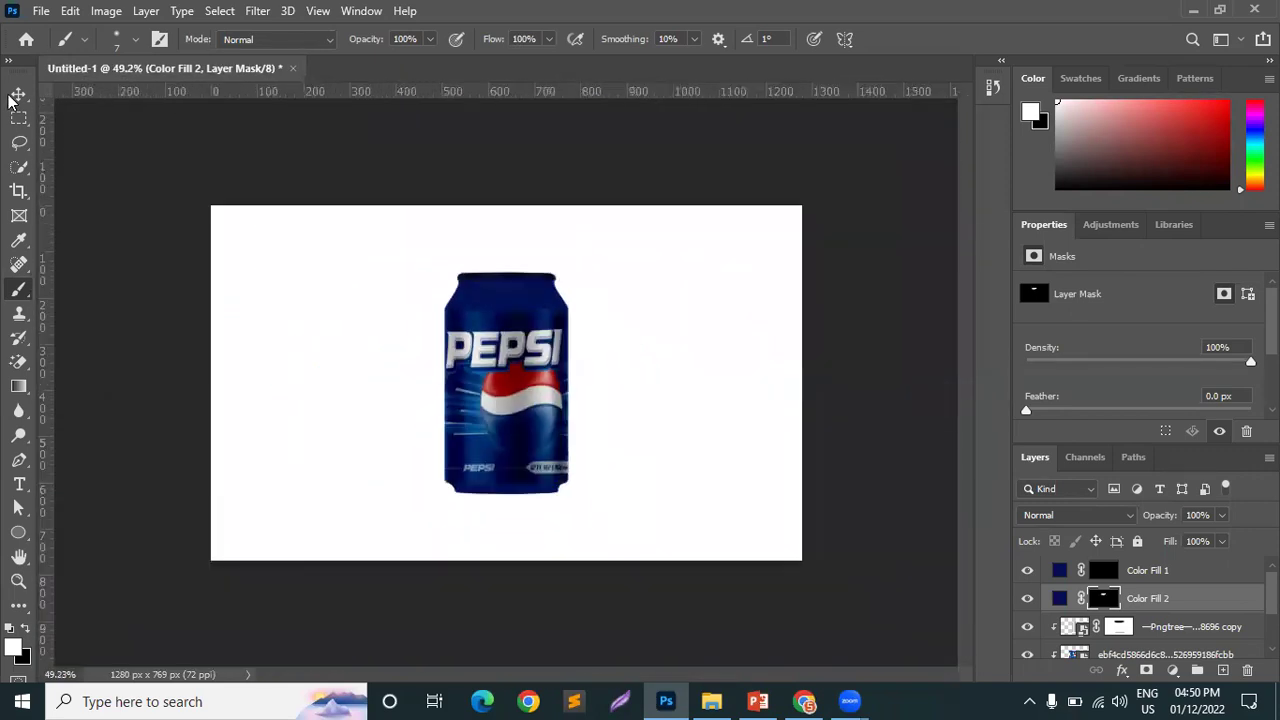
{"action": "left_click", "coordinate": [18, 94]}
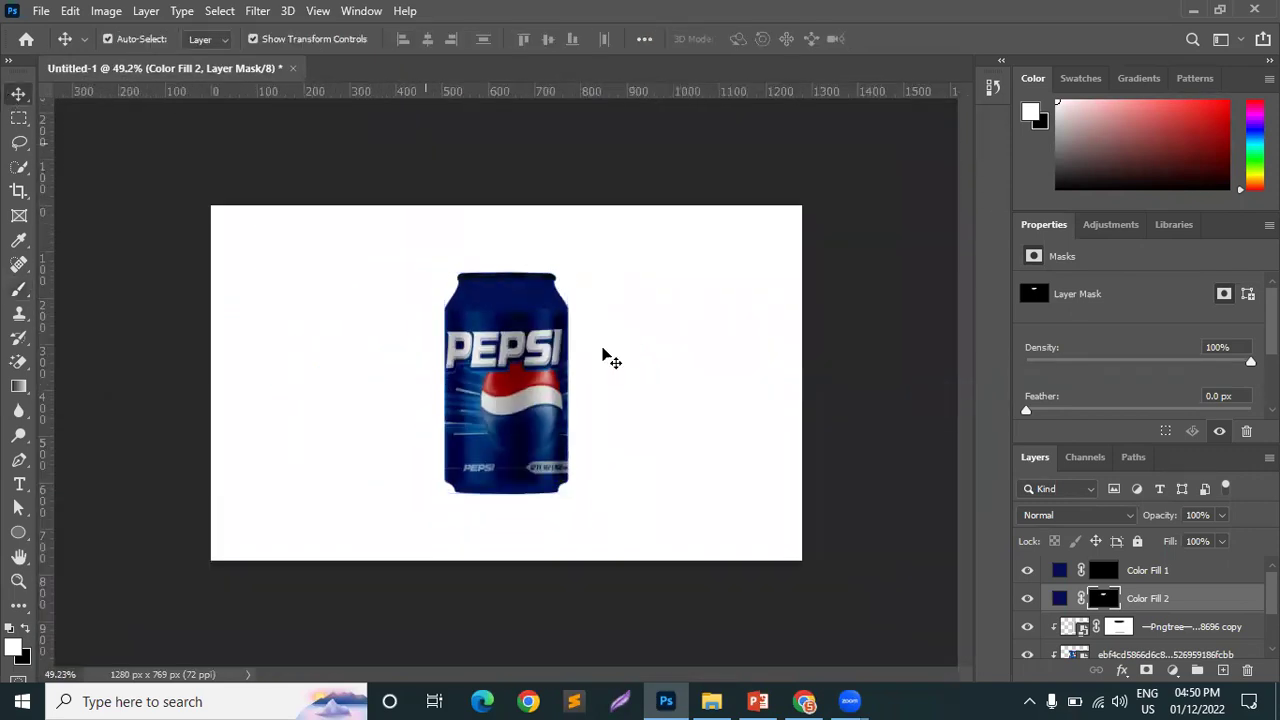
{"action": "left_click", "coordinate": [604, 360]}
{"action": "scroll", "coordinate": [575, 428], "scroll_direction": "up", "scroll_amount": 3}
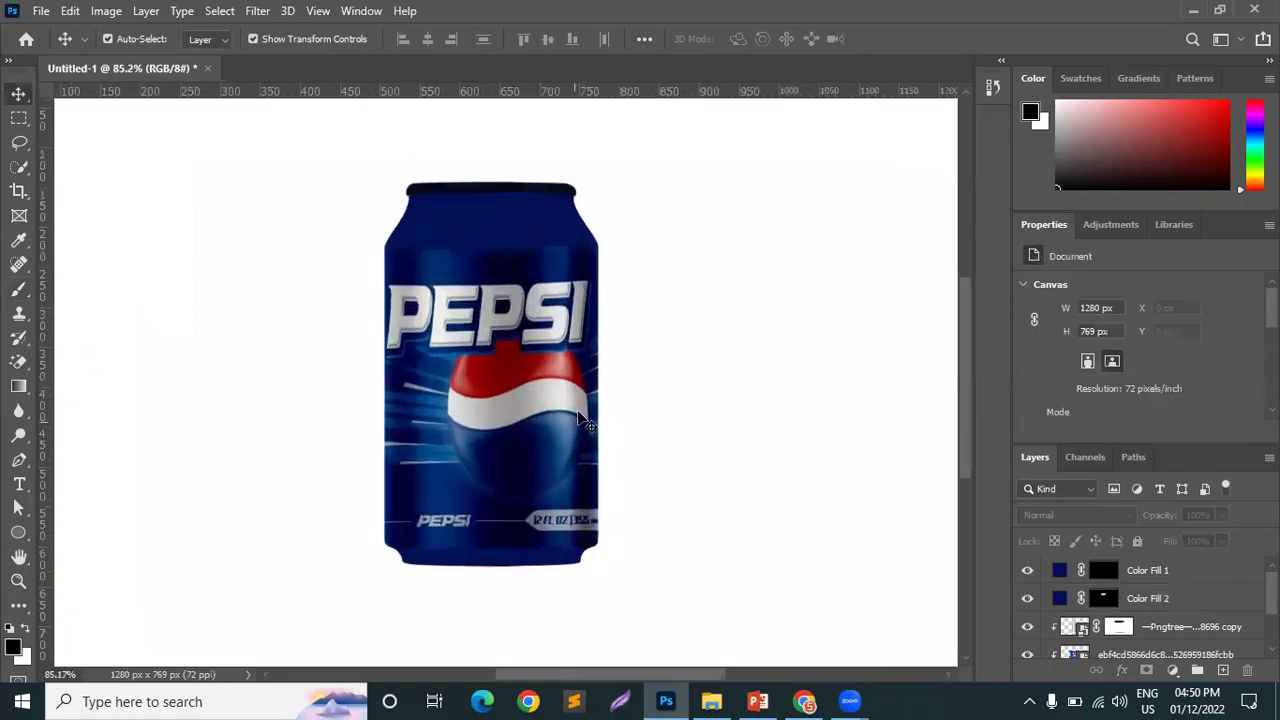
- Try red and near-black fill colours on the Color Fill 2 layer, and discard the colour change
{"action": "left_click", "coordinate": [514, 229]}
{"action": "double_click", "coordinate": [1060, 598]}
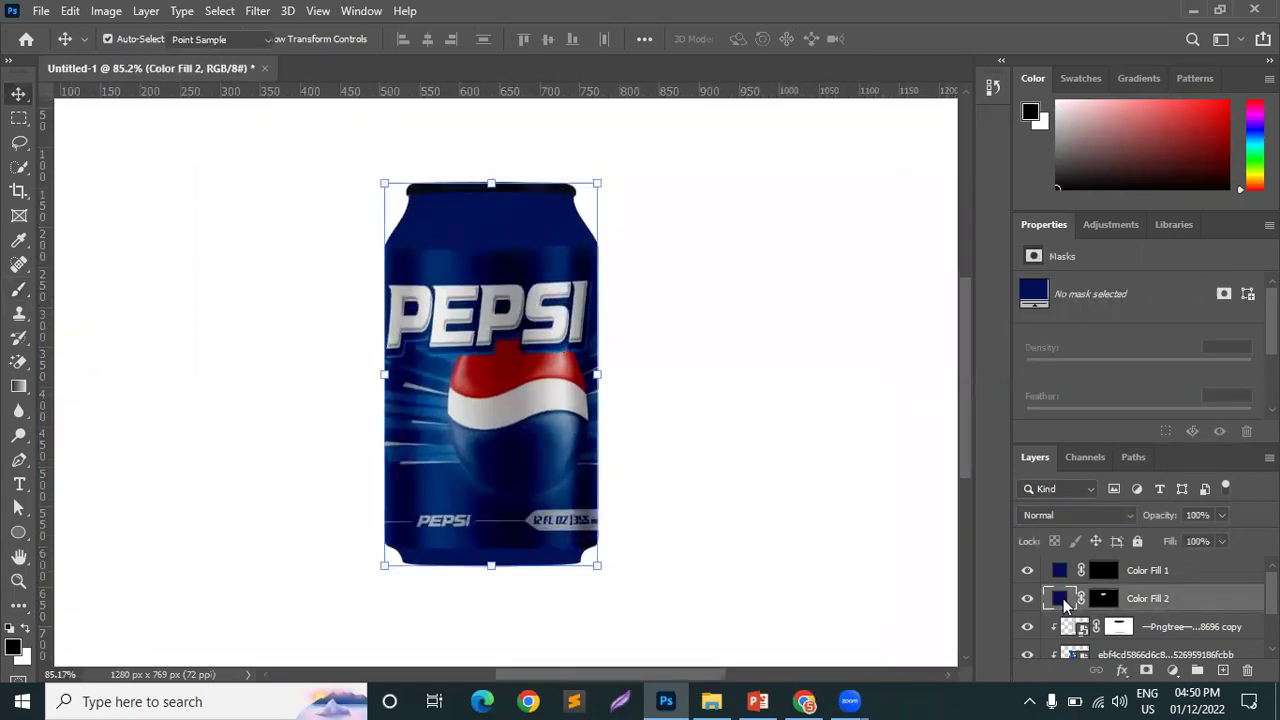
{"action": "left_click", "coordinate": [498, 369]}
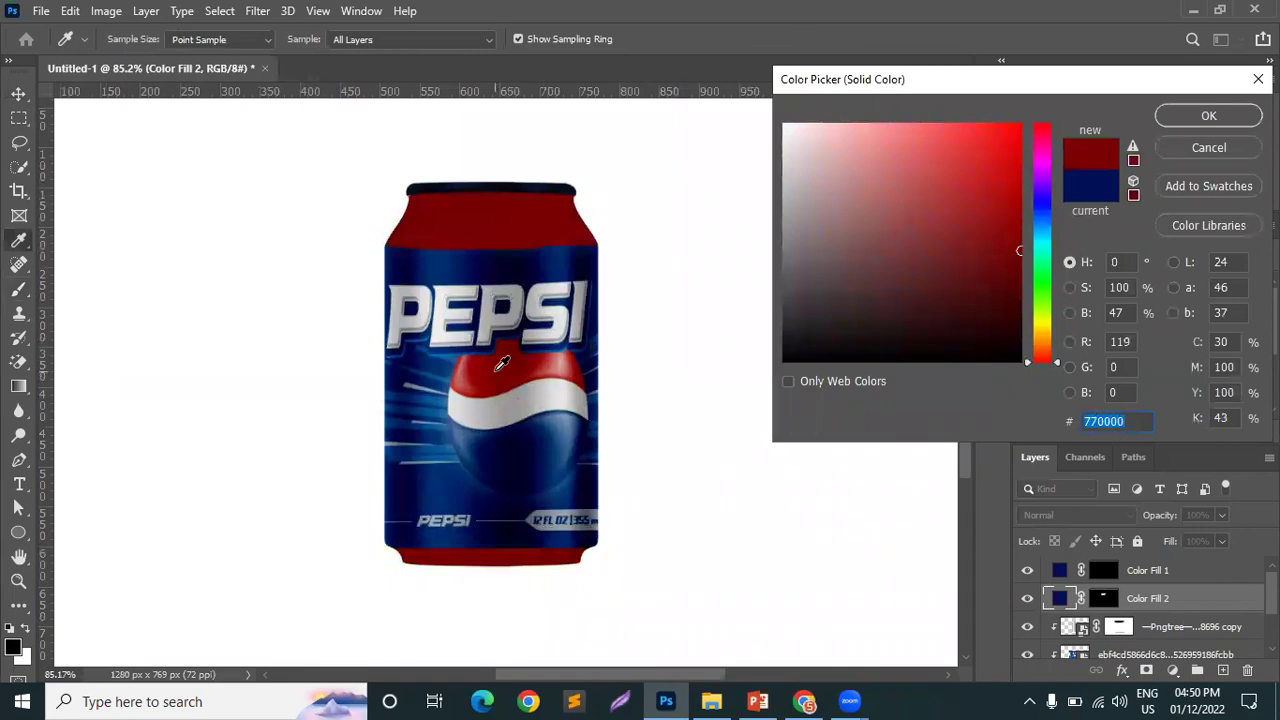
{"action": "left_click", "coordinate": [535, 390]}
{"action": "left_click", "coordinate": [545, 349]}
{"action": "left_click", "coordinate": [548, 345]}
{"action": "left_click", "coordinate": [1042, 176]}
{"action": "left_click", "coordinate": [968, 124]}
{"action": "mouse_move", "coordinate": [948, 157]}
{"action": "left_mouse_down"}
{"action": "mouse_move", "coordinate": [926, 194]}
{"action": "mouse_move", "coordinate": [977, 358]}
{"action": "left_mouse_up"}
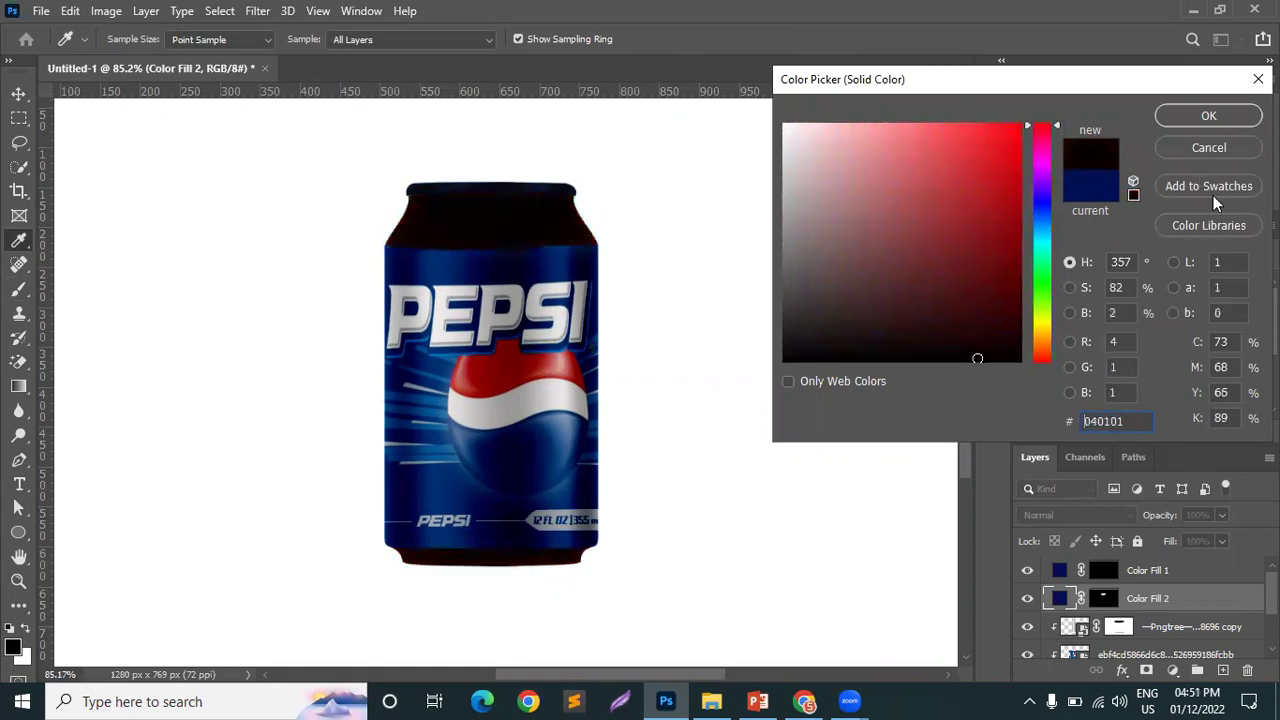
{"action": "left_click", "coordinate": [1207, 147]}
- Close the Untitled-1 document without saving, and switch to the Downloads folder in File Explorer
{"action": "left_click", "coordinate": [265, 69]}
{"action": "left_click", "coordinate": [634, 274]}
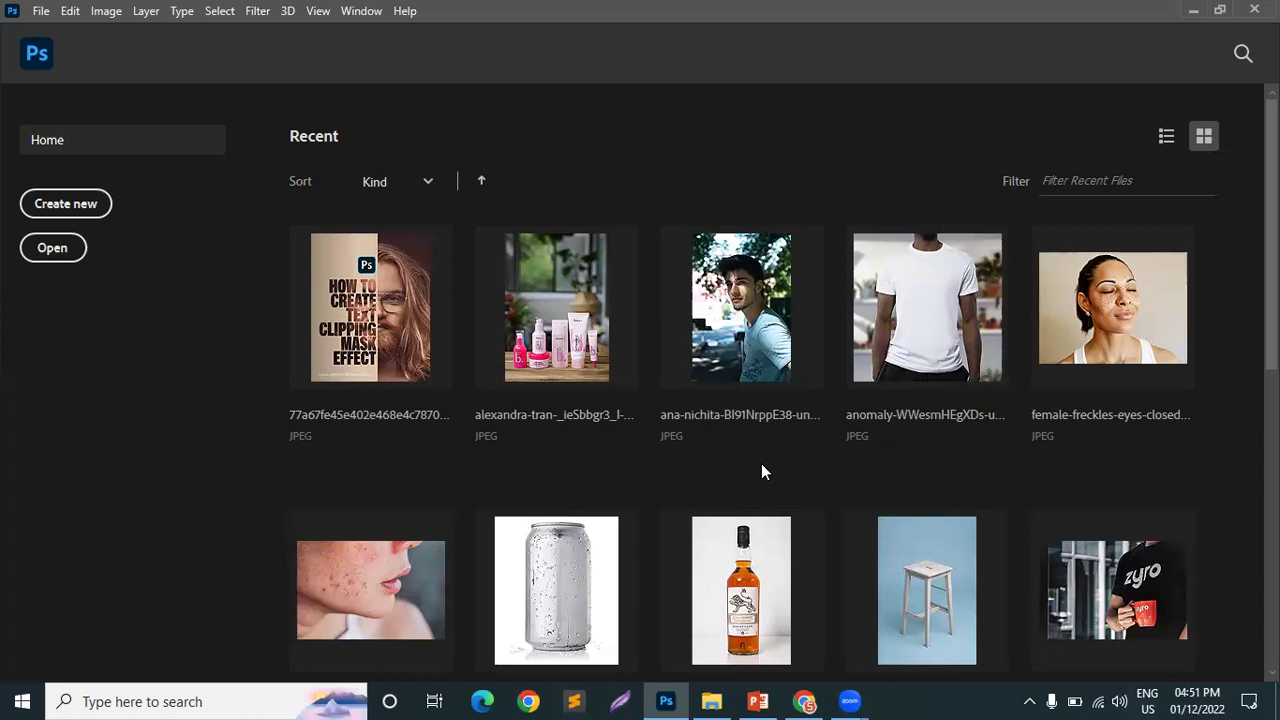
{"action": "left_click", "coordinate": [711, 701]}
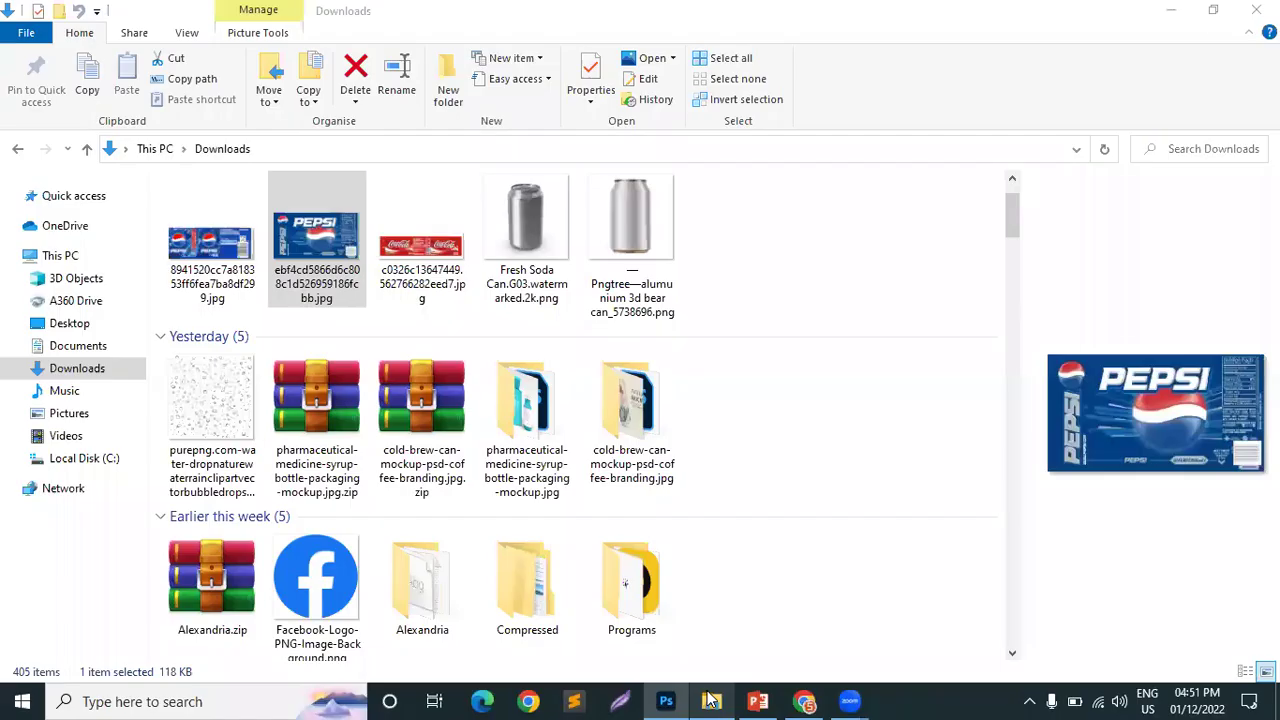
- Switch to Chrome and go to freepik.com in the tab showing the Pngtree can images
{"action": "left_click", "coordinate": [805, 701]}
{"action": "left_click", "coordinate": [211, 52]}
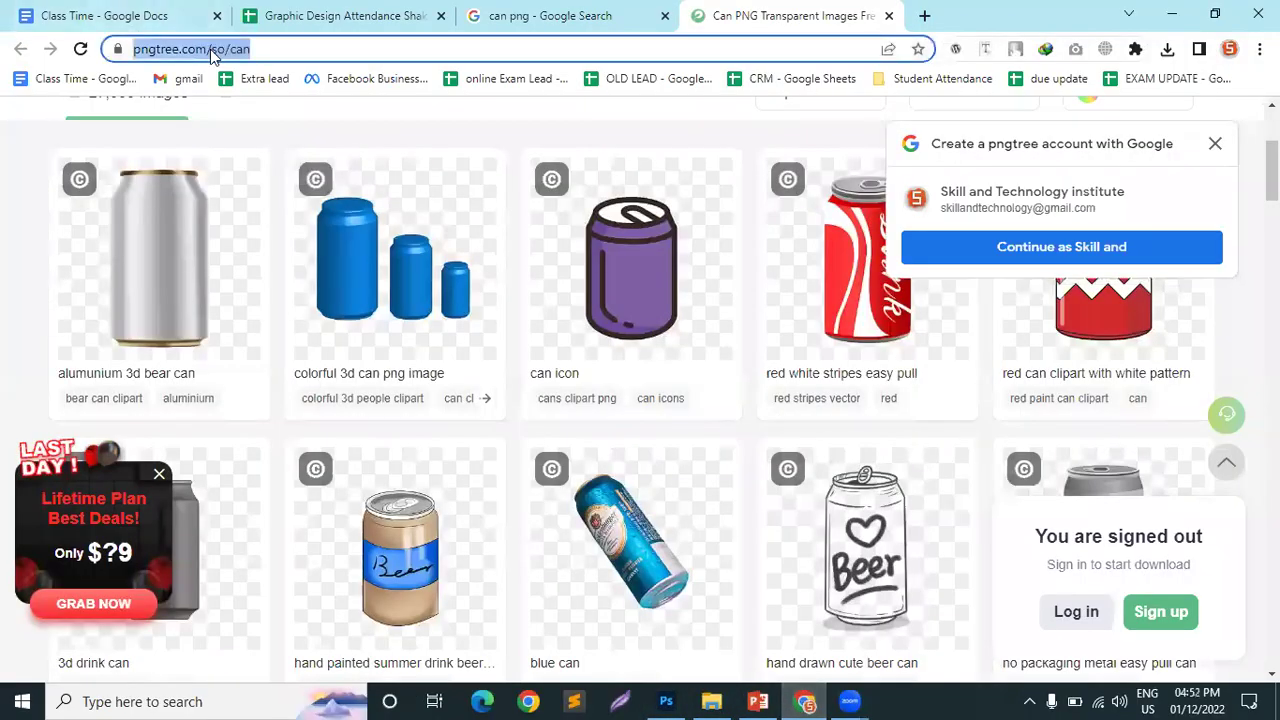
{"action": "type", "text": "free"}
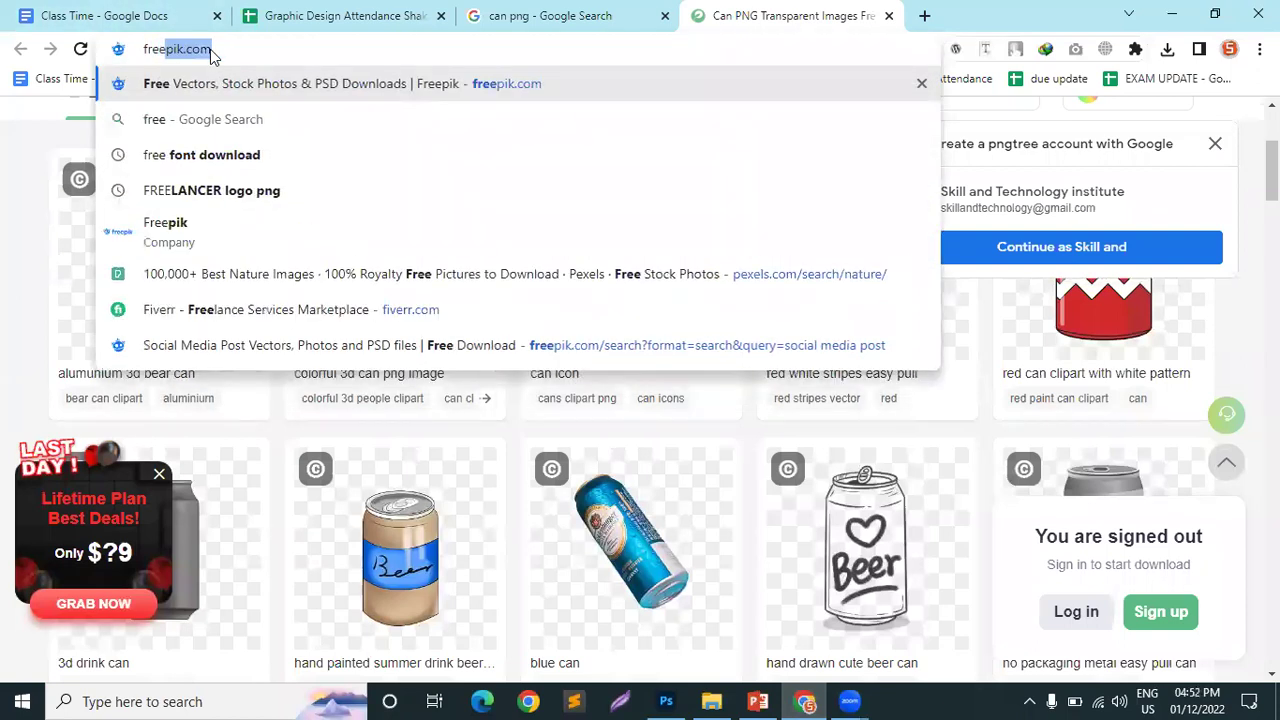
{"action": "key", "text": "Return"}
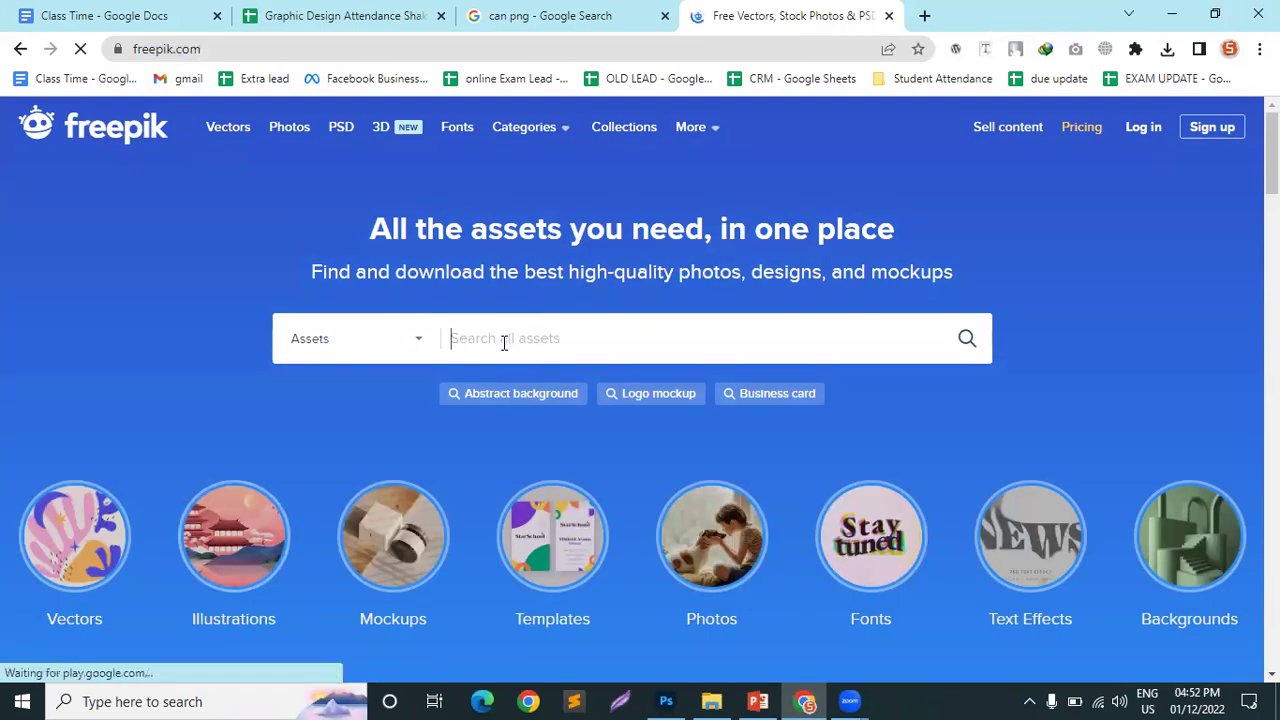
- Search all Freepik assets for "mockup" and browse the results
{"action": "type", "text": "mocku"}
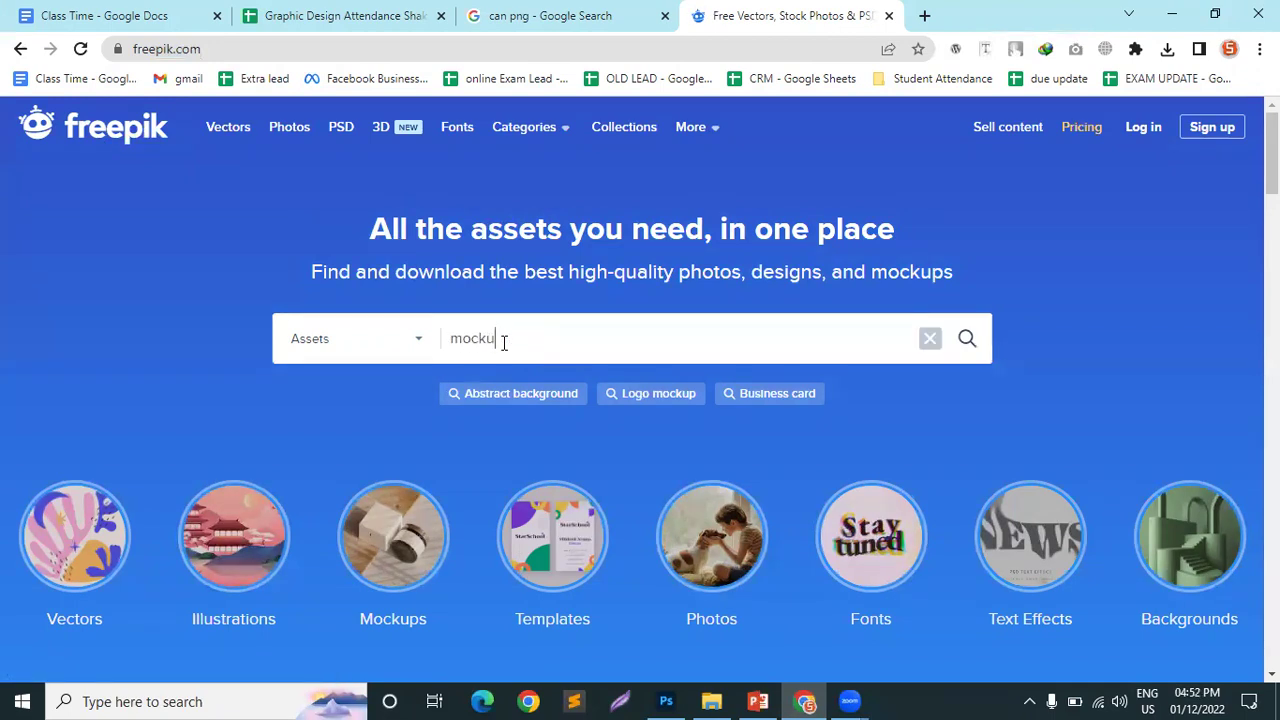
{"action": "type", "text": "p"}
{"action": "key", "text": "Return"}
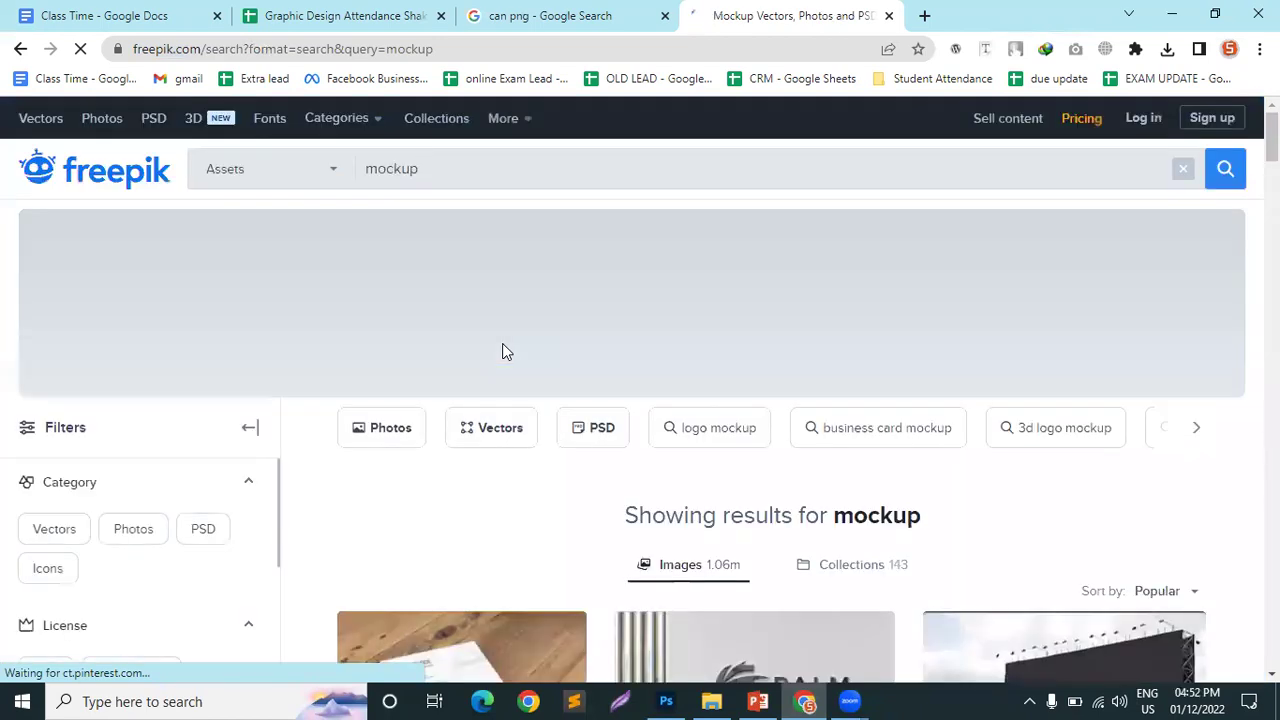
{"action": "scroll", "coordinate": [671, 437], "scroll_direction": "down", "scroll_amount": 10}
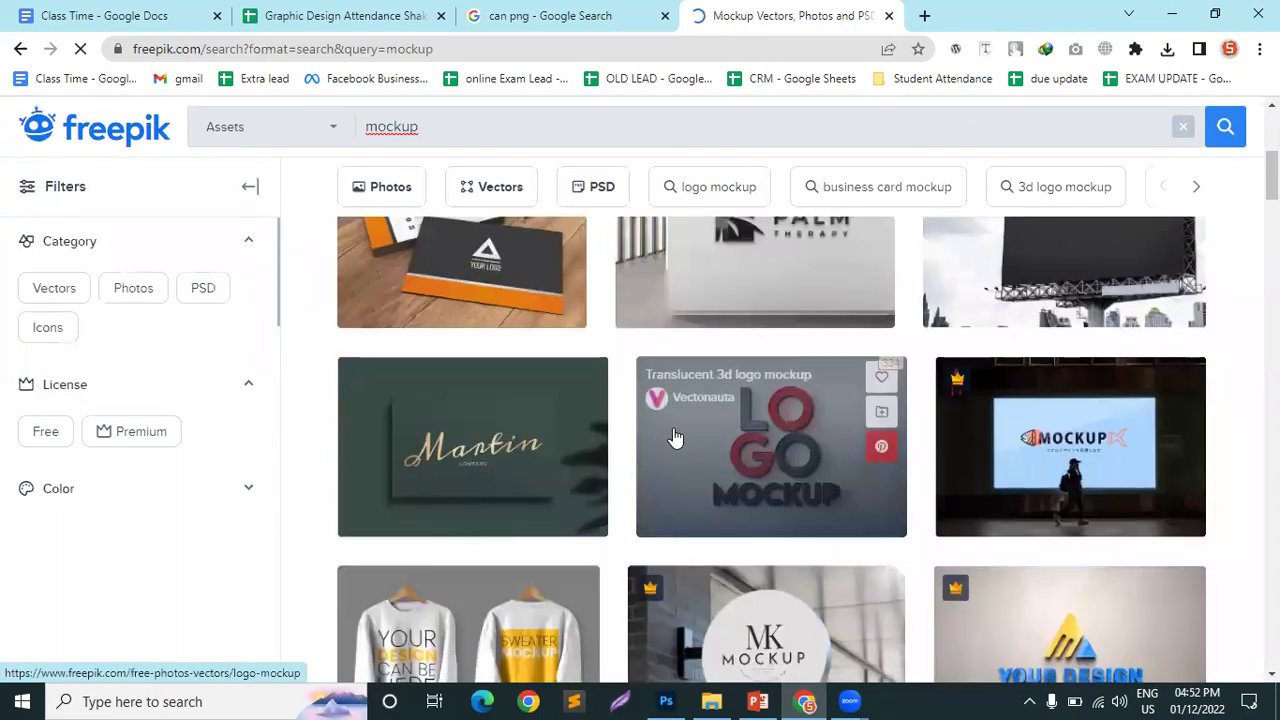
{"action": "scroll", "coordinate": [674, 437], "scroll_direction": "down", "scroll_amount": 5}
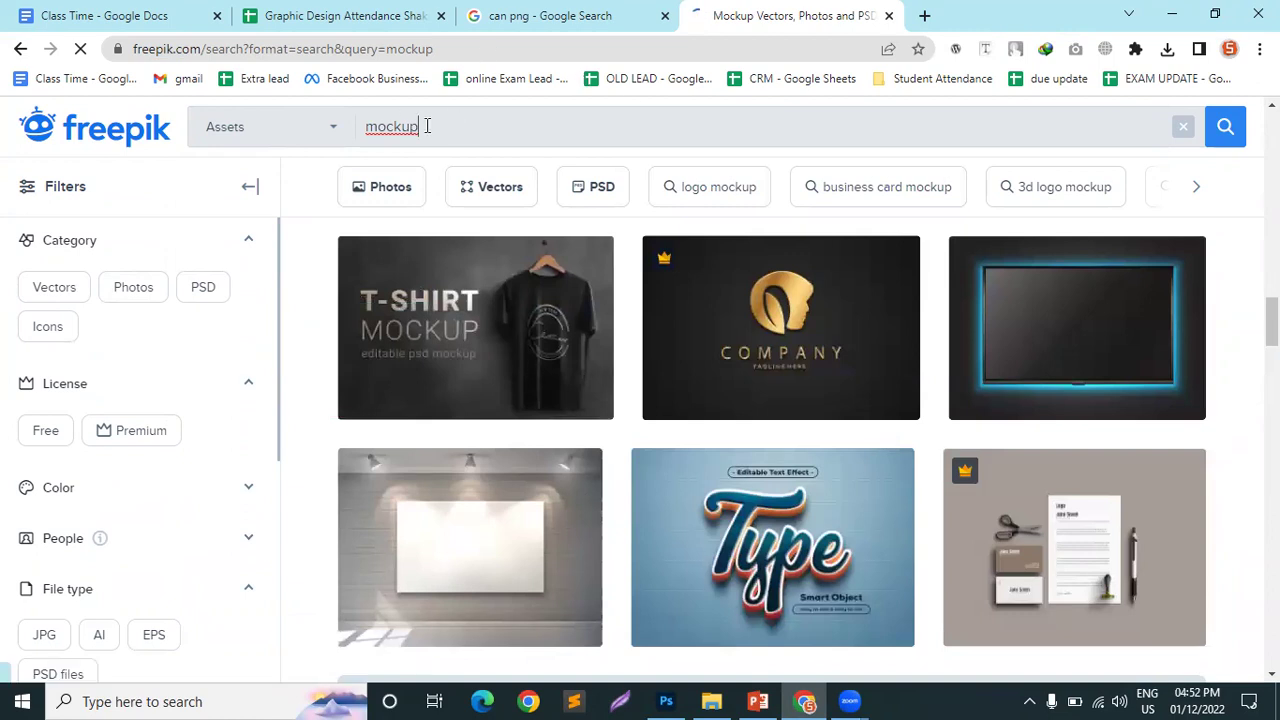
- Replace the Freepik search term with "box mockup" and run the search
{"action": "left_click_drag", "start_coordinate": [430, 126], "coordinate": [320, 134]}
{"action": "type", "text": "box"}
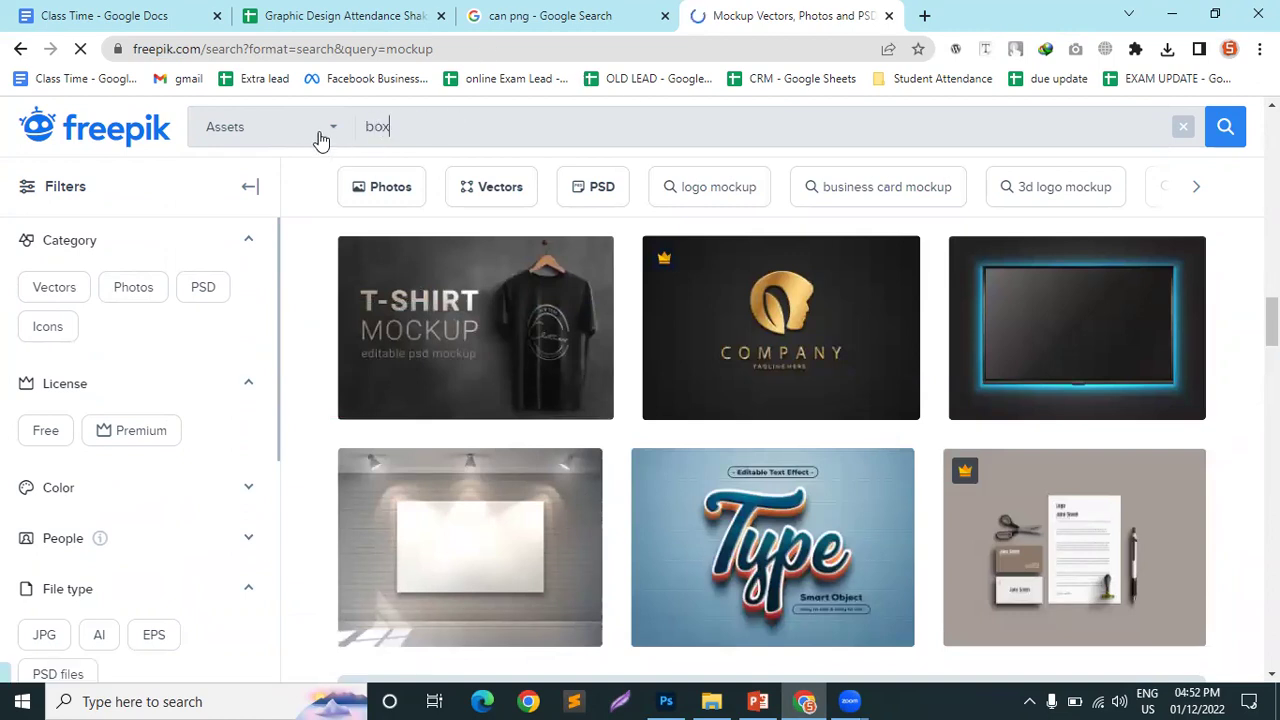
{"action": "type", "text": " mockup"}
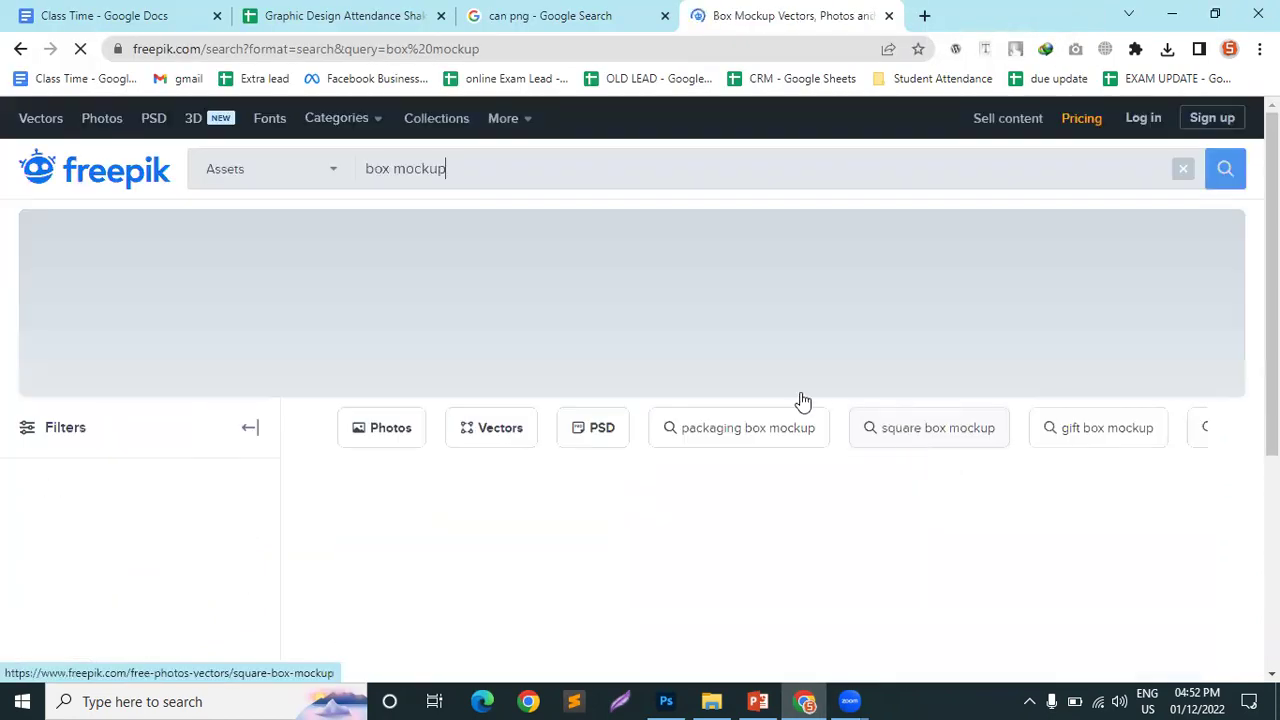
{"action": "scroll", "coordinate": [643, 390], "scroll_direction": "down", "scroll_amount": 2}
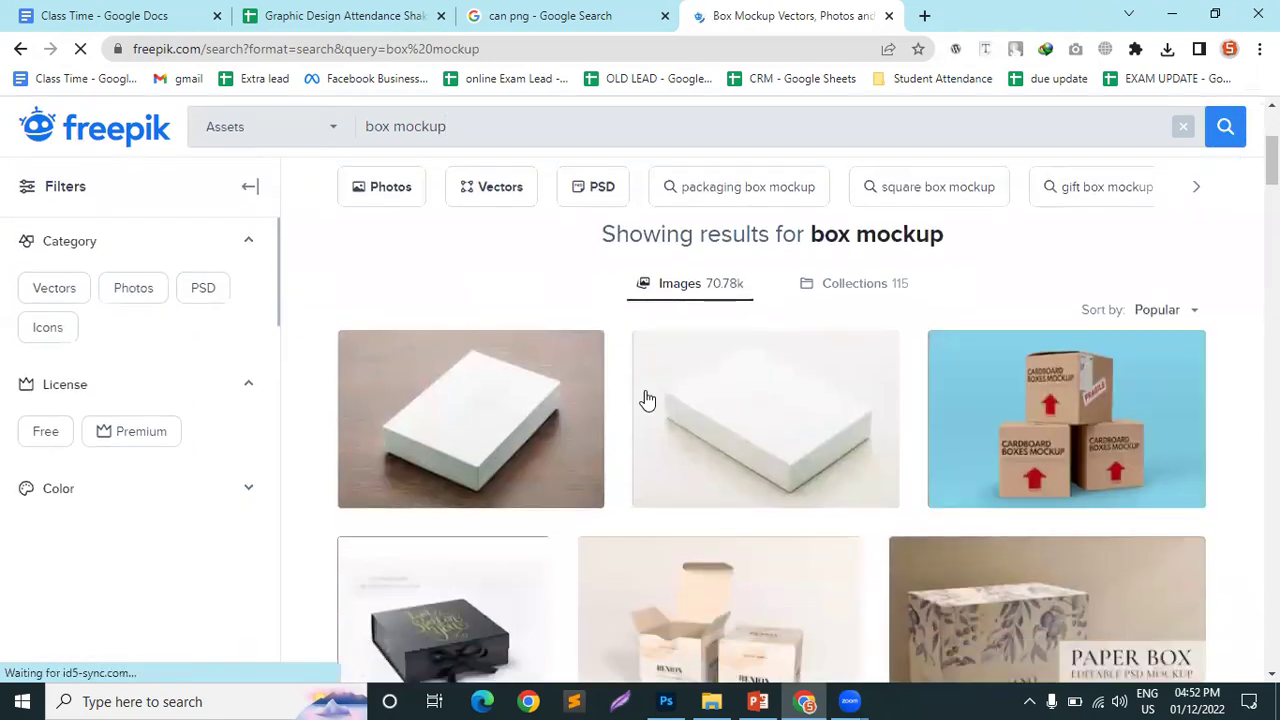
- Filter the box mockup results to the PSD category and Free license, and browse the designs
{"action": "left_click", "coordinate": [196, 290]}
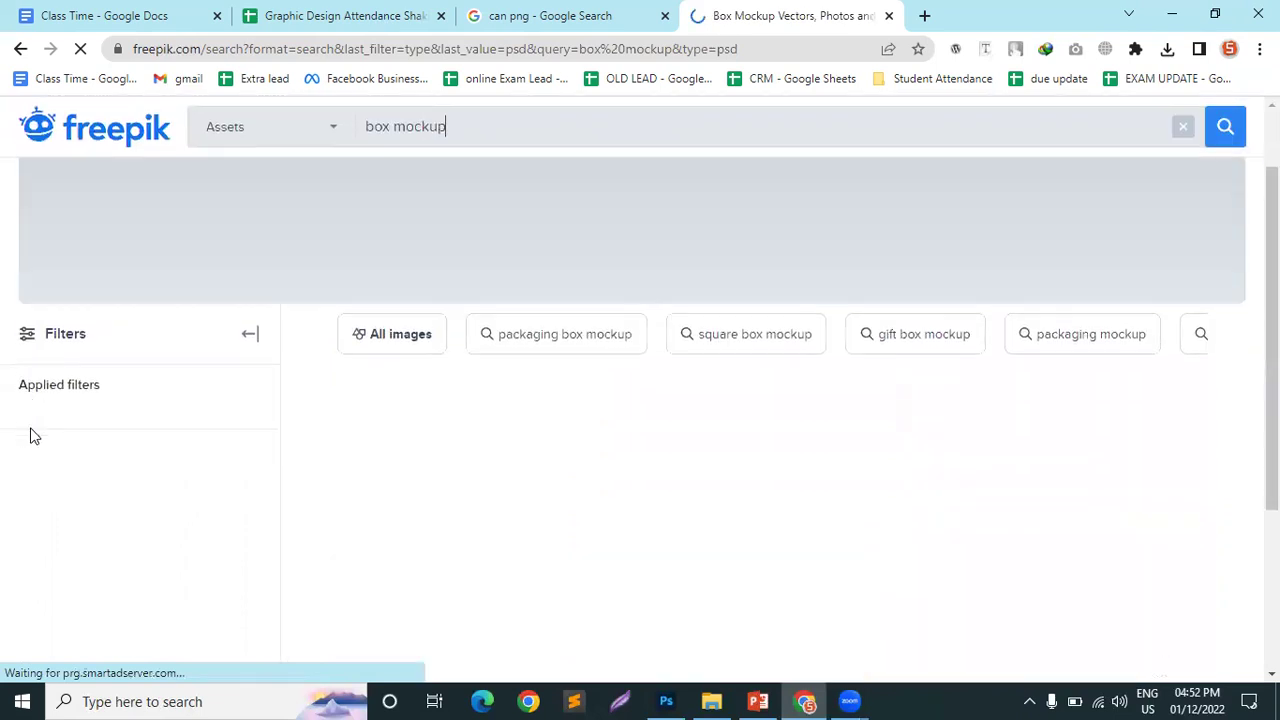
{"action": "scroll", "coordinate": [34, 434], "scroll_direction": "down", "scroll_amount": 3}
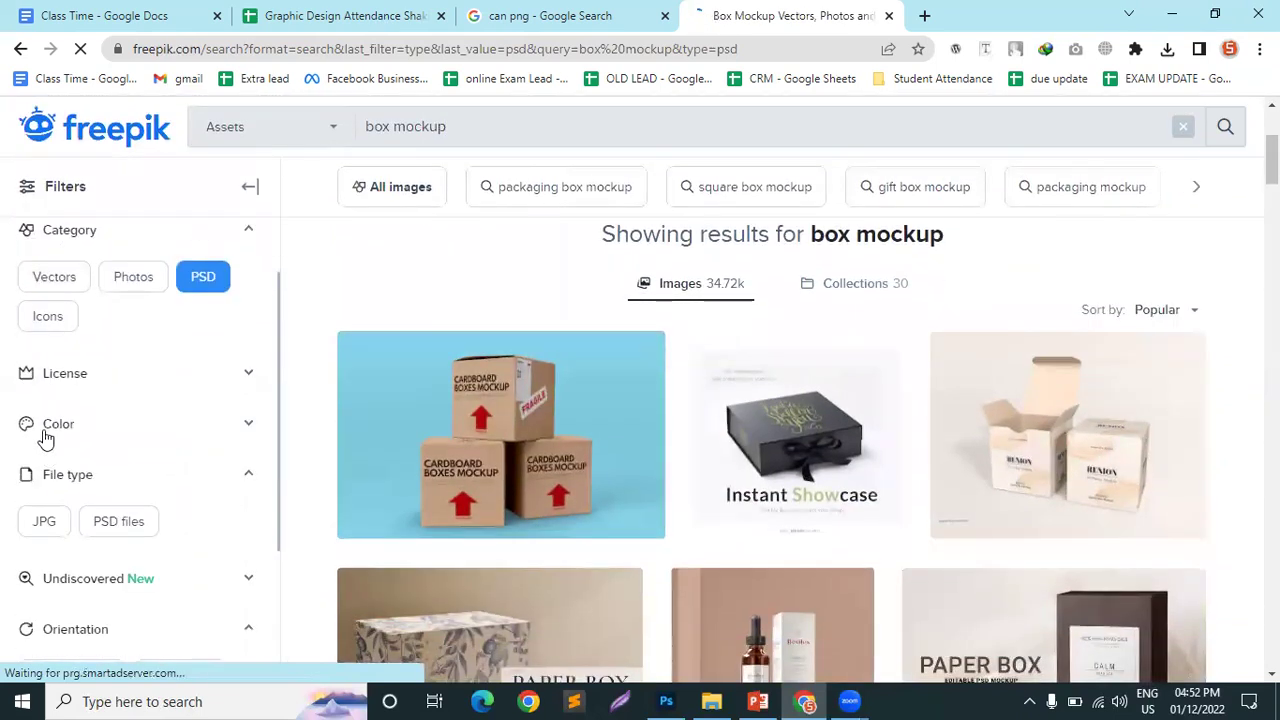
{"action": "left_click", "coordinate": [72, 375]}
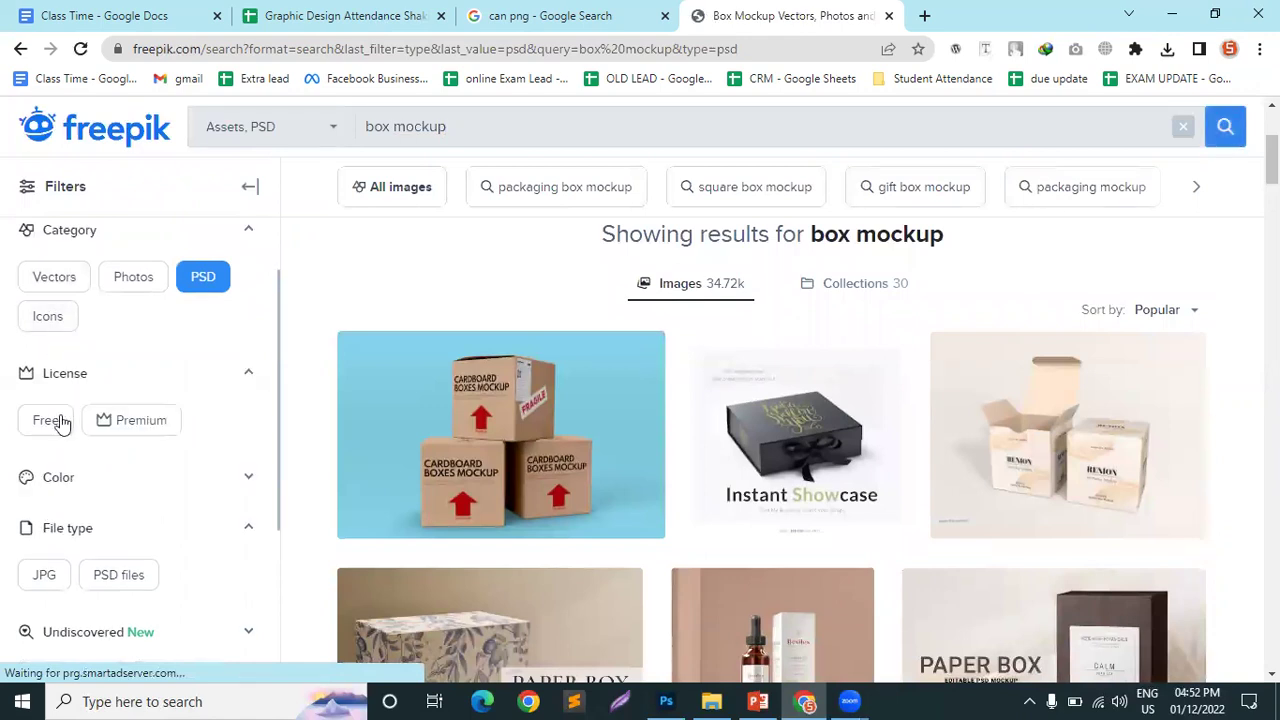
{"action": "left_click", "coordinate": [52, 428]}
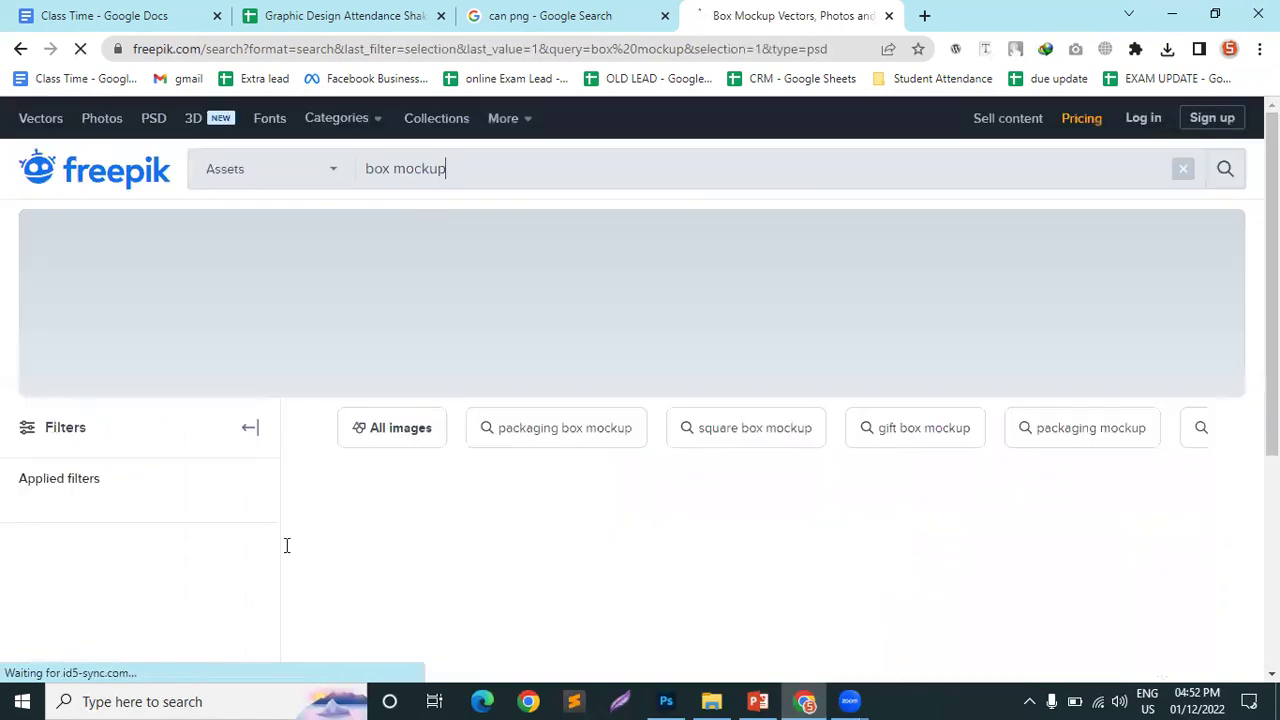
{"action": "scroll", "coordinate": [943, 471], "scroll_direction": "down", "scroll_amount": 3}
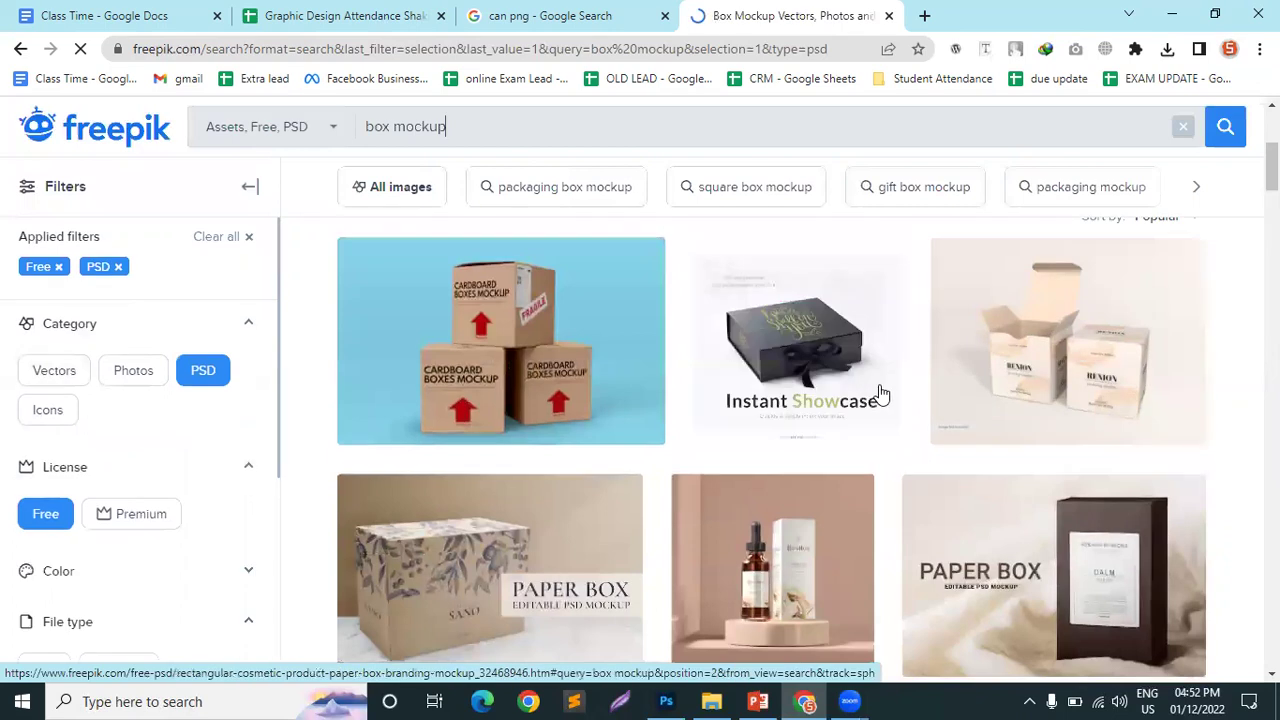
{"action": "scroll", "coordinate": [880, 395], "scroll_direction": "down", "scroll_amount": 1}
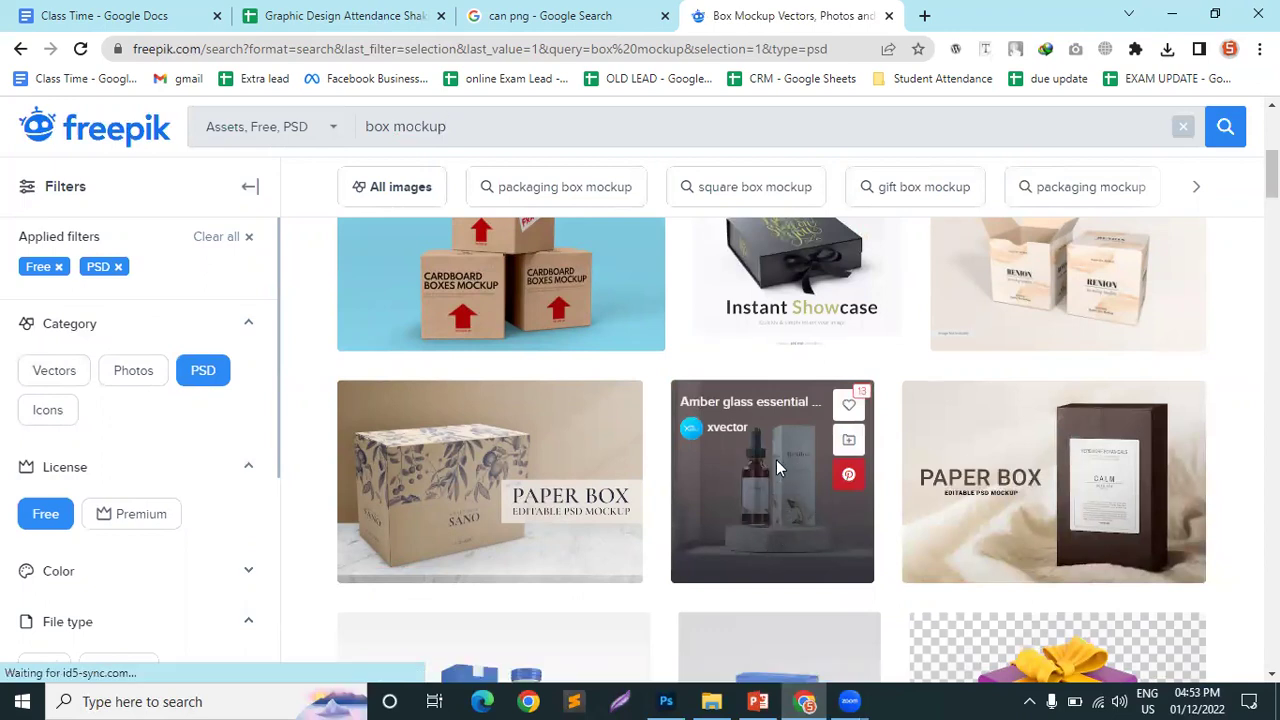
- Open the Amber glass essential oil bottle branding mockup from the results and download its zip file
{"action": "left_click", "coordinate": [776, 466]}
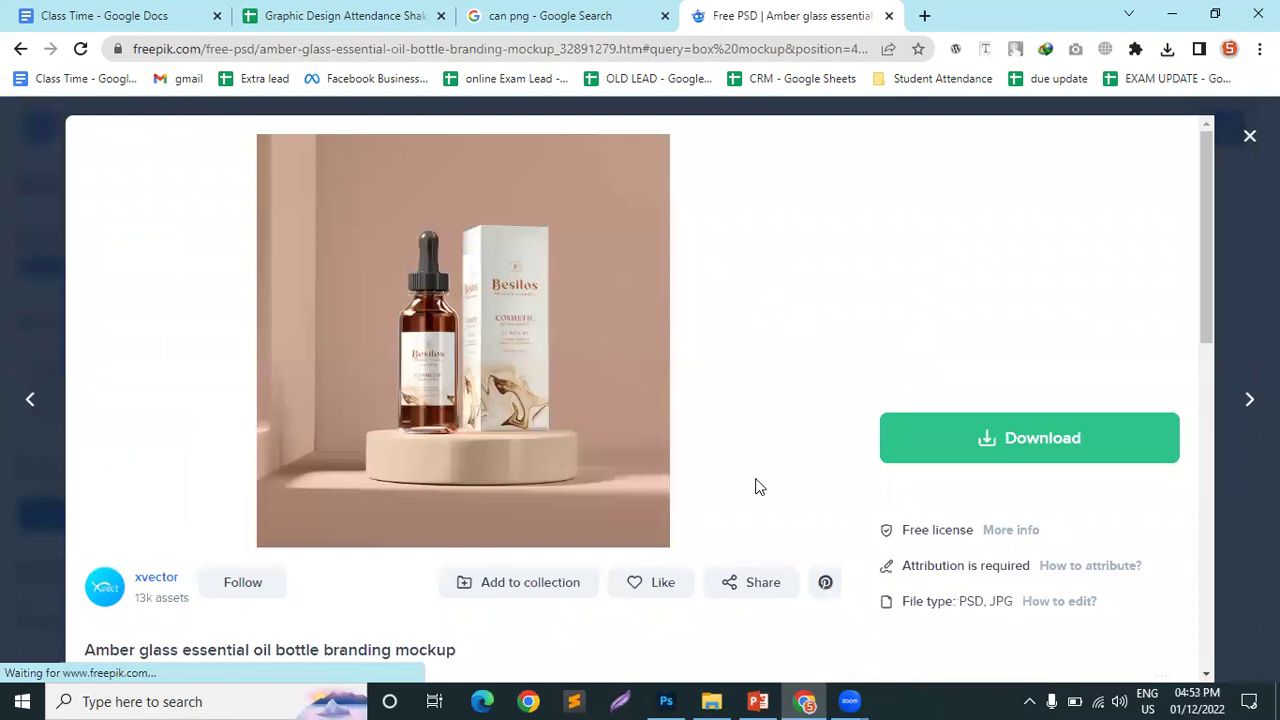
{"action": "left_click", "coordinate": [1013, 443]}
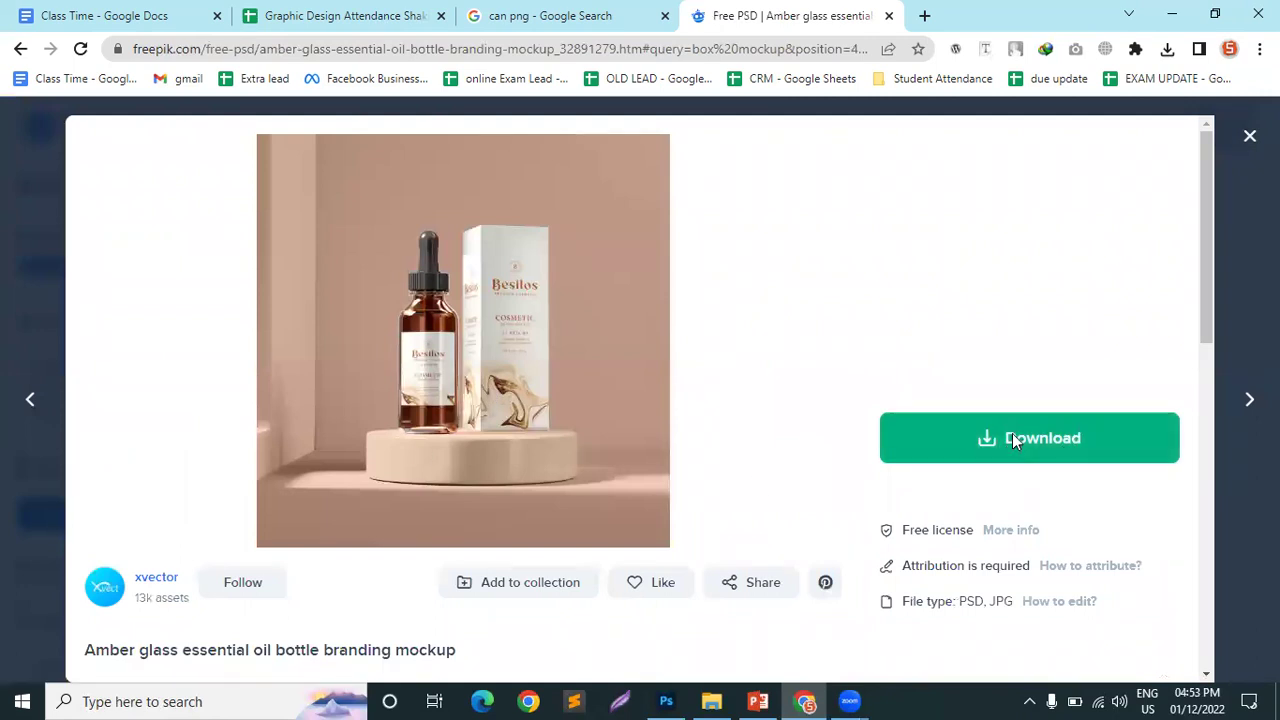
{"action": "scroll", "coordinate": [1006, 500], "scroll_direction": "down", "scroll_amount": 2}
{"action": "left_click", "coordinate": [1005, 507]}
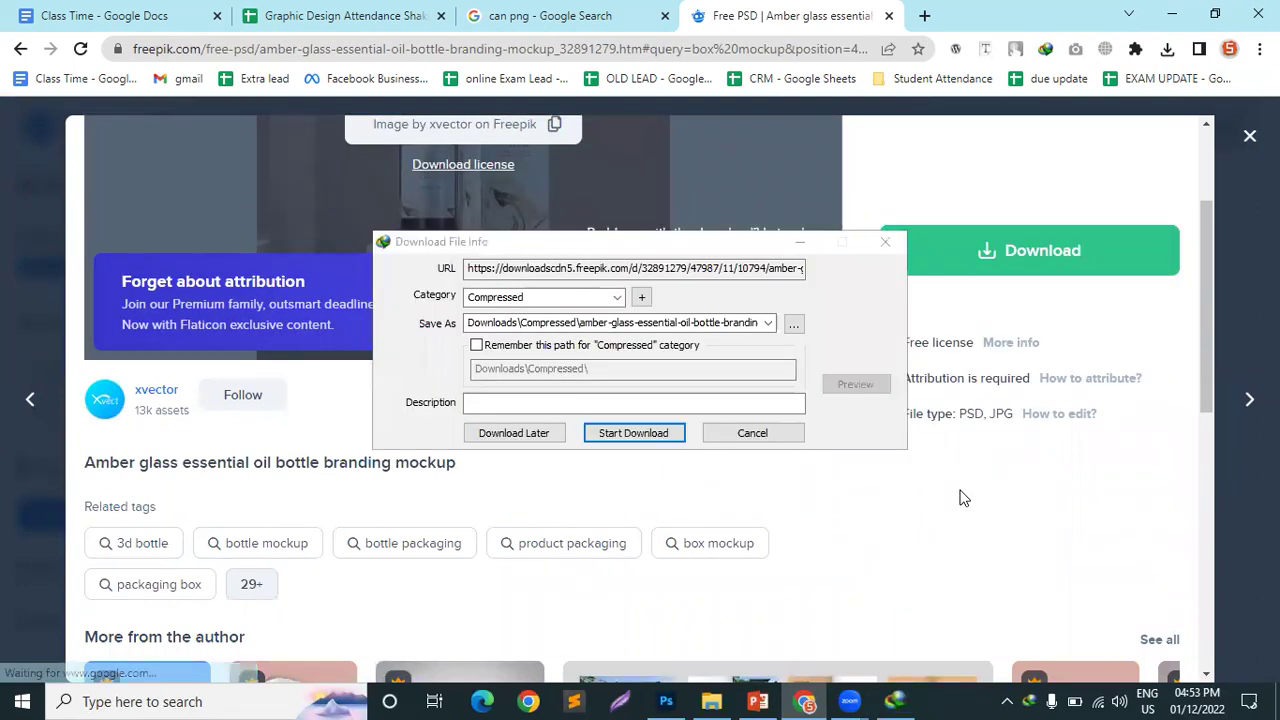
{"action": "left_click", "coordinate": [600, 300]}
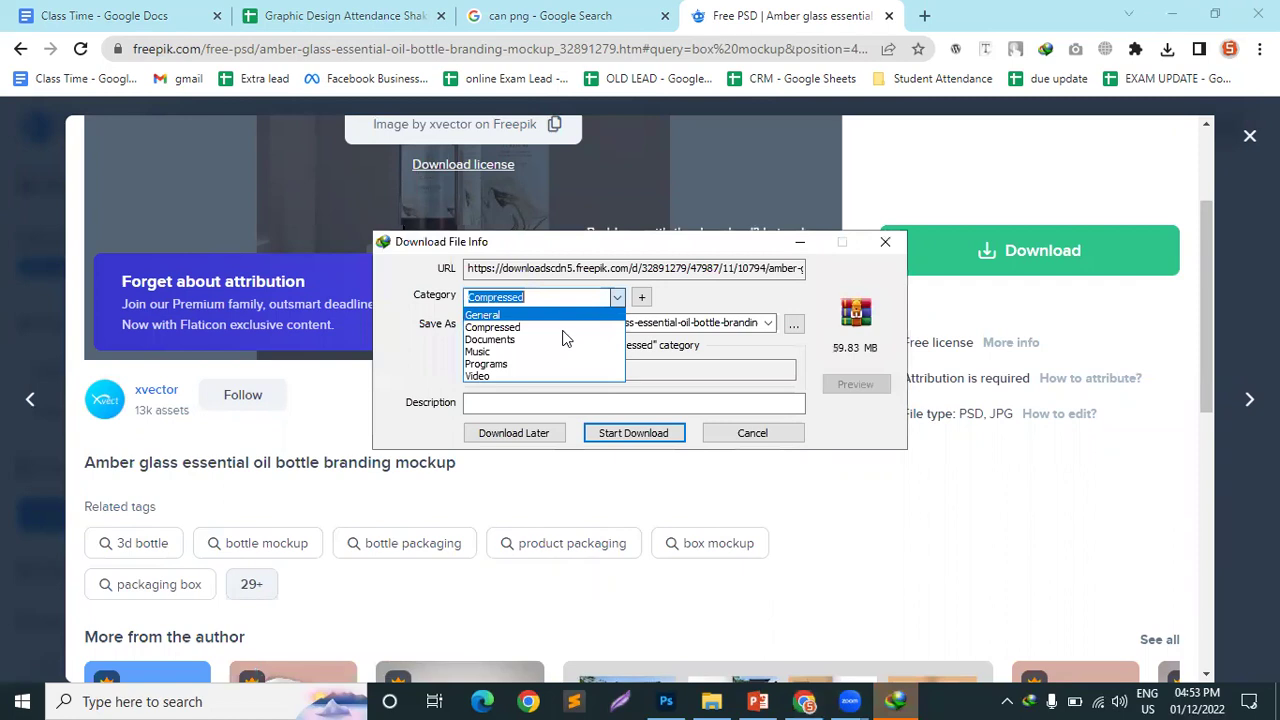
{"action": "left_click", "coordinate": [608, 433]}
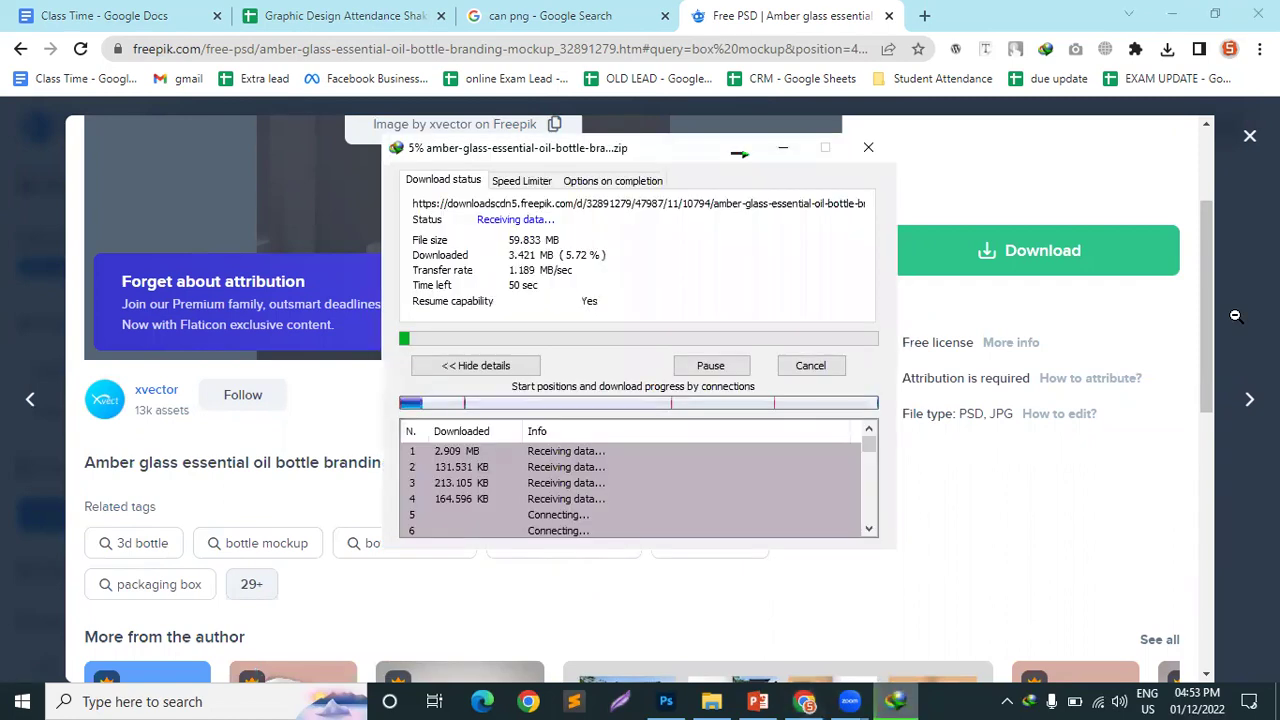
- Close the bottle mockup's preview, look over the search results and return to the Freepik home page
{"action": "left_click", "coordinate": [1249, 135]}
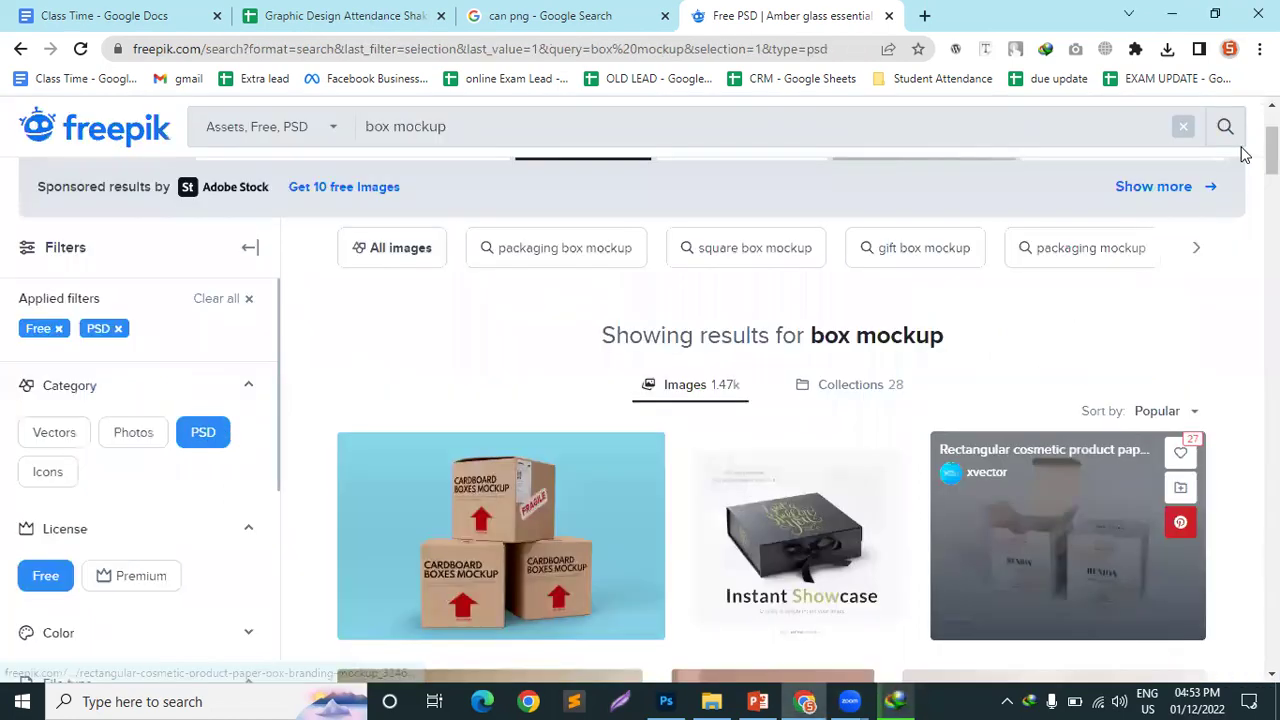
{"action": "scroll", "coordinate": [1137, 286], "scroll_direction": "up", "scroll_amount": 2}
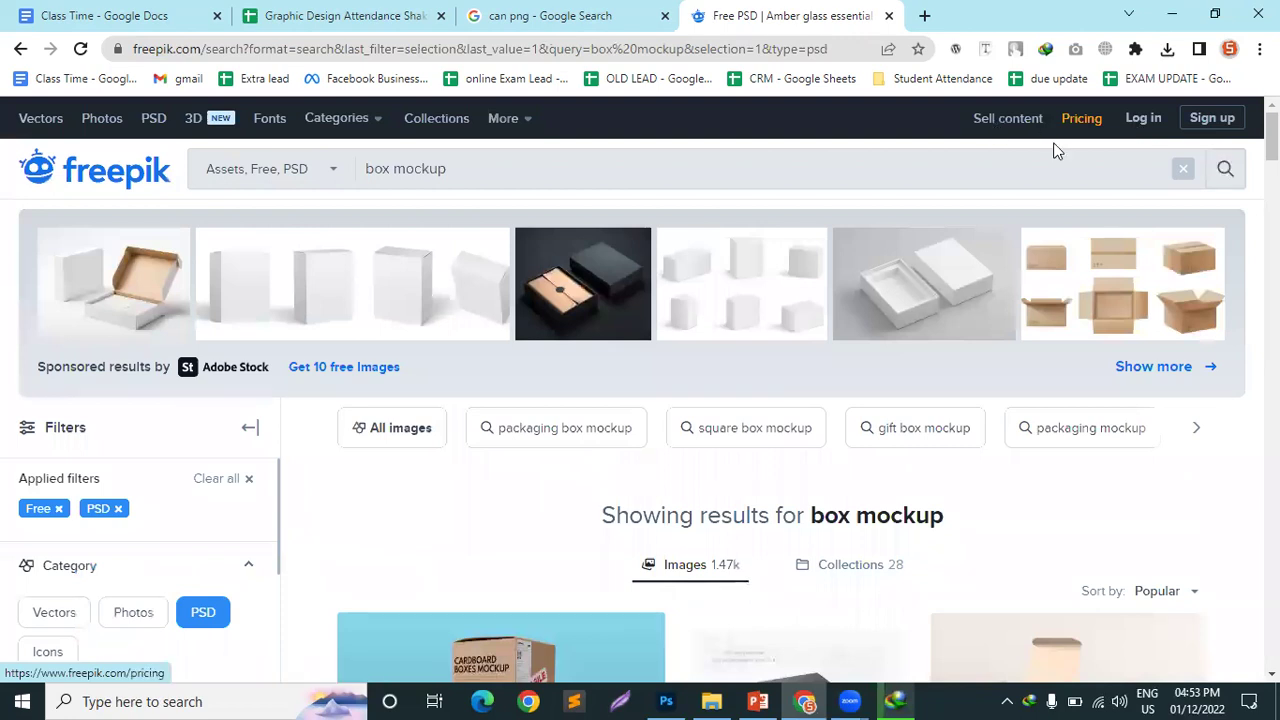
{"action": "scroll", "coordinate": [1271, 135], "scroll_direction": "down", "scroll_amount": 3}
{"action": "scroll", "coordinate": [1271, 135], "scroll_direction": "up", "scroll_amount": 3}
{"action": "left_click", "coordinate": [57, 183]}
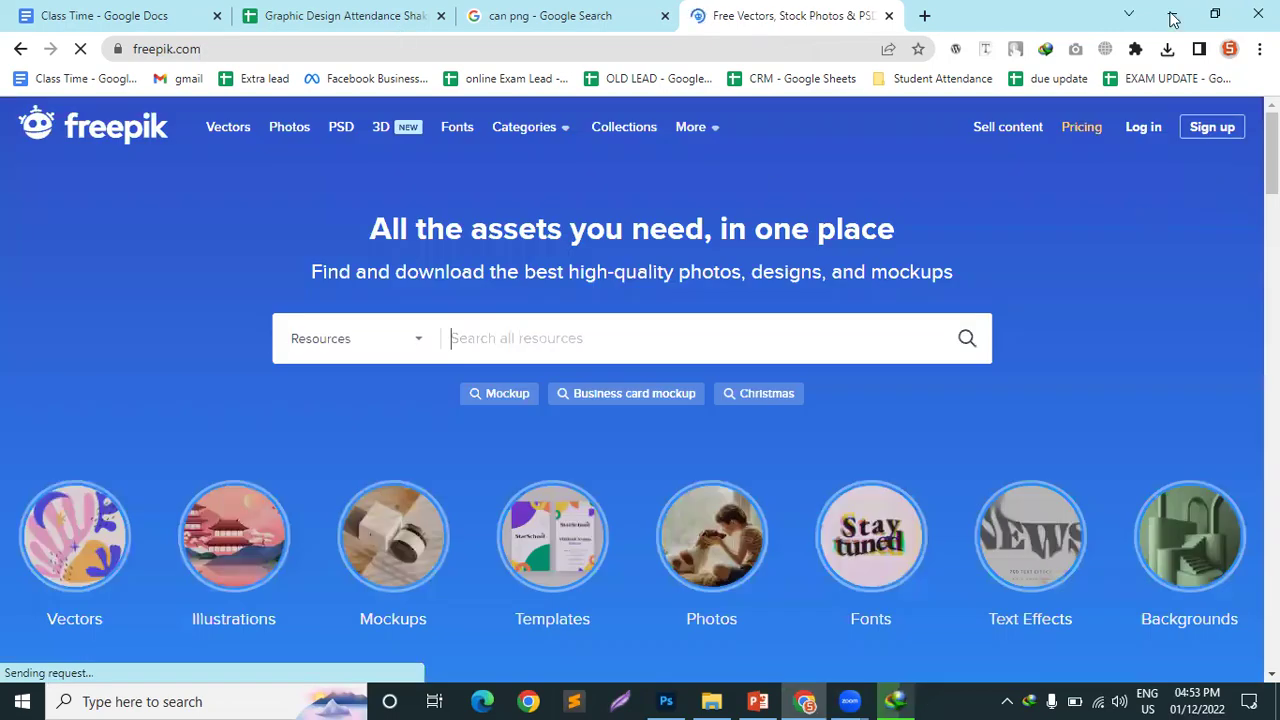
- Switch to the Downloads folder in File Explorer and extract the amber-glass-essential-oil-bottle-branding-mockup.jpg.zip archive to its own folder
{"action": "left_click", "coordinate": [717, 699]}
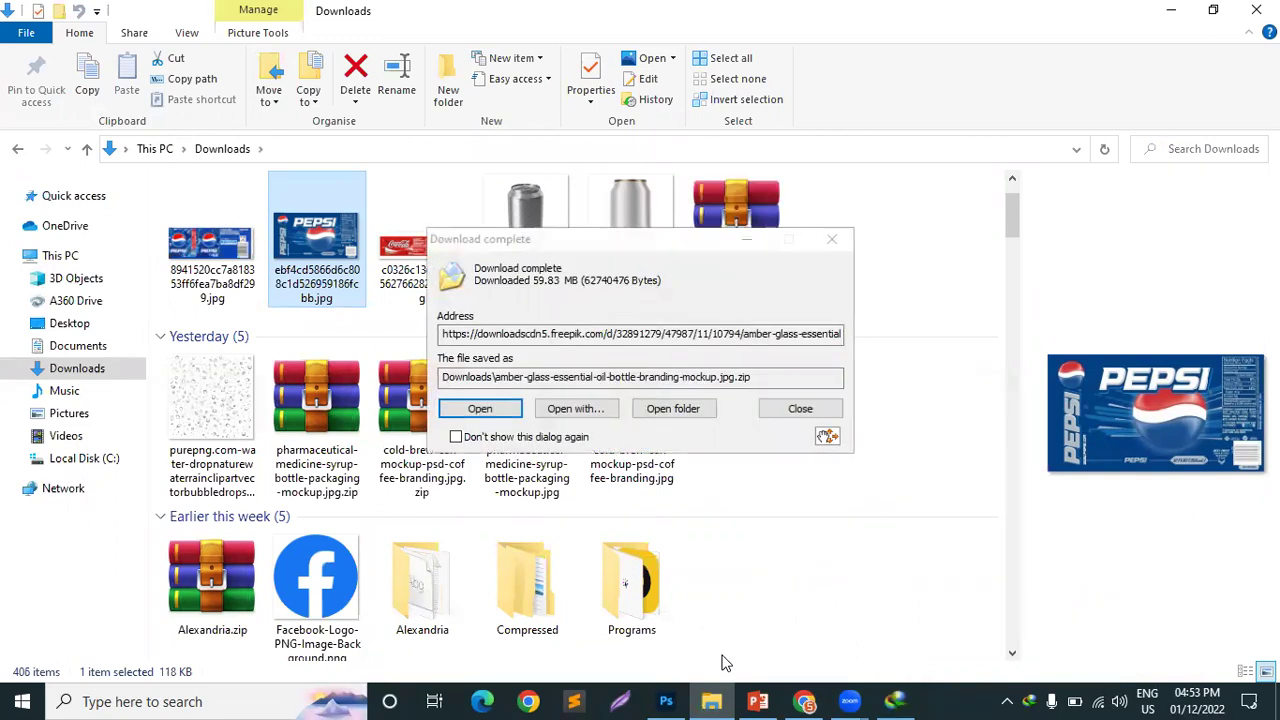
{"action": "left_click", "coordinate": [831, 239]}
{"action": "left_click", "coordinate": [714, 230]}
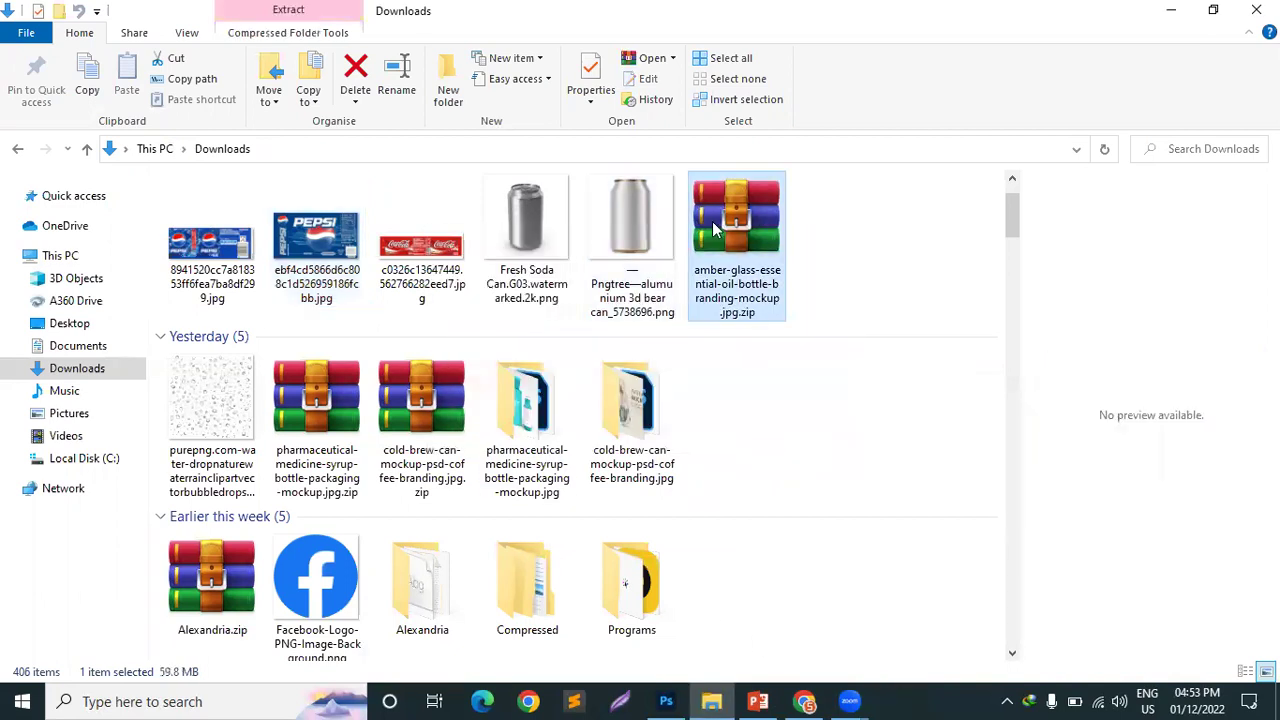
{"action": "right_click", "coordinate": [714, 230]}
{"action": "left_click", "coordinate": [760, 298]}
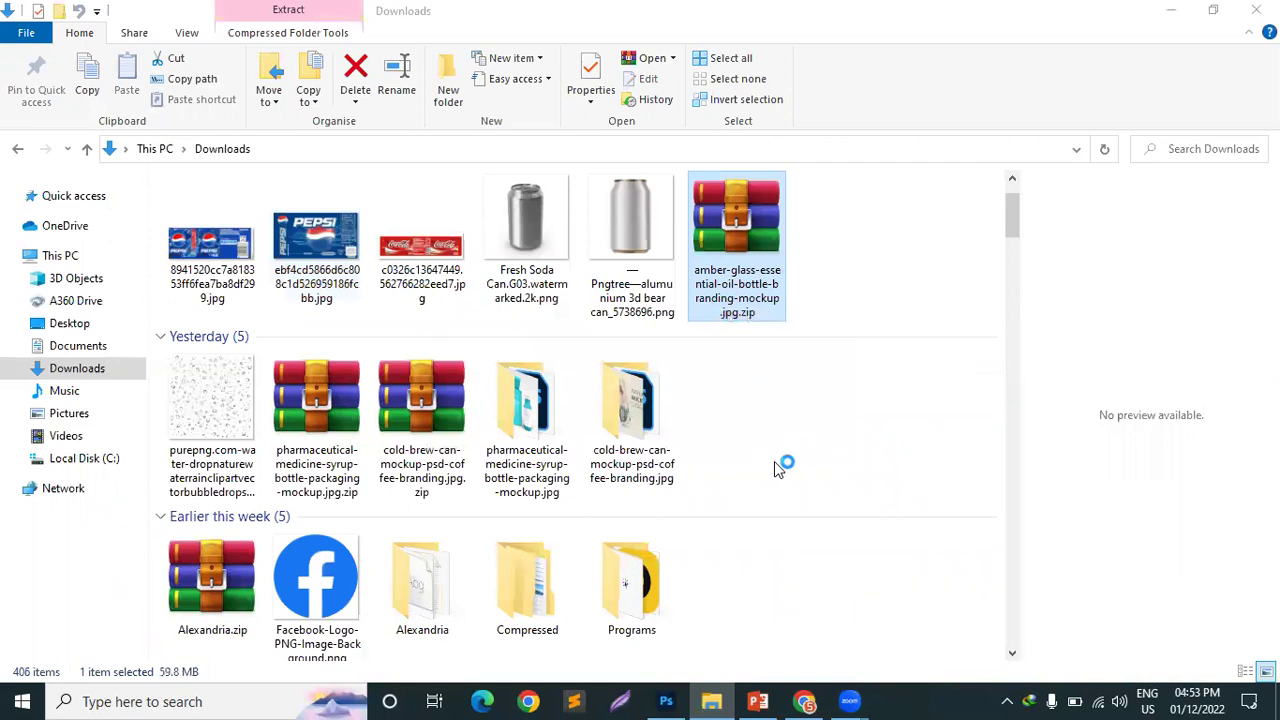
{"action": "left_click", "coordinate": [693, 560]}
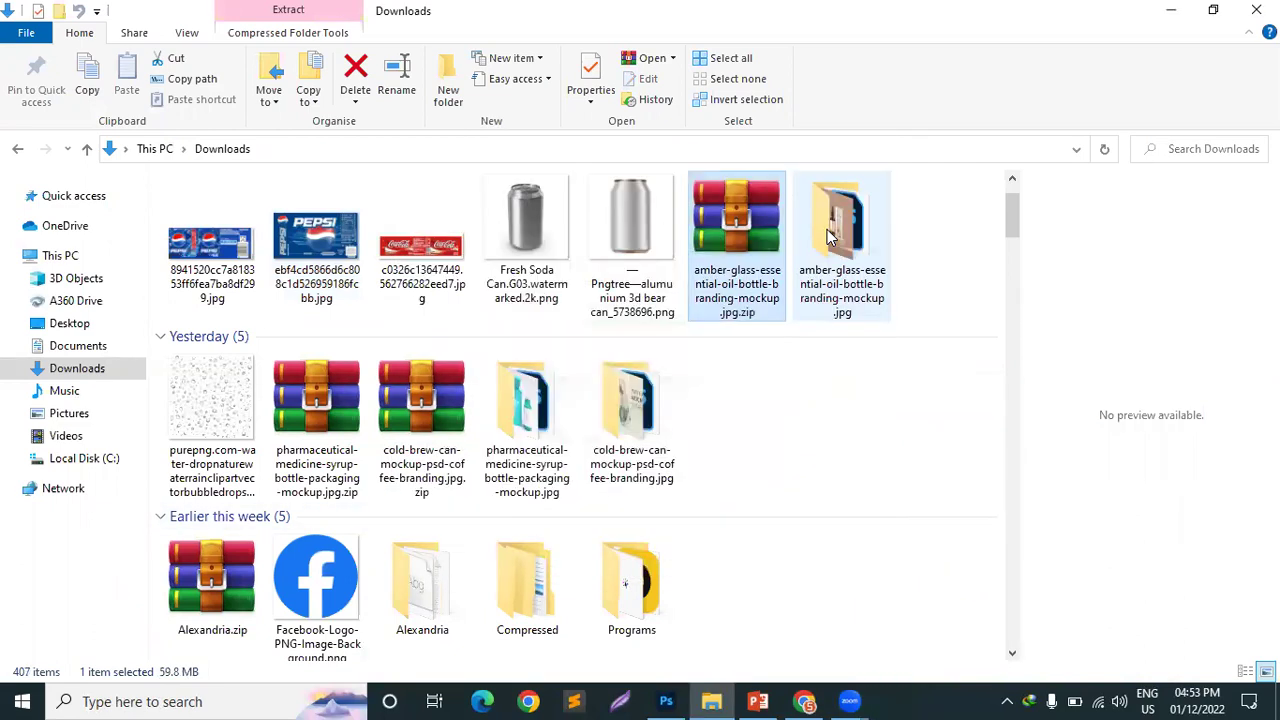
- Show the extracted mockup folder's files as large thumbnails and open m011t0376_c_essential_beauty_oil_17july22.psd in Photoshop
{"action": "double_click", "coordinate": [828, 236]}
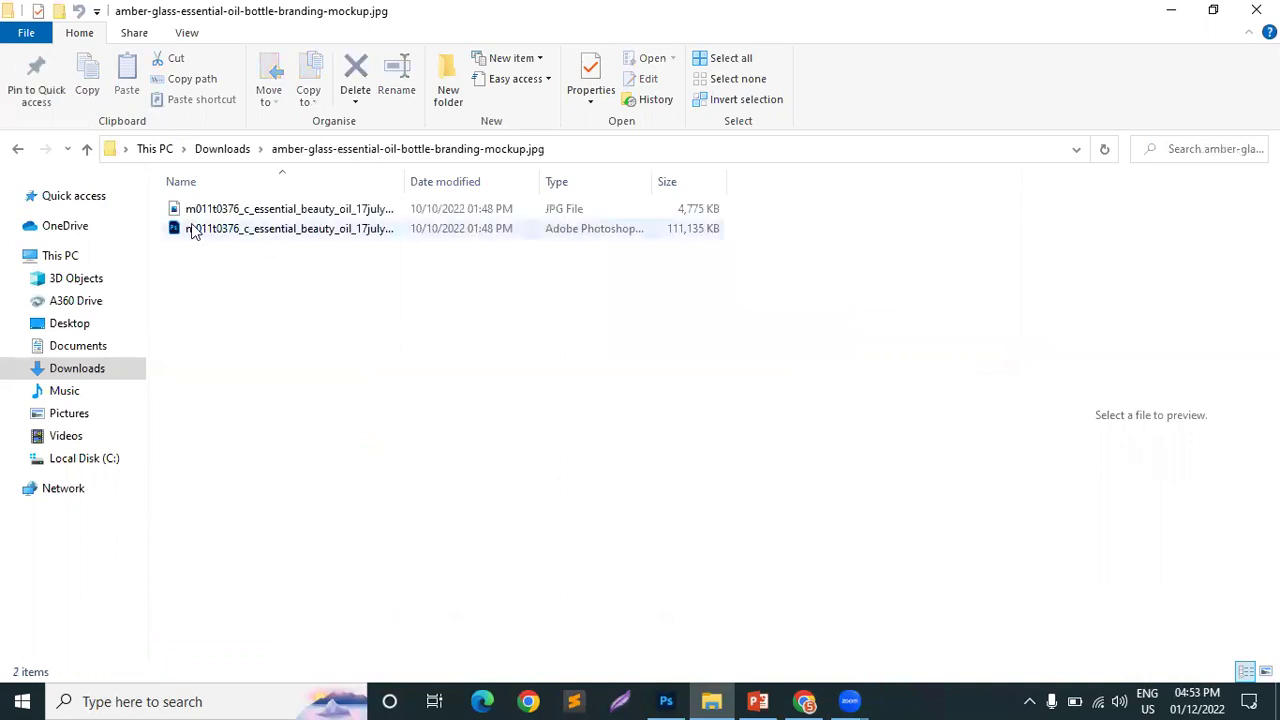
{"action": "left_click", "coordinate": [195, 231]}
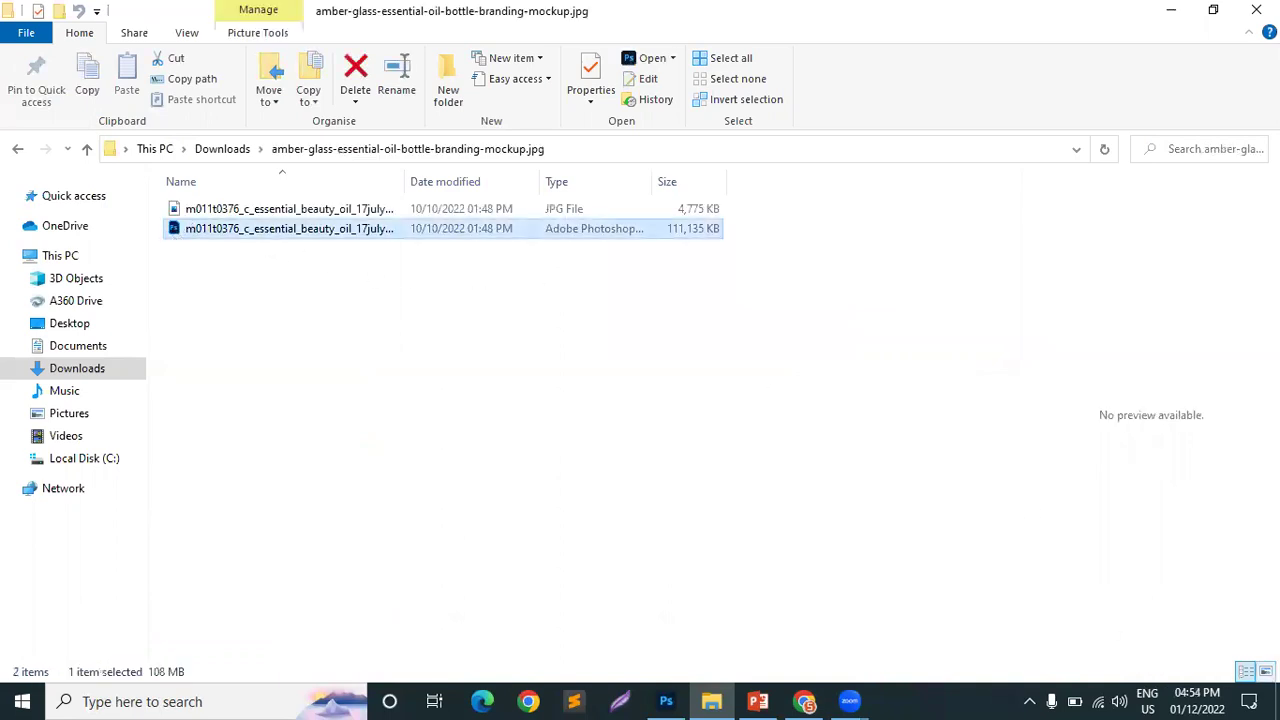
{"action": "left_click", "coordinate": [1265, 671]}
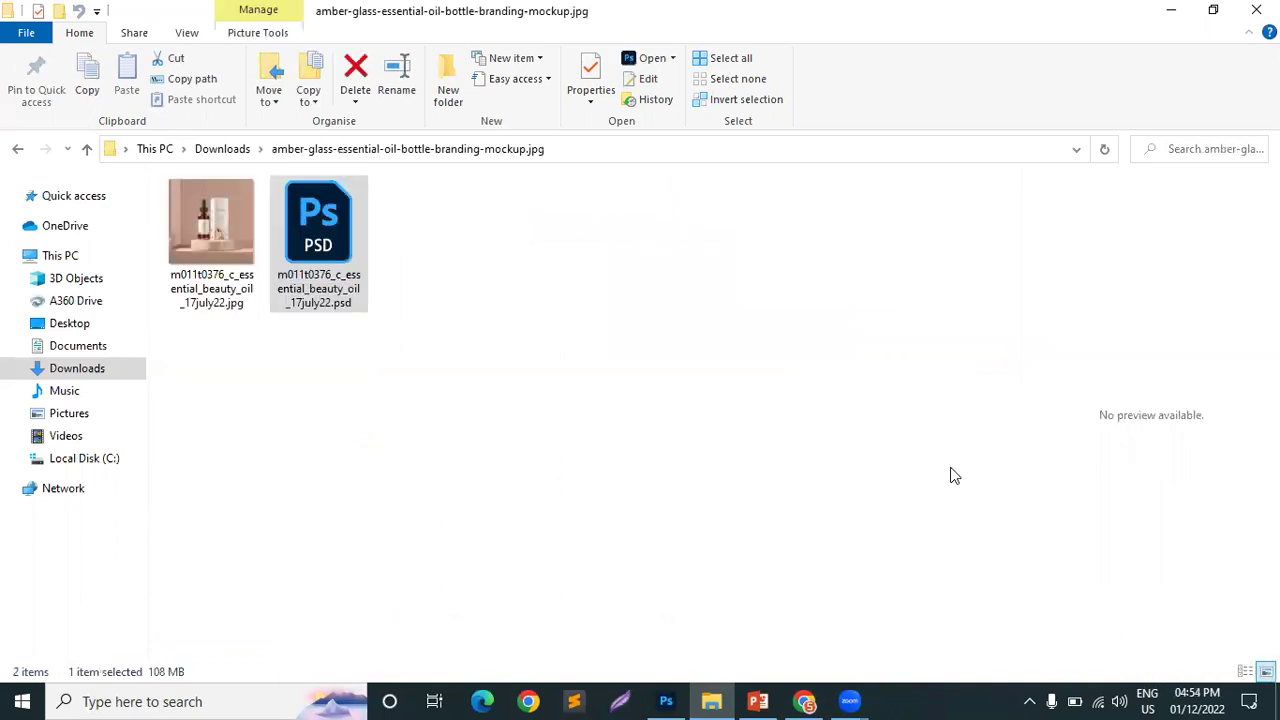
{"action": "double_click", "coordinate": [328, 208]}
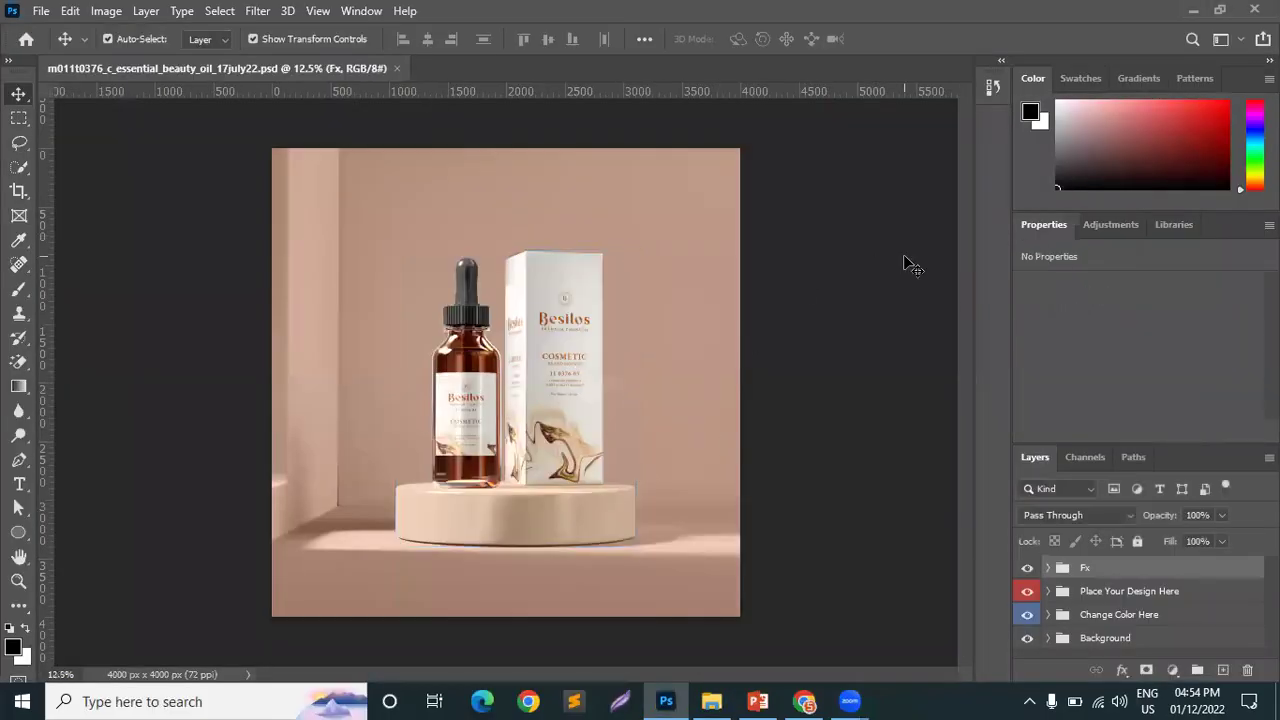
- Deselect the layers, then float the Layers panel beside the mockup and enlarge it
{"action": "left_click", "coordinate": [910, 265]}
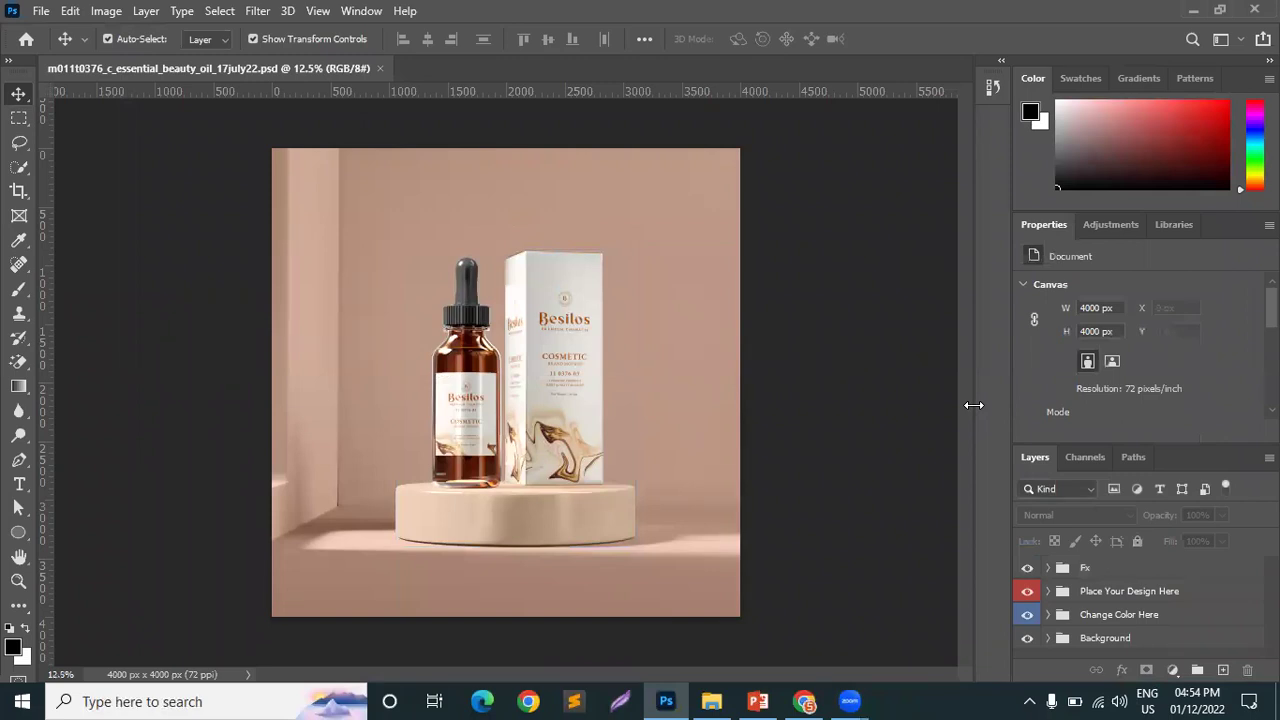
{"action": "left_click_drag", "start_coordinate": [1035, 457], "coordinate": [803, 143]}
{"action": "left_click_drag", "start_coordinate": [857, 346], "coordinate": [860, 540]}
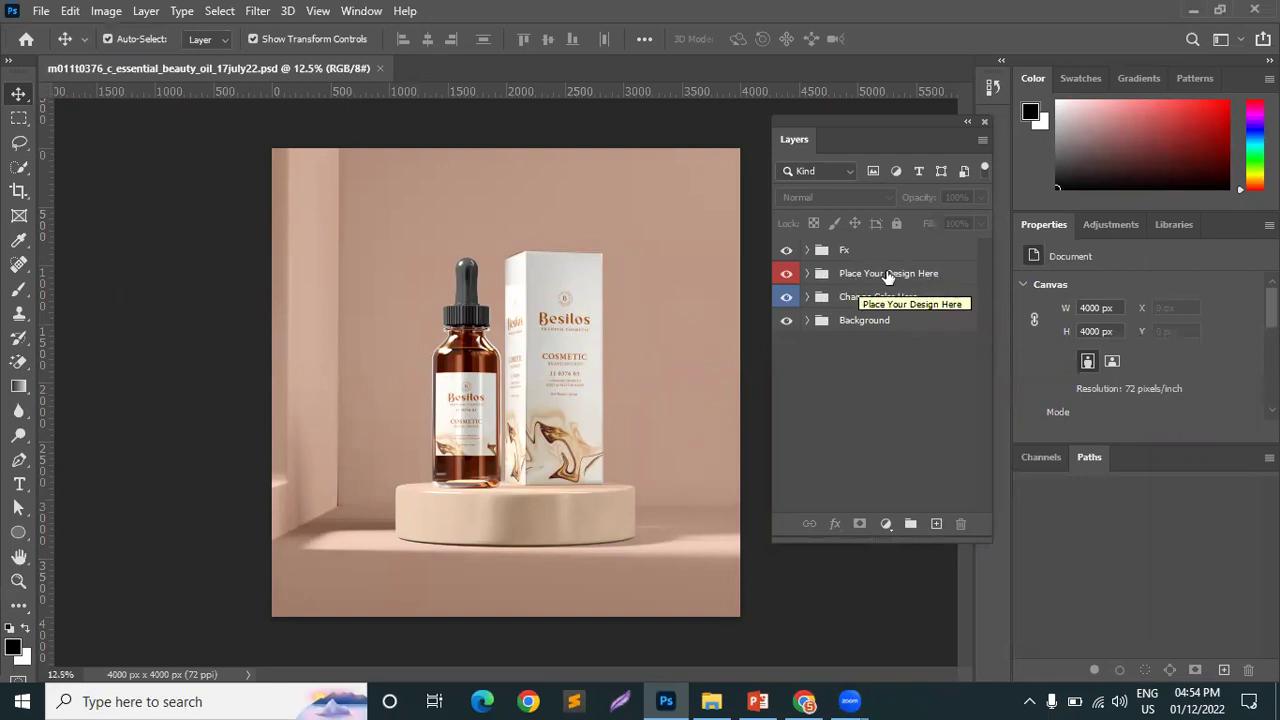
- Select the Fx group and toggle its visibility off and on to examine its effect on the mockup
{"action": "left_click", "coordinate": [845, 252]}
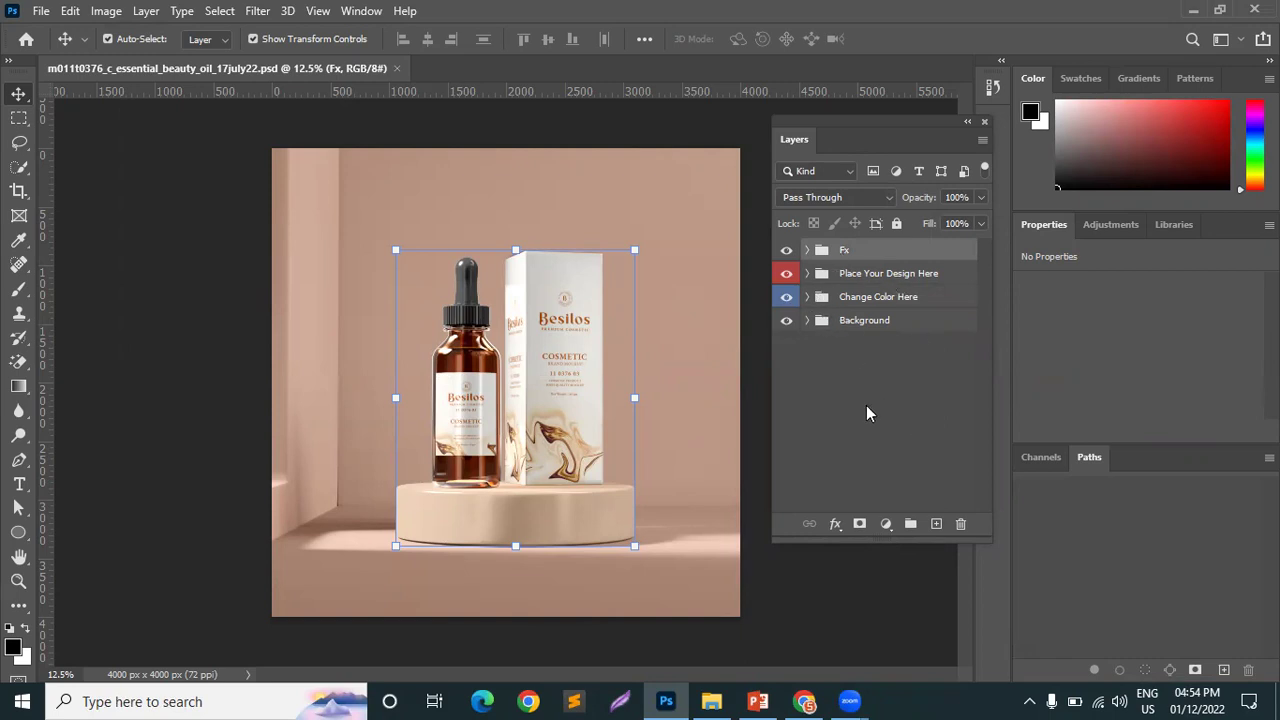
{"action": "left_click", "coordinate": [787, 251]}
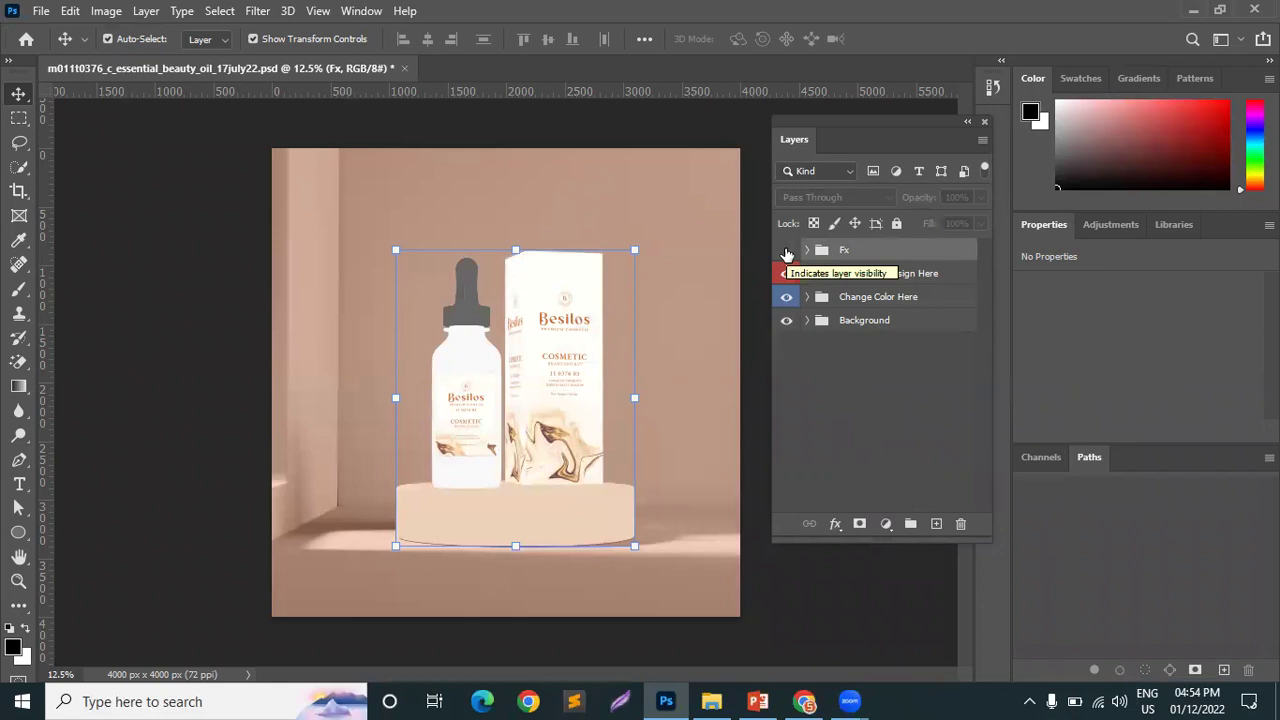
{"action": "left_click", "coordinate": [787, 251]}
{"action": "left_click", "coordinate": [787, 251]}
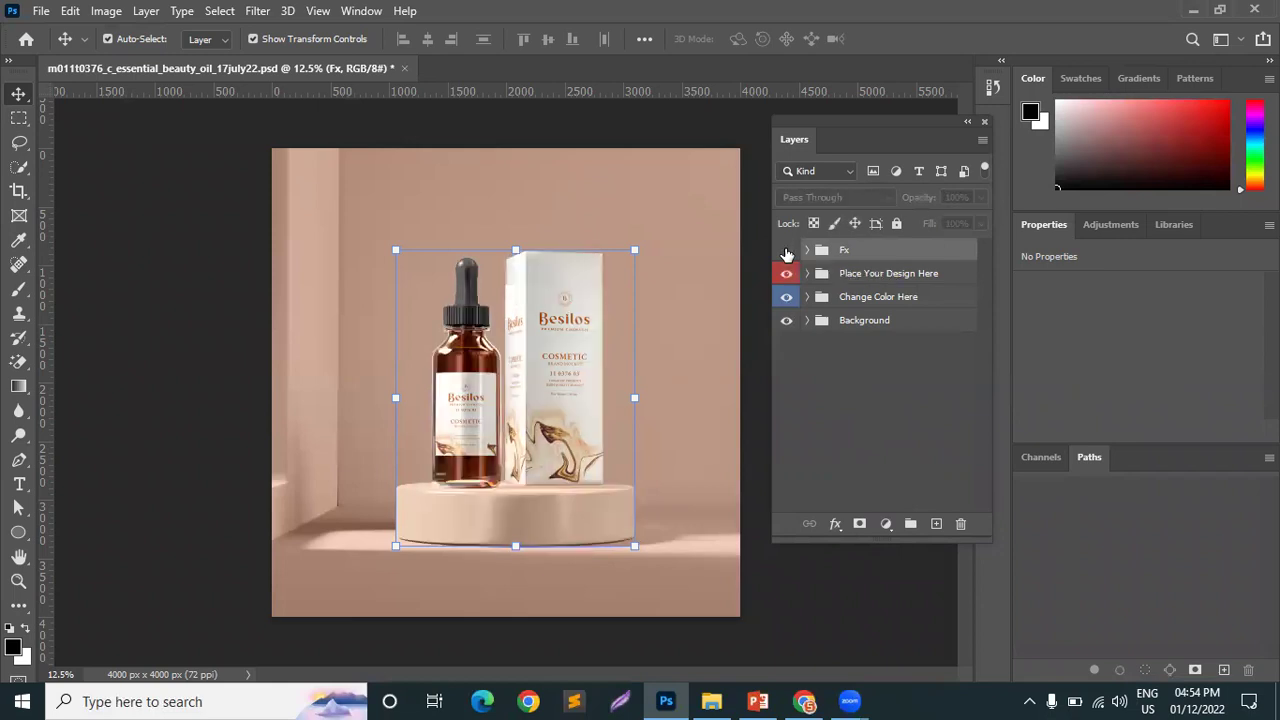
{"action": "left_click", "coordinate": [787, 251]}
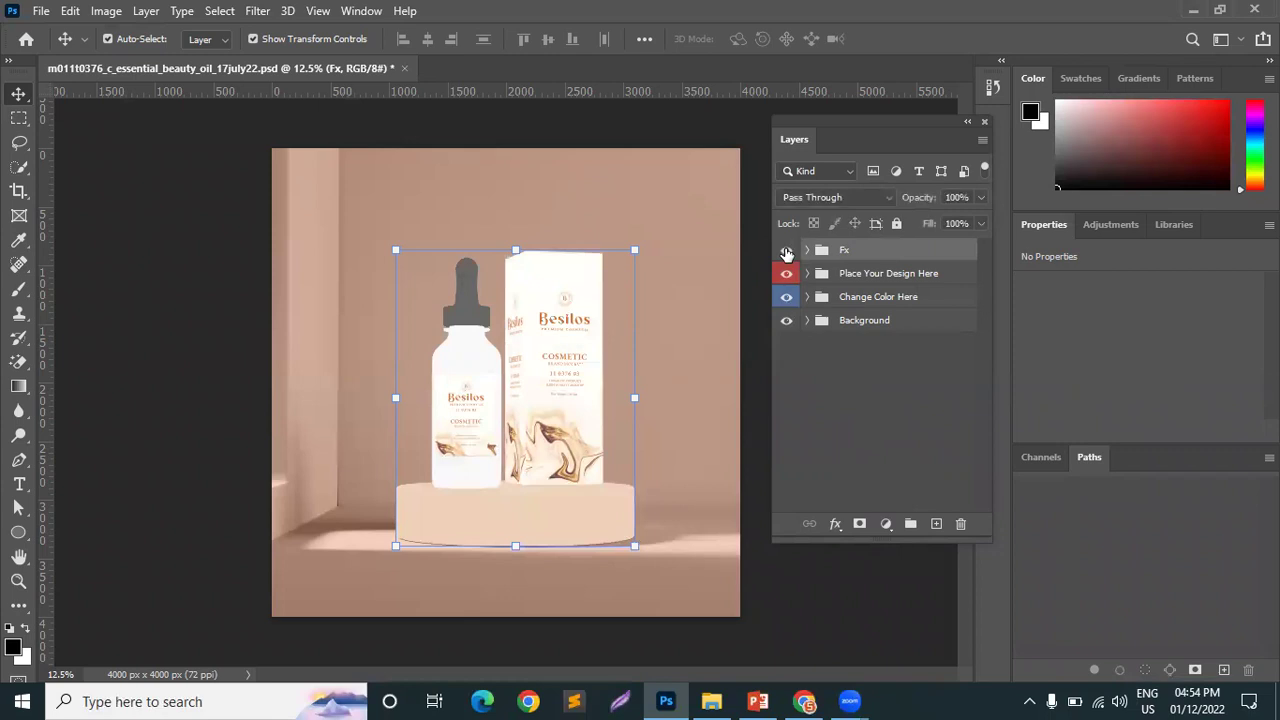
- Toggle the Place Your Design Here group's visibility repeatedly to examine which artwork it holds, leaving it shown
{"action": "left_click", "coordinate": [787, 274]}
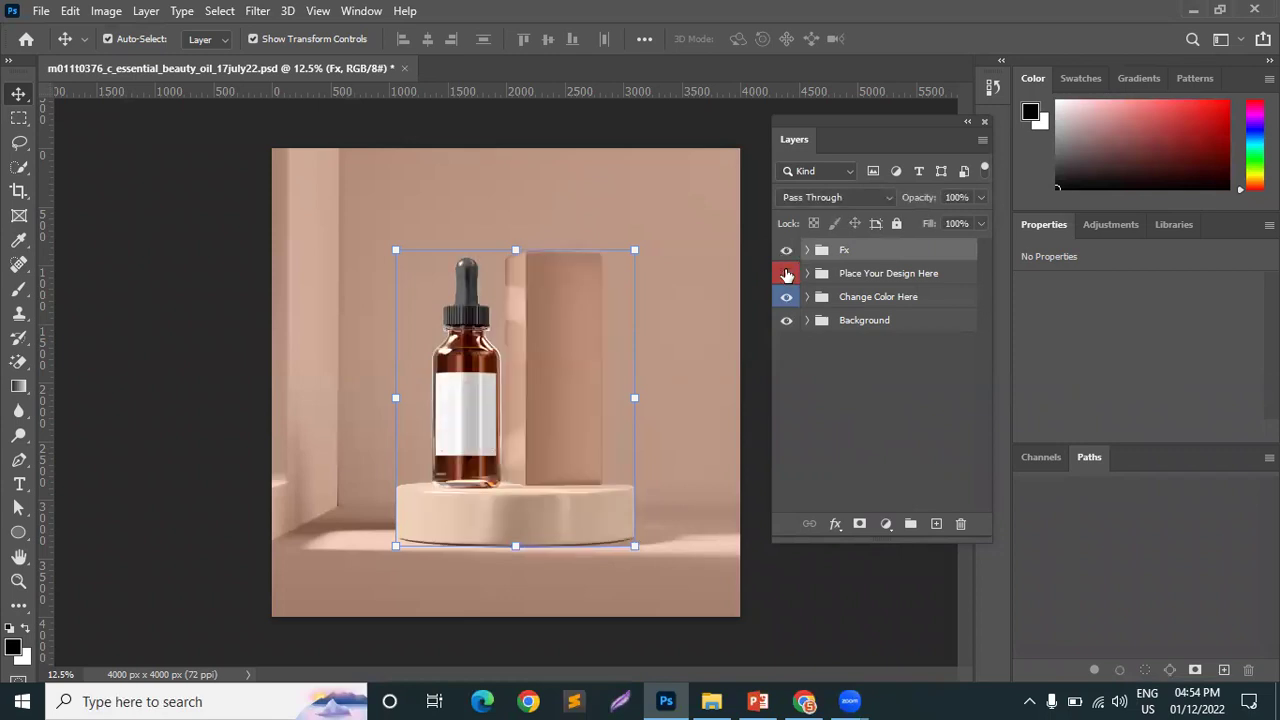
{"action": "left_click", "coordinate": [787, 274]}
{"action": "left_click", "coordinate": [787, 274]}
{"action": "left_click", "coordinate": [787, 274]}
{"action": "left_click", "coordinate": [787, 274]}
{"action": "left_click", "coordinate": [787, 274]}
{"action": "left_click", "coordinate": [787, 274]}
{"action": "left_click", "coordinate": [787, 274]}
{"action": "left_click", "coordinate": [787, 274]}
{"action": "left_click", "coordinate": [787, 274]}
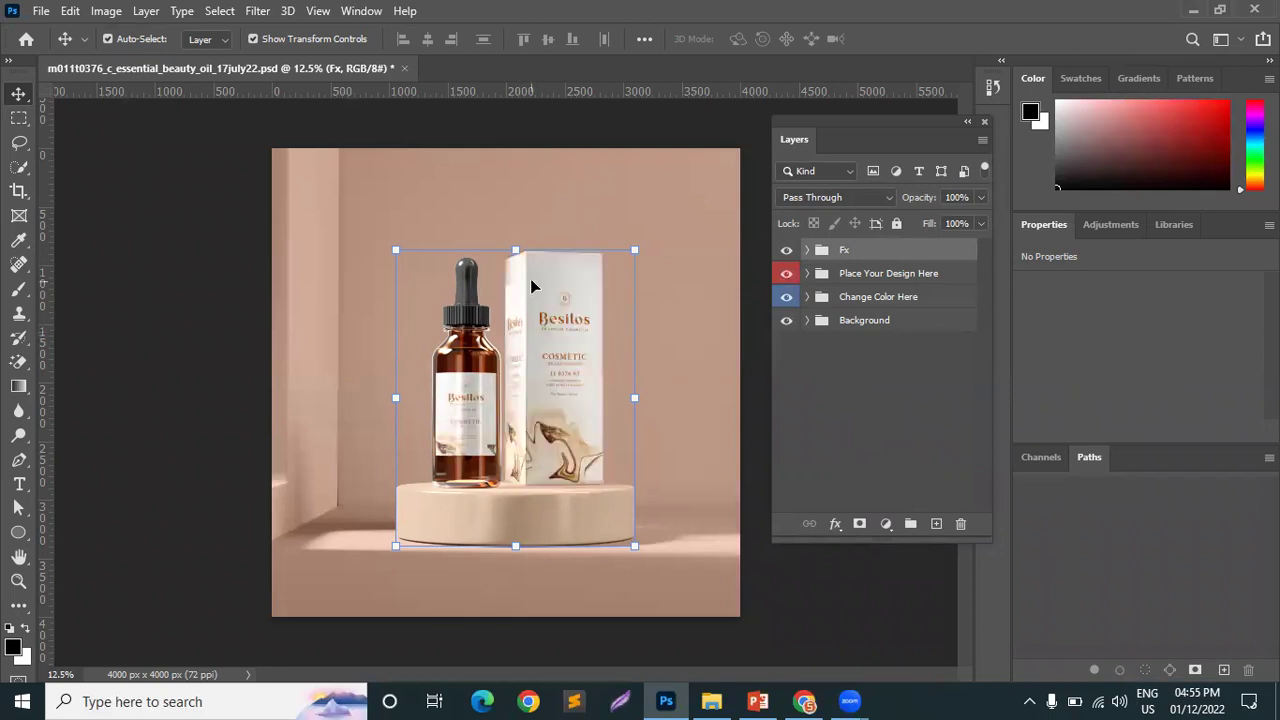
{"action": "left_click", "coordinate": [787, 274]}
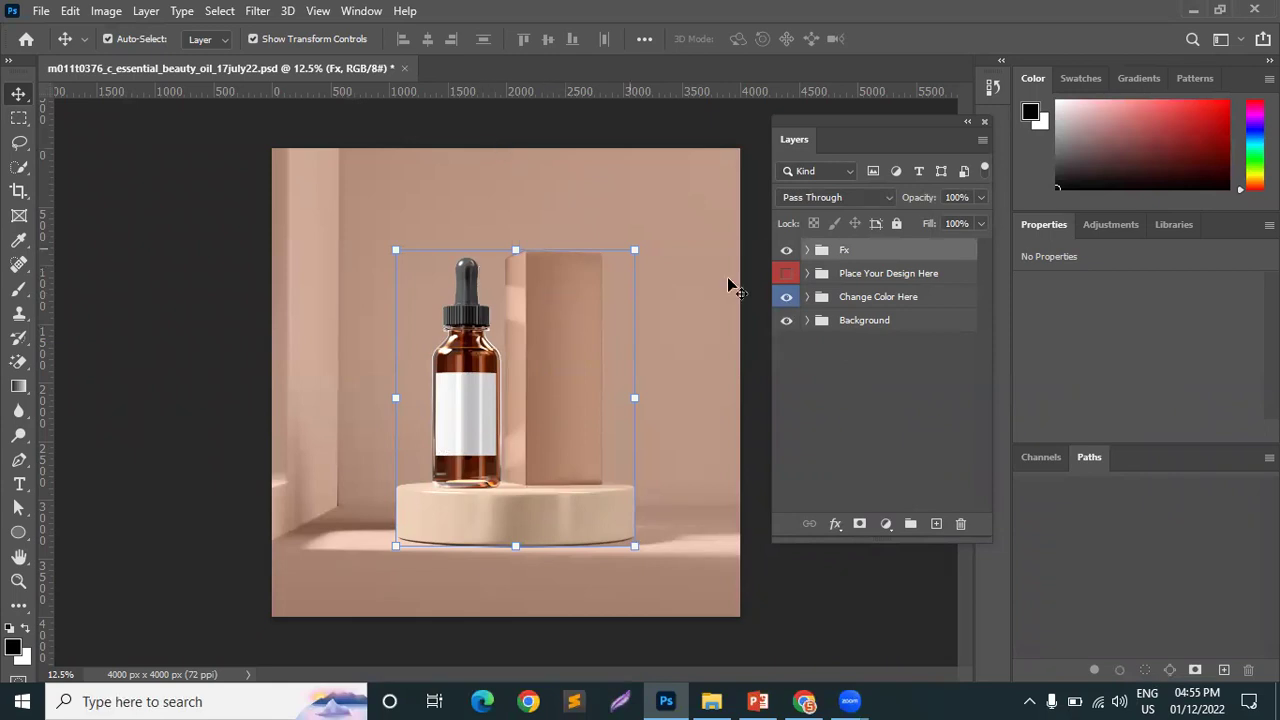
{"action": "left_click", "coordinate": [787, 275]}
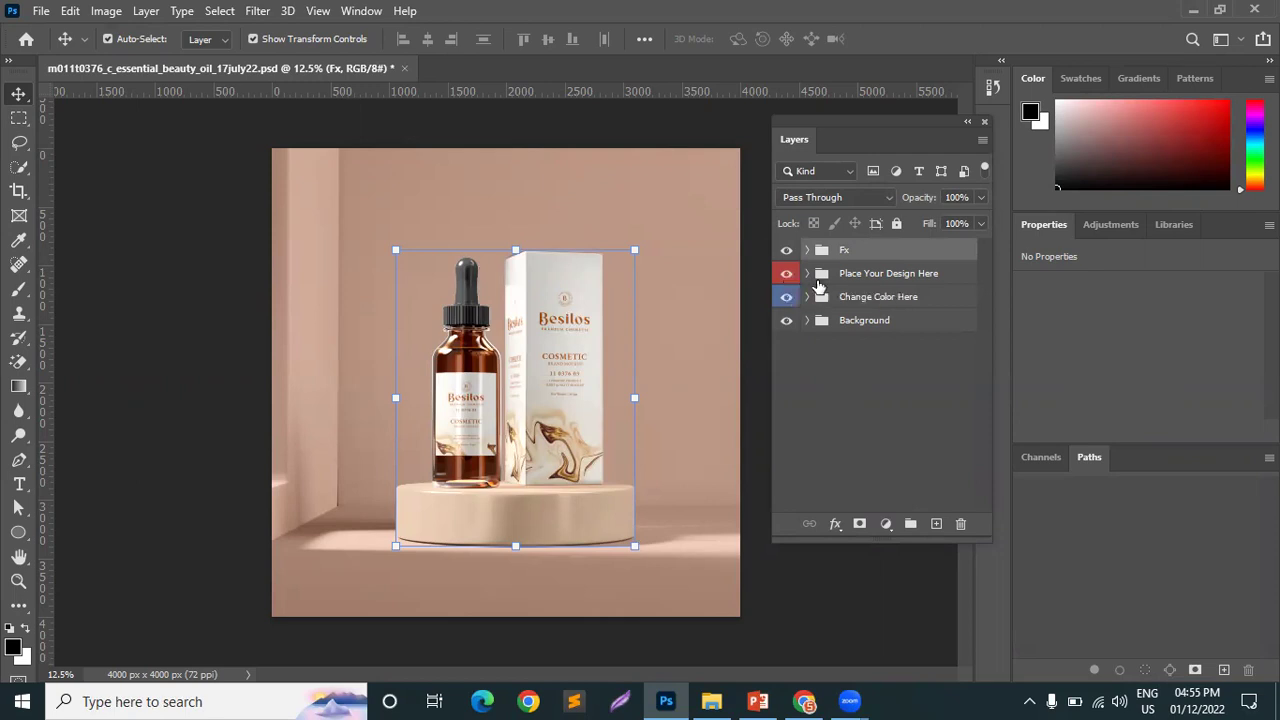
{"action": "left_click", "coordinate": [789, 275]}
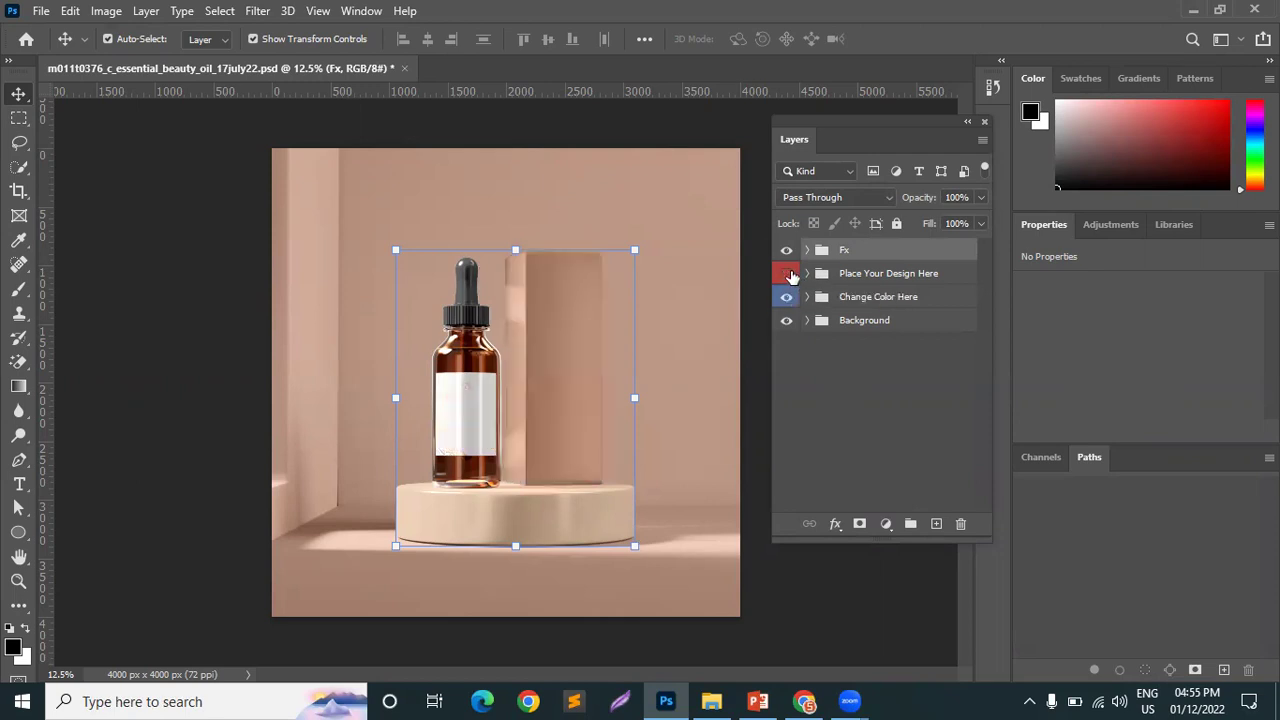
{"action": "left_click", "coordinate": [789, 275]}
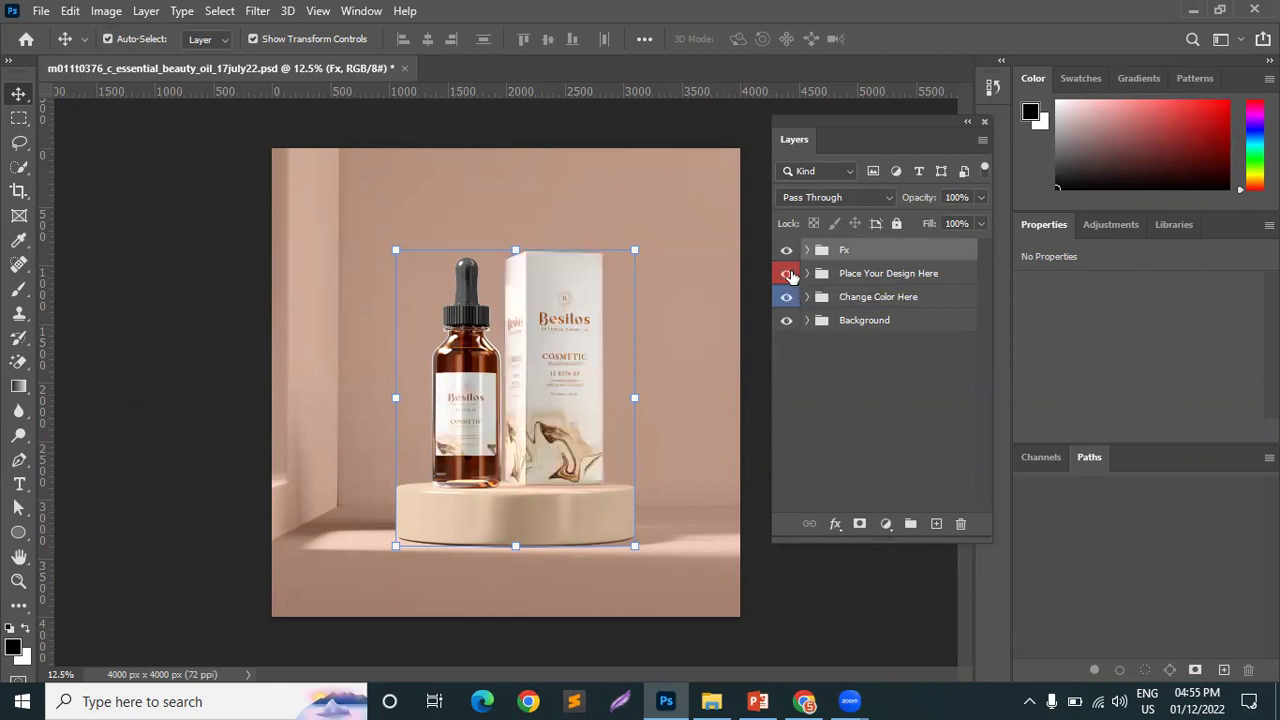
{"action": "left_click", "coordinate": [787, 280]}
{"action": "left_click", "coordinate": [785, 280]}
{"action": "left_click", "coordinate": [784, 278]}
{"action": "left_click", "coordinate": [784, 278]}
- Expand the Place Your Design Here group and toggle the Bottle layer and Box group off and on to examine each
{"action": "left_click", "coordinate": [808, 274]}
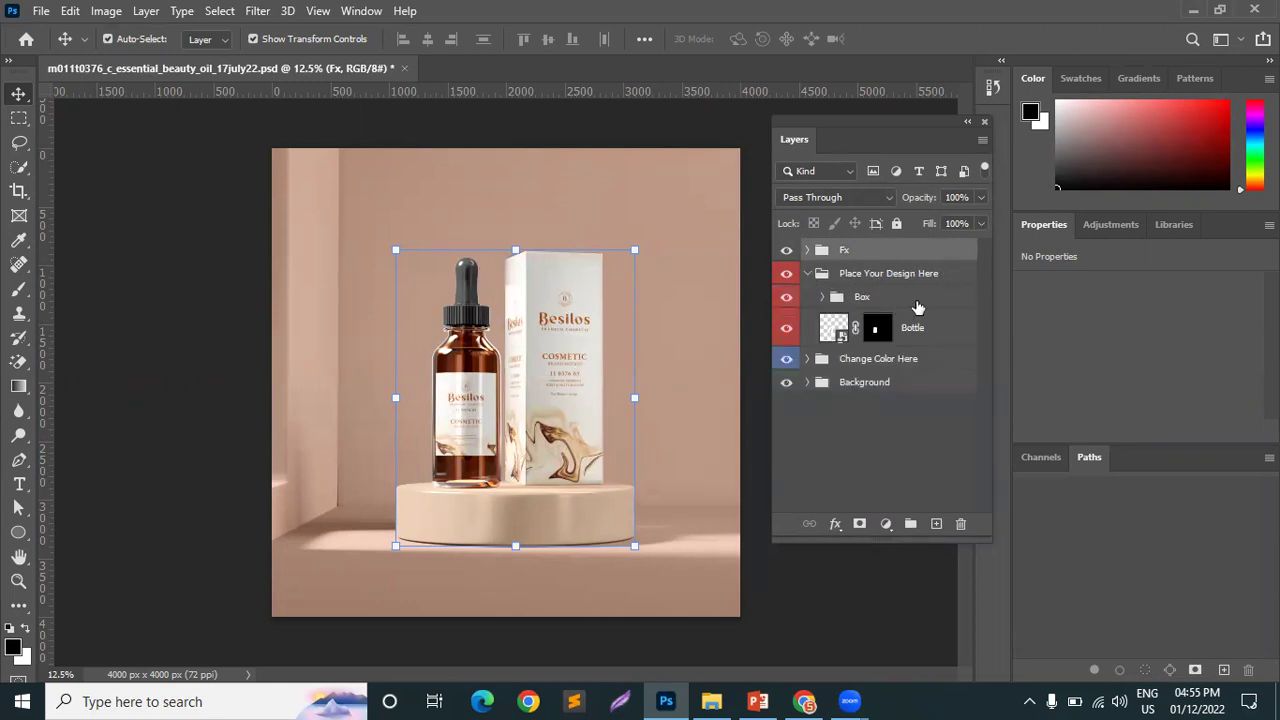
{"action": "left_click", "coordinate": [902, 334]}
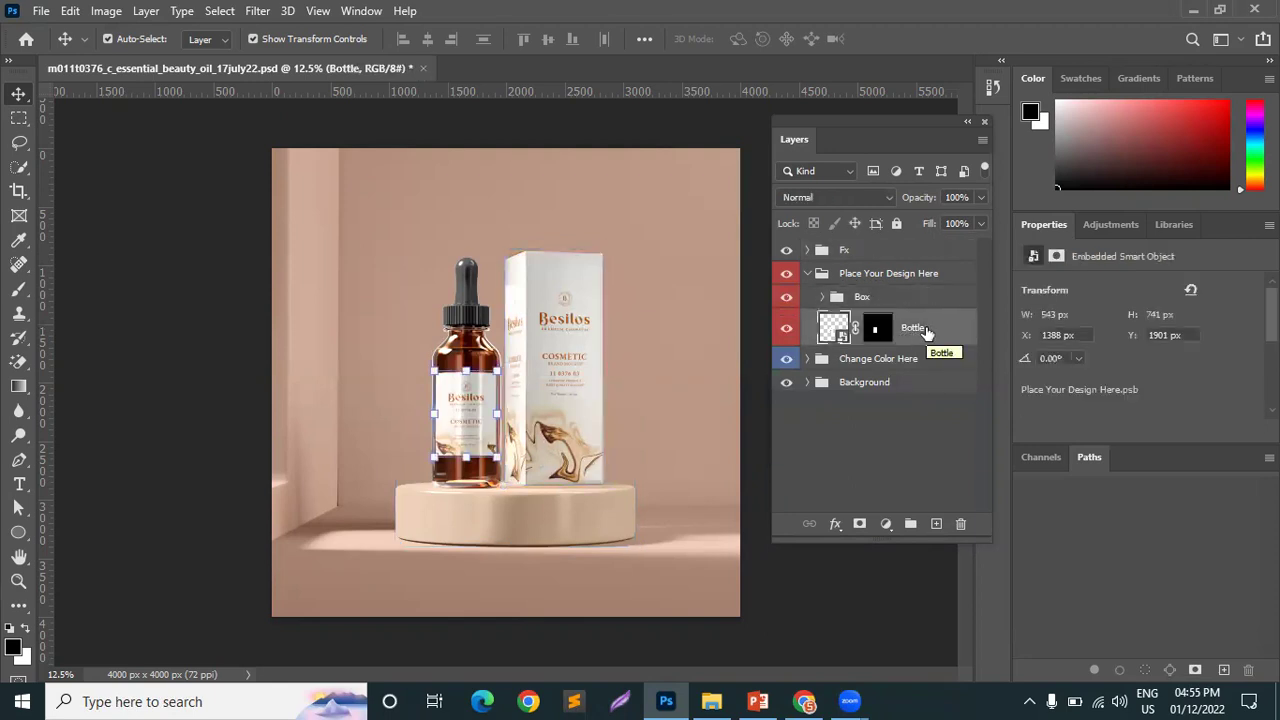
{"action": "left_click", "coordinate": [787, 331]}
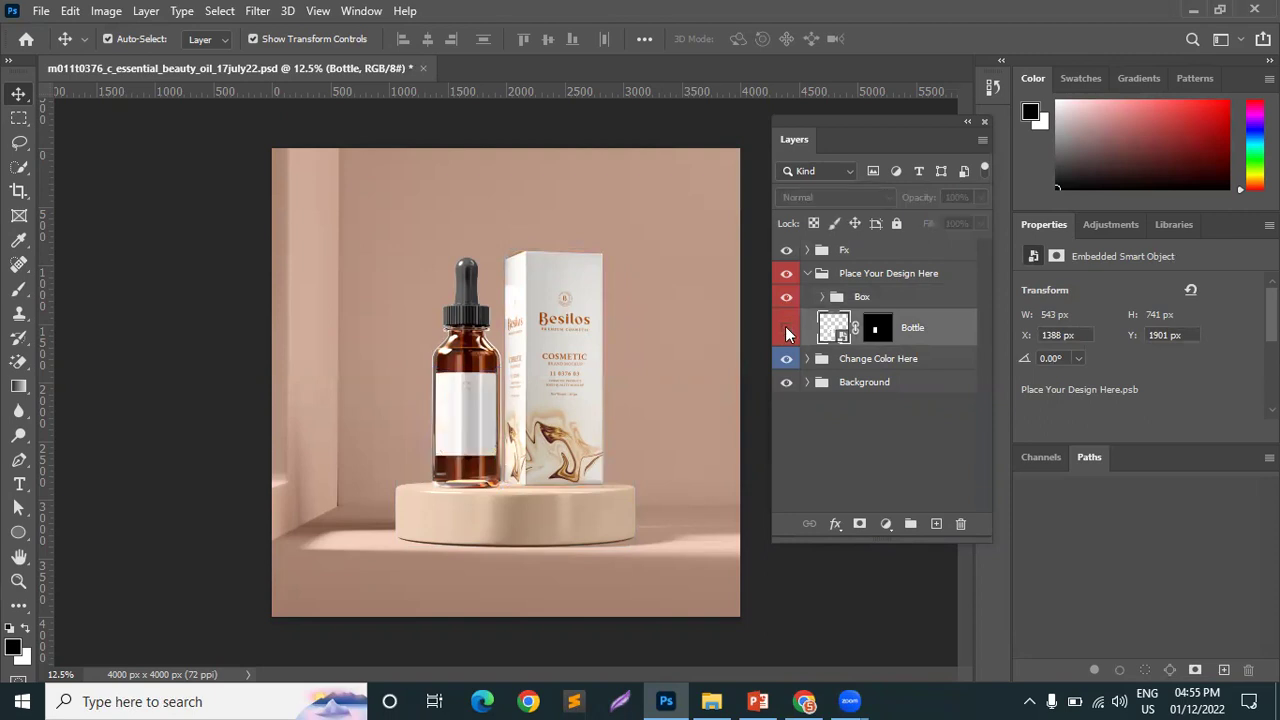
{"action": "left_click", "coordinate": [787, 331]}
{"action": "left_click", "coordinate": [787, 298]}
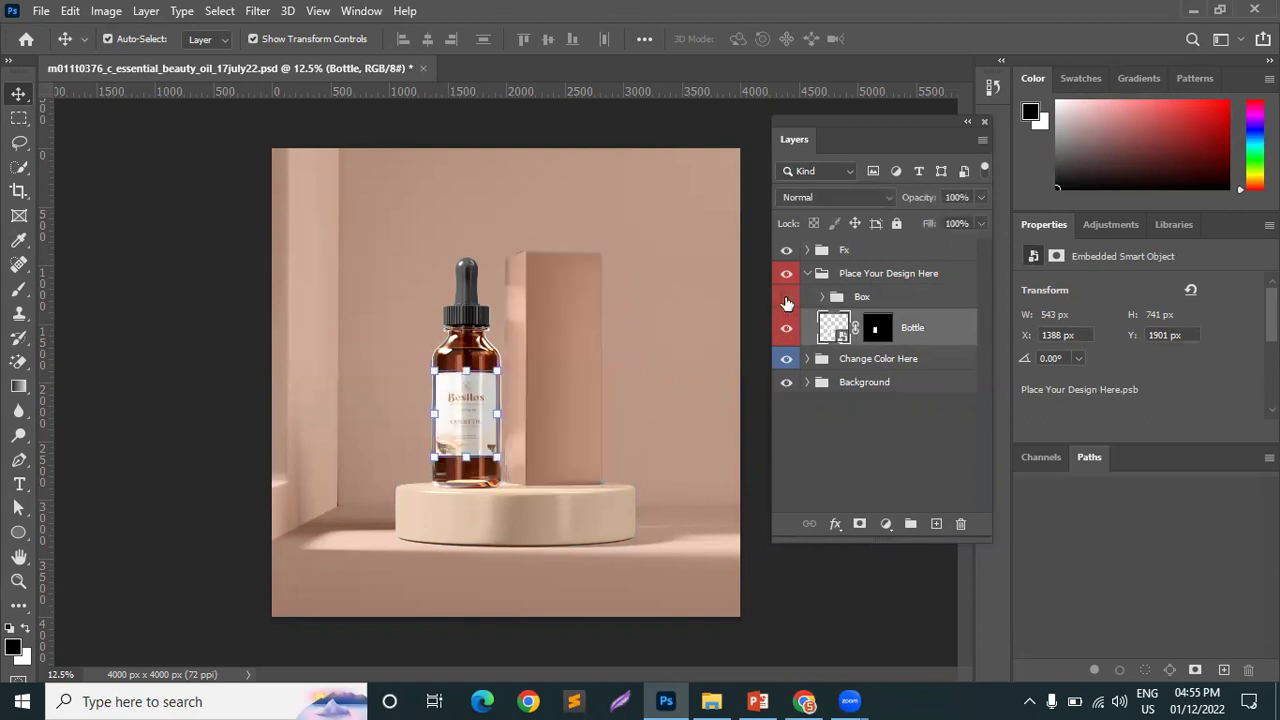
{"action": "left_click", "coordinate": [787, 298]}
- Select the Bottle layer in the Place Your Design Here group and open its smart object contents for editing
{"action": "left_click", "coordinate": [860, 298]}
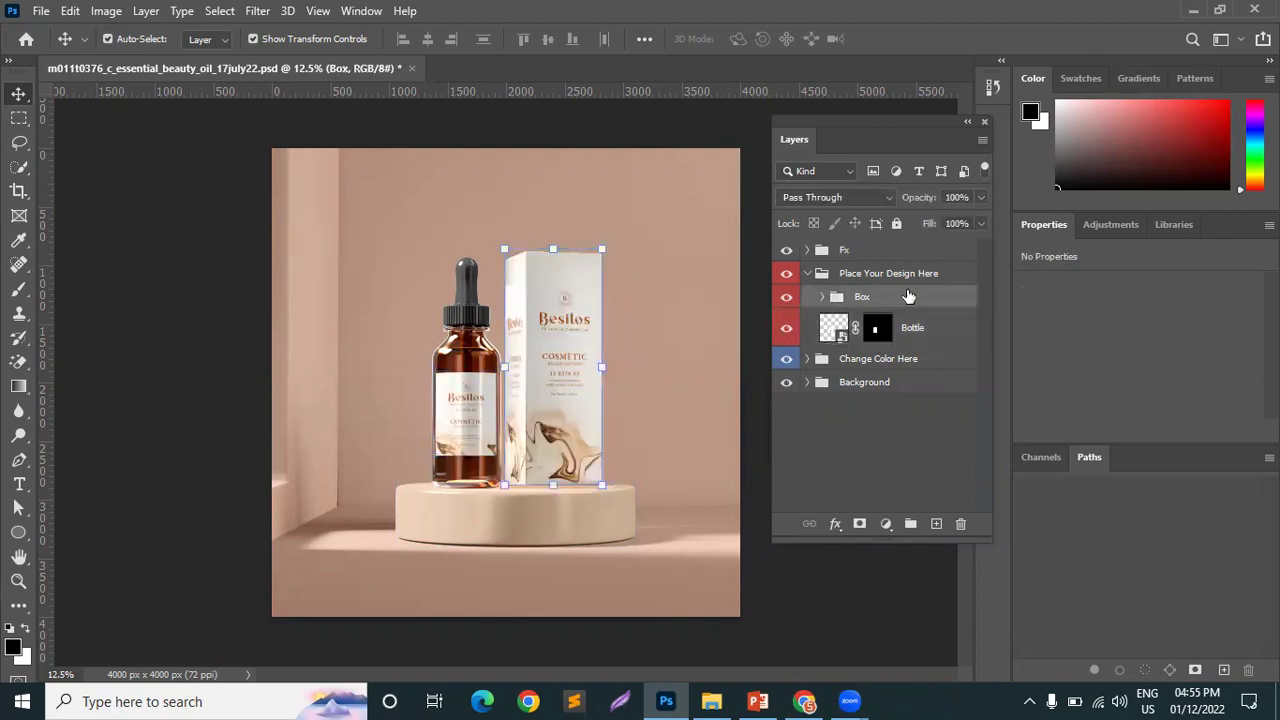
{"action": "left_click", "coordinate": [911, 332]}
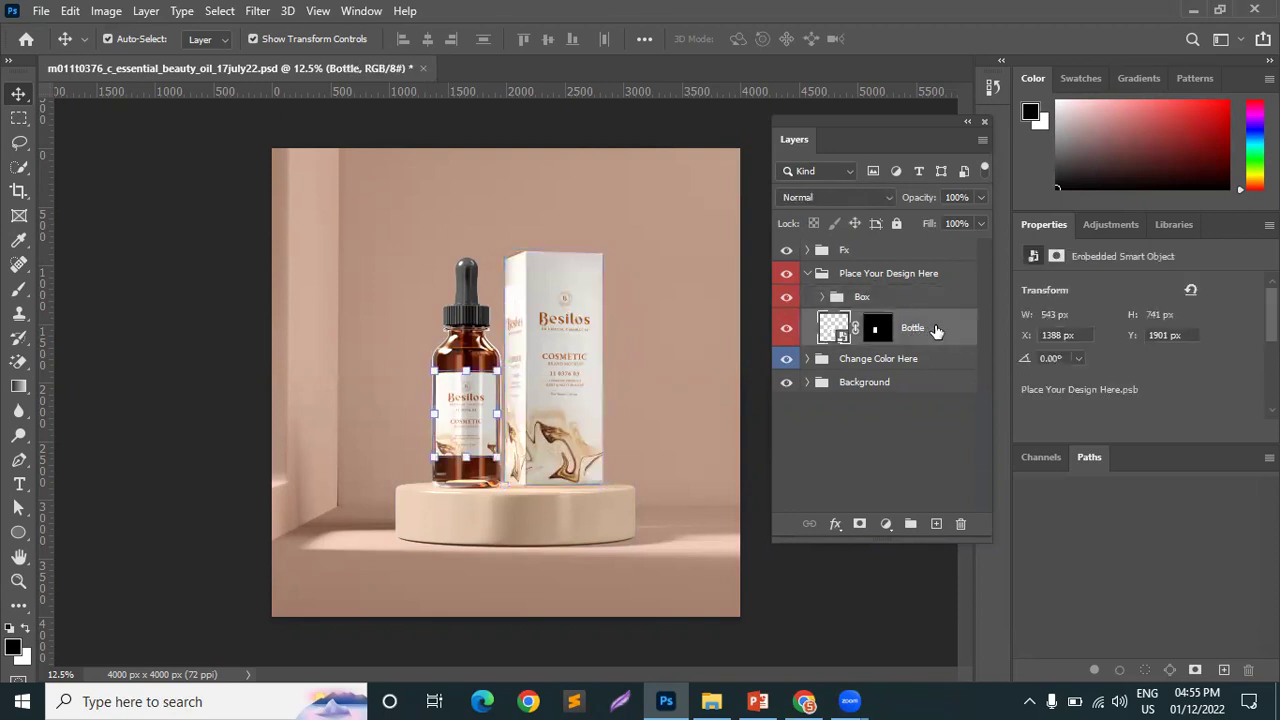
{"action": "double_click", "coordinate": [836, 330]}
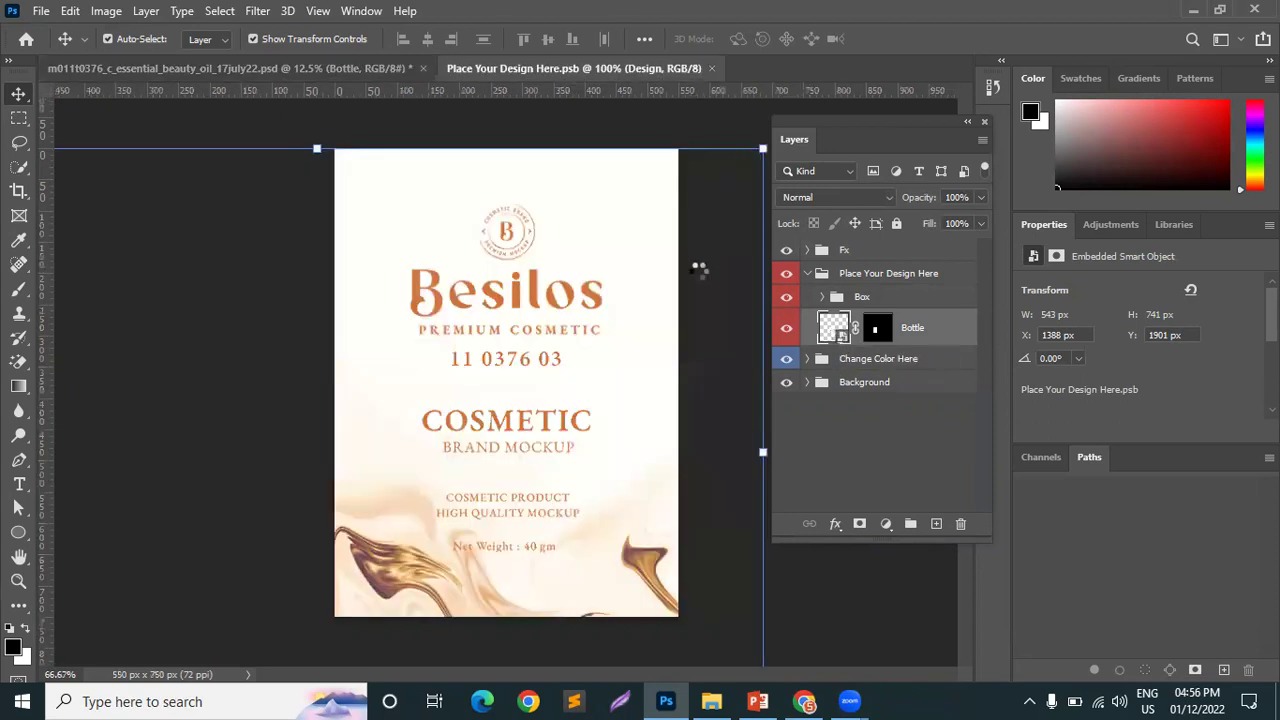
- Place the Coca-Cola label JPG from Downloads into the bottle artwork, scaled to about 3364 × 1046 px to cover the canvas
{"action": "left_click", "coordinate": [711, 701]}
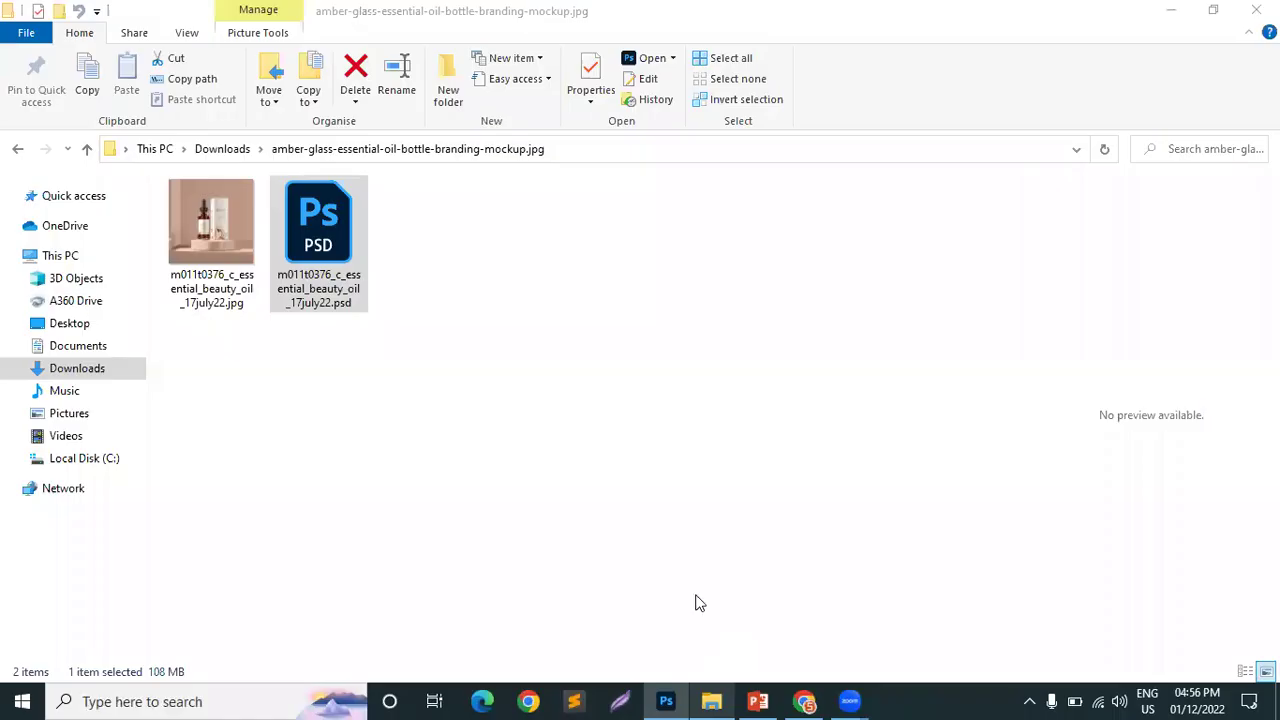
{"action": "left_click", "coordinate": [86, 370]}
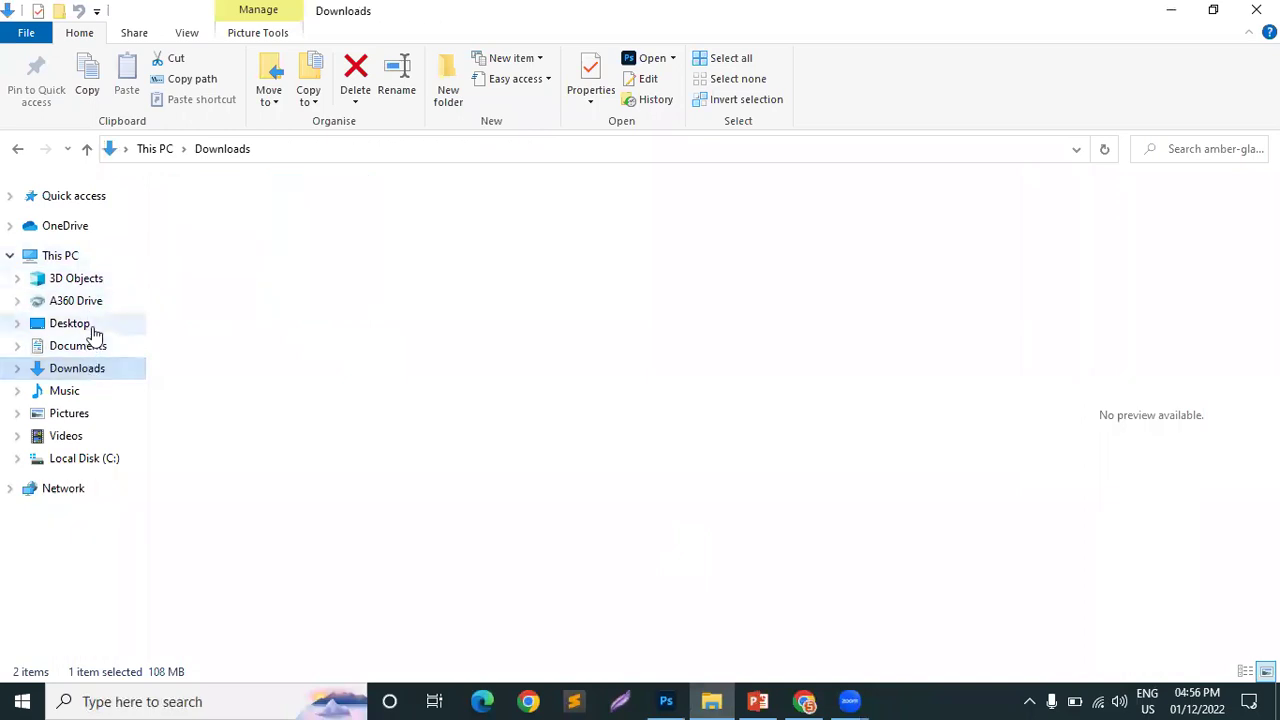
{"action": "left_click_drag", "start_coordinate": [630, 268], "coordinate": [587, 391]}
{"action": "left_click_drag", "start_coordinate": [728, 470], "coordinate": [1160, 636]}
{"action": "left_click_drag", "start_coordinate": [315, 341], "coordinate": [35, 218]}
{"action": "left_click_drag", "start_coordinate": [601, 205], "coordinate": [573, 36]}
{"action": "left_click_drag", "start_coordinate": [600, 622], "coordinate": [601, 637]}
{"action": "left_click_drag", "start_coordinate": [613, 468], "coordinate": [561, 515]}
{"action": "left_click", "coordinate": [897, 39]}
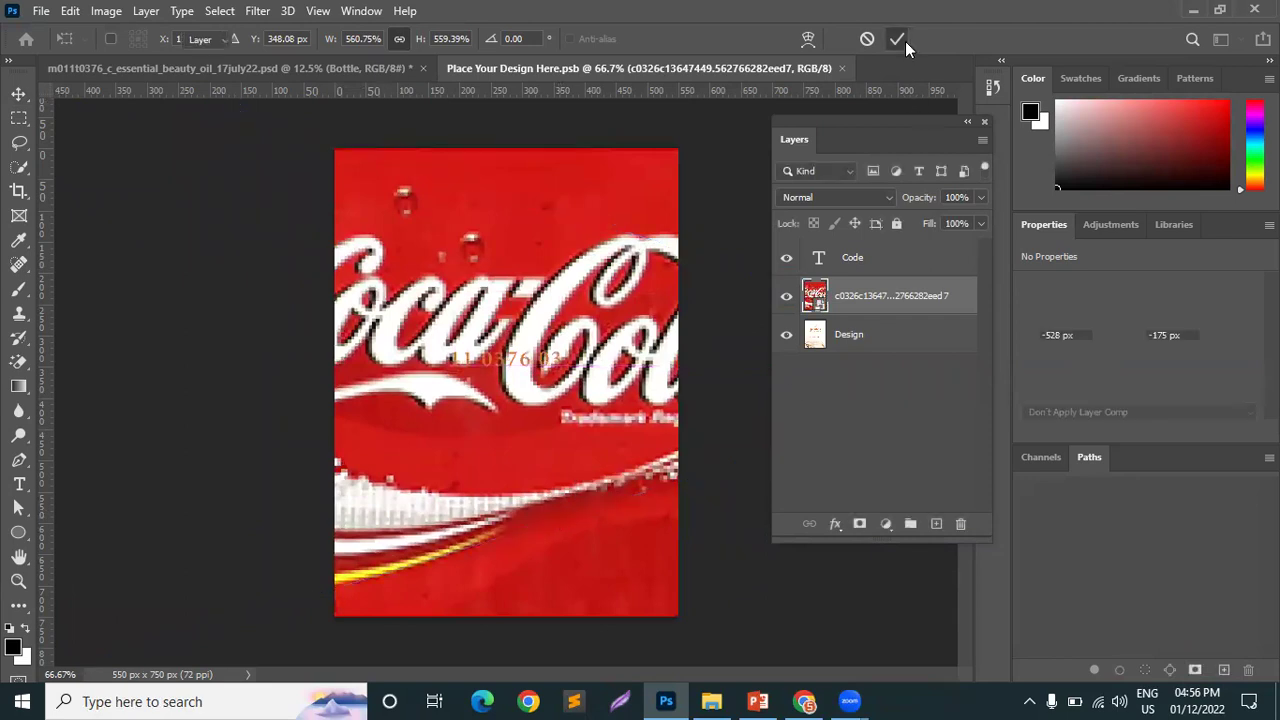
- Delete the original Design layer and the Code text layer from the bottle artwork
{"action": "left_click", "coordinate": [907, 343]}
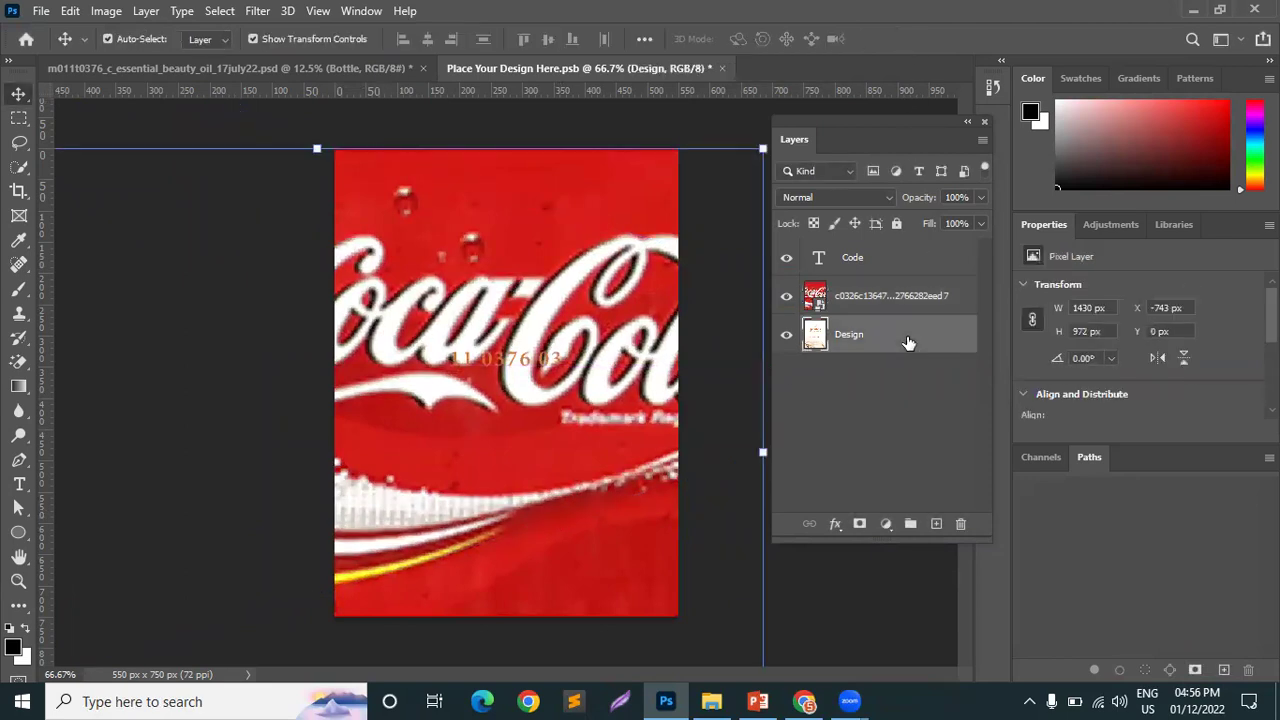
{"action": "key", "text": "Delete"}
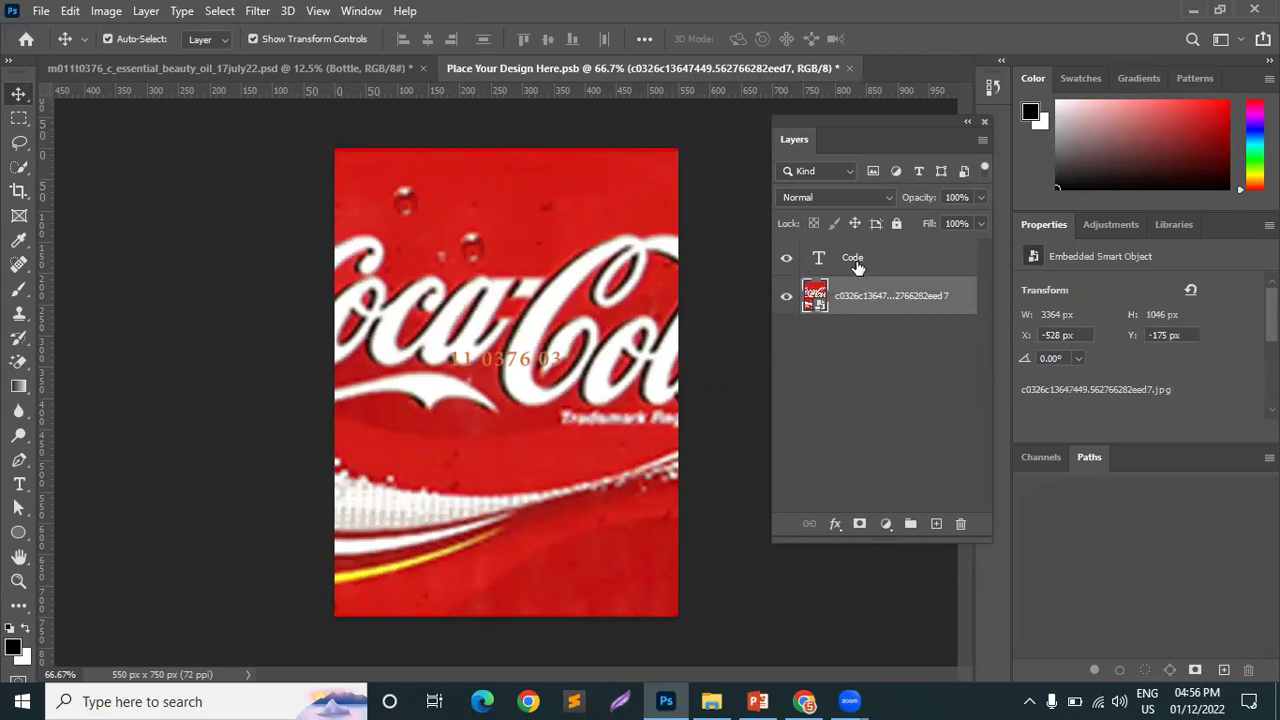
{"action": "left_click", "coordinate": [910, 266]}
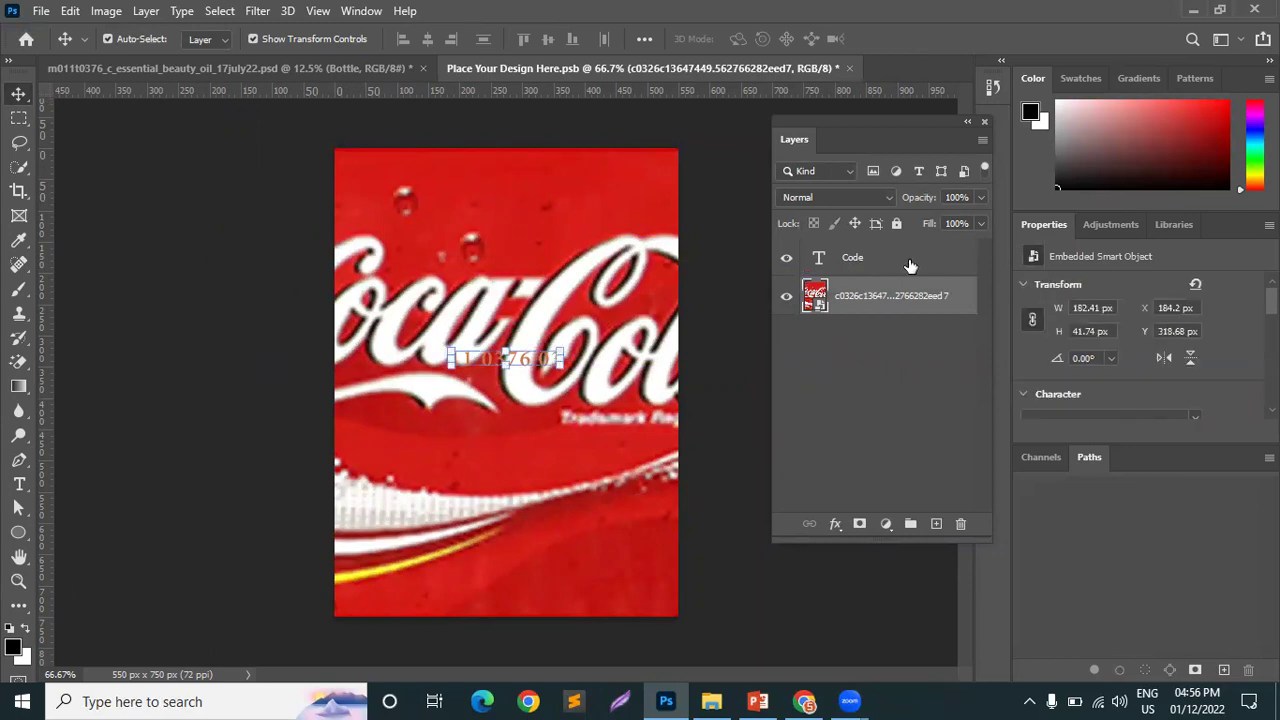
{"action": "left_click", "coordinate": [890, 260]}
{"action": "key", "text": "Delete"}
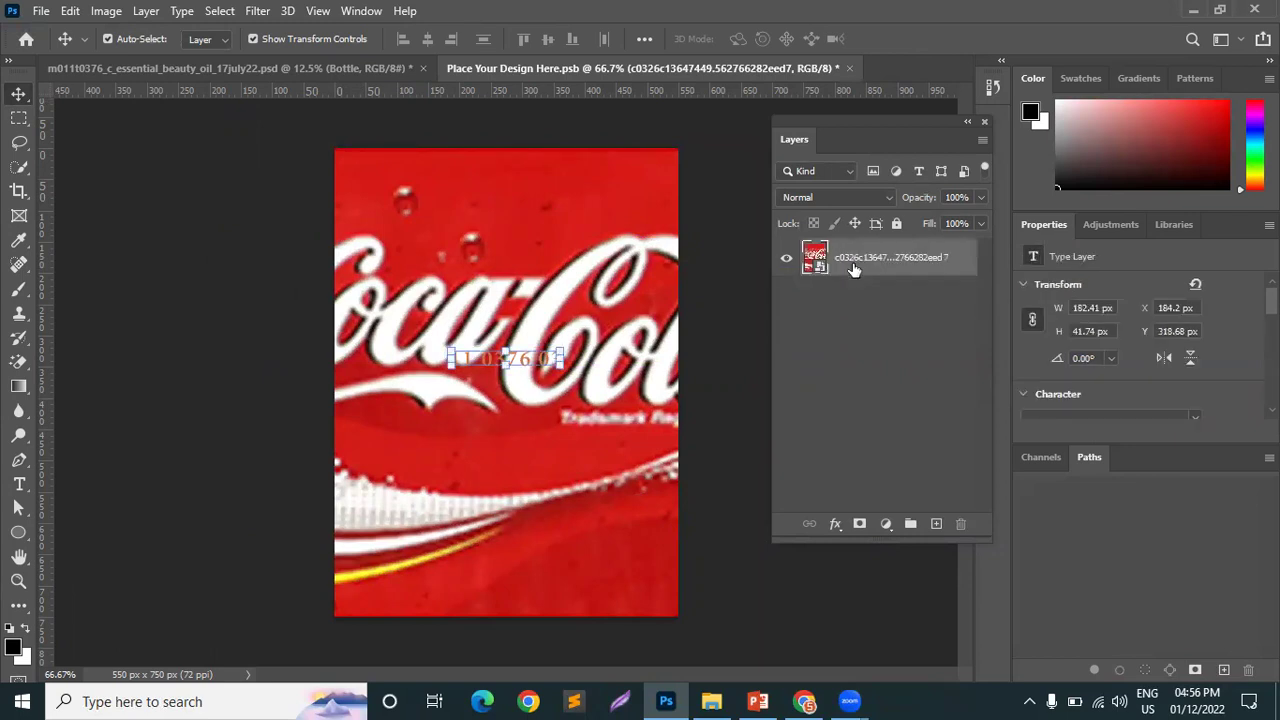
- Save and close the bottle smart object contents, returning to the mockup with no layer selected
{"action": "left_click", "coordinate": [38, 12]}
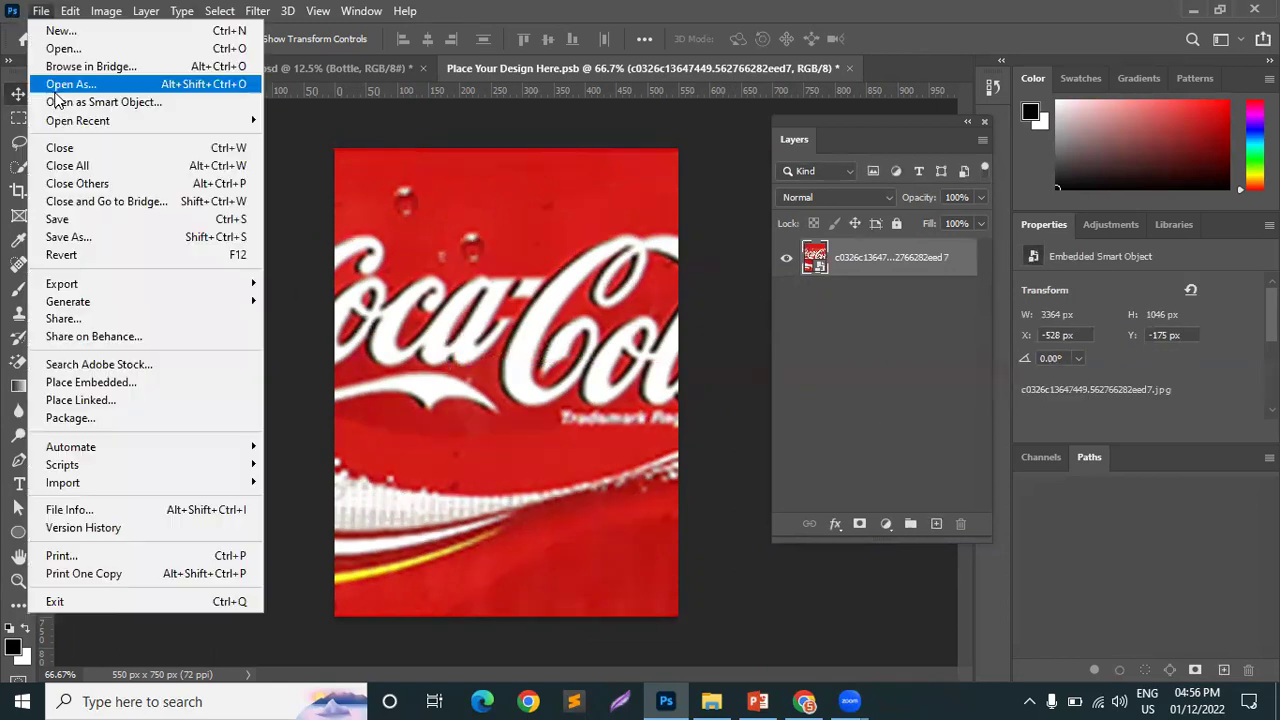
{"action": "left_click", "coordinate": [60, 219]}
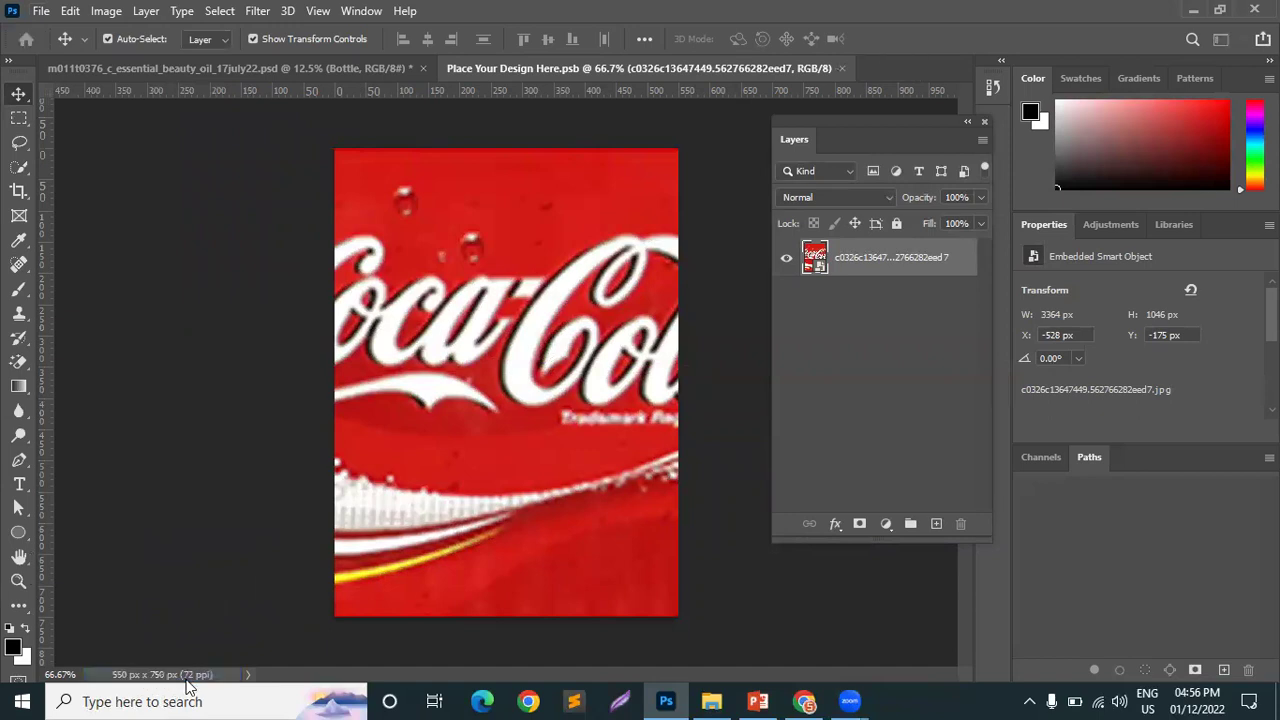
{"action": "left_click", "coordinate": [842, 68]}
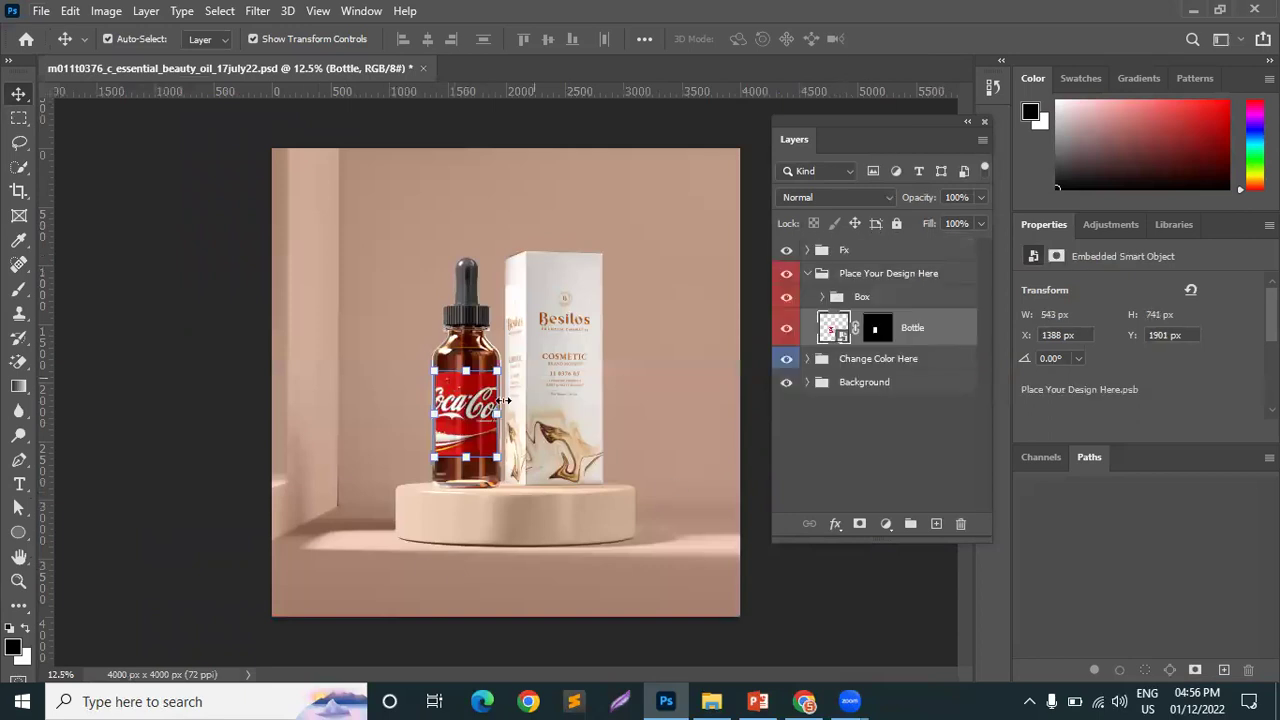
{"action": "left_click", "coordinate": [118, 332]}
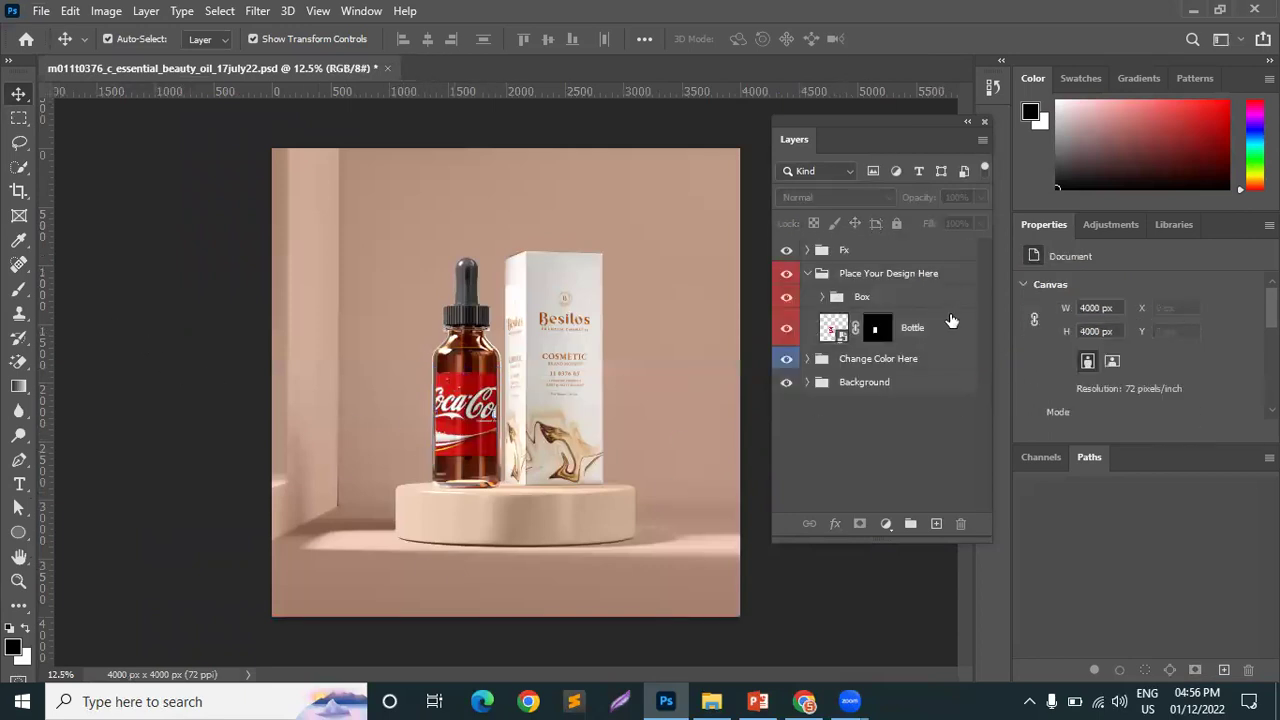
- Expand the Box group and select the Front, Side and Bottle layers in turn to examine which surface each covers
{"action": "left_click", "coordinate": [910, 325]}
{"action": "left_click", "coordinate": [855, 300]}
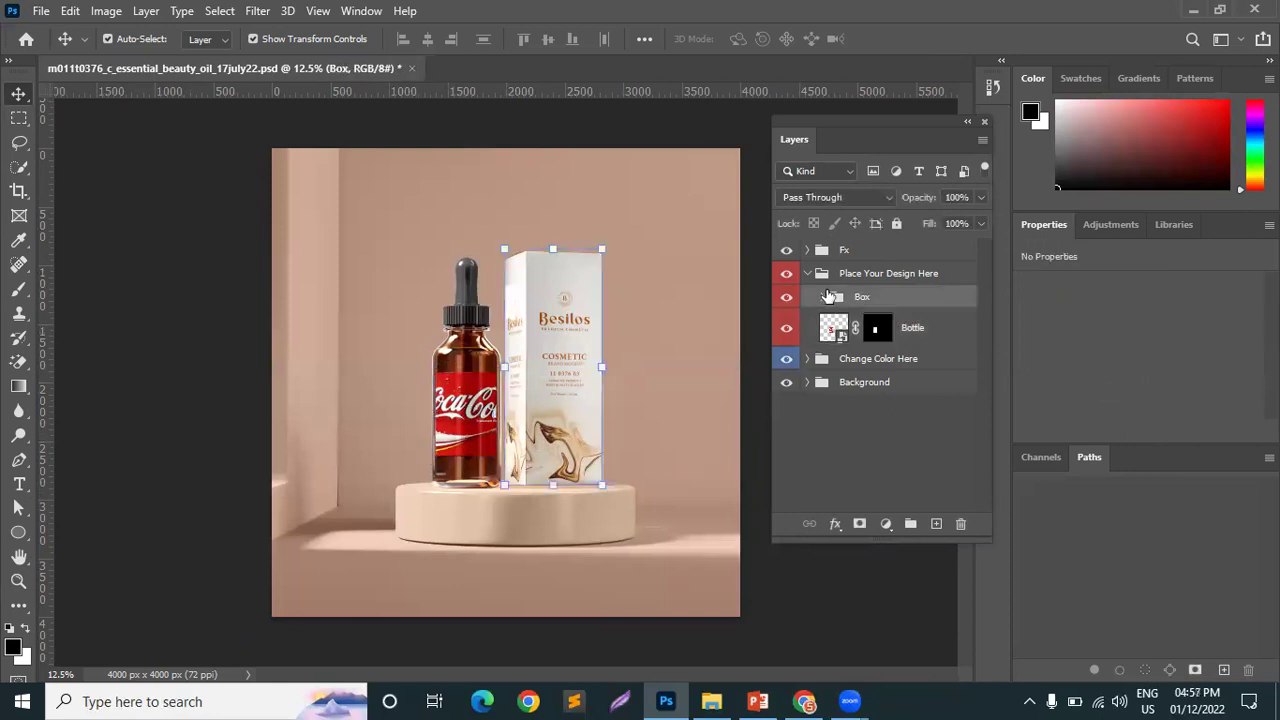
{"action": "left_click", "coordinate": [822, 296]}
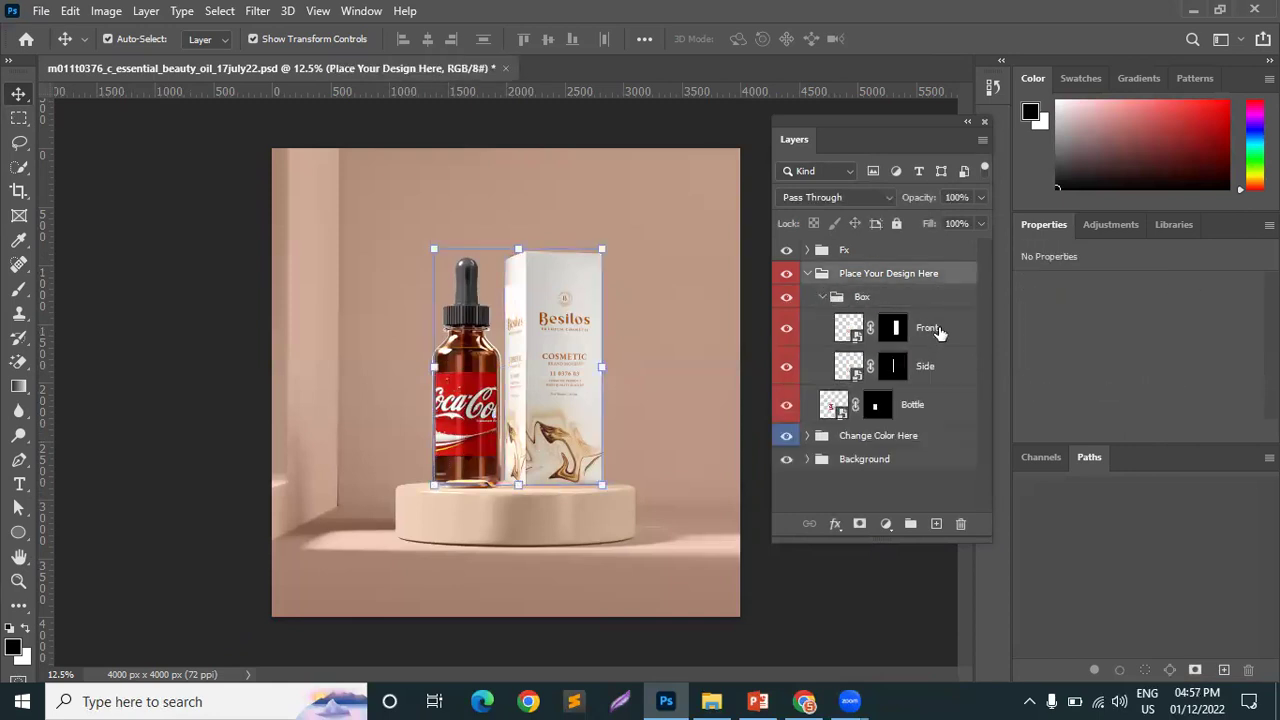
{"action": "left_click", "coordinate": [943, 340]}
{"action": "left_click", "coordinate": [932, 368]}
{"action": "left_click", "coordinate": [934, 407]}
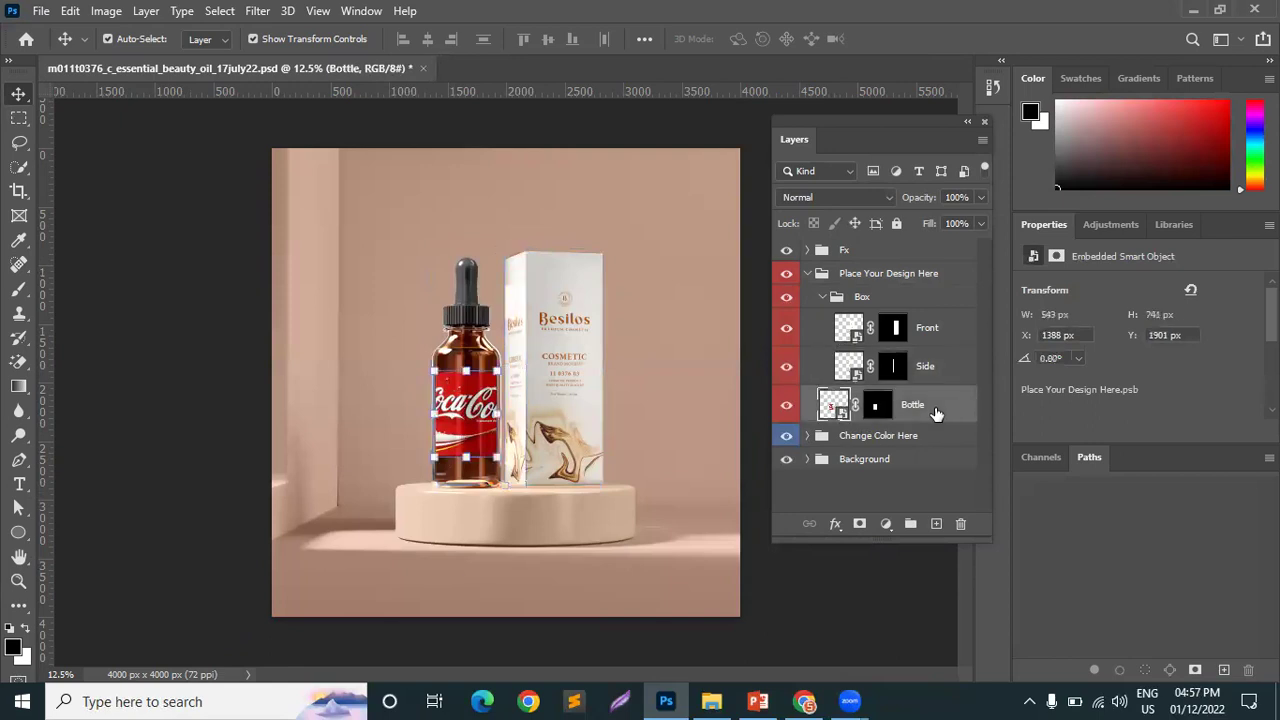
{"action": "left_click", "coordinate": [930, 366]}
{"action": "left_click", "coordinate": [932, 328]}
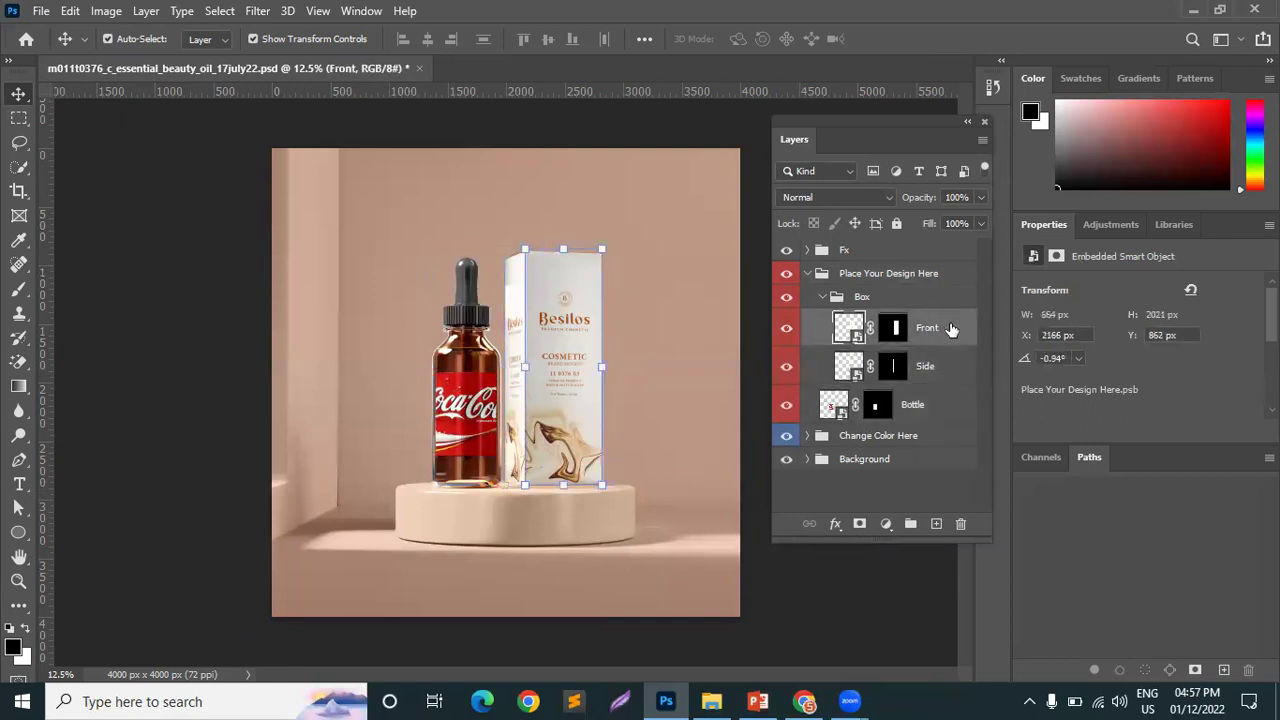
{"action": "left_click", "coordinate": [952, 371]}
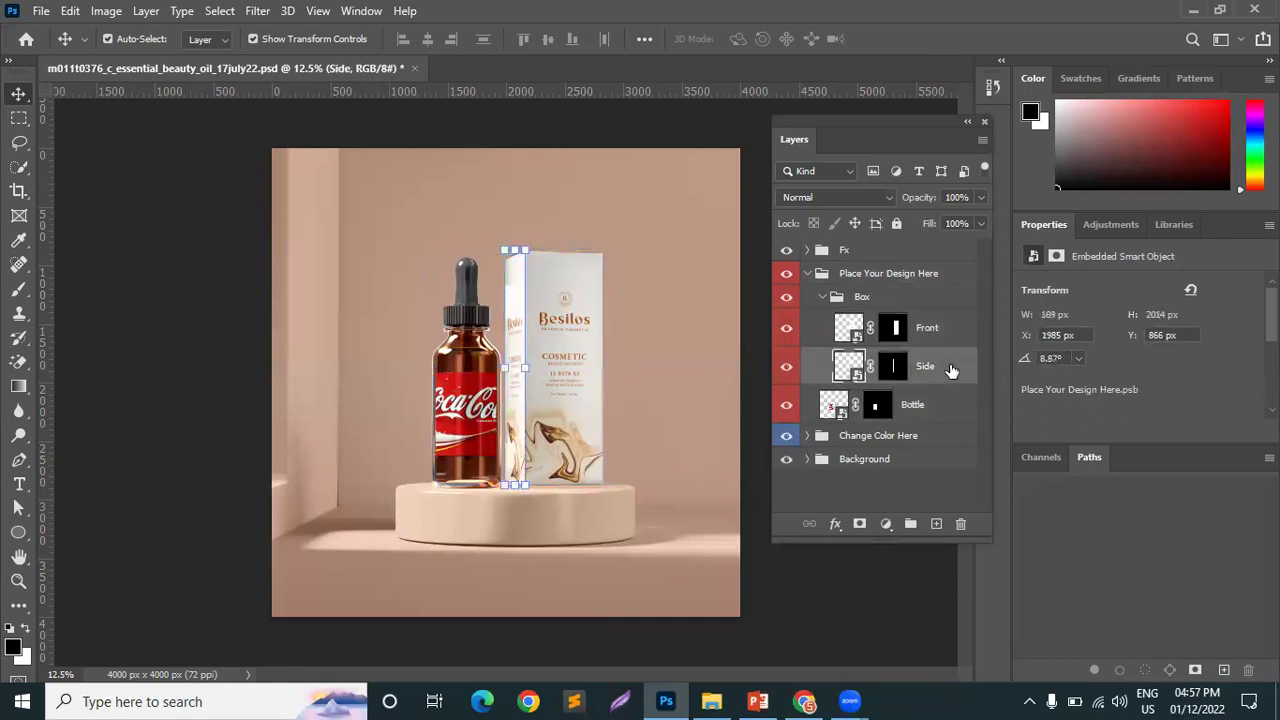
- Open the Front layer's smart object and place the Pepsi label JPG from Downloads, scaled to about 3786 × 2050 px to cover the canvas
{"action": "left_click", "coordinate": [928, 330]}
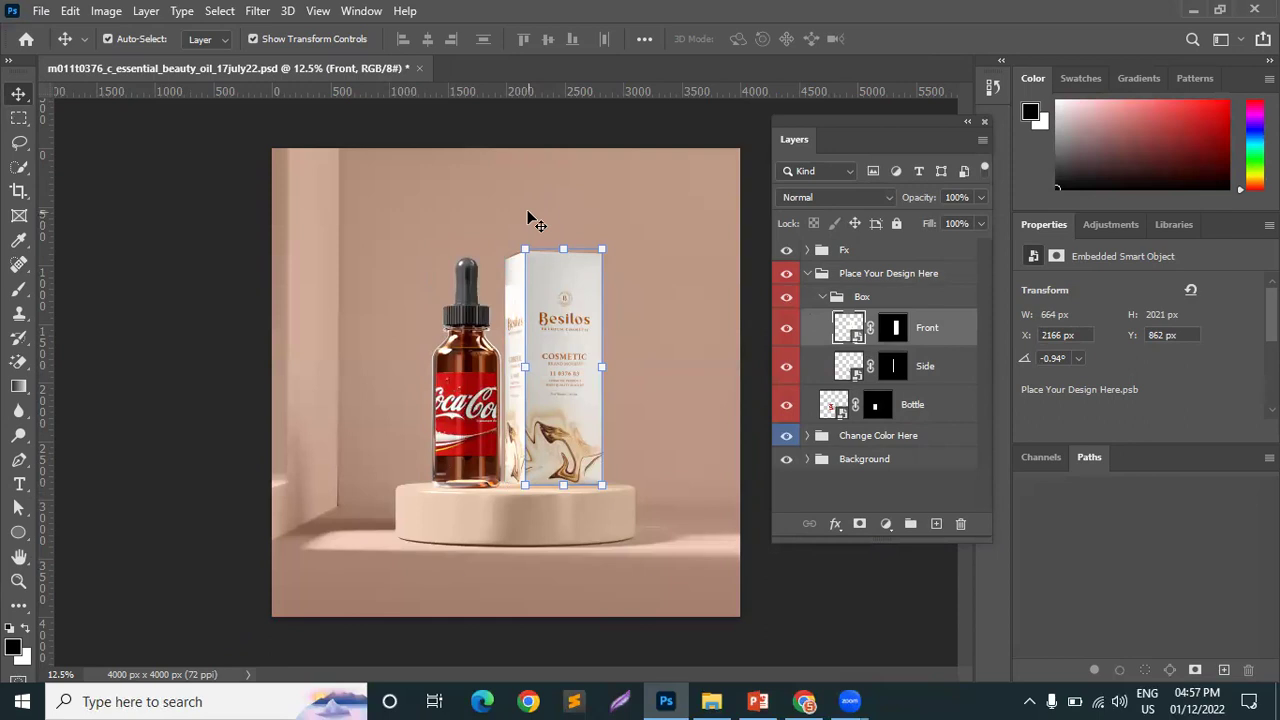
{"action": "double_click", "coordinate": [849, 330]}
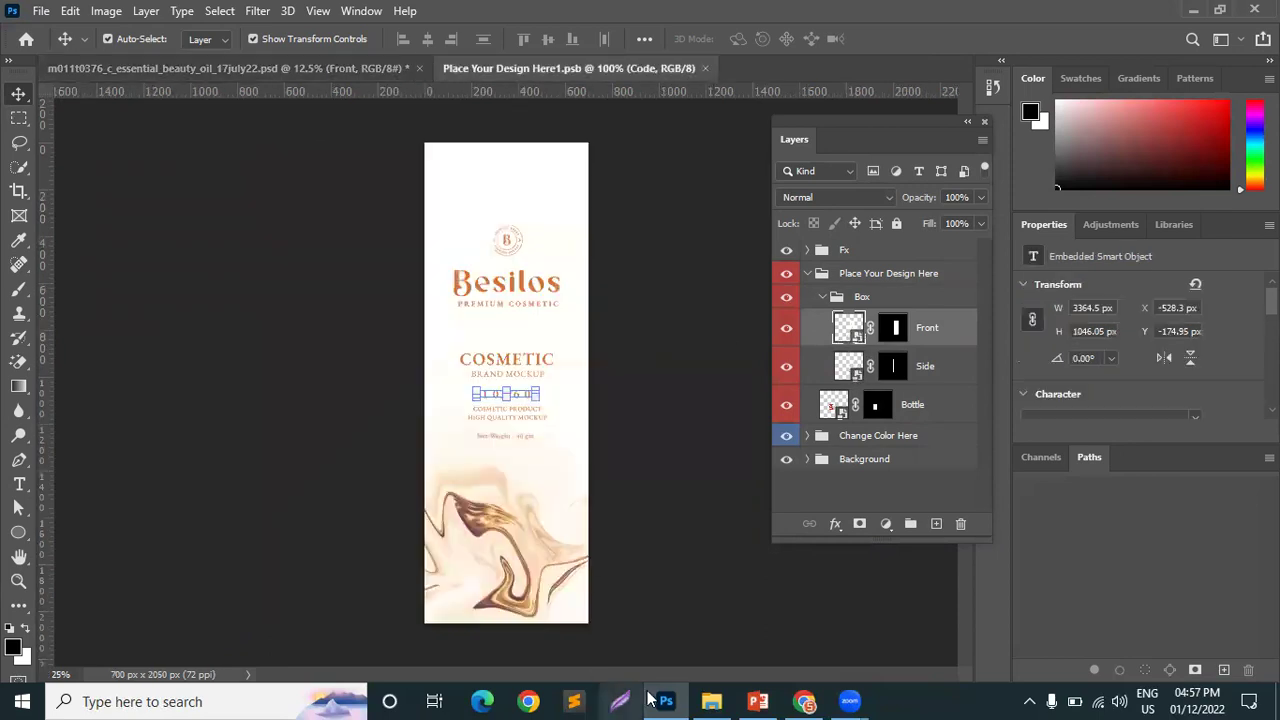
{"action": "left_click", "coordinate": [712, 700]}
{"action": "left_click", "coordinate": [712, 700]}
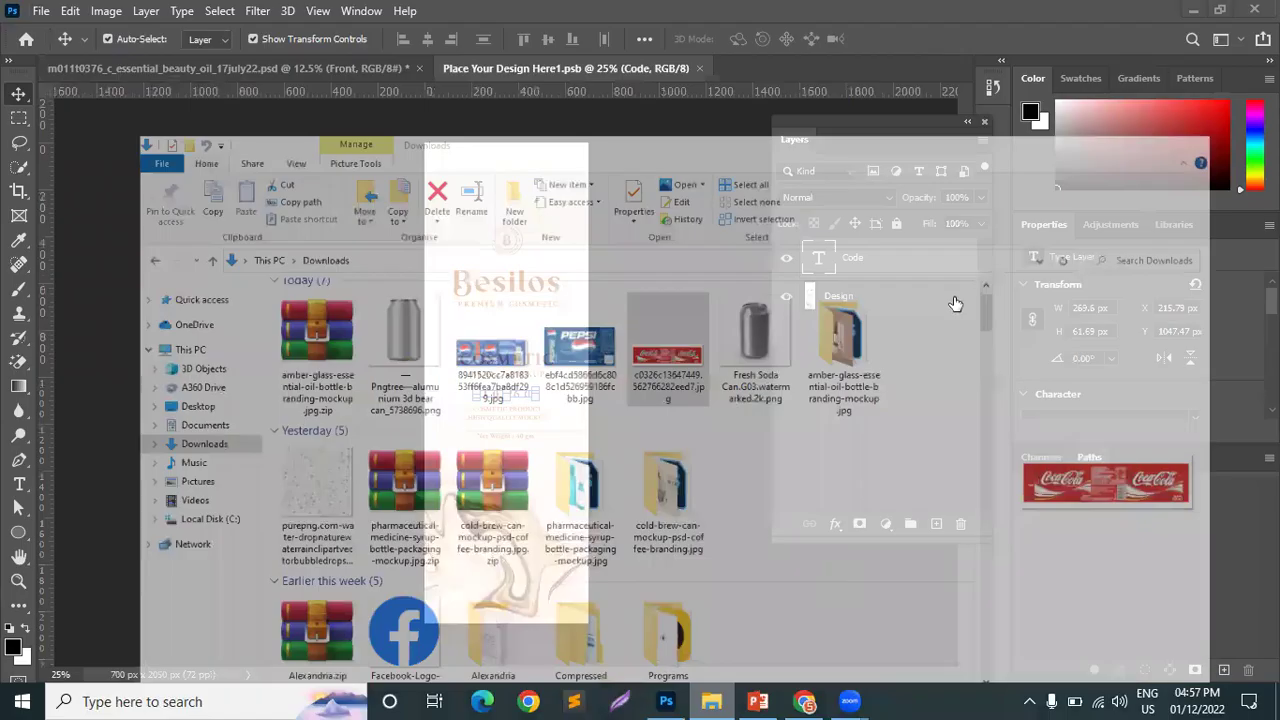
{"action": "left_click", "coordinate": [712, 700]}
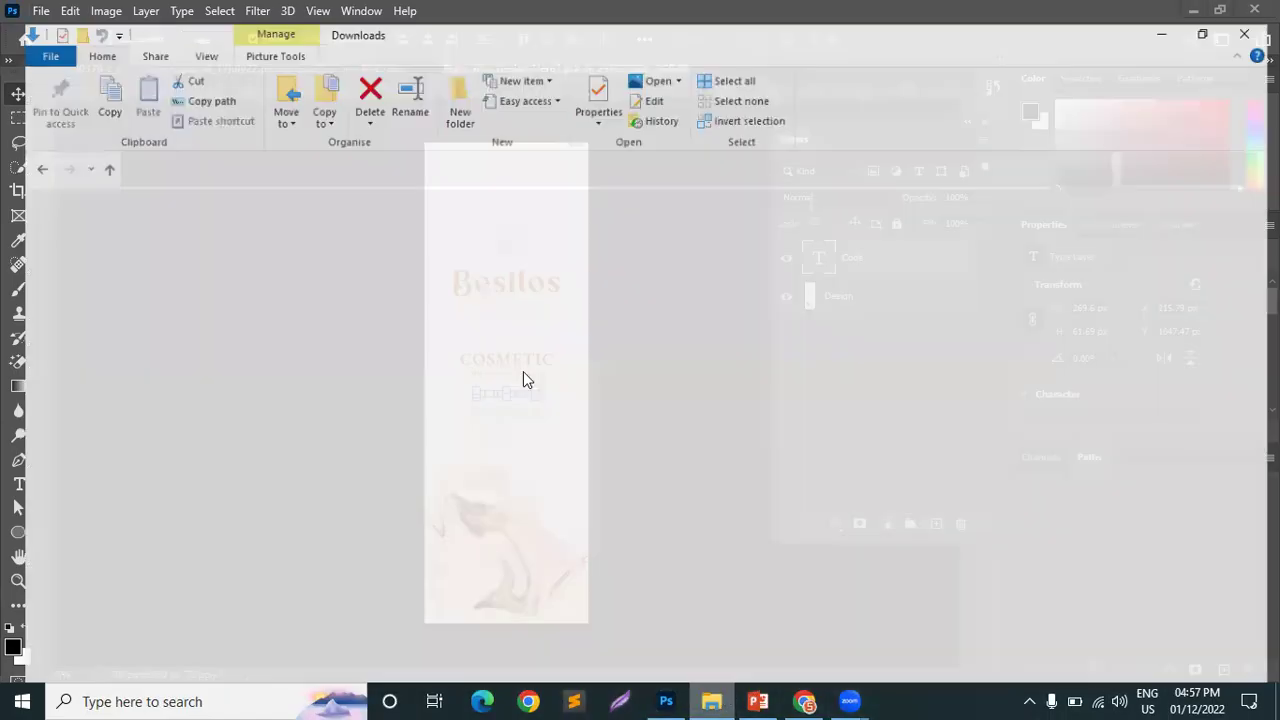
{"action": "left_click", "coordinate": [541, 265]}
{"action": "left_click_drag", "start_coordinate": [541, 265], "coordinate": [551, 429]}
{"action": "left_click_drag", "start_coordinate": [506, 338], "coordinate": [493, 143]}
{"action": "mouse_move", "coordinate": [505, 431]}
{"action": "left_mouse_down"}
{"action": "mouse_move", "coordinate": [506, 622]}
{"action": "mouse_move", "coordinate": [519, 430]}
{"action": "left_mouse_up"}
{"action": "left_click_drag", "start_coordinate": [549, 428], "coordinate": [433, 421]}
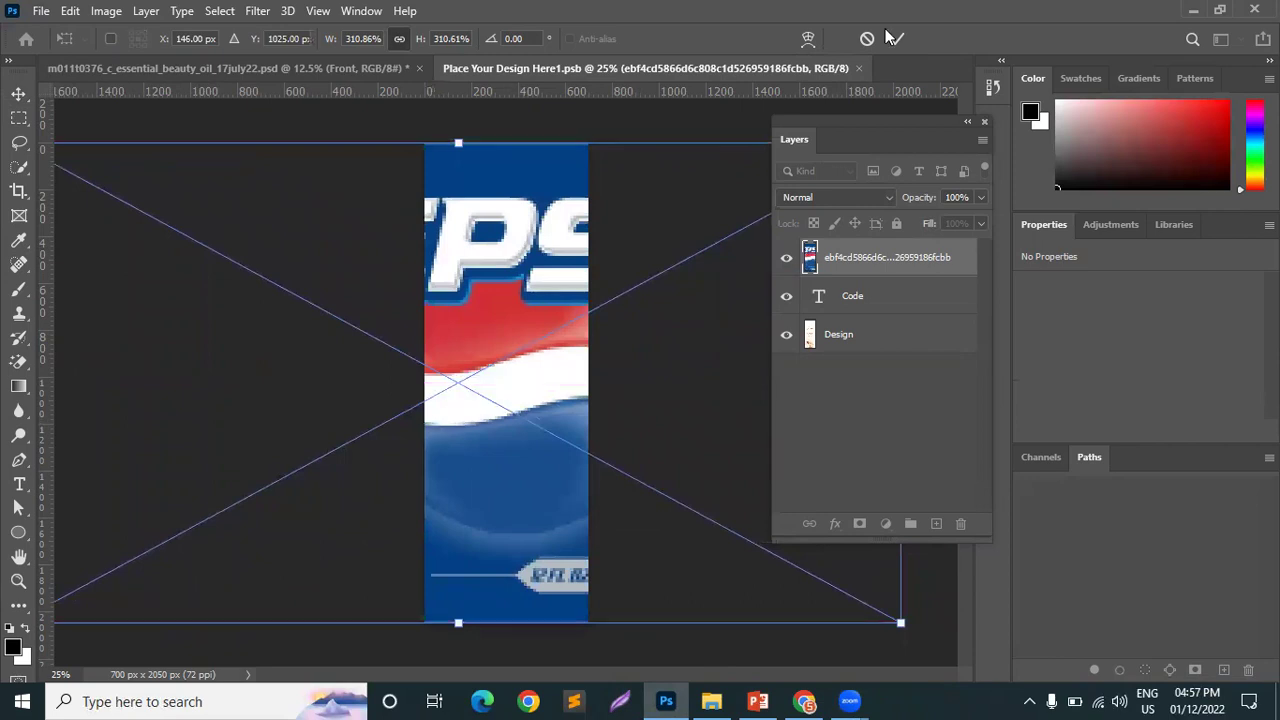
{"action": "left_click", "coordinate": [895, 40]}
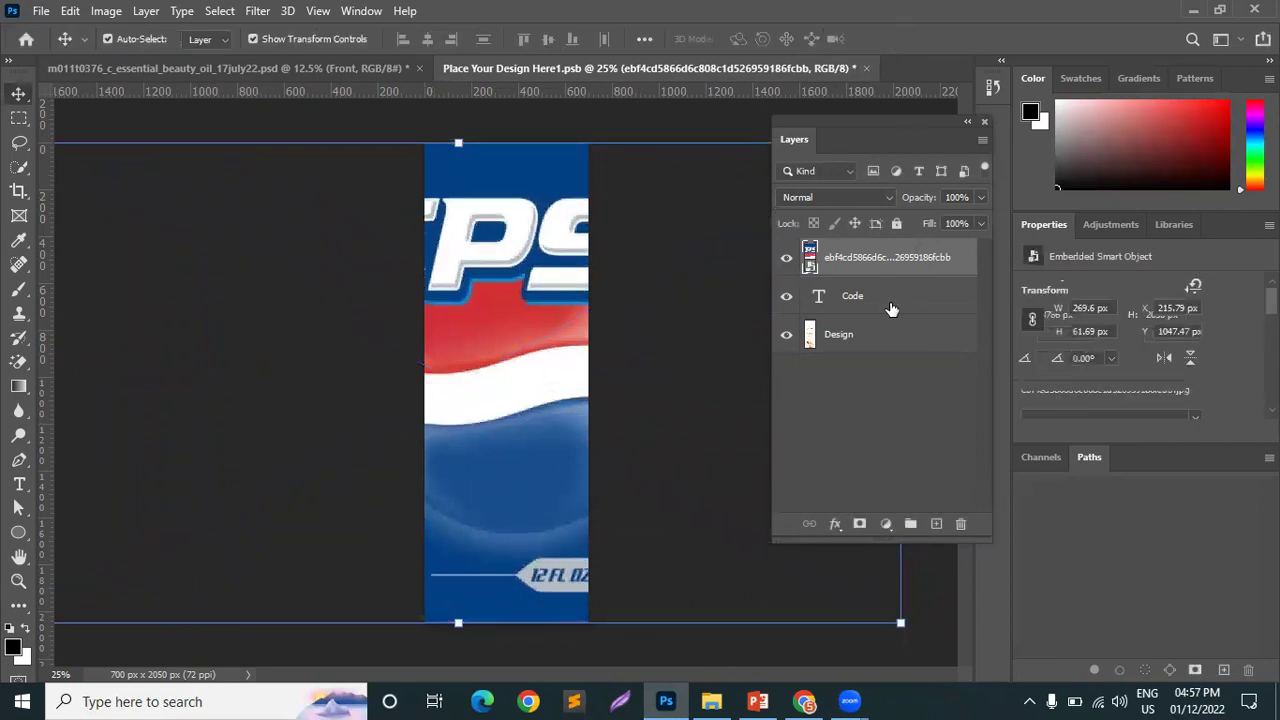
- Delete the Code and Design layers from the box front artwork, and save and close the smart object contents
{"action": "key", "text": "Delete"}
{"action": "key", "text": "Delete"}
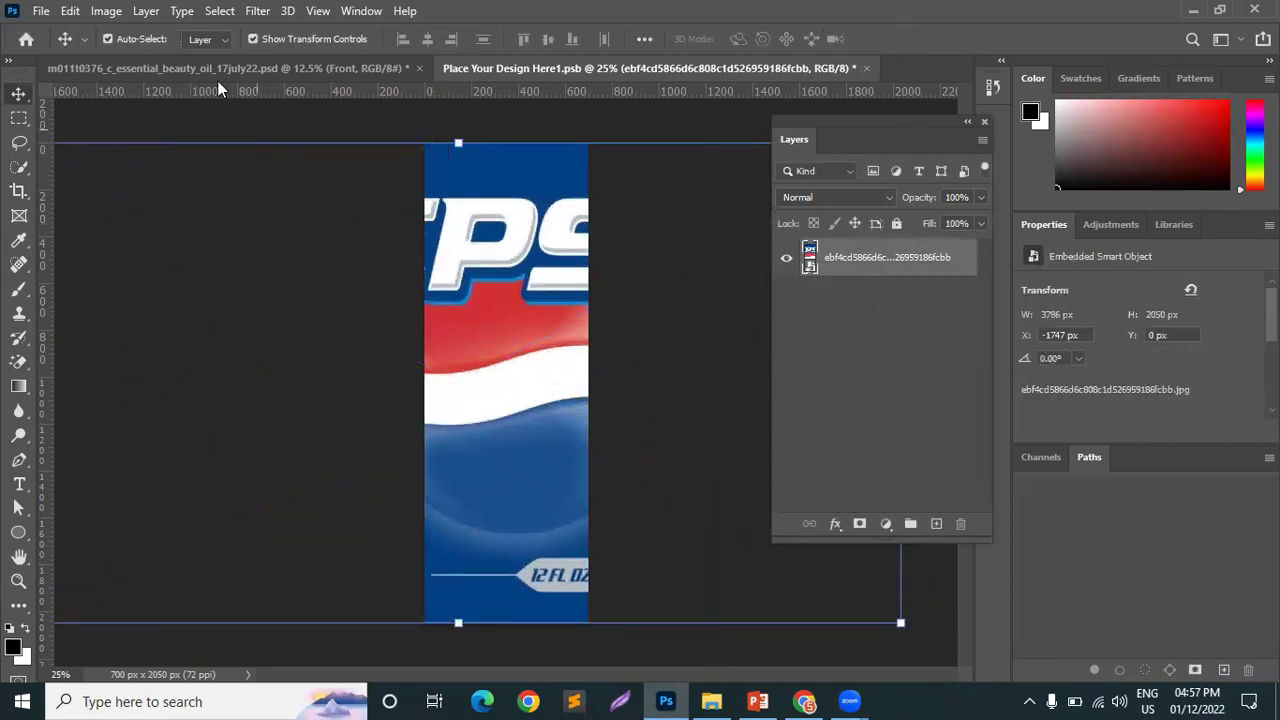
{"action": "left_click", "coordinate": [41, 10]}
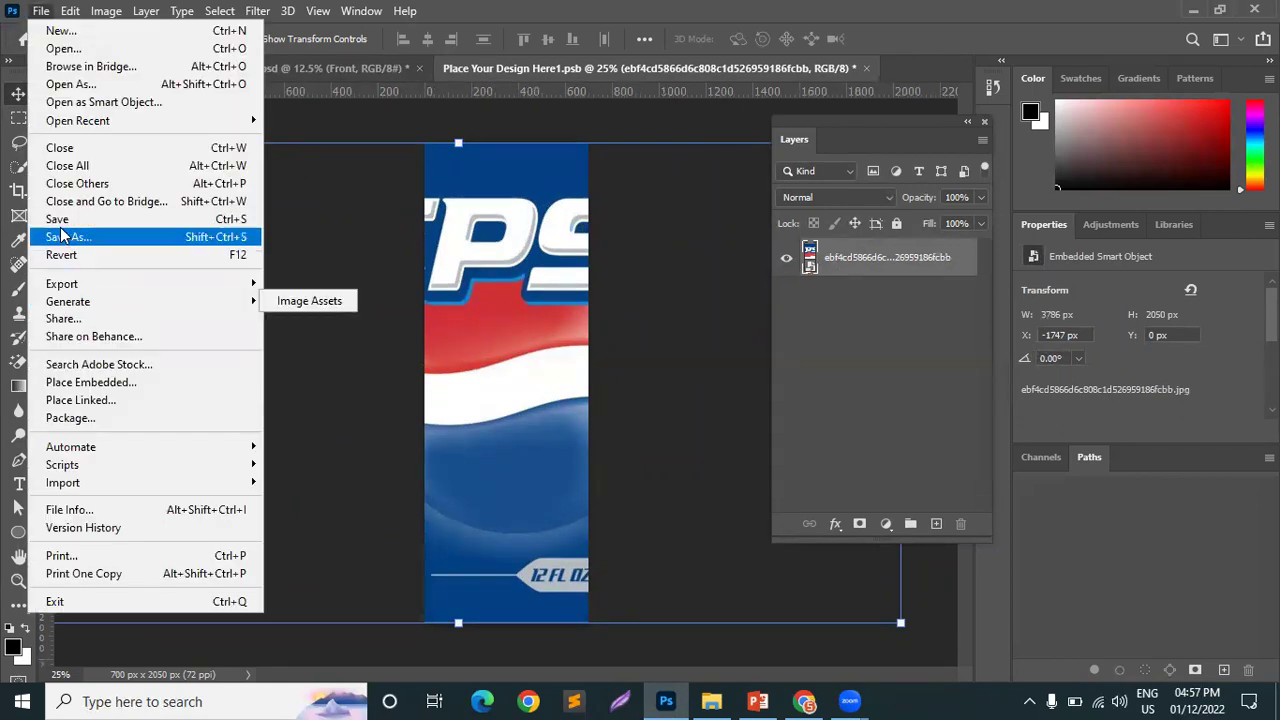
{"action": "left_click", "coordinate": [57, 219]}
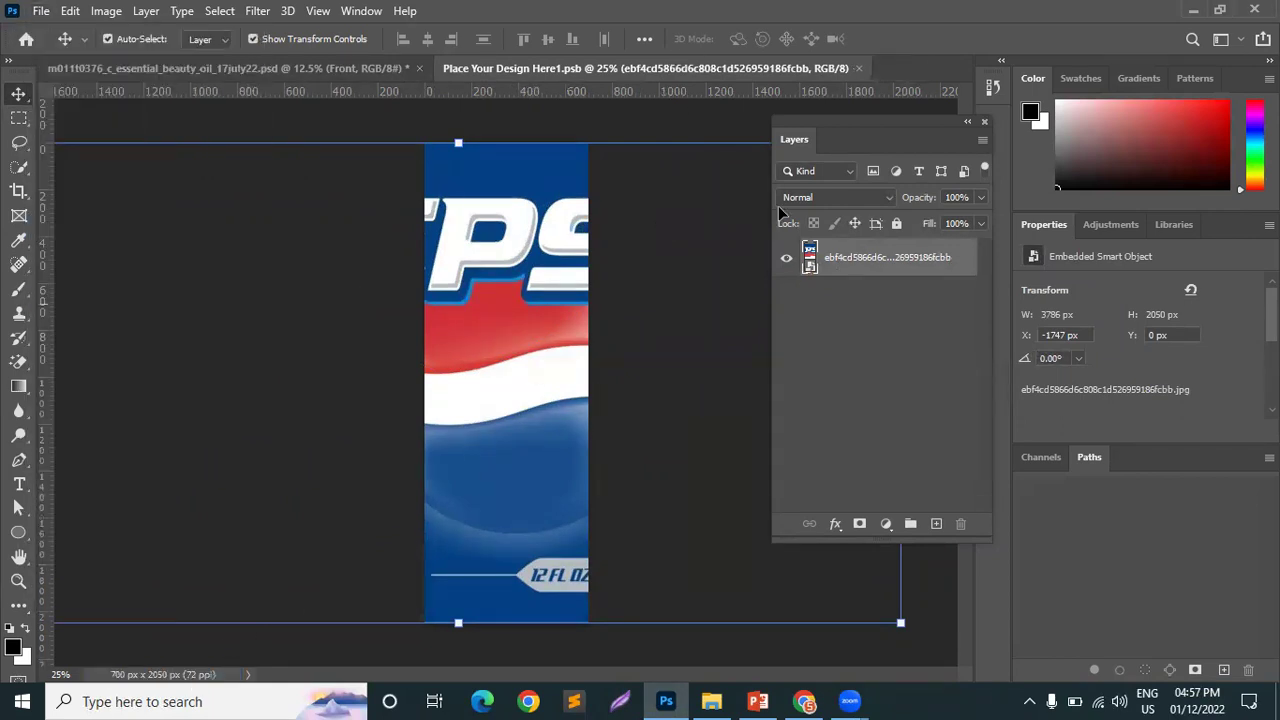
{"action": "left_click", "coordinate": [859, 68]}
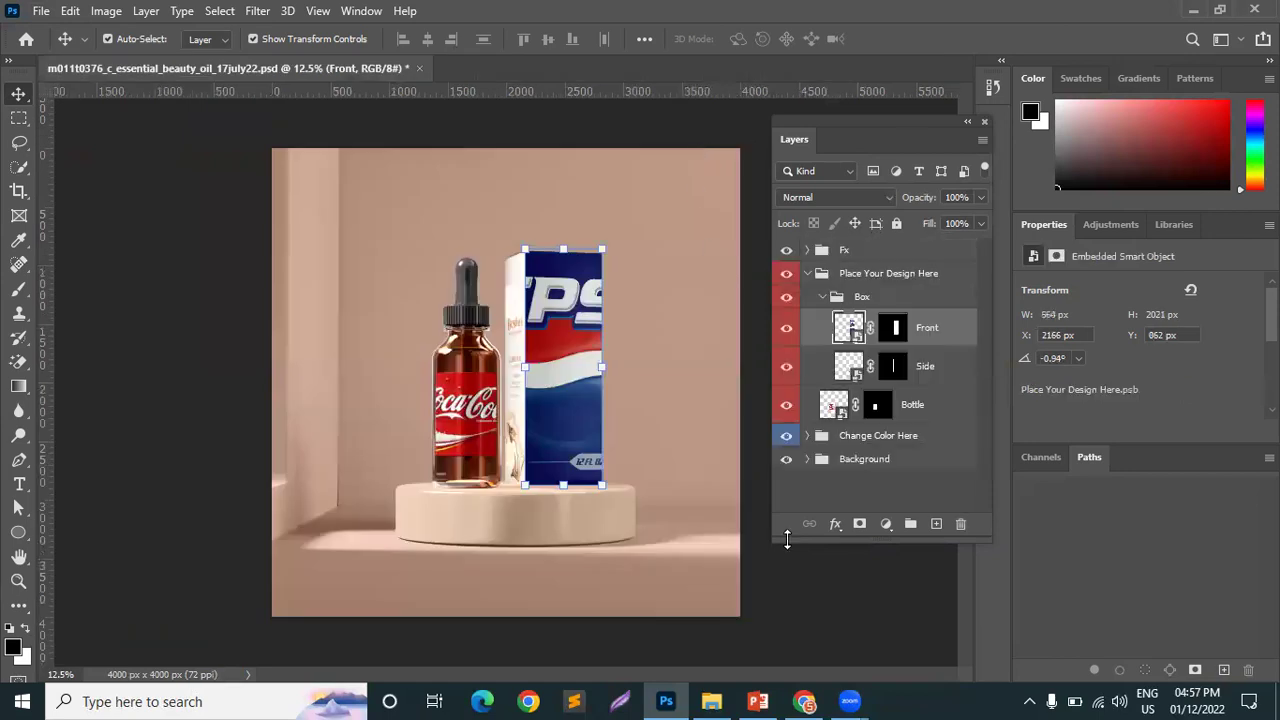
{"action": "left_click", "coordinate": [867, 576]}
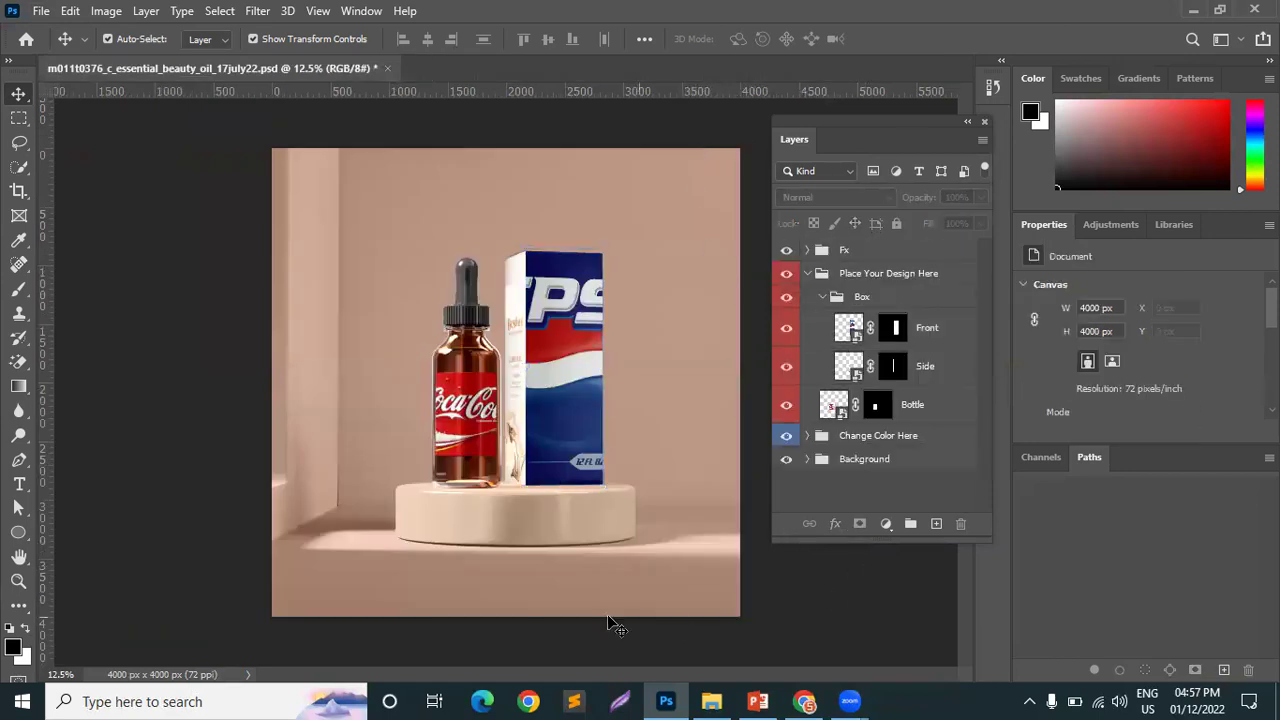
- Open the Side layer's smart object and place the geometric tile pattern JPG from Downloads, scaled to about 1480 × 2050 px
{"action": "left_click", "coordinate": [862, 368]}
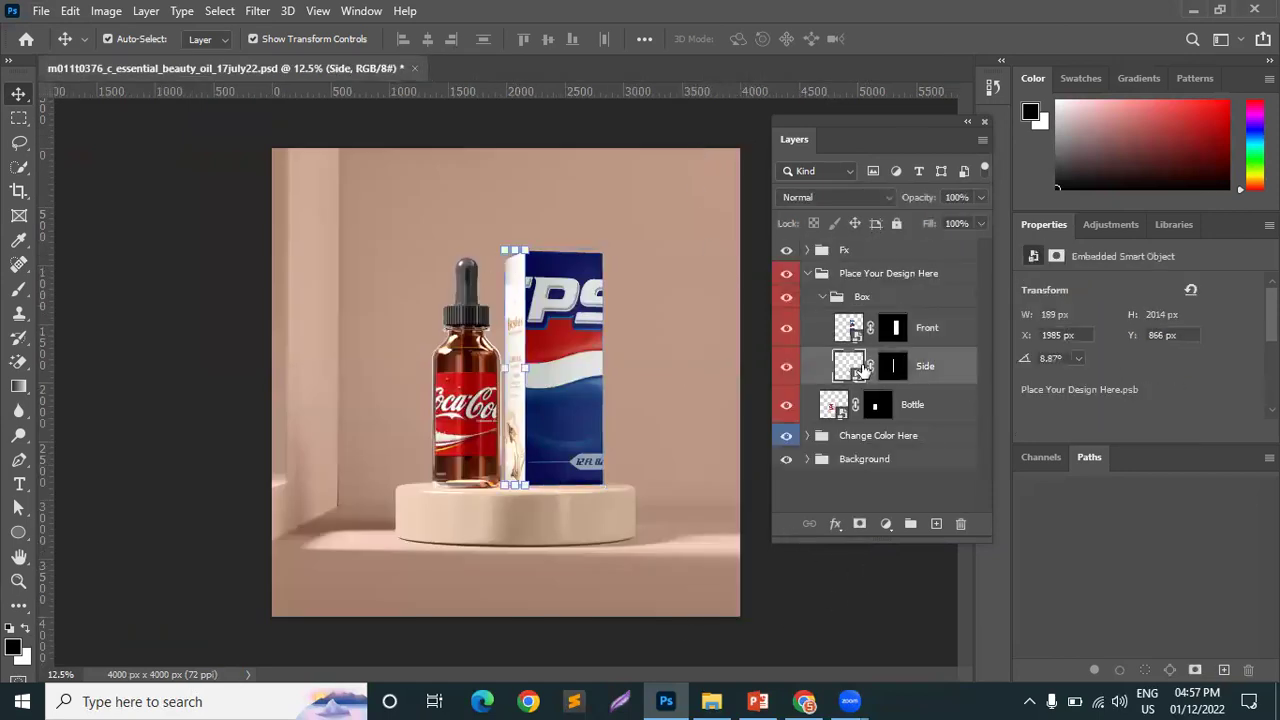
{"action": "double_click", "coordinate": [851, 366]}
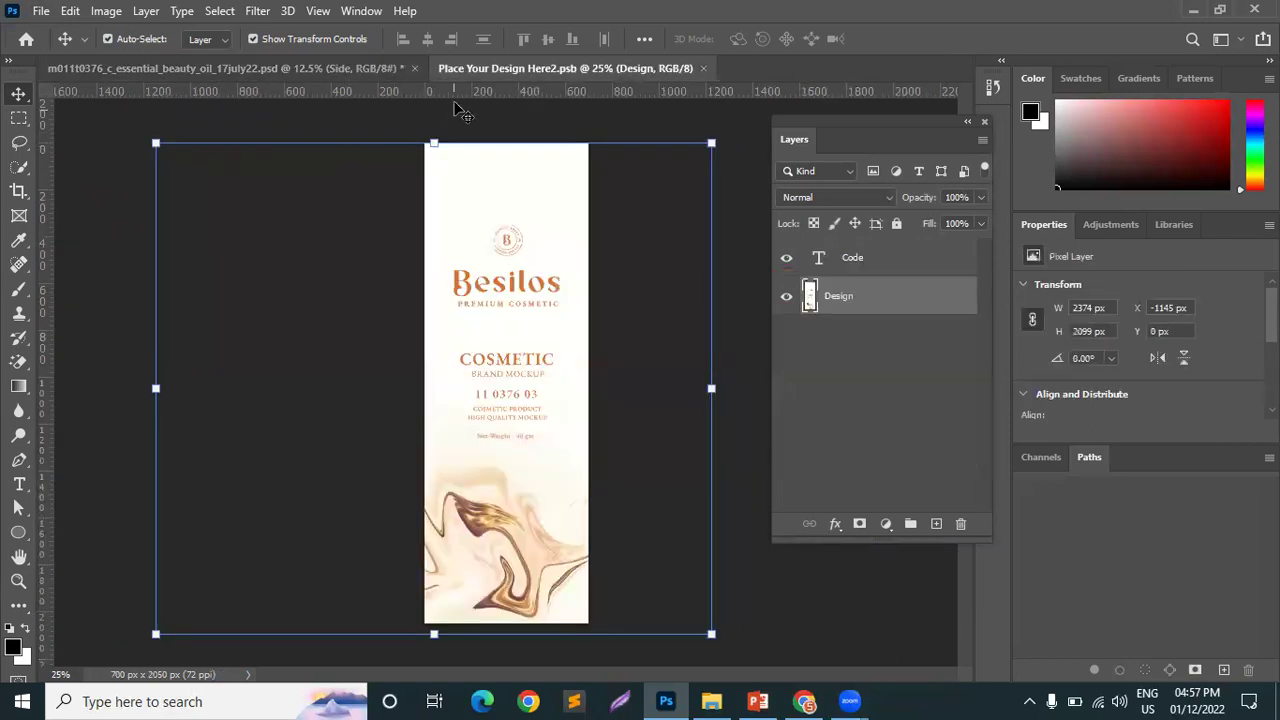
{"action": "left_click", "coordinate": [730, 699]}
{"action": "scroll", "coordinate": [489, 474], "scroll_direction": "down", "scroll_amount": 5}
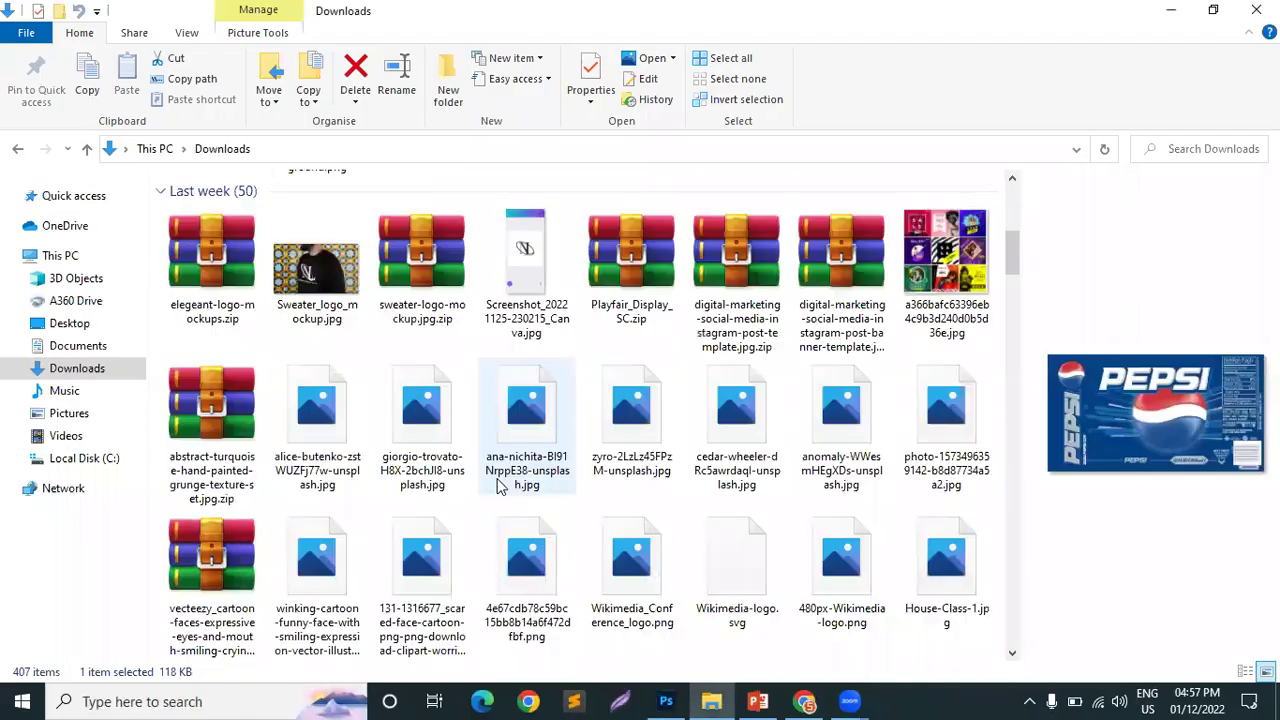
{"action": "left_click", "coordinate": [320, 405]}
{"action": "left_click_drag", "start_coordinate": [303, 400], "coordinate": [525, 436]}
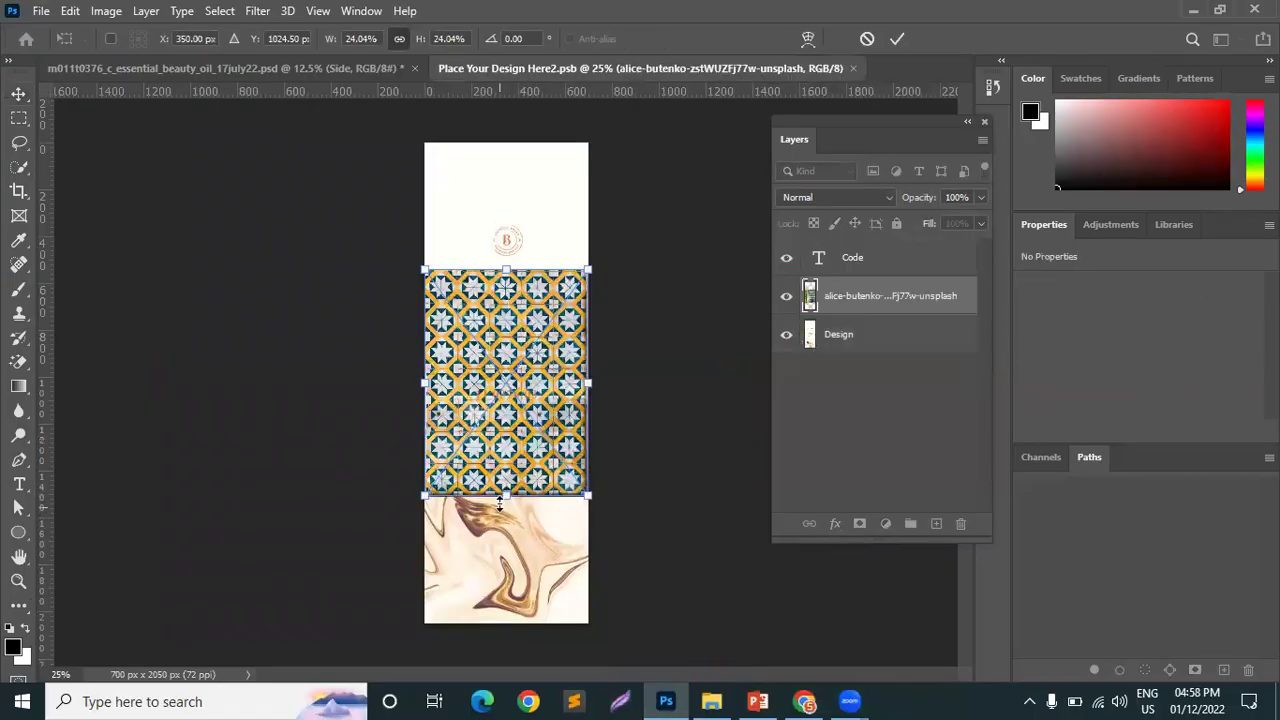
{"action": "left_click_drag", "start_coordinate": [511, 546], "coordinate": [508, 615]}
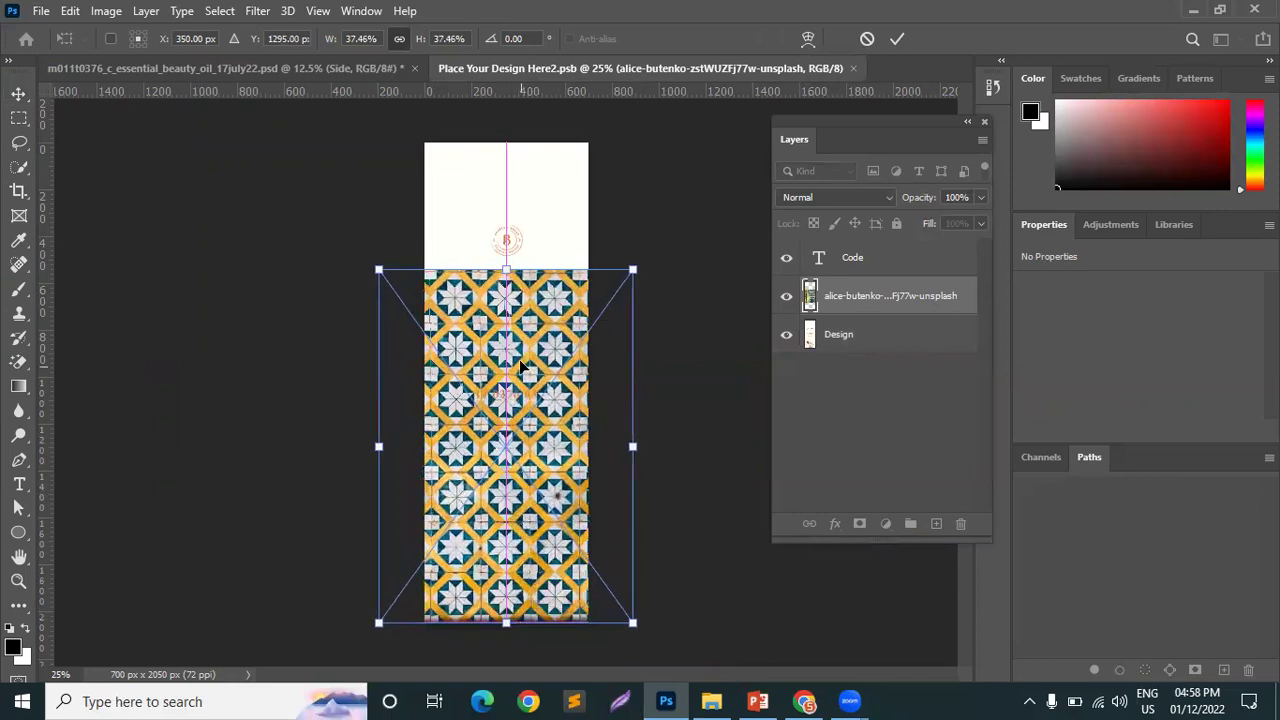
{"action": "left_click_drag", "start_coordinate": [506, 270], "coordinate": [508, 142]}
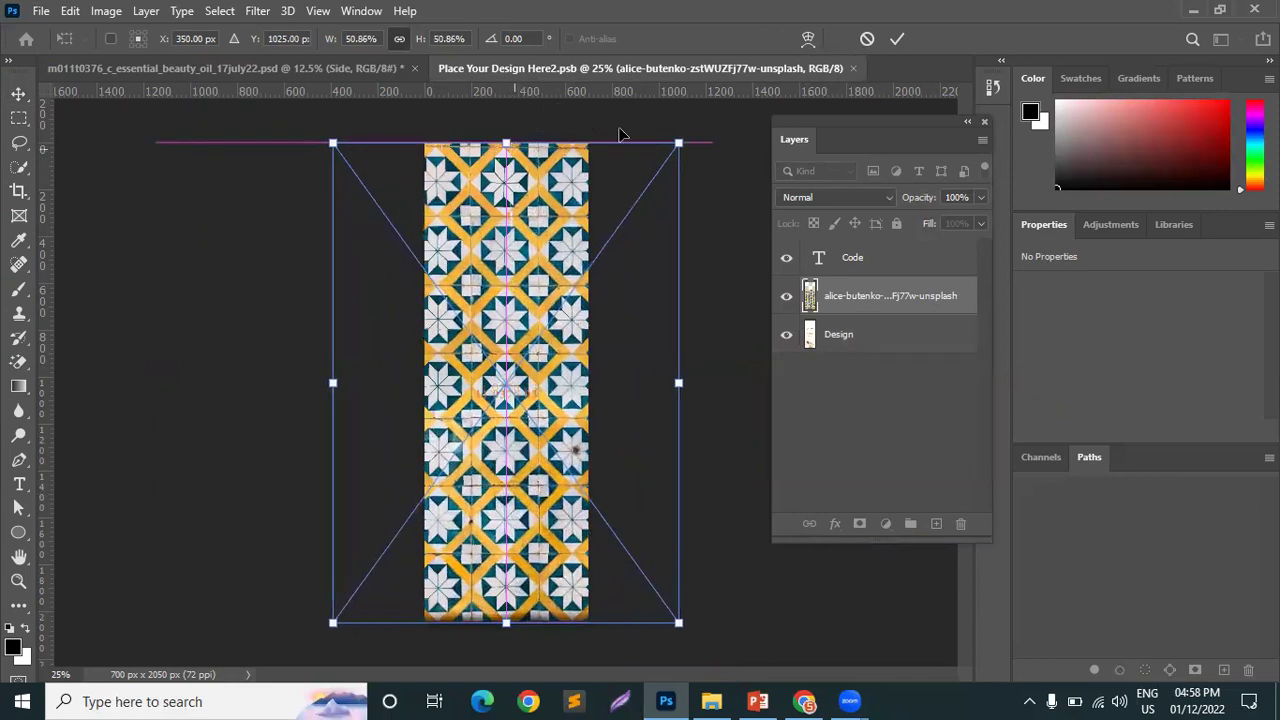
{"action": "key", "text": "Return"}
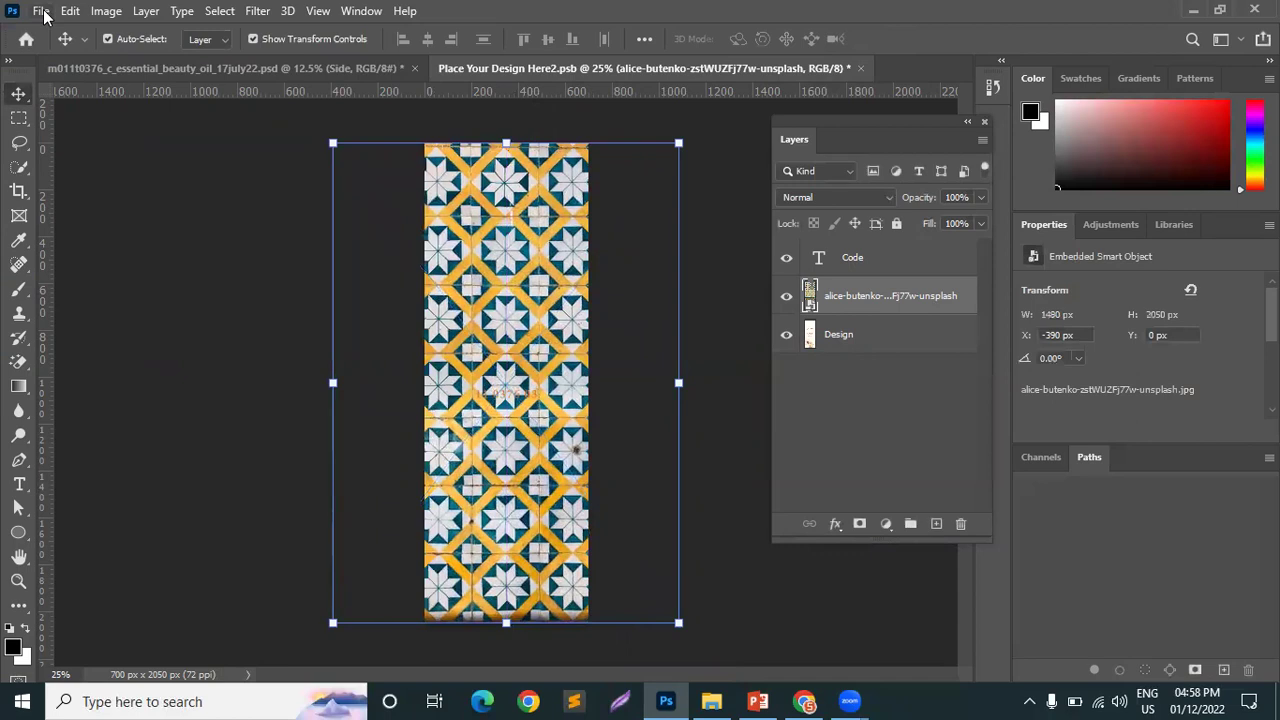
- Save and close the box side smart object contents to update the mockup
{"action": "left_click", "coordinate": [41, 10]}
{"action": "left_click", "coordinate": [76, 221]}
{"action": "left_click", "coordinate": [853, 68]}
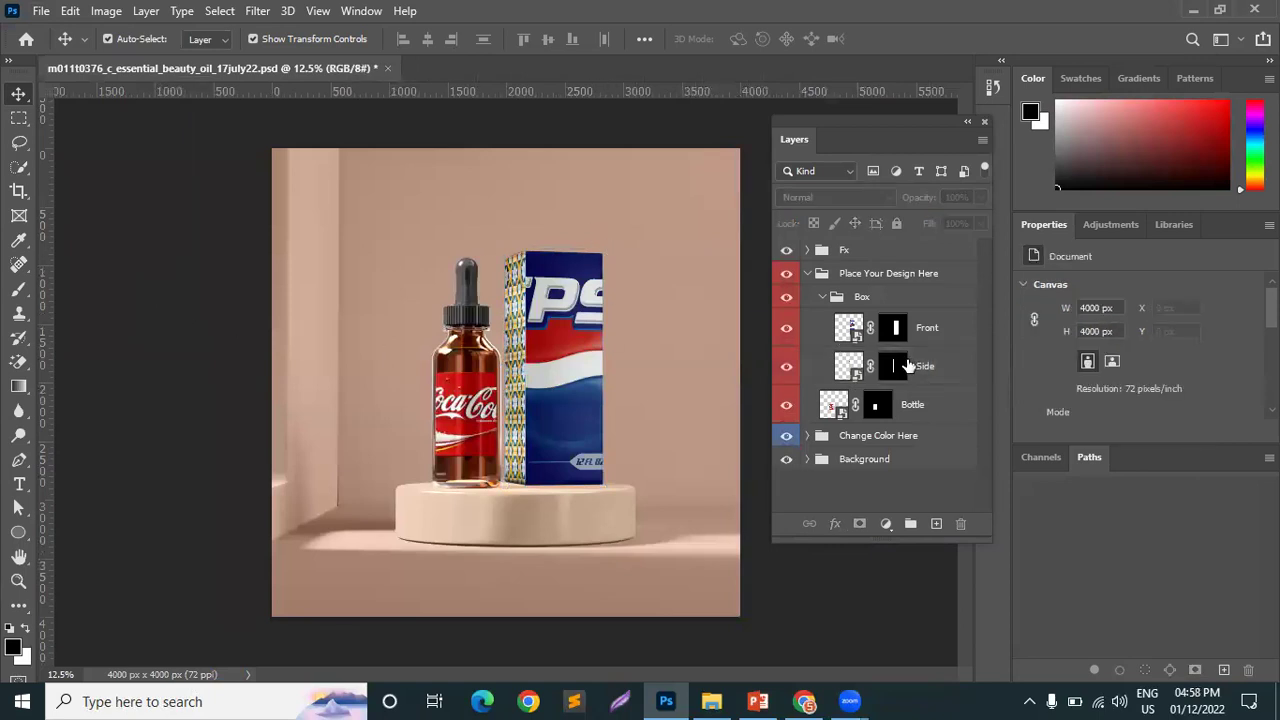
- Open the Side layer's smart object and place the Pepsi label JPG from Downloads, scaled to about 3786 × 2050 px
{"action": "double_click", "coordinate": [857, 376]}
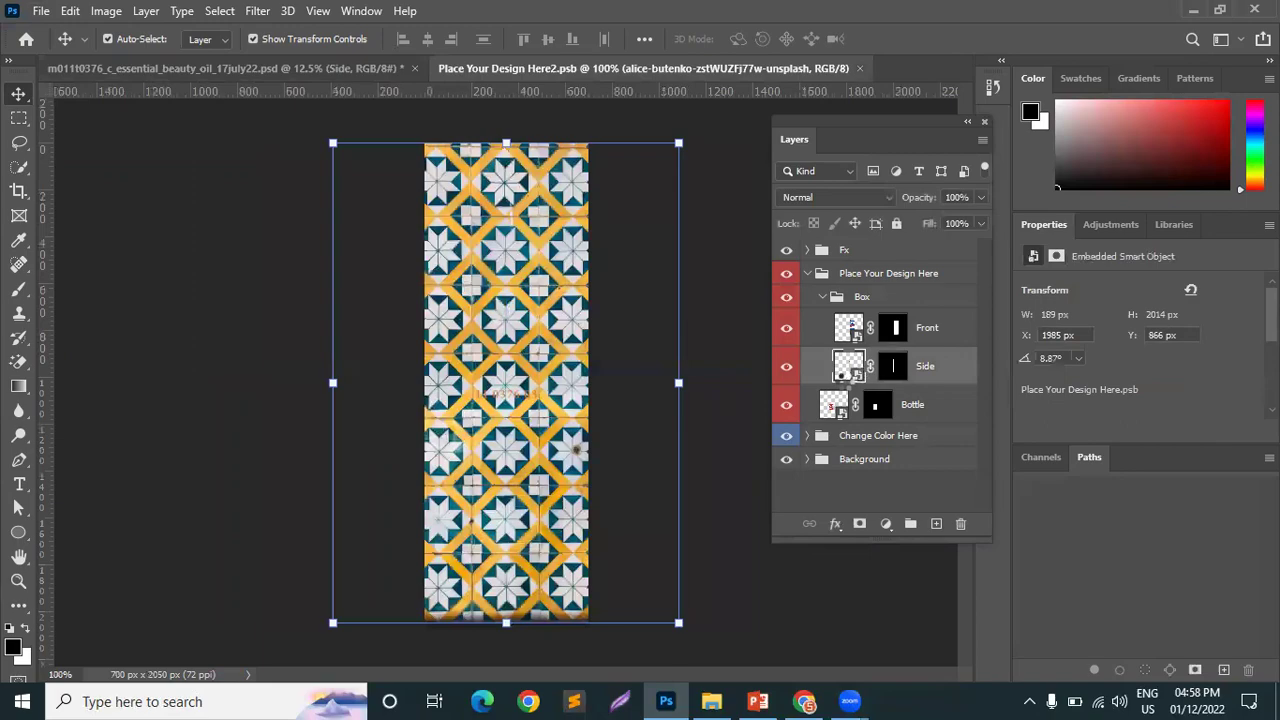
{"action": "left_click", "coordinate": [711, 700]}
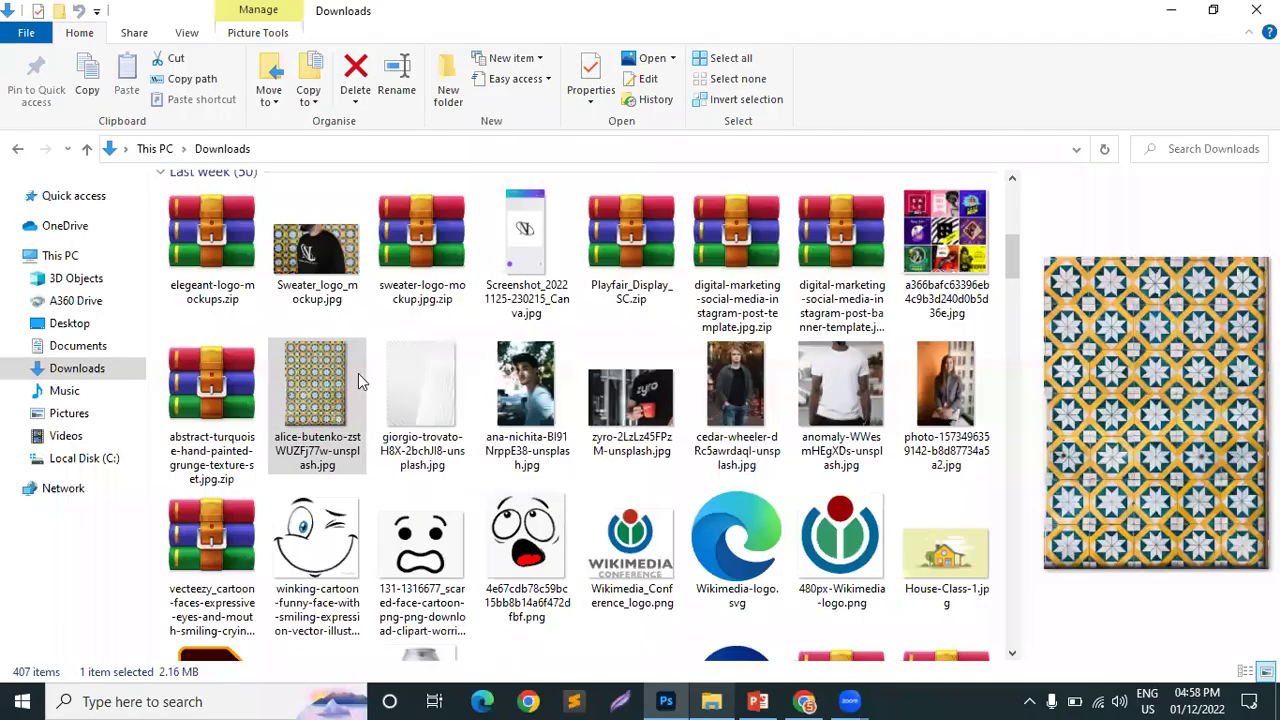
{"action": "scroll", "coordinate": [358, 373], "scroll_direction": "up", "scroll_amount": 10}
{"action": "left_click_drag", "start_coordinate": [508, 327], "coordinate": [572, 400]}
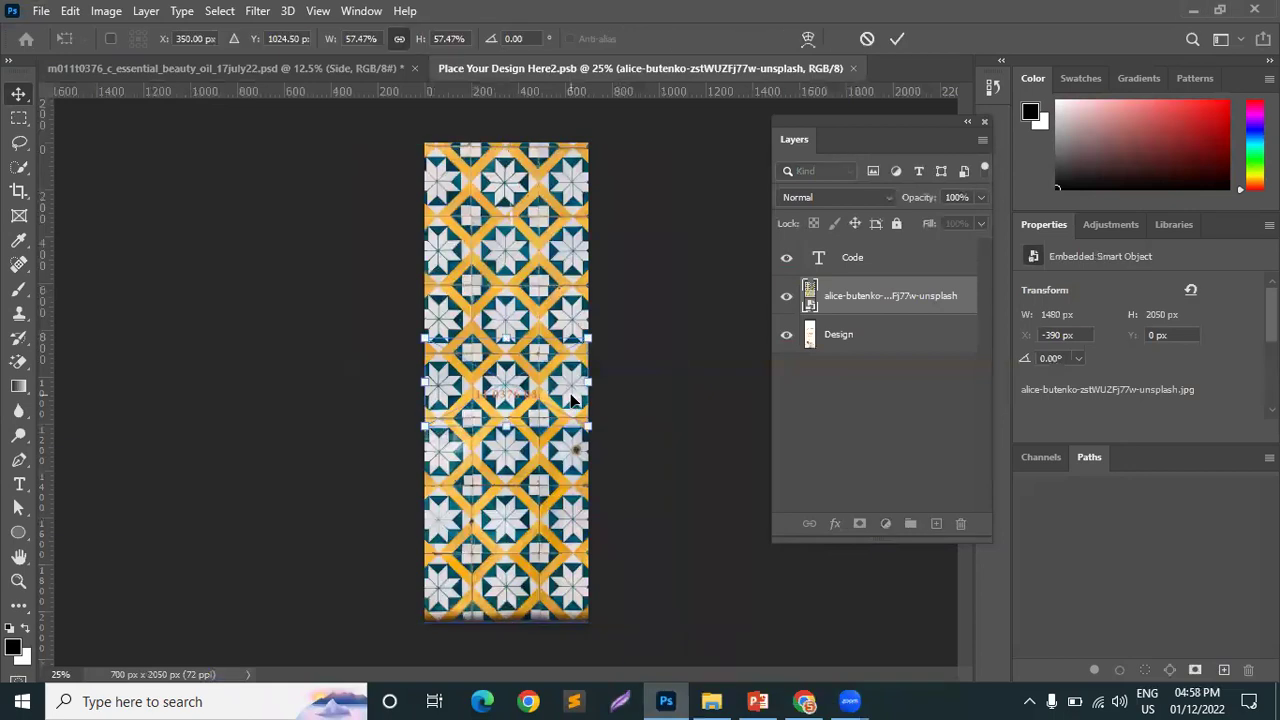
{"action": "left_click_drag", "start_coordinate": [507, 481], "coordinate": [506, 623]}
{"action": "left_click_drag", "start_coordinate": [506, 338], "coordinate": [518, 143]}
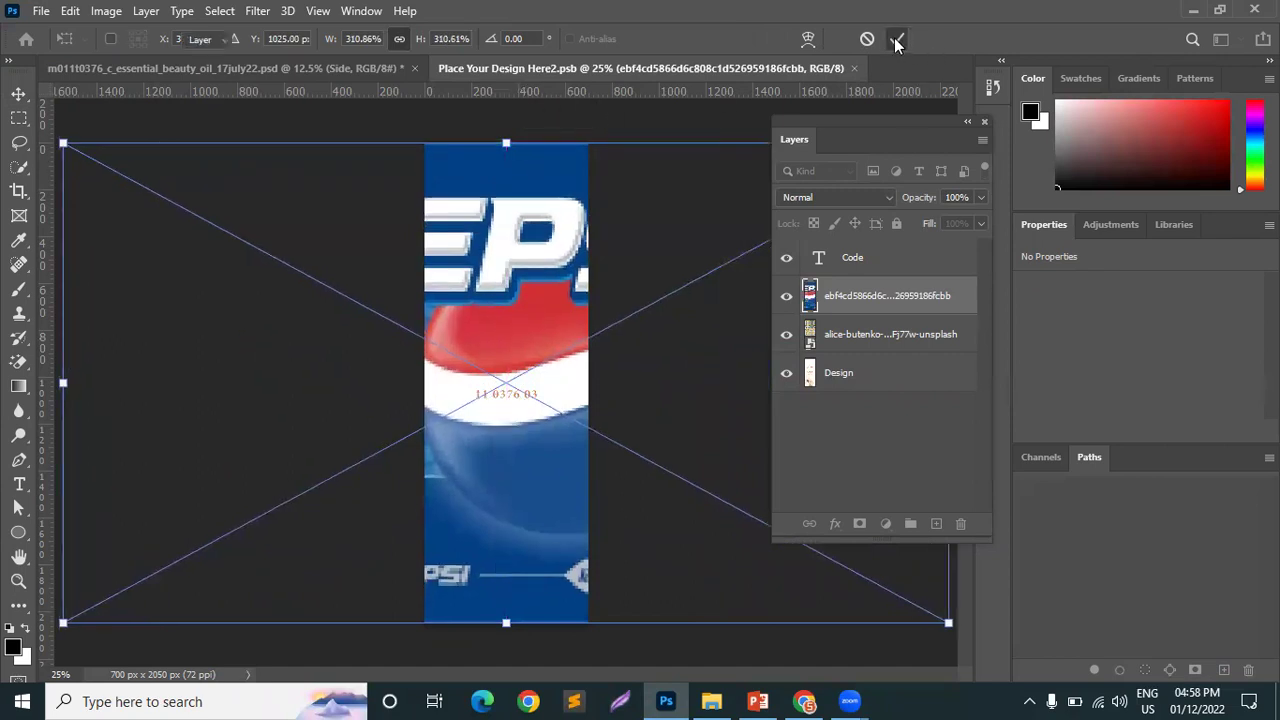
{"action": "left_click", "coordinate": [898, 39]}
- Delete the Code, tile pattern and Design layers from the box side artwork, keeping only the Pepsi label
{"action": "left_click", "coordinate": [871, 260]}
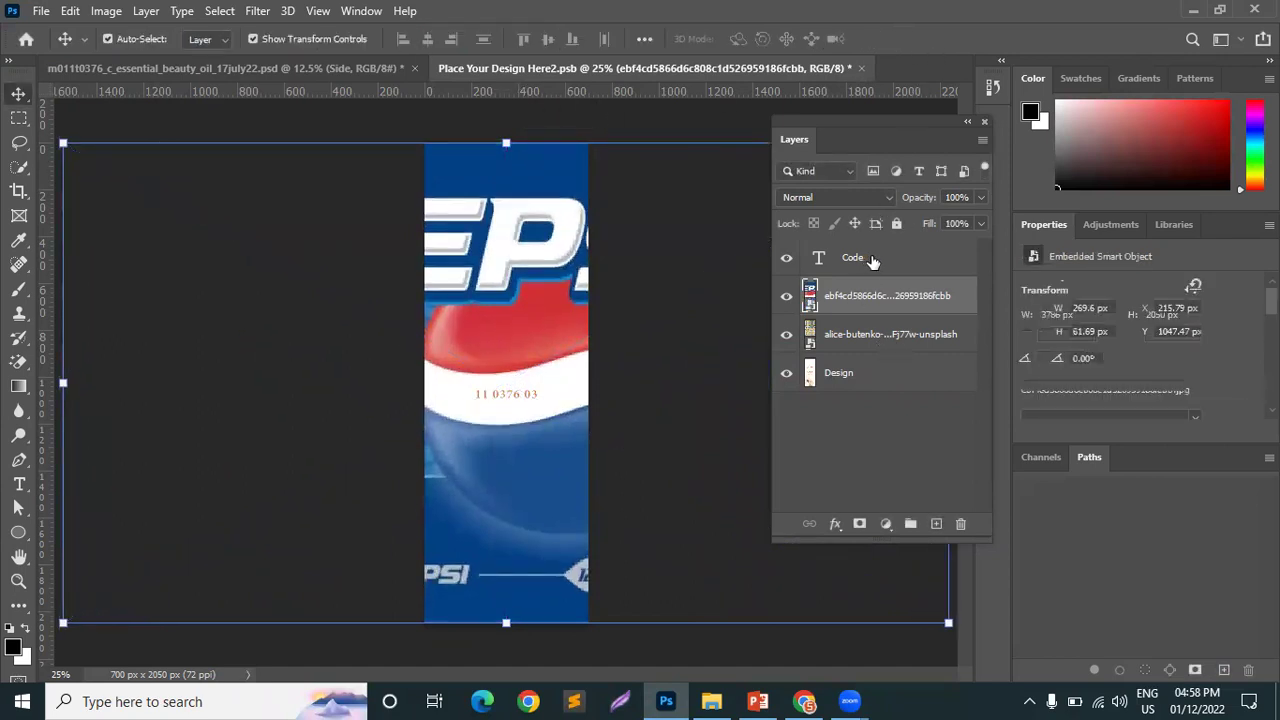
{"action": "key", "text": "Delete"}
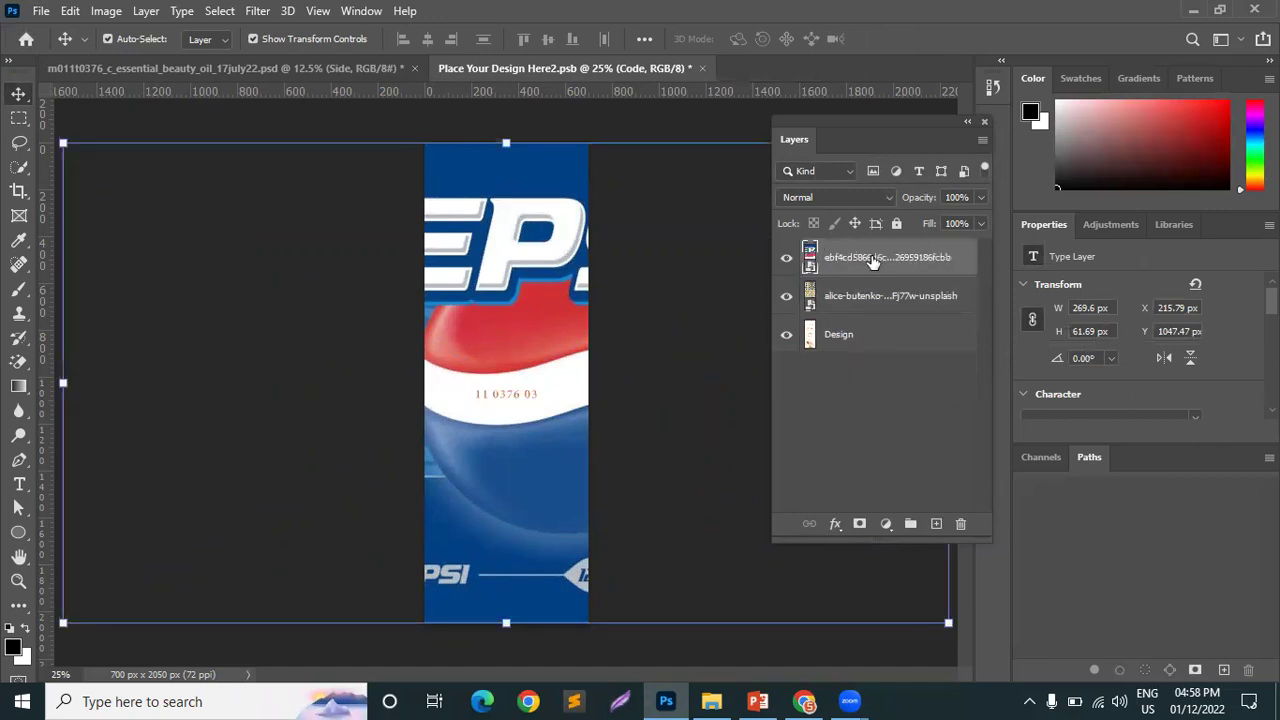
{"action": "left_click", "coordinate": [906, 297]}
{"action": "key", "text": "Delete"}
{"action": "key", "text": "Delete"}
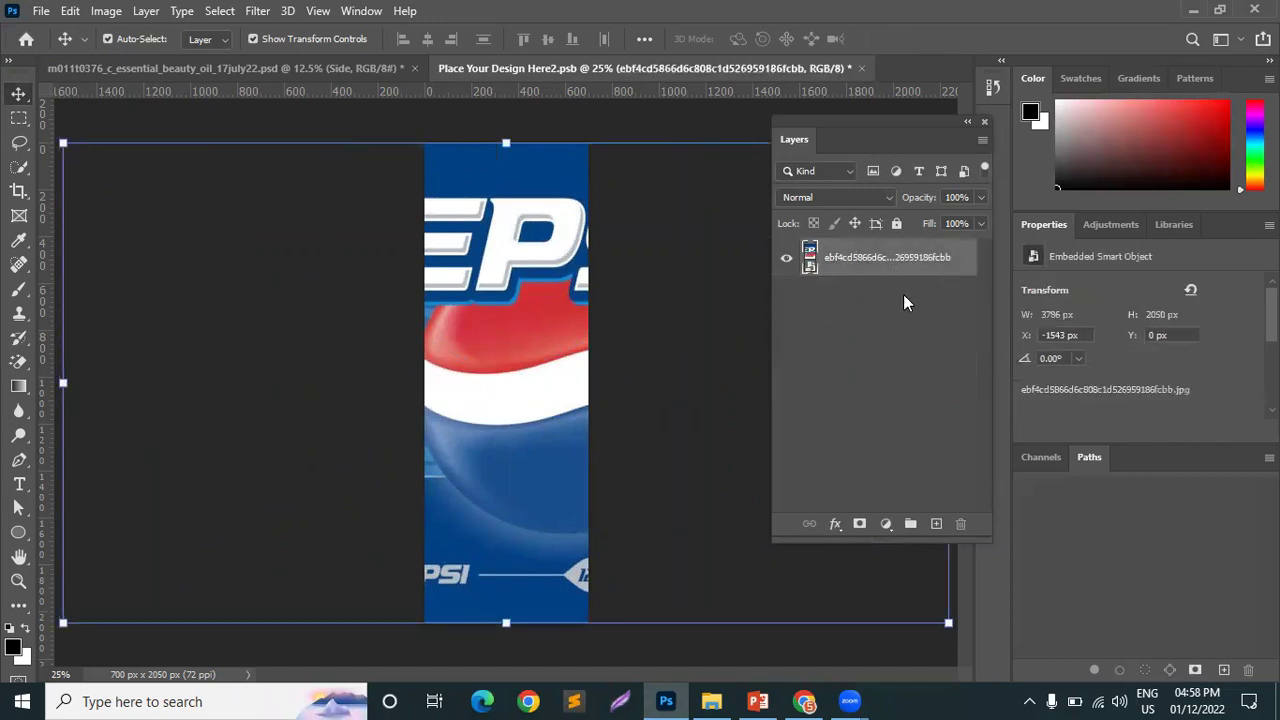
- Move the Pepsi label right to about X -1111 px, and save and close the box side smart object contents
{"action": "left_click_drag", "start_coordinate": [541, 446], "coordinate": [649, 451]}
{"action": "left_click", "coordinate": [740, 437]}
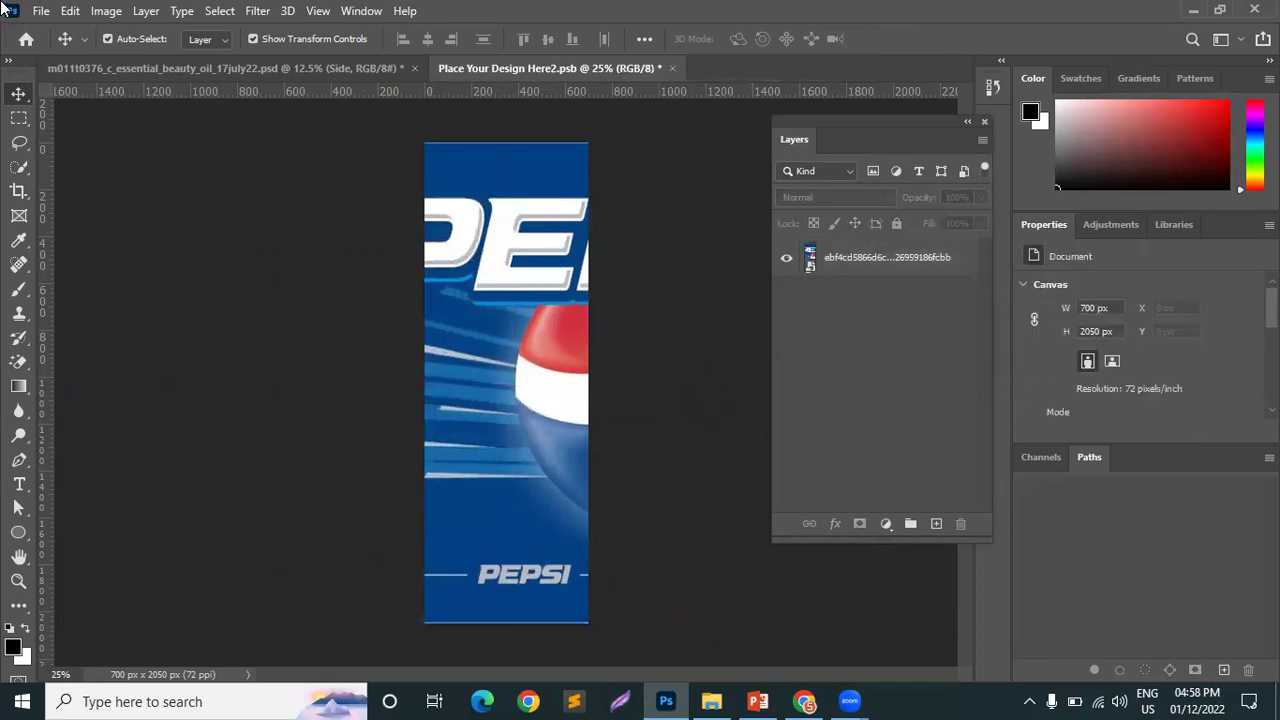
{"action": "left_click", "coordinate": [41, 10]}
{"action": "left_click", "coordinate": [60, 217]}
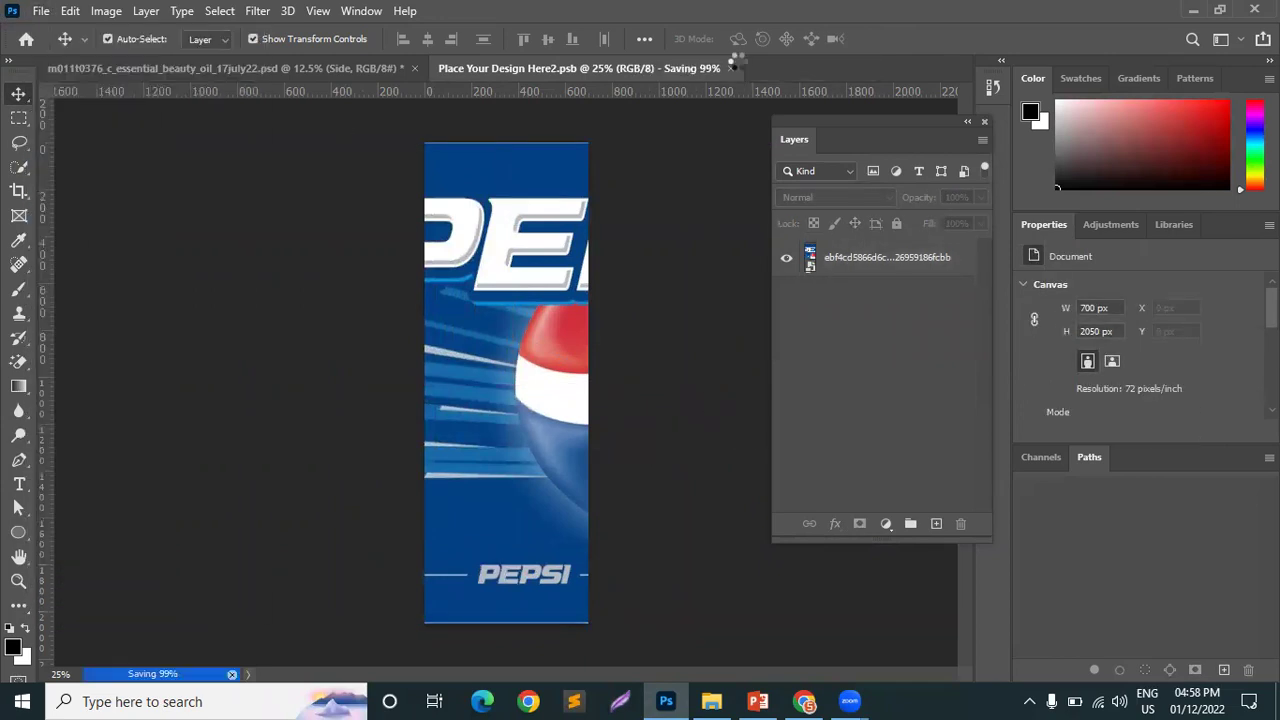
{"action": "left_click", "coordinate": [664, 68]}
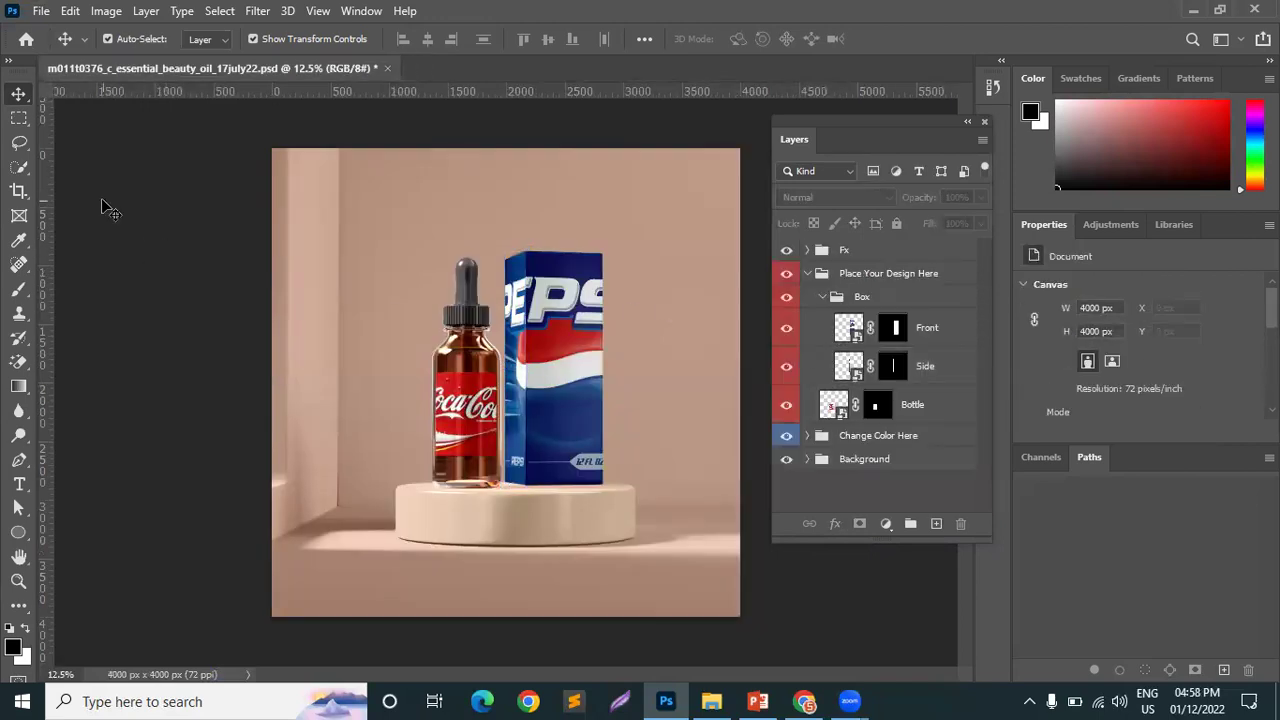
- Reopen the Side layer's smart object and nudge the Pepsi label up to Y -8 px
{"action": "left_click", "coordinate": [527, 383]}
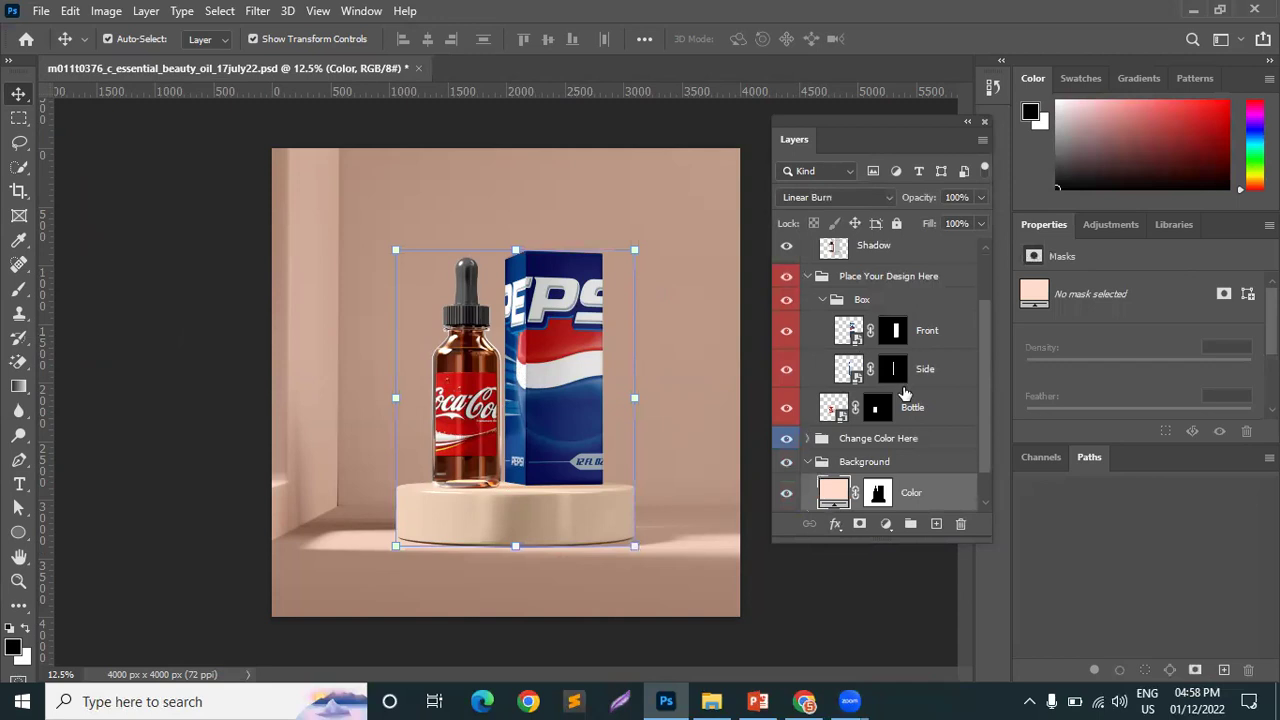
{"action": "left_click", "coordinate": [852, 373]}
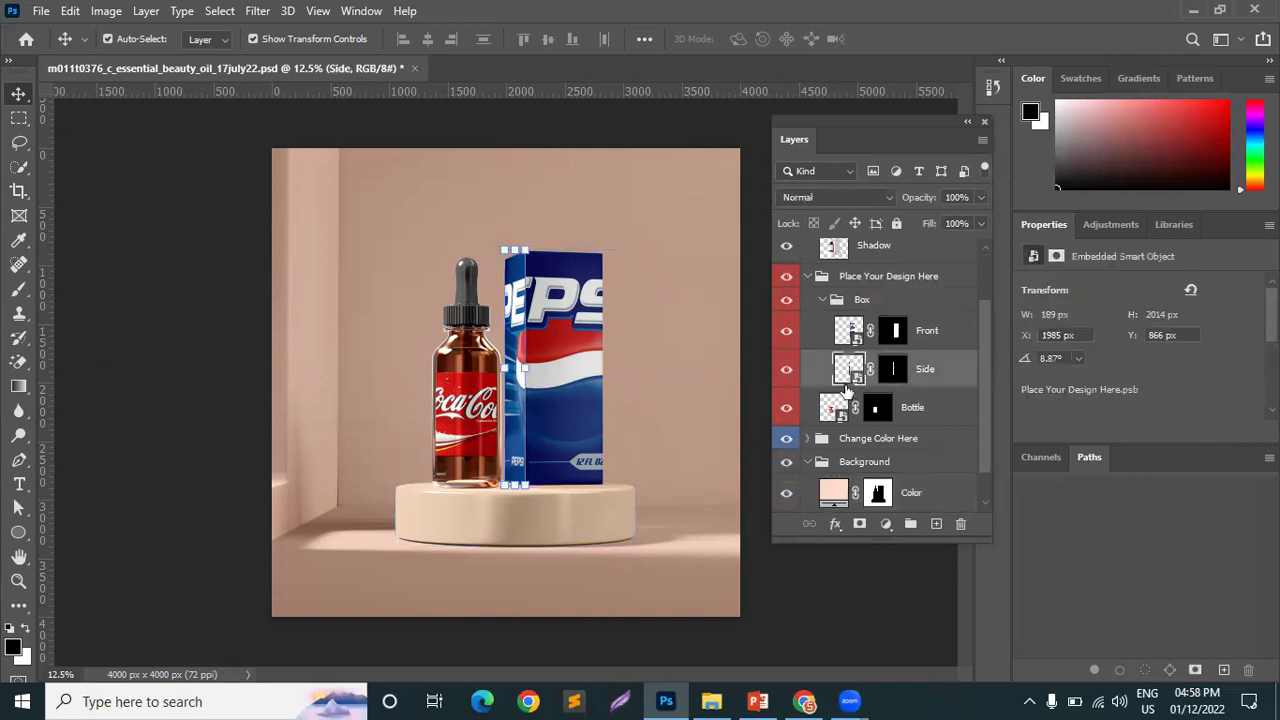
{"action": "double_click", "coordinate": [849, 370]}
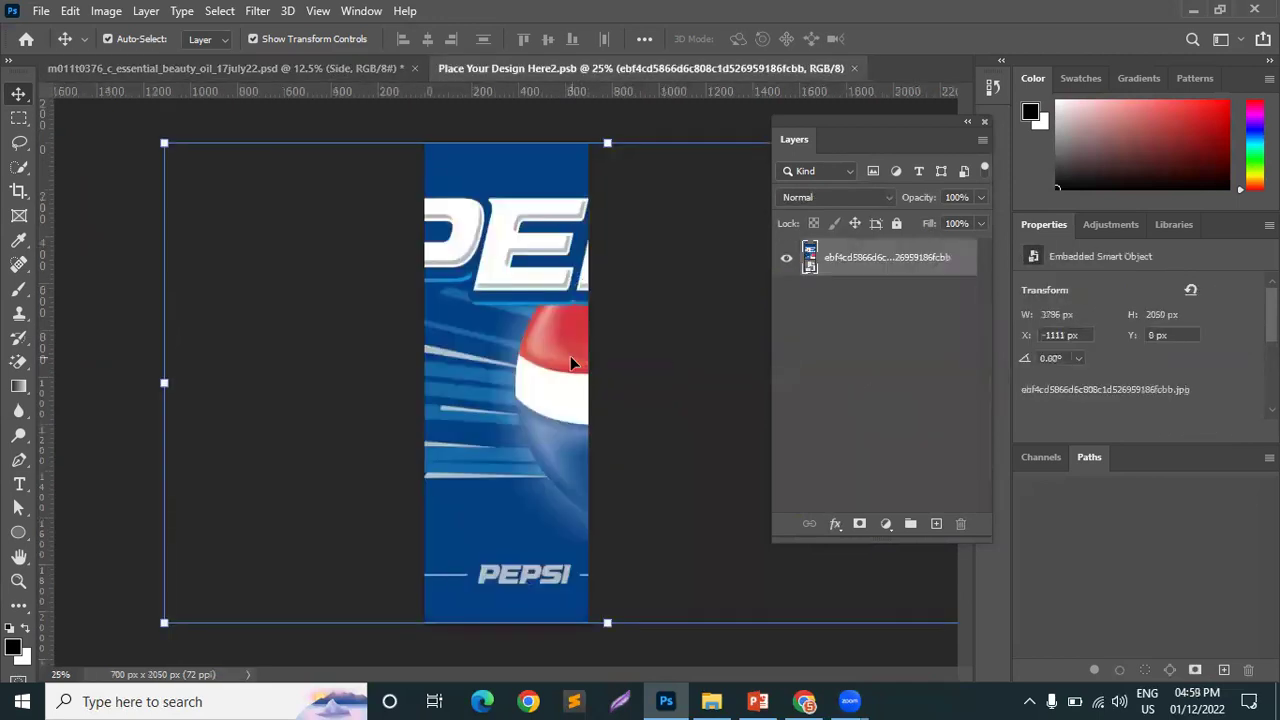
{"action": "key", "text": "Up"}
{"action": "key", "text": "Up"}
{"action": "key", "text": "Up"}
{"action": "key", "text": "Up"}
{"action": "key", "text": "Up"}
{"action": "key", "text": "Up"}
{"action": "key", "text": "Up"}
{"action": "key", "text": "Up"}
{"action": "key", "text": "Up"}
{"action": "key", "text": "Up"}
{"action": "key", "text": "Up"}
{"action": "key", "text": "Up"}
{"action": "key", "text": "Up"}
{"action": "key", "text": "Up"}
{"action": "key", "text": "Up"}
{"action": "key", "text": "Up"}
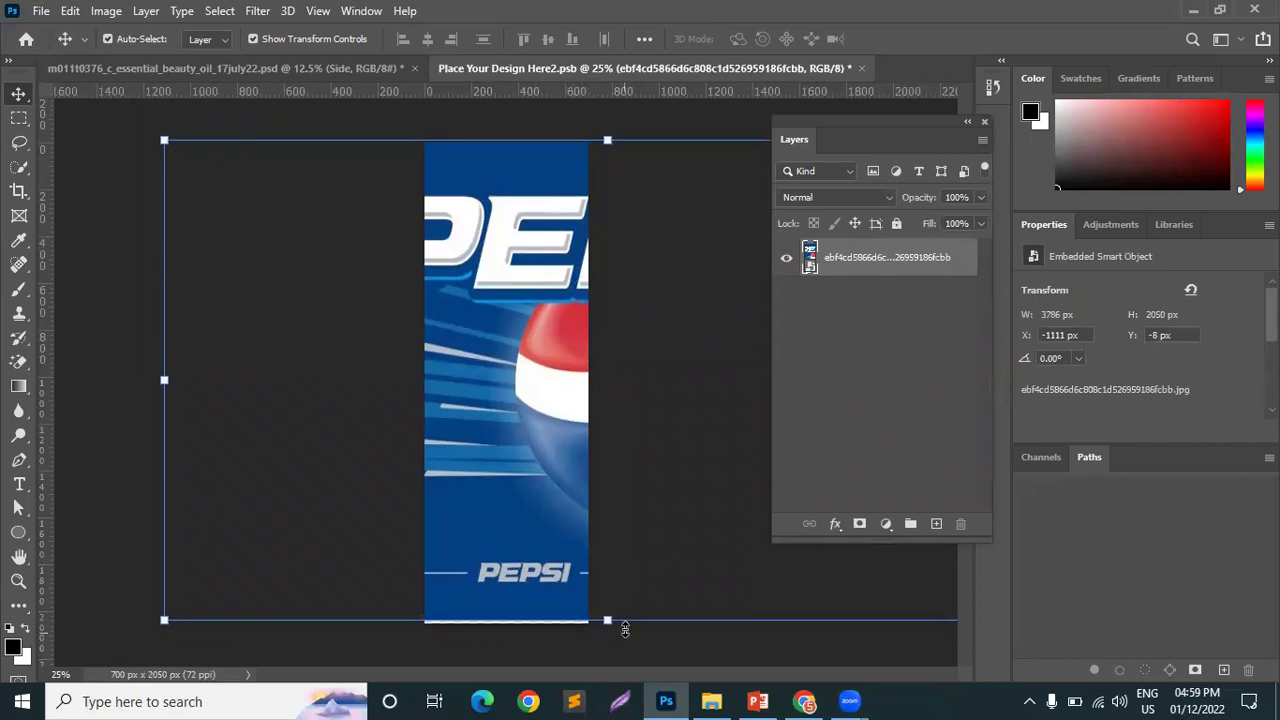
- Enlarge the Pepsi label to about 3802 × 2058 px to fill the bottom gap, and save to update the mockup
{"action": "left_click_drag", "start_coordinate": [612, 621], "coordinate": [607, 623]}
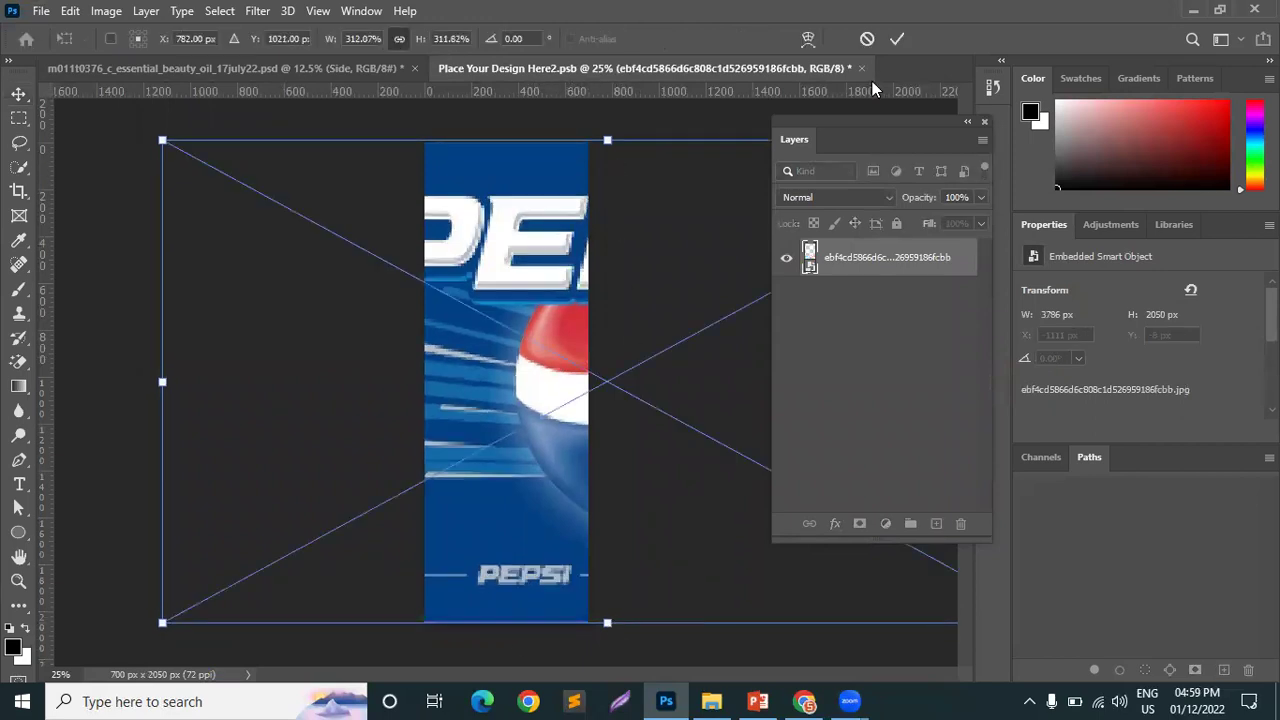
{"action": "left_click", "coordinate": [896, 39]}
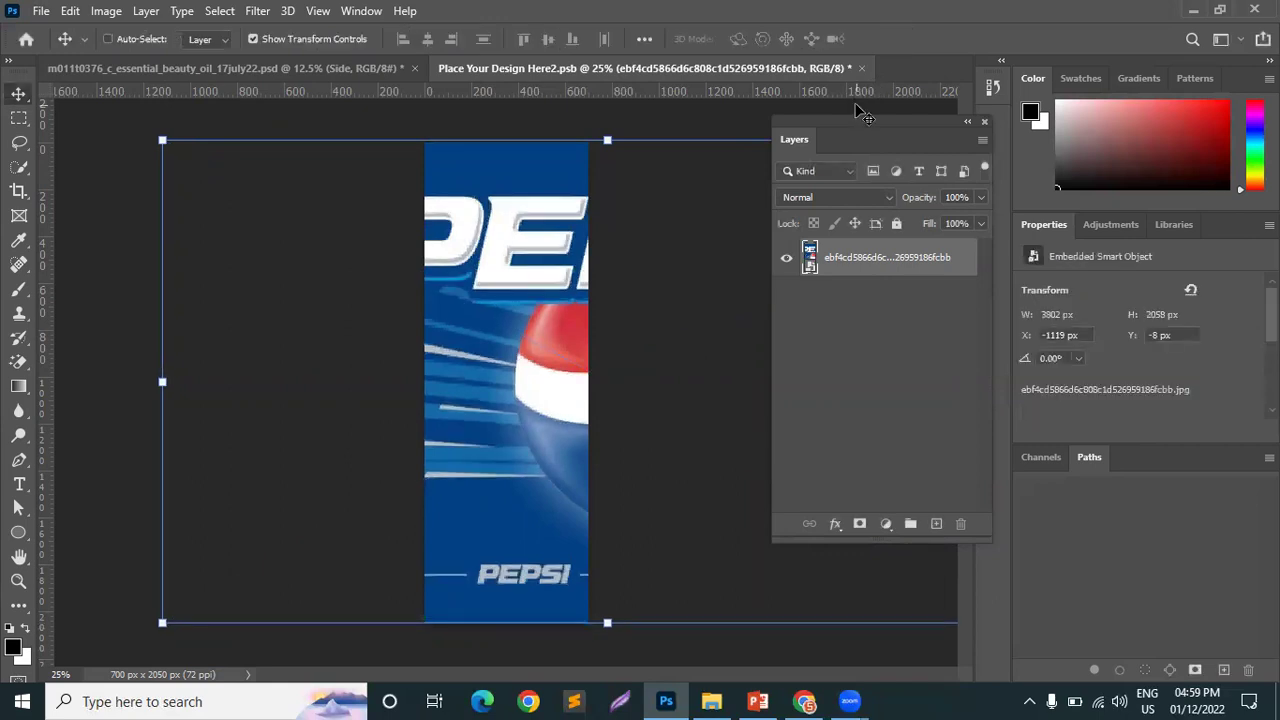
{"action": "key", "text": "ctrl+s"}
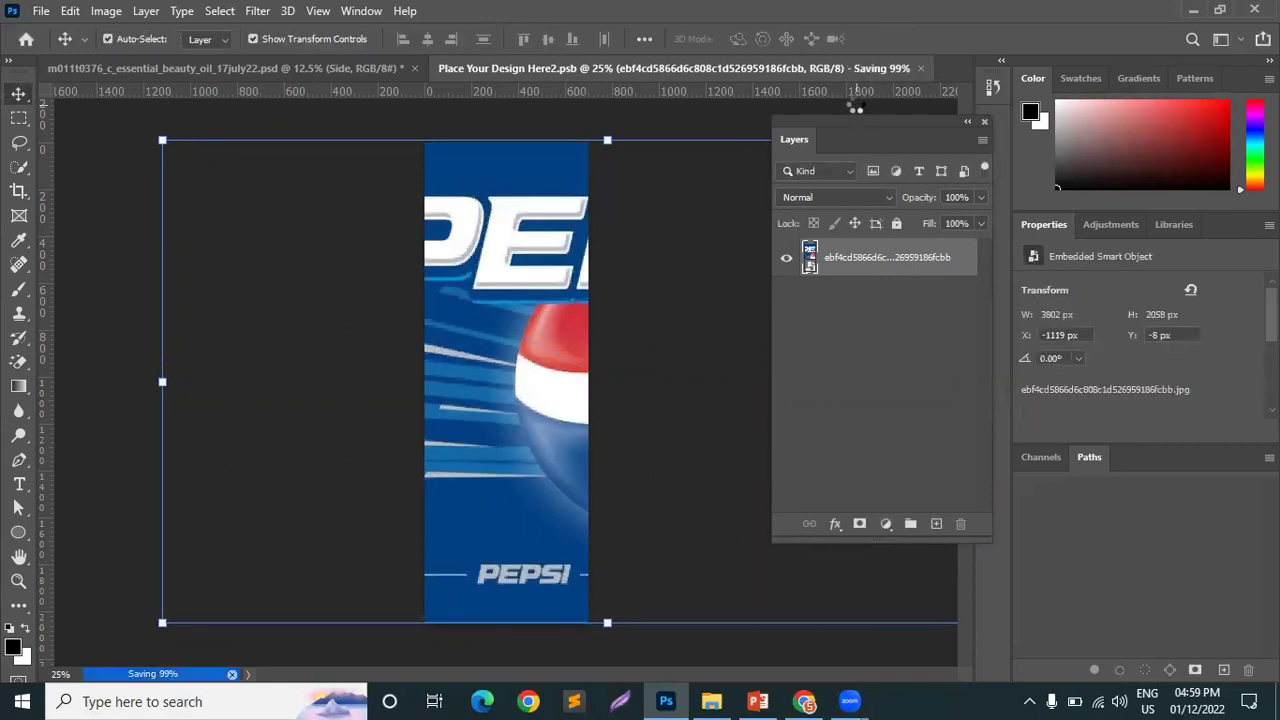
{"action": "left_click", "coordinate": [230, 68]}
{"action": "left_click", "coordinate": [557, 410]}
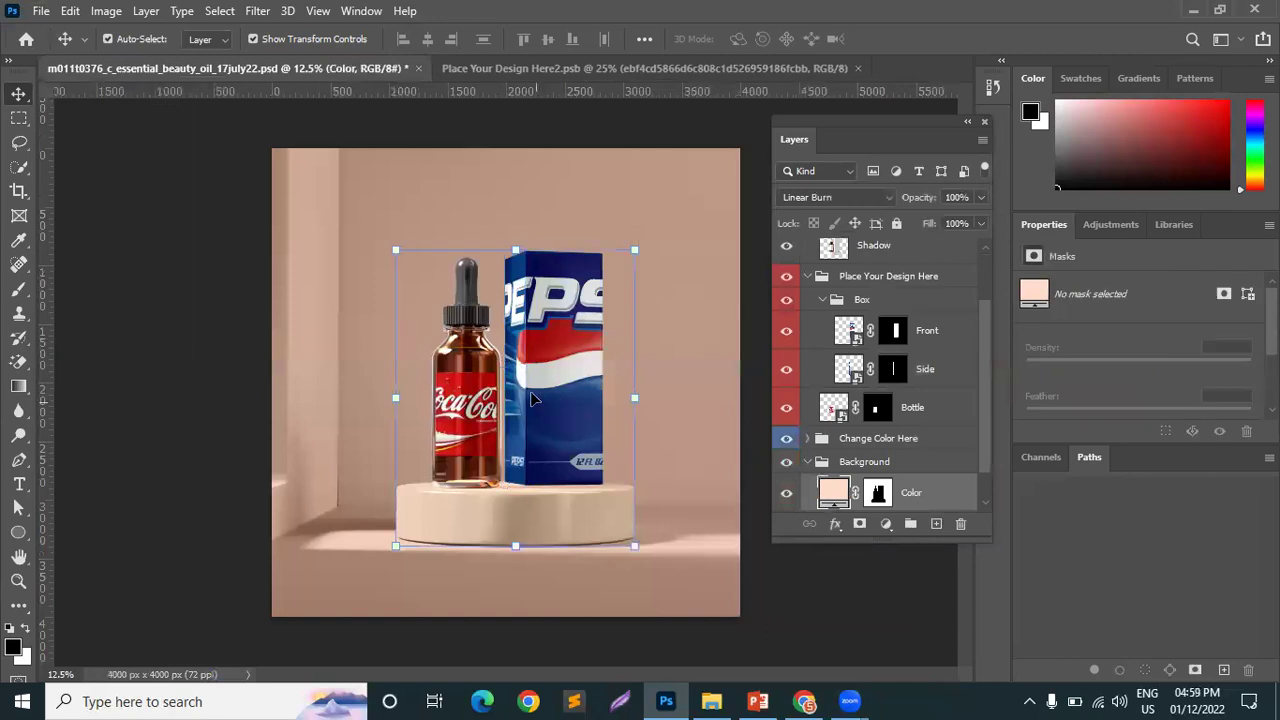
- Return to the box side artwork and nudge the Pepsi label up another 12 px to Y -20 px
{"action": "left_click", "coordinate": [536, 75]}
{"action": "key", "text": "ctrl+t"}
{"action": "mouse_move", "coordinate": [603, 620]}
{"action": "left_mouse_down"}
{"action": "mouse_move", "coordinate": [614, 636]}
{"action": "mouse_move", "coordinate": [607, 622]}
{"action": "left_mouse_up"}
{"action": "key", "text": "Up"}
{"action": "key", "text": "Up"}
{"action": "key", "text": "Up"}
{"action": "key", "text": "Up"}
{"action": "key", "text": "Up"}
{"action": "key", "text": "Up"}
{"action": "key", "text": "Up"}
{"action": "key", "text": "Up"}
{"action": "key", "text": "Up"}
{"action": "key", "text": "Up"}
{"action": "key", "text": "Up"}
{"action": "key", "text": "Up"}
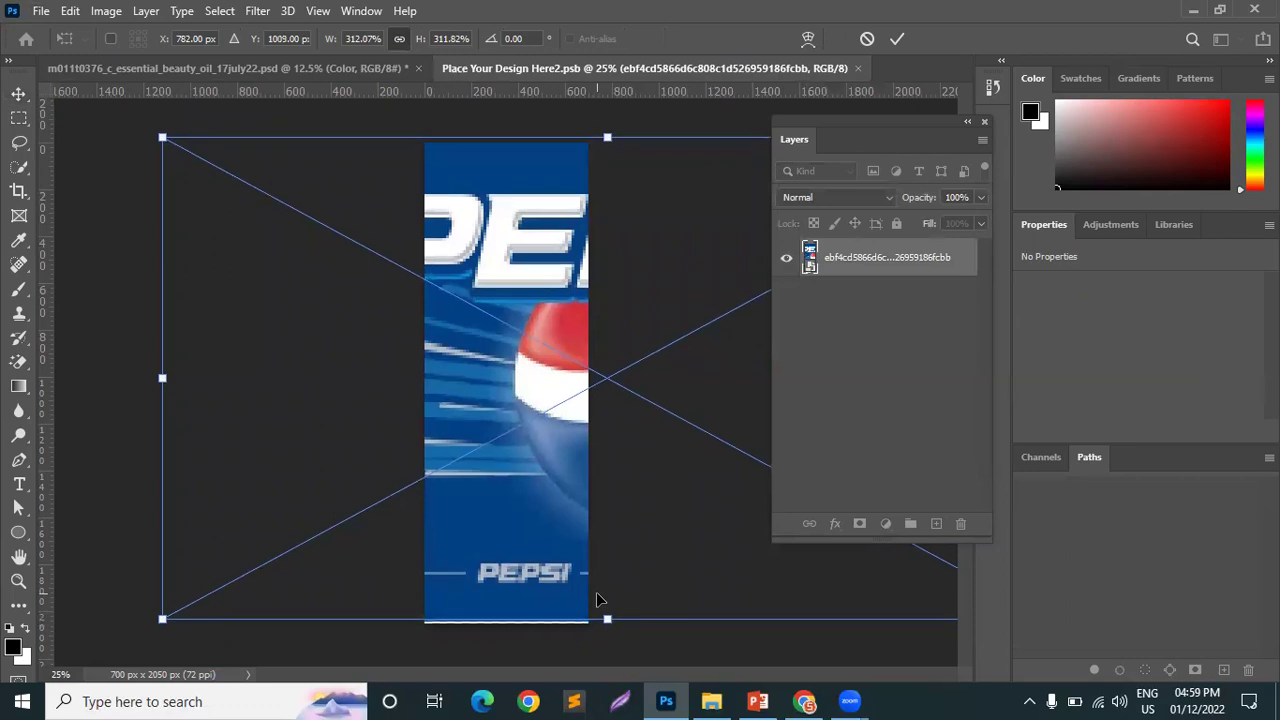
- Scale the Pepsi label to about 3824 × 2070 px to cover the canvas, save, and return to the mockup
{"action": "left_click_drag", "start_coordinate": [607, 616], "coordinate": [601, 625]}
{"action": "left_click", "coordinate": [898, 41]}
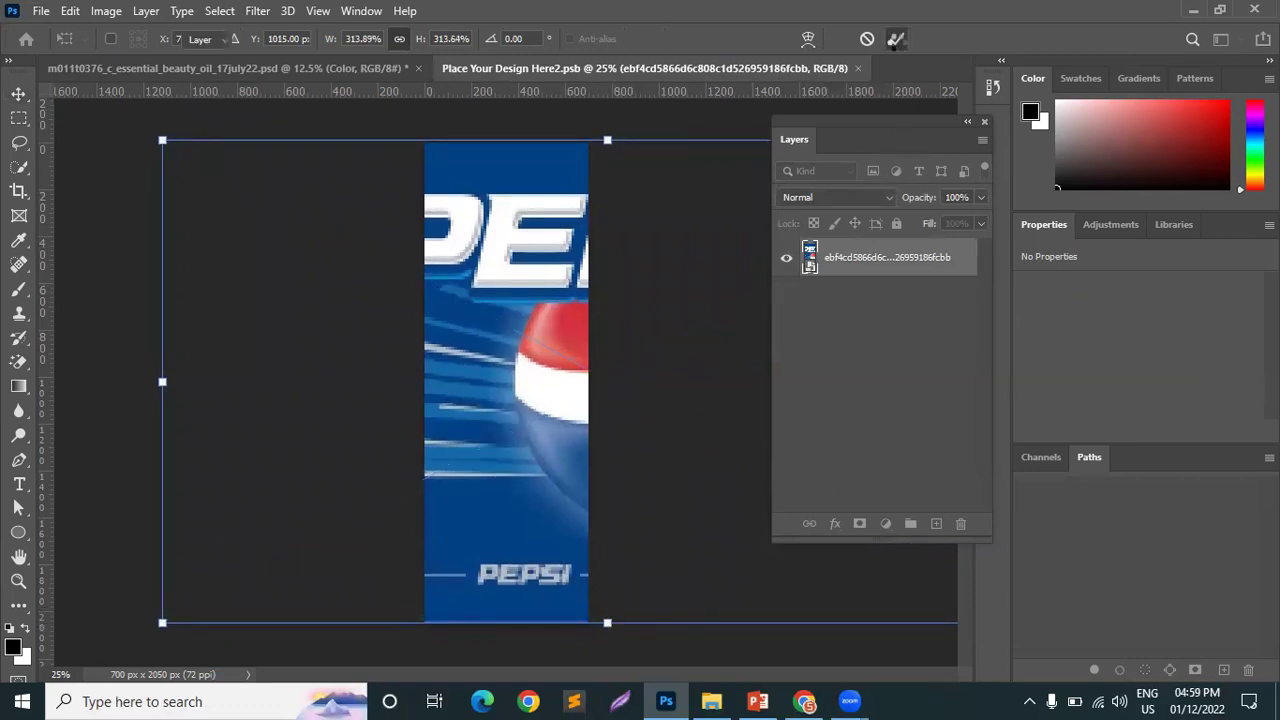
{"action": "key", "text": "ctrl+s"}
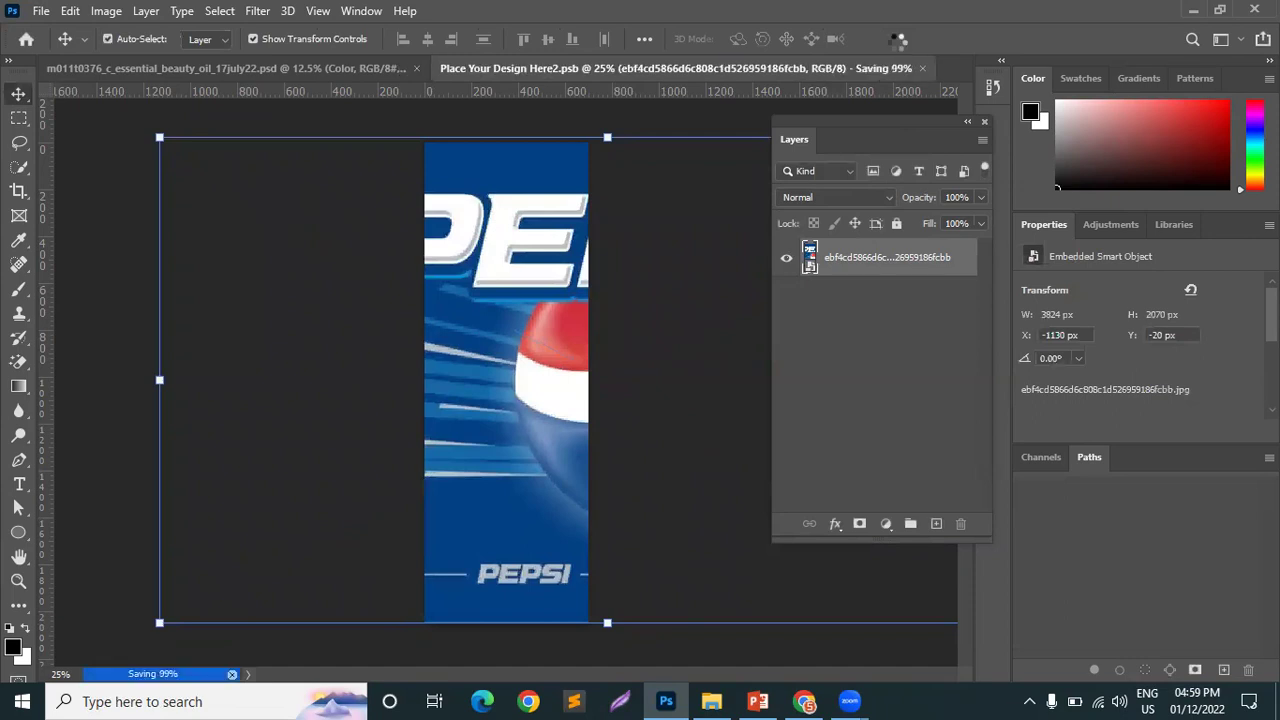
{"action": "left_click", "coordinate": [294, 66]}
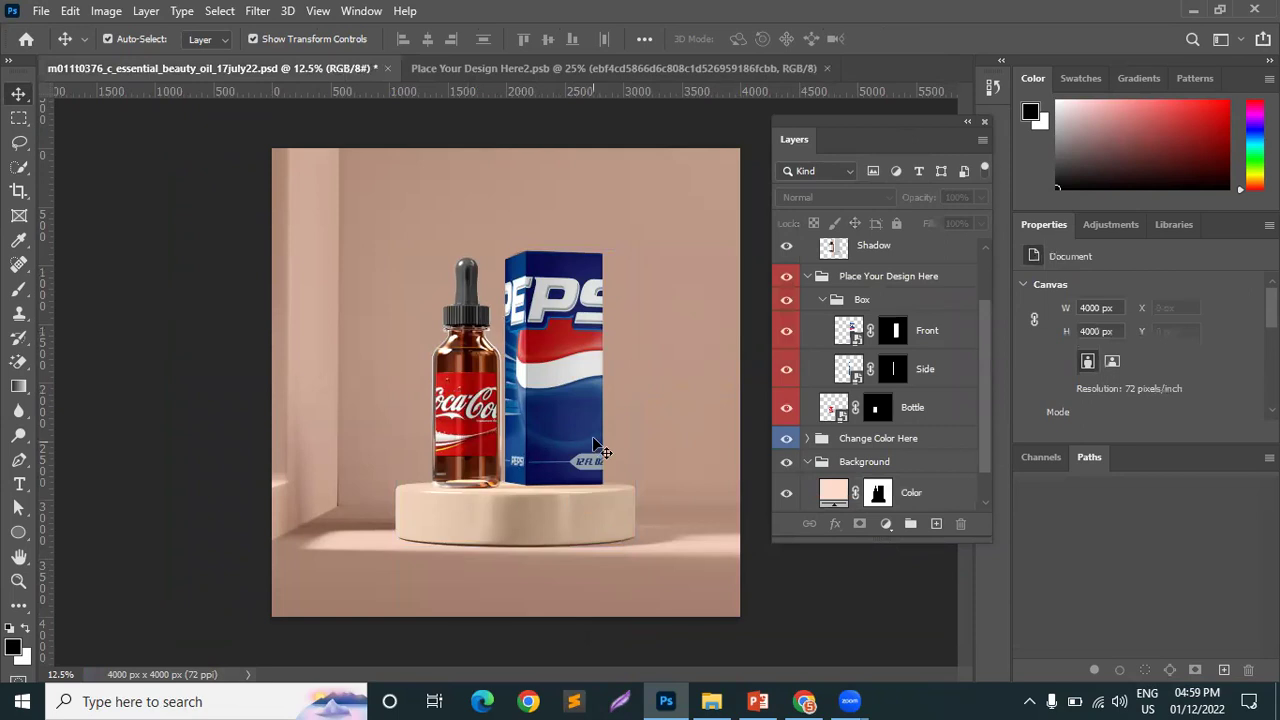
- Try to align the side artwork with the box front by shrinking the Pepsi label to about 3756 × 2034 px and saving
{"action": "scroll", "coordinate": [530, 328], "scroll_direction": "up", "scroll_amount": 3}
{"action": "scroll", "coordinate": [530, 328], "scroll_direction": "up", "scroll_amount": 3}
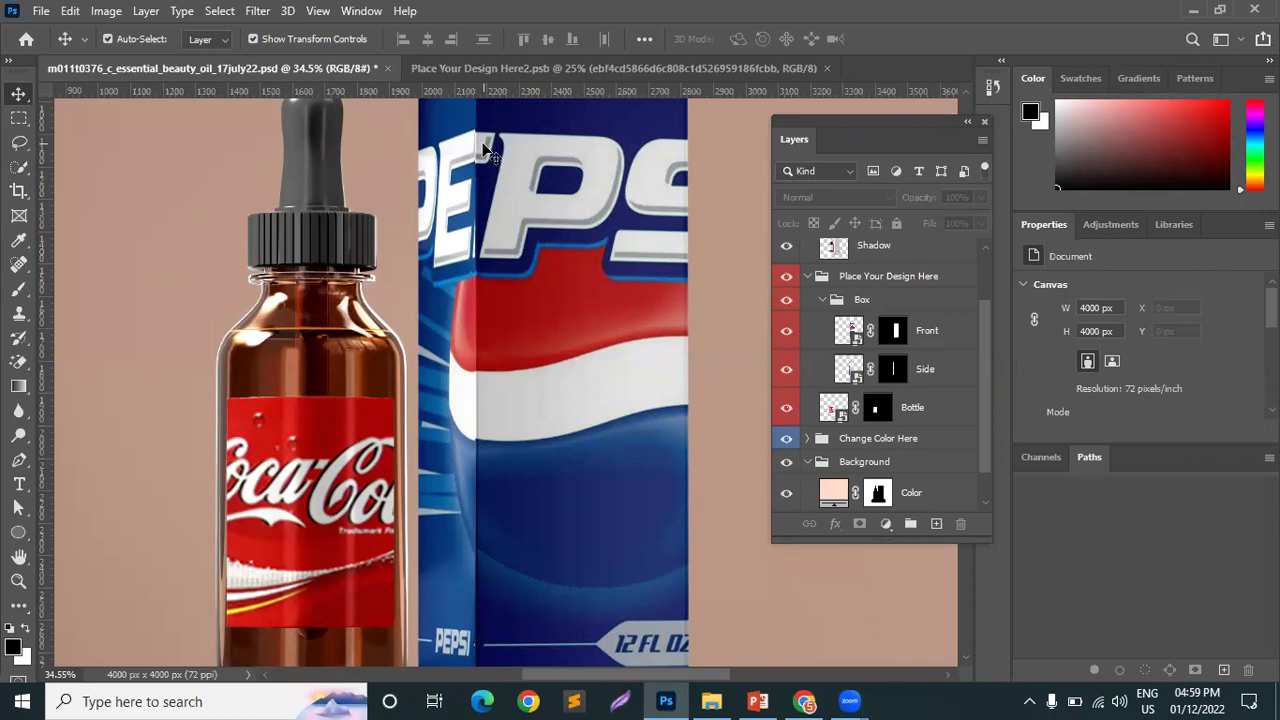
{"action": "left_click", "coordinate": [585, 68]}
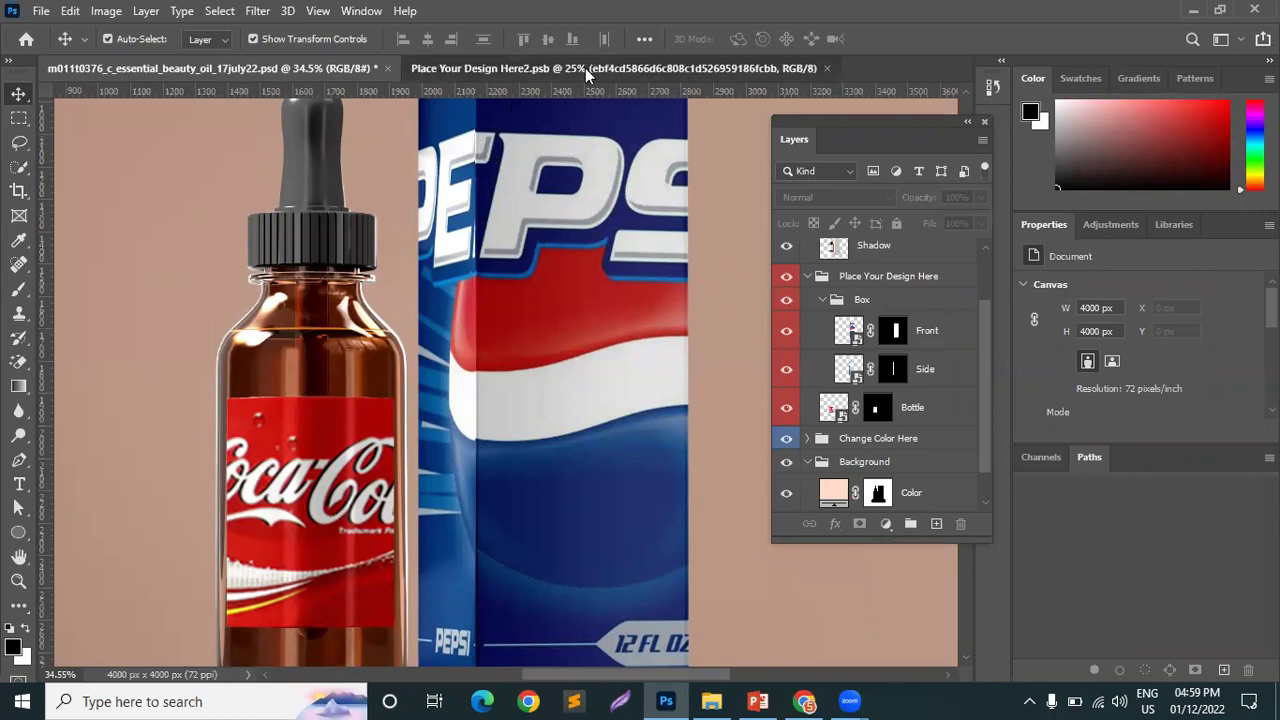
{"action": "left_click_drag", "start_coordinate": [607, 626], "coordinate": [607, 616]}
{"action": "left_click", "coordinate": [897, 38]}
{"action": "key", "text": "ctrl+s"}
{"action": "left_click", "coordinate": [274, 71]}
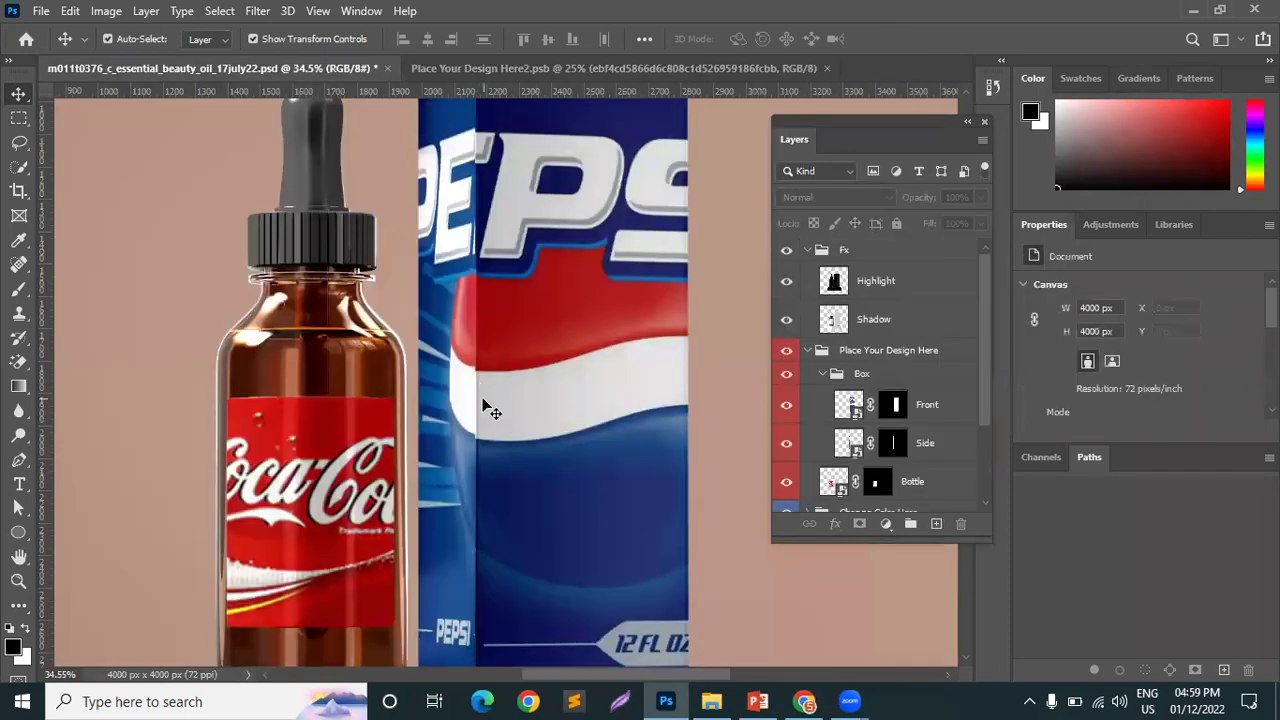
- Check the side and front alignment on the mockup, and undo the last resize of the Pepsi label
{"action": "scroll", "coordinate": [526, 457], "scroll_direction": "down", "scroll_amount": 3}
{"action": "scroll", "coordinate": [494, 329], "scroll_direction": "up", "scroll_amount": 6}
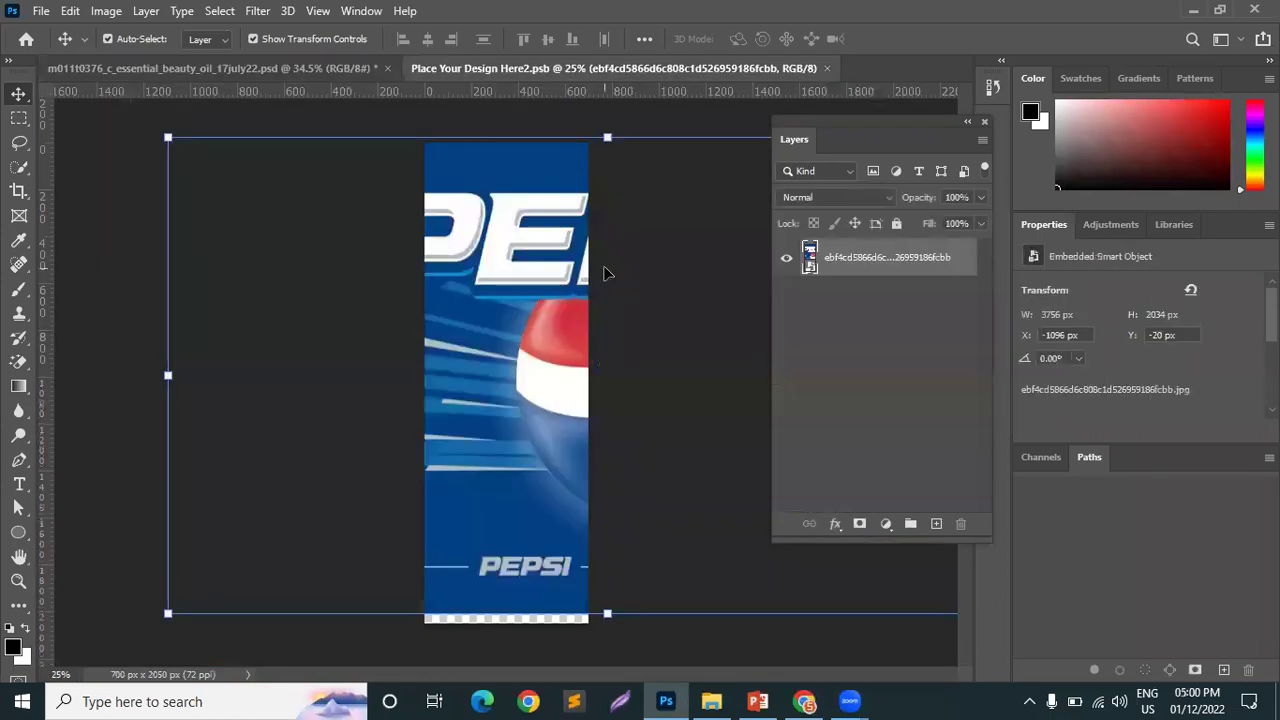
{"action": "key", "text": "z"}
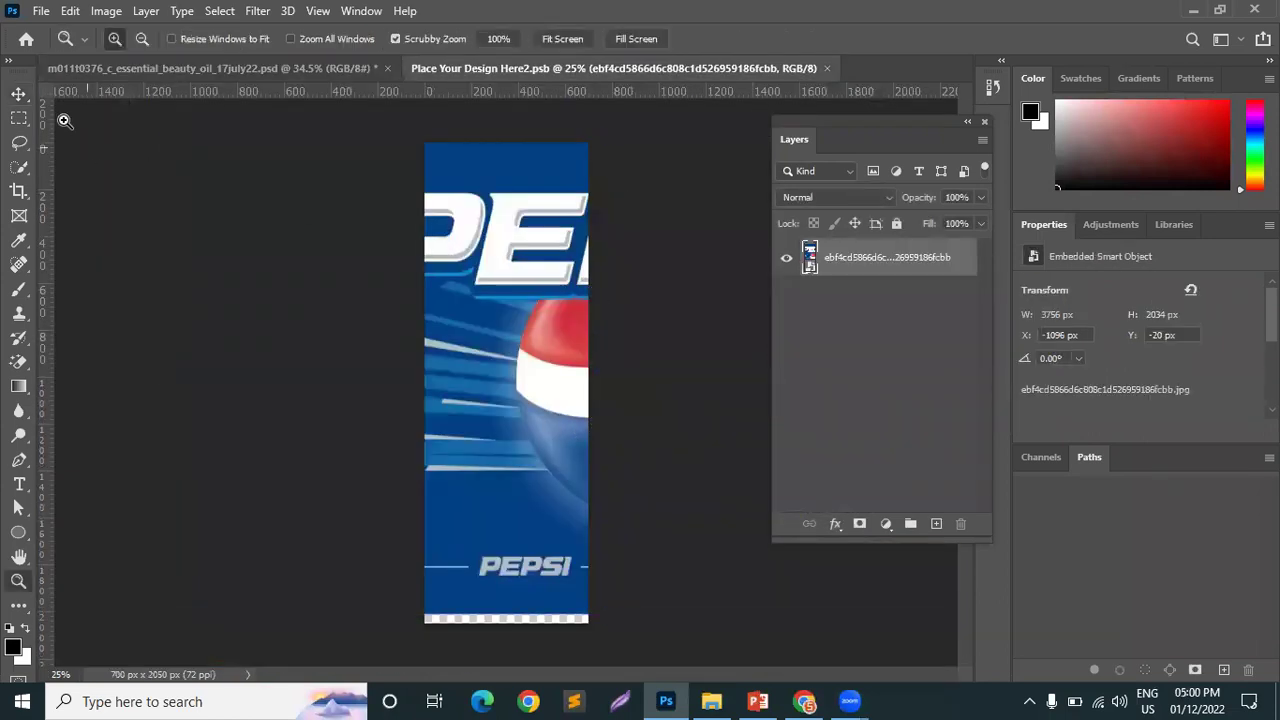
{"action": "left_click", "coordinate": [28, 101]}
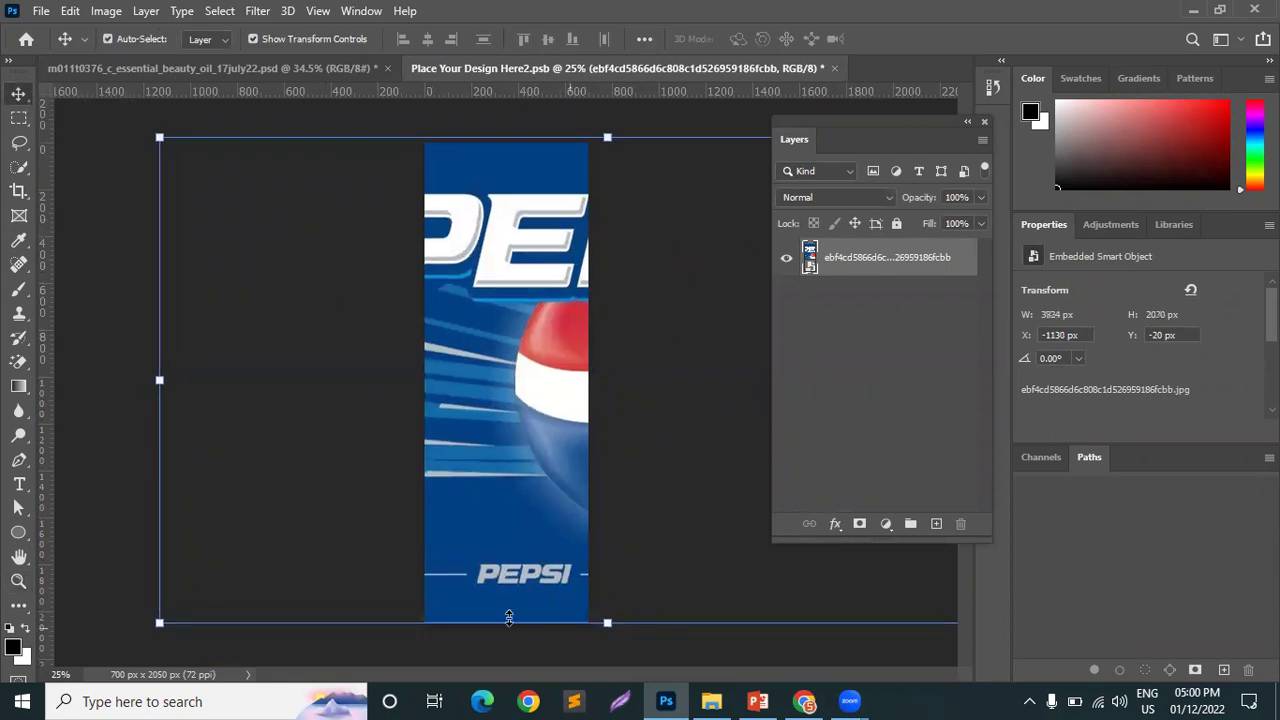
- Nudge the Pepsi label left to X -1158 px, save the smart object, and check the whole mockup
{"action": "key", "text": "Left"}
{"action": "key", "text": "Left"}
{"action": "key", "text": "Left"}
{"action": "key", "text": "Left"}
{"action": "key", "text": "Left"}
{"action": "key", "text": "Left"}
{"action": "key", "text": "Left"}
{"action": "key", "text": "Left"}
{"action": "key", "text": "Left"}
{"action": "key", "text": "Left"}
{"action": "key", "text": "Left"}
{"action": "key", "text": "Left"}
{"action": "key", "text": "Left"}
{"action": "key", "text": "Left"}
{"action": "key", "text": "Left"}
{"action": "key", "text": "Left"}
{"action": "key", "text": "Left"}
{"action": "key", "text": "Left"}
{"action": "key", "text": "Left"}
{"action": "key", "text": "Left"}
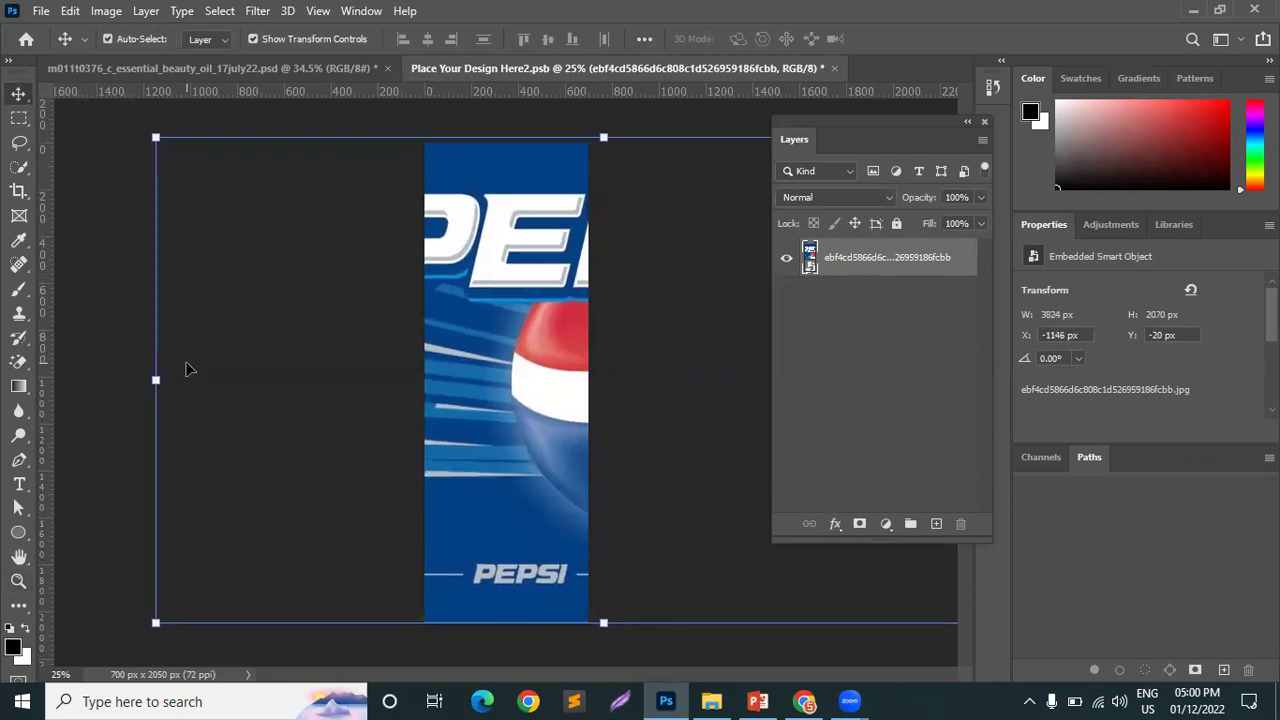
{"action": "key", "text": "ctrl+s"}
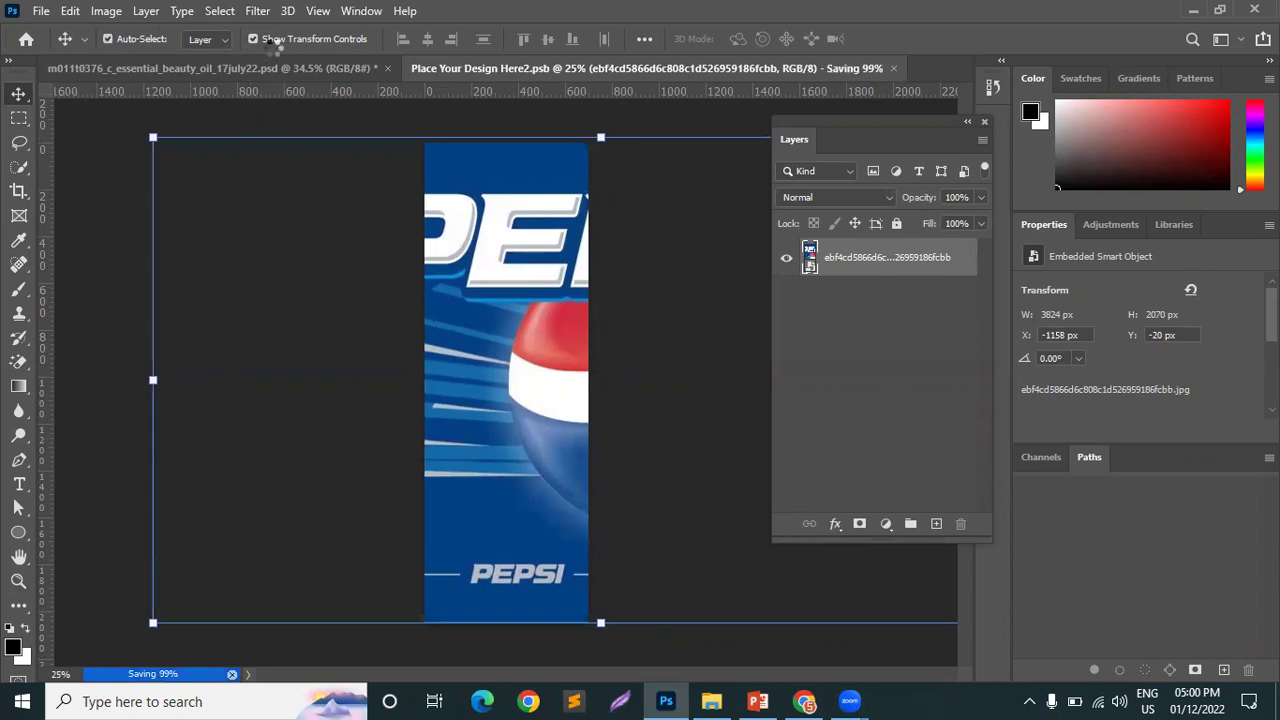
{"action": "left_click", "coordinate": [276, 66]}
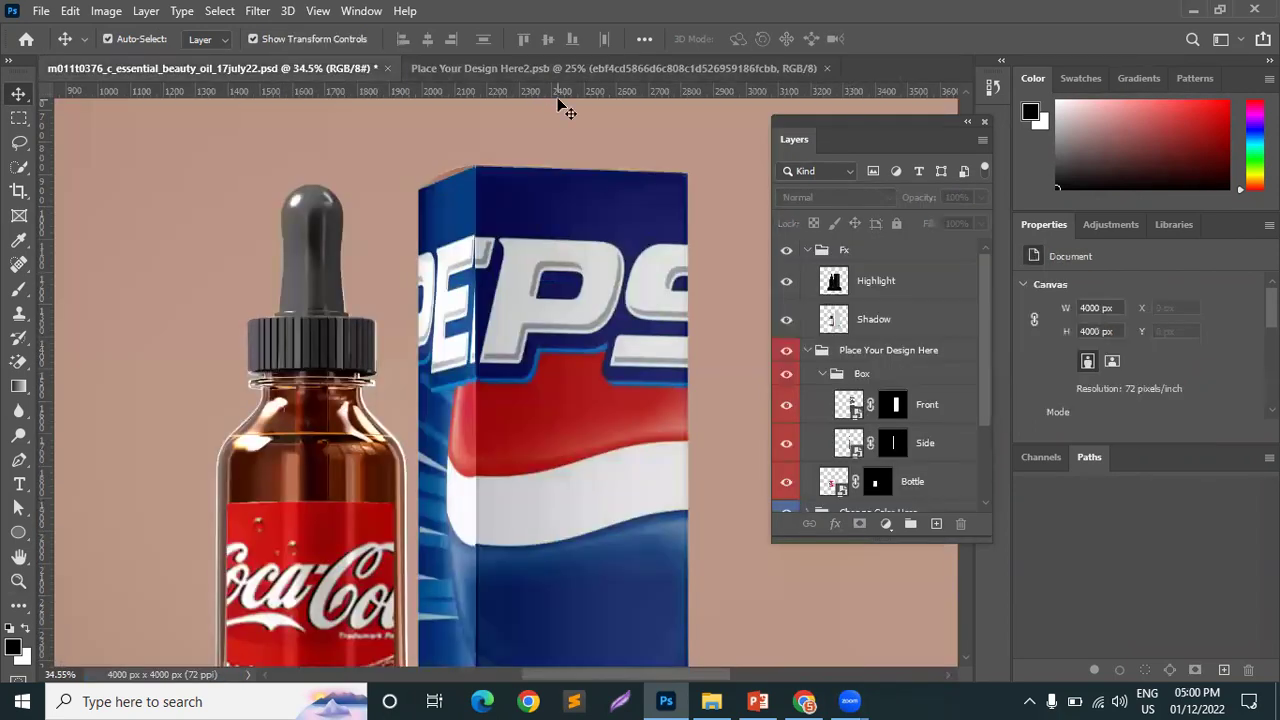
{"action": "scroll", "coordinate": [543, 429], "scroll_direction": "down", "scroll_amount": 8}
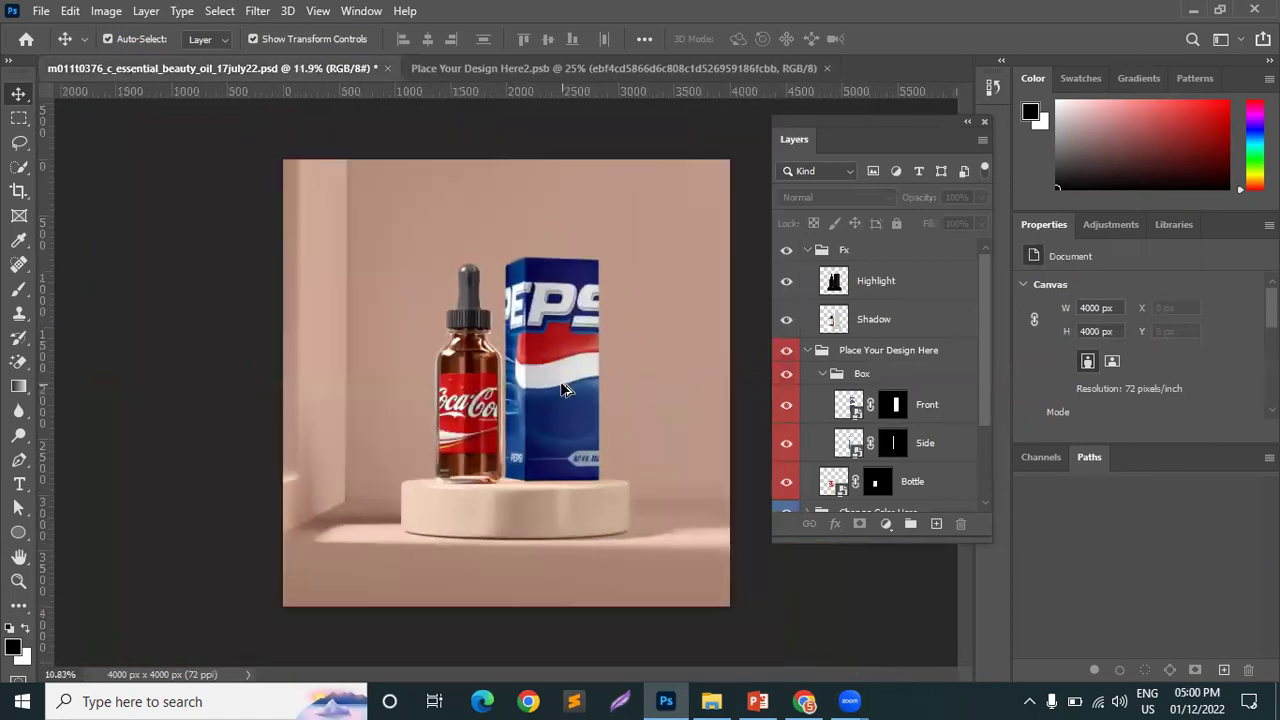
{"action": "scroll", "coordinate": [563, 388], "scroll_direction": "up", "scroll_amount": 1}
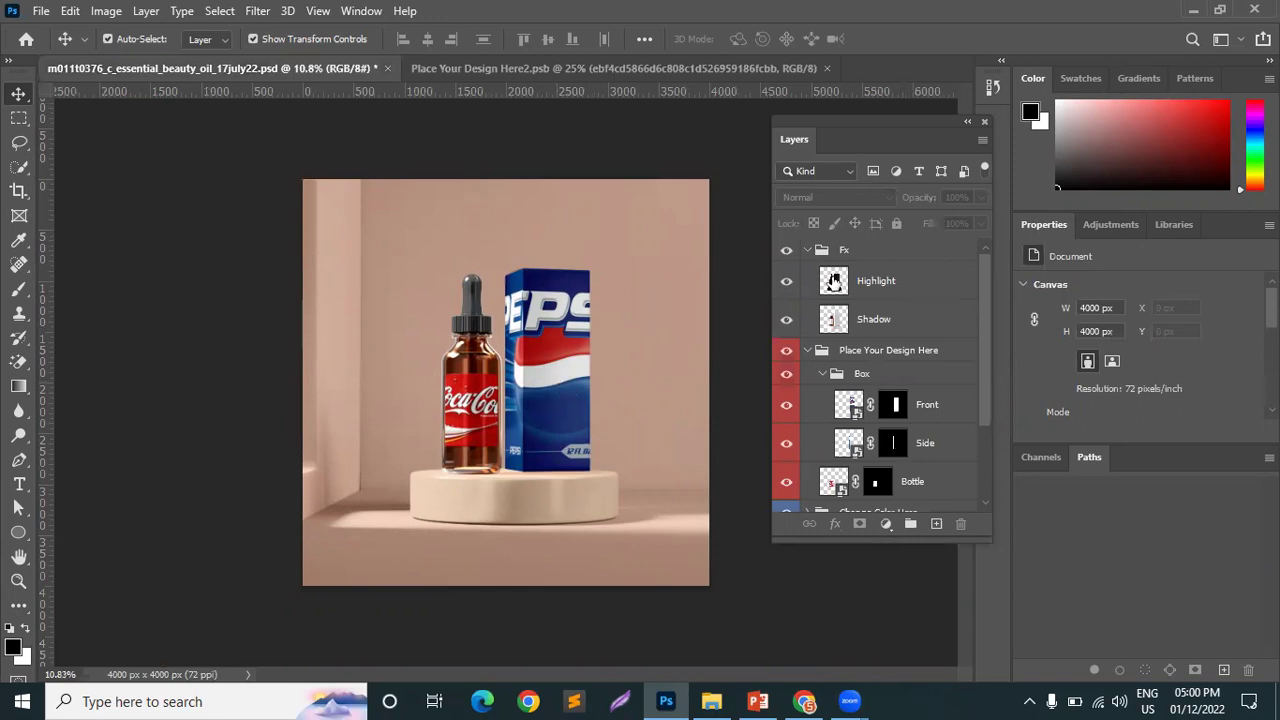
- Collapse the Box and Place Your Design Here layer groups and select the Background group
{"action": "left_click", "coordinate": [824, 374]}
{"action": "left_click", "coordinate": [808, 351]}
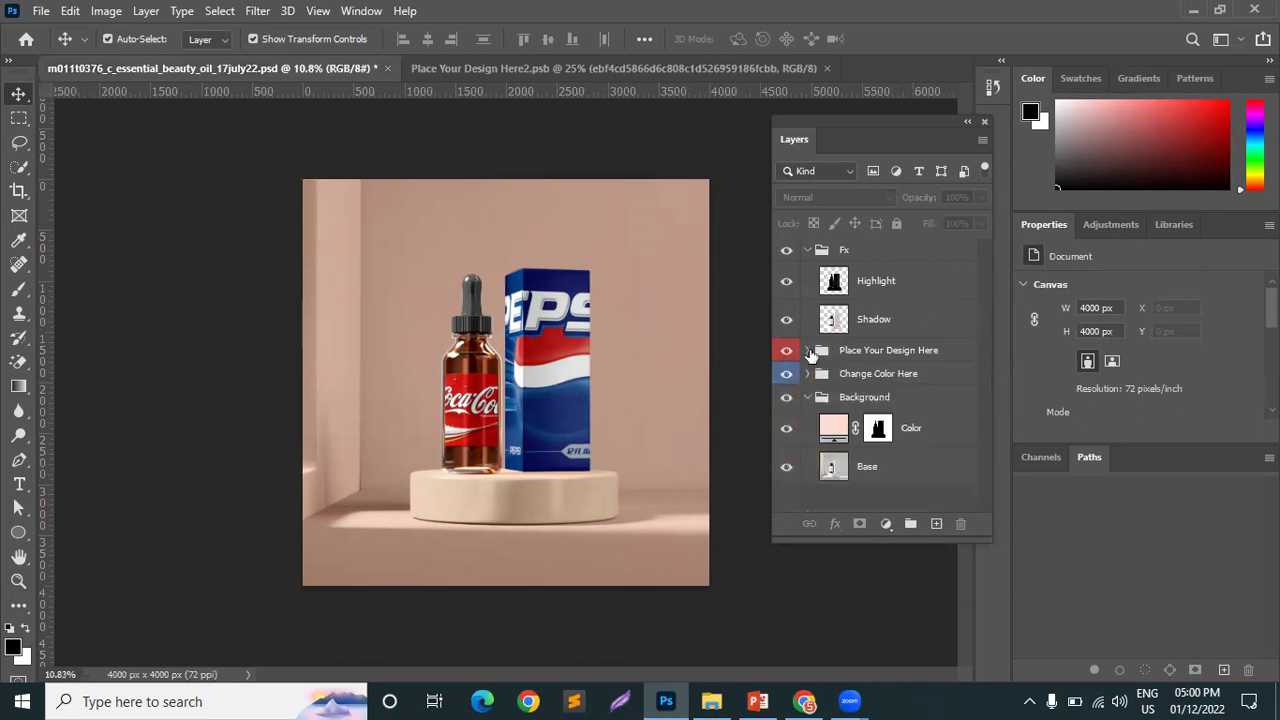
{"action": "left_click", "coordinate": [812, 397]}
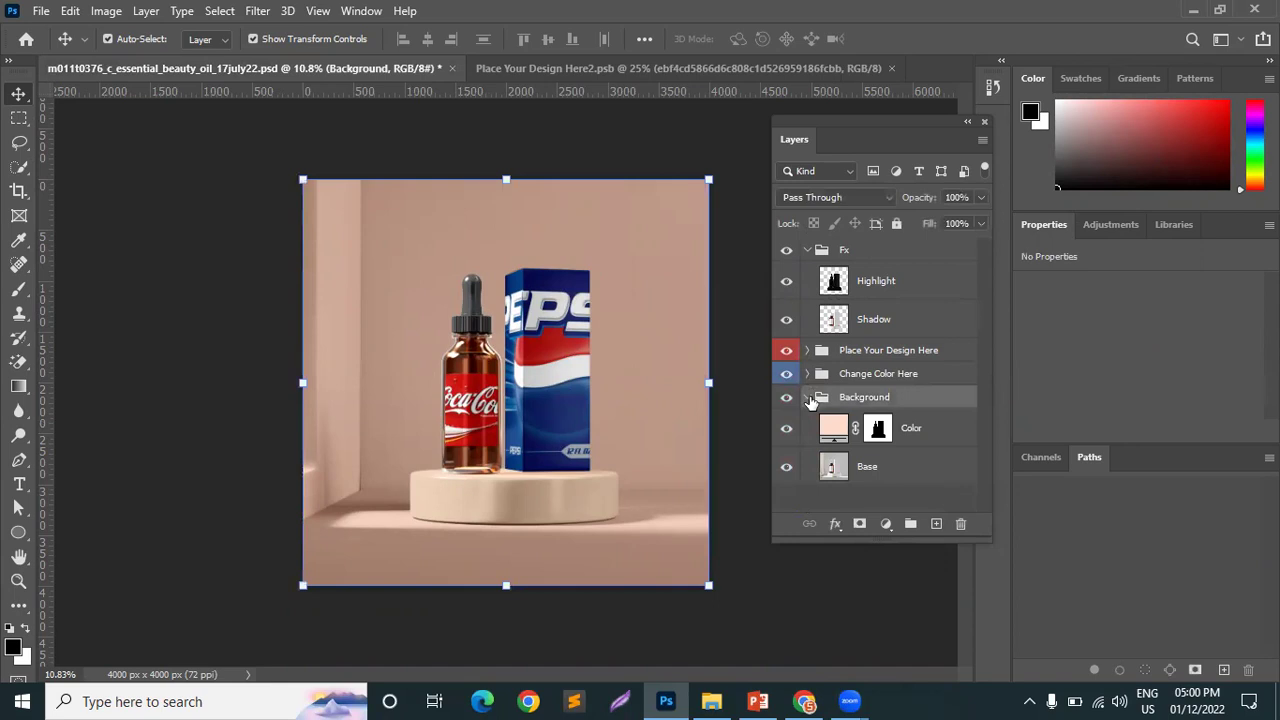
- Collapse the Background group and toggle the Highlight layer in the Fx group off and on to check its effect
{"action": "left_click", "coordinate": [809, 398]}
{"action": "left_click", "coordinate": [860, 252]}
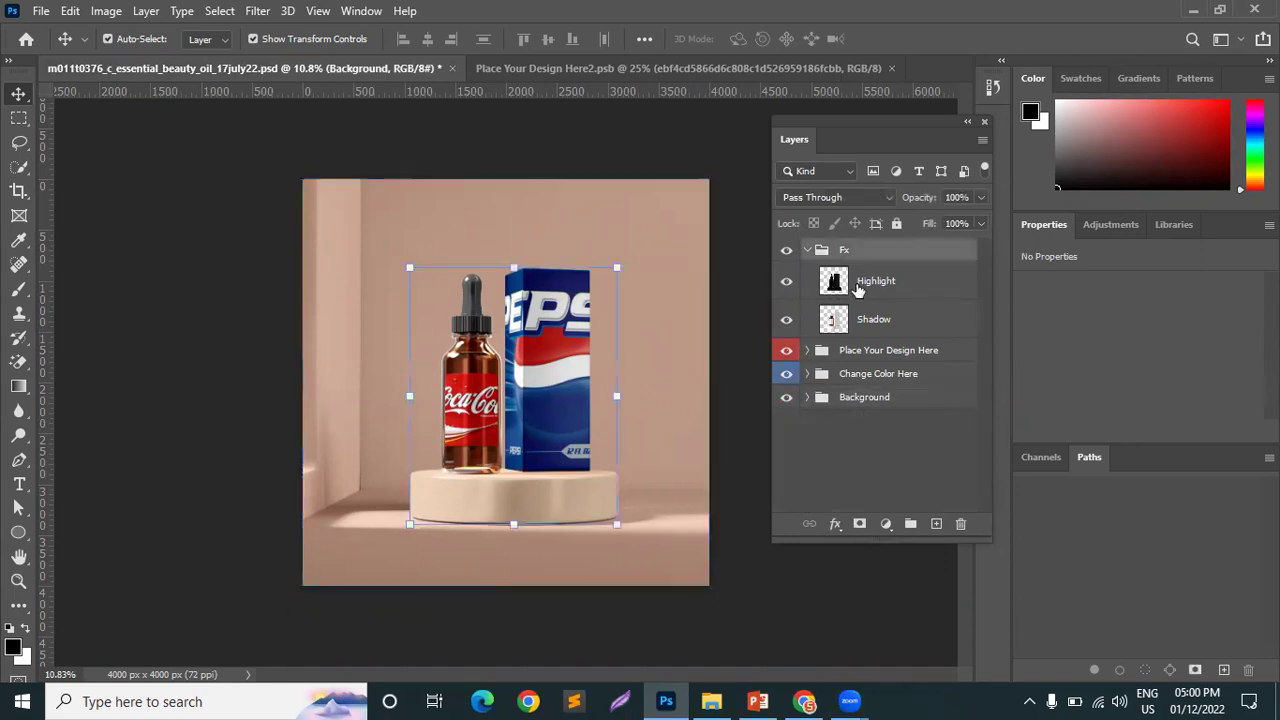
{"action": "left_click", "coordinate": [808, 250]}
{"action": "left_click", "coordinate": [808, 250]}
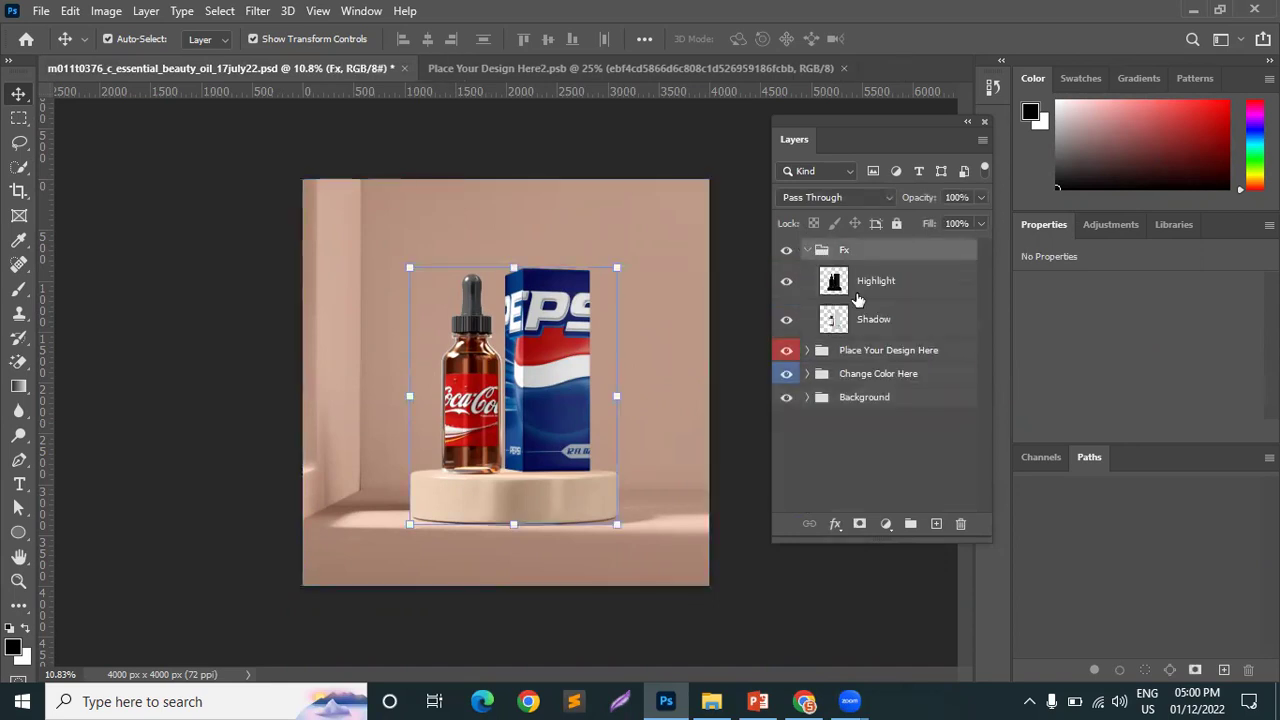
{"action": "left_click", "coordinate": [889, 284]}
{"action": "left_click", "coordinate": [786, 281]}
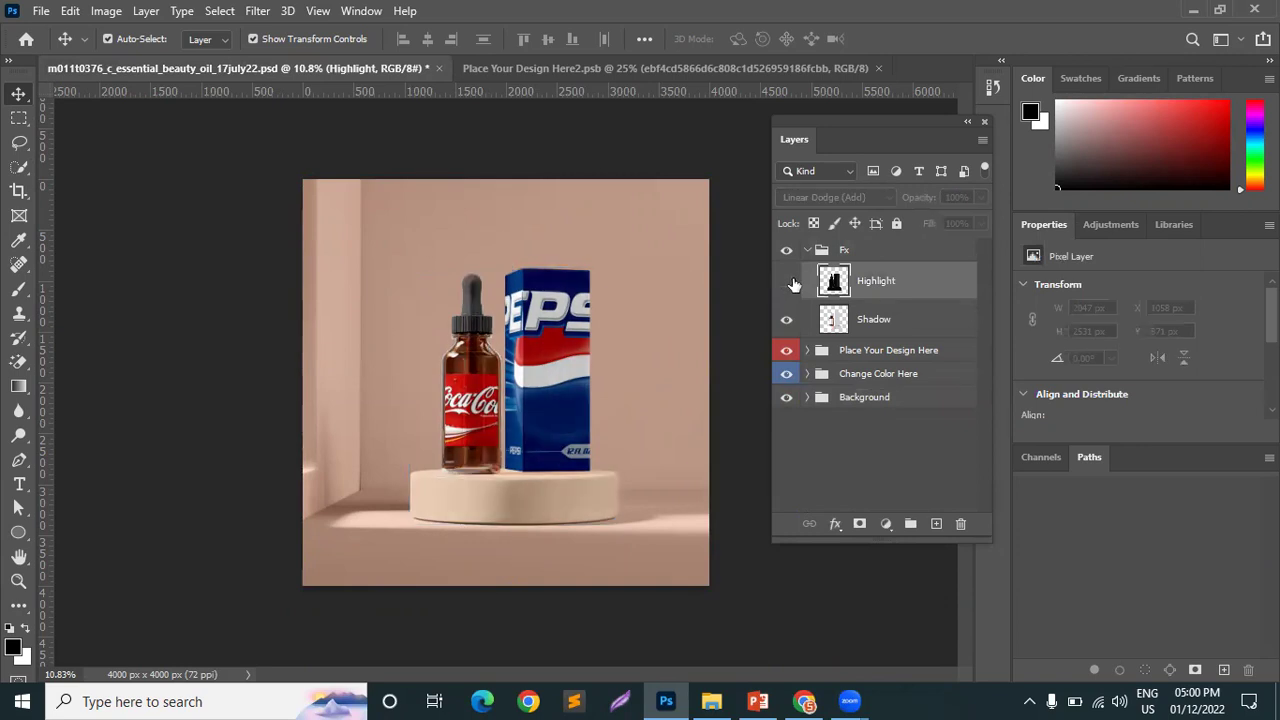
{"action": "left_click", "coordinate": [787, 283]}
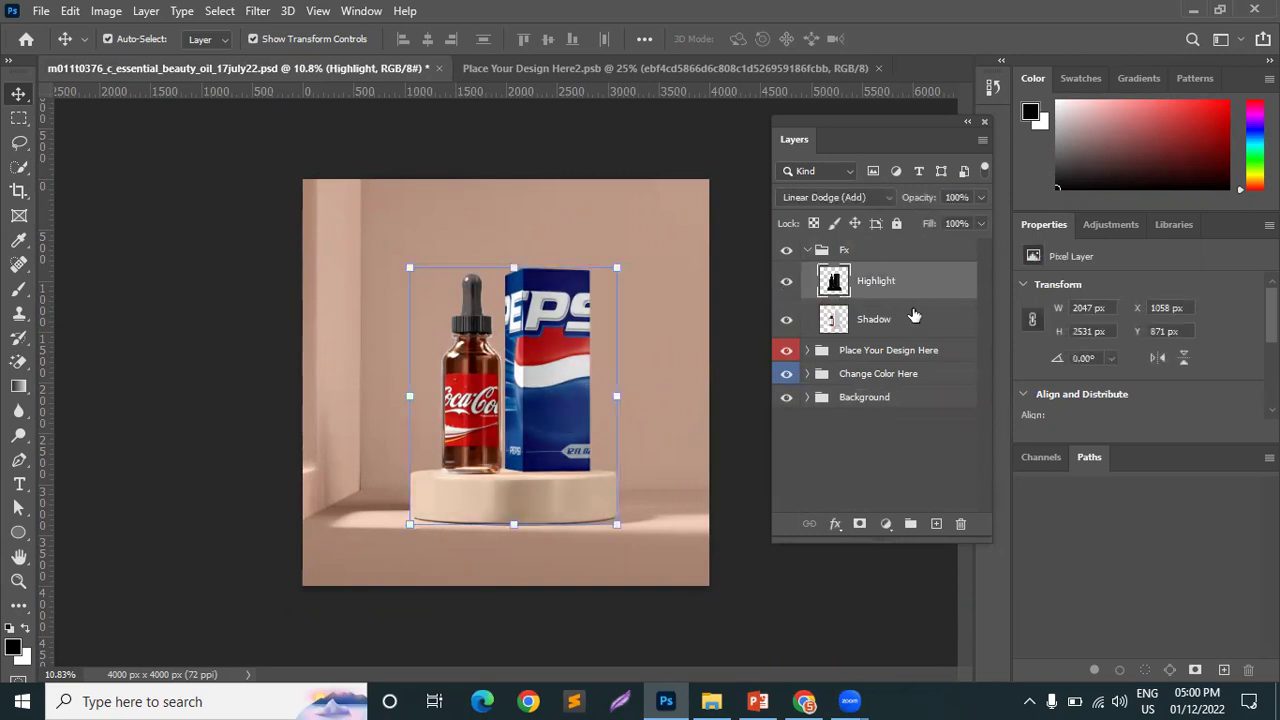
- Toggle the Shadow layer off and on to check its effect on the mockup, and collapse the Fx group
{"action": "left_click", "coordinate": [826, 320]}
{"action": "left_click", "coordinate": [787, 320]}
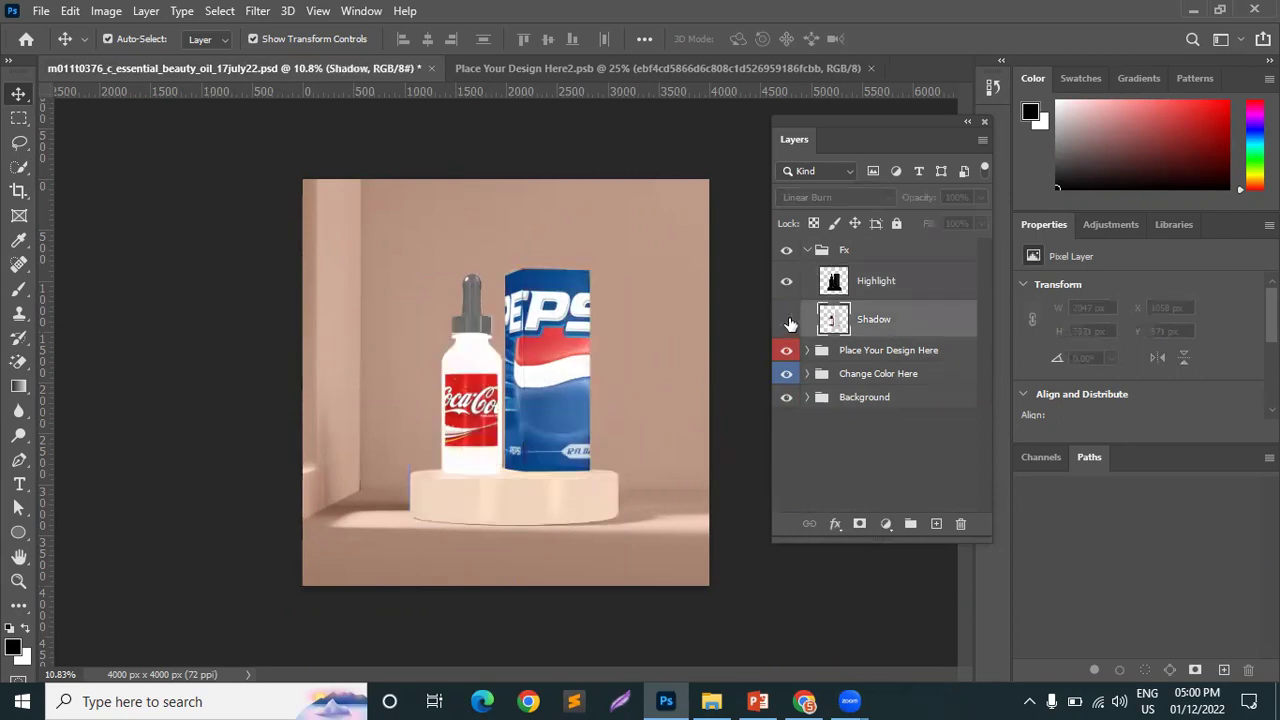
{"action": "left_click", "coordinate": [787, 320]}
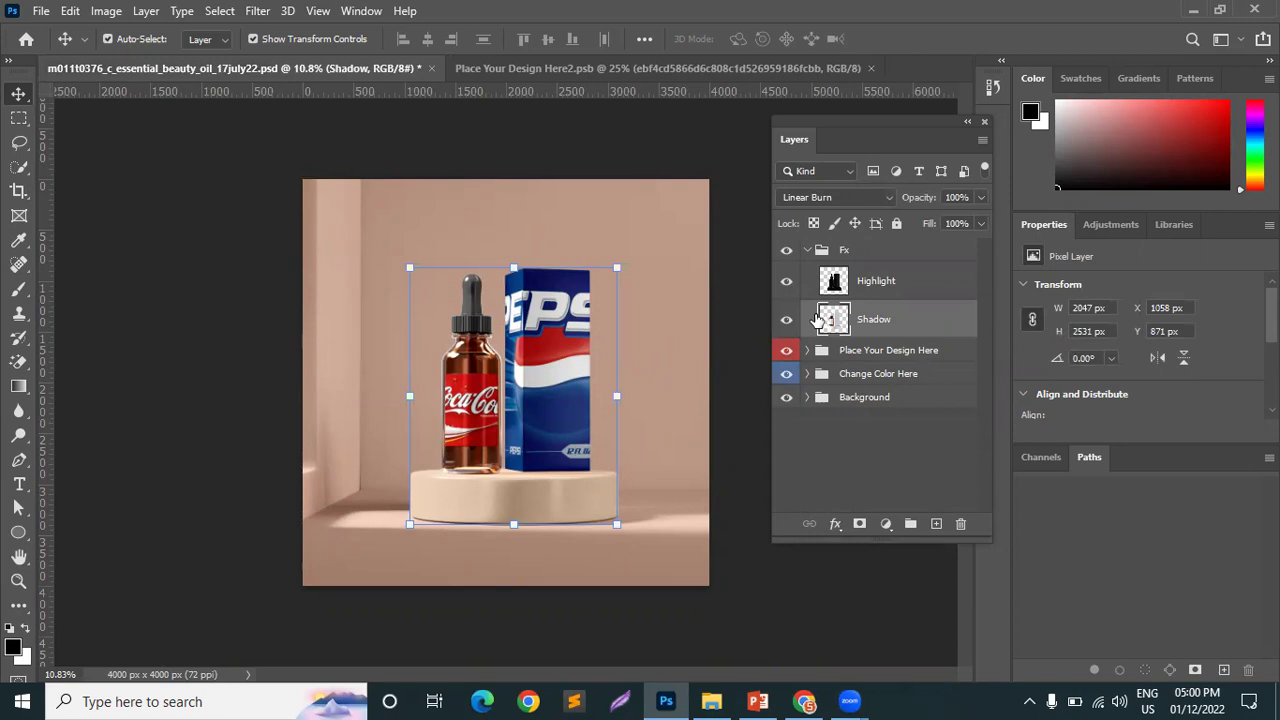
{"action": "left_click", "coordinate": [815, 250]}
{"action": "left_click", "coordinate": [807, 250]}
- Open the Background group's Color fill for editing and try orange, Coca-Cola red and Pepsi blue shades for the backdrop
{"action": "left_click", "coordinate": [835, 321]}
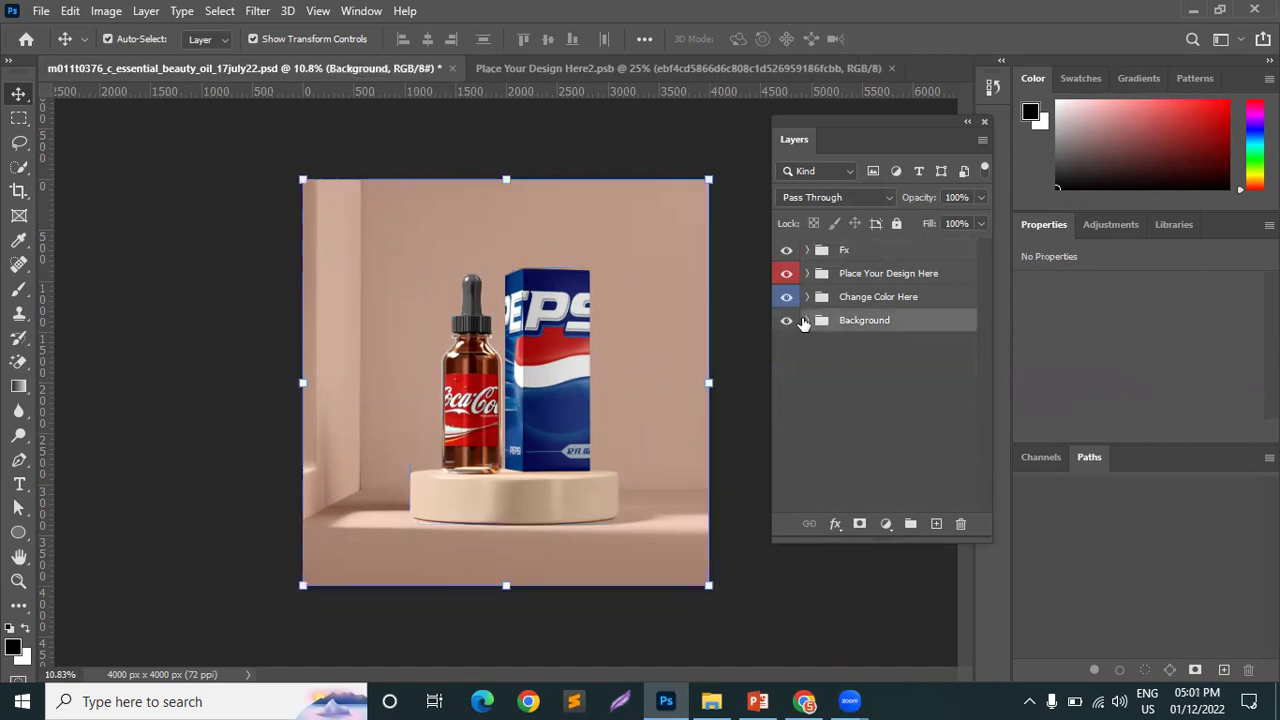
{"action": "left_click", "coordinate": [807, 320]}
{"action": "left_click", "coordinate": [828, 350]}
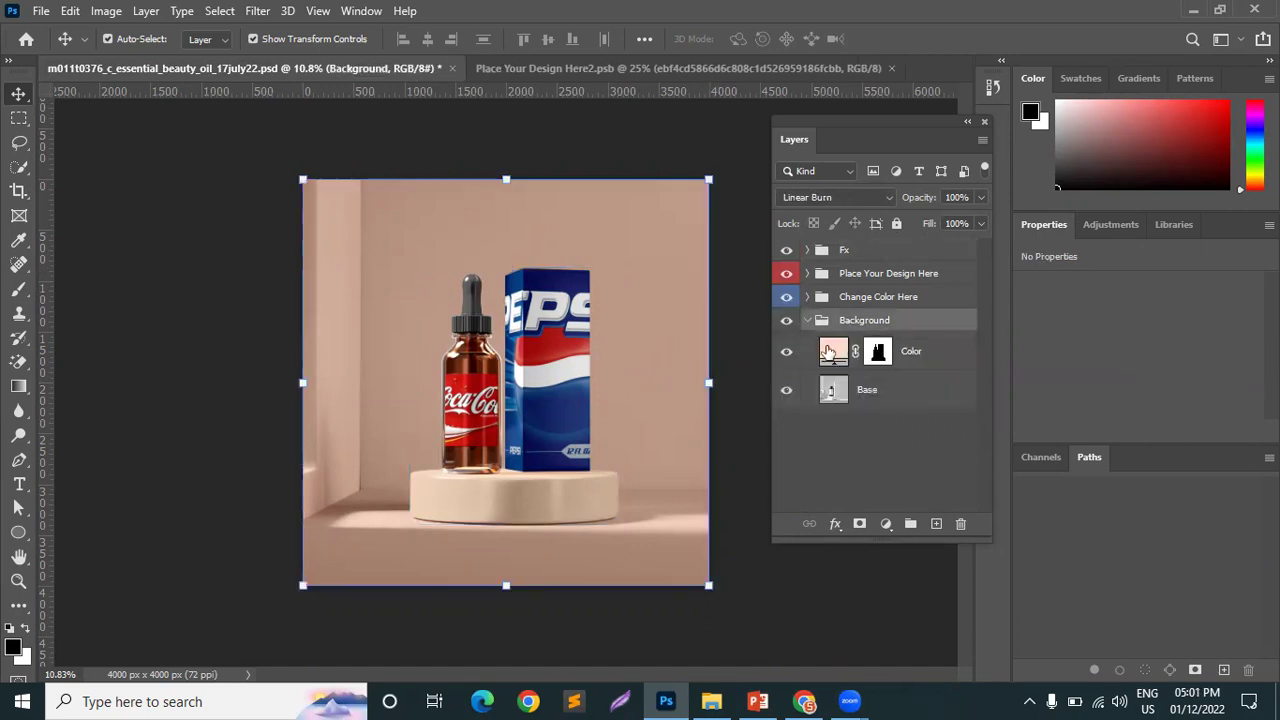
{"action": "double_click", "coordinate": [825, 352]}
{"action": "left_click", "coordinate": [934, 166]}
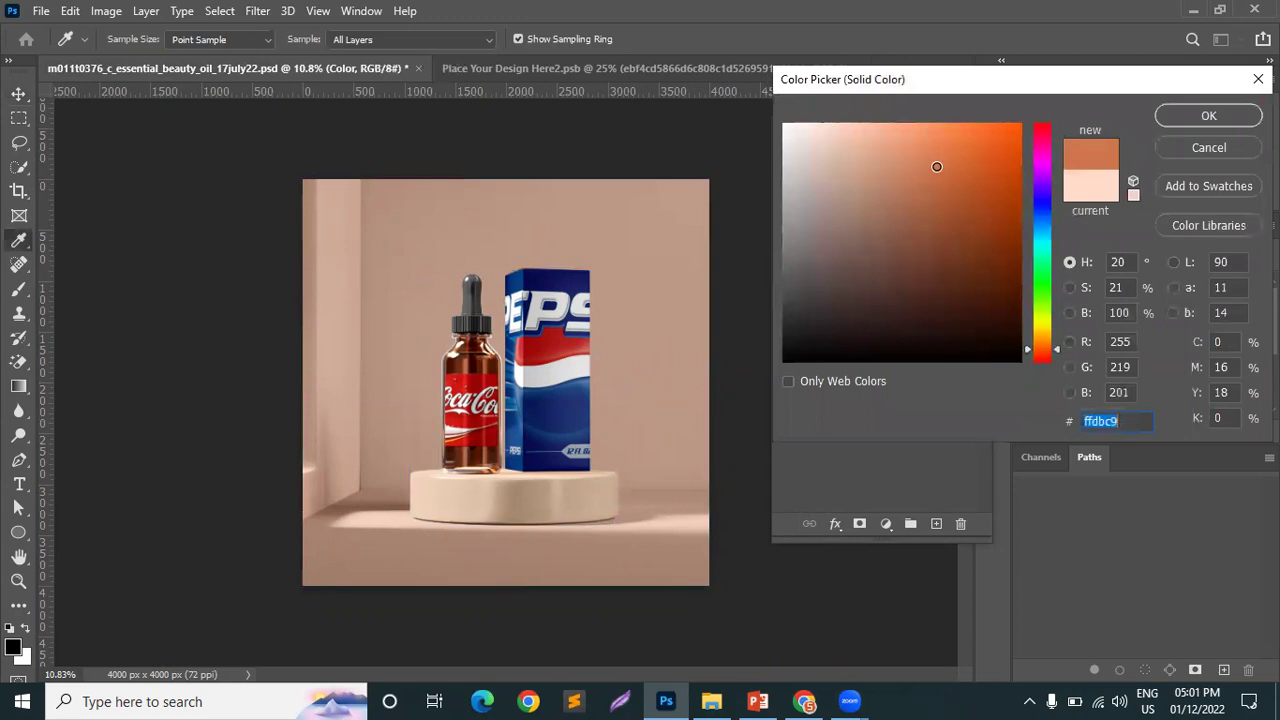
{"action": "left_click", "coordinate": [948, 135]}
{"action": "left_click", "coordinate": [480, 380]}
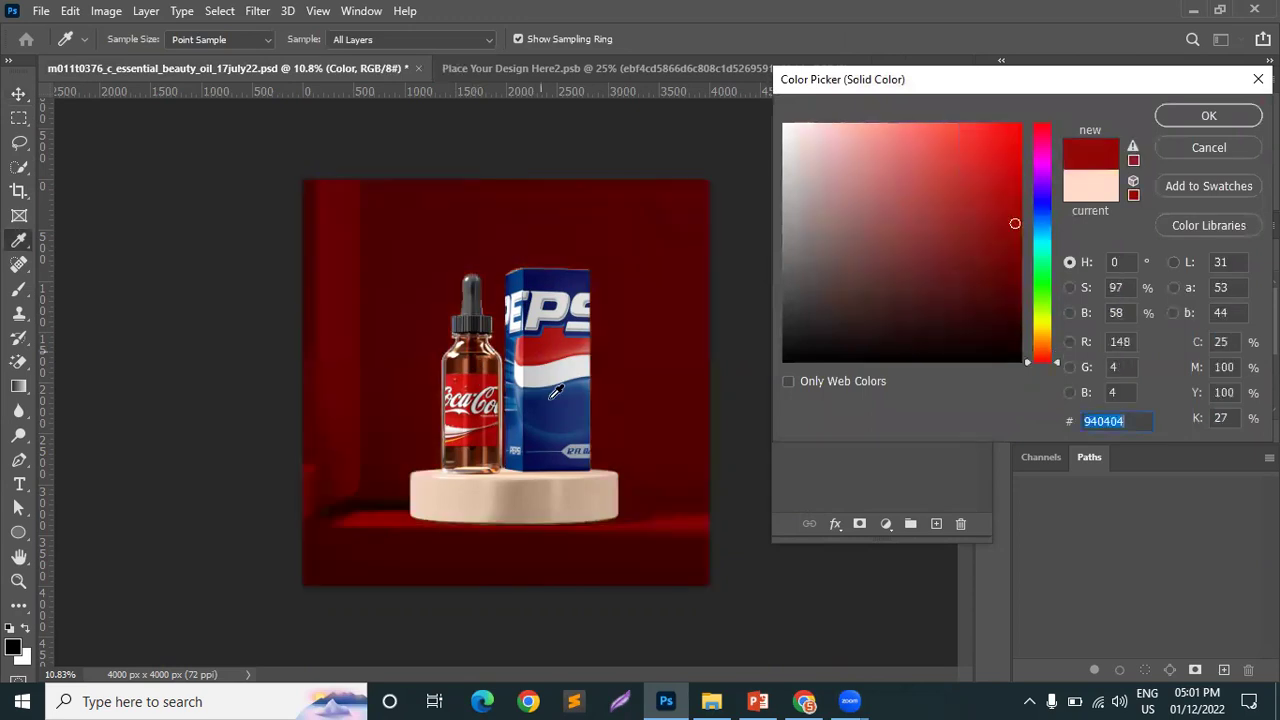
{"action": "left_click", "coordinate": [552, 430]}
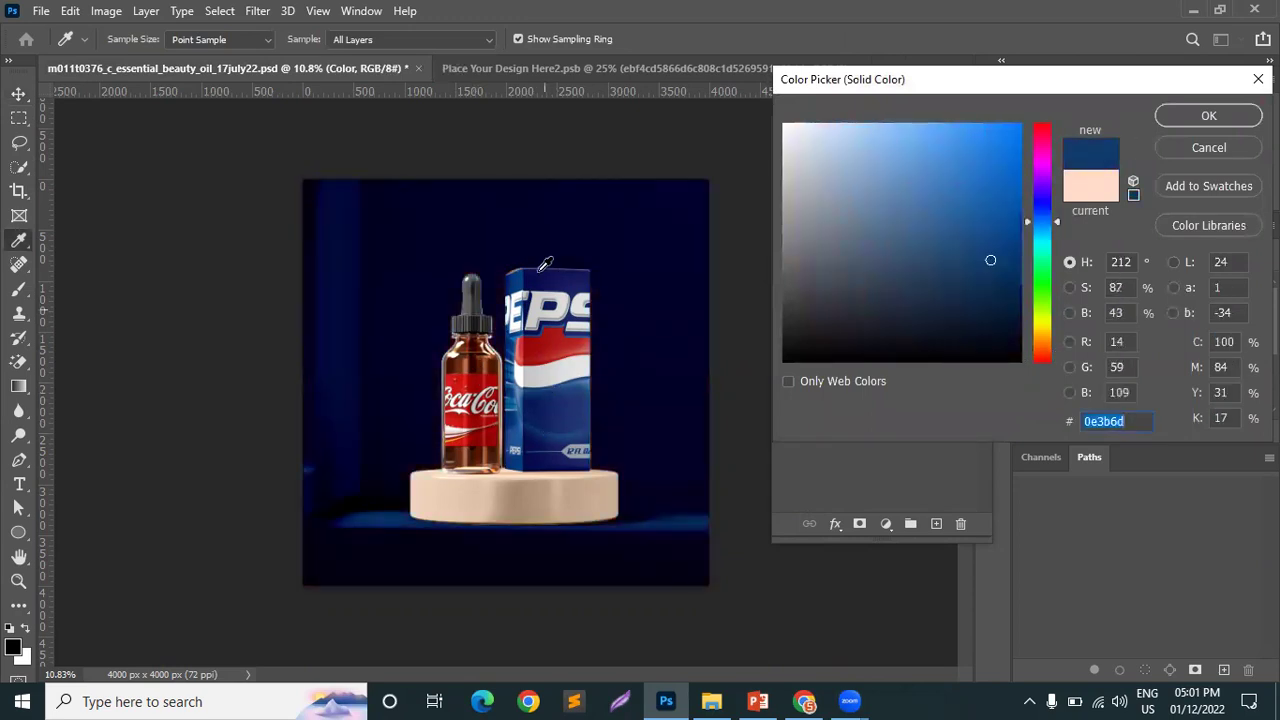
{"action": "left_click", "coordinate": [550, 268]}
- Set the backdrop's Color fill to white (ffffff) and collapse the Background group
{"action": "left_click", "coordinate": [921, 142]}
{"action": "left_click_drag", "start_coordinate": [921, 142], "coordinate": [779, 106]}
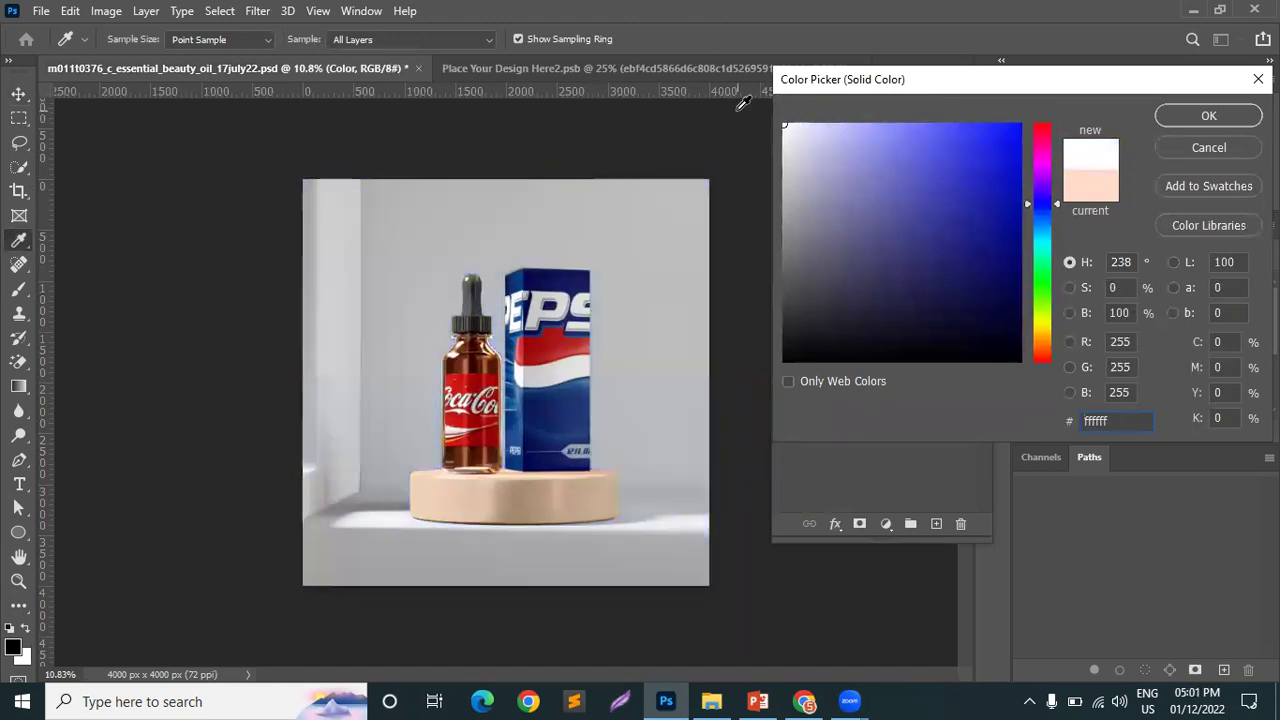
{"action": "left_click", "coordinate": [1207, 112]}
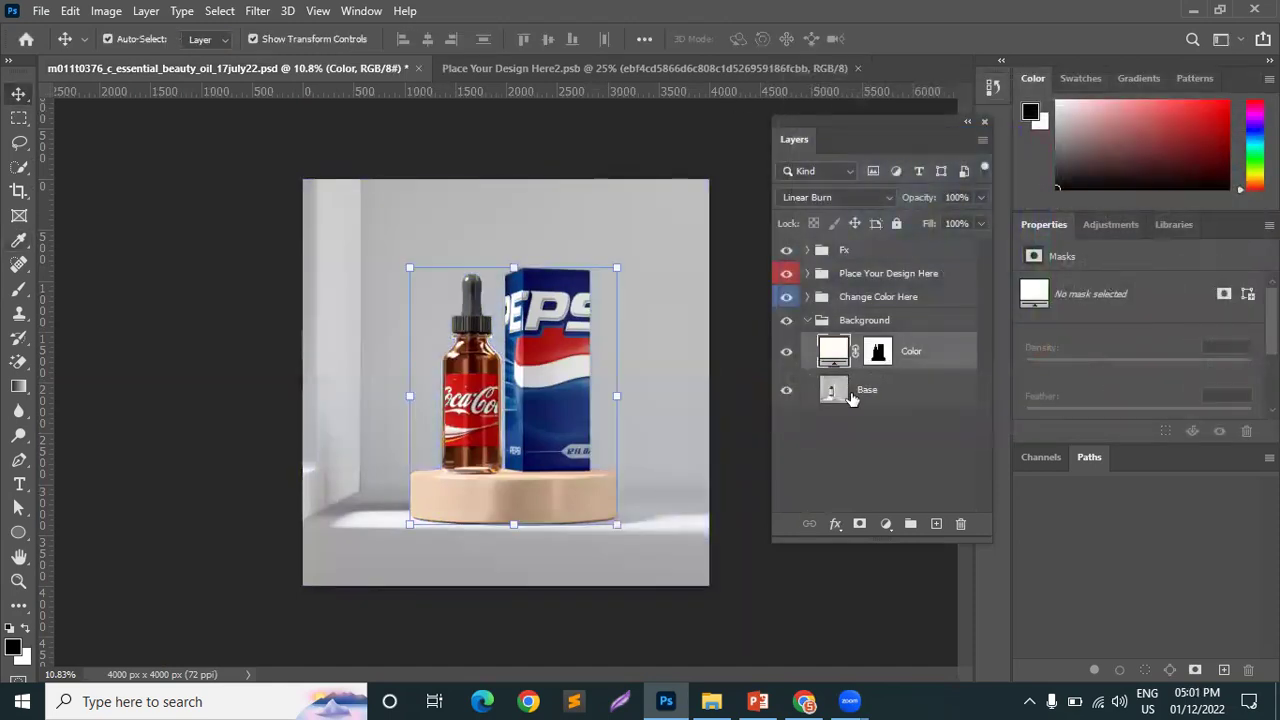
{"action": "left_click", "coordinate": [805, 321]}
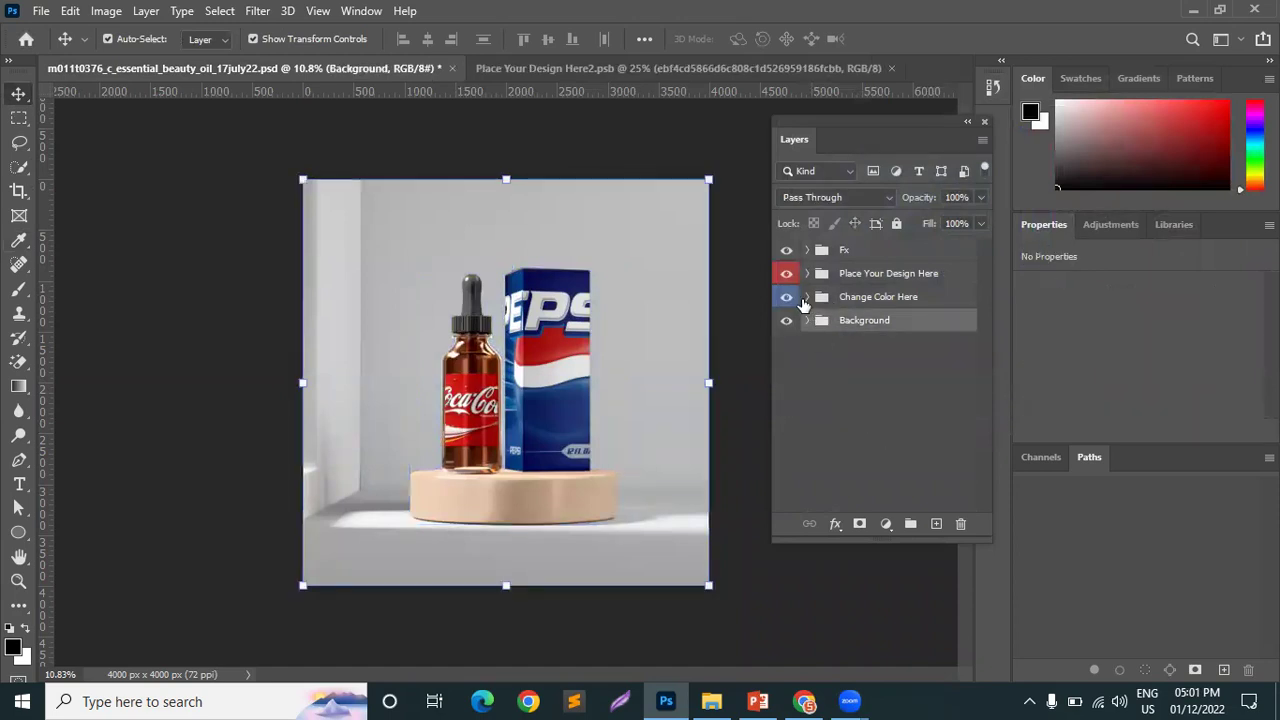
- Expand the Change Color Here group and check which mockup parts its Box, Bottle and Podium entries control
{"action": "left_click", "coordinate": [806, 301]}
{"action": "left_click", "coordinate": [807, 298]}
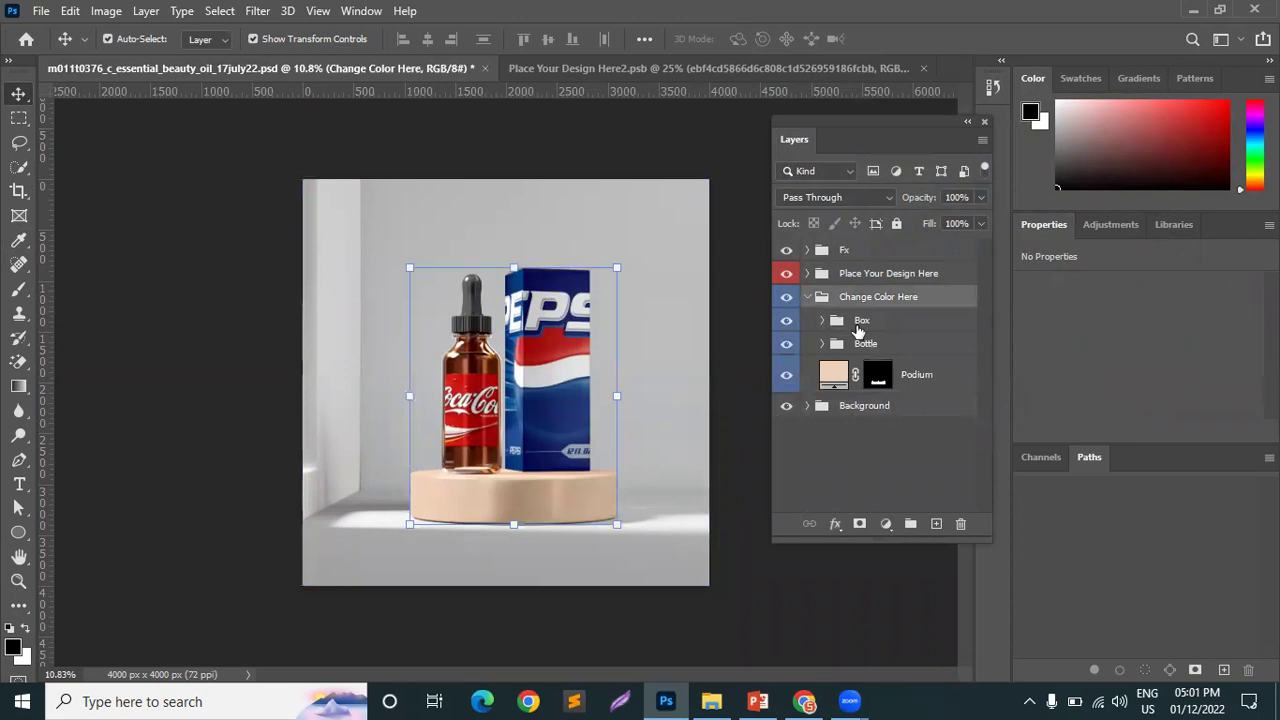
{"action": "left_click", "coordinate": [858, 322]}
{"action": "left_click", "coordinate": [868, 345]}
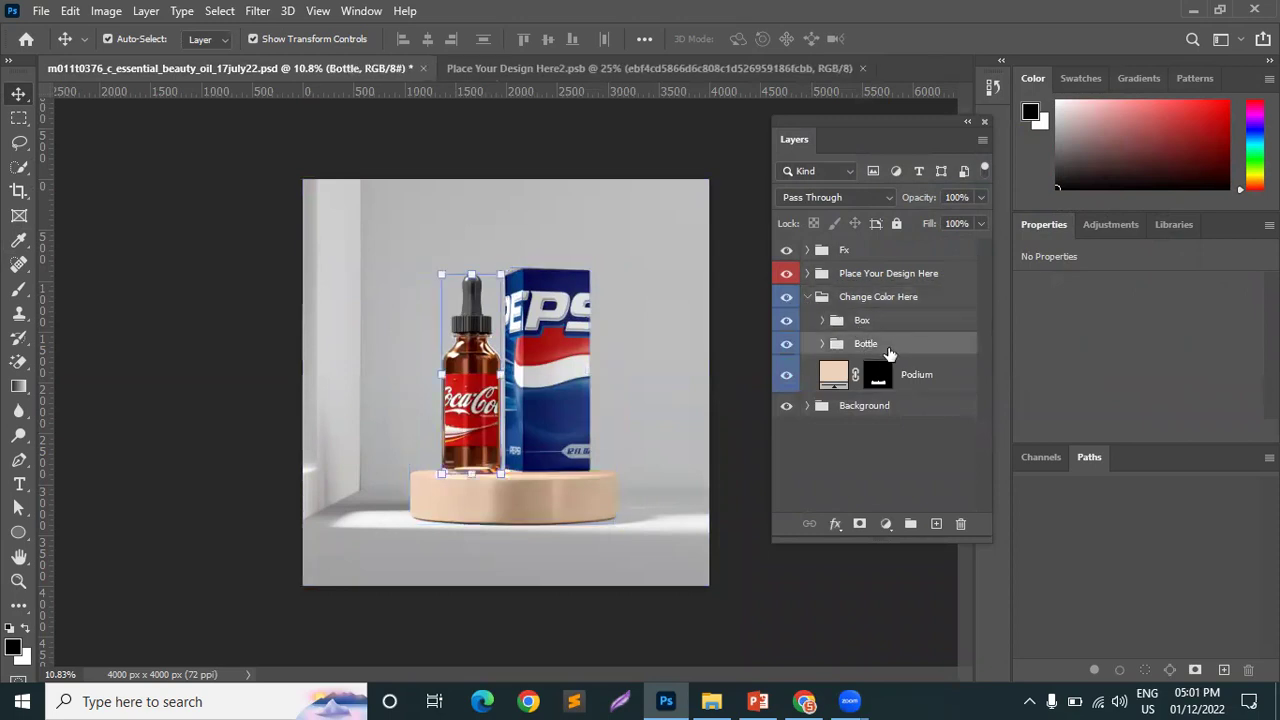
{"action": "left_click", "coordinate": [836, 376]}
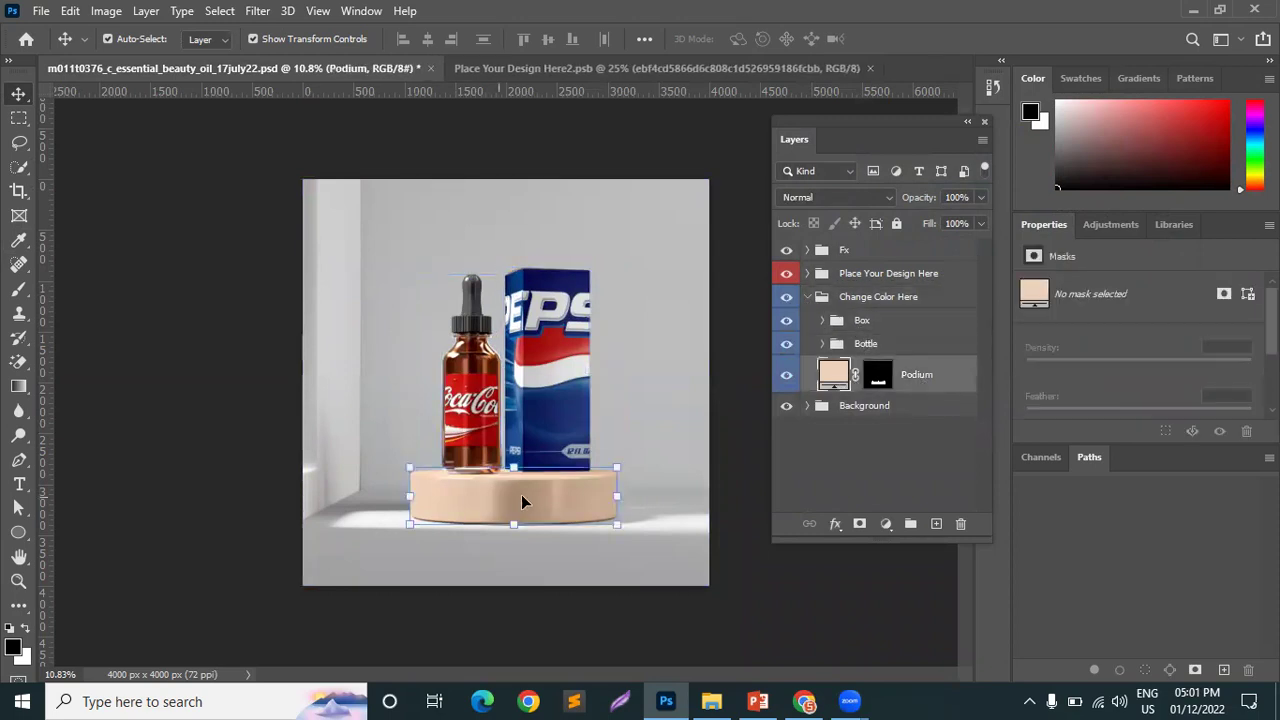
- Recolour the Podium fill to the grey sampled from the backdrop wall (bababa), trying box blue and white first
{"action": "double_click", "coordinate": [838, 375]}
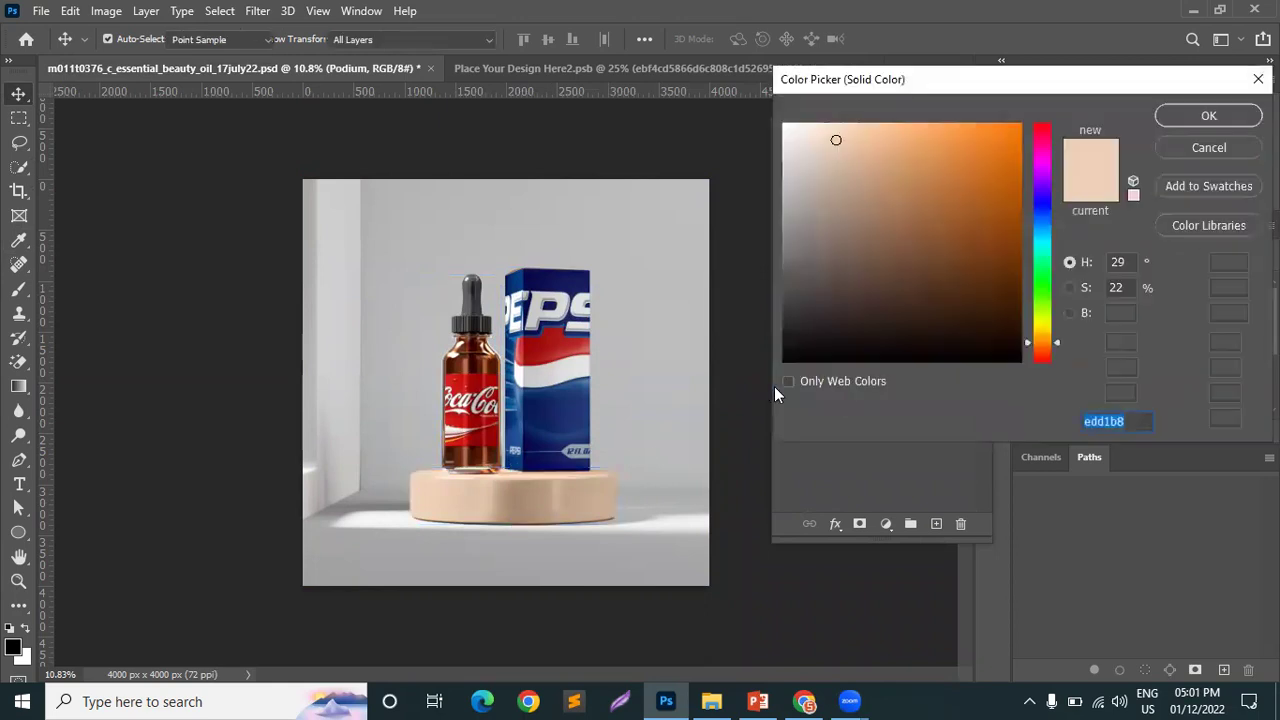
{"action": "left_click", "coordinate": [569, 406]}
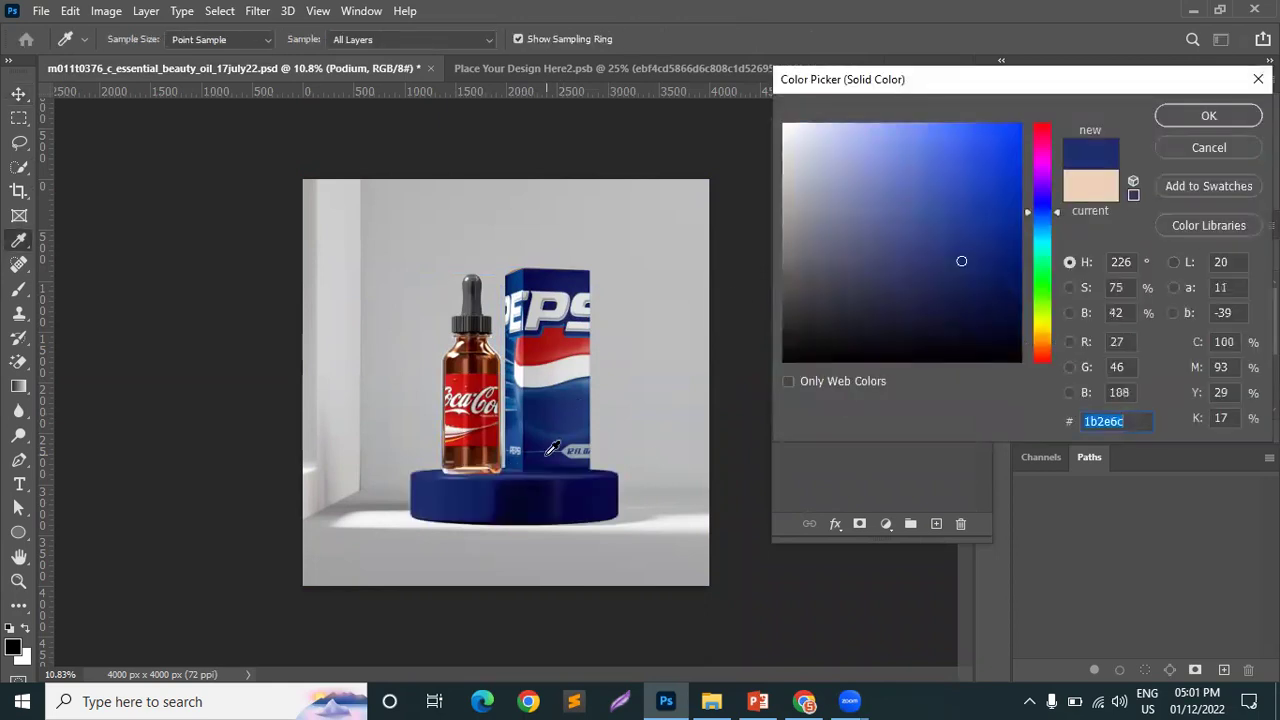
{"action": "left_click", "coordinate": [549, 457]}
{"action": "left_click", "coordinate": [457, 183]}
{"action": "type", "text": "ffffff"}
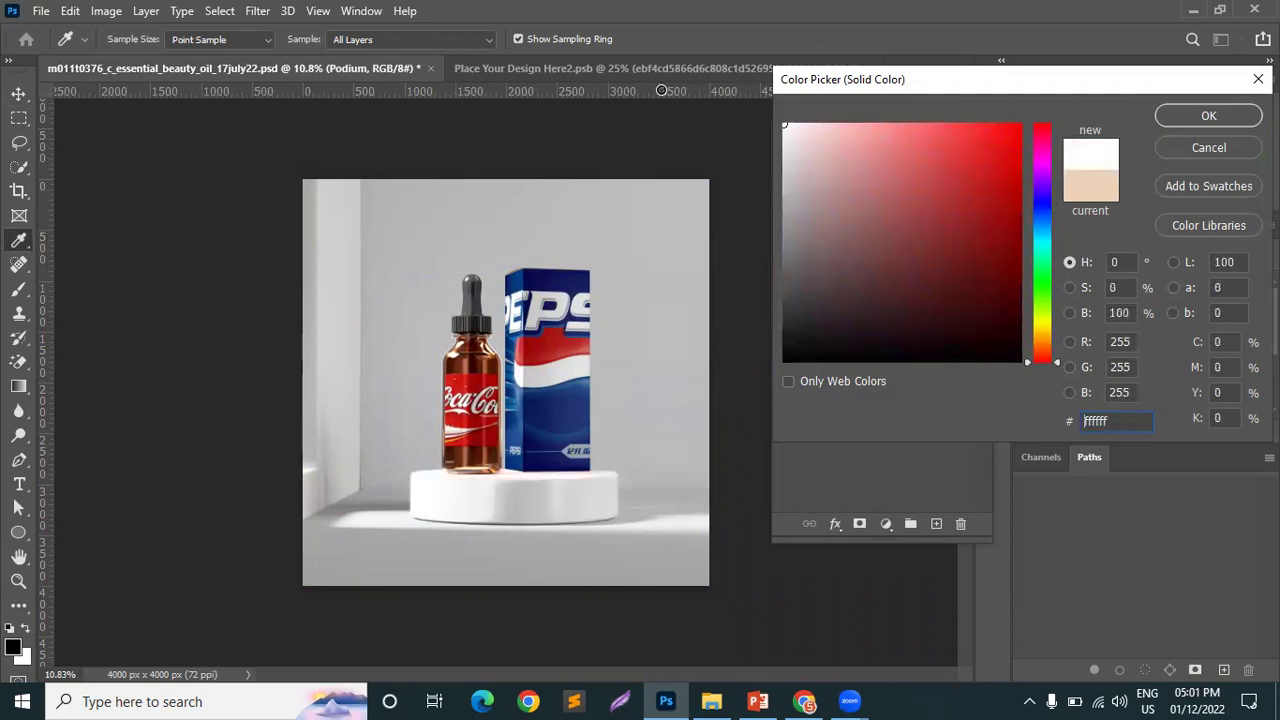
{"action": "left_click", "coordinate": [640, 232]}
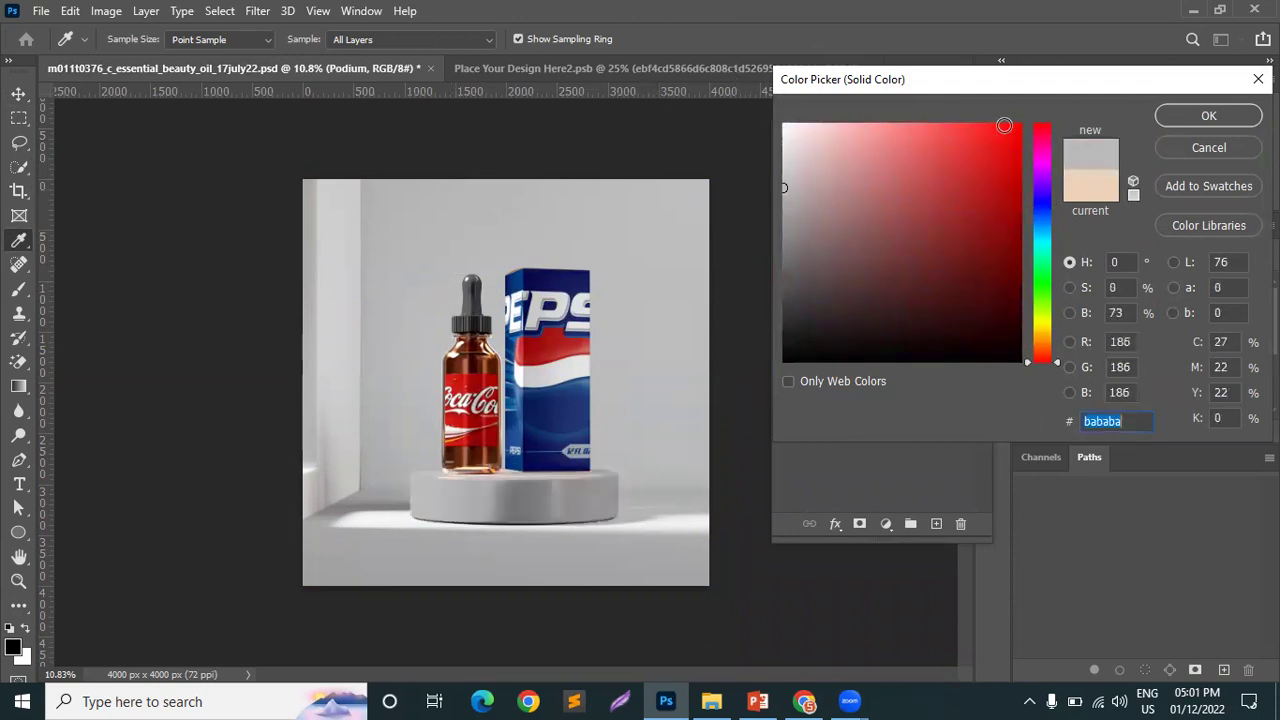
{"action": "left_click", "coordinate": [1206, 118]}
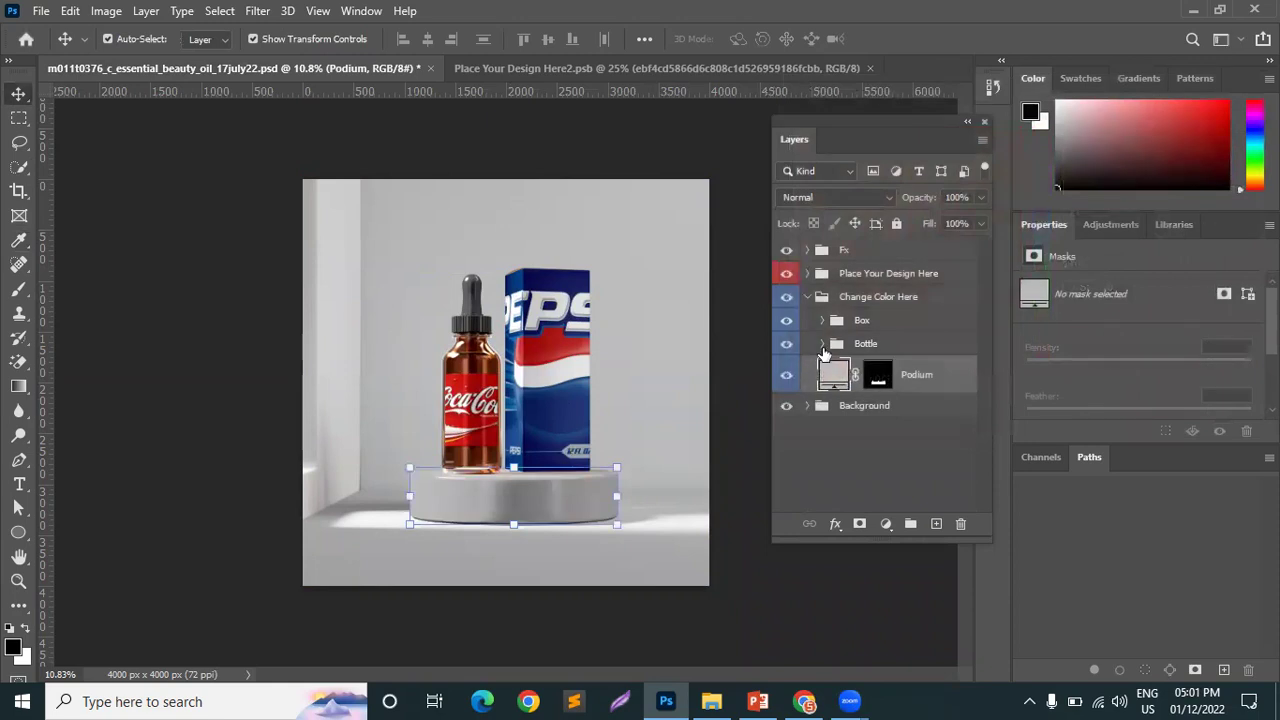
- Expand the Bottle group and set the Cap fill to the red sampled from the Coca-Cola label (a70505)
{"action": "left_click", "coordinate": [822, 344]}
{"action": "left_click", "coordinate": [928, 376]}
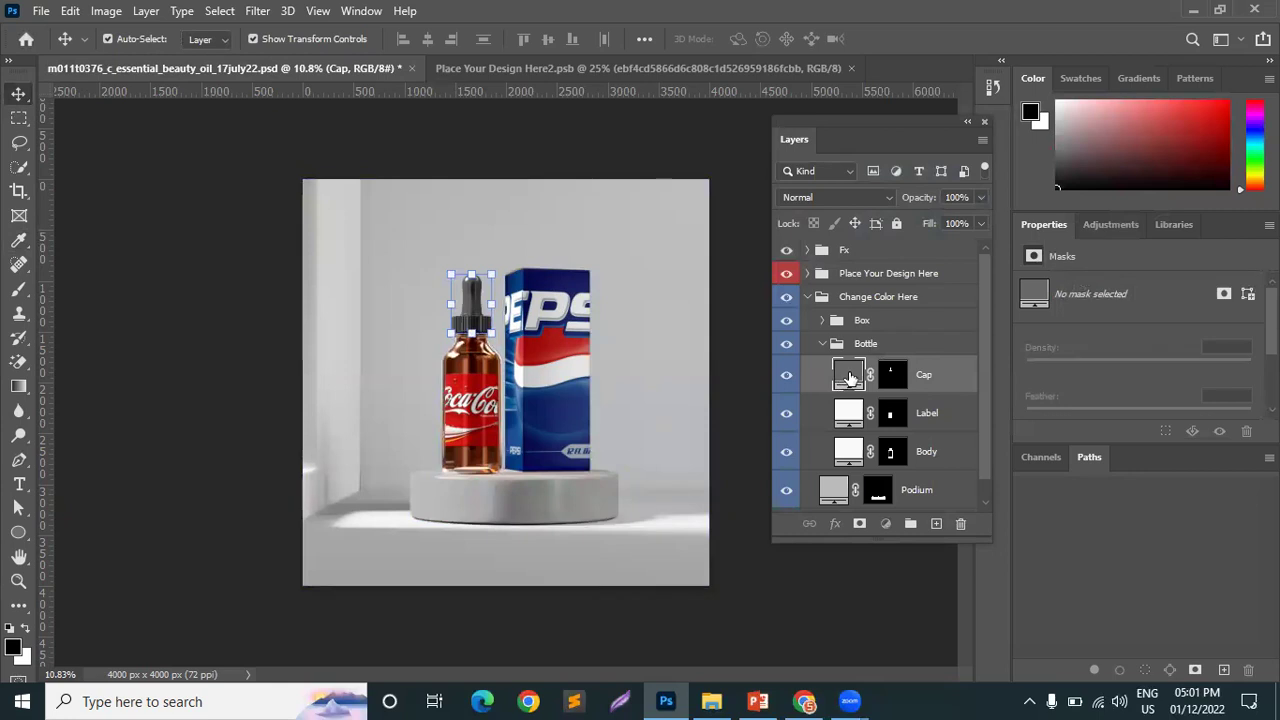
{"action": "double_click", "coordinate": [848, 374]}
{"action": "left_click", "coordinate": [468, 418]}
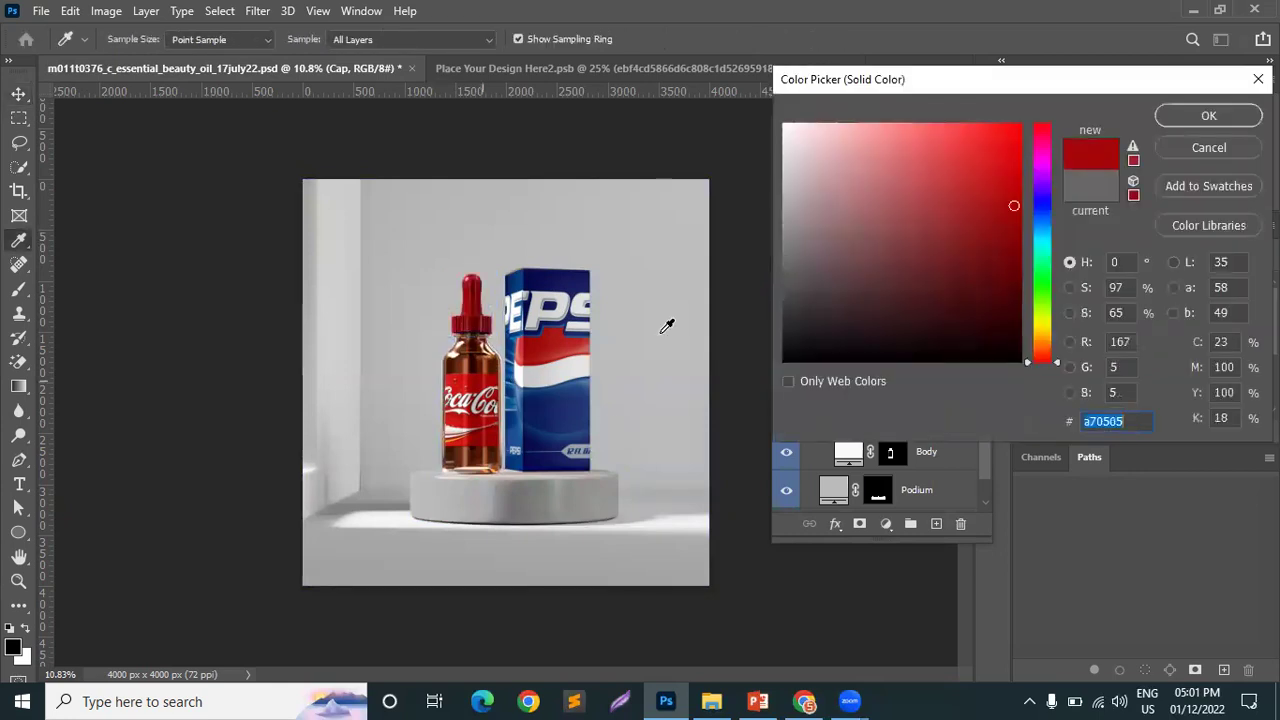
{"action": "left_click", "coordinate": [1205, 115]}
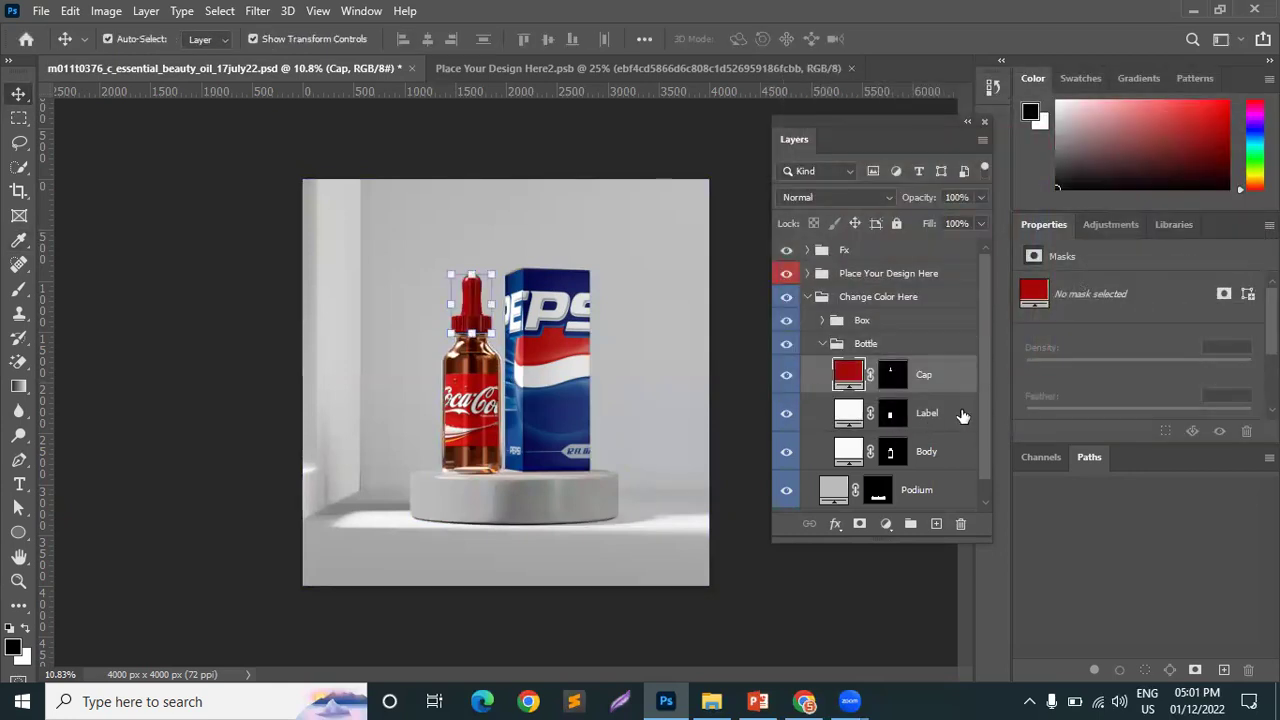
- Open the bottle's Body fill for editing and try Pepsi blues and Coca-Cola red sampled from the artwork
{"action": "left_click", "coordinate": [963, 416]}
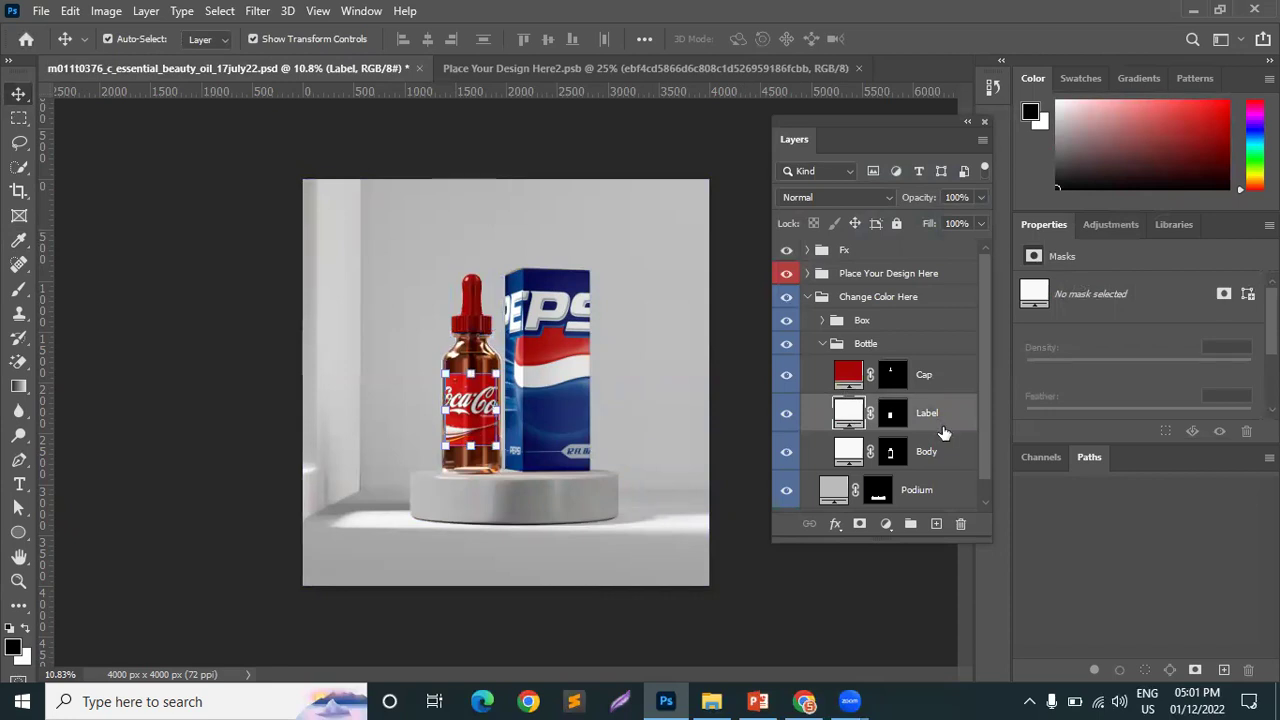
{"action": "left_click", "coordinate": [945, 454]}
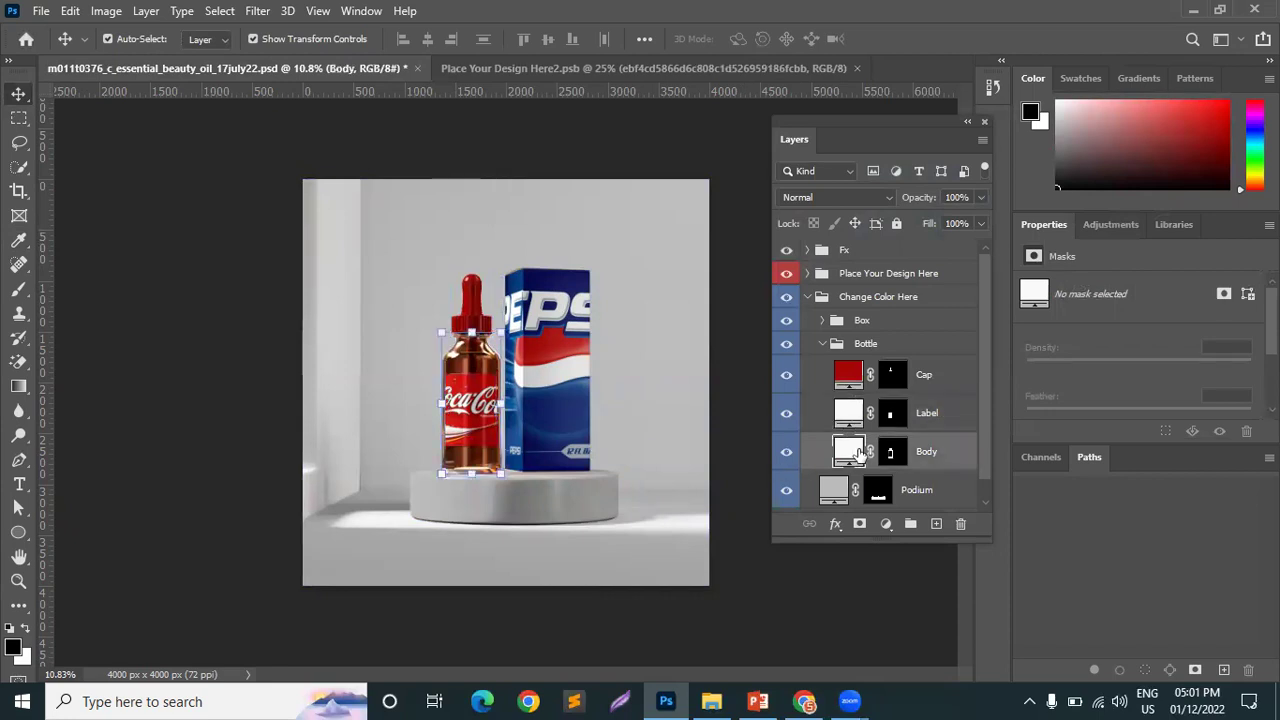
{"action": "double_click", "coordinate": [848, 451]}
{"action": "left_click", "coordinate": [566, 328]}
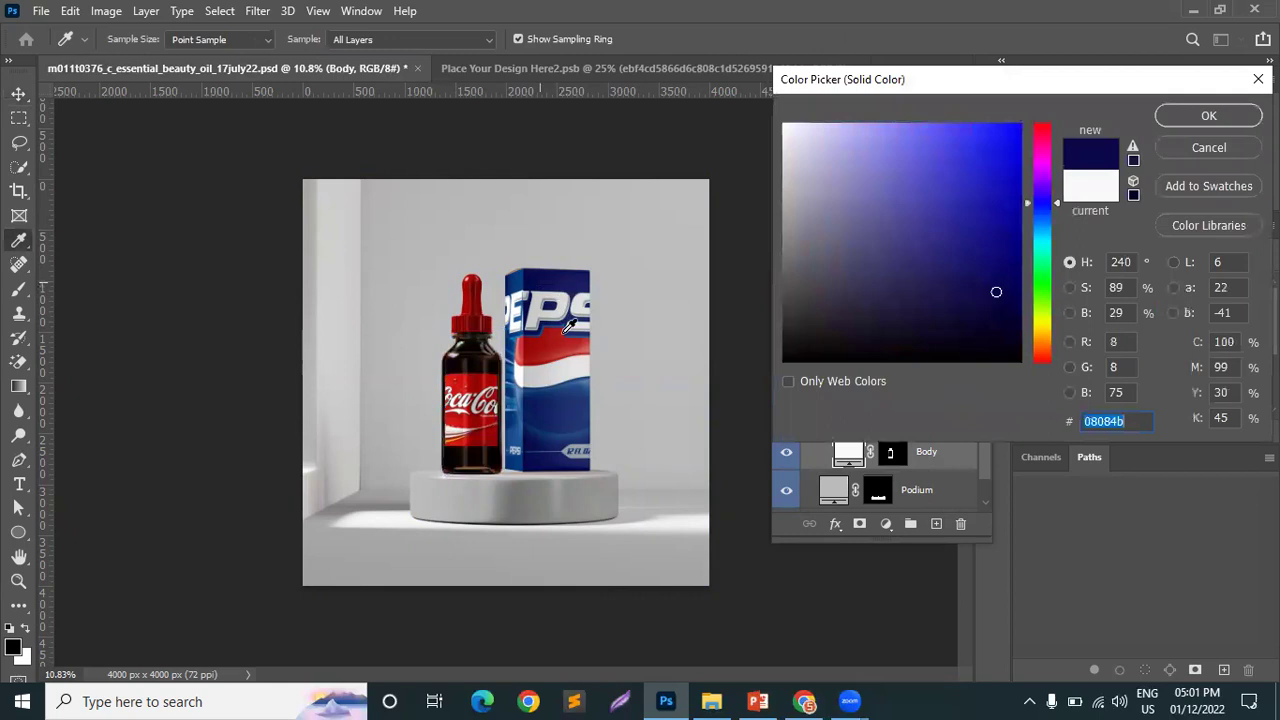
{"action": "left_click", "coordinate": [569, 394]}
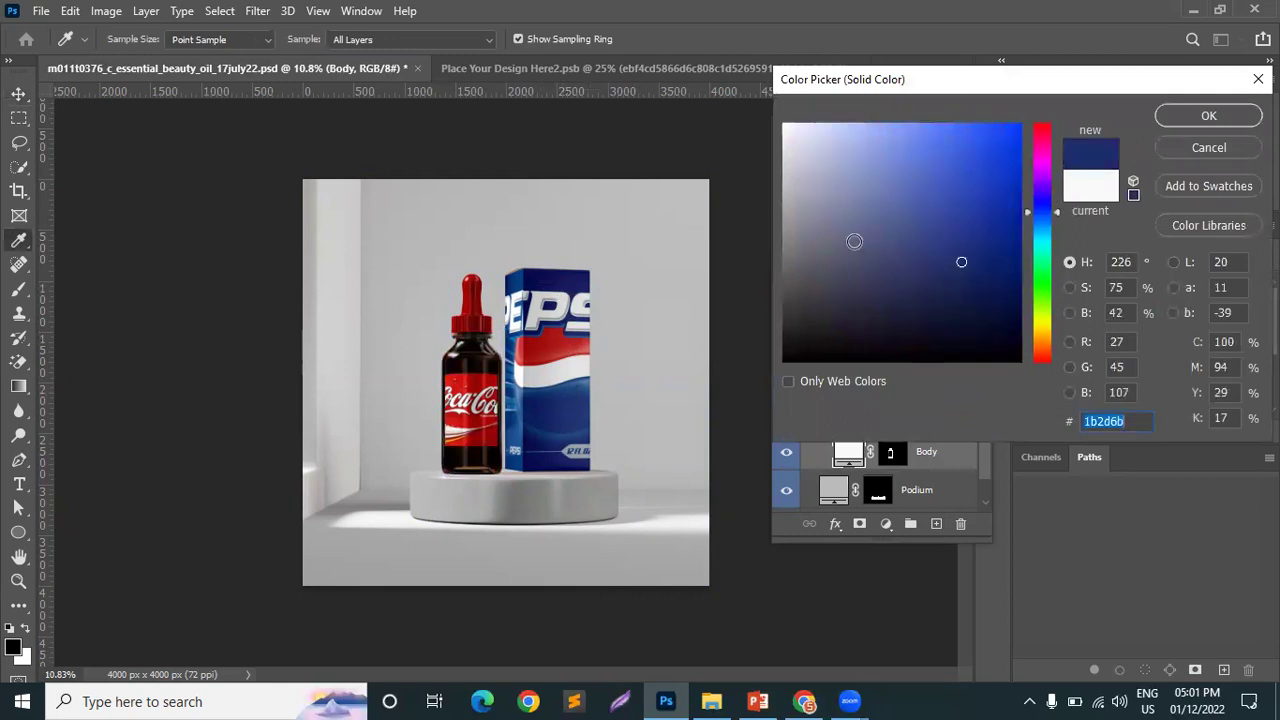
{"action": "left_click", "coordinate": [472, 380]}
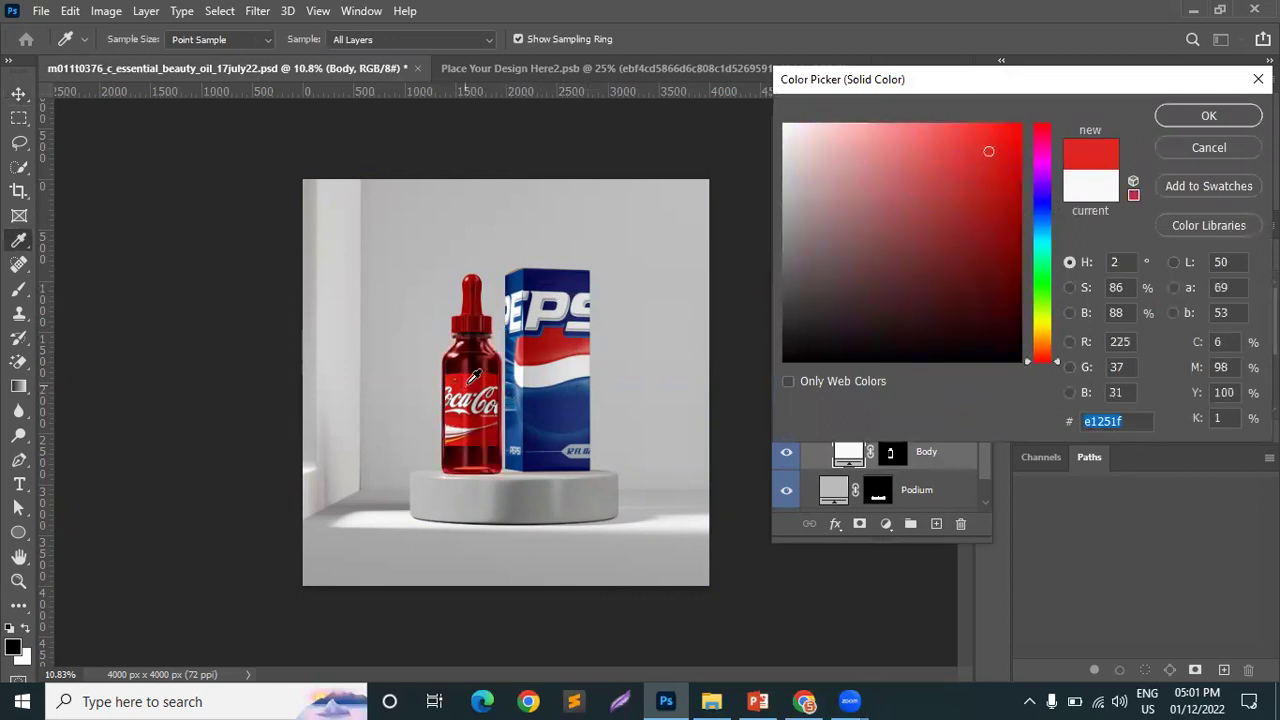
- Set the bottle's Body fill to a very dark purple (231826) and collapse the Bottle group
{"action": "left_click", "coordinate": [681, 320]}
{"action": "left_click_drag", "start_coordinate": [892, 255], "coordinate": [997, 309]}
{"action": "left_click_drag", "start_coordinate": [1053, 223], "coordinate": [1044, 173]}
{"action": "mouse_move", "coordinate": [930, 245]}
{"action": "left_mouse_down"}
{"action": "mouse_move", "coordinate": [908, 285]}
{"action": "mouse_move", "coordinate": [897, 160]}
{"action": "mouse_move", "coordinate": [822, 123]}
{"action": "mouse_move", "coordinate": [869, 323]}
{"action": "left_mouse_up"}
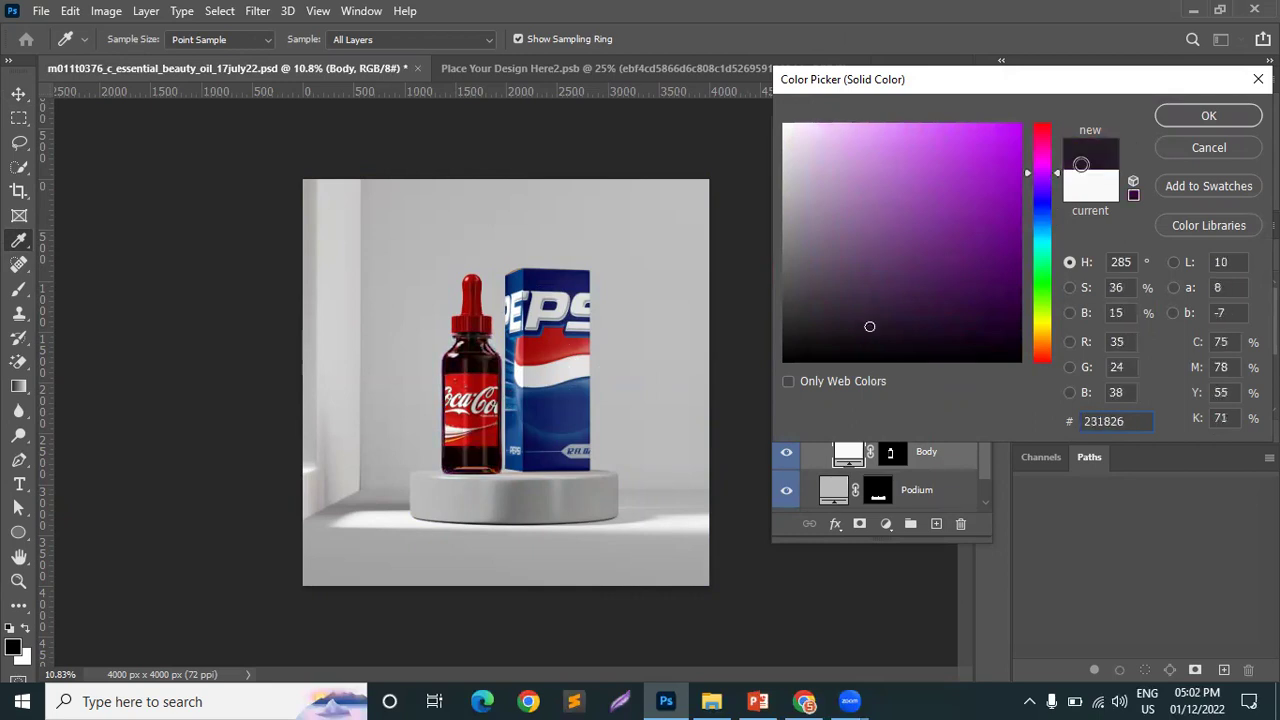
{"action": "left_click", "coordinate": [1190, 116]}
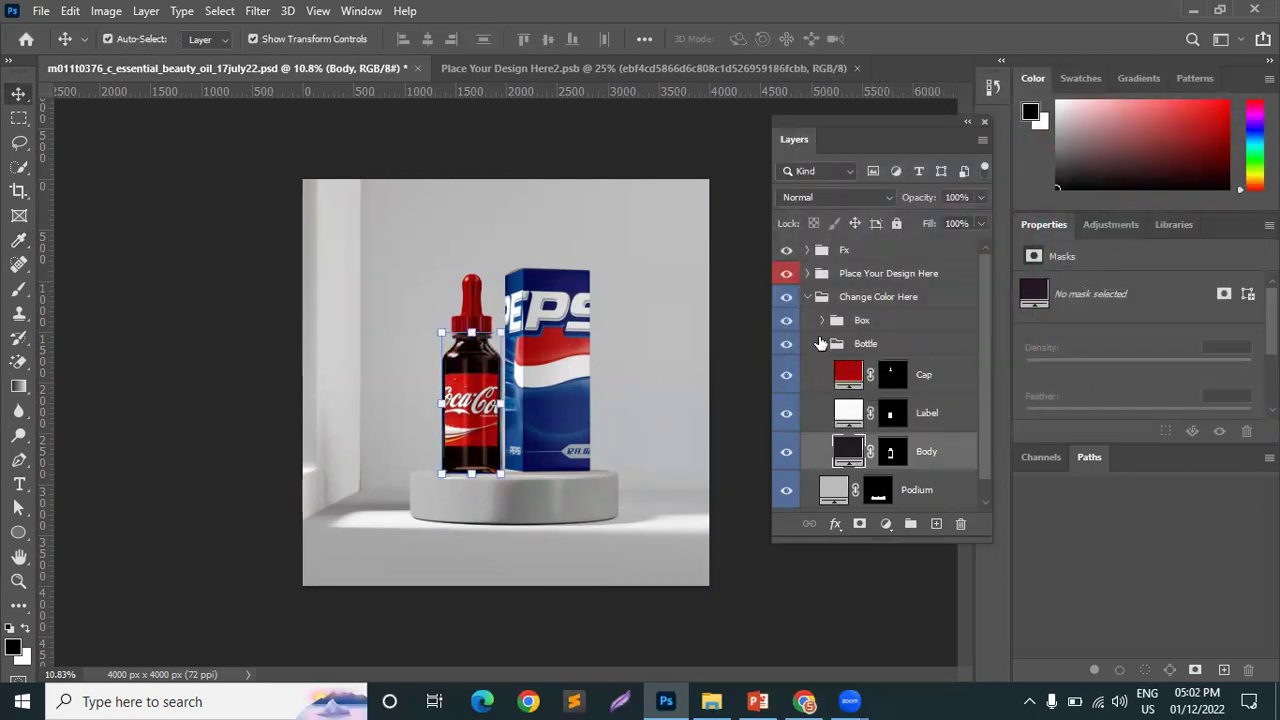
{"action": "left_click", "coordinate": [822, 343]}
- Expand the Box group and examine its Front and Side fill layers against the exposed upper edges of the Pepsi box
{"action": "left_click", "coordinate": [822, 320]}
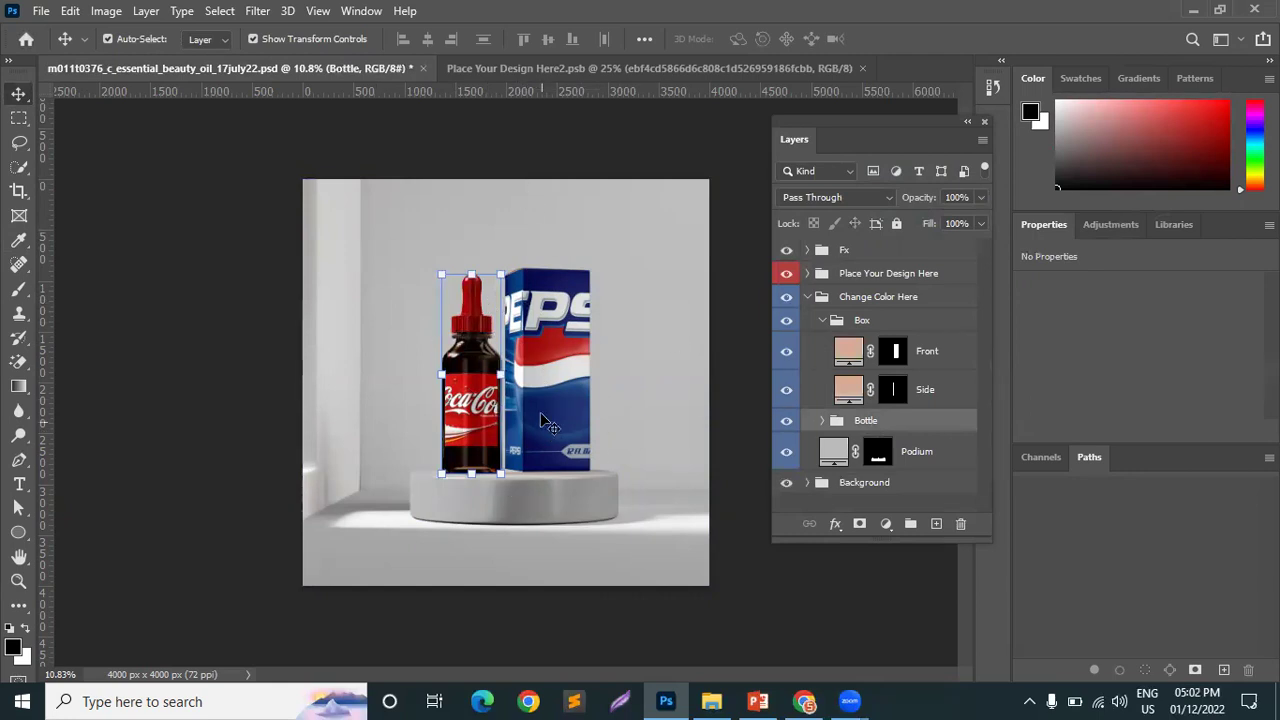
{"action": "left_click", "coordinate": [488, 541]}
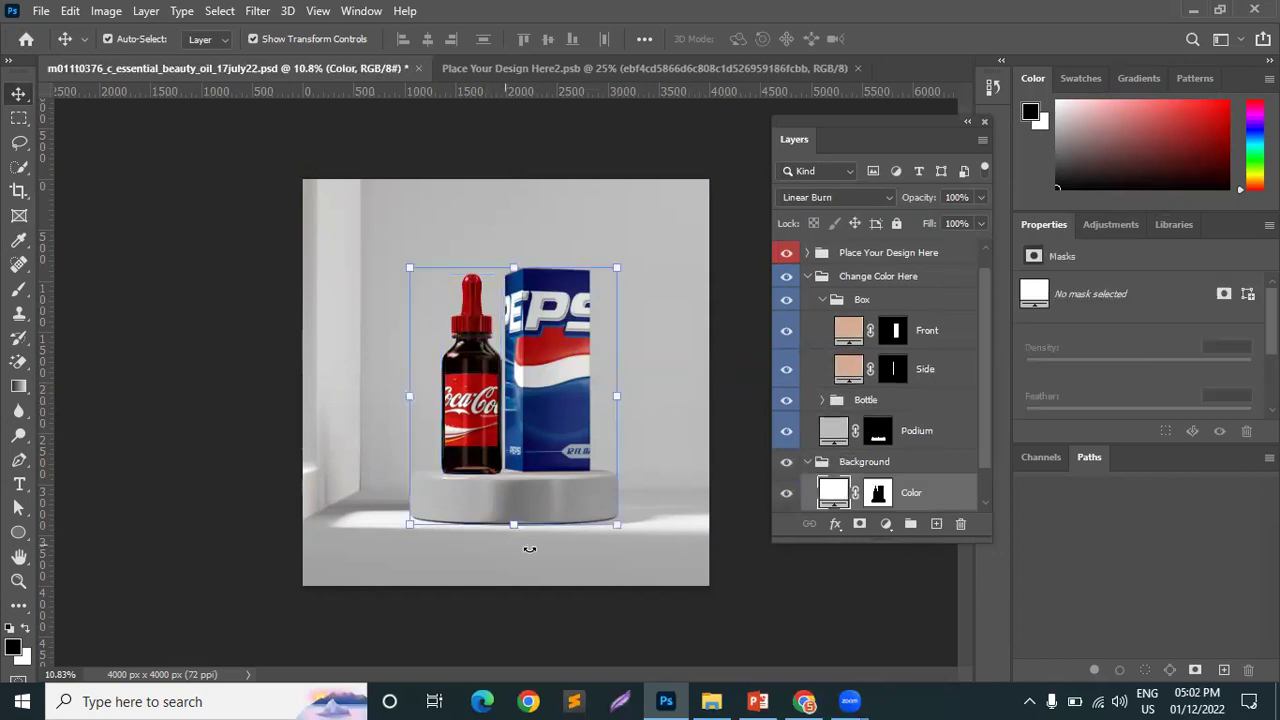
{"action": "scroll", "coordinate": [540, 520], "scroll_direction": "up", "scroll_amount": 8}
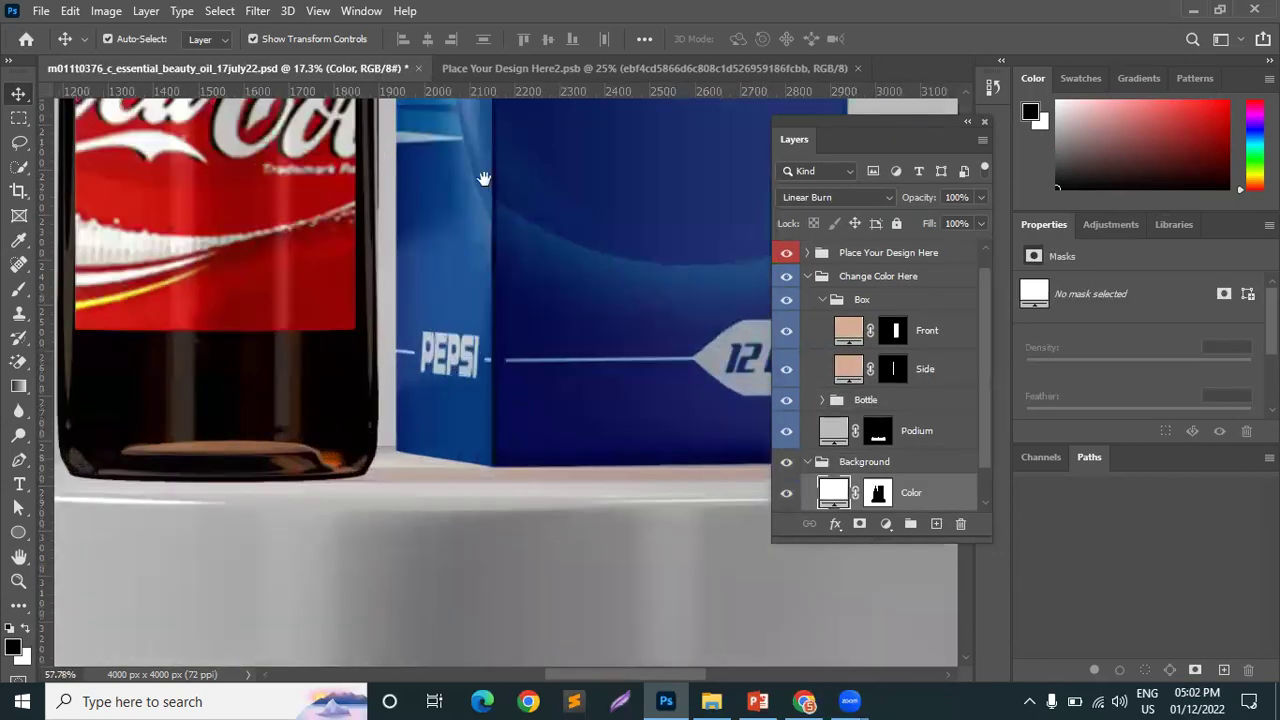
{"action": "left_click_drag", "start_coordinate": [484, 178], "coordinate": [340, 546]}
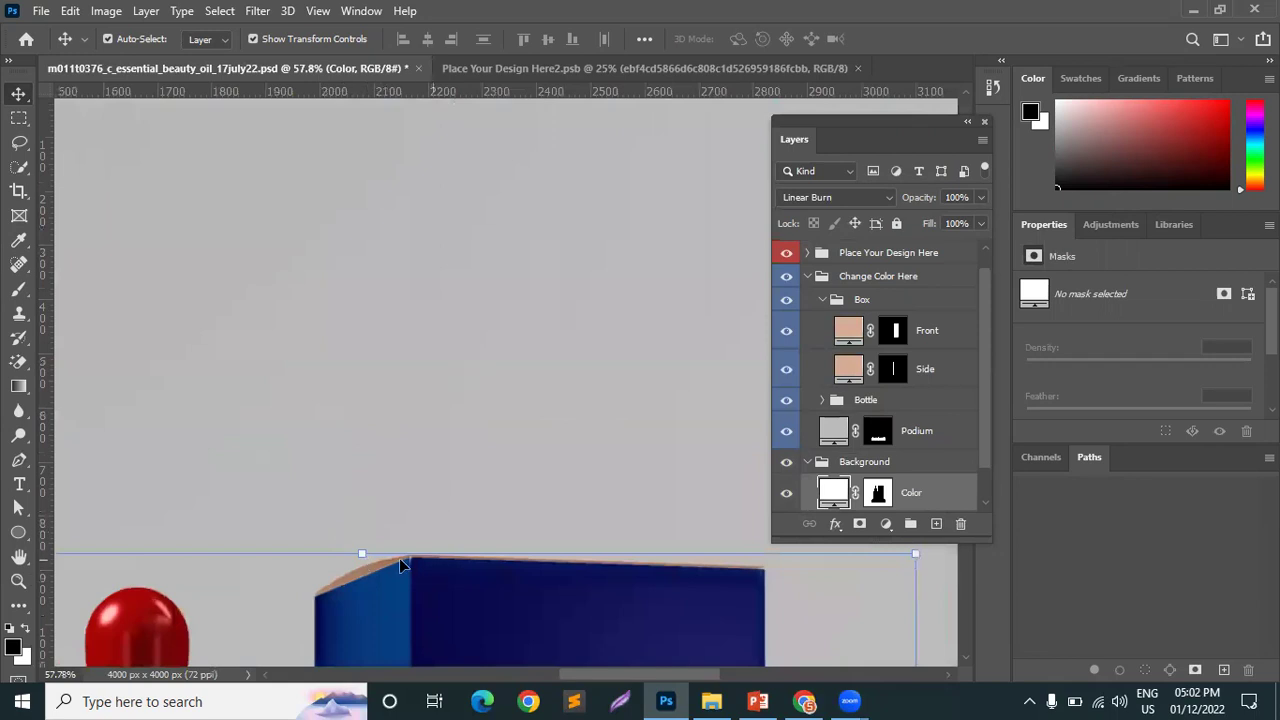
{"action": "left_click", "coordinate": [960, 370]}
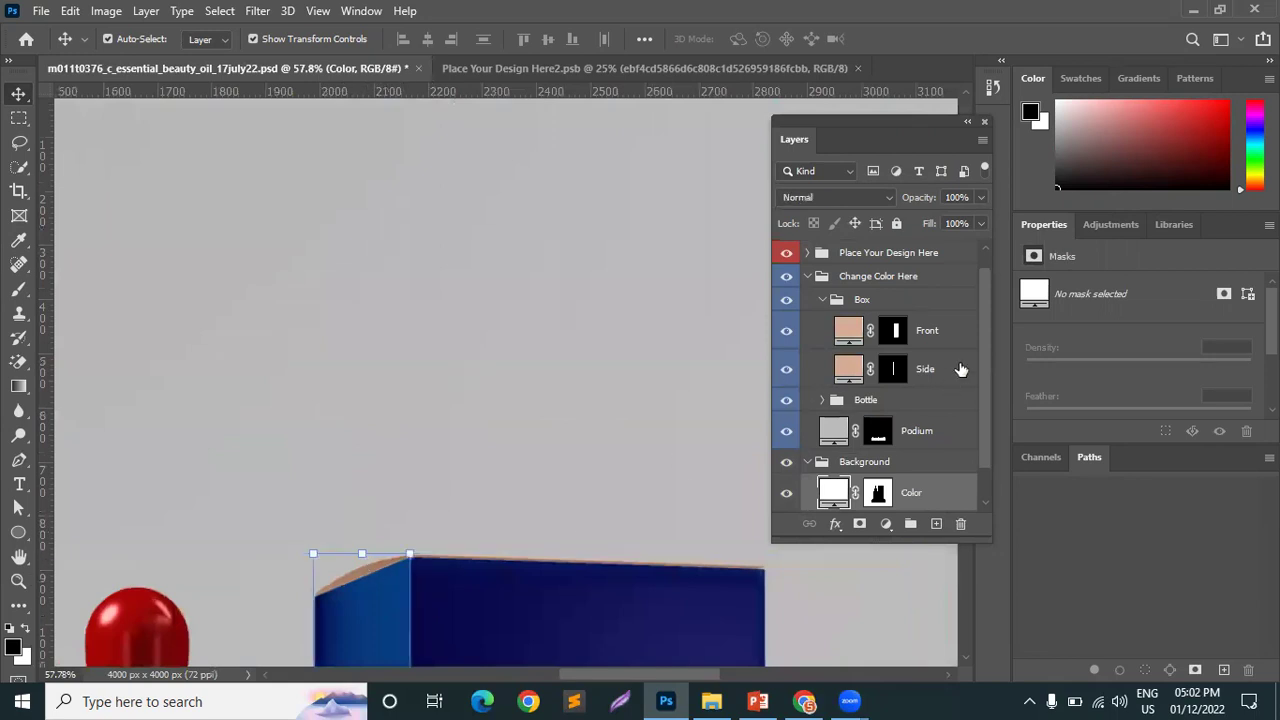
{"action": "left_click", "coordinate": [850, 335]}
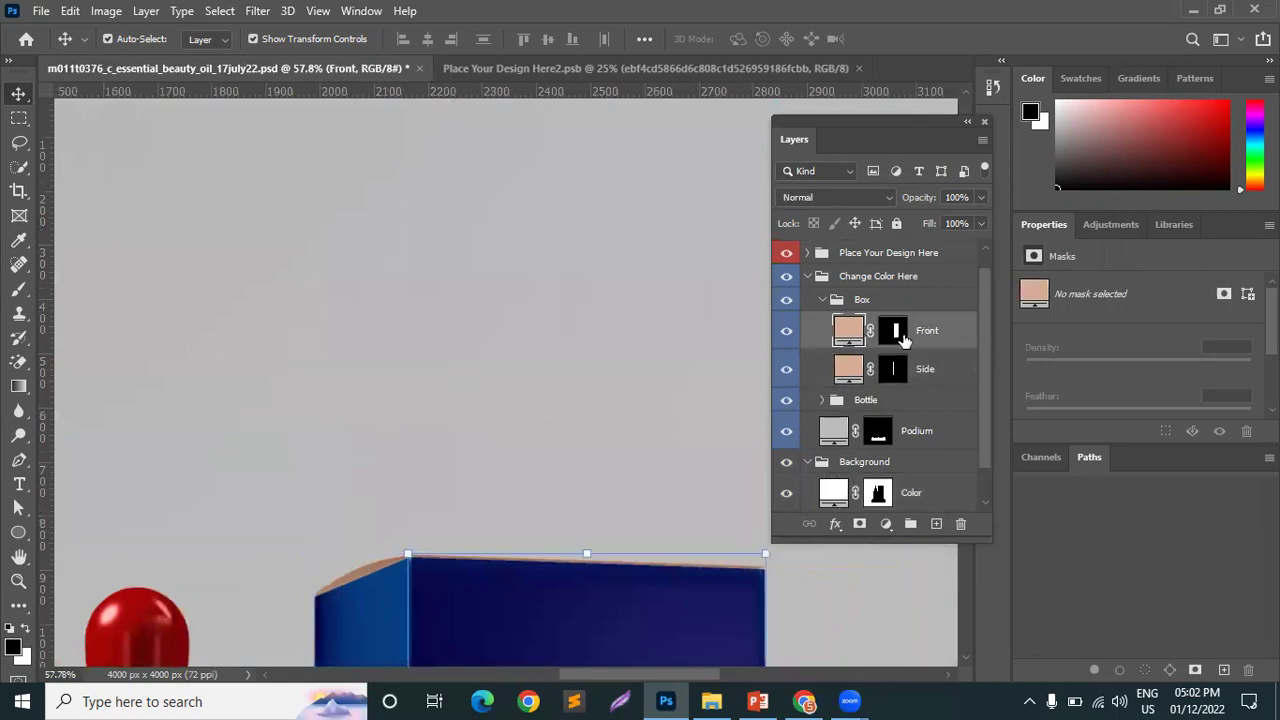
{"action": "left_click", "coordinate": [921, 386]}
{"action": "left_click", "coordinate": [866, 336]}
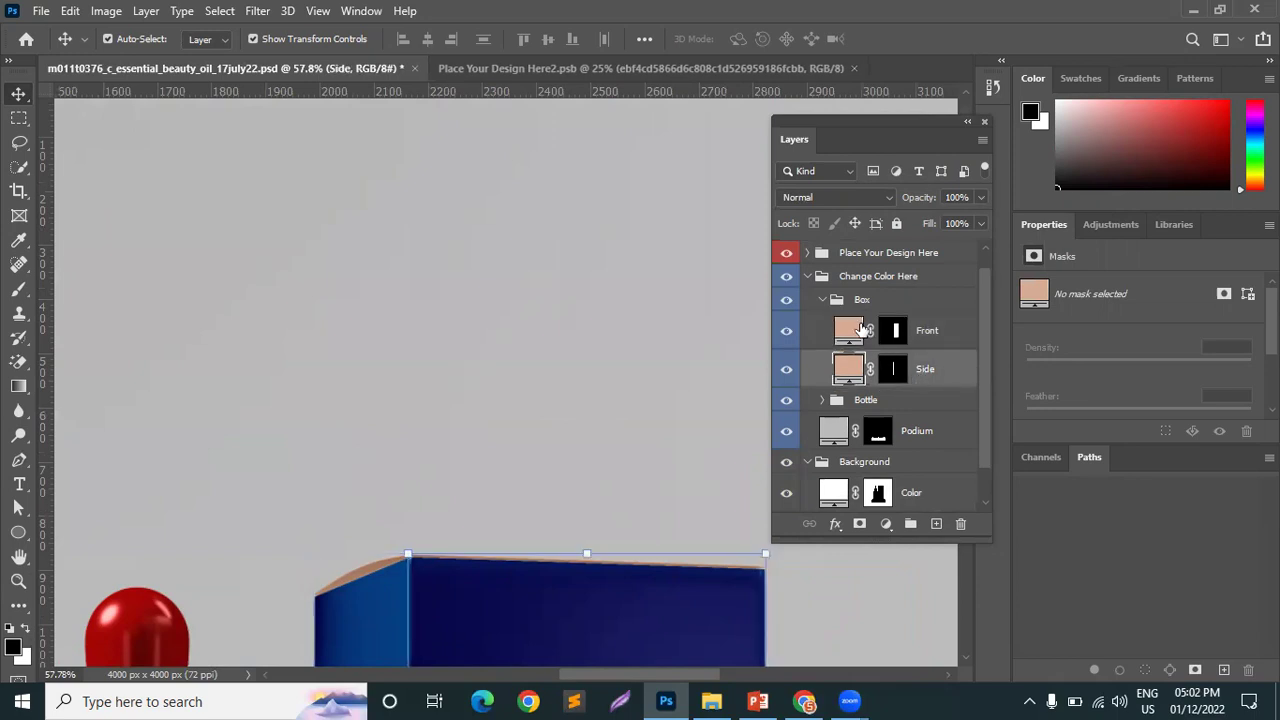
{"action": "left_click", "coordinate": [916, 374]}
{"action": "left_click", "coordinate": [916, 374]}
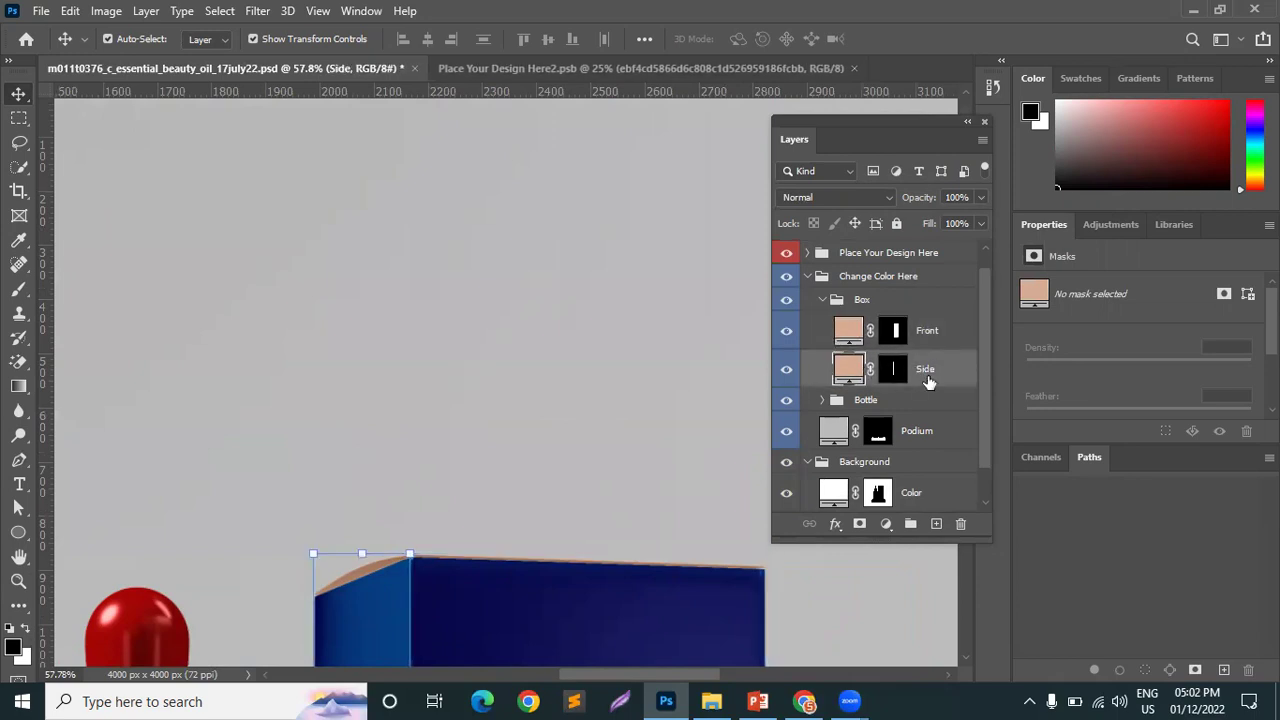
{"action": "scroll", "coordinate": [530, 590], "scroll_direction": "down", "scroll_amount": 1}
{"action": "scroll", "coordinate": [530, 590], "scroll_direction": "down", "scroll_amount": 5}
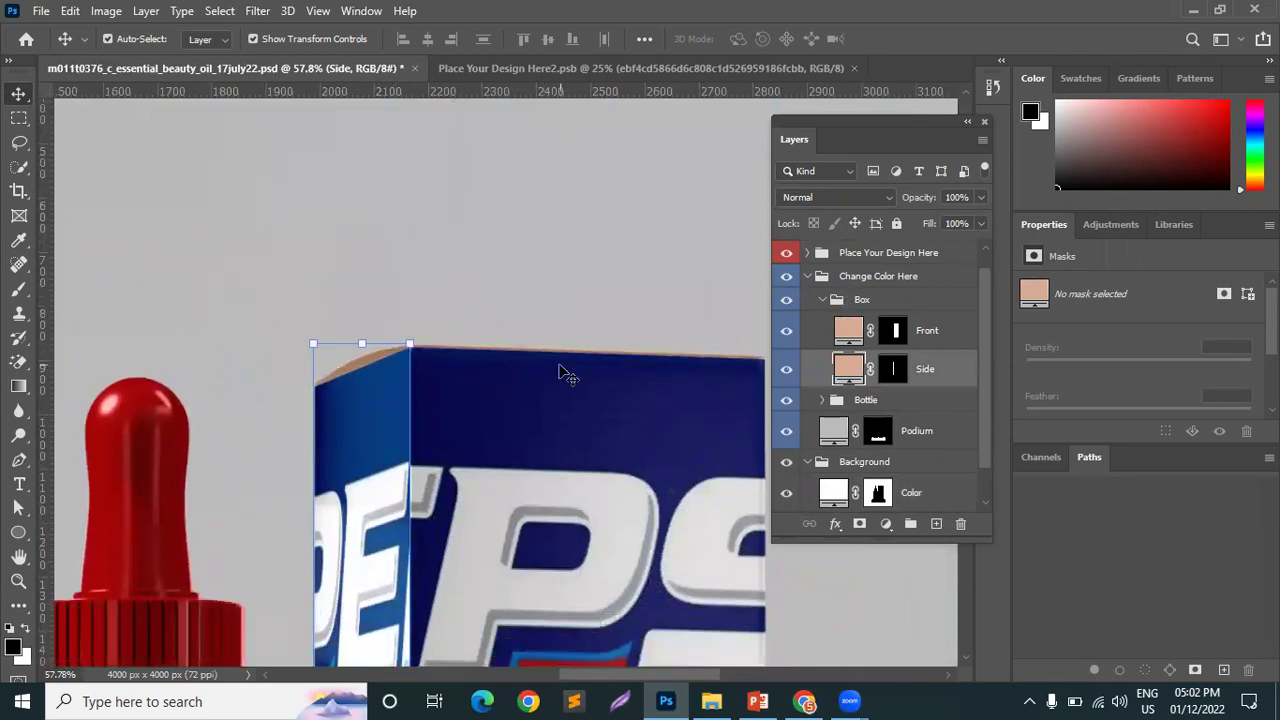
{"action": "scroll", "coordinate": [565, 373], "scroll_direction": "down", "scroll_amount": 6}
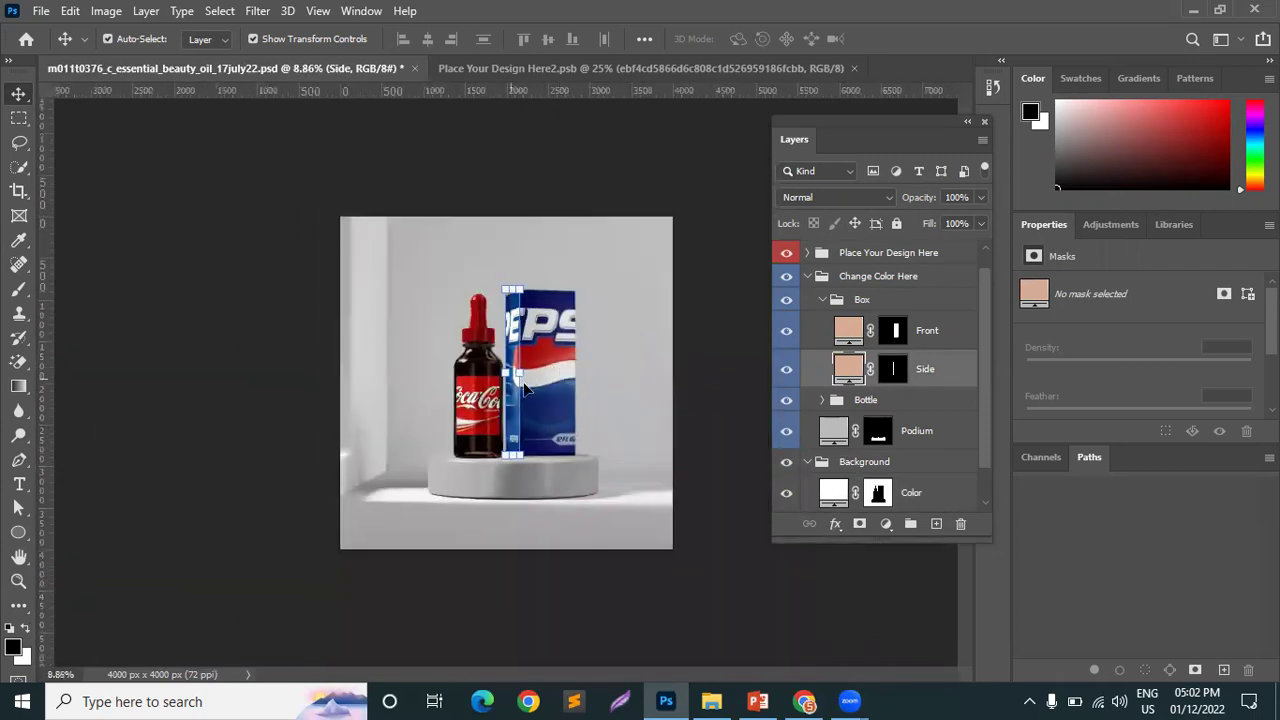
{"action": "left_click", "coordinate": [748, 376]}
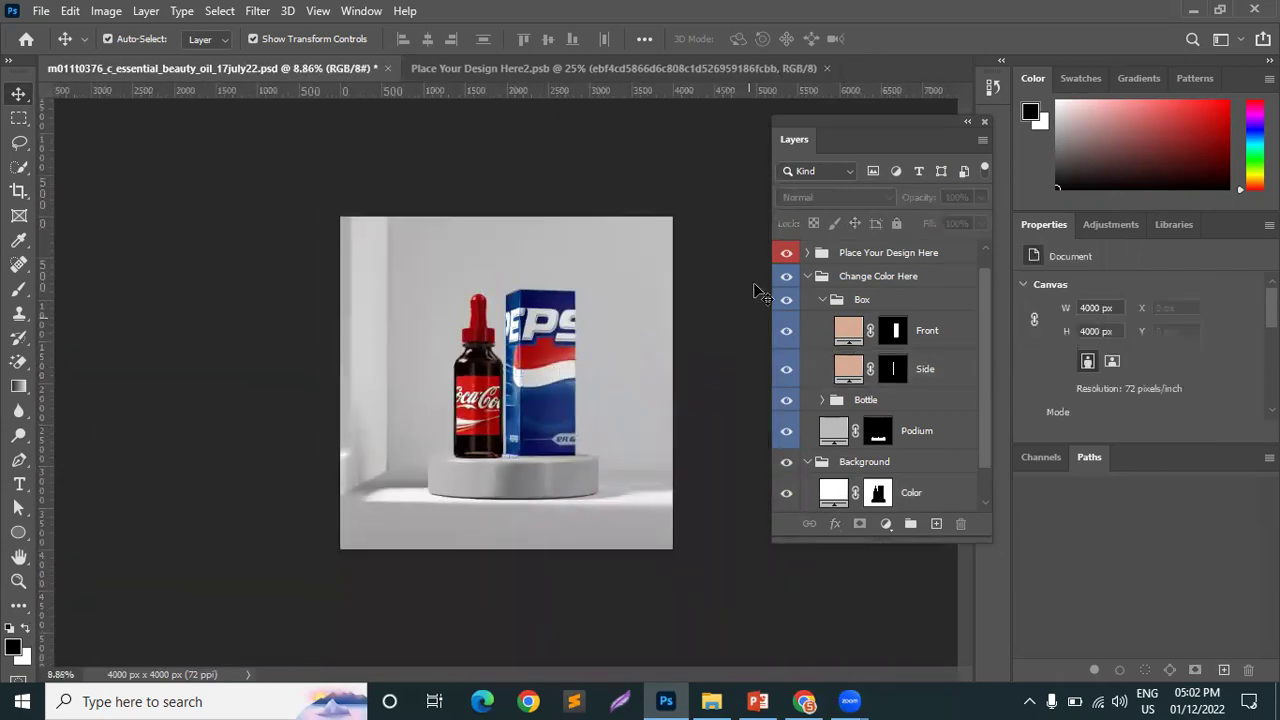
- Collapse the Box, Change Color Here and Background groups and deselect all layers to view the finished mockup
{"action": "left_click", "coordinate": [822, 300]}
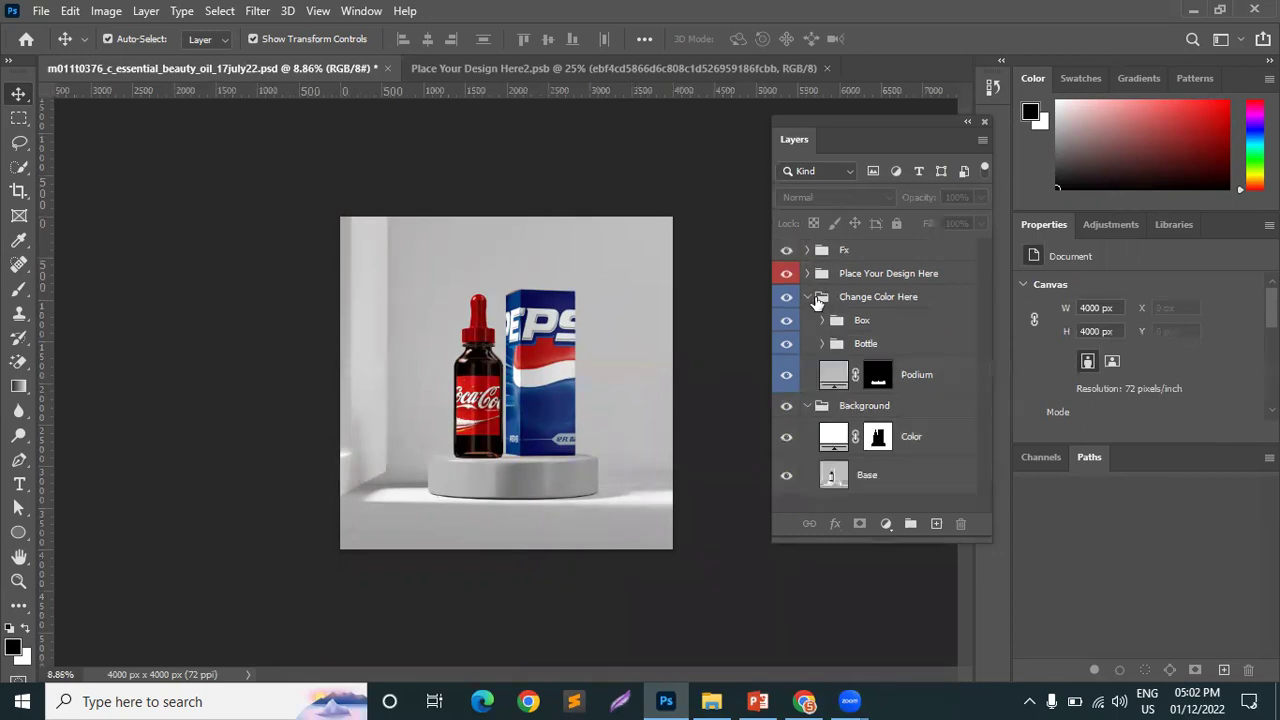
{"action": "left_click", "coordinate": [813, 302]}
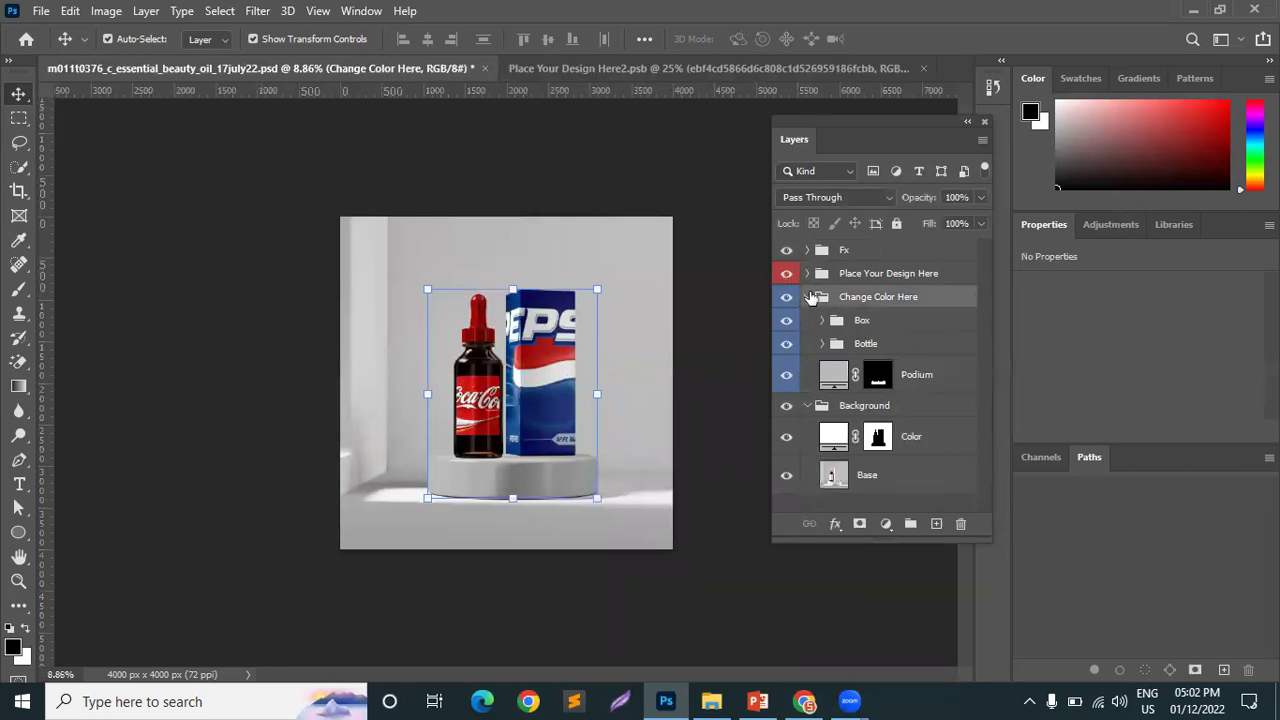
{"action": "left_click", "coordinate": [809, 297]}
{"action": "left_click", "coordinate": [808, 320]}
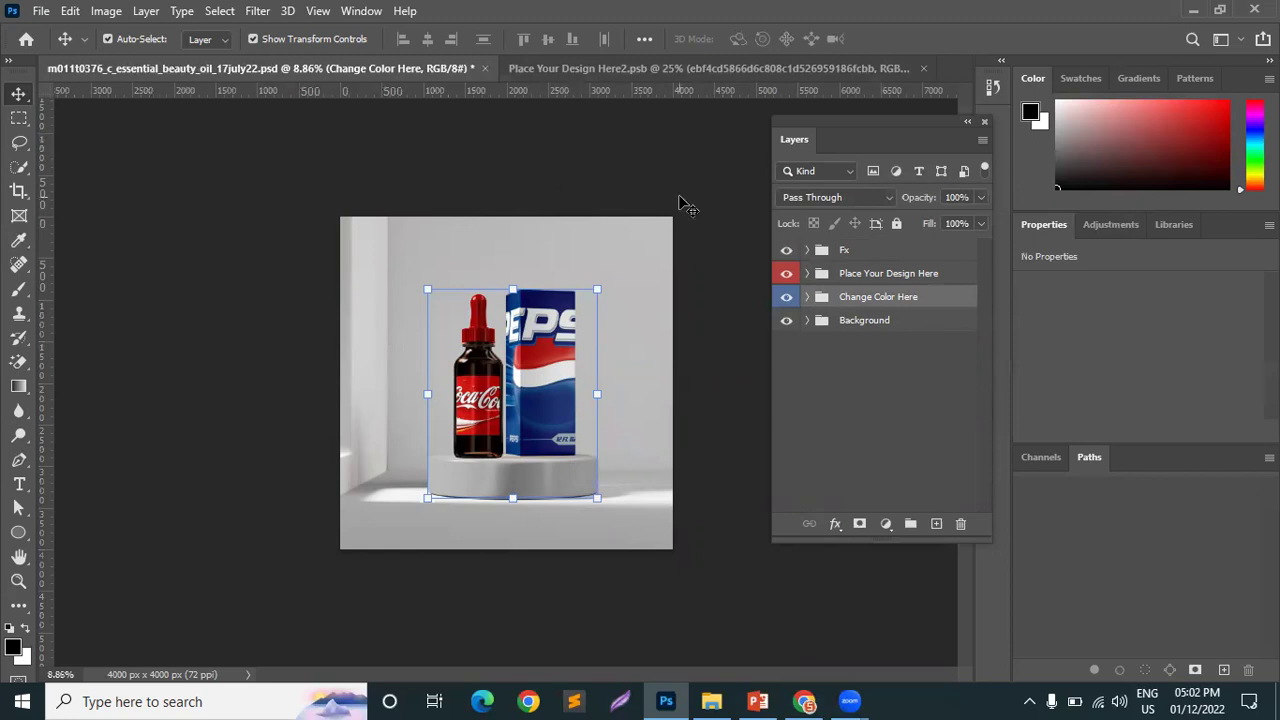
{"action": "left_click", "coordinate": [748, 193]}
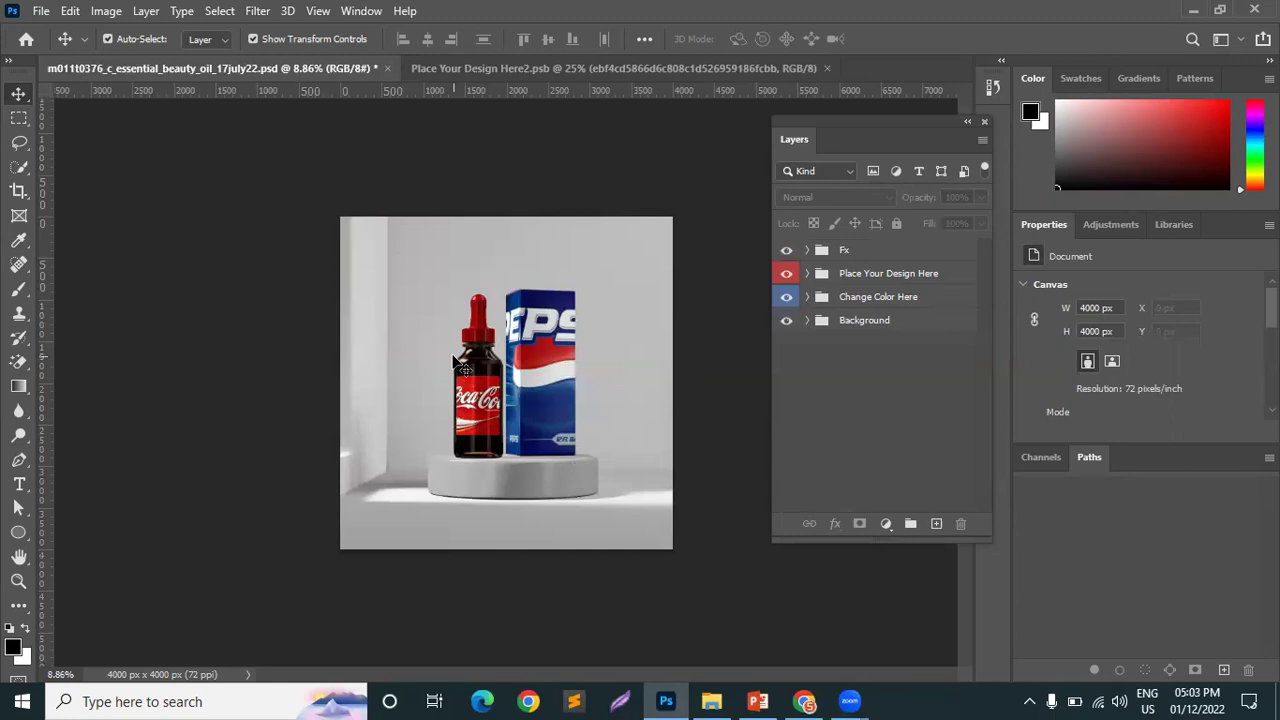
- Switch to the Freepik home page in Chrome
{"action": "left_click", "coordinate": [802, 700]}
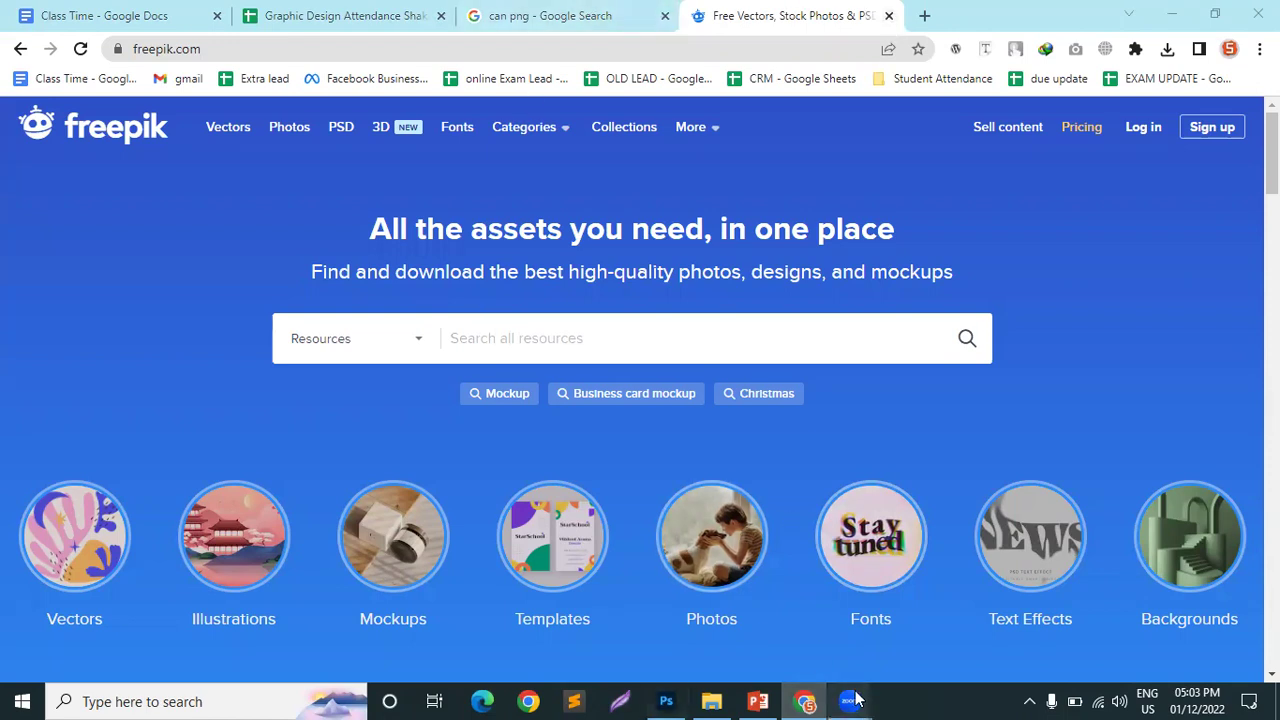
{"action": "mouse_move", "coordinate": [849, 701]}
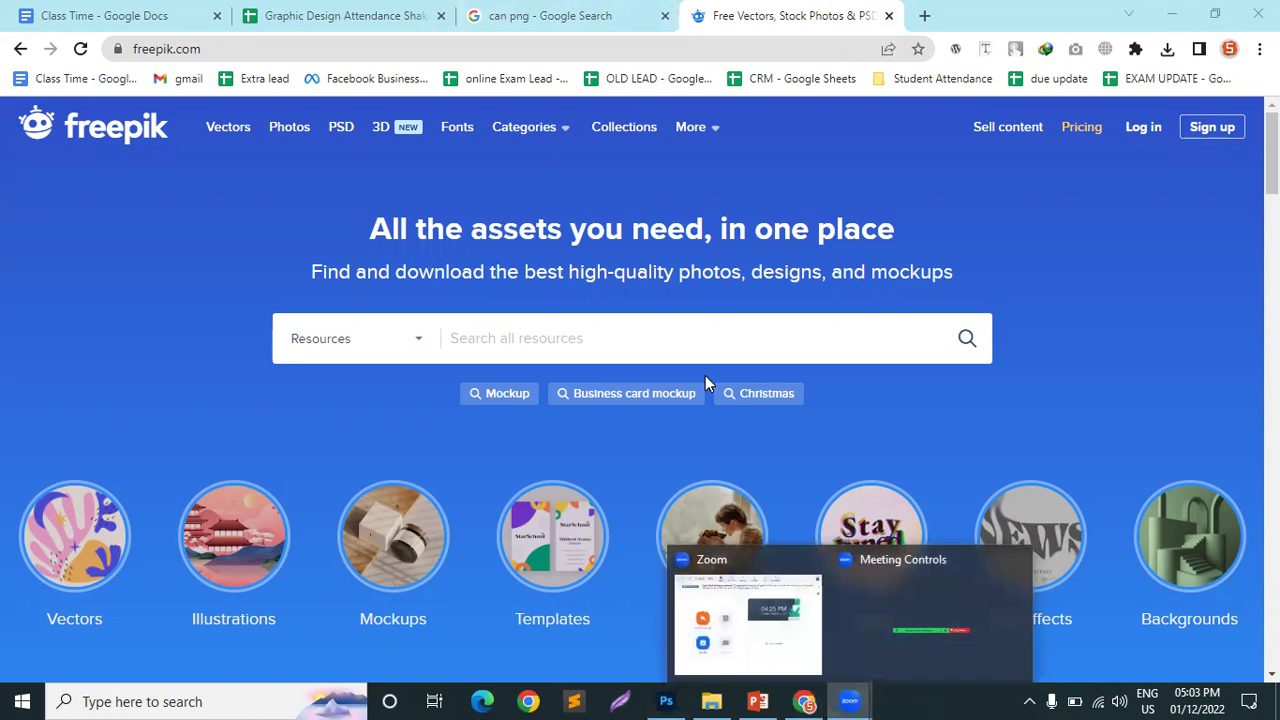